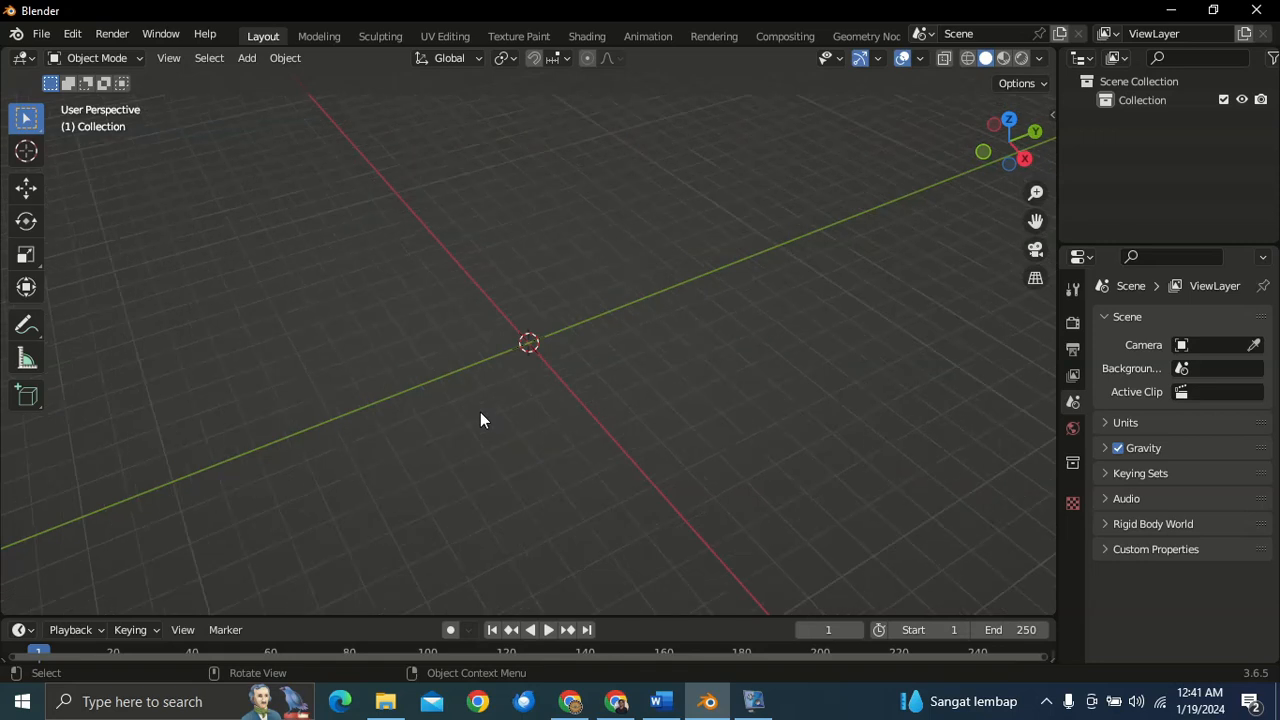
{"action": "middle_click_drag", "start_coordinate": [499, 422], "coordinate": [785, 364]}
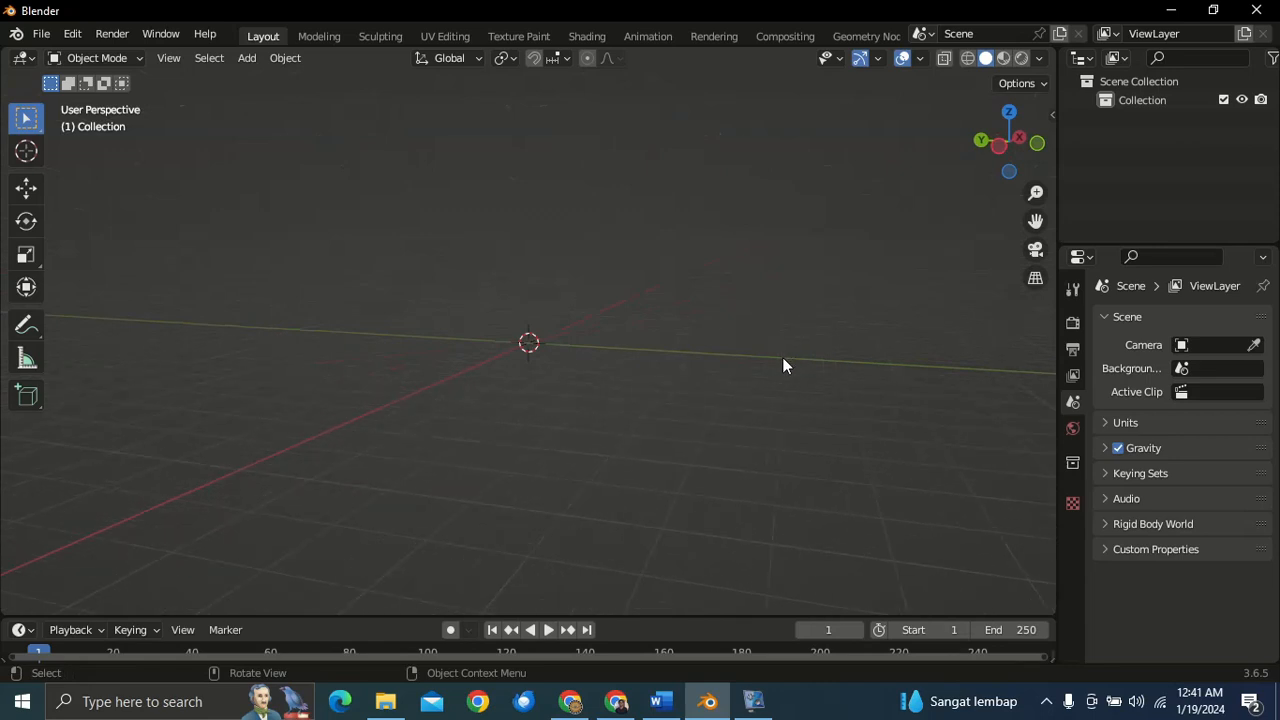
{"action": "key", "text": "shift"}
{"action": "middle_click_drag", "start_coordinate": [685, 303], "coordinate": [566, 413], "text": "shift"}
{"action": "scroll", "coordinate": [571, 405], "scroll_direction": "down", "scroll_amount": 4}
{"action": "scroll", "coordinate": [573, 401], "scroll_direction": "up", "scroll_amount": 5}
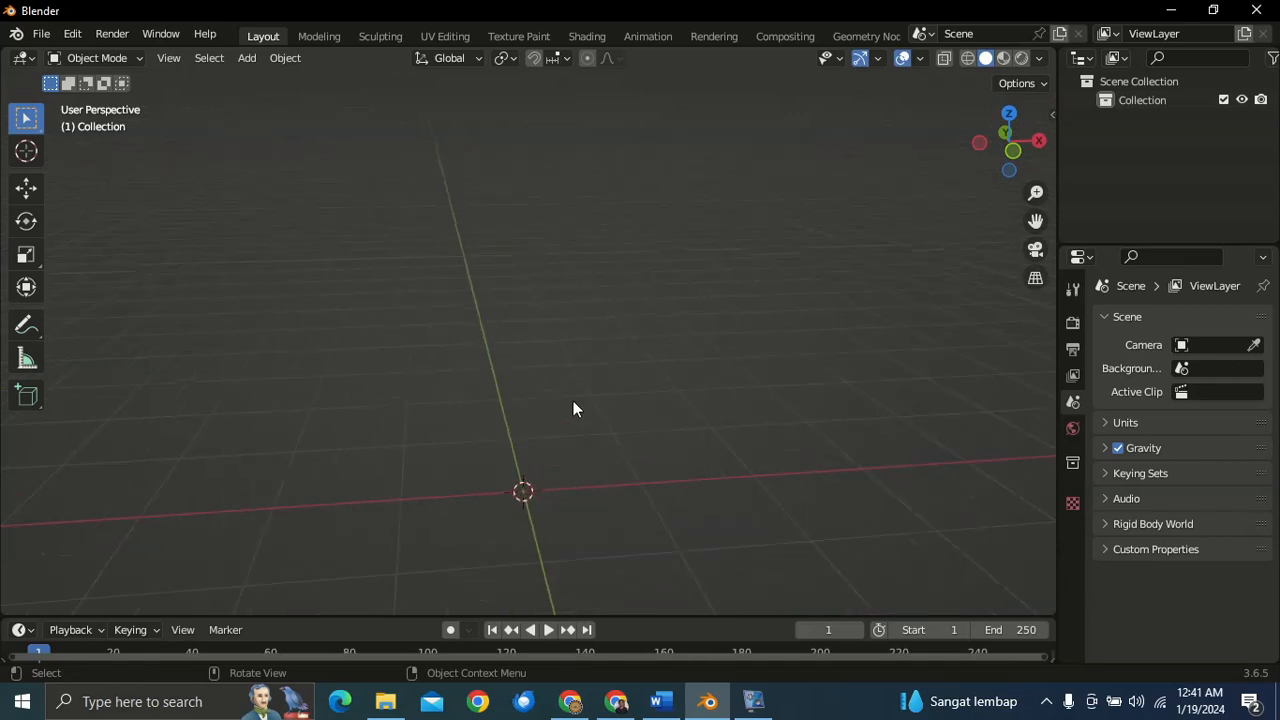
{"action": "scroll", "coordinate": [573, 400], "scroll_direction": "down", "scroll_amount": 4}
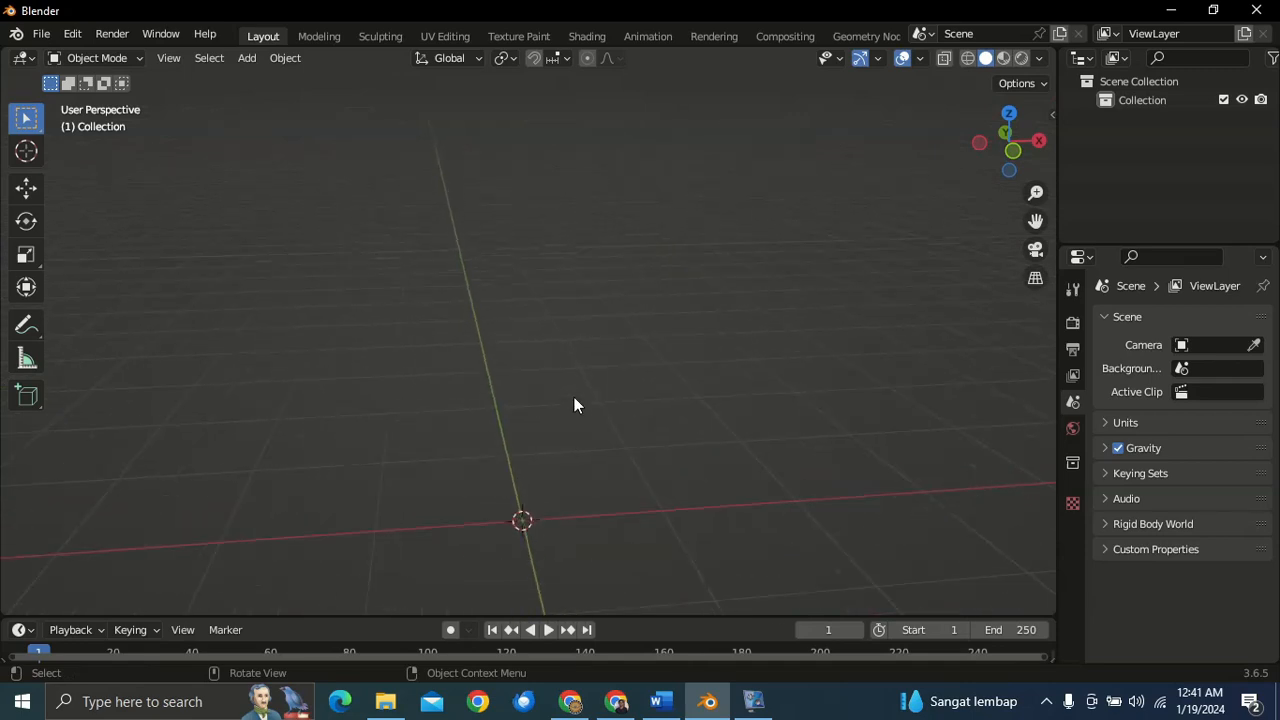
{"action": "middle_click_drag", "start_coordinate": [574, 397], "coordinate": [603, 445]}
{"action": "scroll", "coordinate": [603, 445], "scroll_direction": "up", "scroll_amount": 4}
{"action": "scroll", "coordinate": [603, 446], "scroll_direction": "down", "scroll_amount": 4}
{"action": "middle_click_drag", "start_coordinate": [603, 446], "coordinate": [599, 450]}
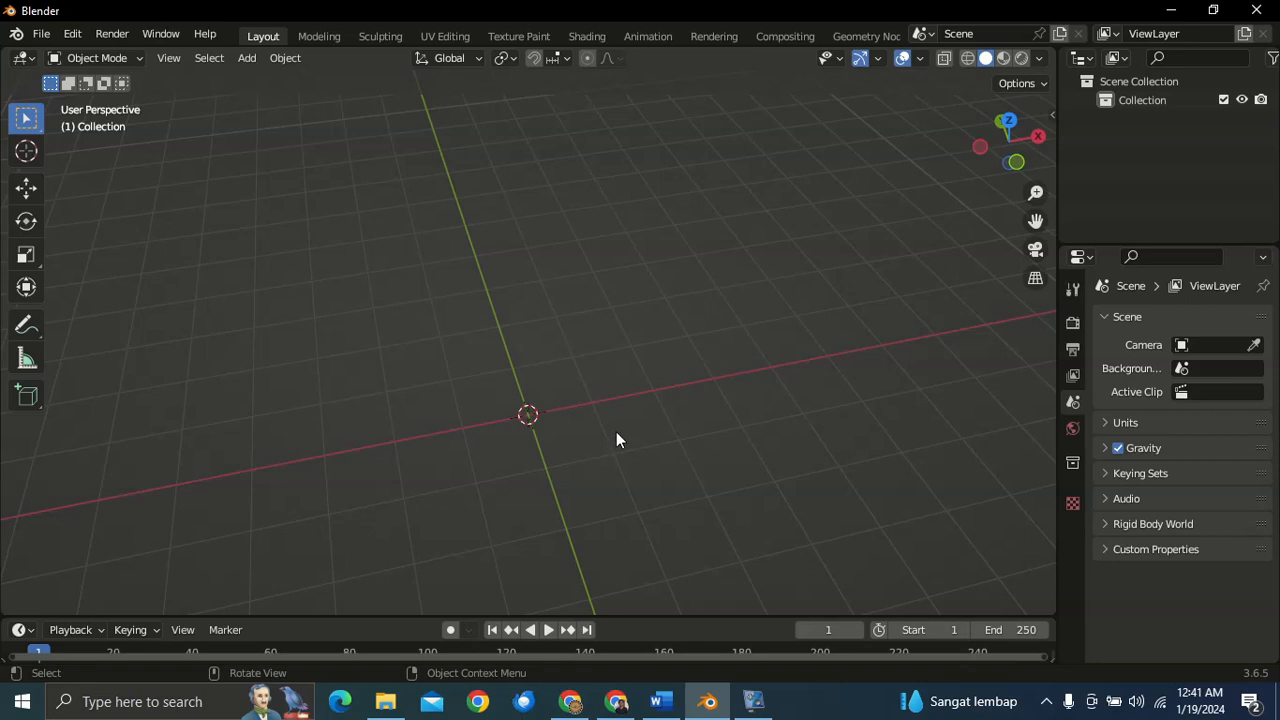
{"action": "scroll", "coordinate": [619, 428], "scroll_direction": "up", "scroll_amount": 3}
{"action": "scroll", "coordinate": [619, 428], "scroll_direction": "down", "scroll_amount": 2}
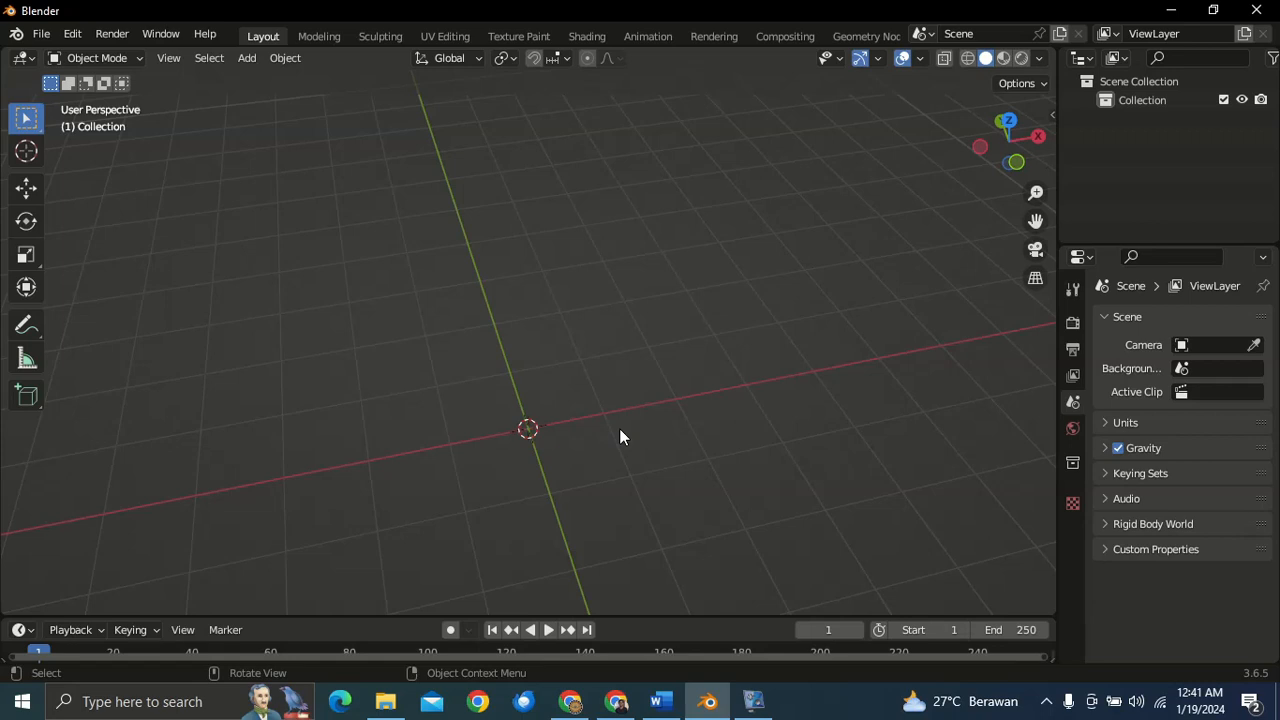
{"action": "scroll", "coordinate": [620, 430], "scroll_direction": "up", "scroll_amount": 3}
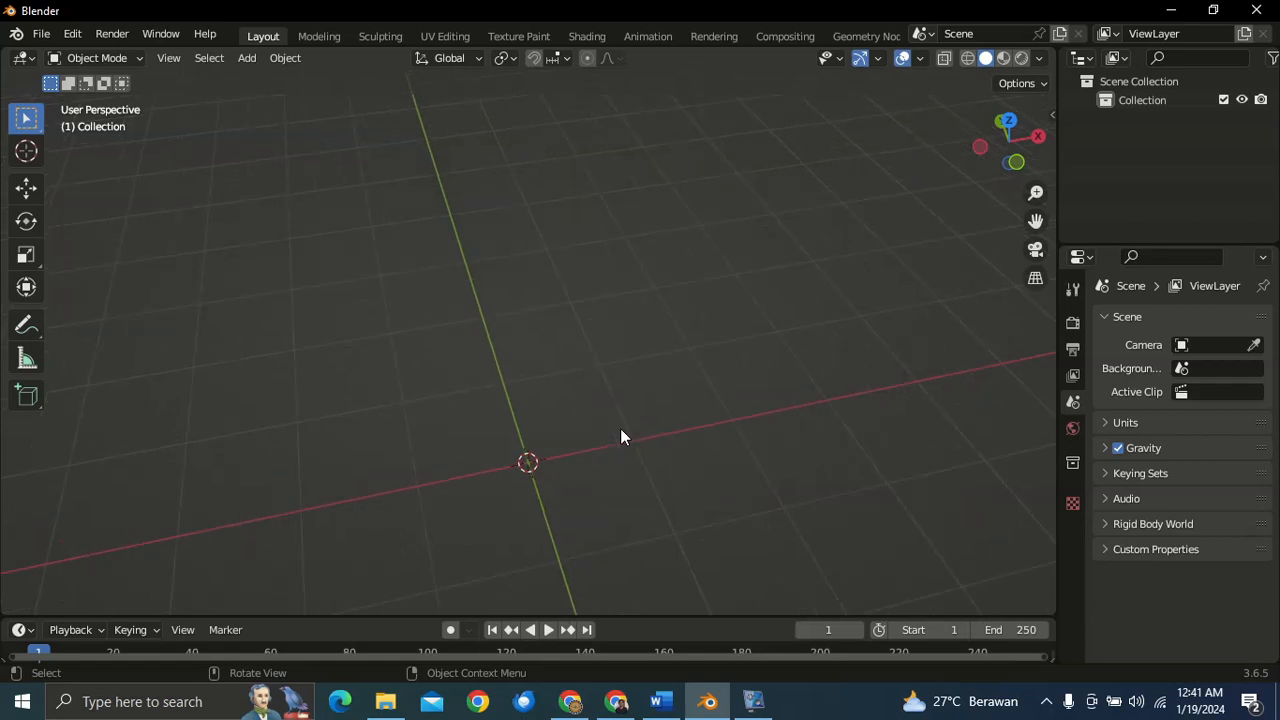
{"action": "scroll", "coordinate": [620, 428], "scroll_direction": "up", "scroll_amount": 2}
{"action": "scroll", "coordinate": [620, 428], "scroll_direction": "down", "scroll_amount": 7}
{"action": "middle_click_drag", "start_coordinate": [620, 428], "coordinate": [561, 386]}
{"action": "scroll", "coordinate": [561, 386], "scroll_direction": "up", "scroll_amount": 3}
{"action": "scroll", "coordinate": [561, 386], "scroll_direction": "down", "scroll_amount": 3}
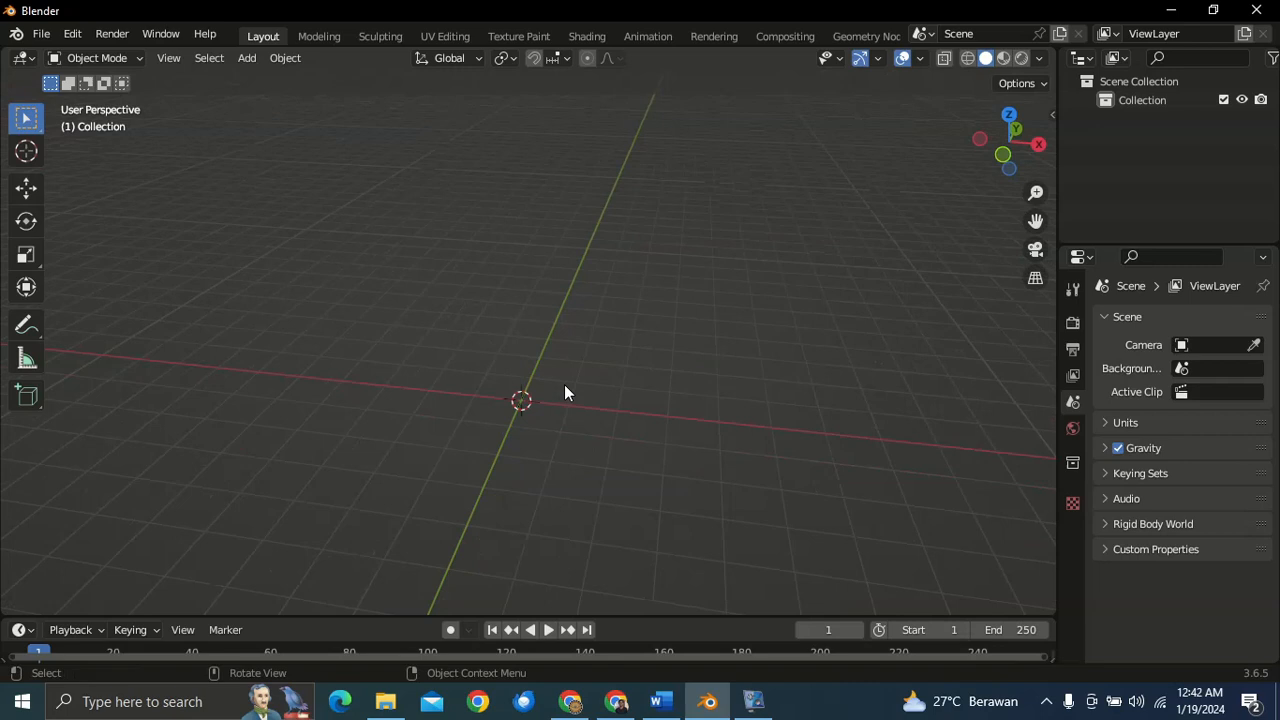
{"action": "scroll", "coordinate": [566, 383], "scroll_direction": "up", "scroll_amount": 1}
{"action": "scroll", "coordinate": [566, 390], "scroll_direction": "down", "scroll_amount": 1}
{"action": "middle_click_drag", "start_coordinate": [543, 323], "coordinate": [586, 300]}
{"action": "scroll", "coordinate": [586, 300], "scroll_direction": "up", "scroll_amount": 1}
{"action": "scroll", "coordinate": [586, 300], "scroll_direction": "up", "scroll_amount": 4}
{"action": "scroll", "coordinate": [586, 300], "scroll_direction": "down", "scroll_amount": 5}
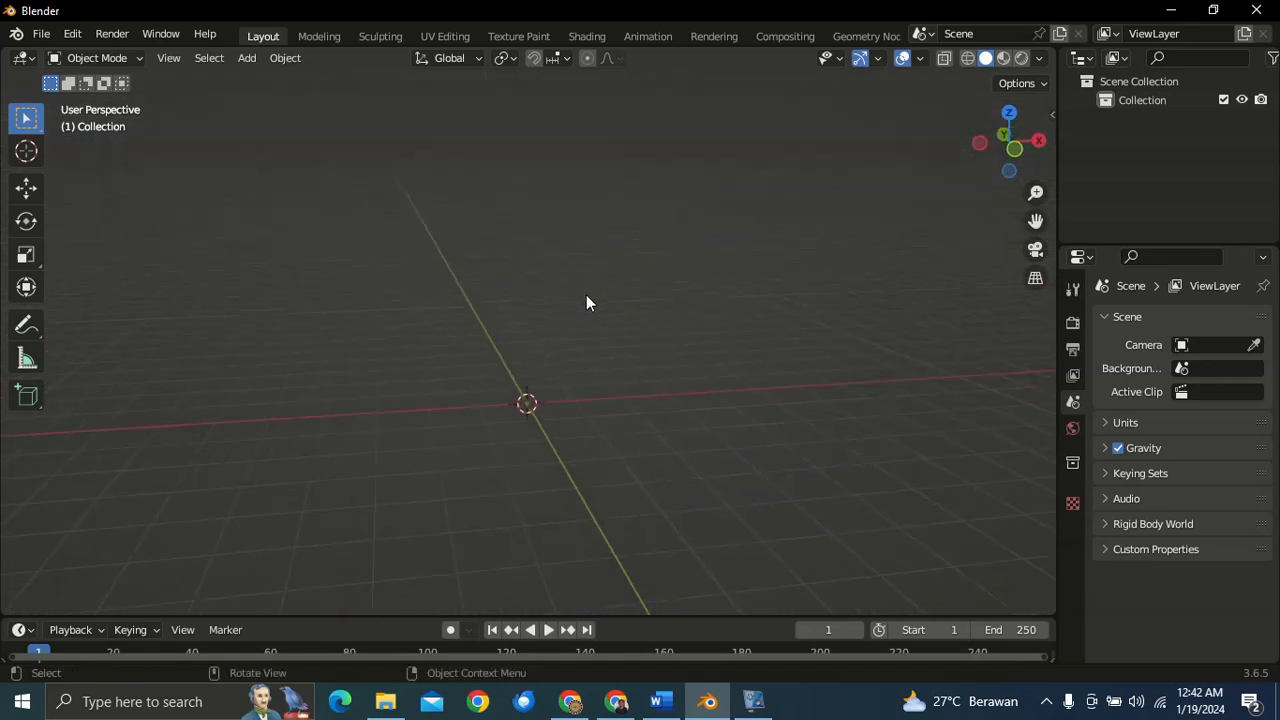
{"action": "middle_click_drag", "start_coordinate": [587, 300], "coordinate": [564, 347]}
{"action": "scroll", "coordinate": [570, 285], "scroll_direction": "up", "scroll_amount": 3}
{"action": "scroll", "coordinate": [586, 361], "scroll_direction": "down", "scroll_amount": 1}
{"action": "scroll", "coordinate": [580, 331], "scroll_direction": "up", "scroll_amount": 5}
{"action": "scroll", "coordinate": [553, 334], "scroll_direction": "up", "scroll_amount": 5}
{"action": "scroll", "coordinate": [553, 322], "scroll_direction": "down", "scroll_amount": 8}
{"action": "scroll", "coordinate": [556, 319], "scroll_direction": "up", "scroll_amount": 3}
{"action": "scroll", "coordinate": [556, 319], "scroll_direction": "down", "scroll_amount": 3}
{"action": "scroll", "coordinate": [556, 319], "scroll_direction": "up", "scroll_amount": 2}
{"action": "scroll", "coordinate": [556, 319], "scroll_direction": "down", "scroll_amount": 2}
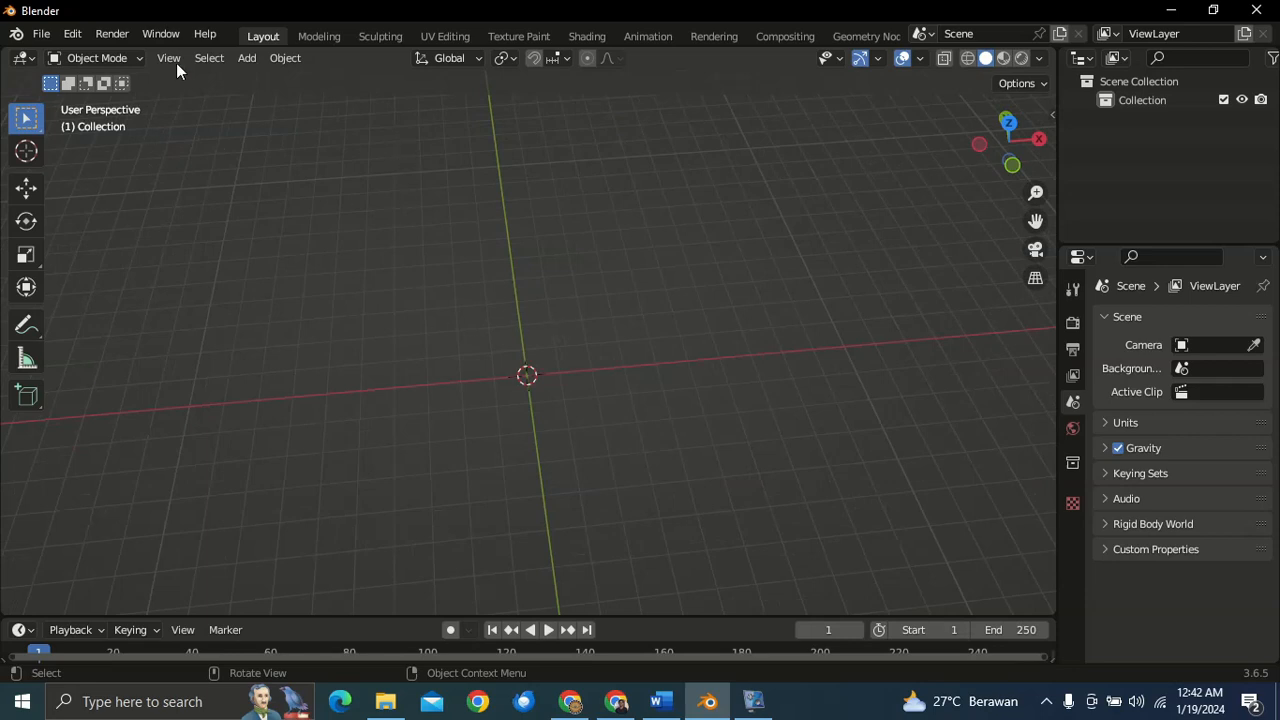
{"action": "left_click", "coordinate": [41, 33]}
{"action": "key", "text": "shift+a"}
{"action": "mouse_move", "coordinate": [523, 285]}
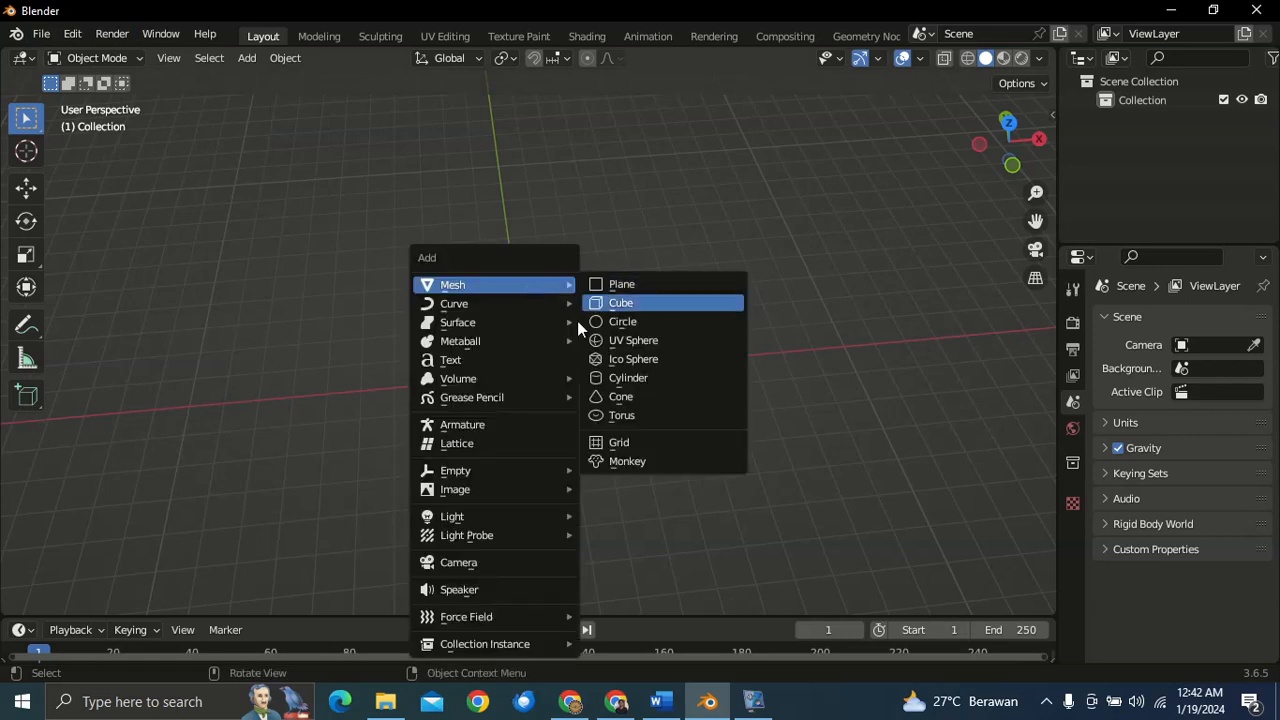
{"action": "mouse_move", "coordinate": [494, 400]}
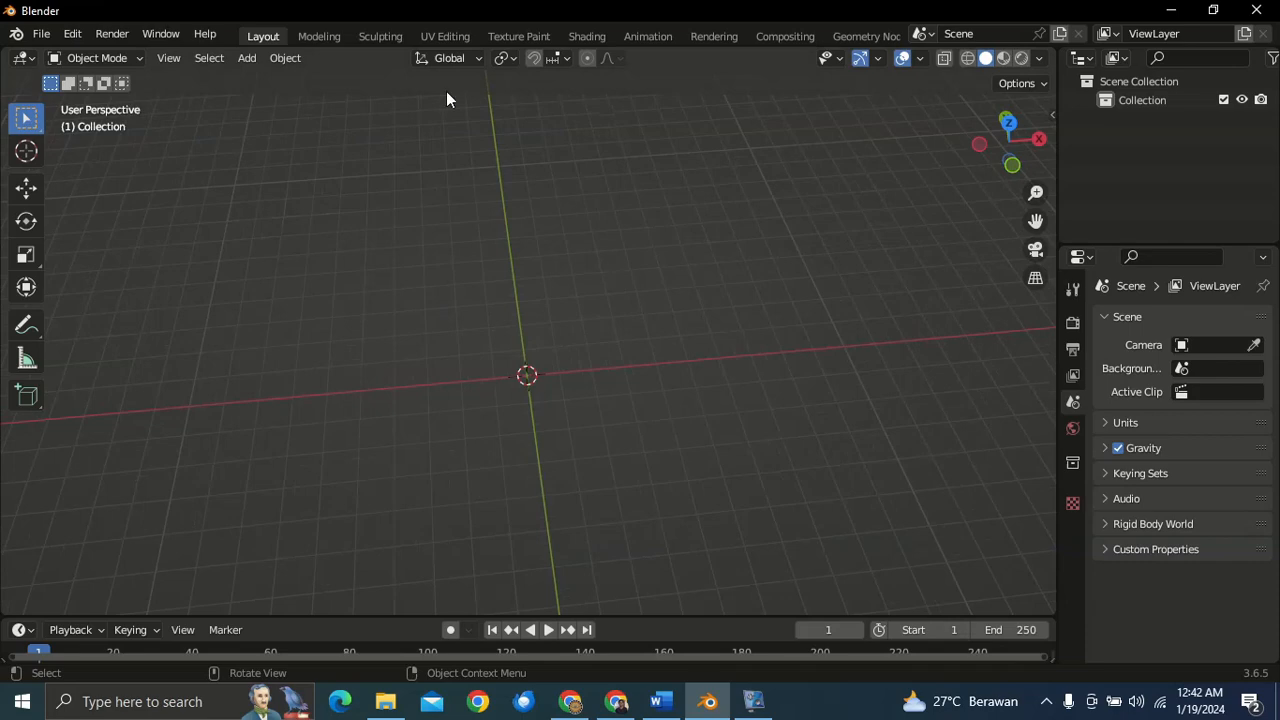
- Switch to Chrome, load blender.org in the current tab and highlight the Blender 4.0 heading
{"action": "key", "text": "alt+Tab"}
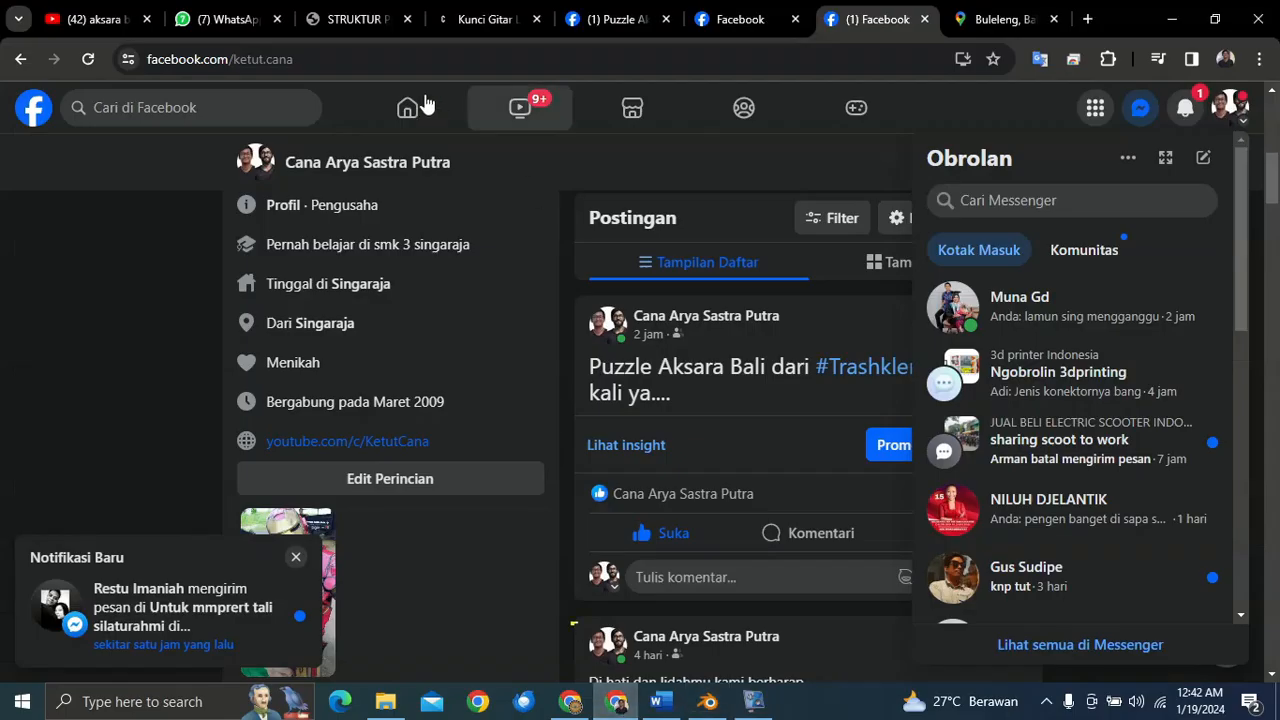
{"action": "left_click", "coordinate": [424, 59]}
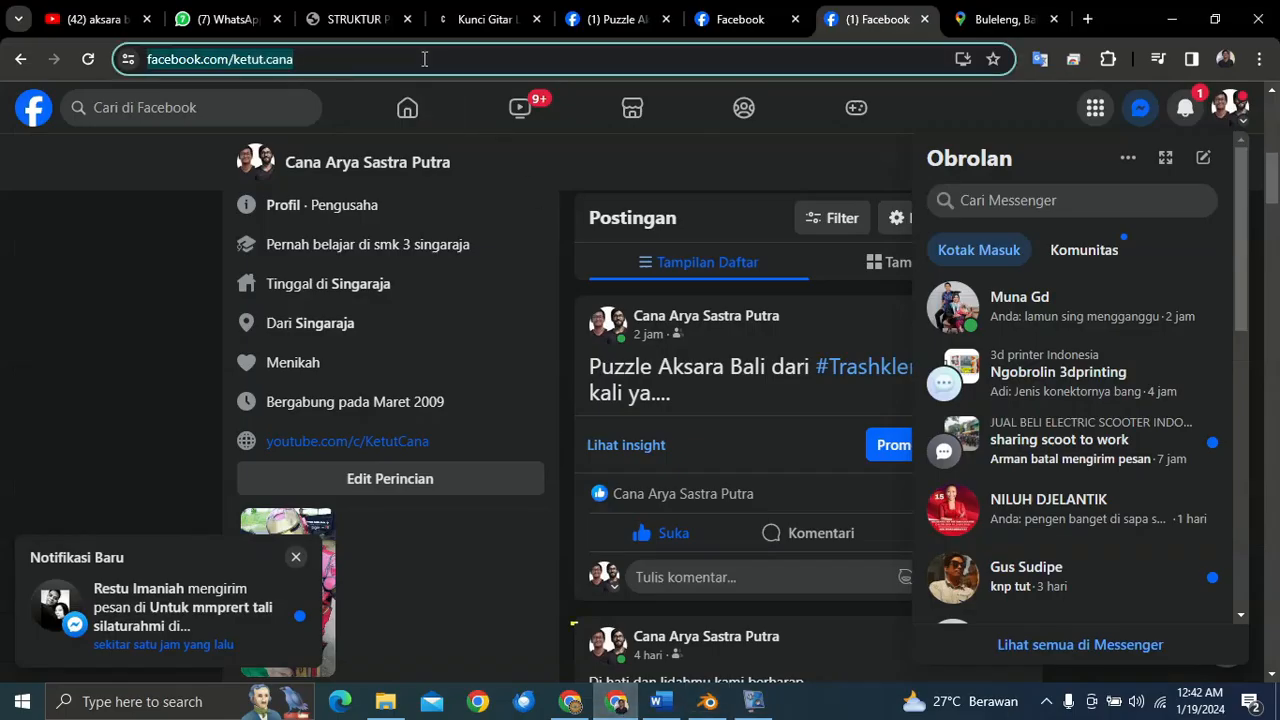
{"action": "type", "text": "blender"}
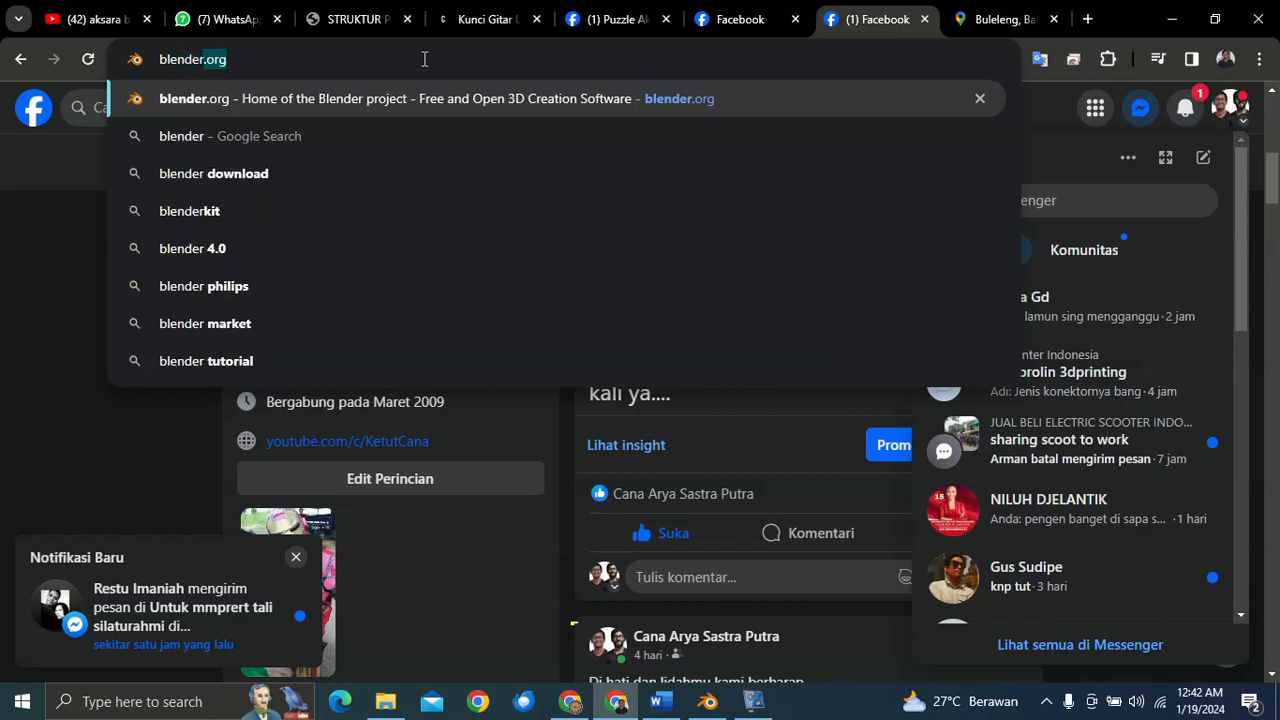
{"action": "key", "text": "Return"}
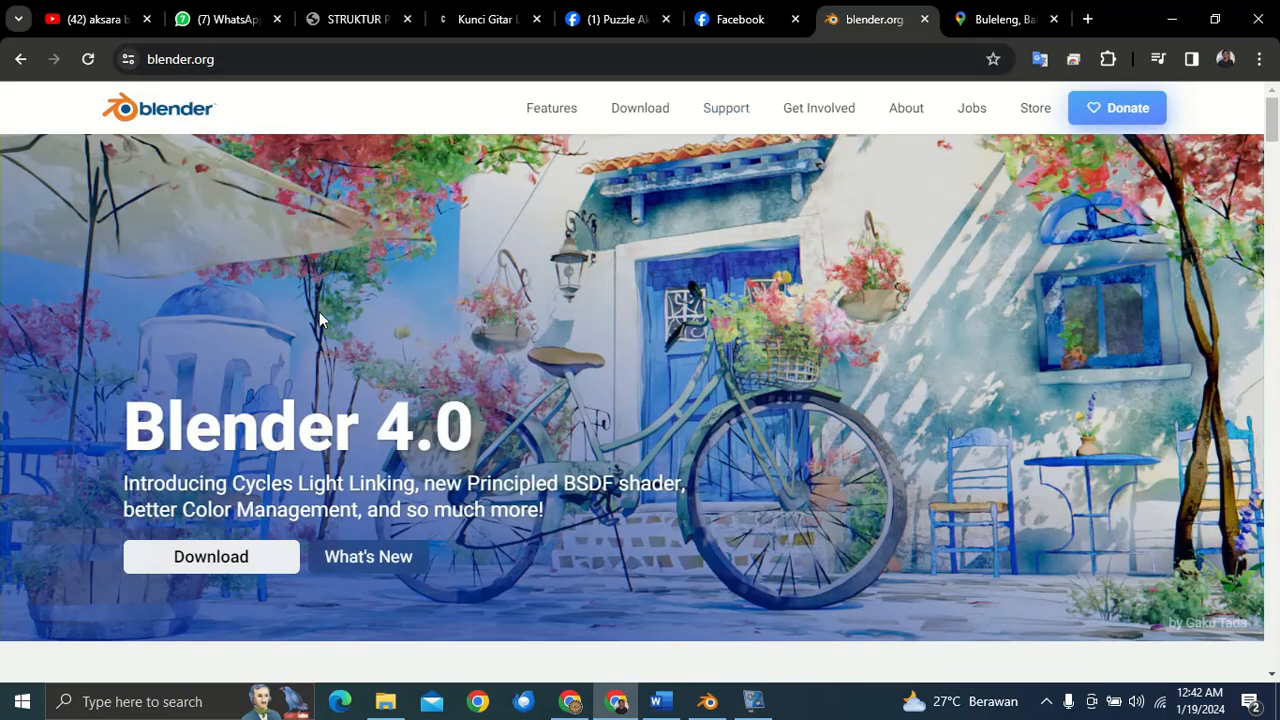
{"action": "left_click_drag", "start_coordinate": [121, 428], "coordinate": [474, 430]}
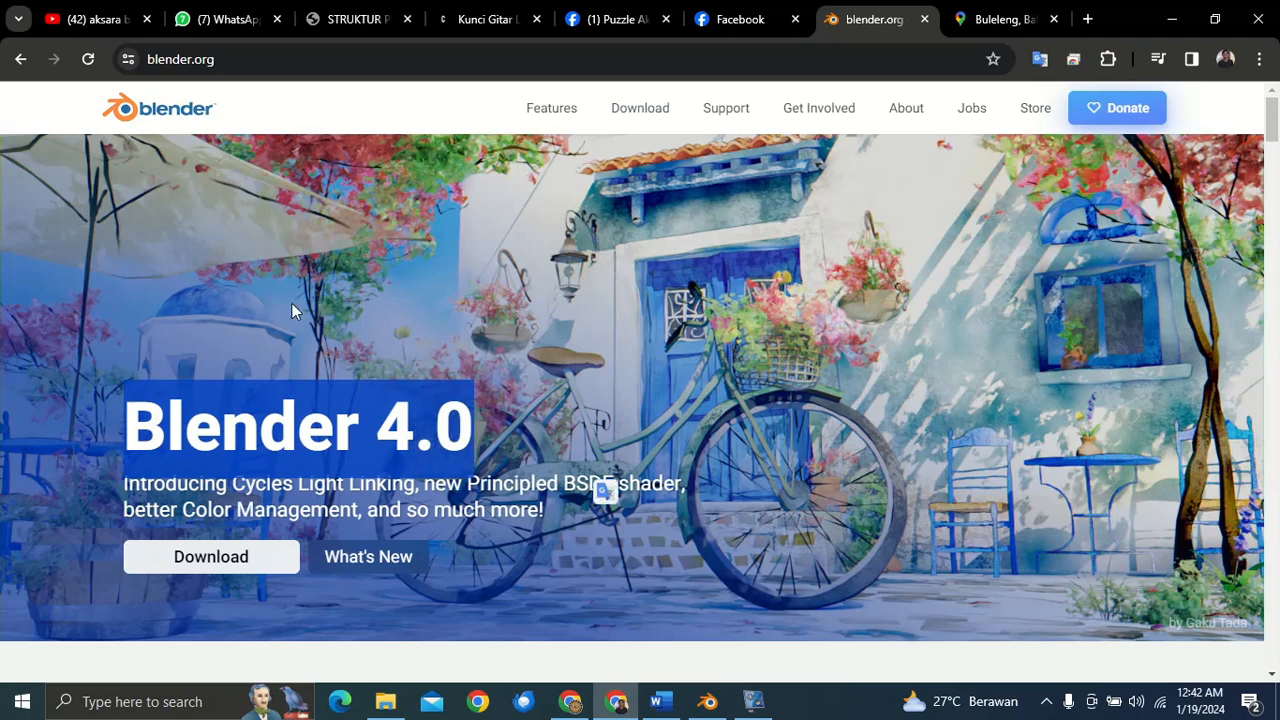
{"action": "left_click", "coordinate": [707, 701]}
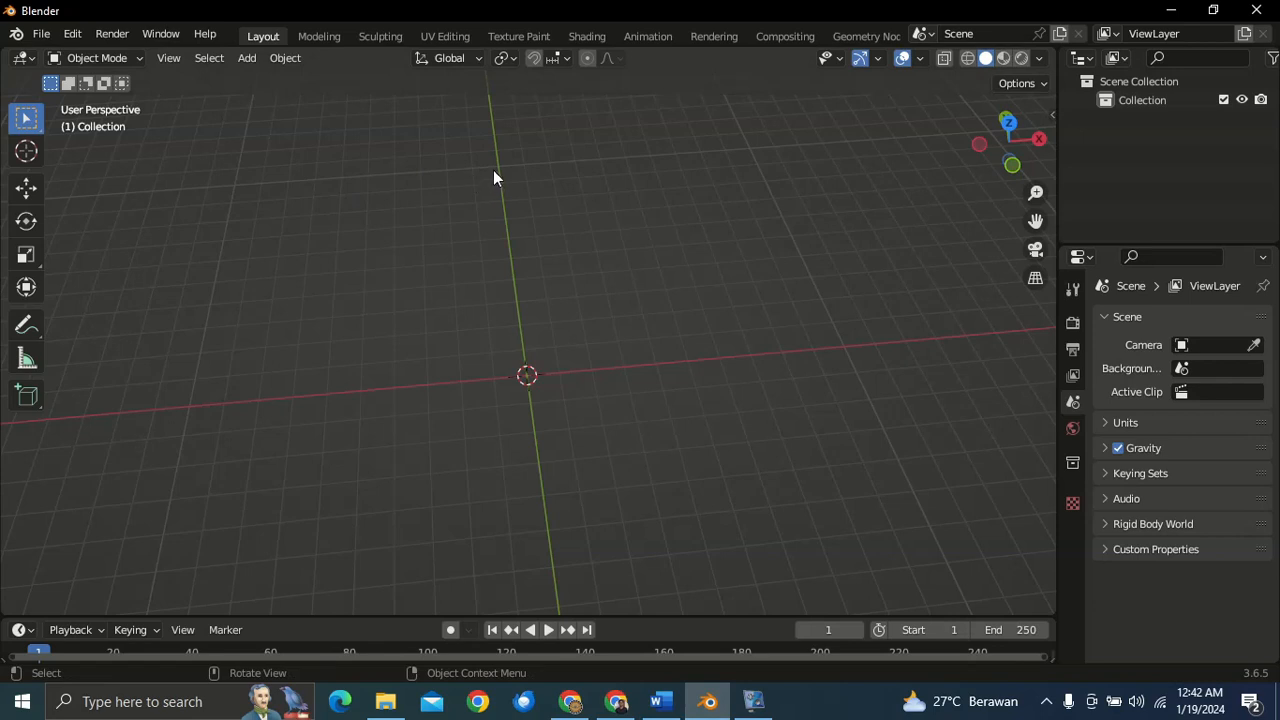
{"action": "scroll", "coordinate": [671, 353], "scroll_direction": "up", "scroll_amount": 1}
{"action": "scroll", "coordinate": [671, 353], "scroll_direction": "down", "scroll_amount": 2}
{"action": "scroll", "coordinate": [671, 353], "scroll_direction": "up", "scroll_amount": 2}
{"action": "scroll", "coordinate": [671, 353], "scroll_direction": "down", "scroll_amount": 2}
{"action": "scroll", "coordinate": [671, 353], "scroll_direction": "up", "scroll_amount": 1}
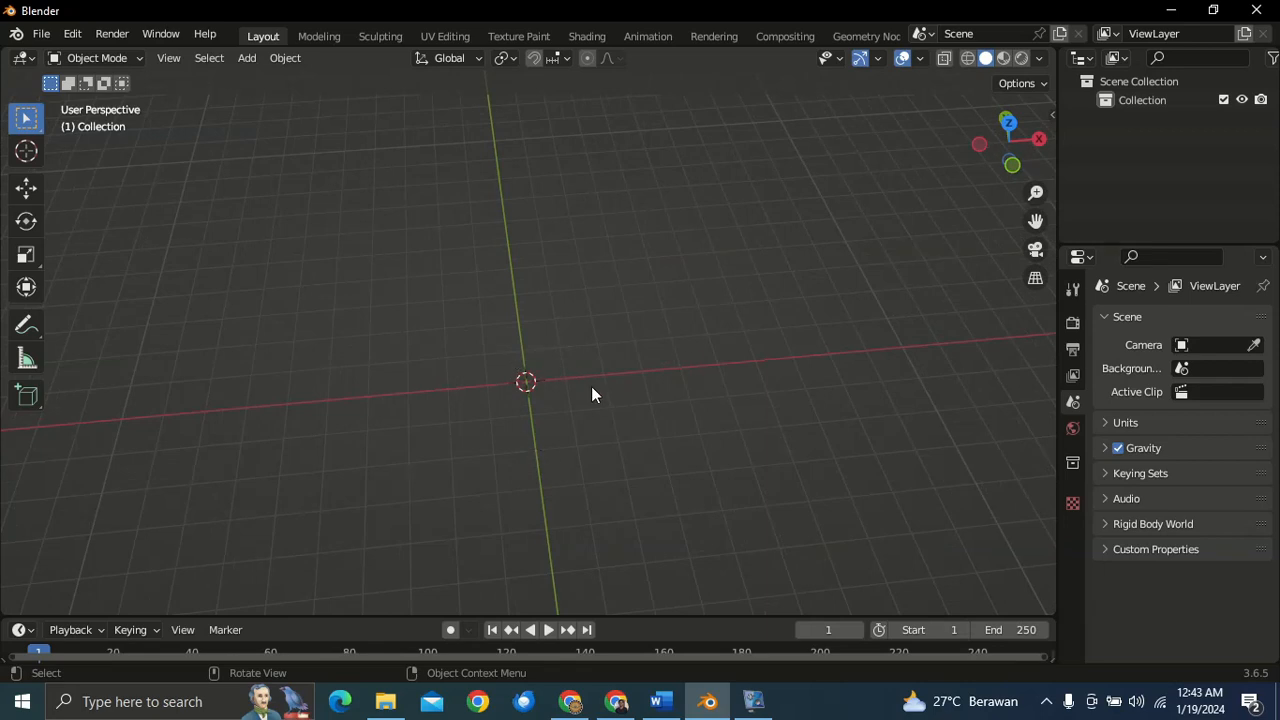
- Switch to Chrome and search Google for "download bali simbar" in the blender.org tab
{"action": "left_click", "coordinate": [616, 701]}
{"action": "left_click", "coordinate": [475, 59]}
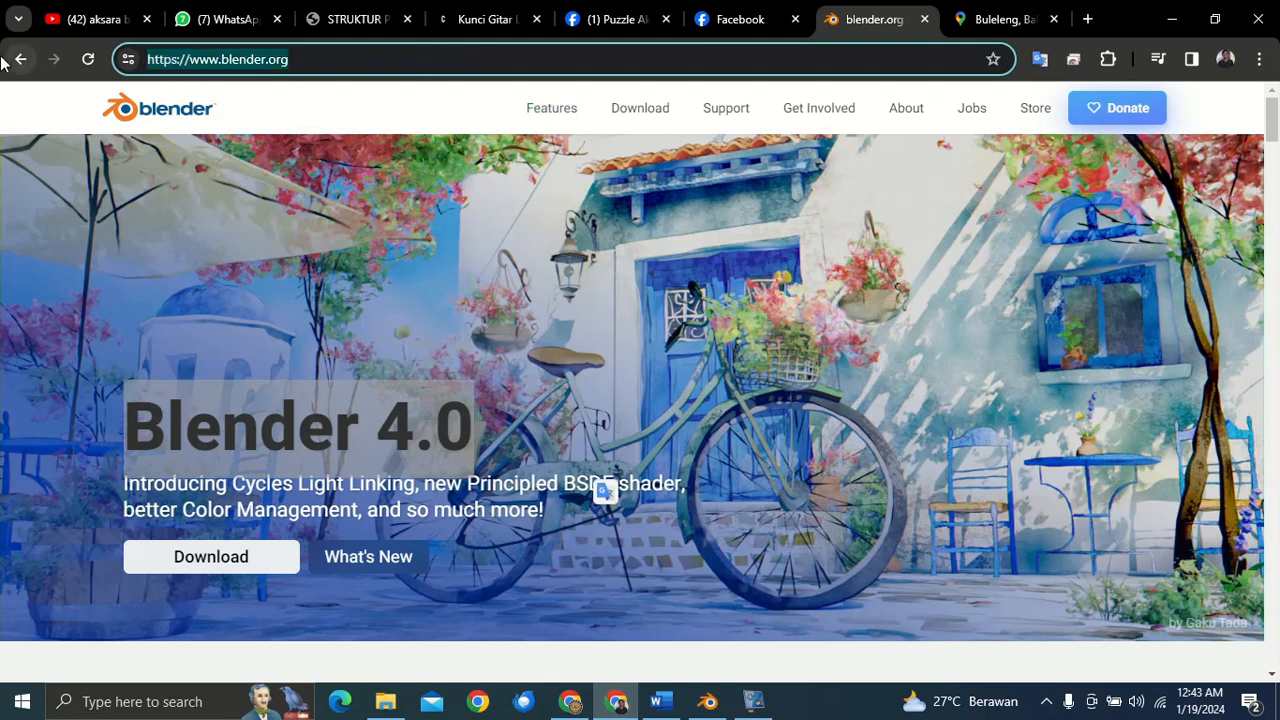
{"action": "type", "text": "dow"}
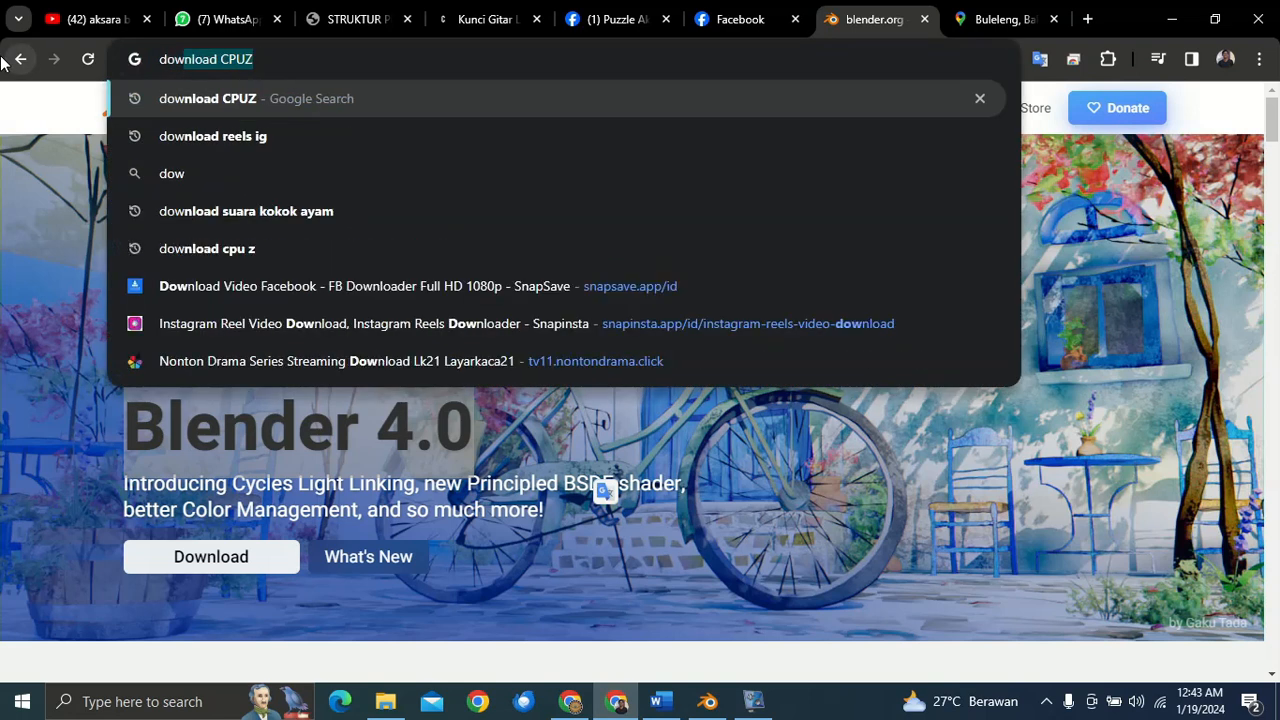
{"action": "type", "text": "nload"}
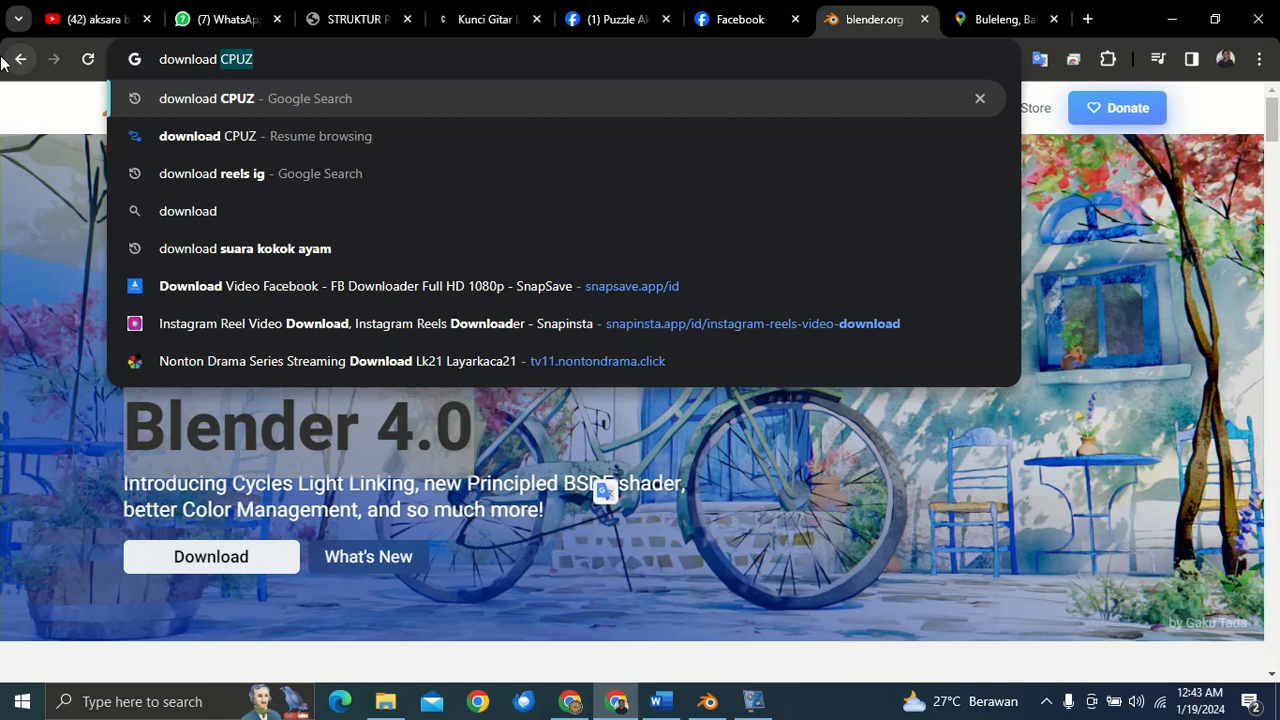
{"action": "type", "text": " balli"}
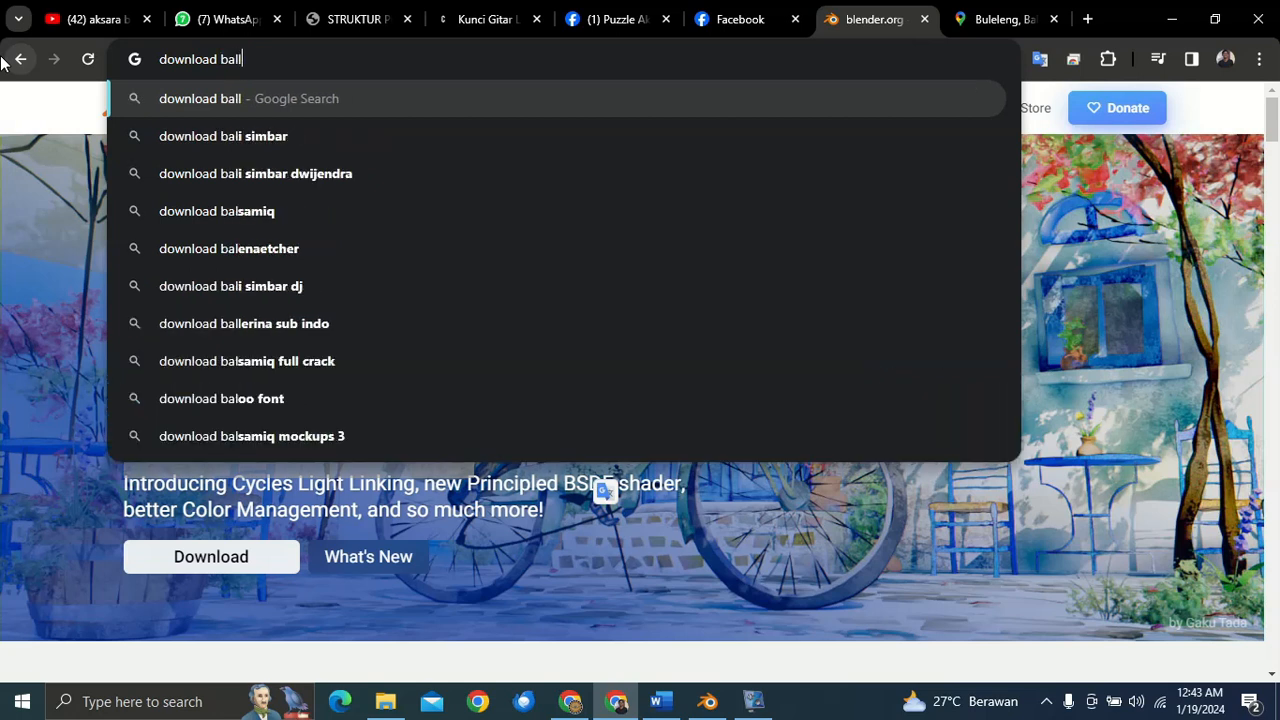
{"action": "key", "text": "BackSpace"}
{"action": "key", "text": "BackSpace"}
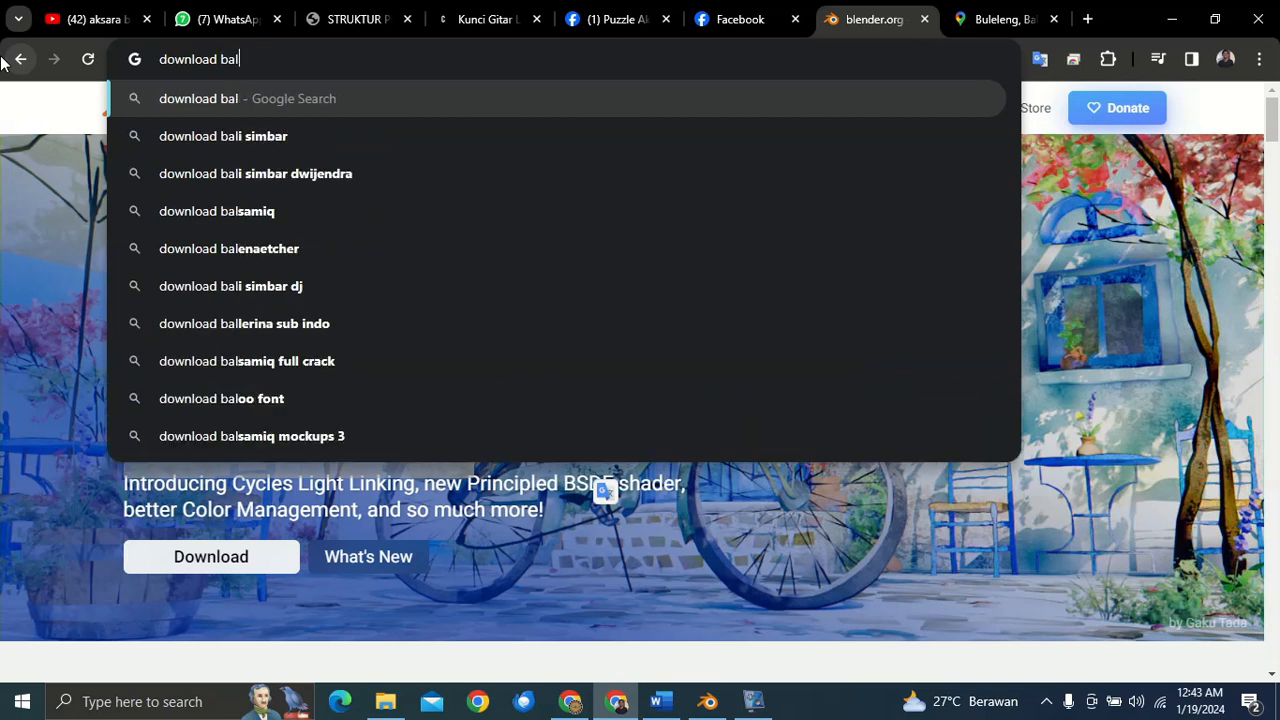
{"action": "type", "text": "i simbar"}
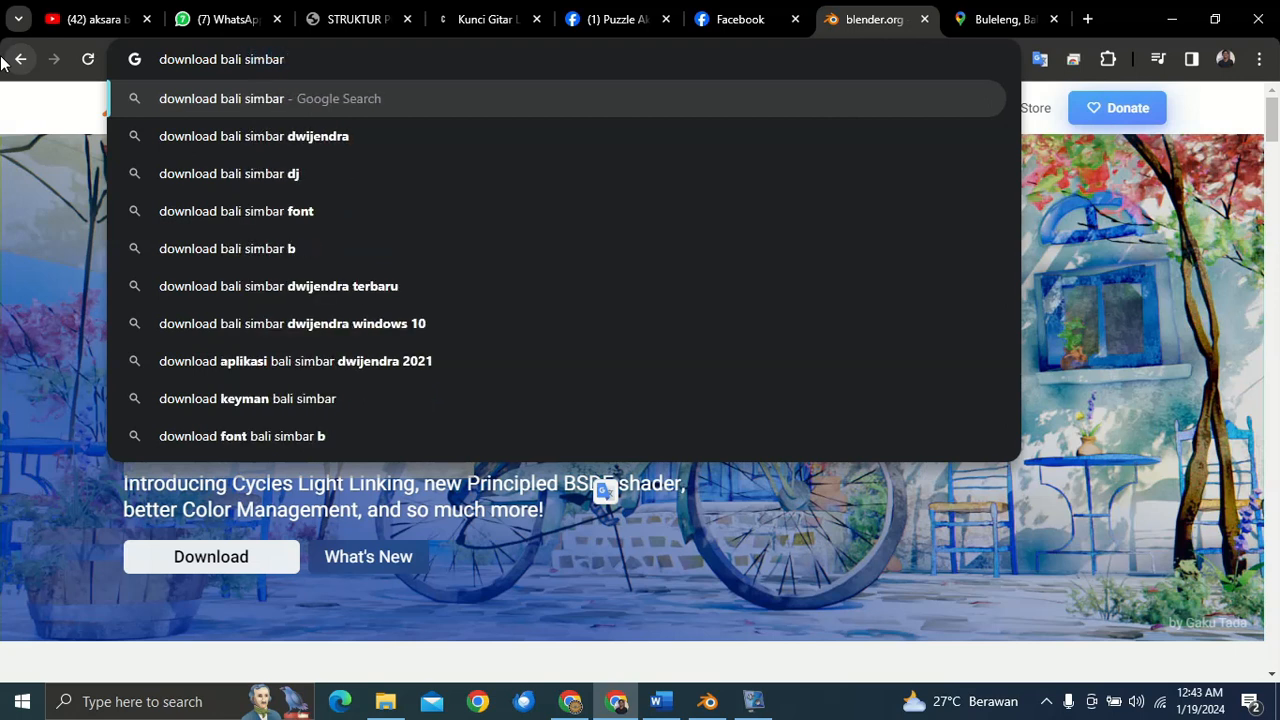
{"action": "key", "text": "Return"}
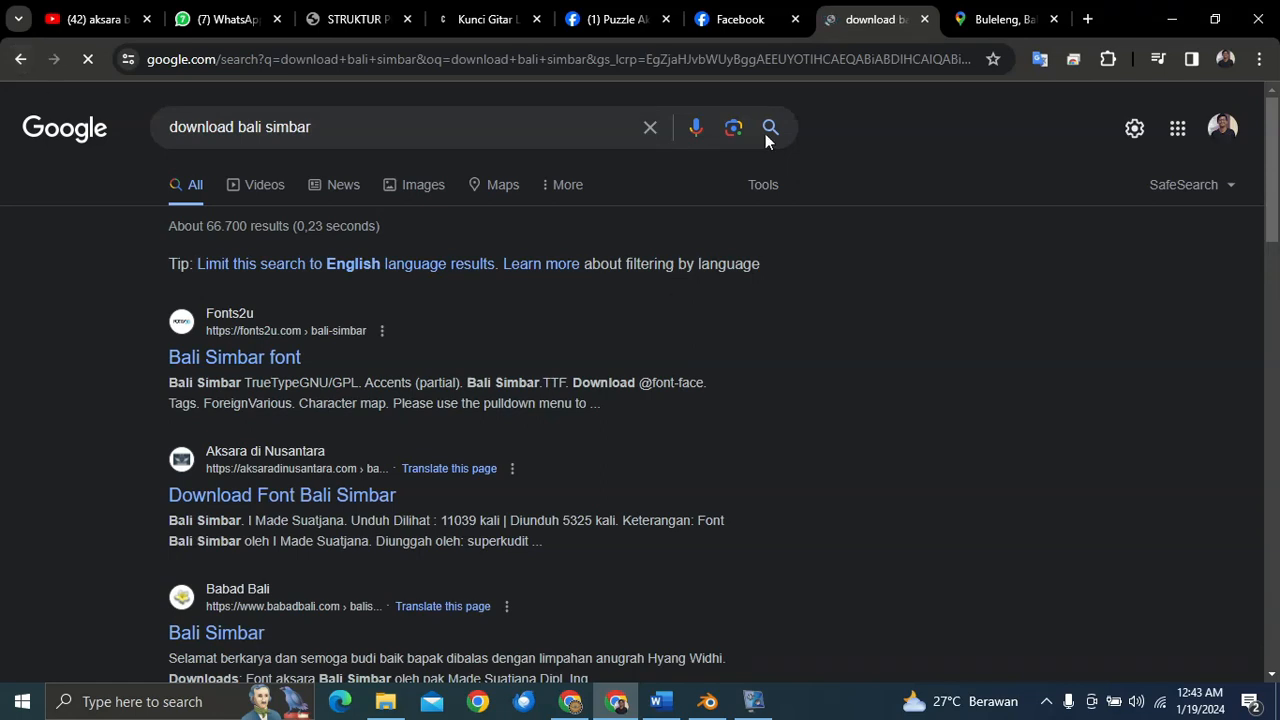
- In the Google Maps tab, look up "penemu bali simba" and open the suggested BaleBengong article about the font's inventor
{"action": "left_click", "coordinate": [996, 20]}
{"action": "left_click", "coordinate": [670, 62]}
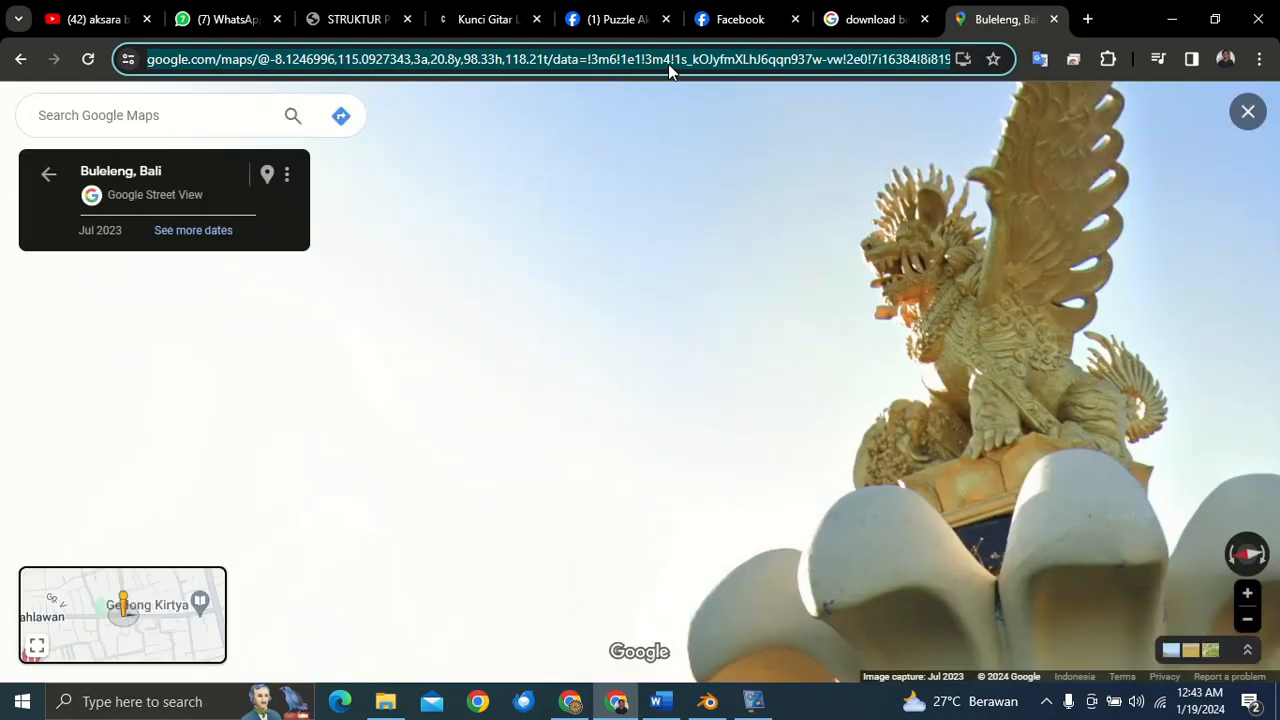
{"action": "type", "text": "penemu bali simba"}
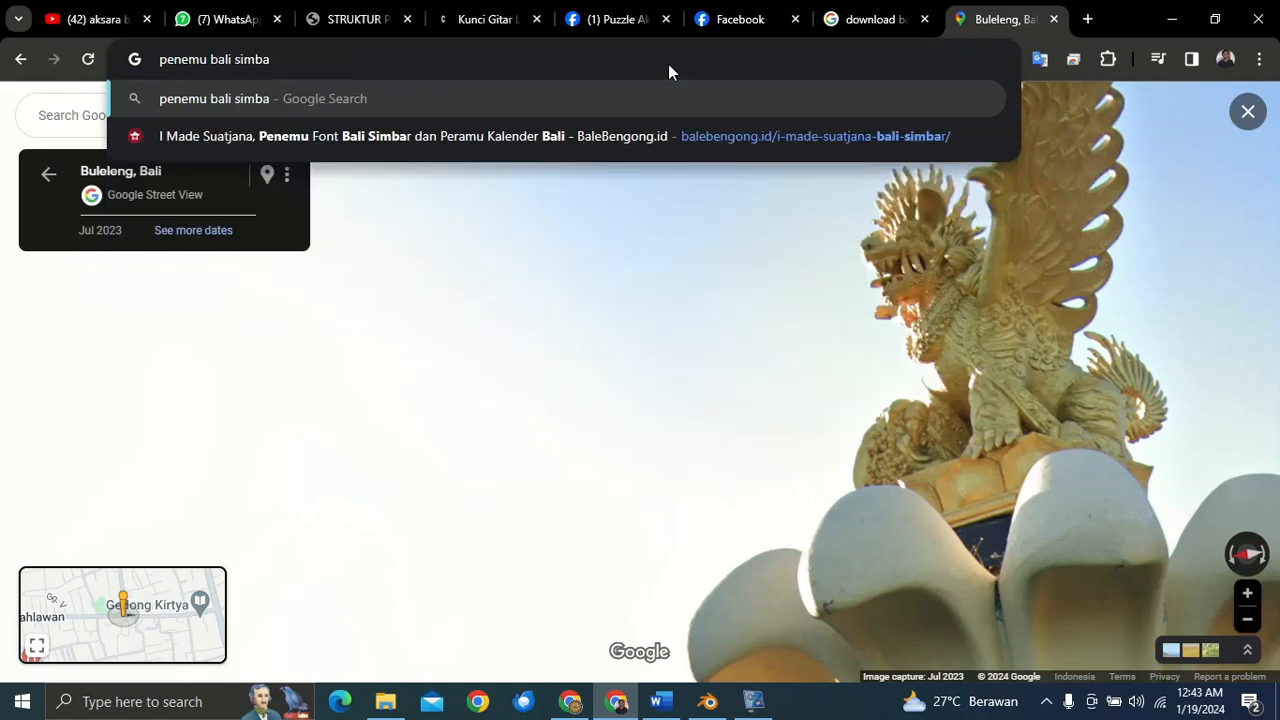
{"action": "key", "text": "Down"}
{"action": "key", "text": "Return"}
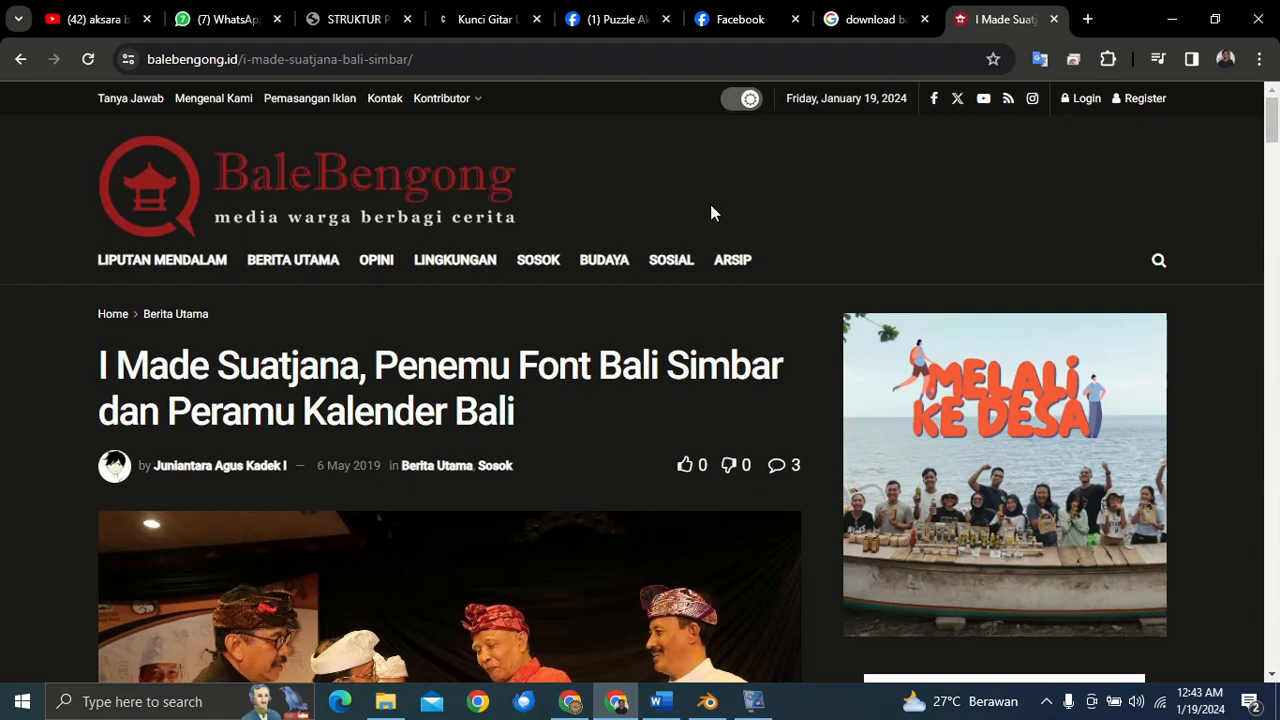
- Read through the BaleBengong article on the Bali Simbar font's inventor, examining its headline, photo, caption and opening paragraphs
{"action": "scroll", "coordinate": [728, 242], "scroll_direction": "down", "scroll_amount": 1}
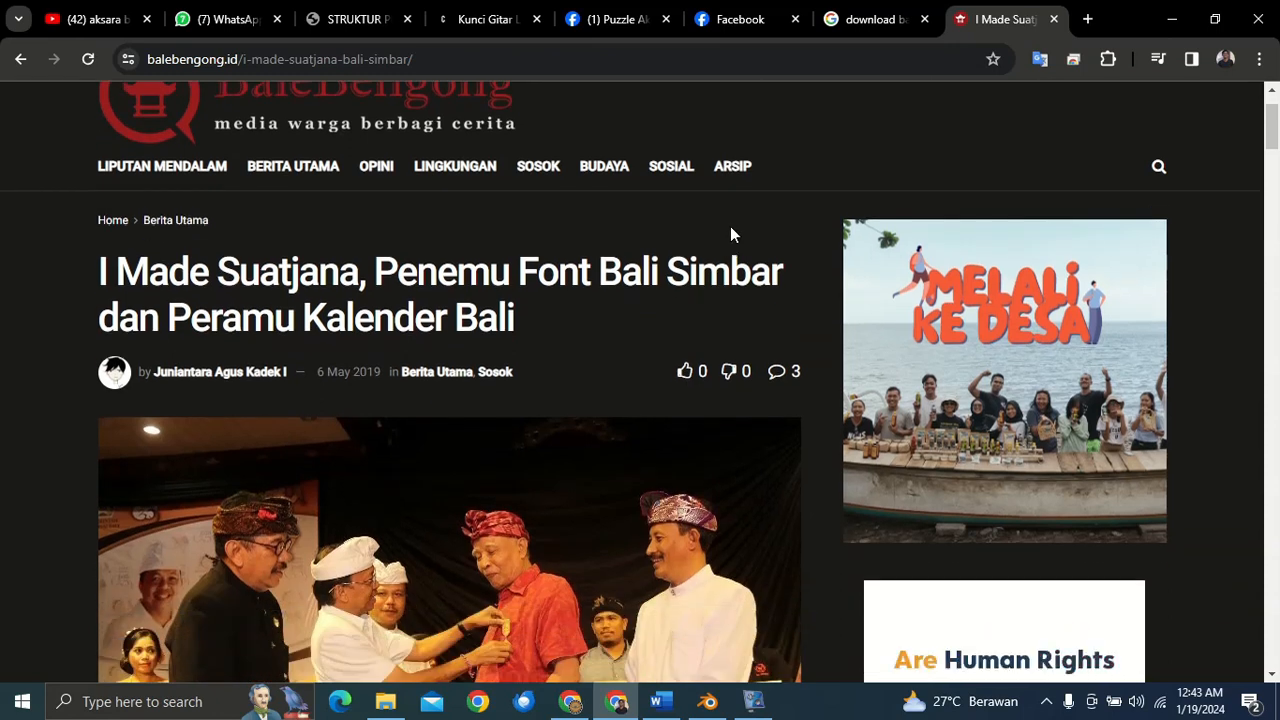
{"action": "scroll", "coordinate": [730, 230], "scroll_direction": "down", "scroll_amount": 1}
{"action": "scroll", "coordinate": [730, 236], "scroll_direction": "down", "scroll_amount": 2}
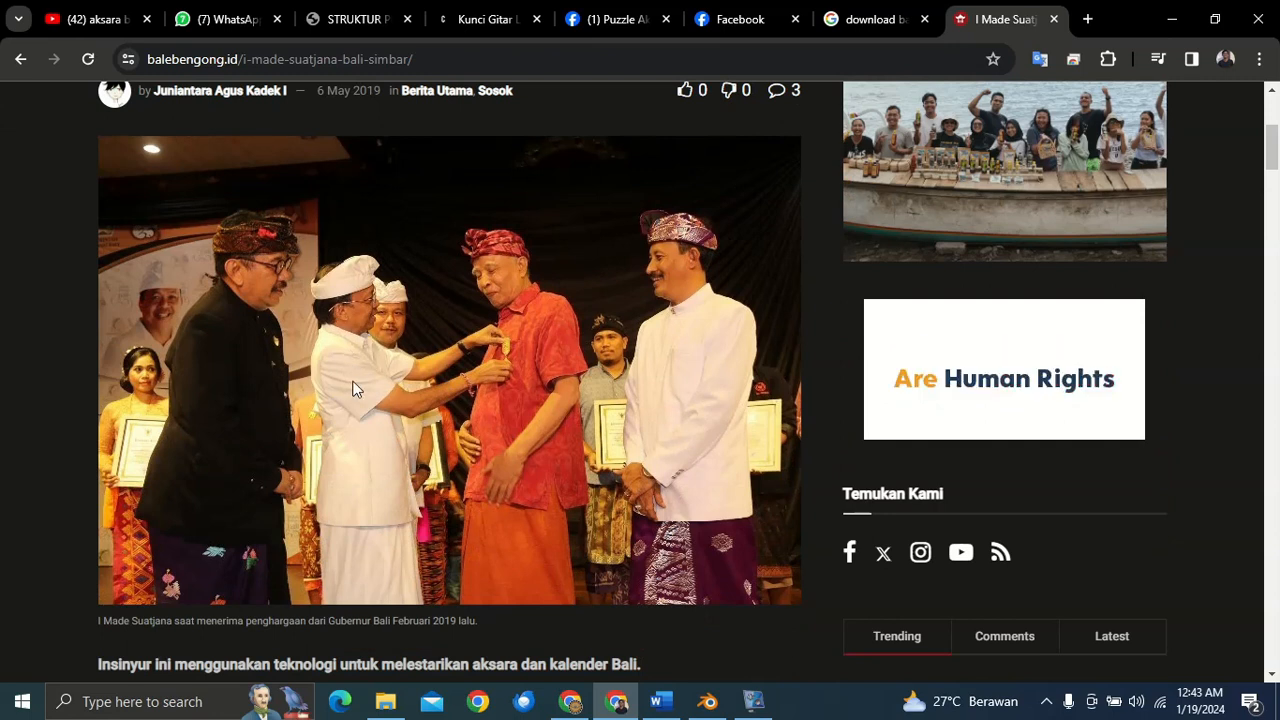
{"action": "scroll", "coordinate": [352, 389], "scroll_direction": "down", "scroll_amount": 1}
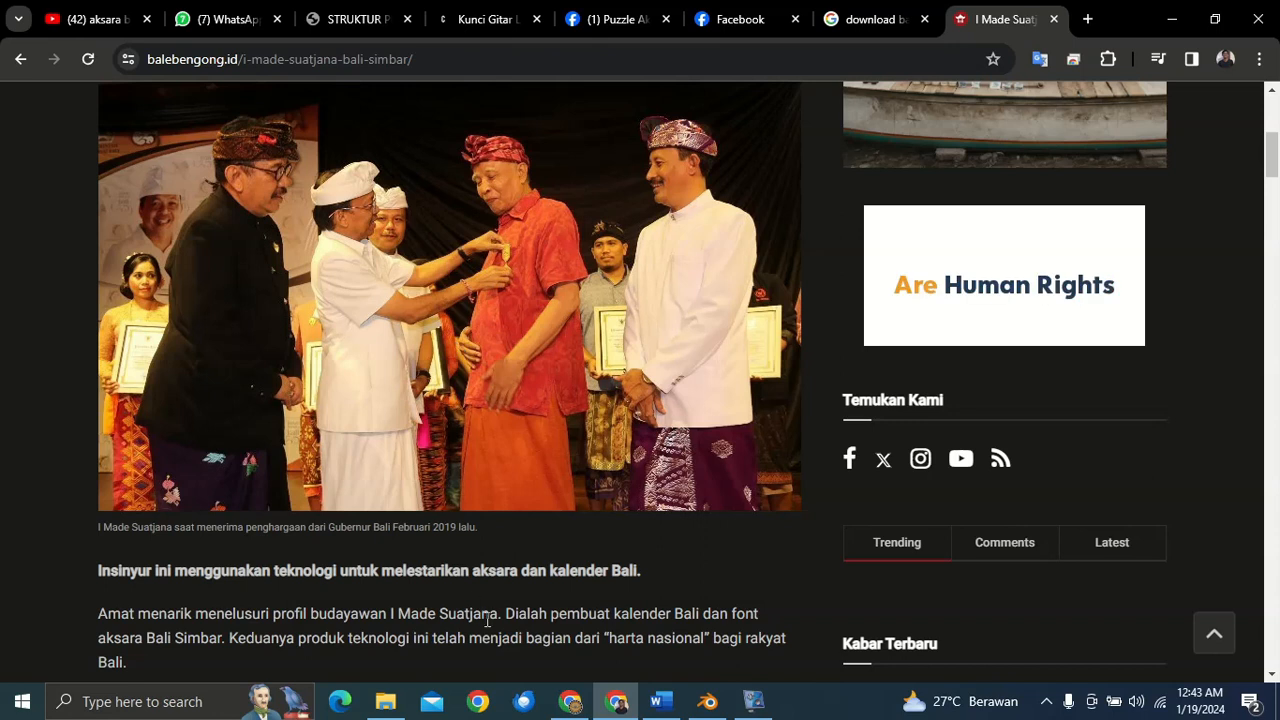
{"action": "left_click_drag", "start_coordinate": [423, 542], "coordinate": [410, 542]}
{"action": "scroll", "coordinate": [506, 214], "scroll_direction": "up", "scroll_amount": 1}
{"action": "scroll", "coordinate": [506, 214], "scroll_direction": "up", "scroll_amount": 1}
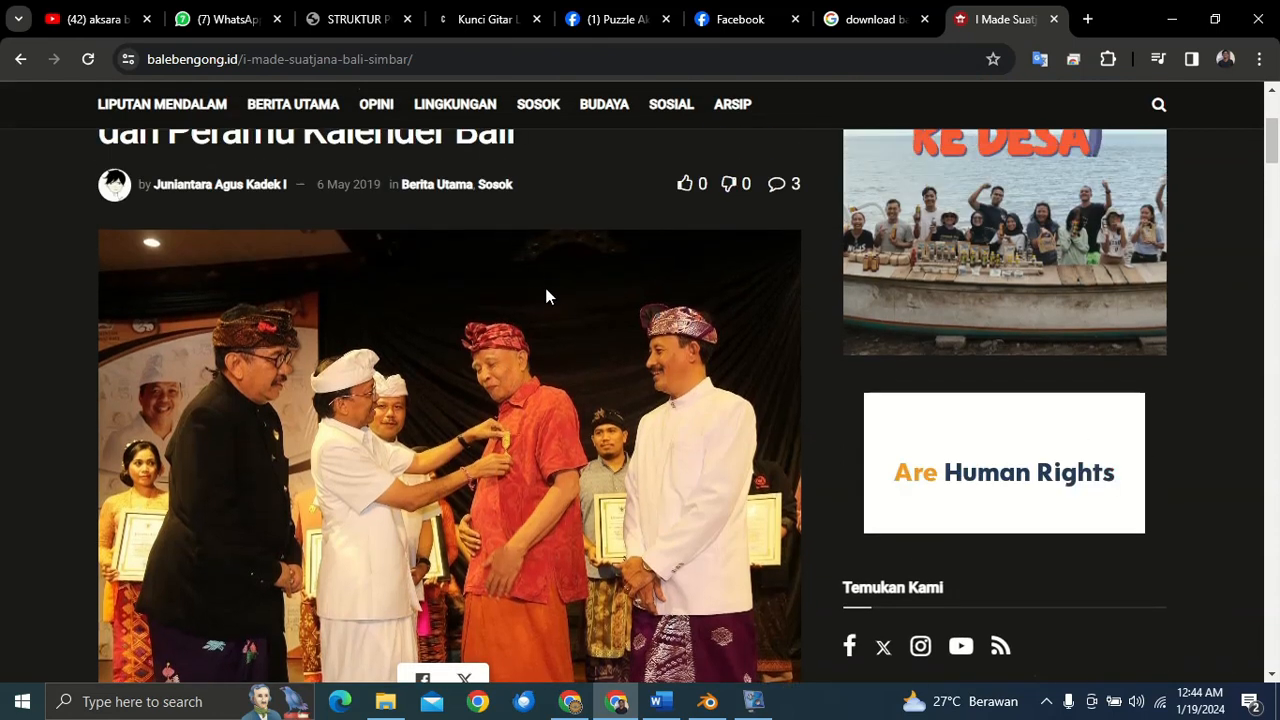
{"action": "scroll", "coordinate": [528, 260], "scroll_direction": "down", "scroll_amount": 3}
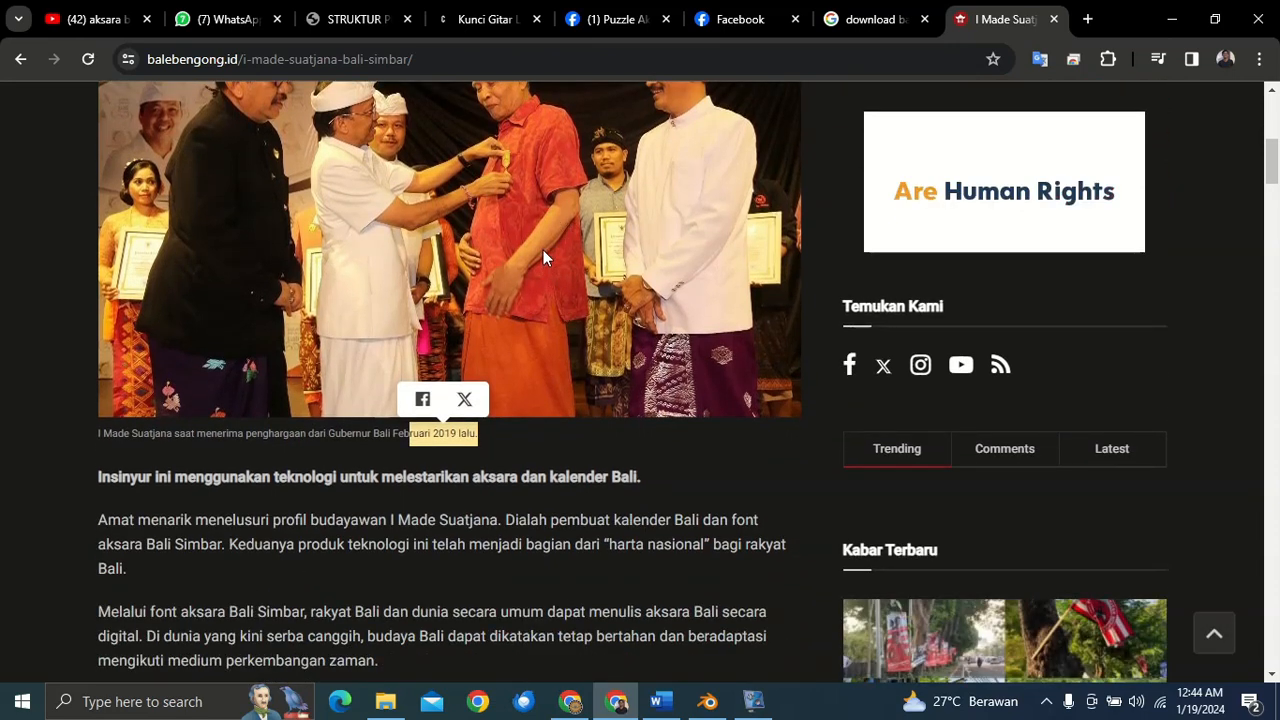
{"action": "scroll", "coordinate": [543, 257], "scroll_direction": "up", "scroll_amount": 4}
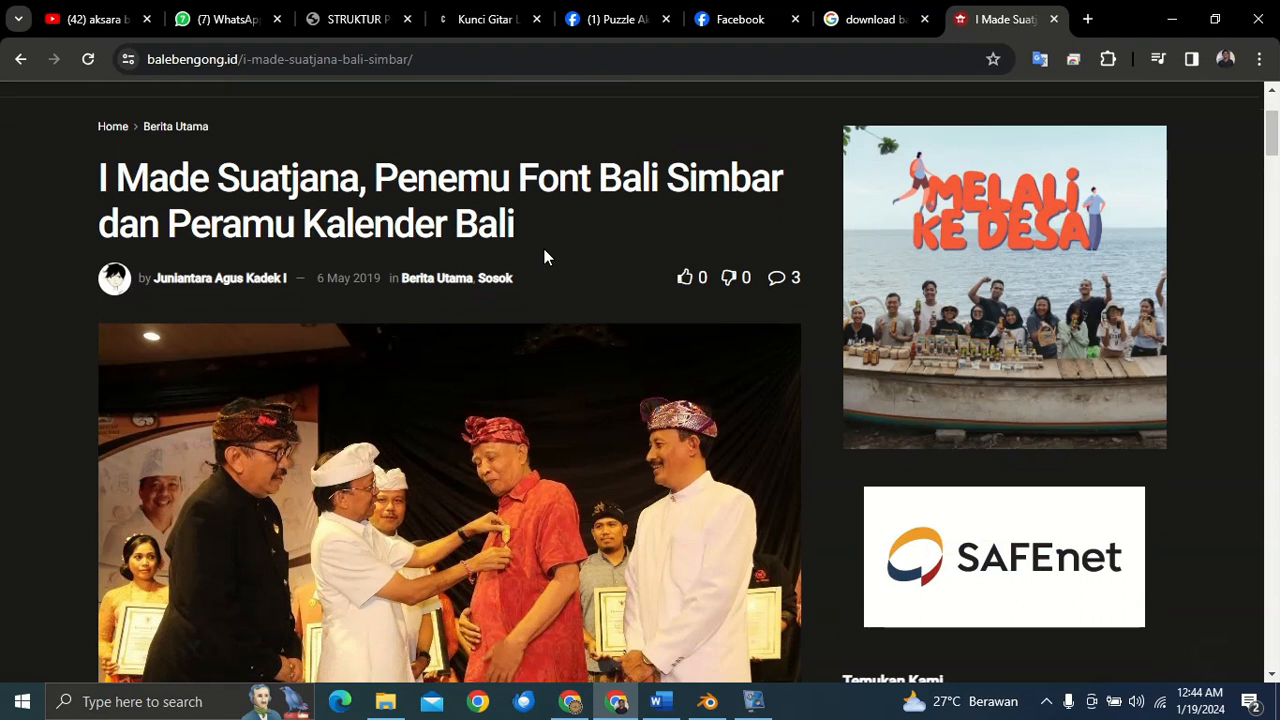
{"action": "scroll", "coordinate": [544, 257], "scroll_direction": "down", "scroll_amount": 5}
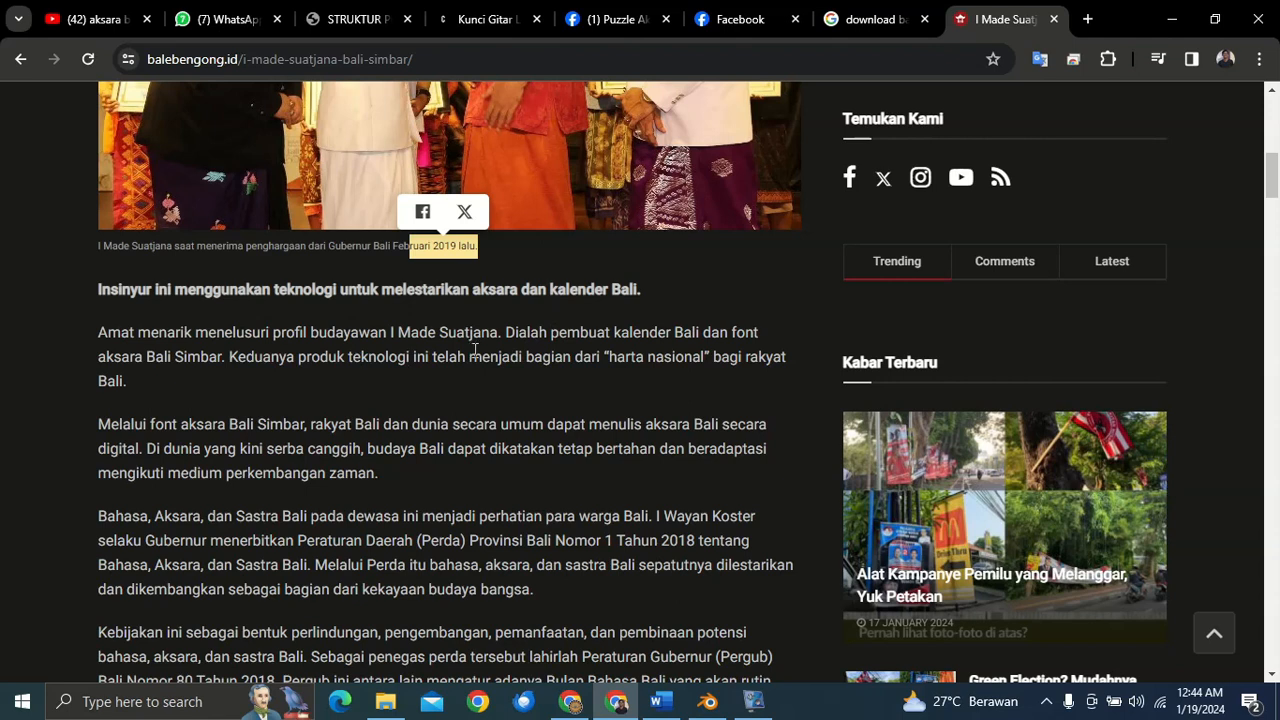
- Continue reading the article on the Bali Simbar font, from the photo caption down to the Panerima Anugerah section
{"action": "mouse_move", "coordinate": [414, 349]}
{"action": "left_mouse_down"}
{"action": "mouse_move", "coordinate": [362, 355]}
{"action": "mouse_move", "coordinate": [375, 352]}
{"action": "mouse_move", "coordinate": [368, 320]}
{"action": "mouse_move", "coordinate": [410, 347]}
{"action": "left_mouse_up"}
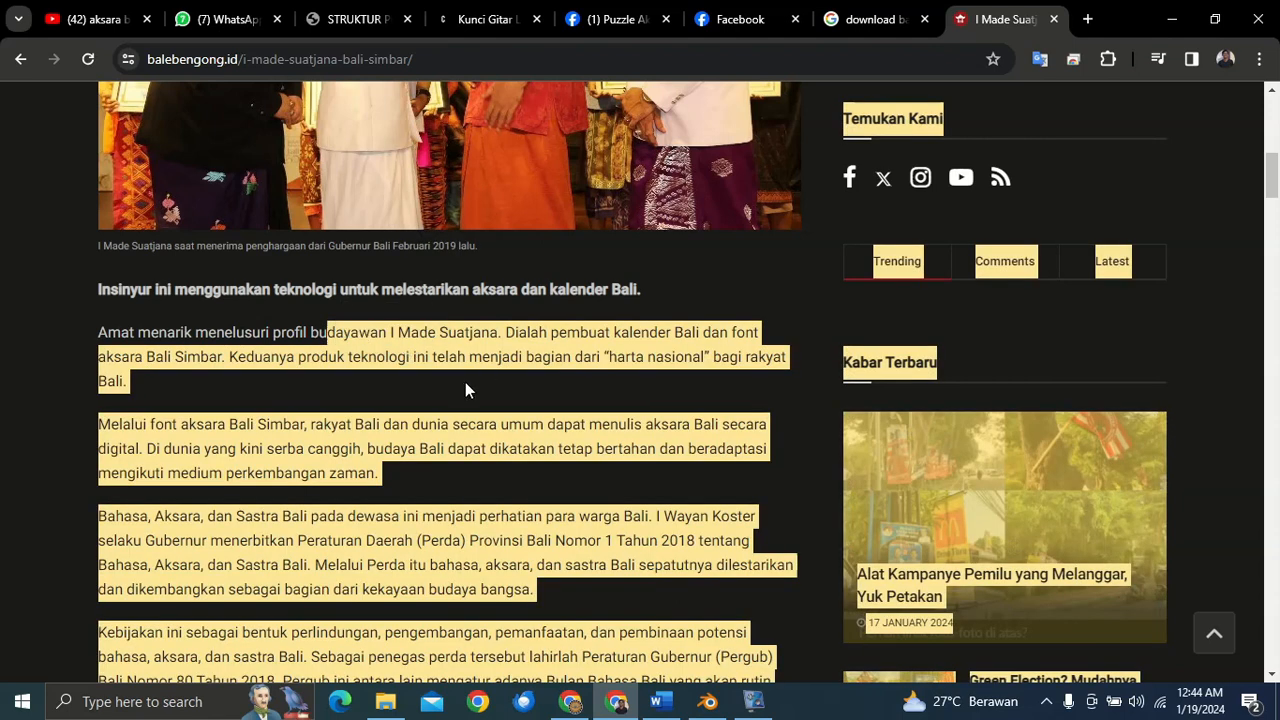
{"action": "left_click", "coordinate": [498, 396]}
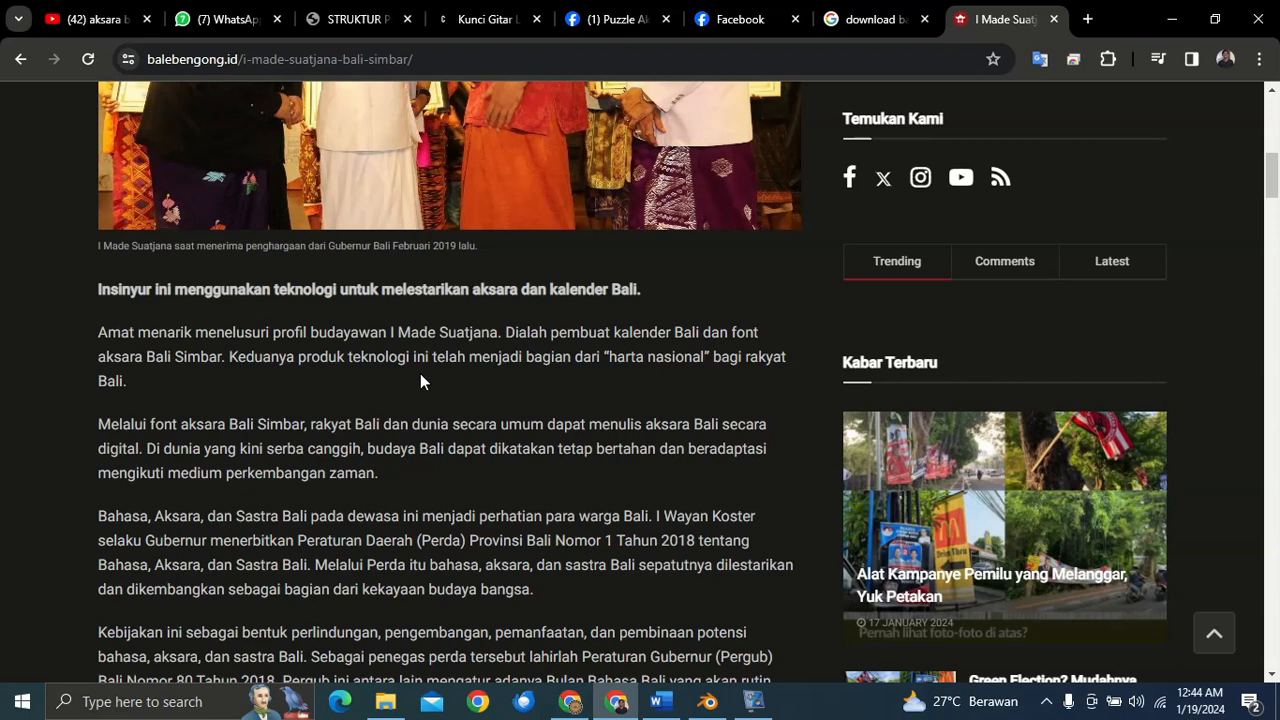
{"action": "scroll", "coordinate": [424, 376], "scroll_direction": "up", "scroll_amount": 3}
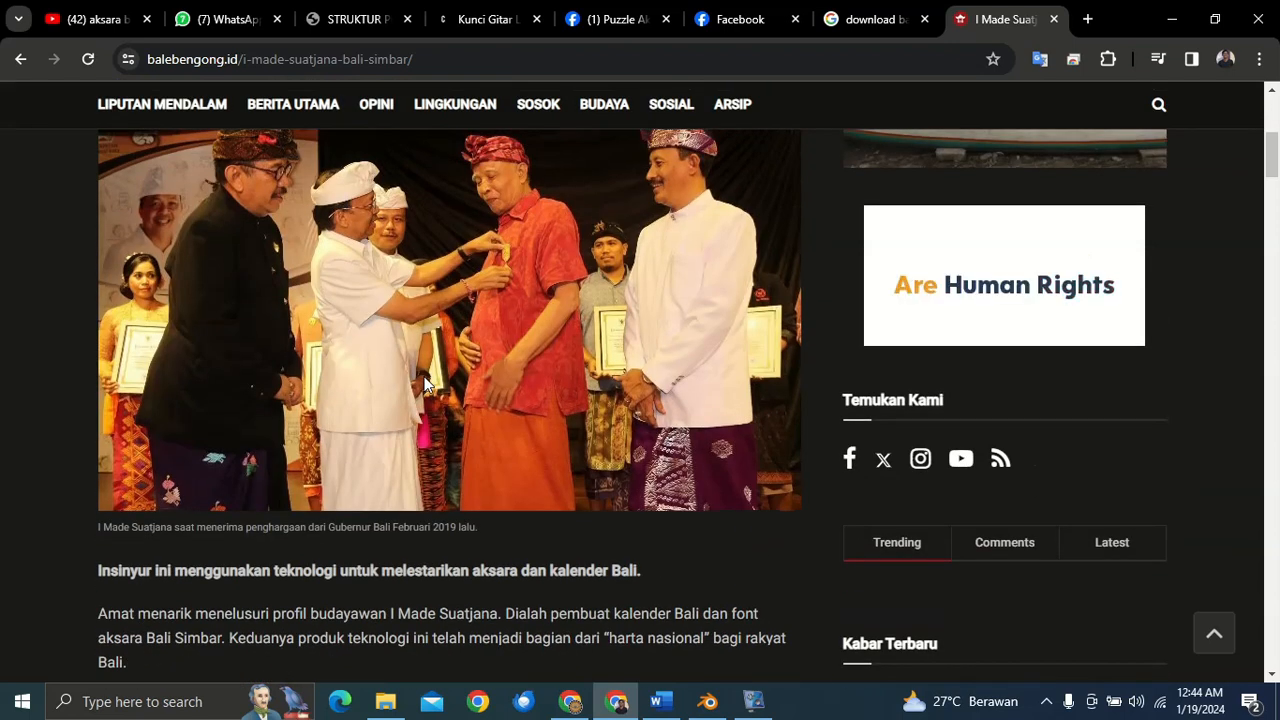
{"action": "scroll", "coordinate": [426, 376], "scroll_direction": "down", "scroll_amount": 1}
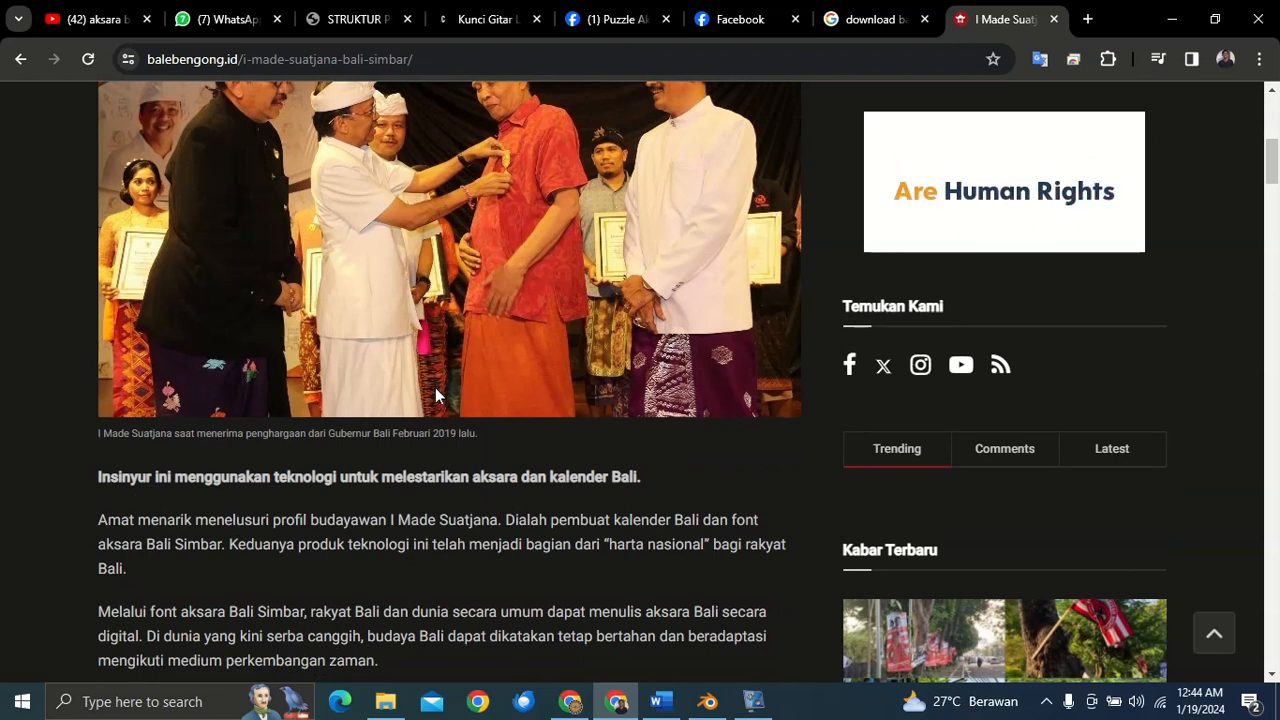
{"action": "scroll", "coordinate": [439, 400], "scroll_direction": "up", "scroll_amount": 2}
{"action": "scroll", "coordinate": [440, 408], "scroll_direction": "down", "scroll_amount": 4}
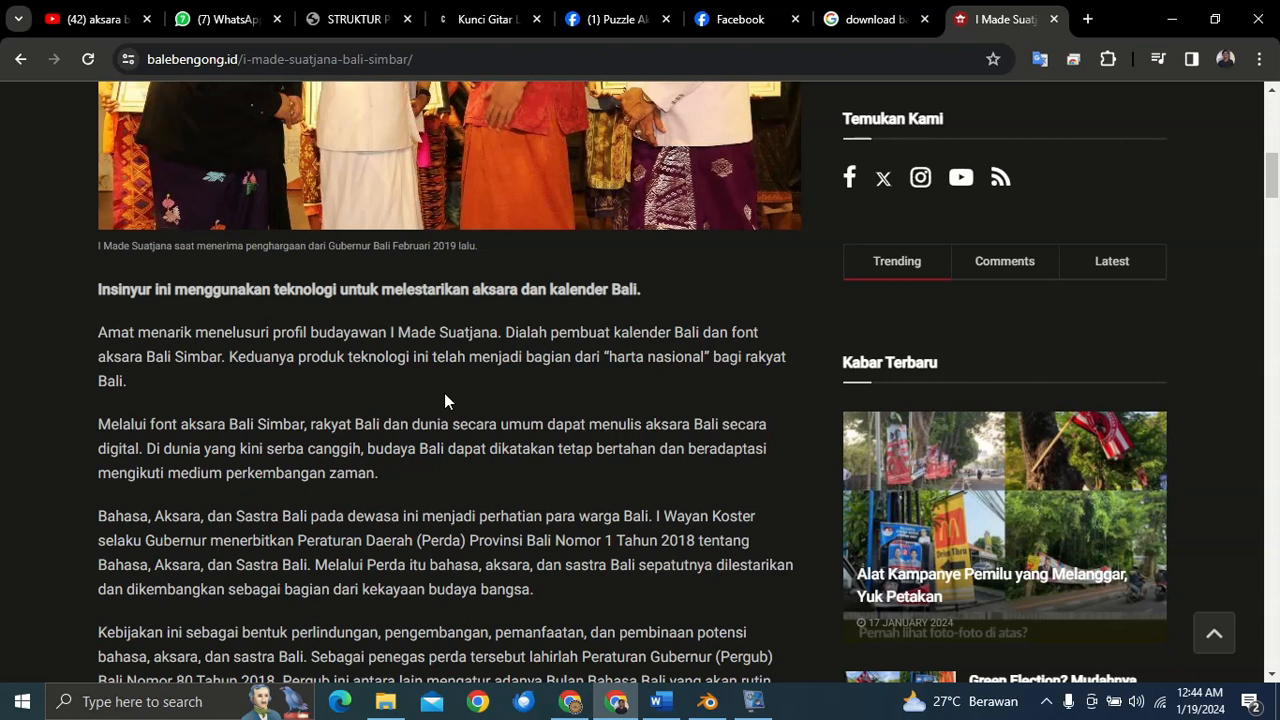
{"action": "scroll", "coordinate": [446, 396], "scroll_direction": "down", "scroll_amount": 1}
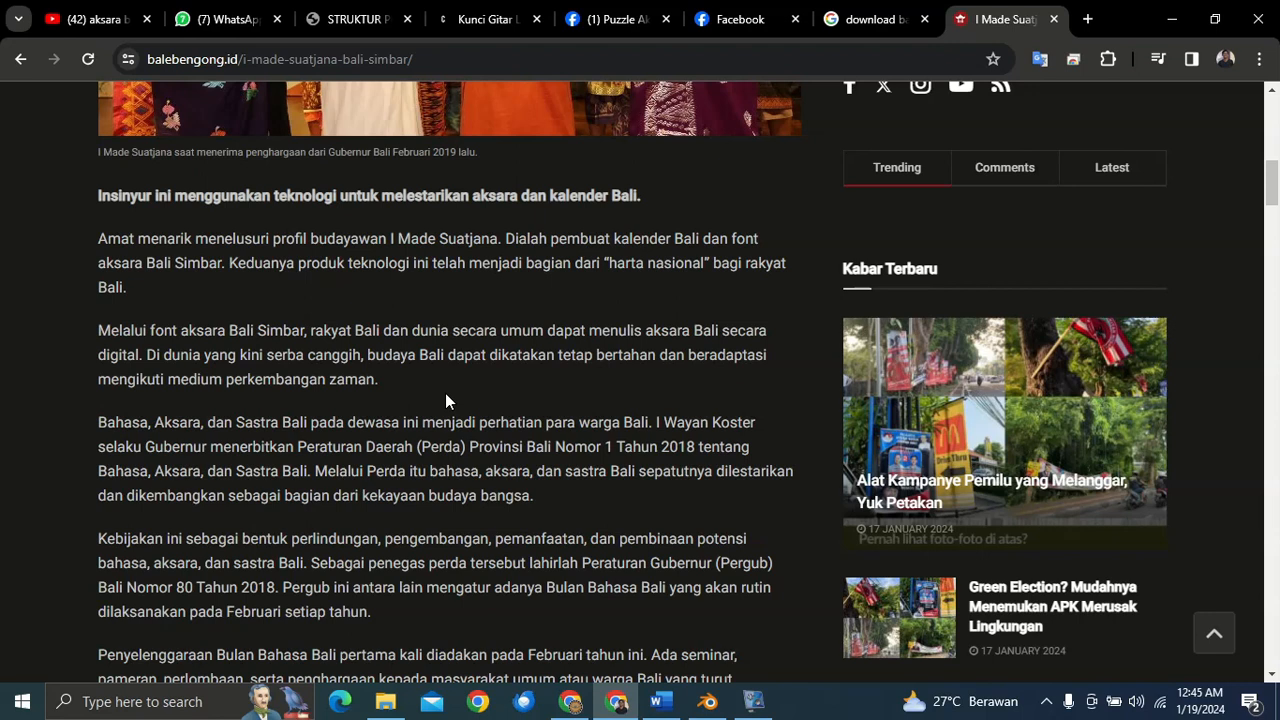
{"action": "scroll", "coordinate": [445, 393], "scroll_direction": "down", "scroll_amount": 1}
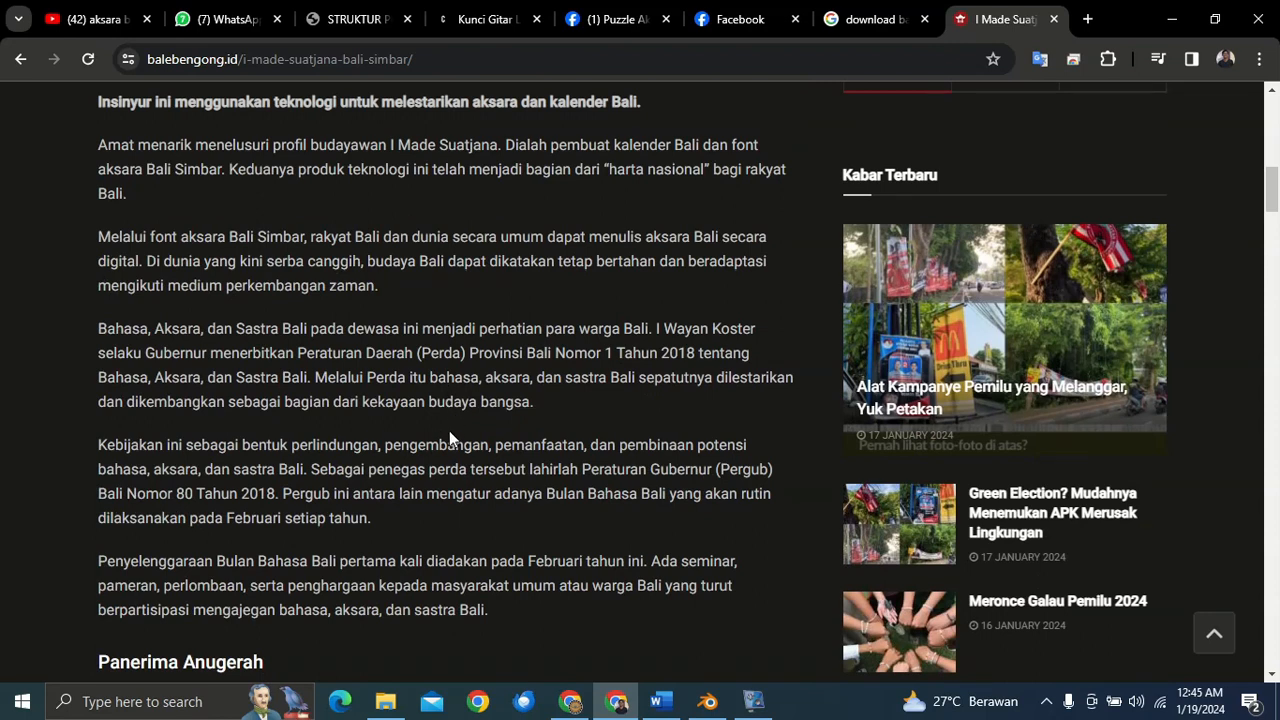
{"action": "left_click_drag", "start_coordinate": [362, 405], "coordinate": [586, 398]}
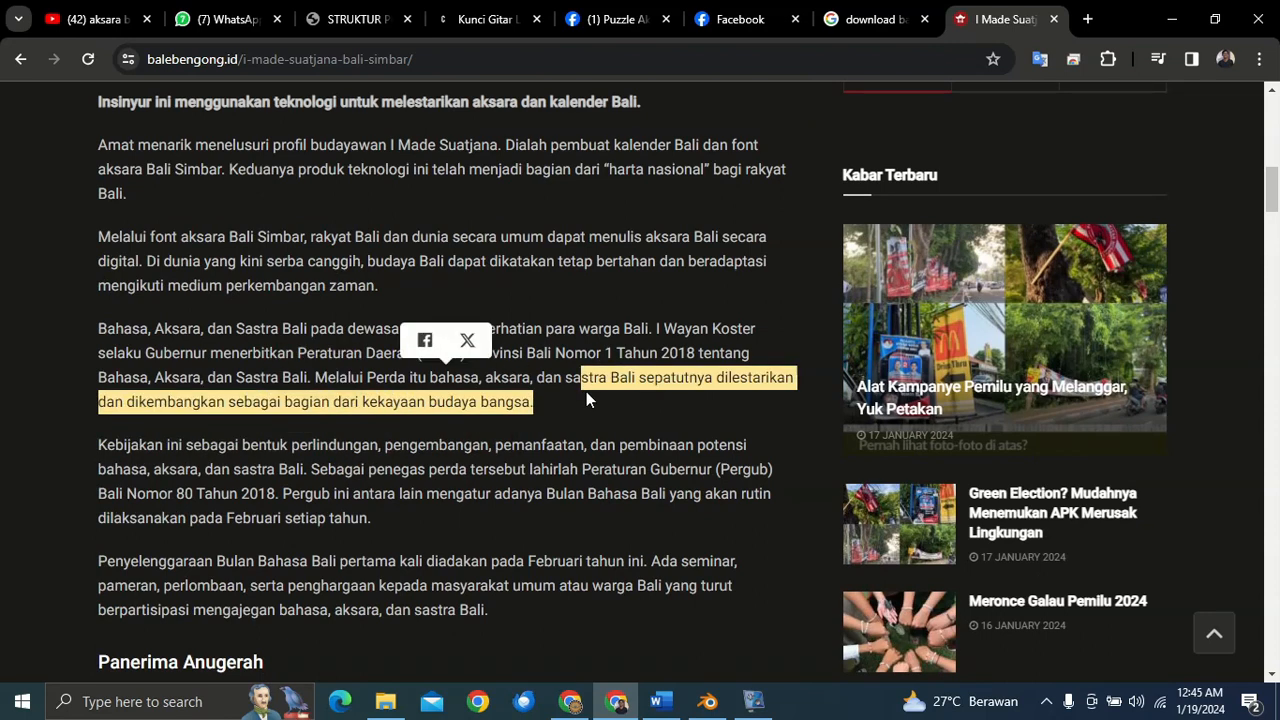
{"action": "scroll", "coordinate": [586, 398], "scroll_direction": "down", "scroll_amount": 3}
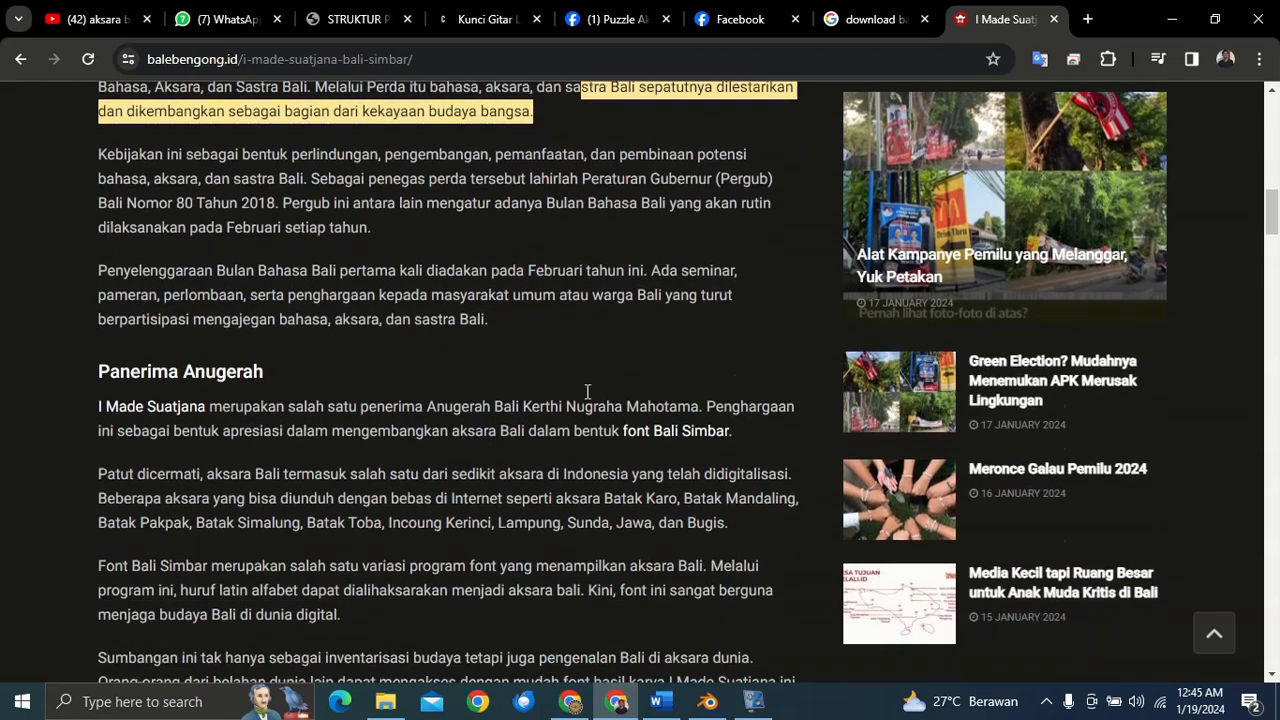
{"action": "scroll", "coordinate": [587, 391], "scroll_direction": "down", "scroll_amount": 1}
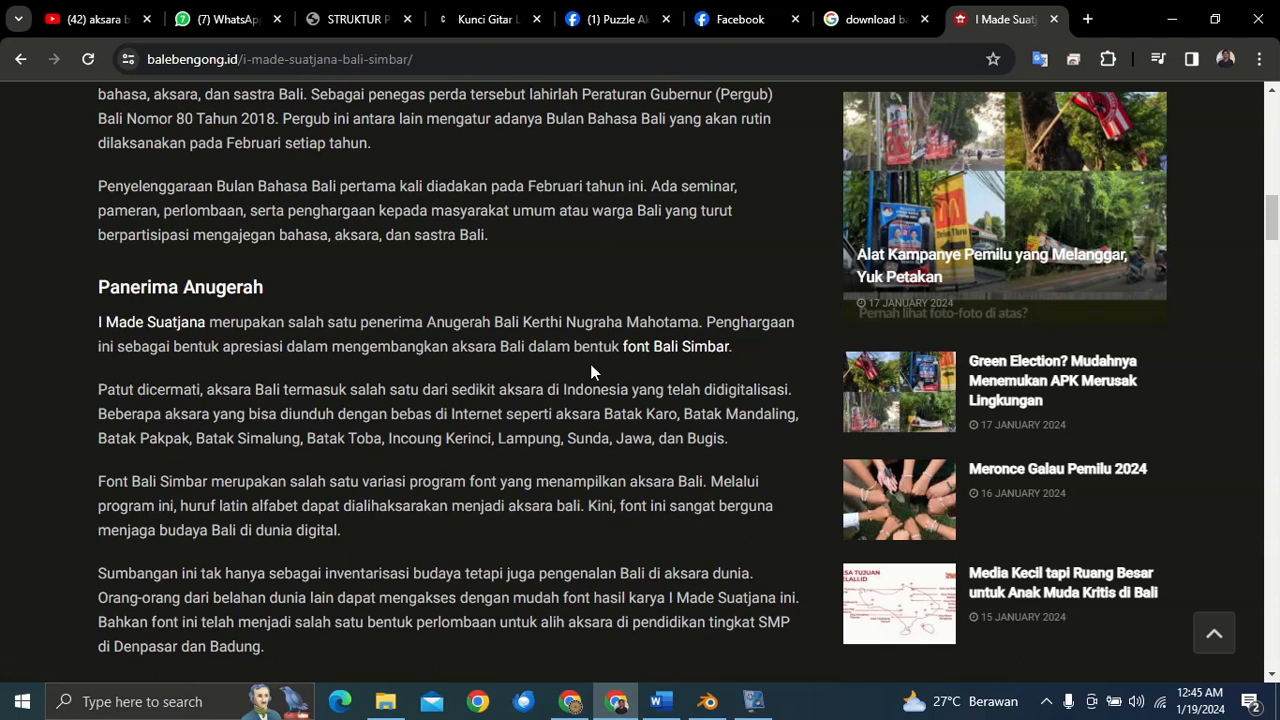
- Follow the article's link to the Bali Simbar font on fonts2u.com, download bali_simbar.zip and show the recent downloads
{"action": "left_click", "coordinate": [651, 346]}
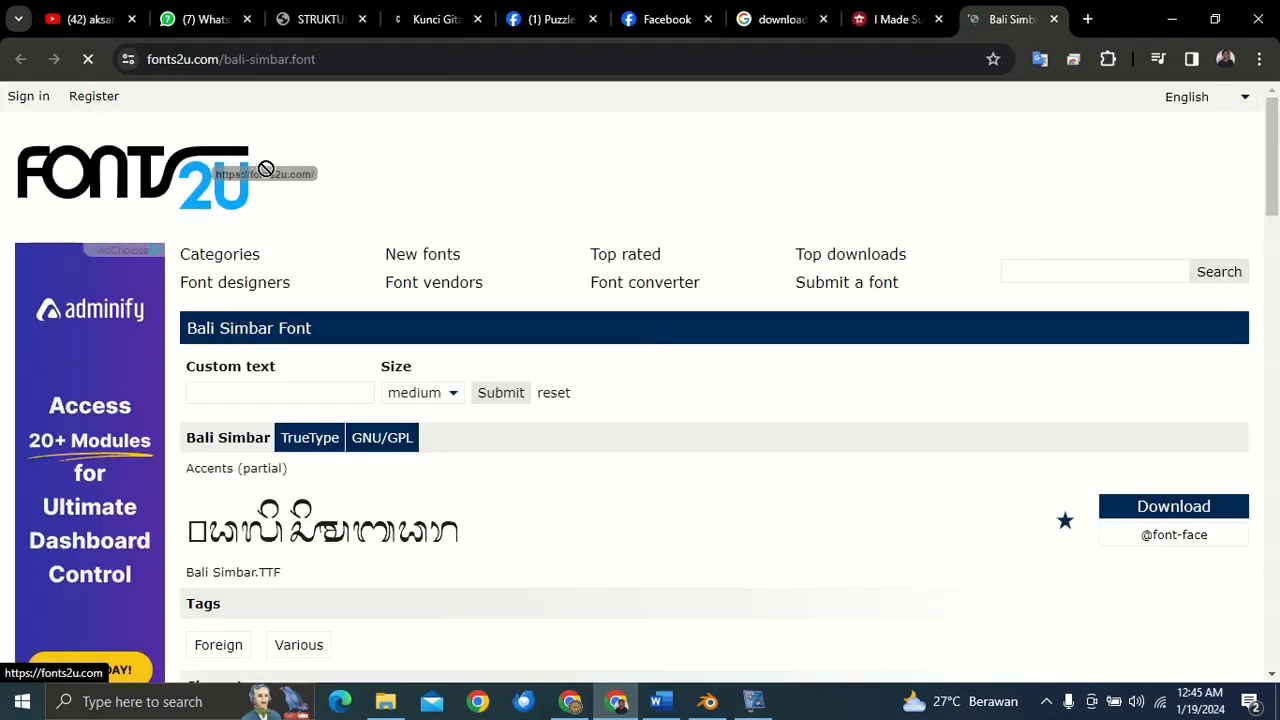
{"action": "scroll", "coordinate": [295, 550], "scroll_direction": "down", "scroll_amount": 1}
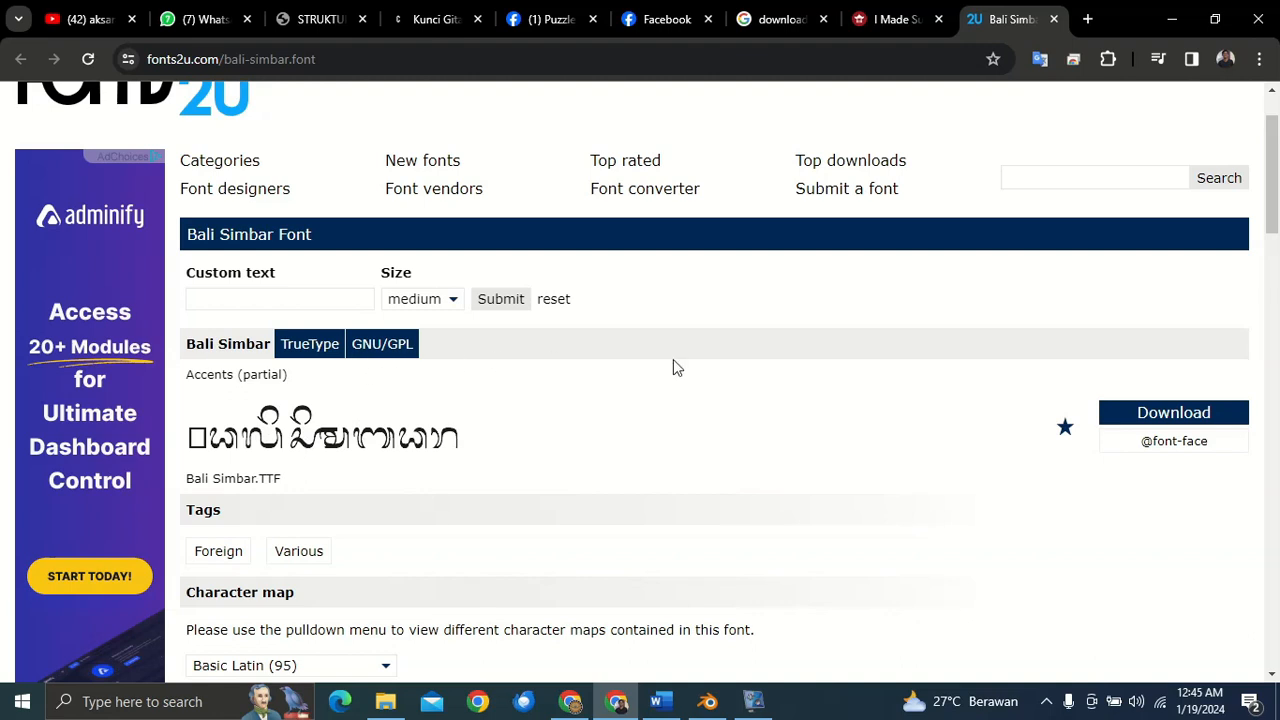
{"action": "left_click", "coordinate": [1135, 423]}
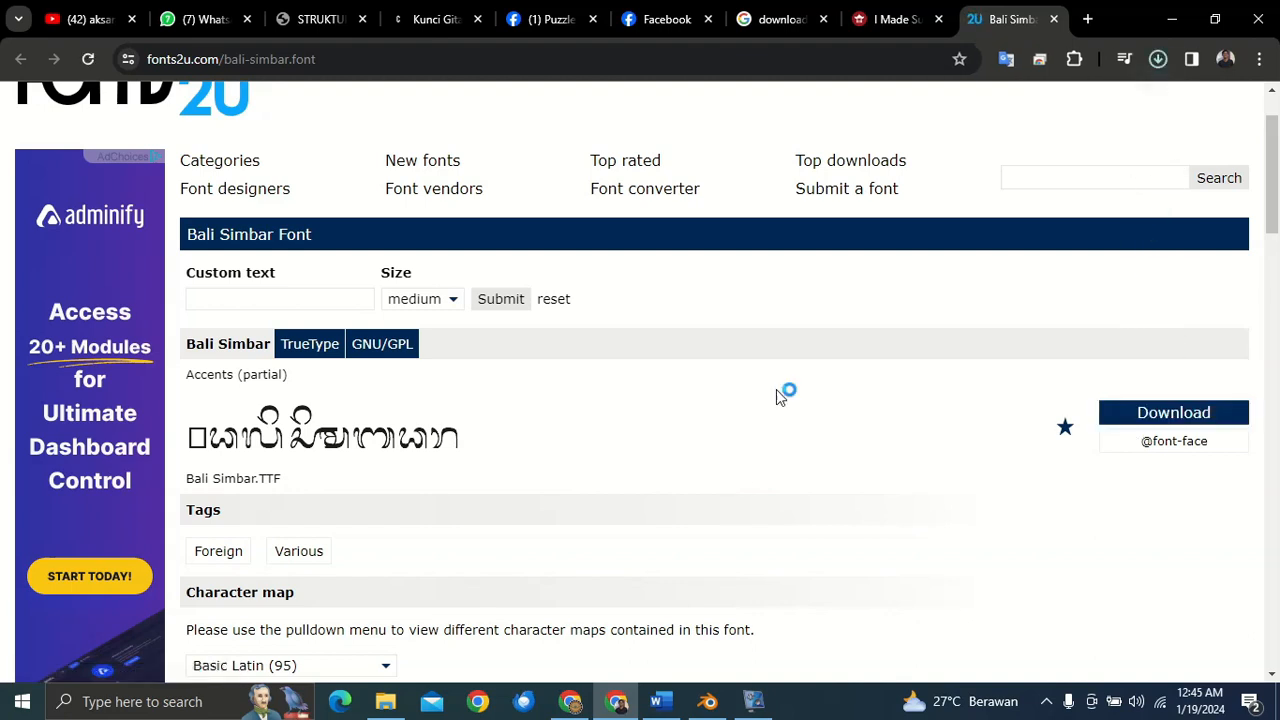
{"action": "left_click", "coordinate": [1157, 59]}
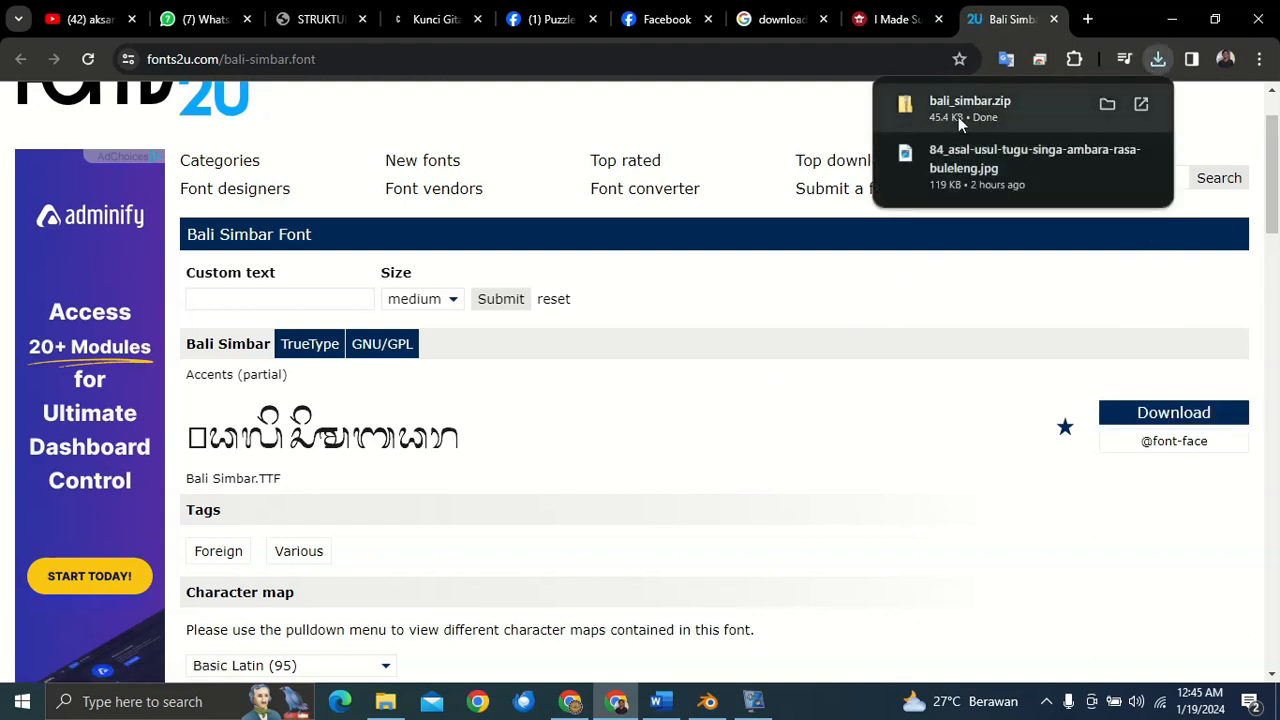
- Switch to Blender, set the viewport to top orthographic view and add a text object at the origin
{"action": "left_click", "coordinate": [719, 711]}
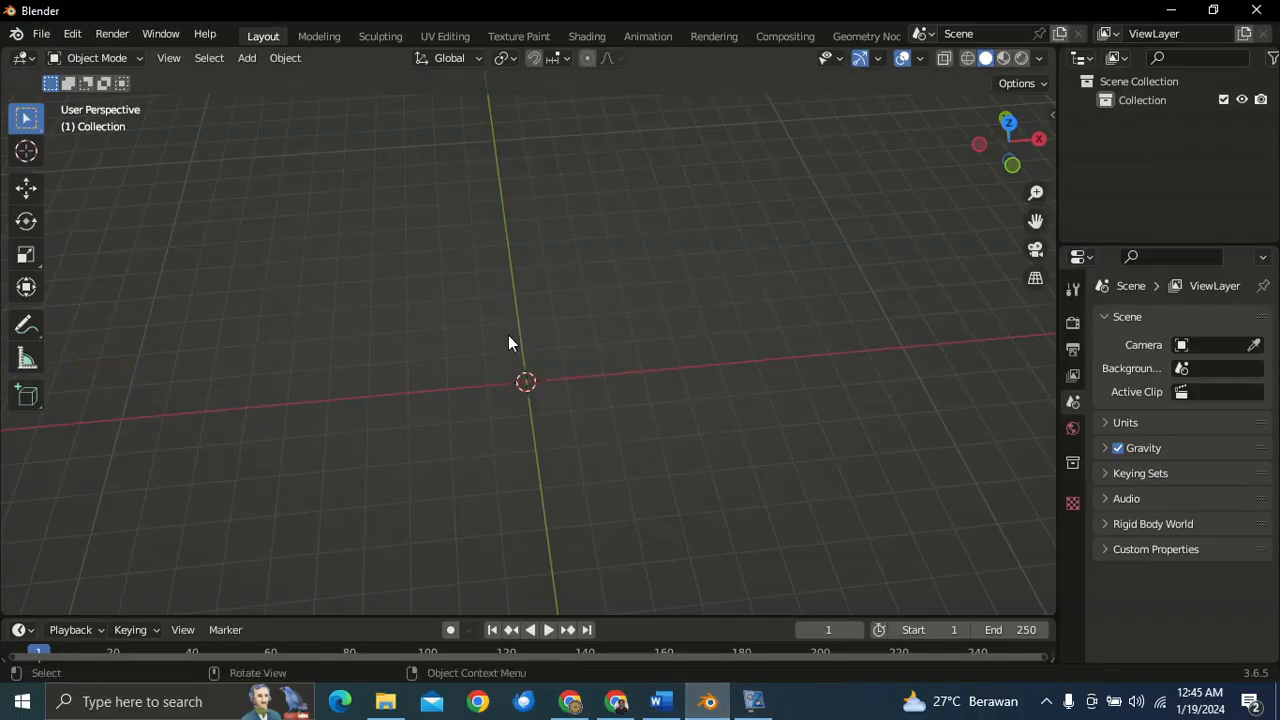
{"action": "mouse_move", "coordinate": [641, 357]}
{"action": "middle_mouse_down"}
{"action": "mouse_move", "coordinate": [666, 349]}
{"action": "mouse_move", "coordinate": [648, 357]}
{"action": "middle_mouse_up"}
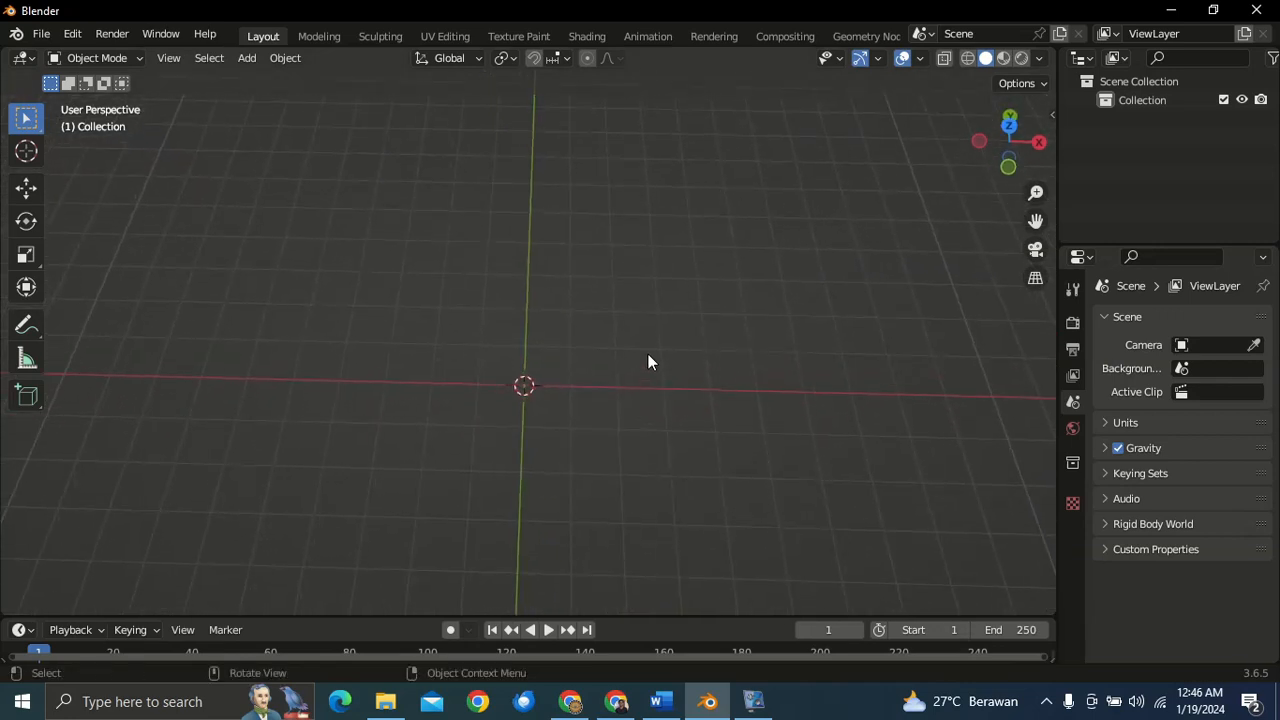
{"action": "key", "text": "KP_1"}
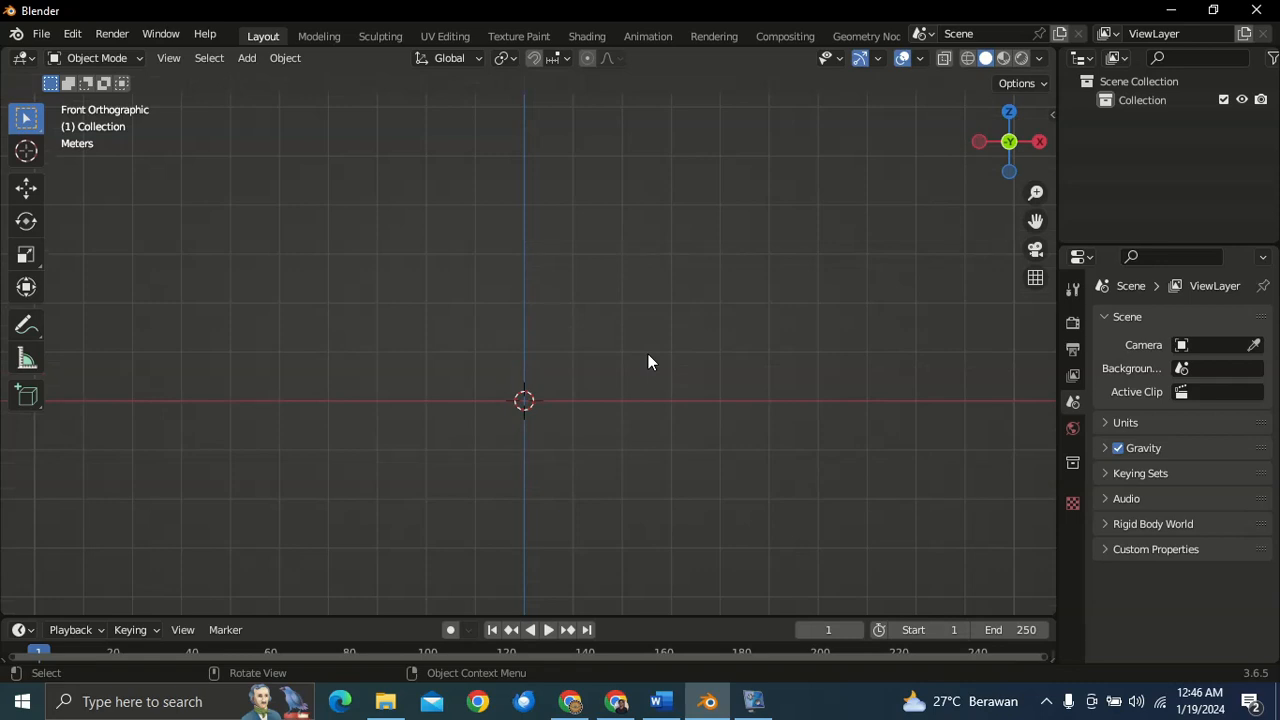
{"action": "key", "text": "KP_7"}
{"action": "scroll", "coordinate": [648, 360], "scroll_direction": "up", "scroll_amount": 2}
{"action": "key", "text": "shift+a"}
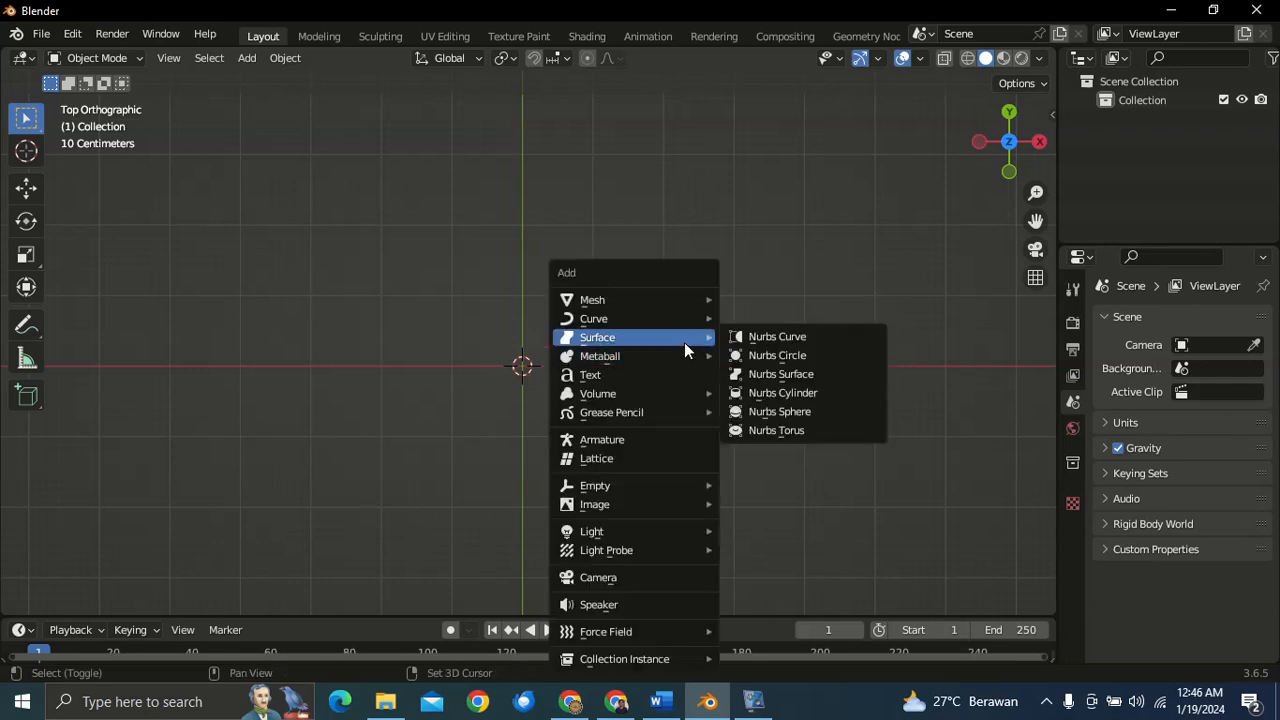
{"action": "mouse_move", "coordinate": [649, 298]}
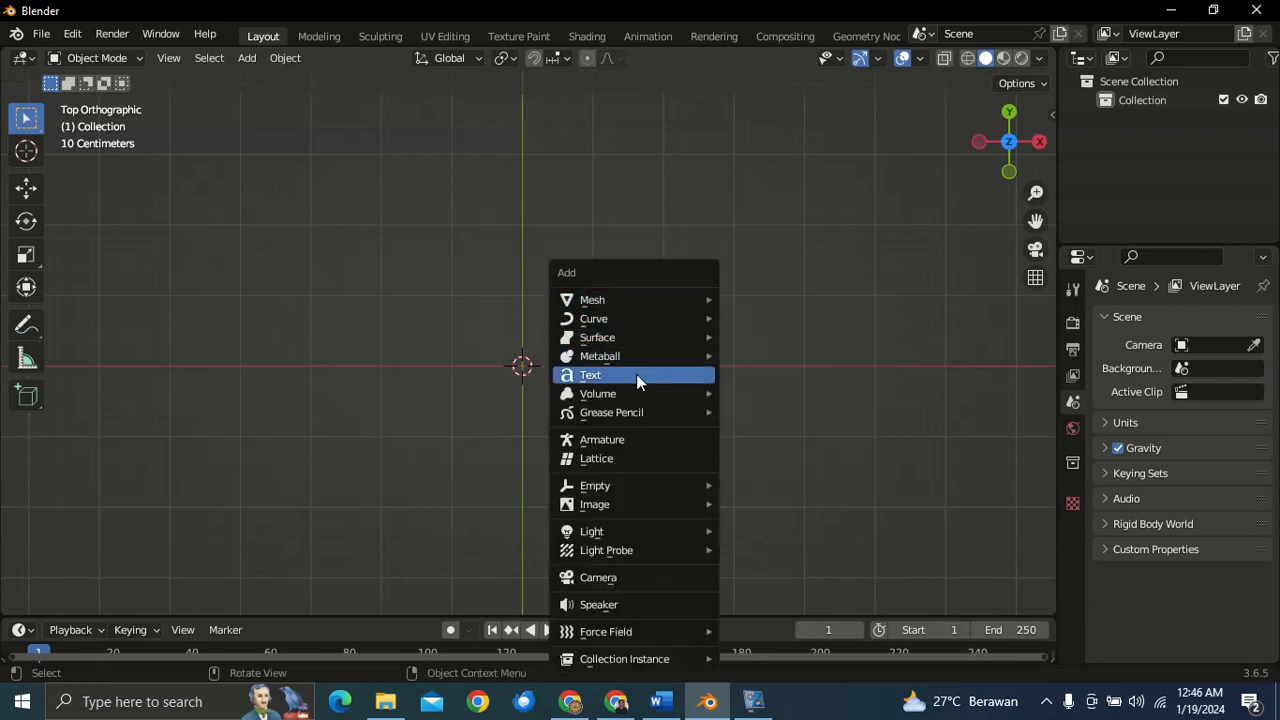
{"action": "left_click", "coordinate": [636, 374]}
{"action": "scroll", "coordinate": [595, 368], "scroll_direction": "down", "scroll_amount": 1}
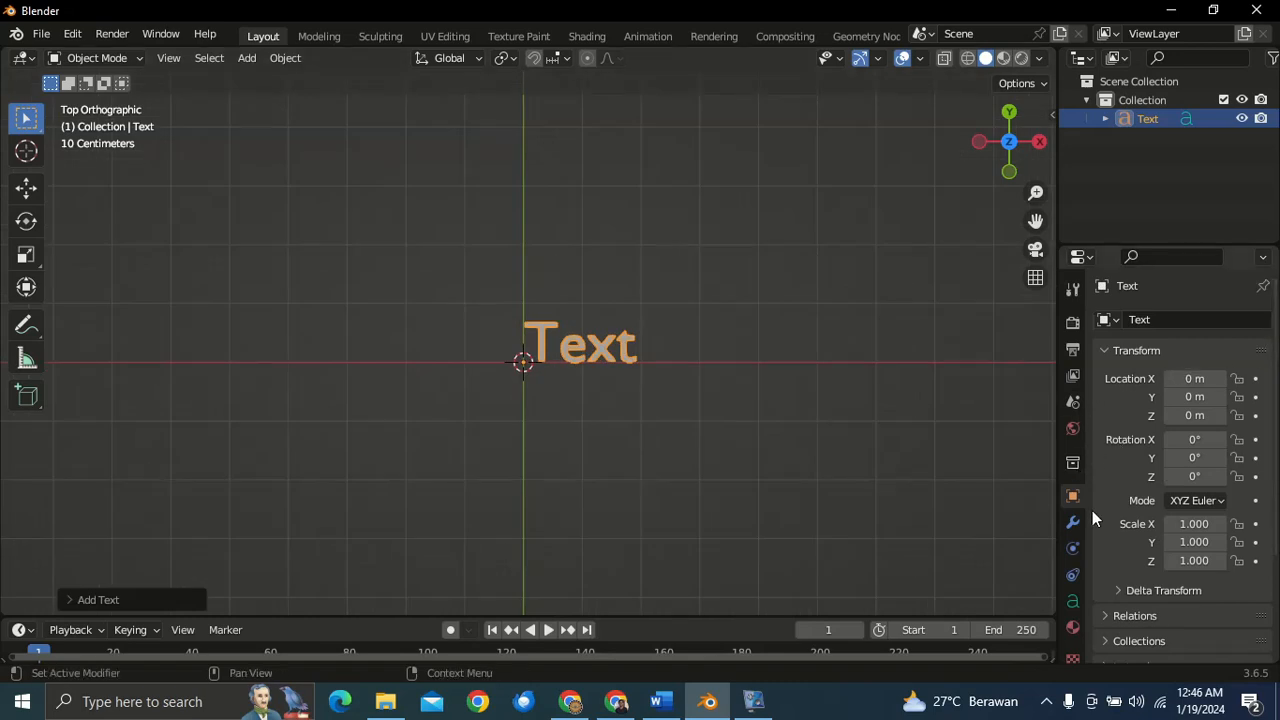
- Show the text object's data properties and expand its Font settings
{"action": "left_click", "coordinate": [1072, 600]}
{"action": "scroll", "coordinate": [1100, 630], "scroll_direction": "down", "scroll_amount": 5}
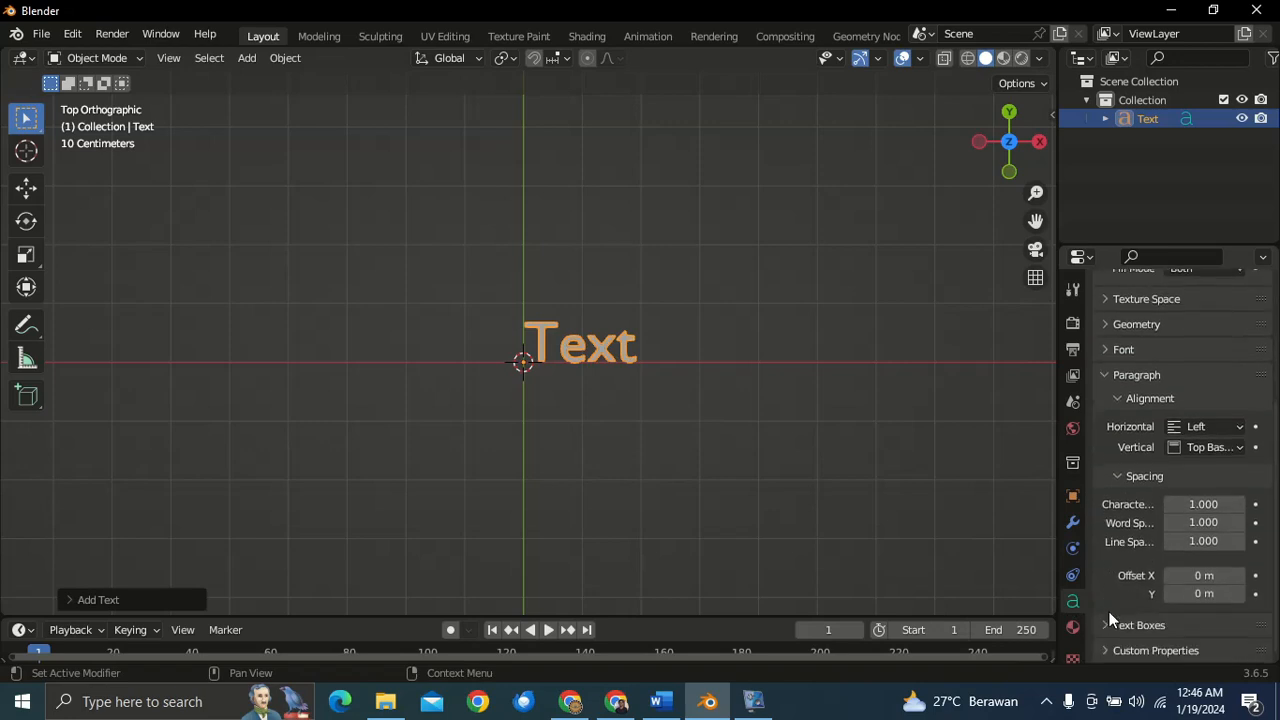
{"action": "scroll", "coordinate": [1073, 575], "scroll_direction": "down", "scroll_amount": 1}
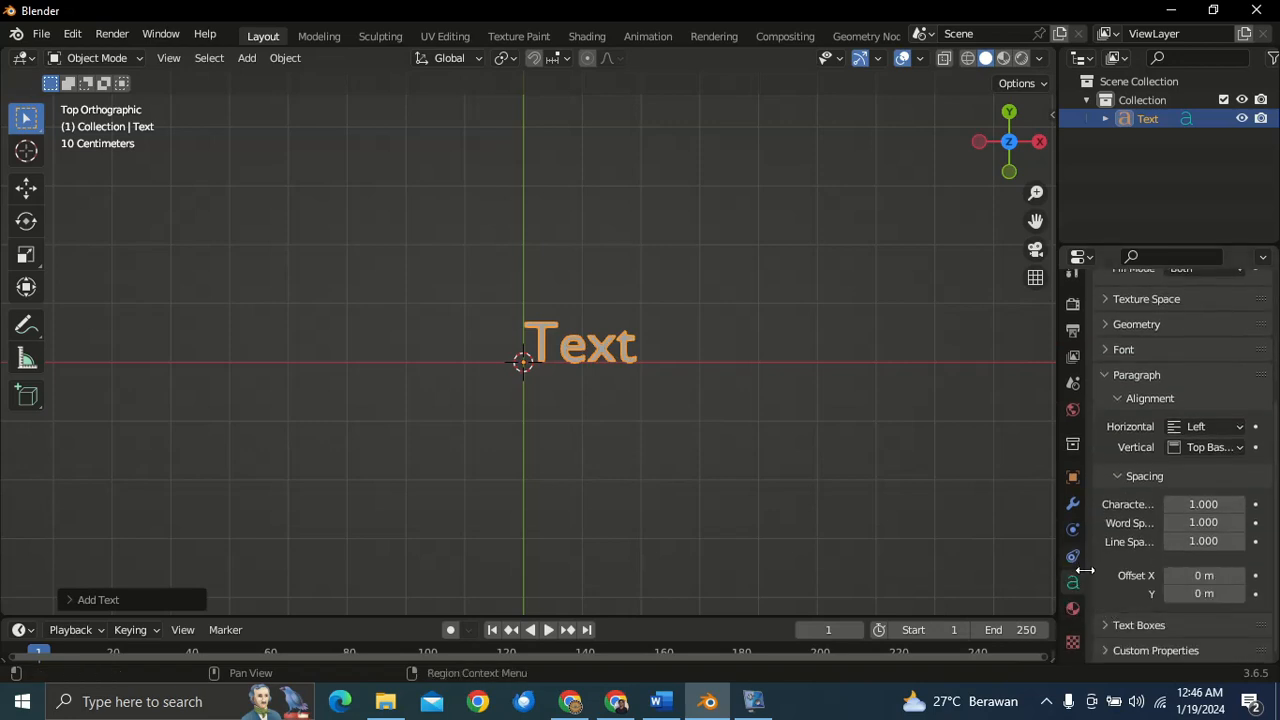
{"action": "left_click", "coordinate": [1113, 348]}
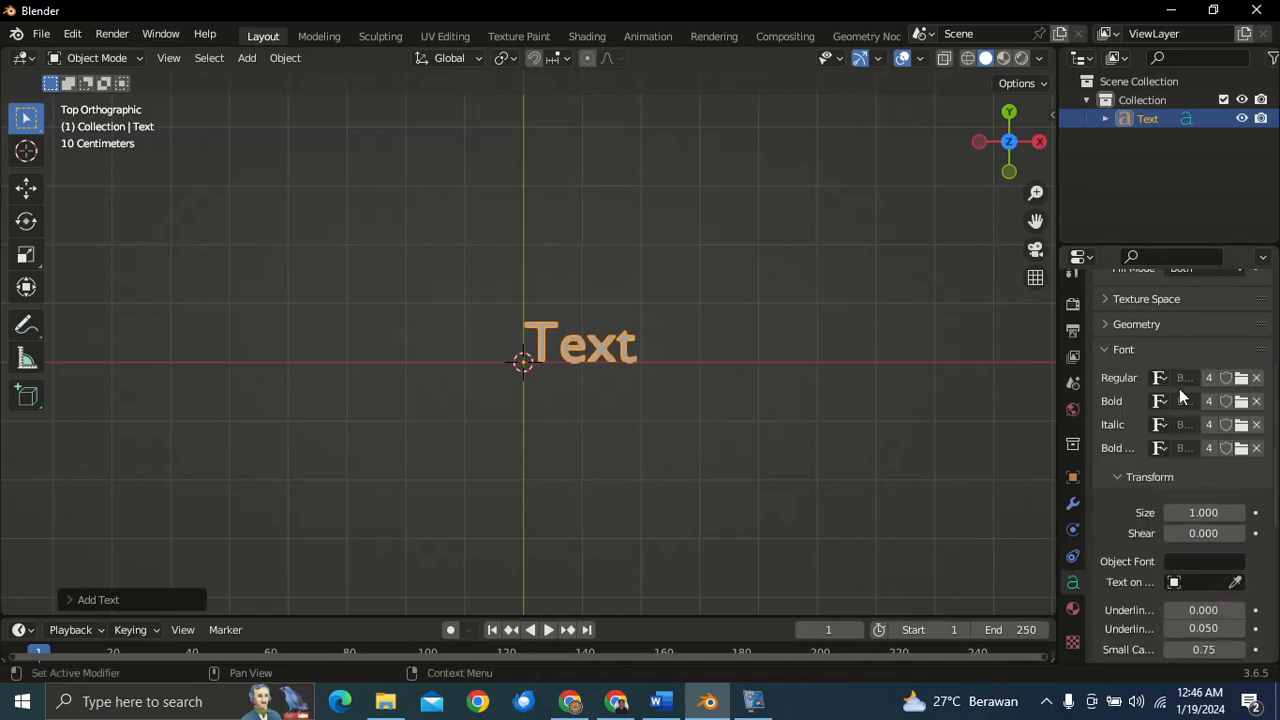
- In File Explorer's Downloads folder, extract bali_simbar.zip with 7-Zip into a bali_simbar folder and select that folder
{"action": "left_click", "coordinate": [385, 701]}
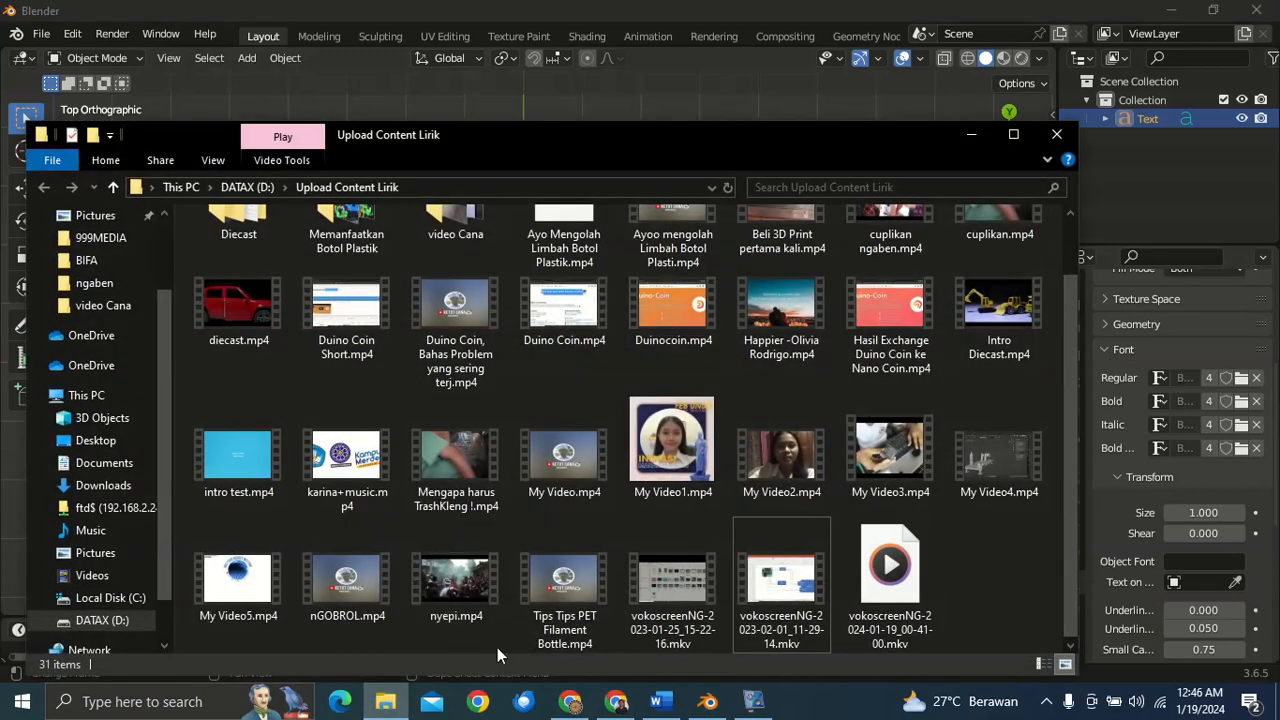
{"action": "scroll", "coordinate": [121, 272], "scroll_direction": "up", "scroll_amount": 3}
{"action": "left_click", "coordinate": [111, 284]}
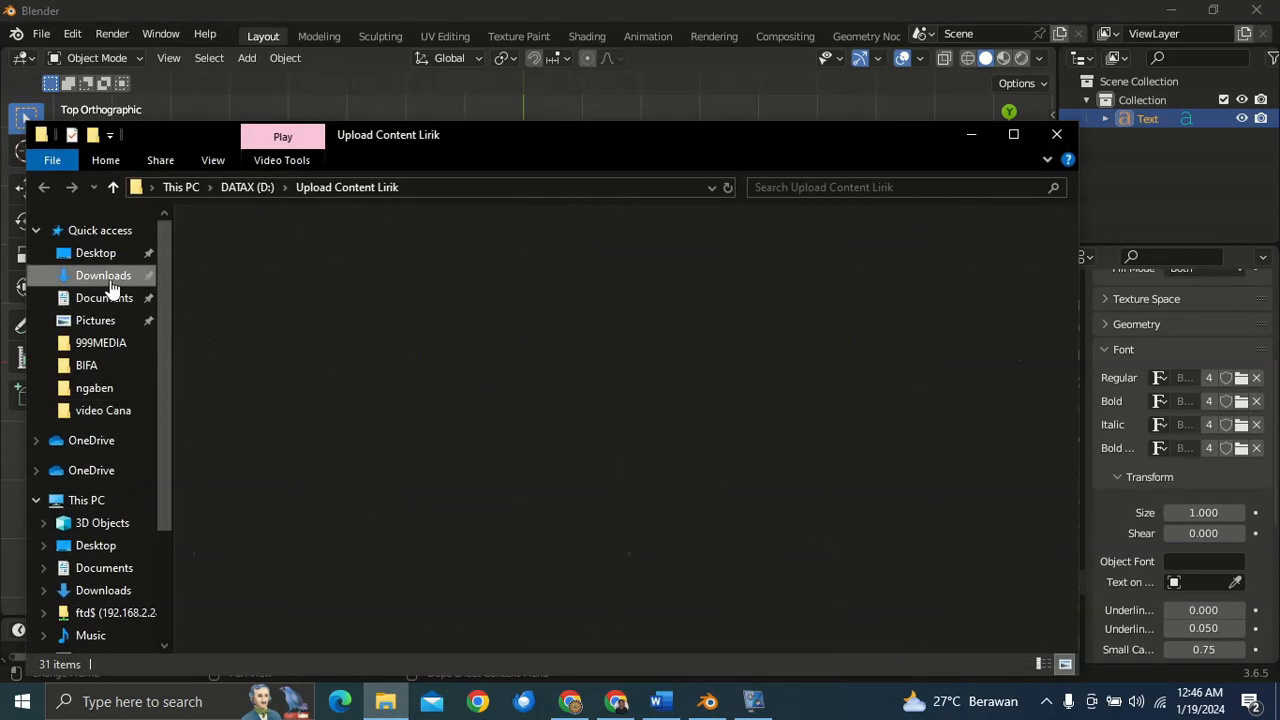
{"action": "left_click", "coordinate": [243, 305]}
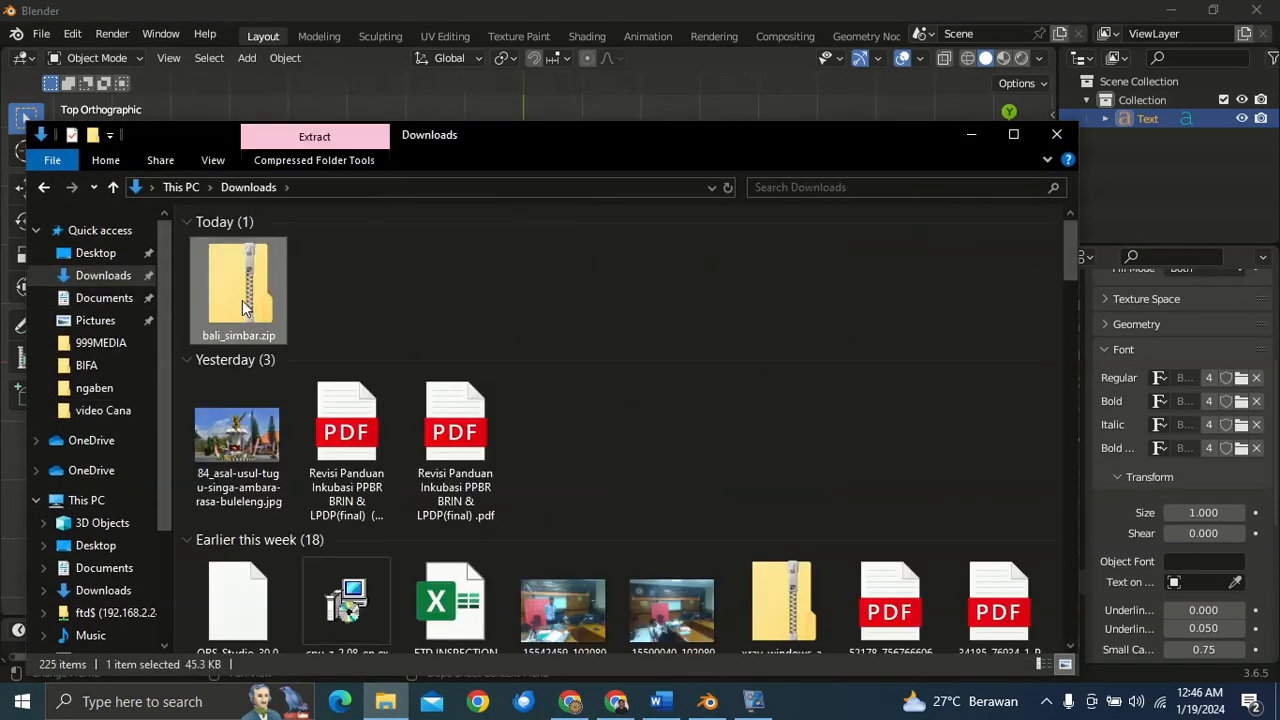
{"action": "right_click", "coordinate": [243, 306]}
{"action": "mouse_move", "coordinate": [311, 364]}
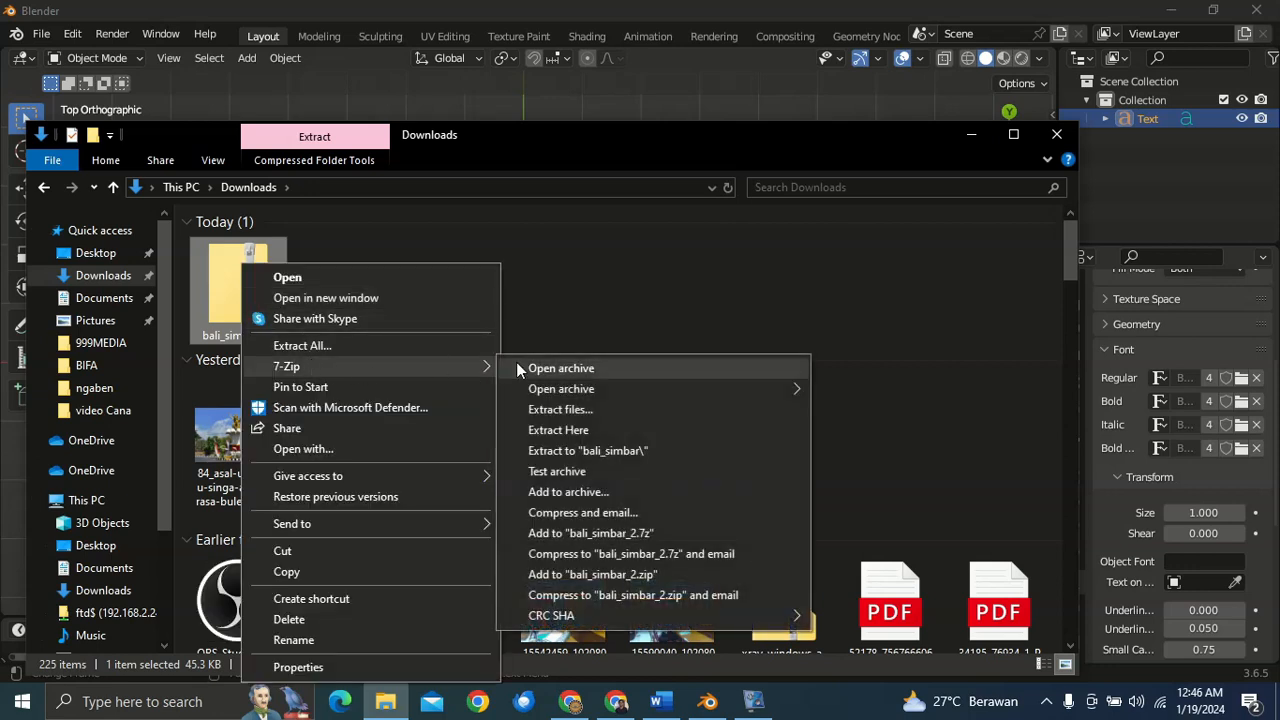
{"action": "left_click", "coordinate": [595, 451]}
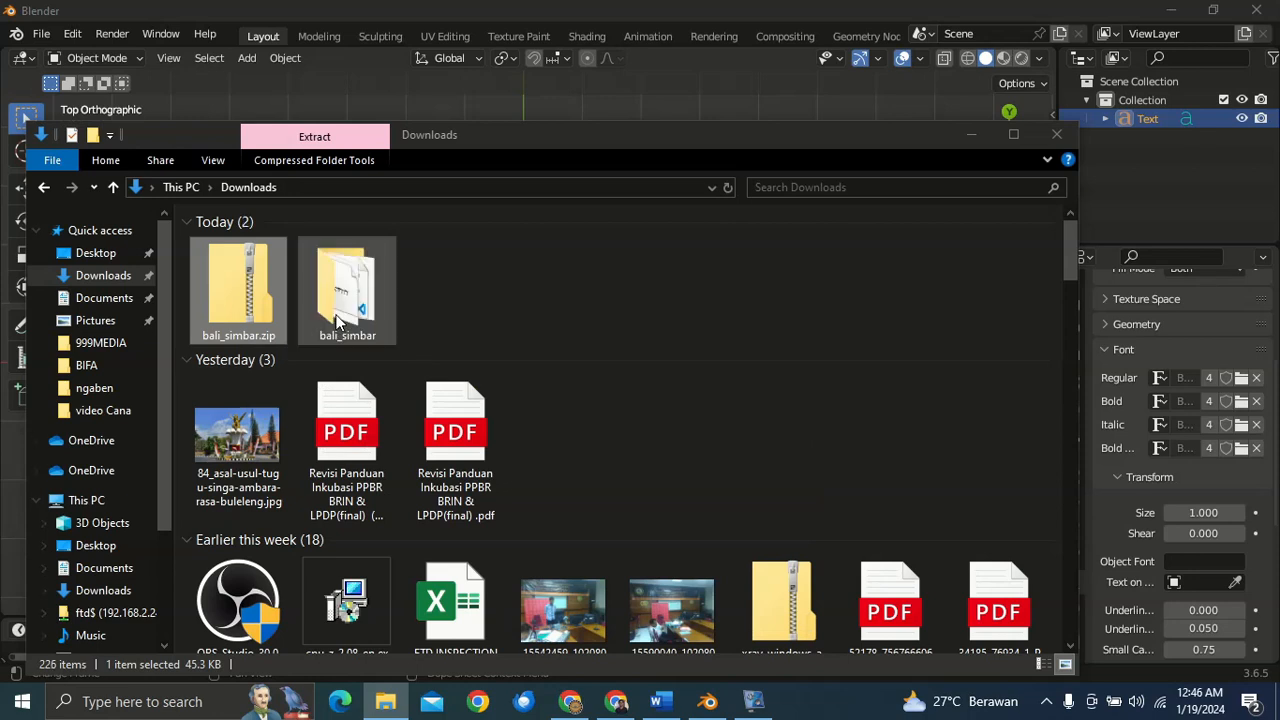
{"action": "left_click", "coordinate": [378, 298]}
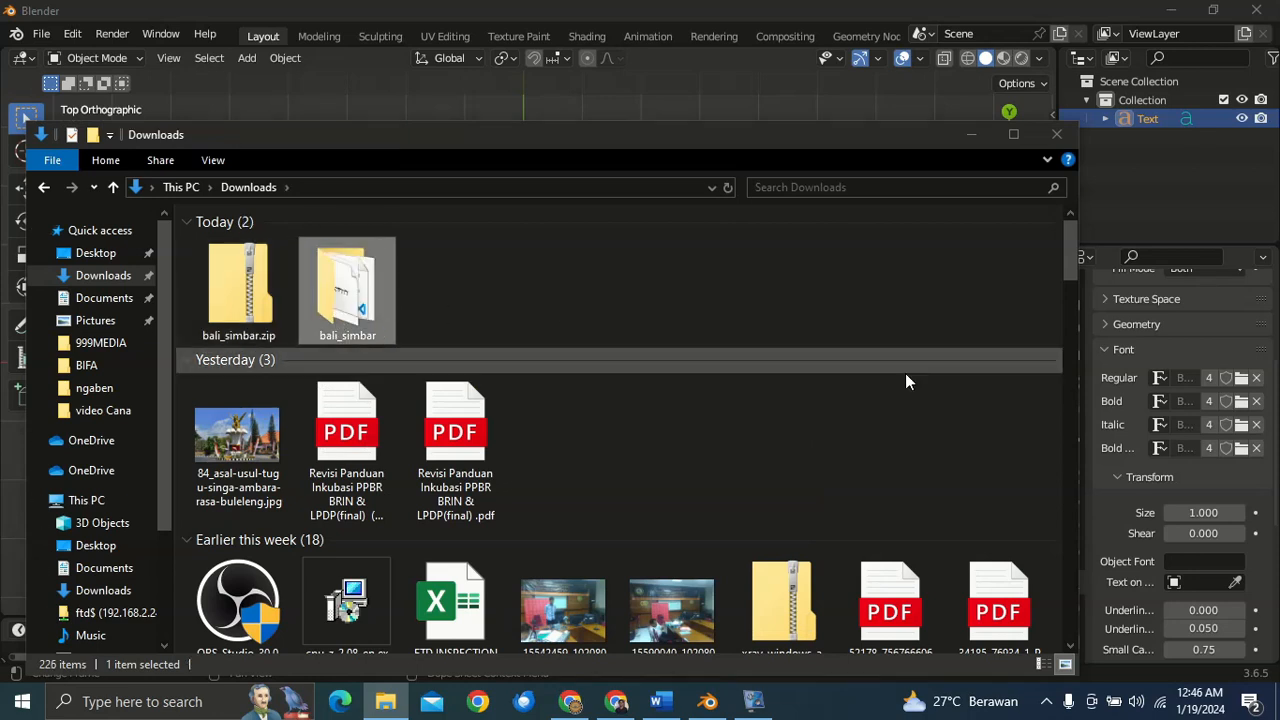
- Browse for a Regular font file in the Downloads folder, sorting by Modified Date and showing the entries as a vertical list
{"action": "left_click", "coordinate": [1242, 379]}
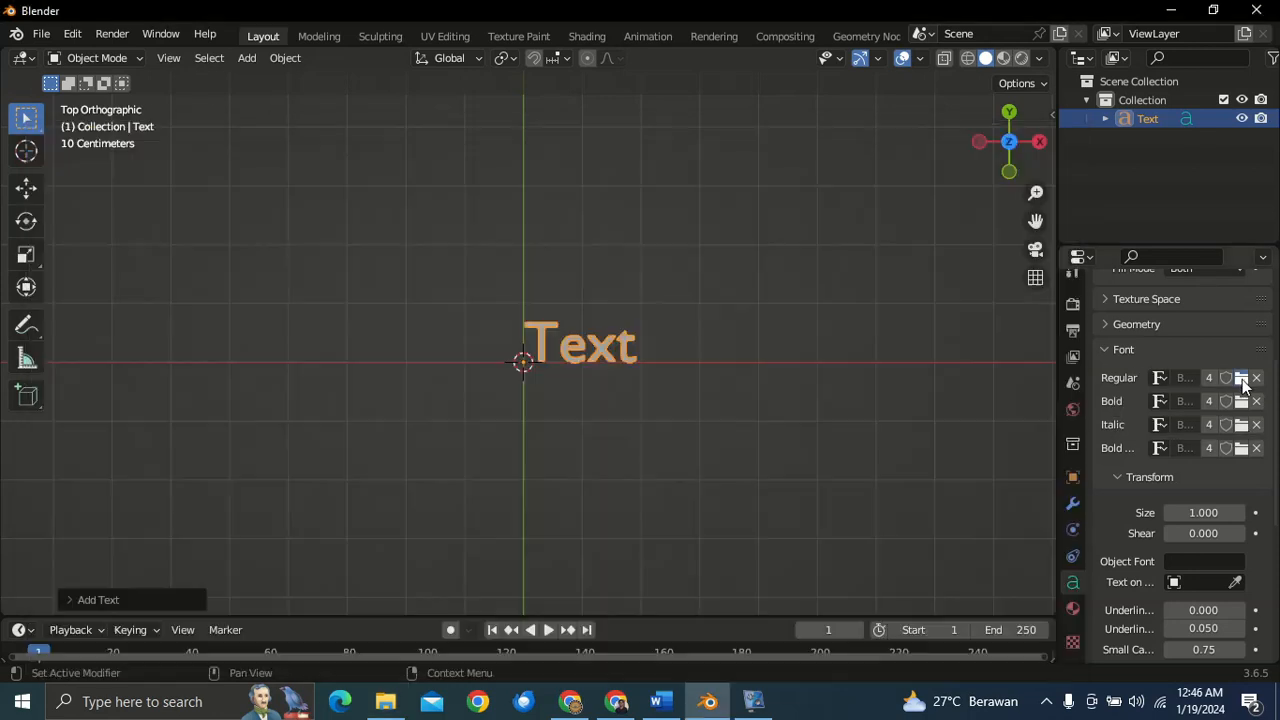
{"action": "left_click", "coordinate": [1242, 379]}
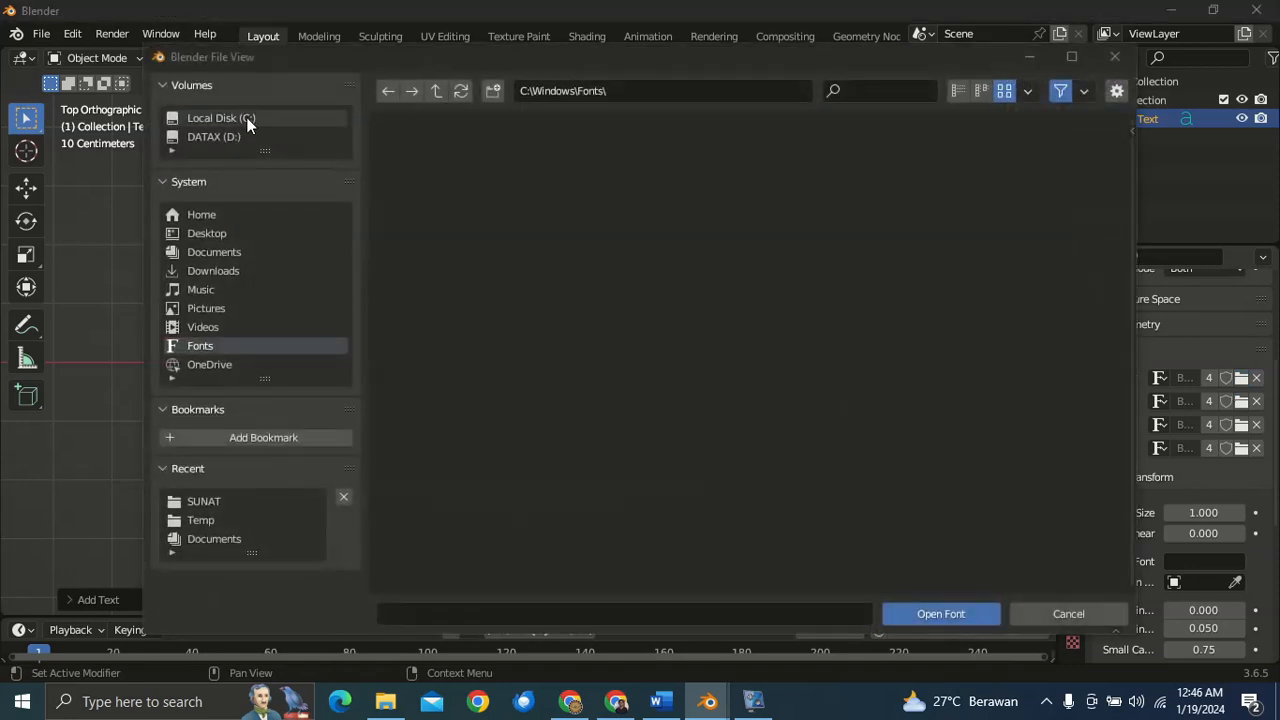
{"action": "left_click", "coordinate": [235, 272]}
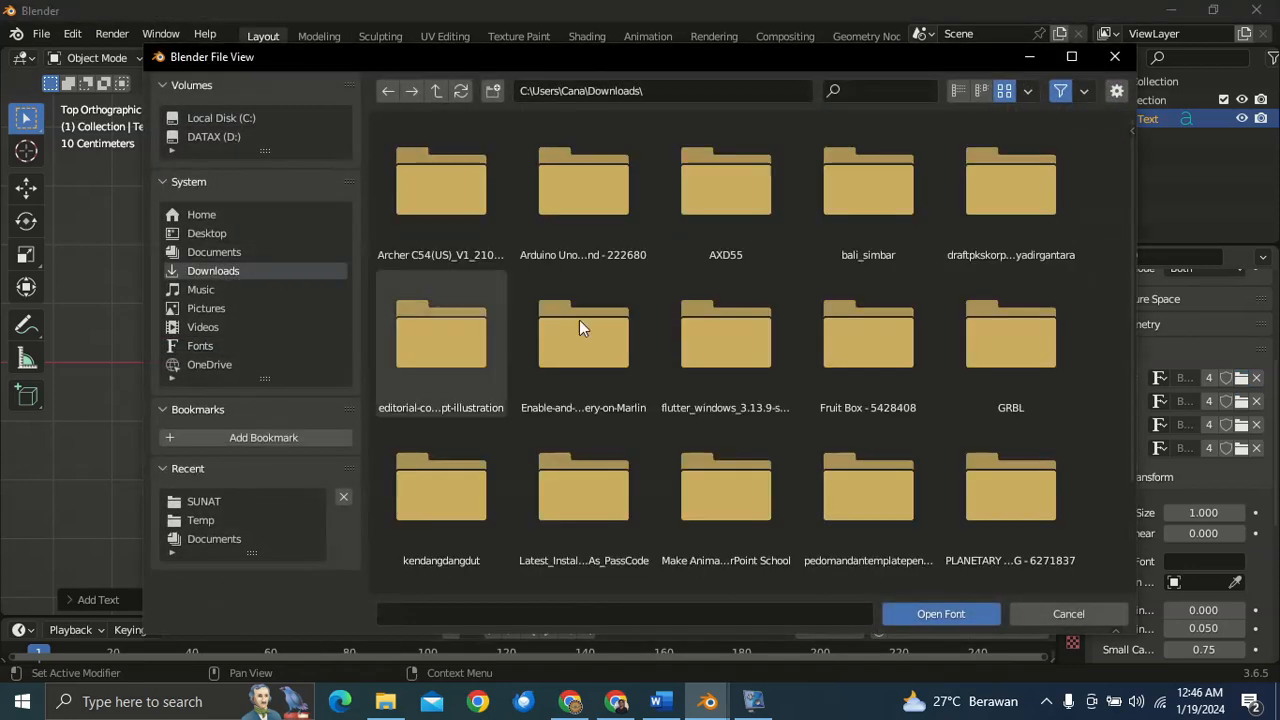
{"action": "left_click", "coordinate": [1032, 91]}
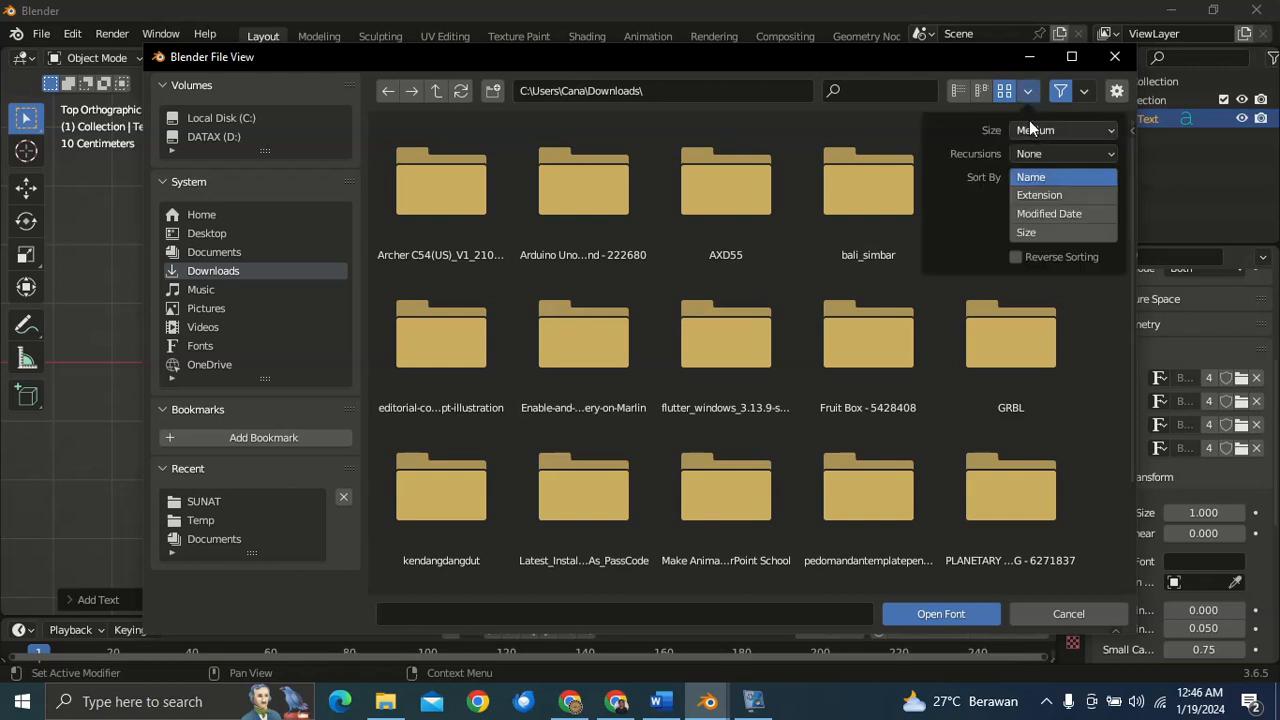
{"action": "left_click", "coordinate": [1043, 215]}
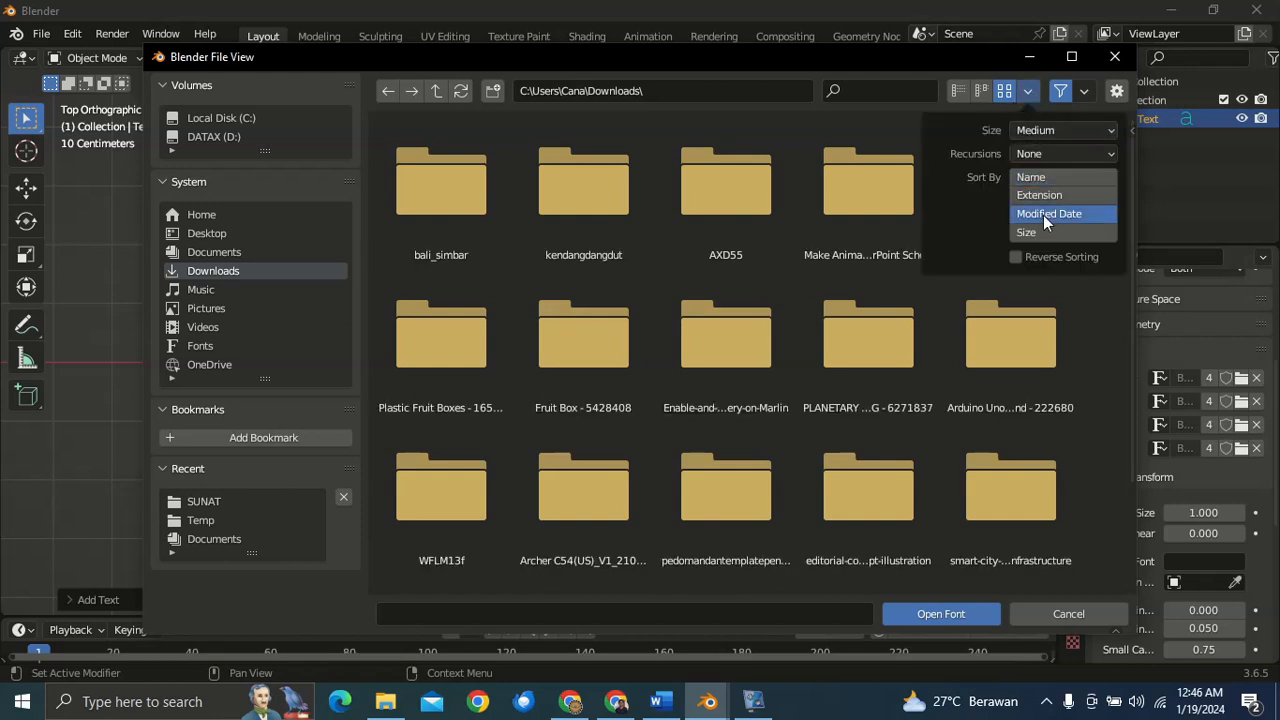
{"action": "left_click", "coordinate": [1044, 216]}
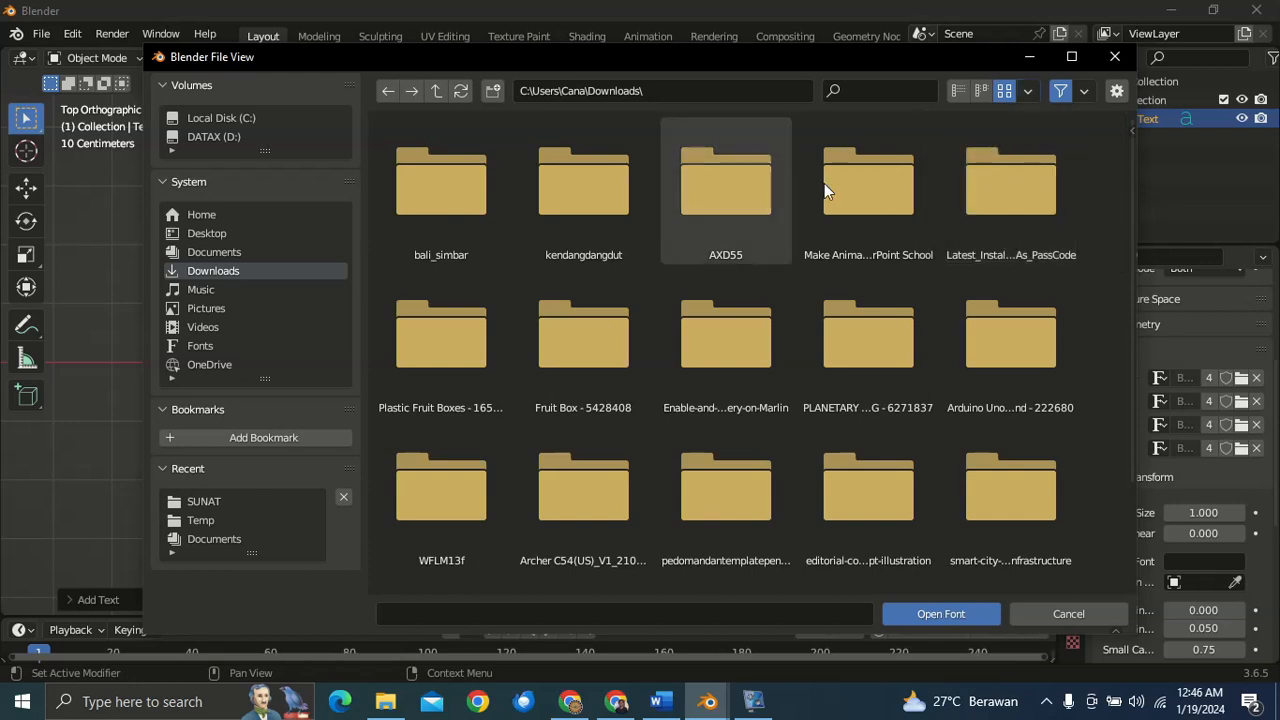
{"action": "left_click", "coordinate": [1026, 91]}
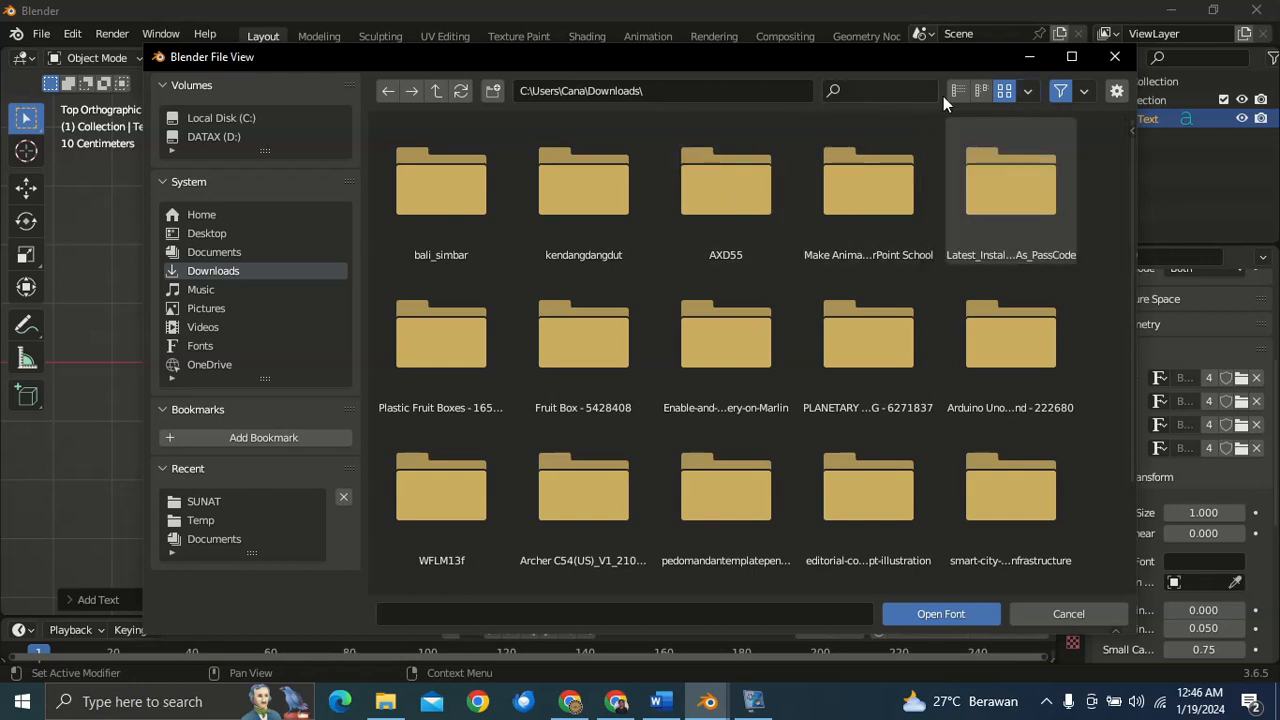
{"action": "left_click", "coordinate": [958, 91]}
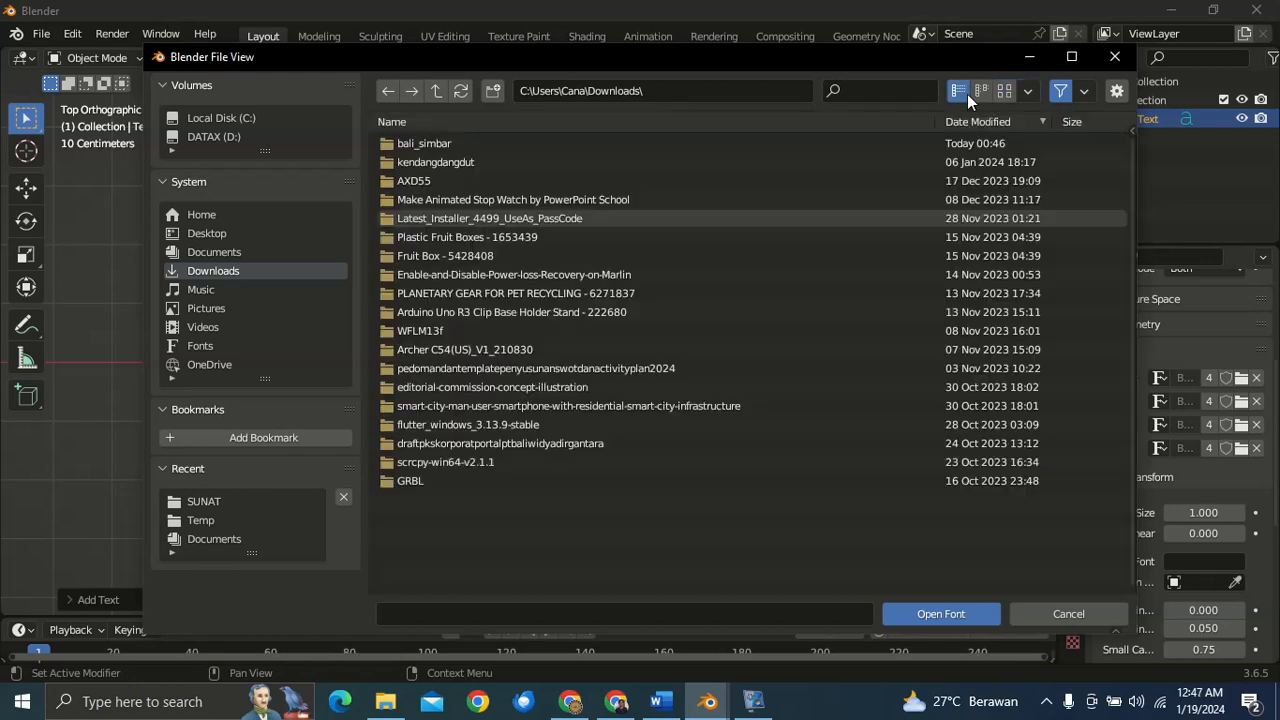
- Load Bali_Simbar.TTF from the bali_simbar folder as the text object's Regular font
{"action": "double_click", "coordinate": [432, 143]}
{"action": "left_click", "coordinate": [491, 146]}
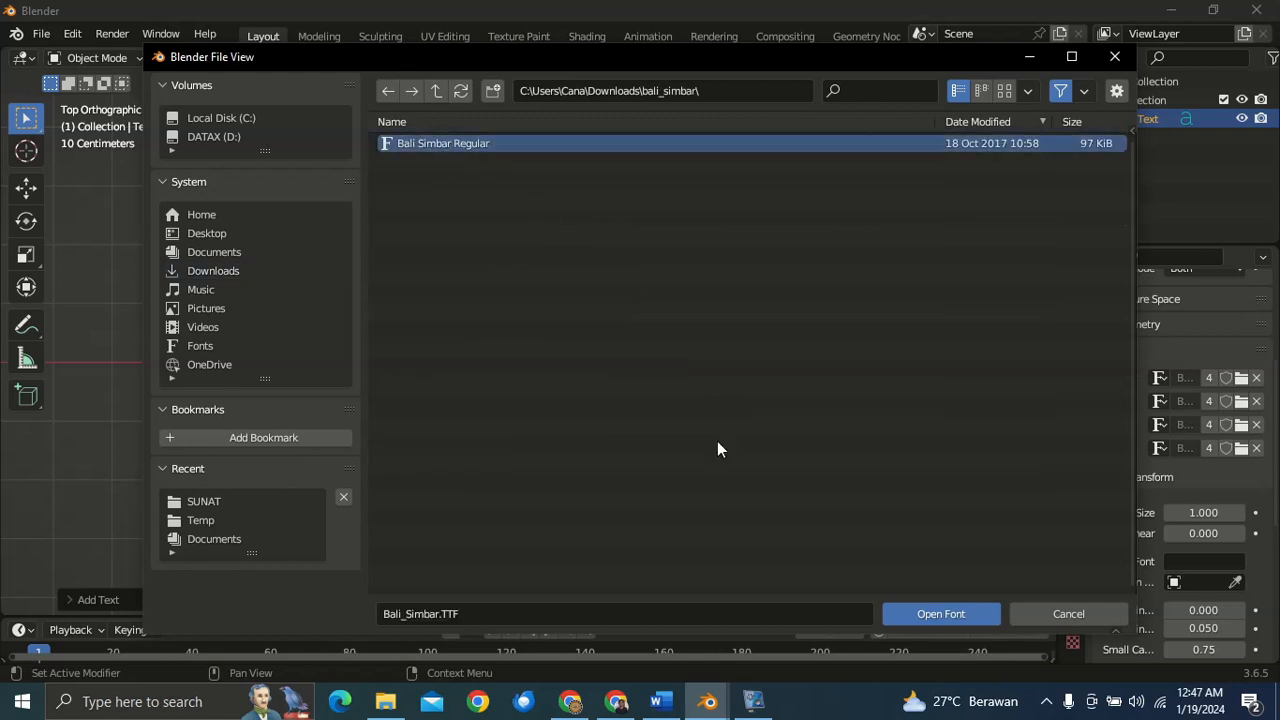
{"action": "left_click", "coordinate": [938, 607]}
- Examine the Balinese glyphs of the text object up close and from an angled view
{"action": "scroll", "coordinate": [734, 421], "scroll_direction": "up", "scroll_amount": 6}
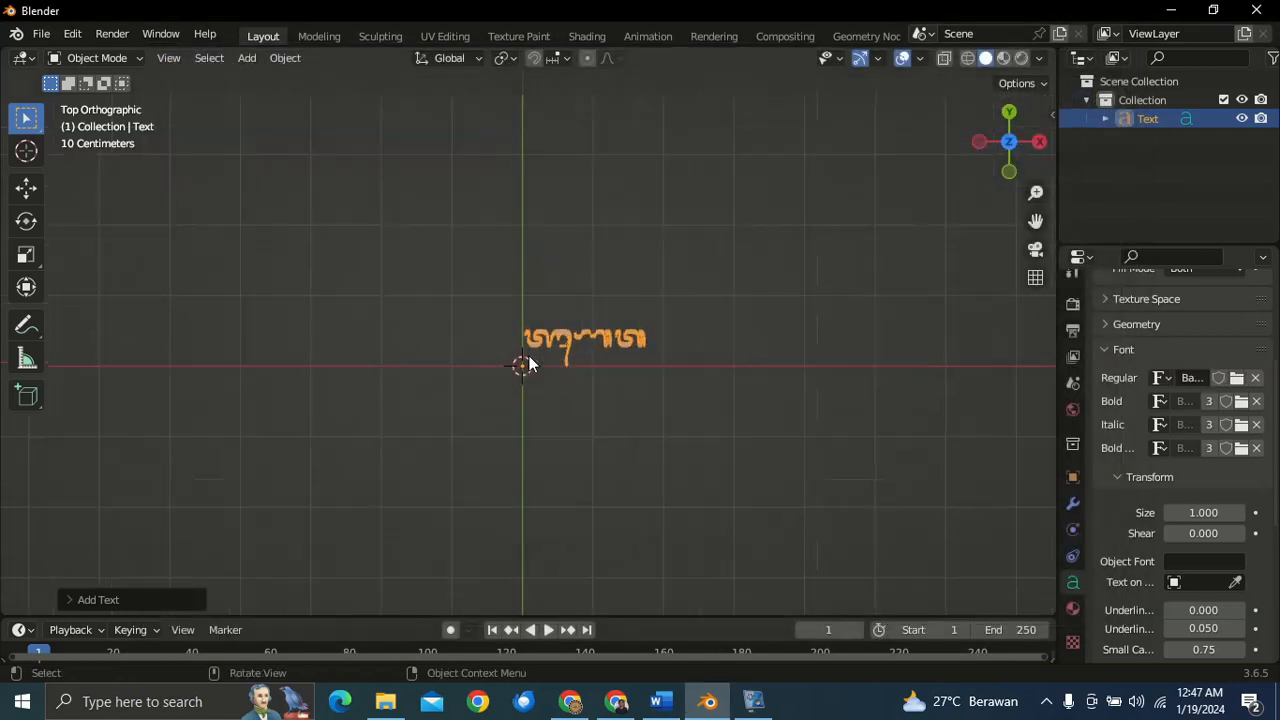
{"action": "scroll", "coordinate": [780, 366], "scroll_direction": "up", "scroll_amount": 2}
{"action": "scroll", "coordinate": [780, 366], "scroll_direction": "down", "scroll_amount": 3}
{"action": "middle_click_drag", "start_coordinate": [780, 366], "coordinate": [675, 359], "text": "shift"}
{"action": "scroll", "coordinate": [675, 359], "scroll_direction": "up", "scroll_amount": 3}
{"action": "scroll", "coordinate": [675, 359], "scroll_direction": "down", "scroll_amount": 3}
{"action": "scroll", "coordinate": [675, 356], "scroll_direction": "up", "scroll_amount": 4}
{"action": "scroll", "coordinate": [675, 356], "scroll_direction": "down", "scroll_amount": 3}
{"action": "scroll", "coordinate": [675, 356], "scroll_direction": "up", "scroll_amount": 4}
{"action": "middle_click_drag", "start_coordinate": [675, 356], "coordinate": [680, 523]}
- Switch to the fonts2u.com page in Chrome and select its web address
{"action": "left_click", "coordinate": [637, 706]}
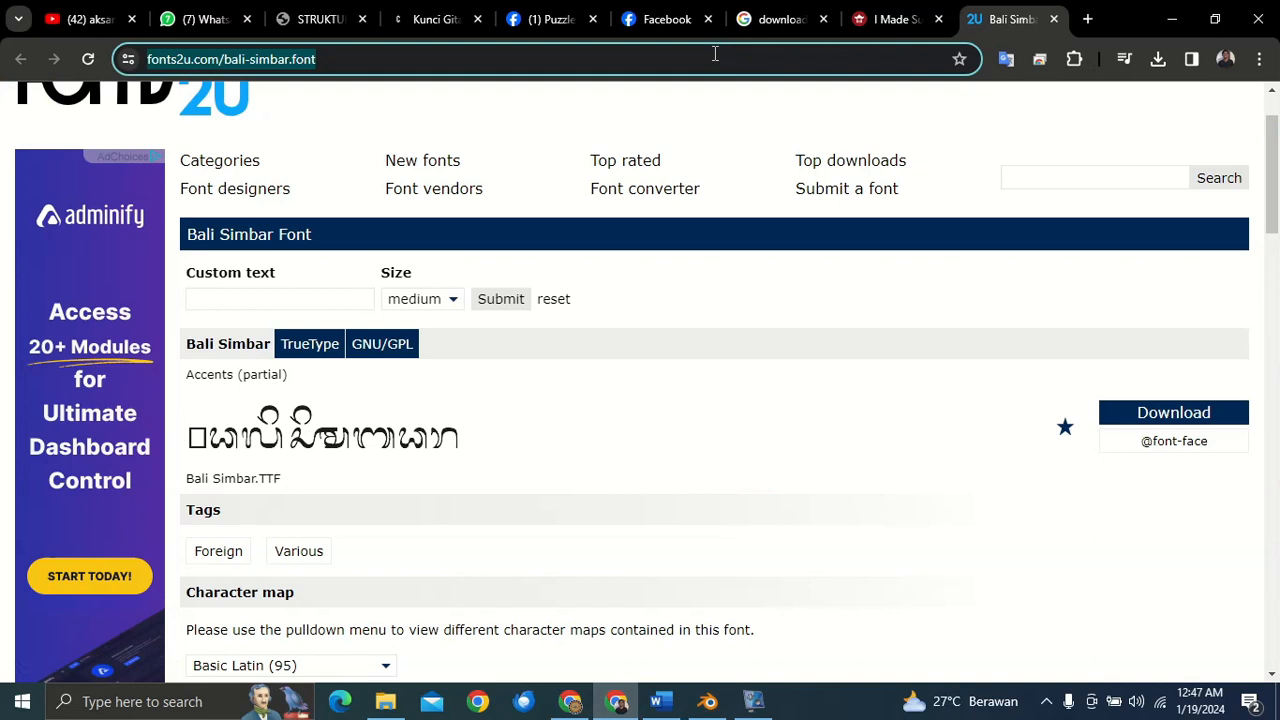
{"action": "type", "text": "g"}
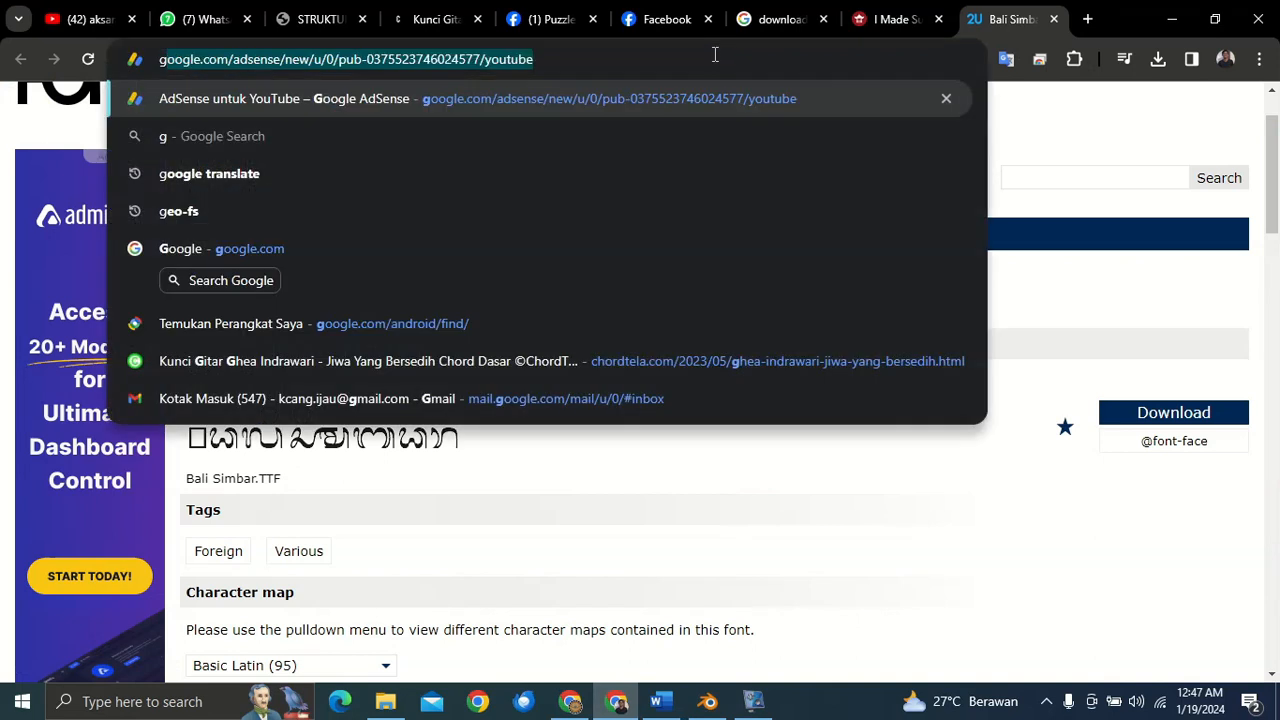
{"action": "type", "text": "ambar"}
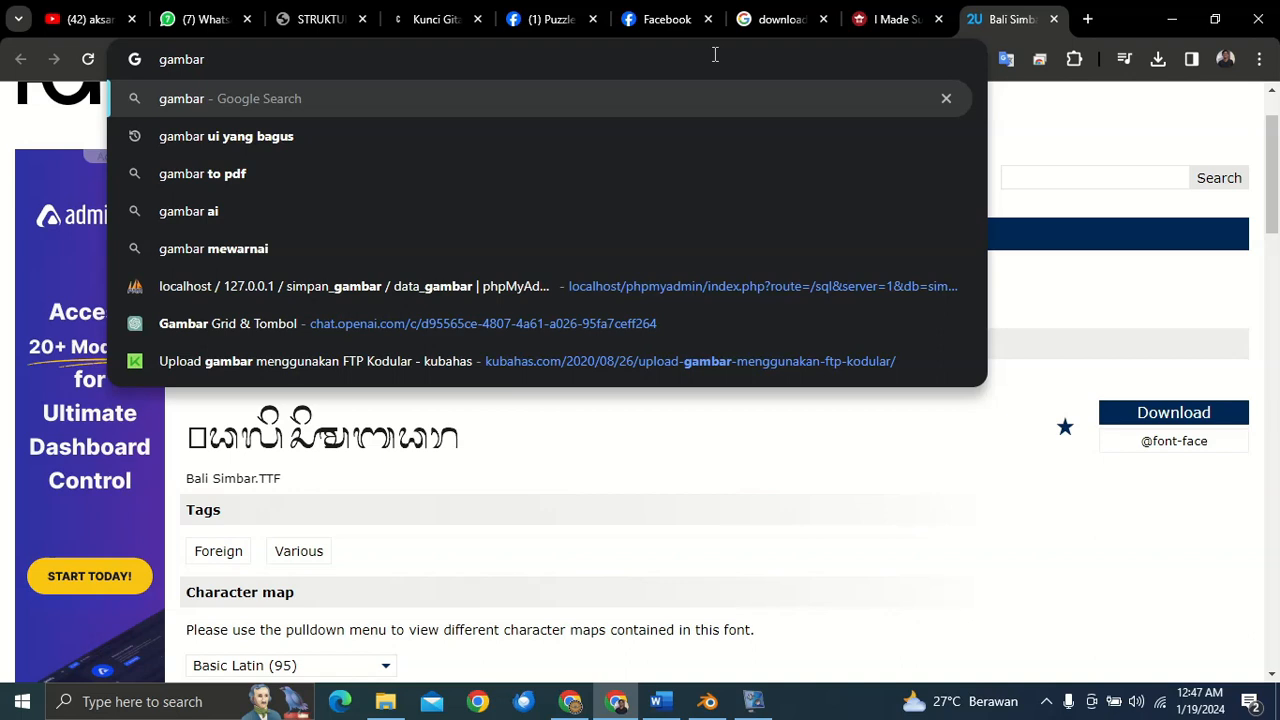
{"action": "key", "text": "BackSpace"}
{"action": "key", "text": "BackSpace"}
{"action": "key", "text": "BackSpace"}
{"action": "key", "text": "BackSpace"}
{"action": "key", "text": "BackSpace"}
{"action": "key", "text": "BackSpace"}
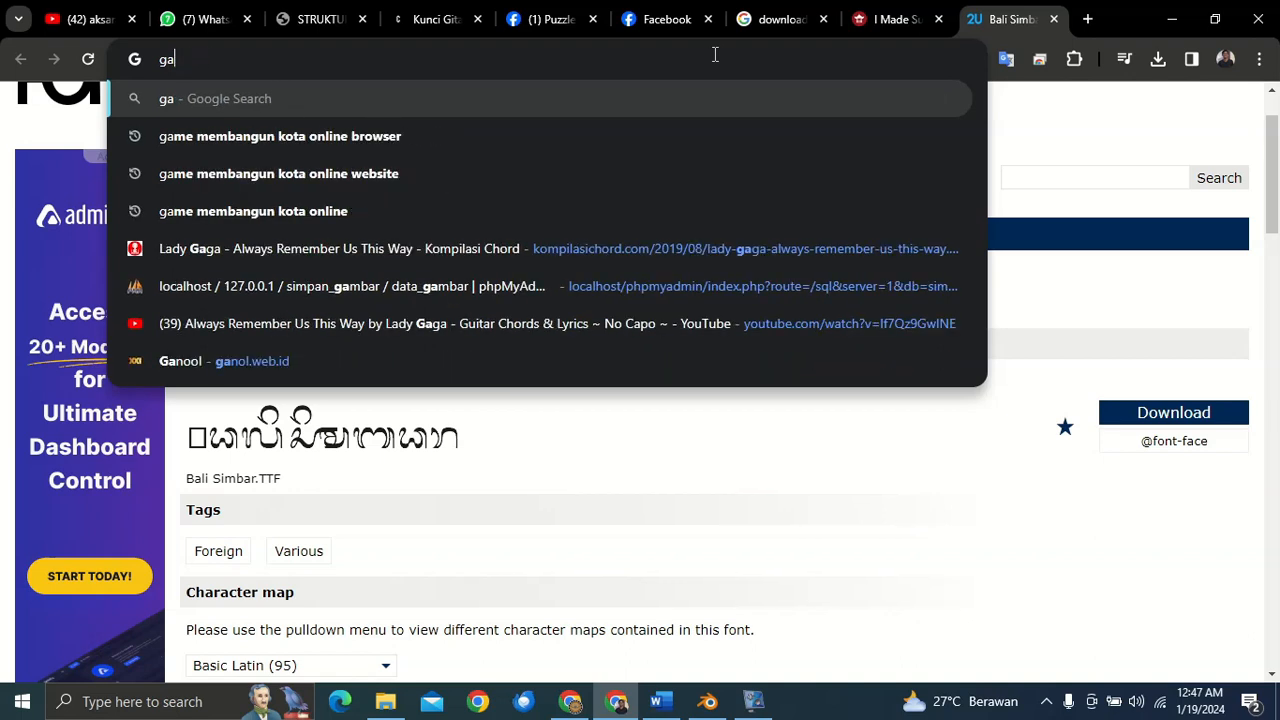
- Search Google for "anacaraka aksara bali" using the suggested query and show the image results
{"action": "type", "text": "ana"}
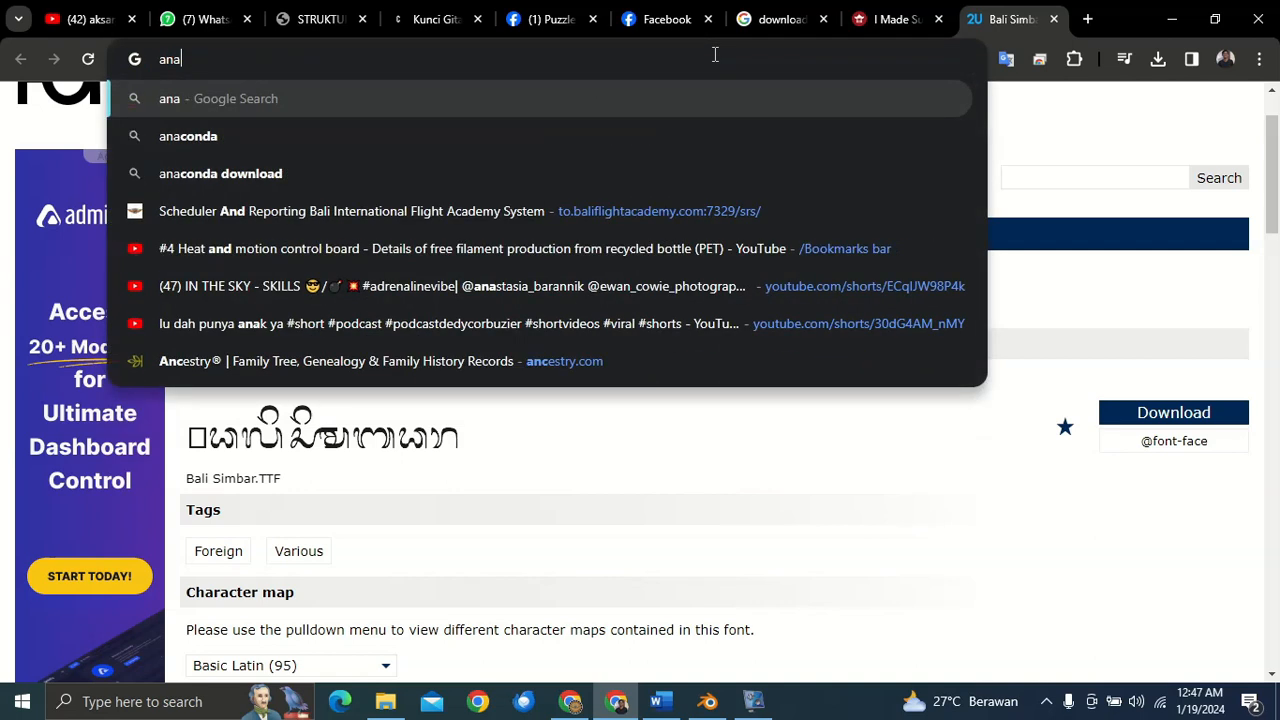
{"action": "type", "text": "carak aksara"}
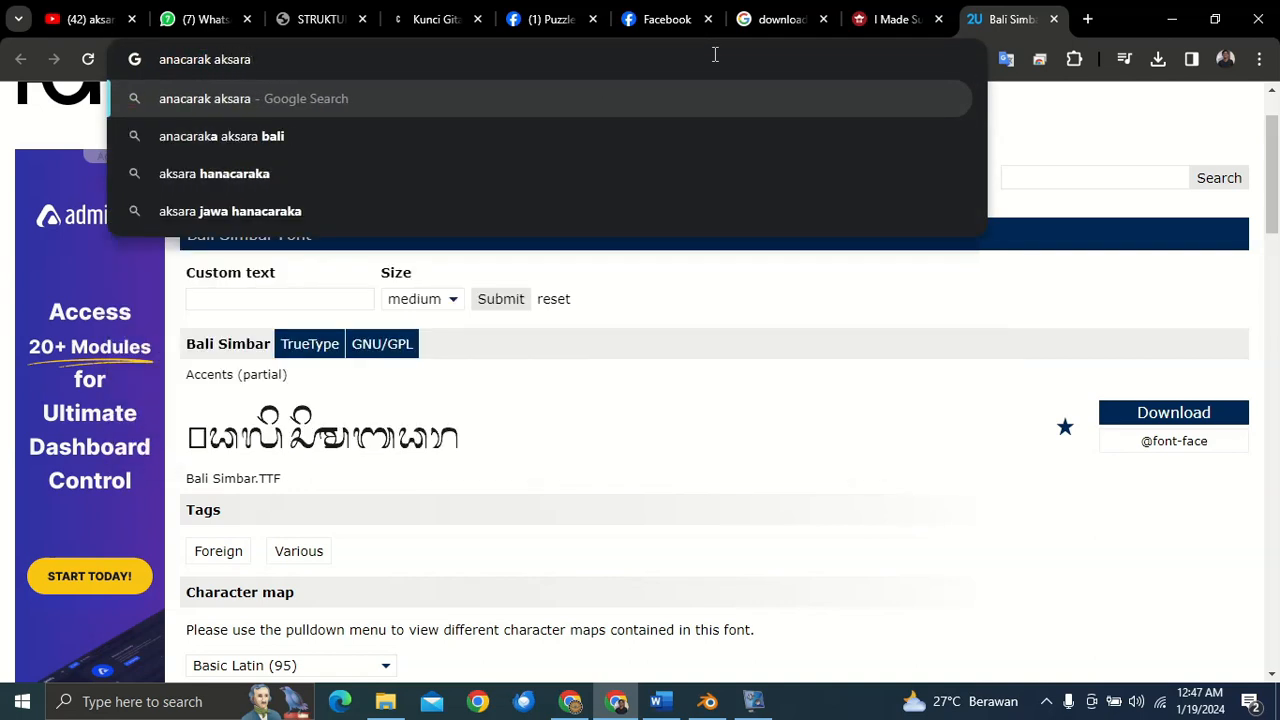
{"action": "key", "text": "Down"}
{"action": "key", "text": "Return"}
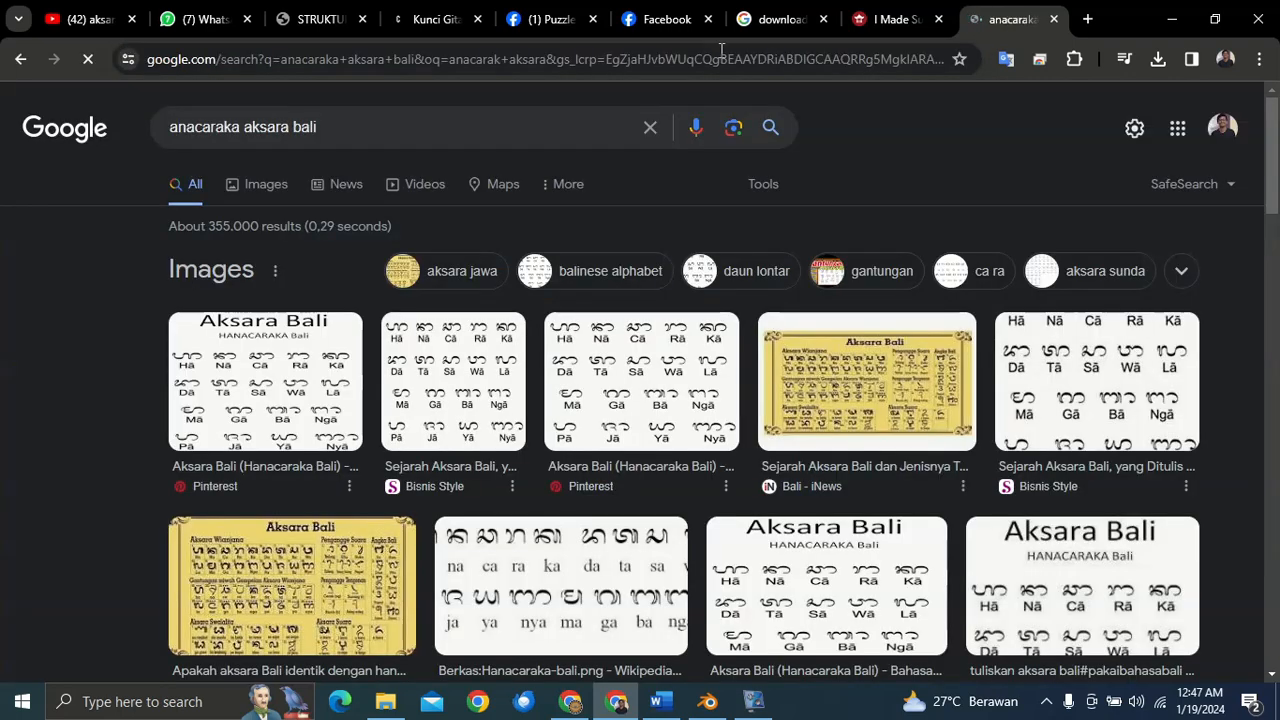
{"action": "left_click", "coordinate": [251, 182]}
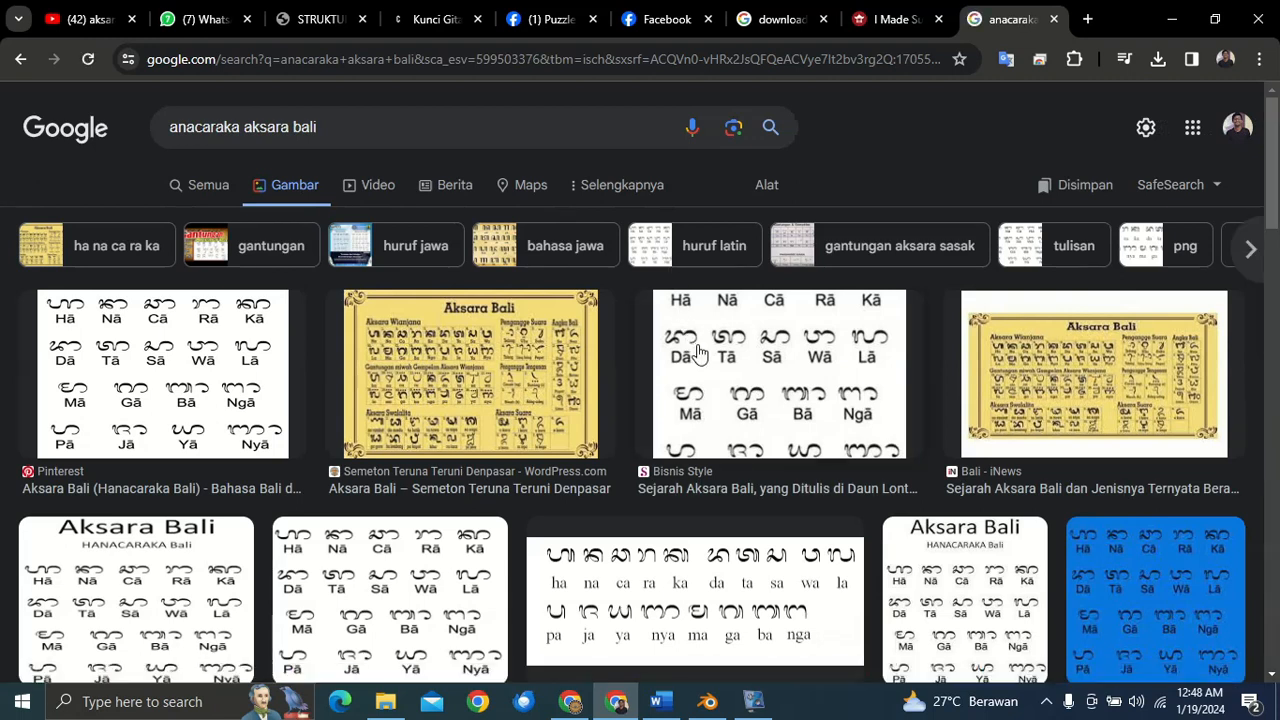
{"action": "left_click", "coordinate": [509, 343]}
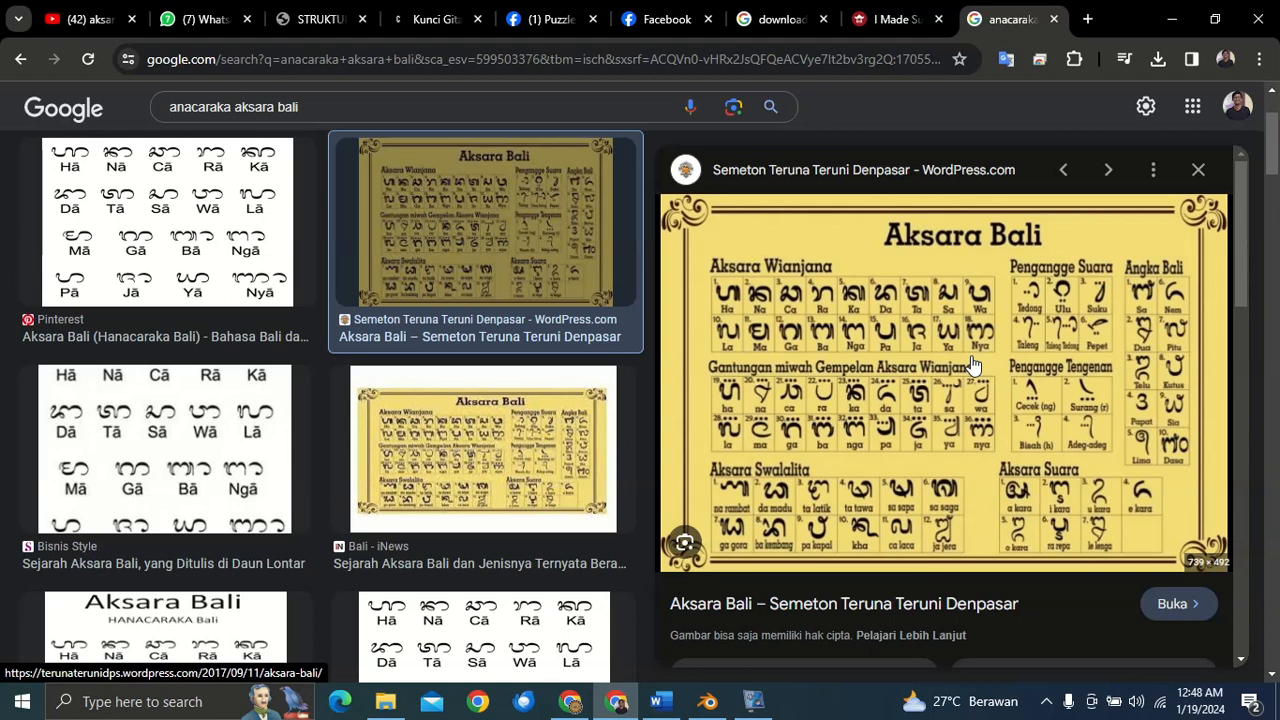
{"action": "right_click", "coordinate": [860, 272]}
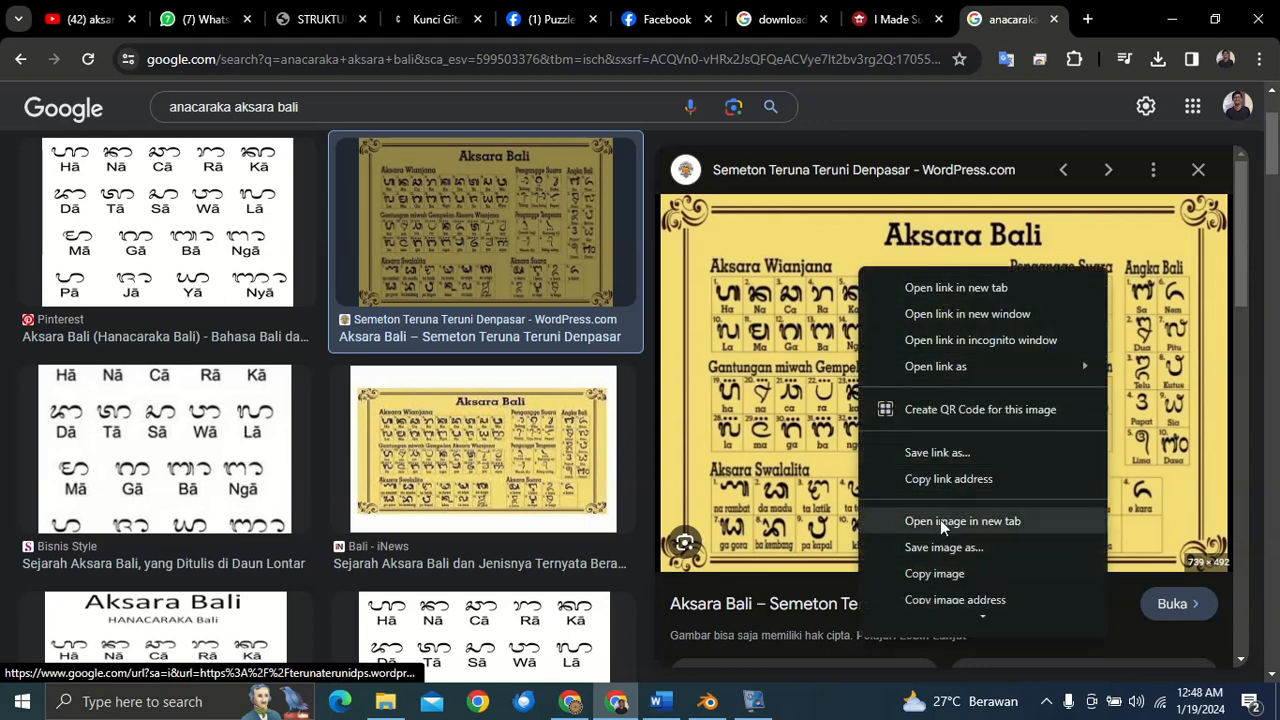
{"action": "left_click", "coordinate": [940, 547]}
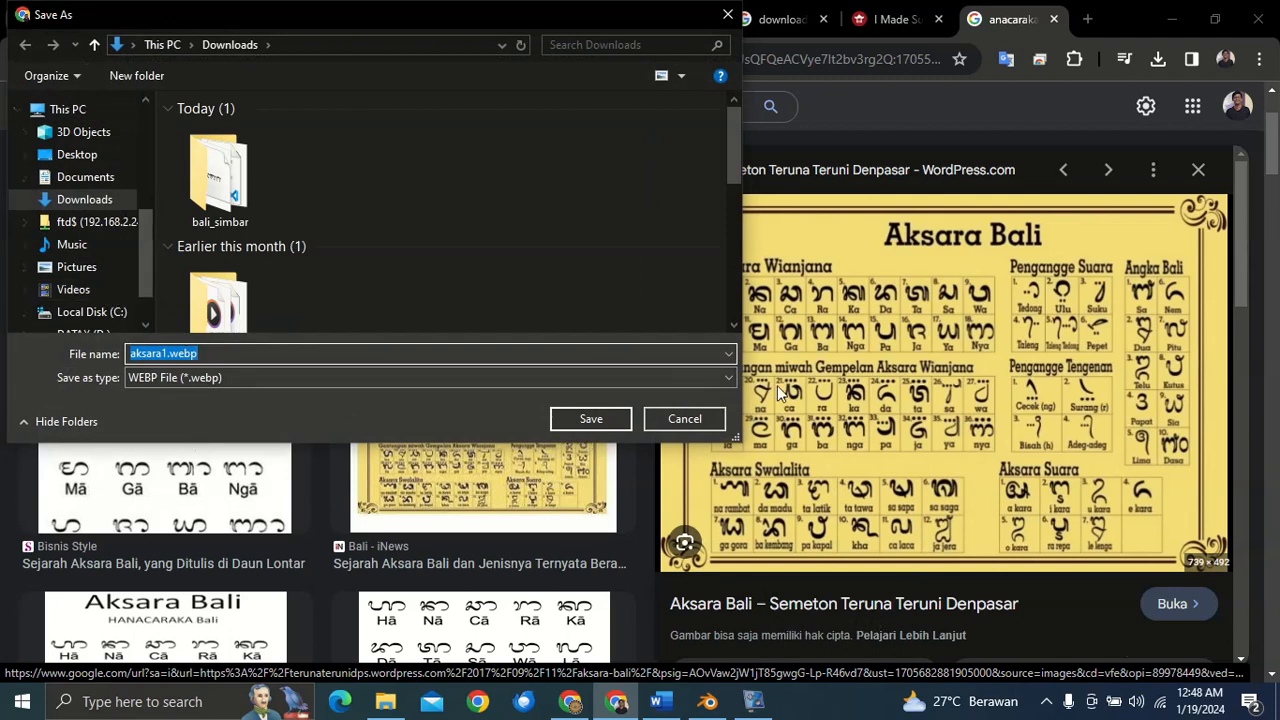
{"action": "left_click", "coordinate": [683, 420]}
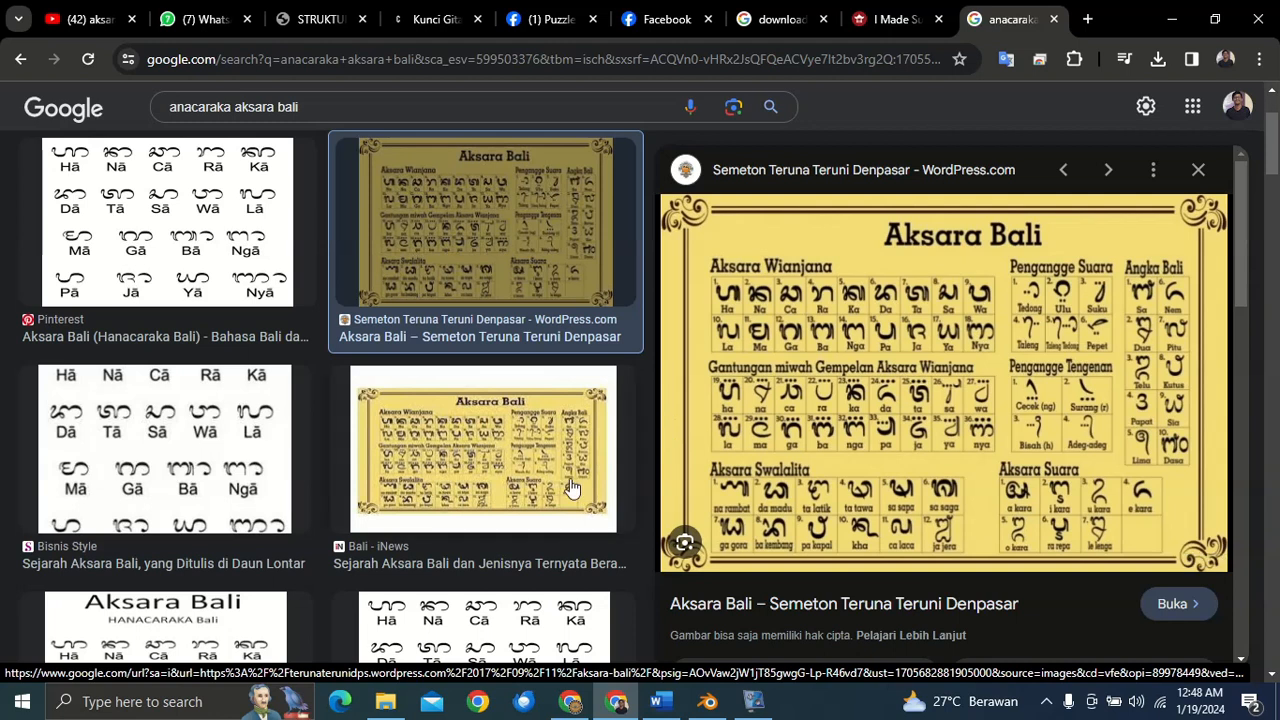
- Save the Aksara Bali chart from Bali - iNews to Downloads as aksara_bali.jpg, then view the saved image and close it
{"action": "left_click", "coordinate": [508, 466]}
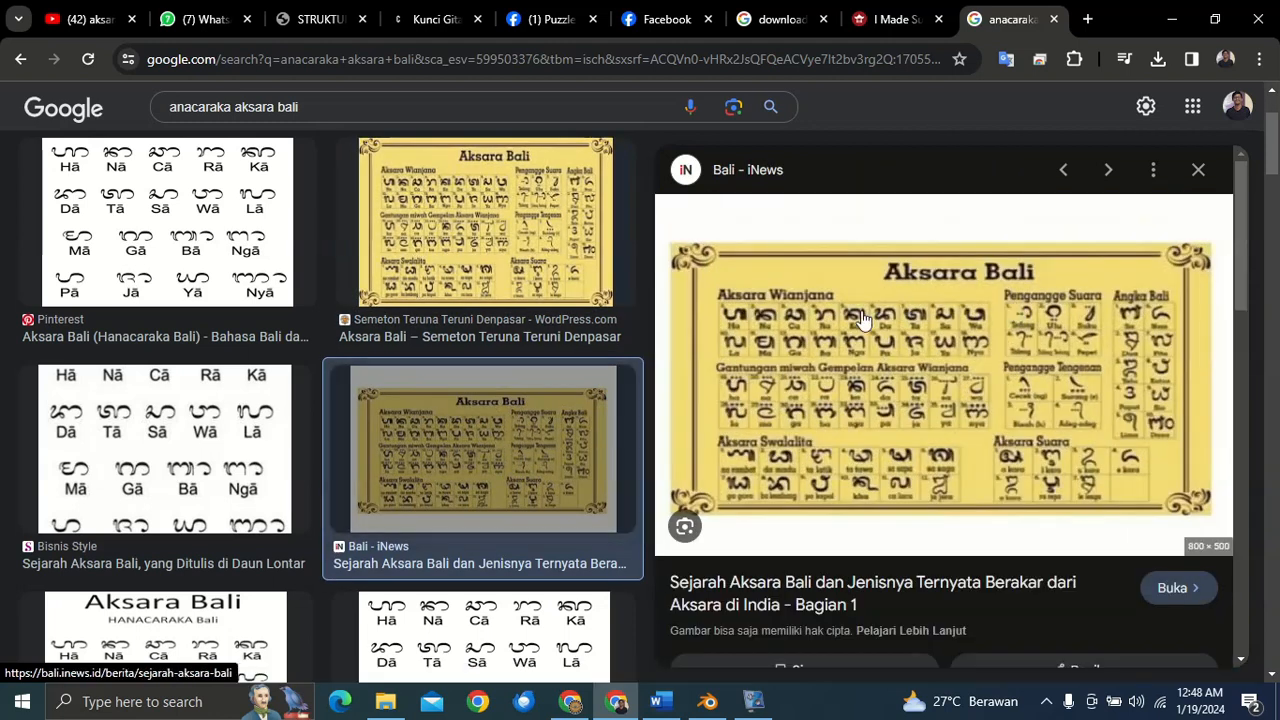
{"action": "right_click", "coordinate": [862, 316]}
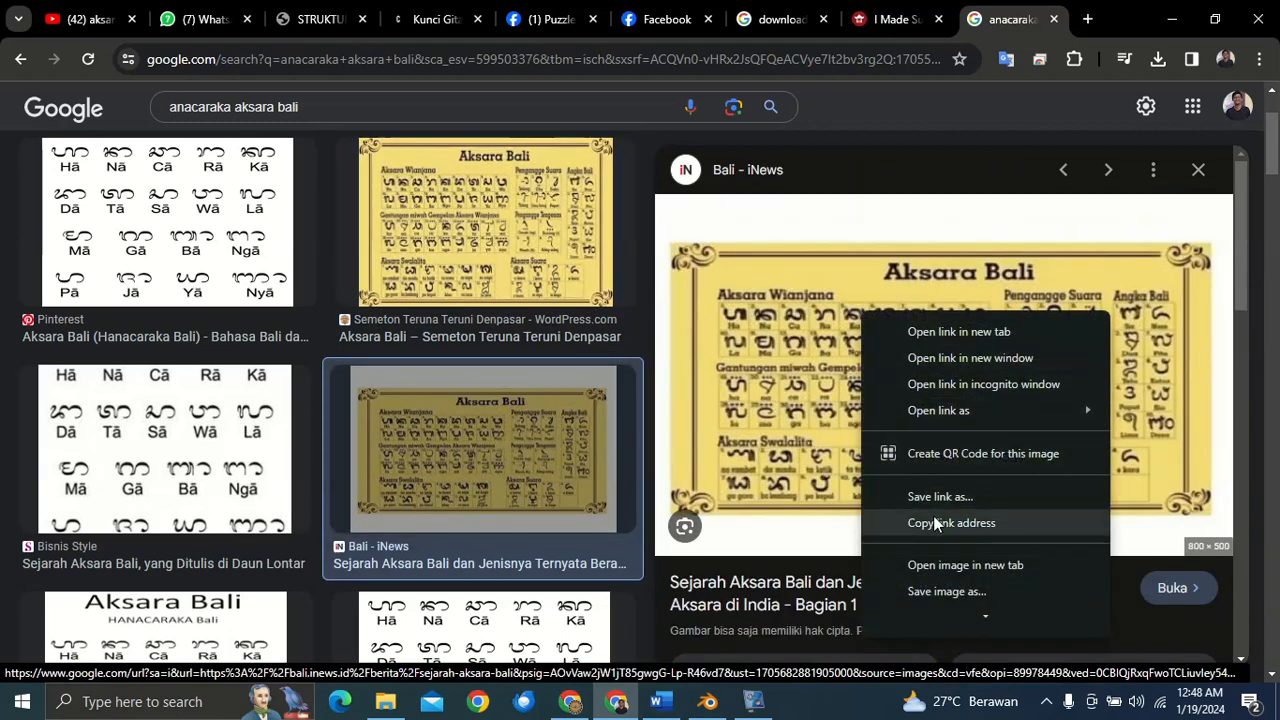
{"action": "left_click", "coordinate": [935, 585]}
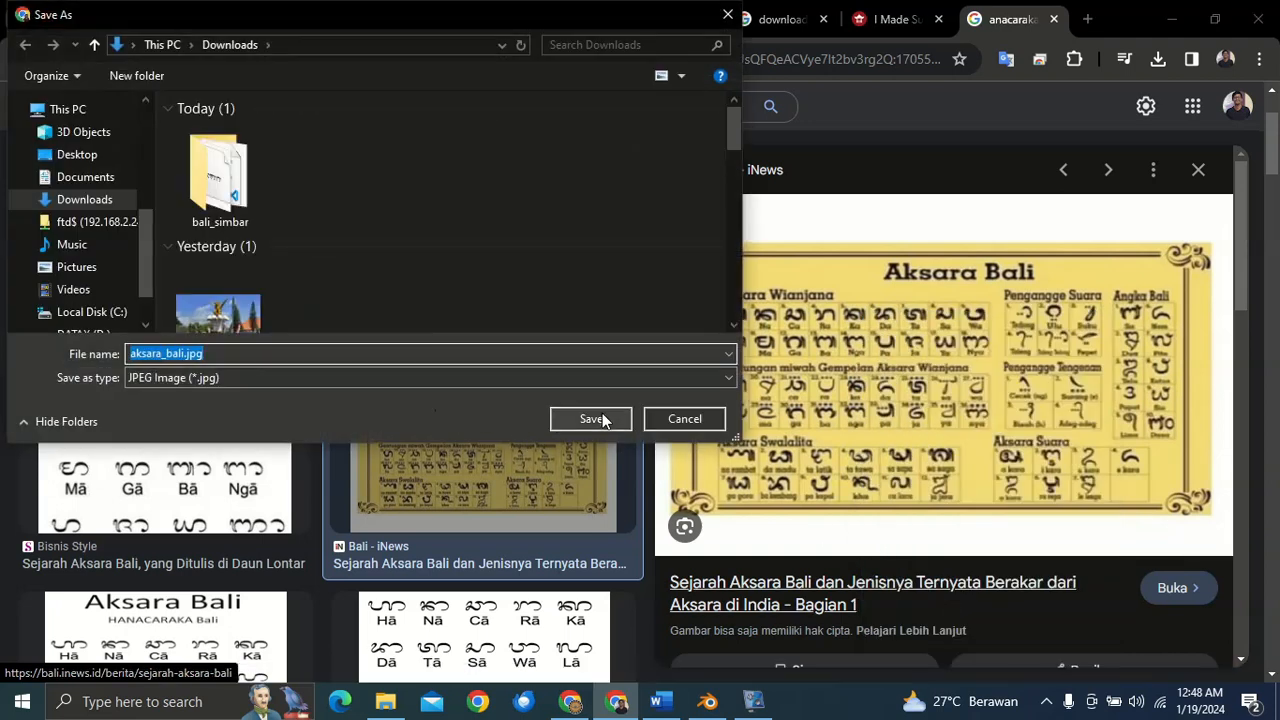
{"action": "left_click", "coordinate": [594, 418]}
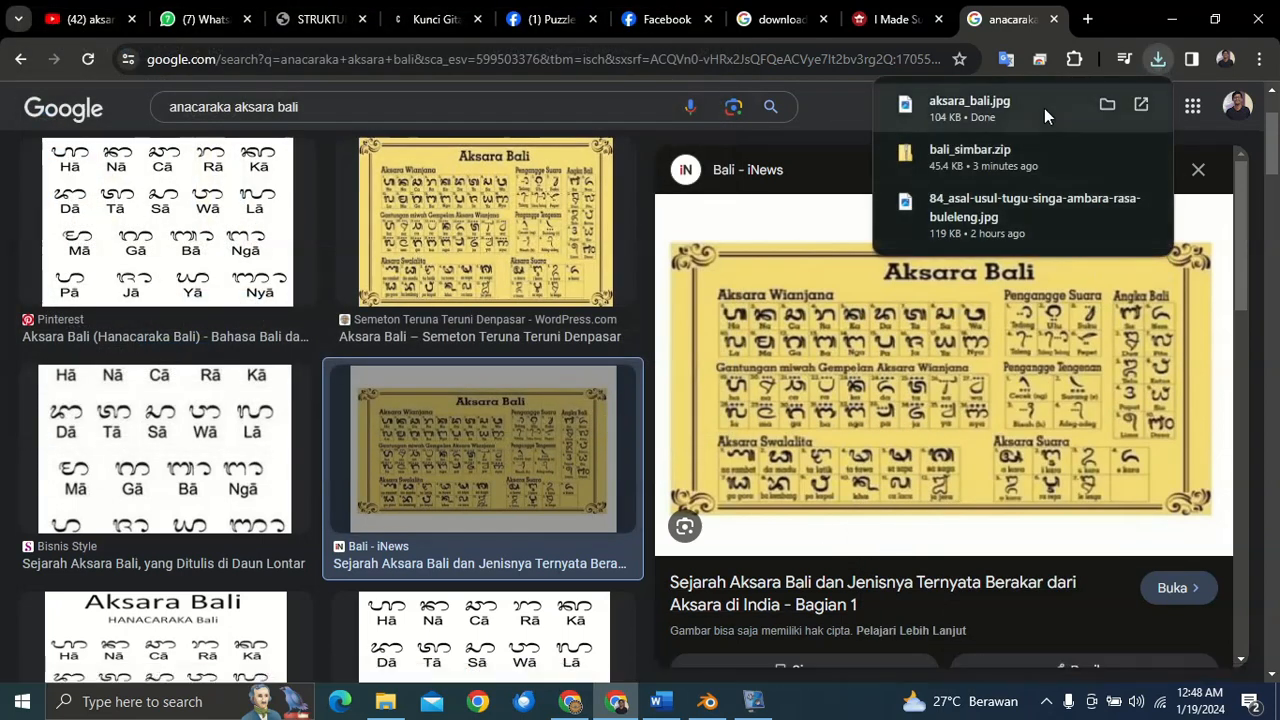
{"action": "left_click", "coordinate": [1033, 124]}
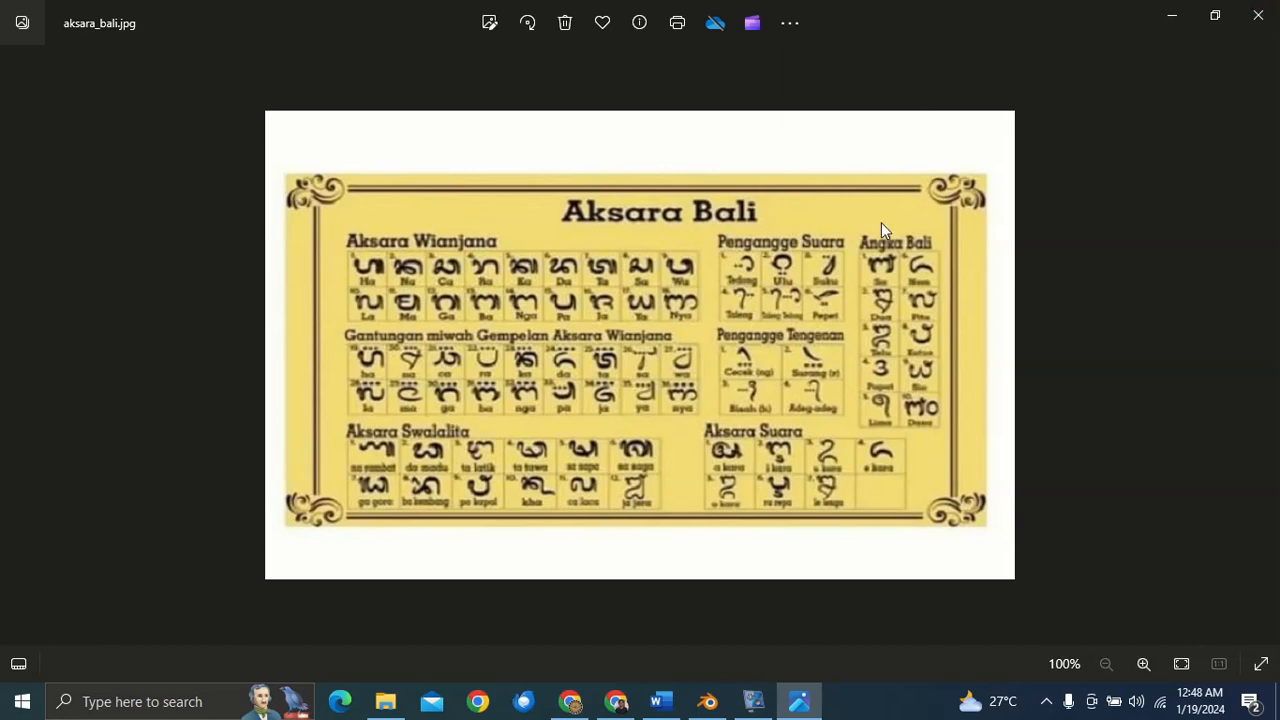
{"action": "left_click", "coordinate": [1258, 15]}
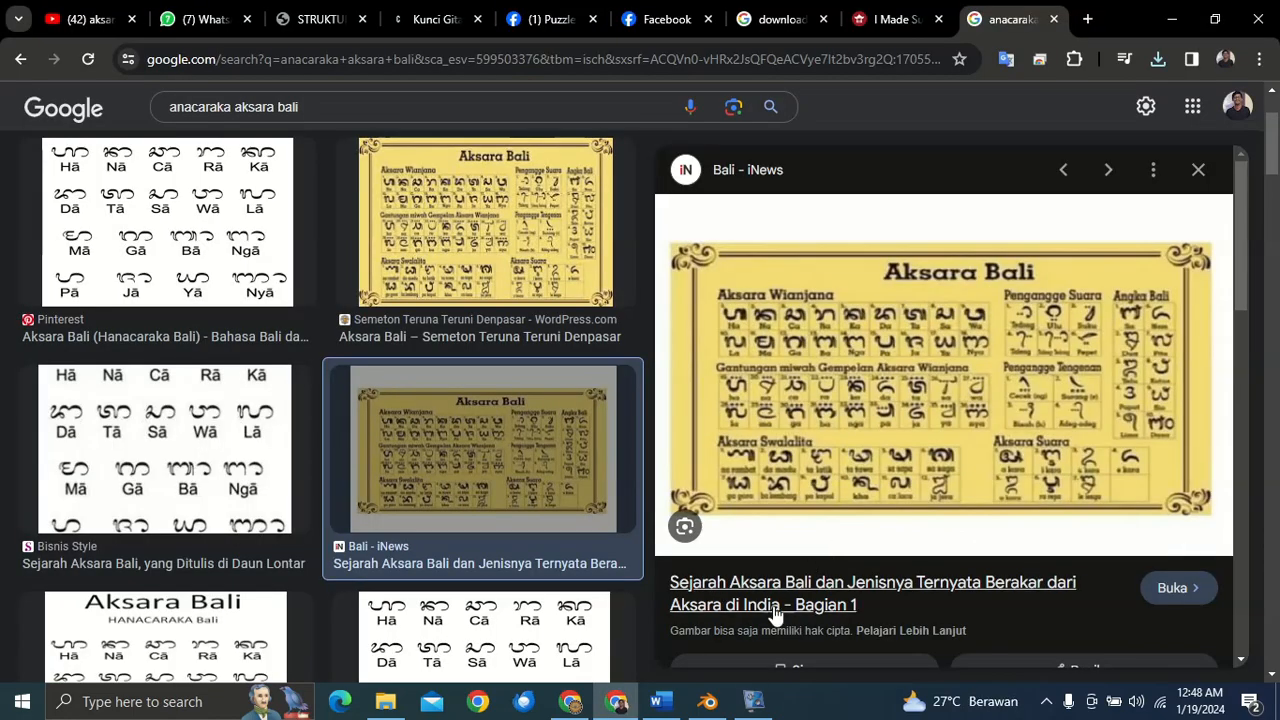
- Switch to Blender, deselect the text object and return the viewport to top orthographic view
{"action": "left_click", "coordinate": [708, 701]}
{"action": "middle_click_drag", "start_coordinate": [607, 285], "coordinate": [799, 295]}
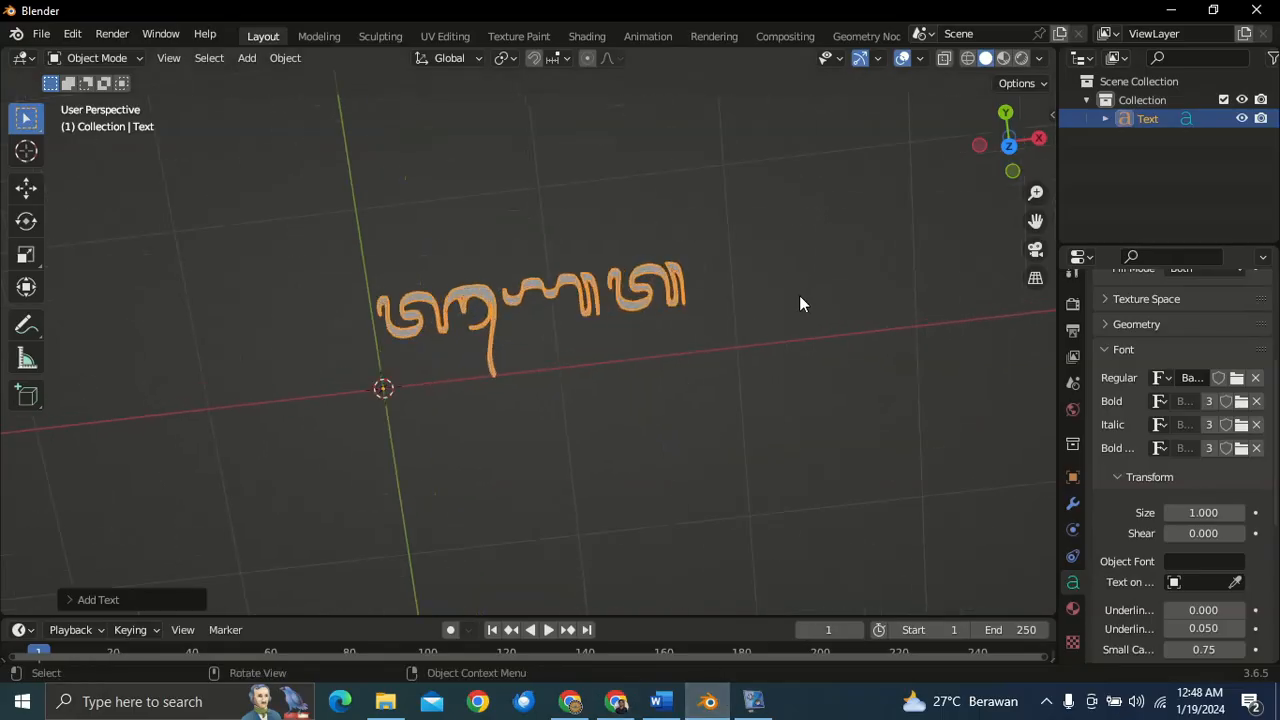
{"action": "left_click", "coordinate": [754, 331]}
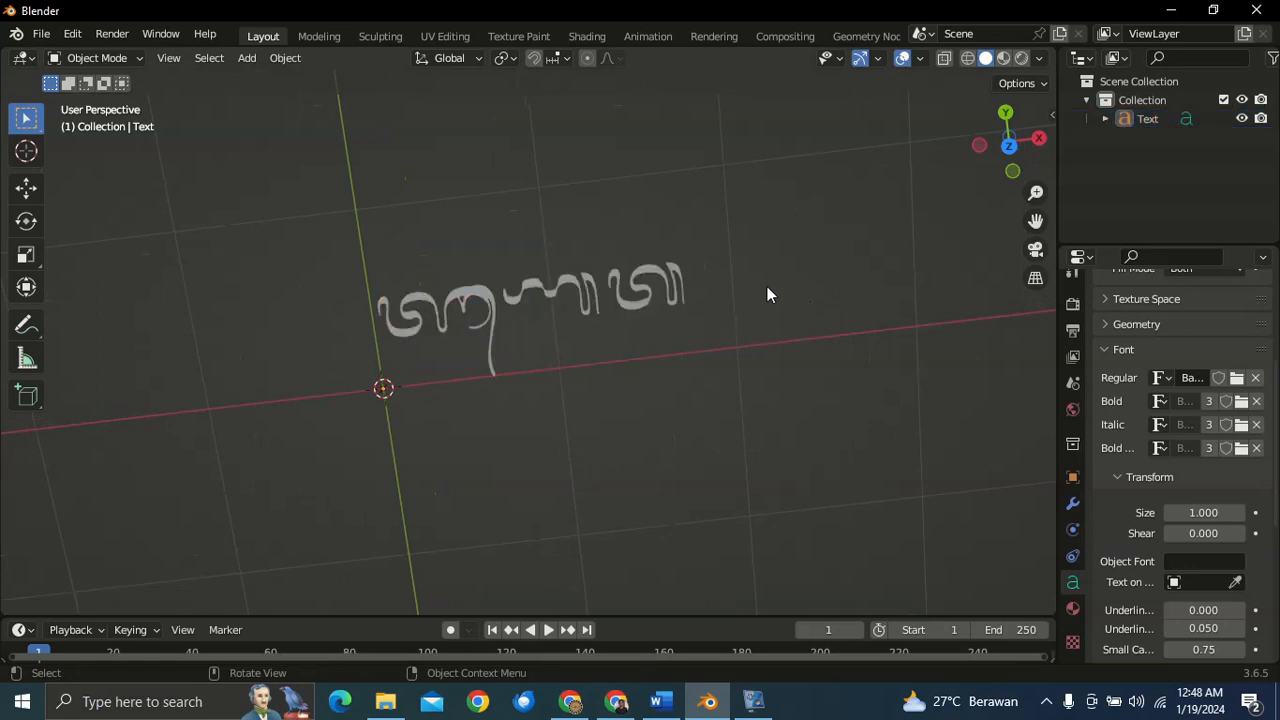
{"action": "key", "text": "KP_7"}
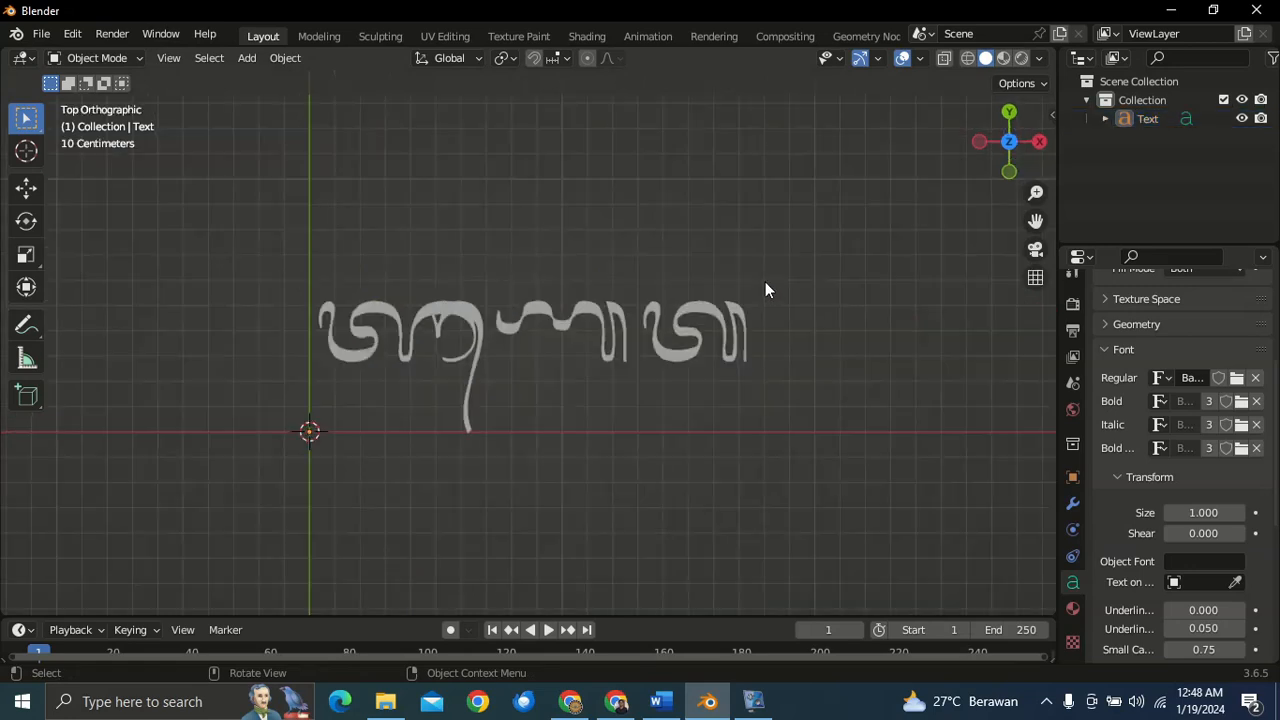
{"action": "scroll", "coordinate": [765, 285], "scroll_direction": "down", "scroll_amount": 5}
- Add aksara_bali.jpg from Downloads as a reference image in the top view and delete it again
{"action": "key", "text": "shift+a"}
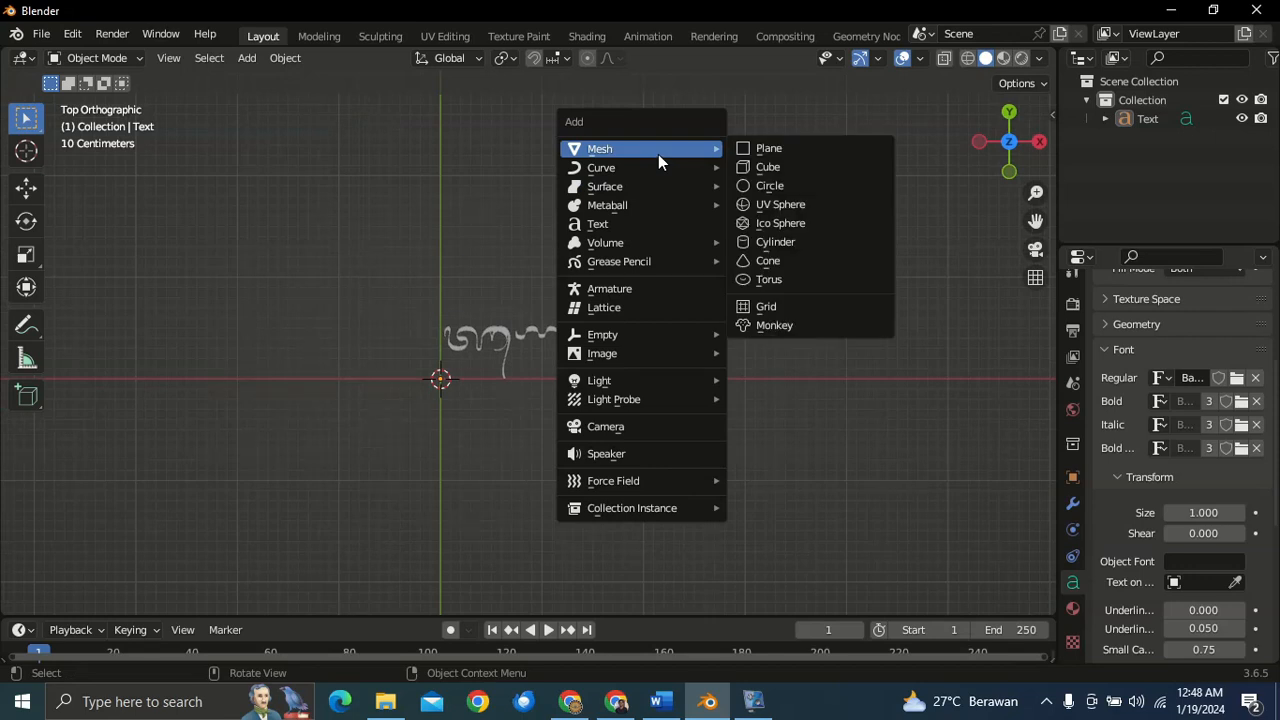
{"action": "mouse_move", "coordinate": [659, 355]}
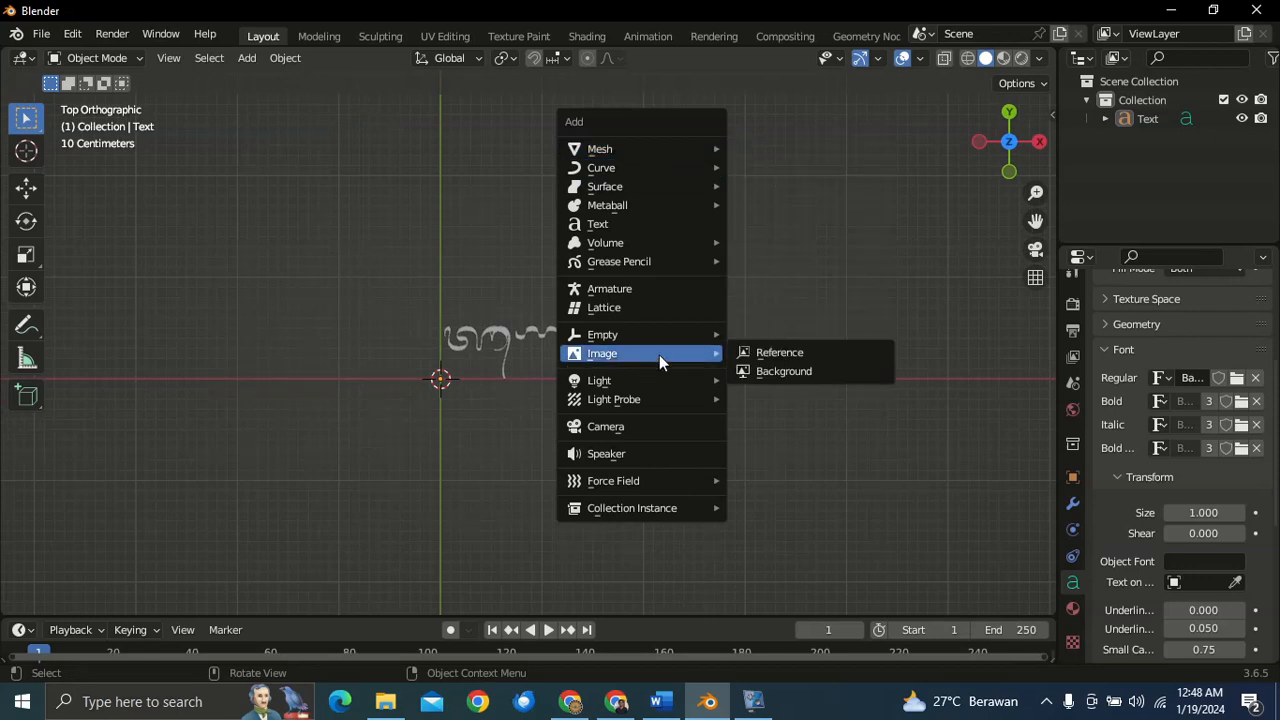
{"action": "left_click", "coordinate": [767, 356]}
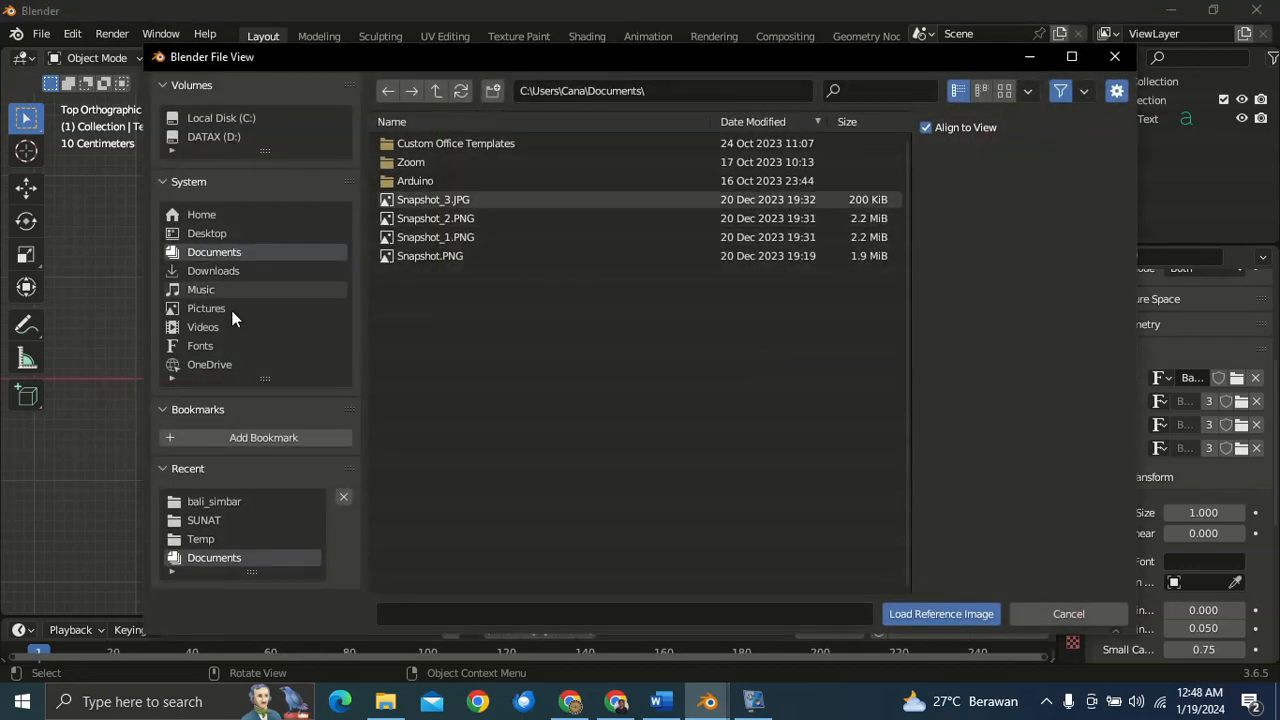
{"action": "left_click", "coordinate": [216, 270]}
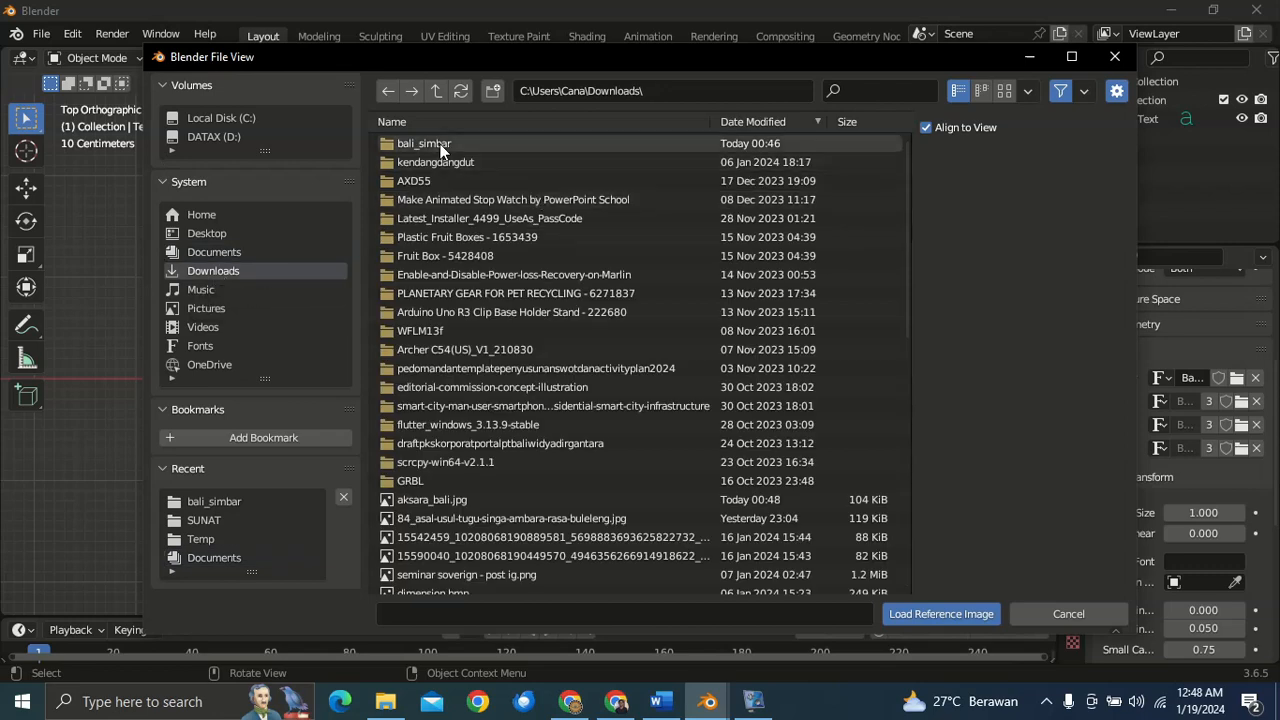
{"action": "double_click", "coordinate": [442, 496]}
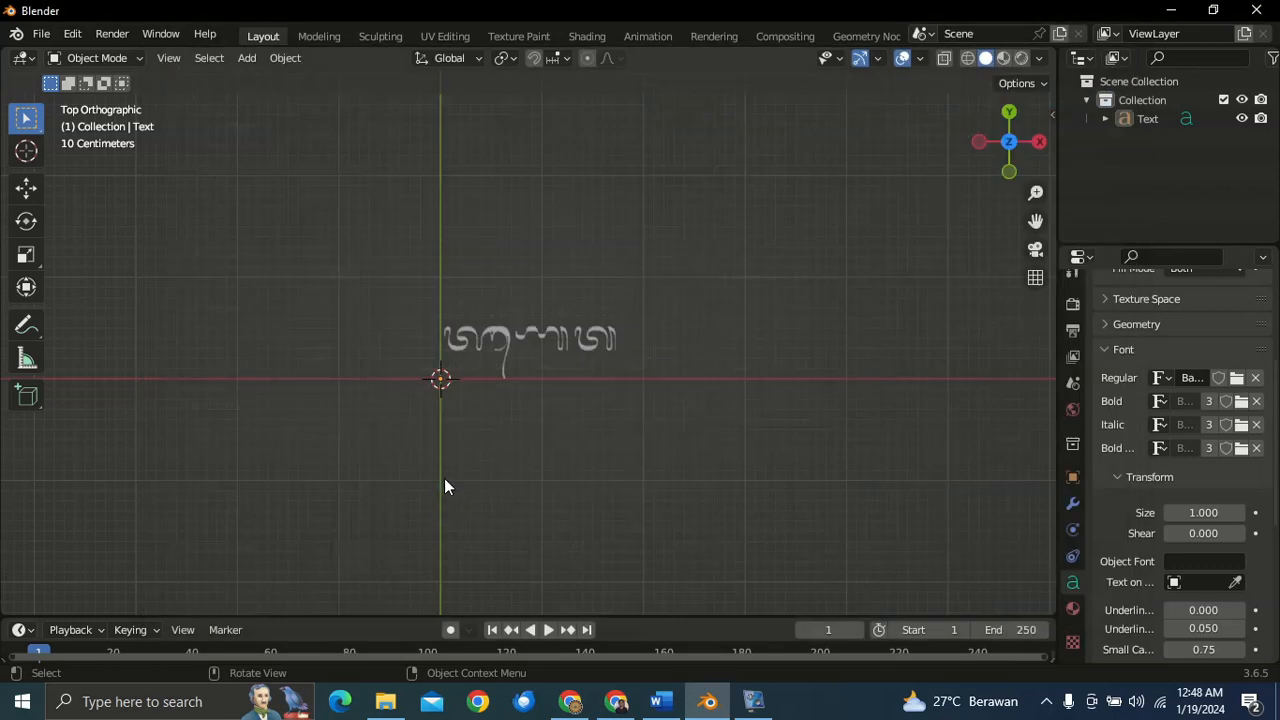
{"action": "scroll", "coordinate": [542, 372], "scroll_direction": "down", "scroll_amount": 3}
{"action": "scroll", "coordinate": [519, 278], "scroll_direction": "up", "scroll_amount": 4}
{"action": "scroll", "coordinate": [519, 272], "scroll_direction": "down", "scroll_amount": 1}
{"action": "scroll", "coordinate": [518, 275], "scroll_direction": "up", "scroll_amount": 2}
{"action": "scroll", "coordinate": [520, 230], "scroll_direction": "down", "scroll_amount": 1}
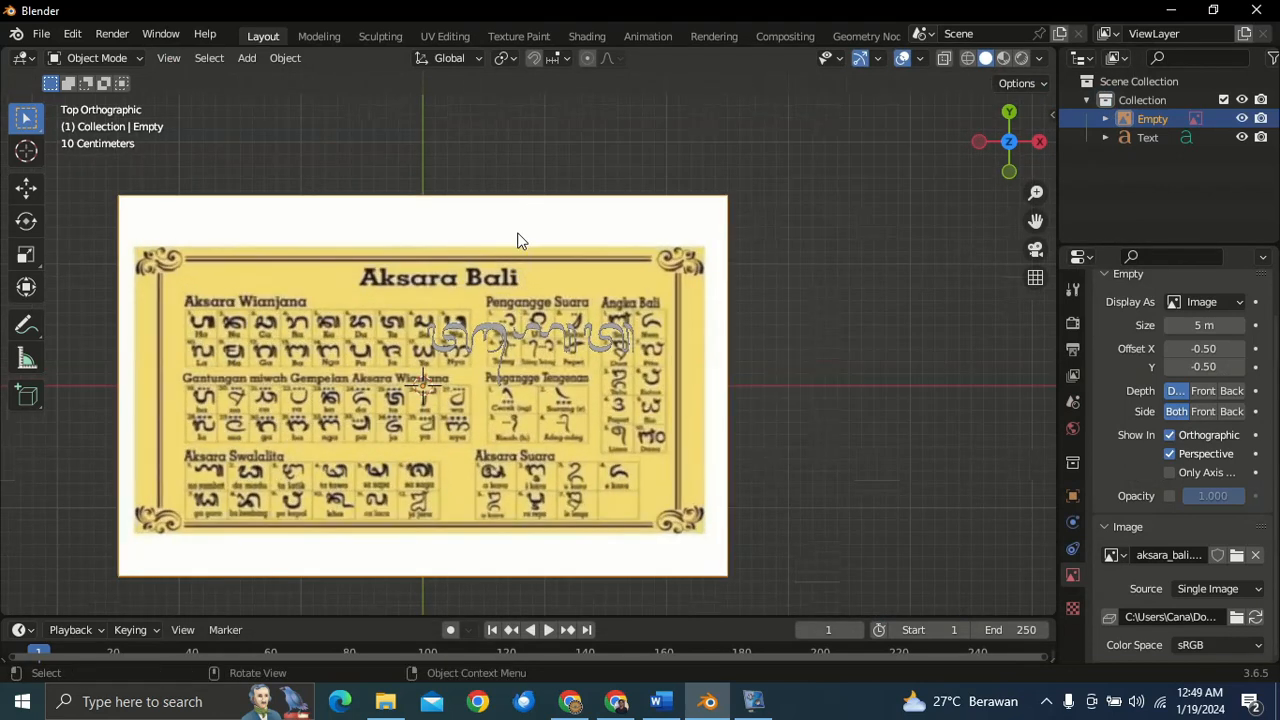
{"action": "scroll", "coordinate": [478, 338], "scroll_direction": "down", "scroll_amount": 3}
{"action": "scroll", "coordinate": [478, 330], "scroll_direction": "up", "scroll_amount": 2}
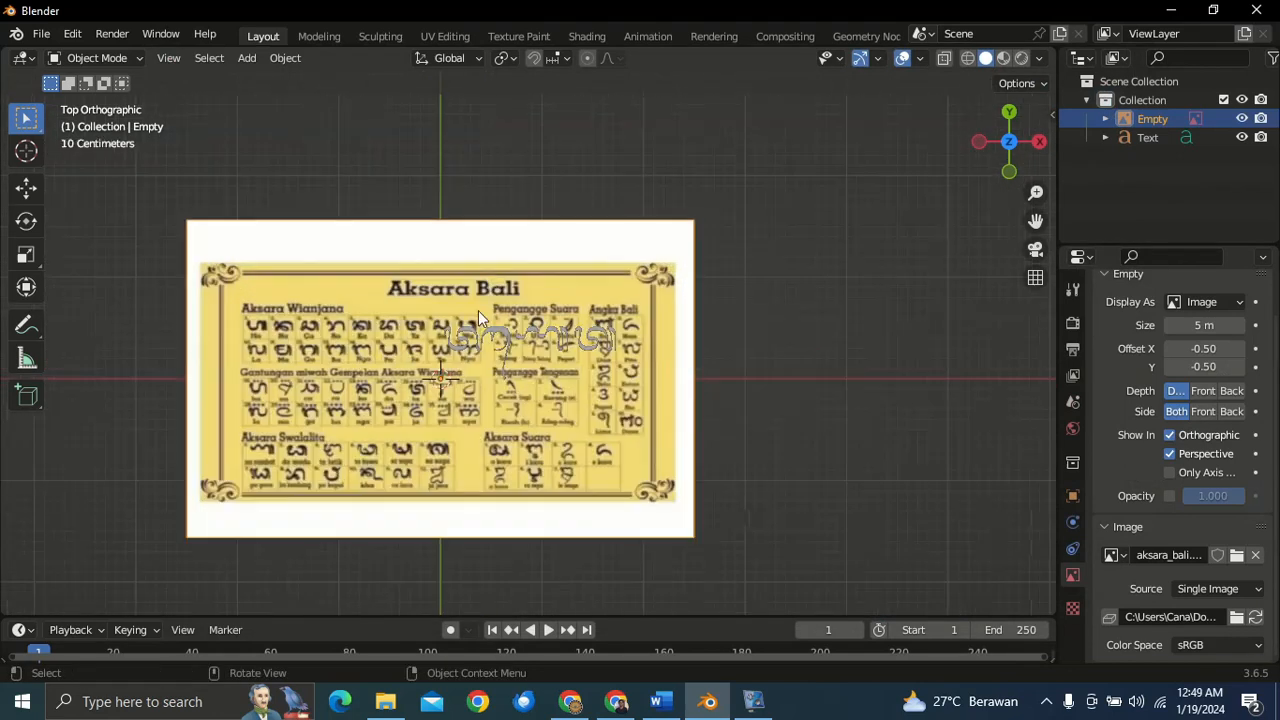
{"action": "key", "text": "Delete"}
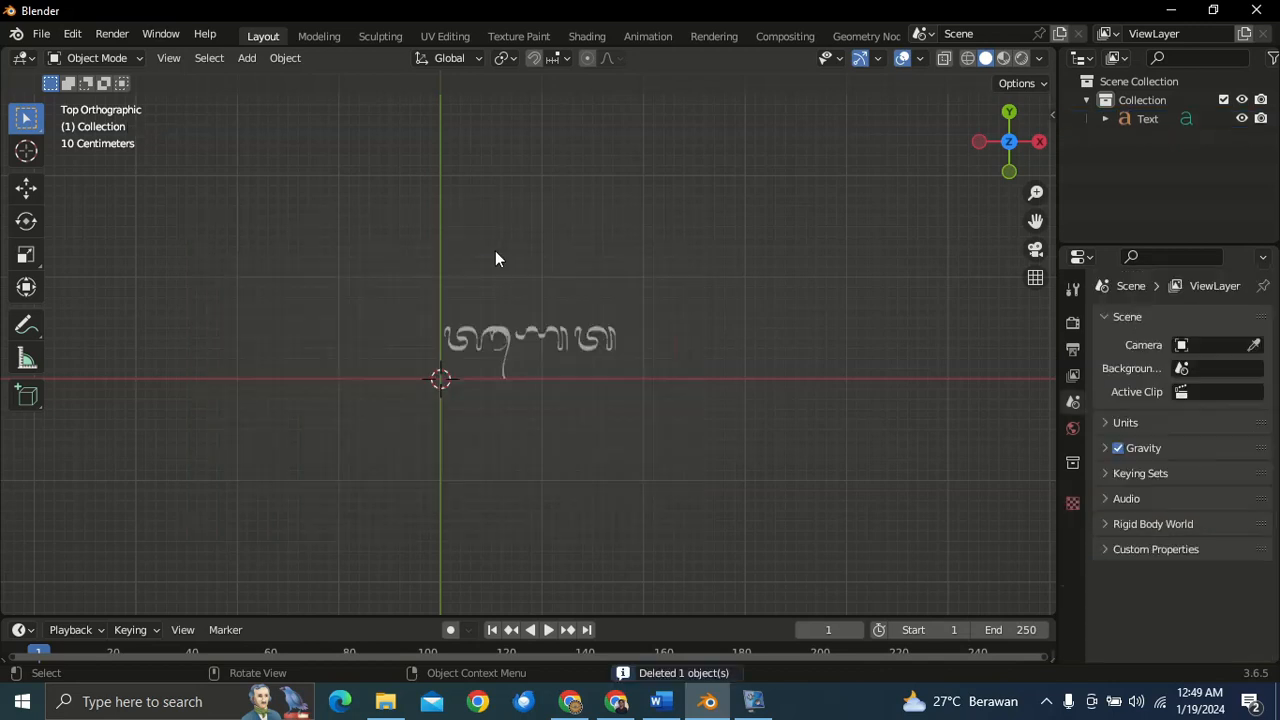
- Add aksara_bali.jpg from the Downloads folder as a background image aligned to the top view
{"action": "scroll", "coordinate": [355, 228], "scroll_direction": "down", "scroll_amount": 4}
{"action": "key", "text": "shift+a"}
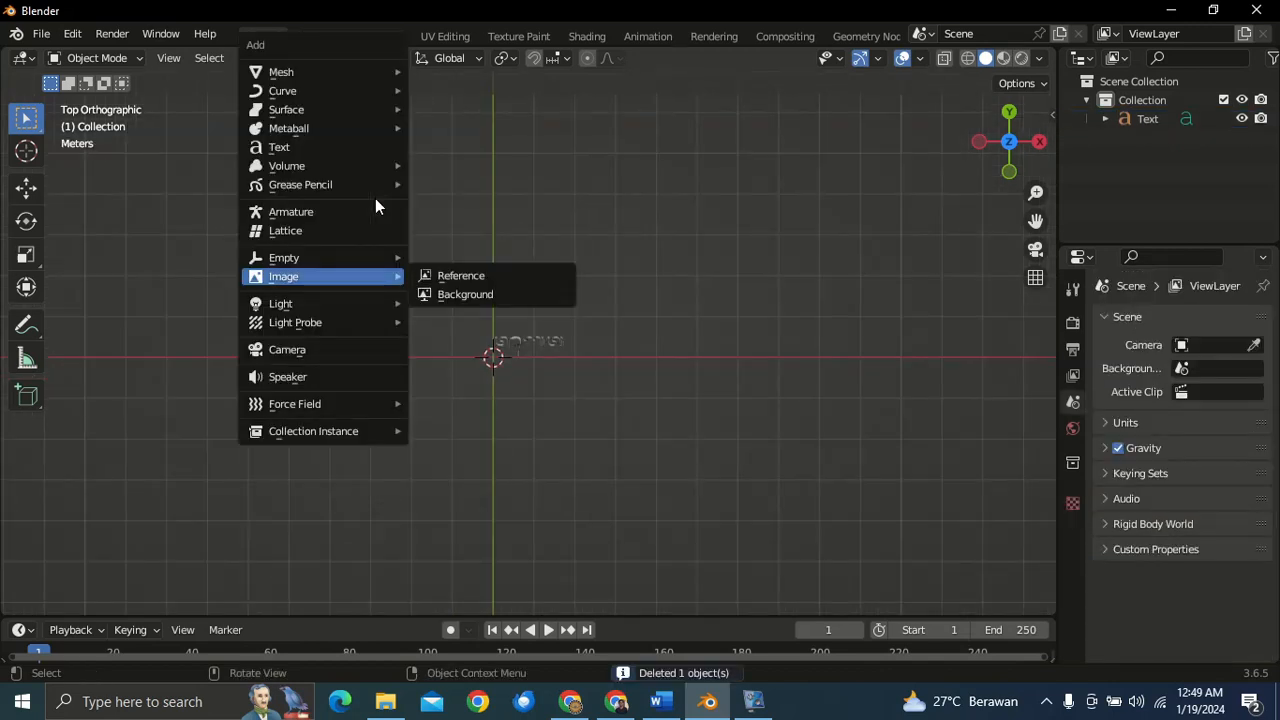
{"action": "mouse_move", "coordinate": [337, 276]}
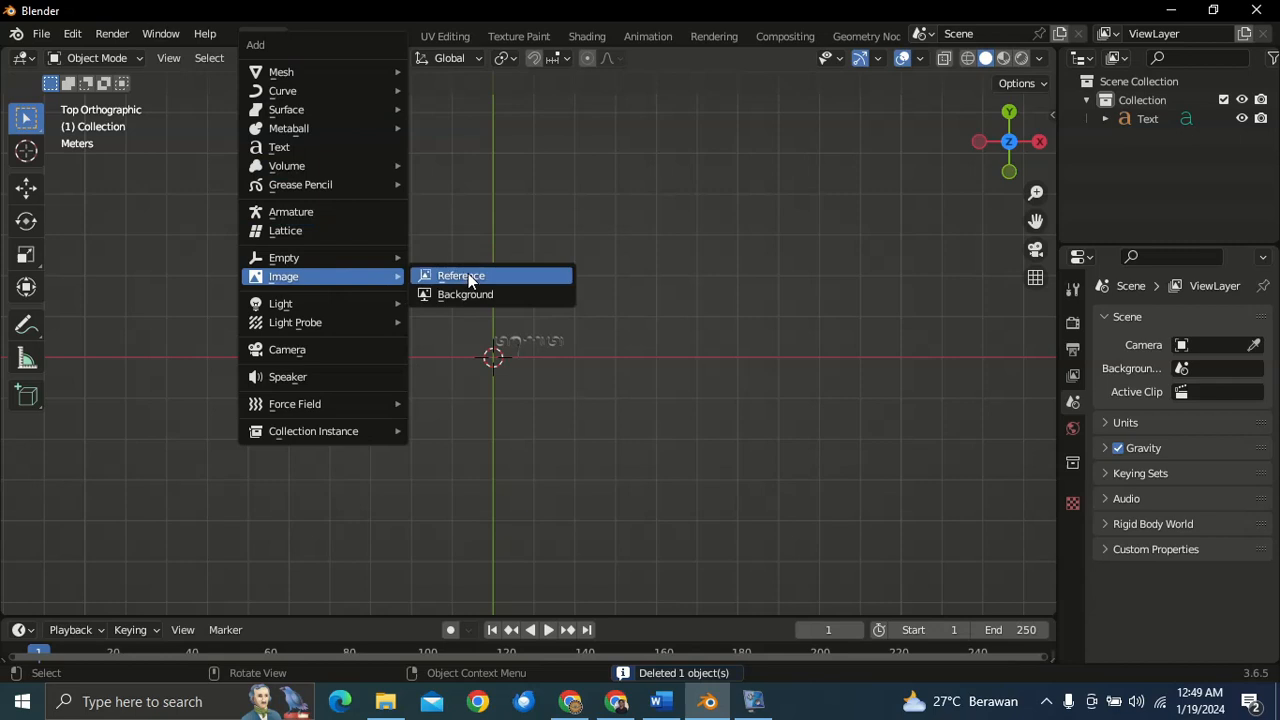
{"action": "left_click", "coordinate": [469, 294]}
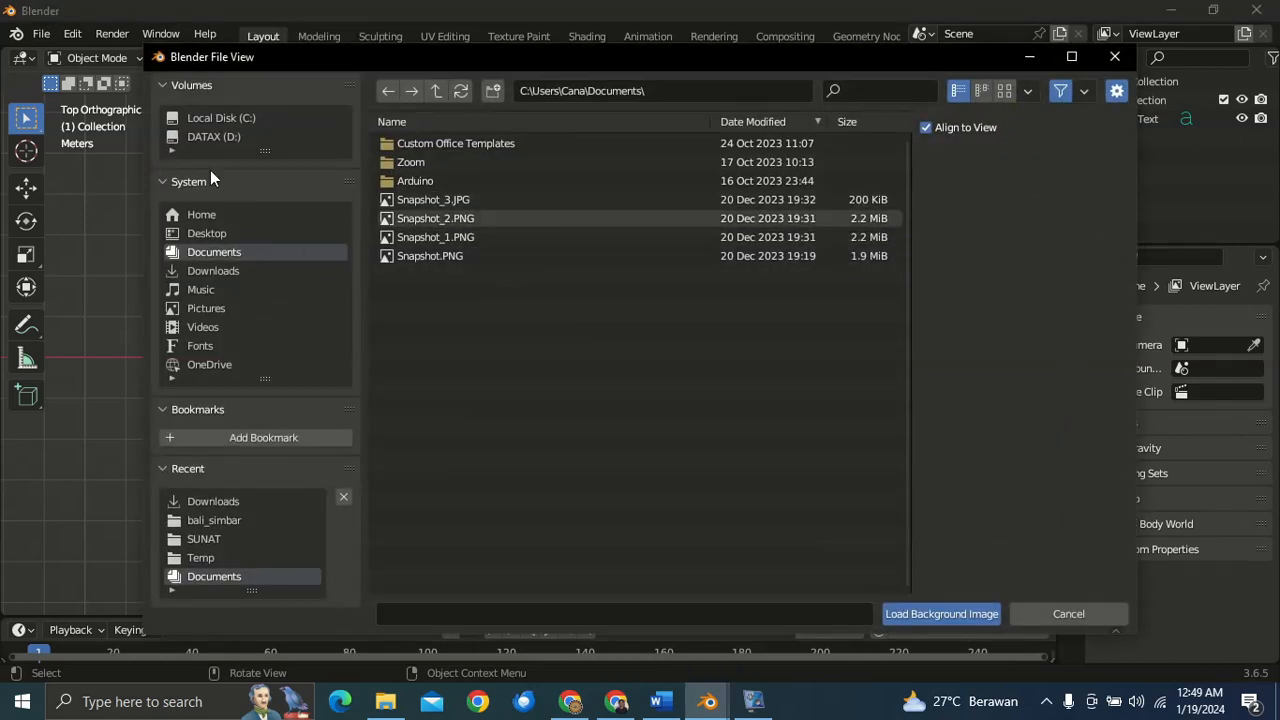
{"action": "left_click", "coordinate": [254, 272]}
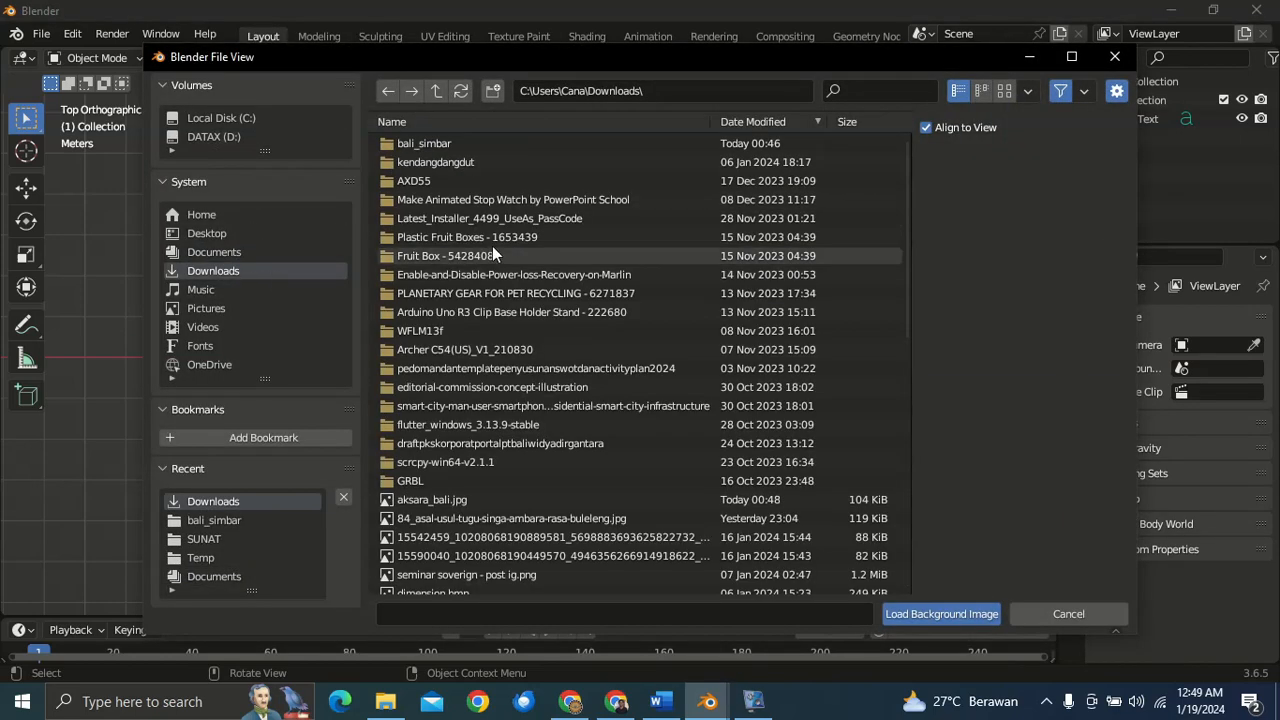
{"action": "double_click", "coordinate": [425, 148]}
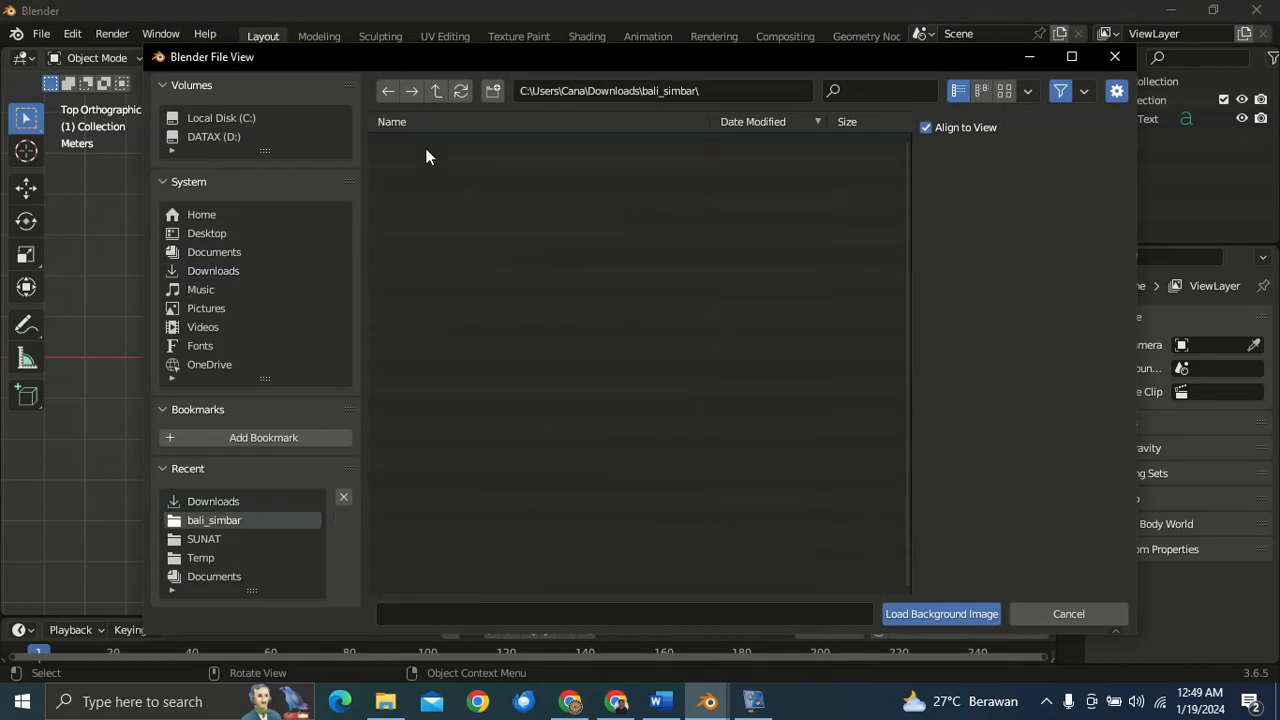
{"action": "left_click", "coordinate": [234, 270]}
{"action": "left_click", "coordinate": [445, 498]}
{"action": "double_click", "coordinate": [445, 498]}
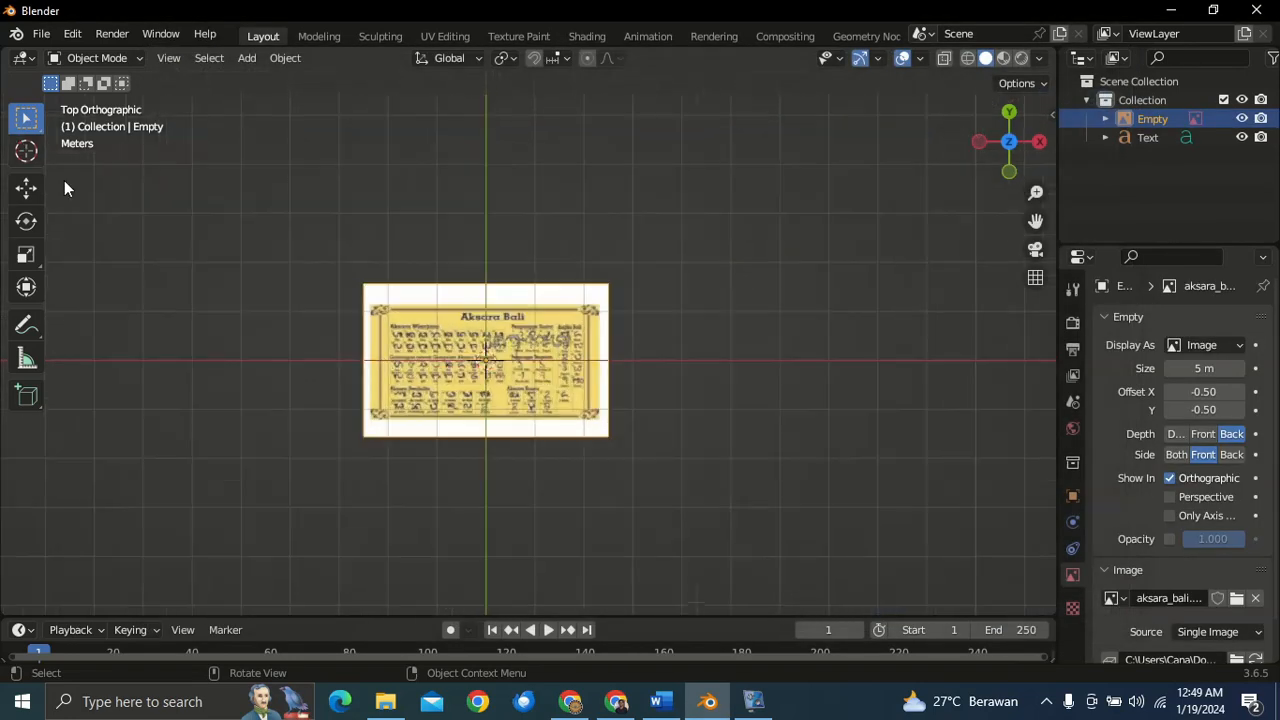
- Enlarge the Aksara Bali background image to about 8.9 m and move it up along the Y axis, above the text object
{"action": "left_click", "coordinate": [27, 190]}
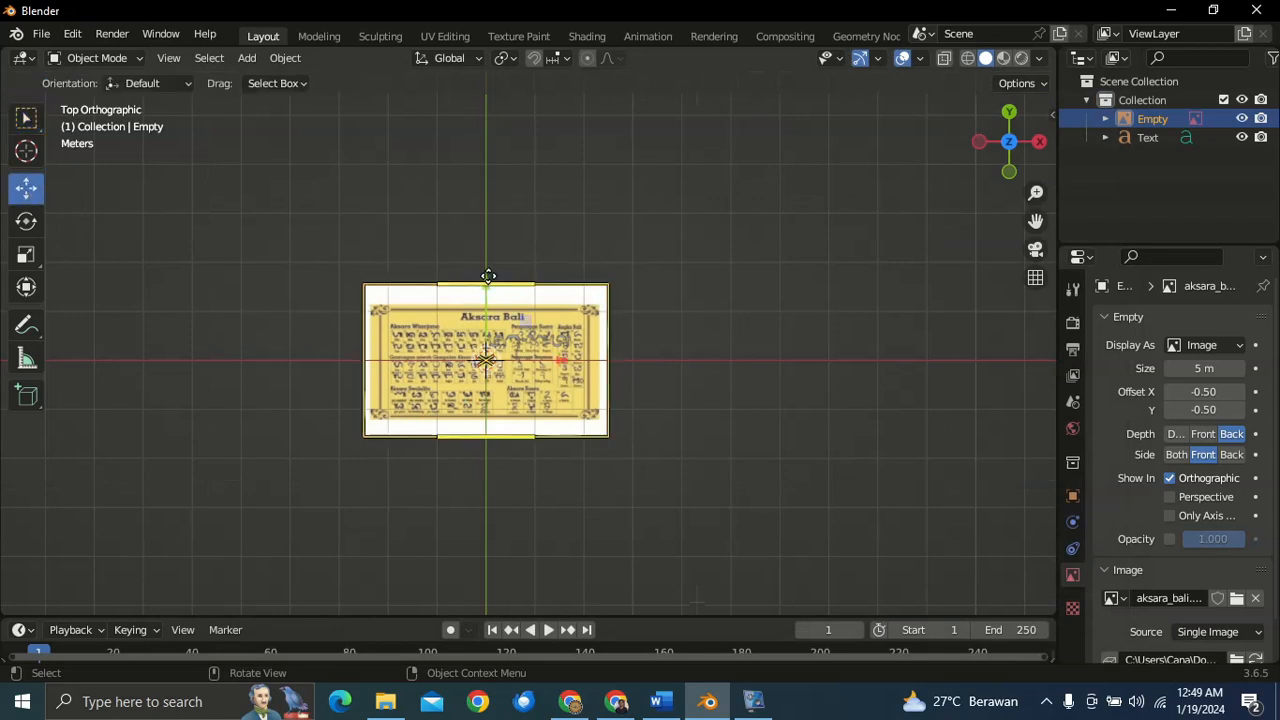
{"action": "scroll", "coordinate": [490, 285], "scroll_direction": "up", "scroll_amount": 4}
{"action": "scroll", "coordinate": [531, 298], "scroll_direction": "down", "scroll_amount": 5}
{"action": "scroll", "coordinate": [531, 298], "scroll_direction": "up", "scroll_amount": 3}
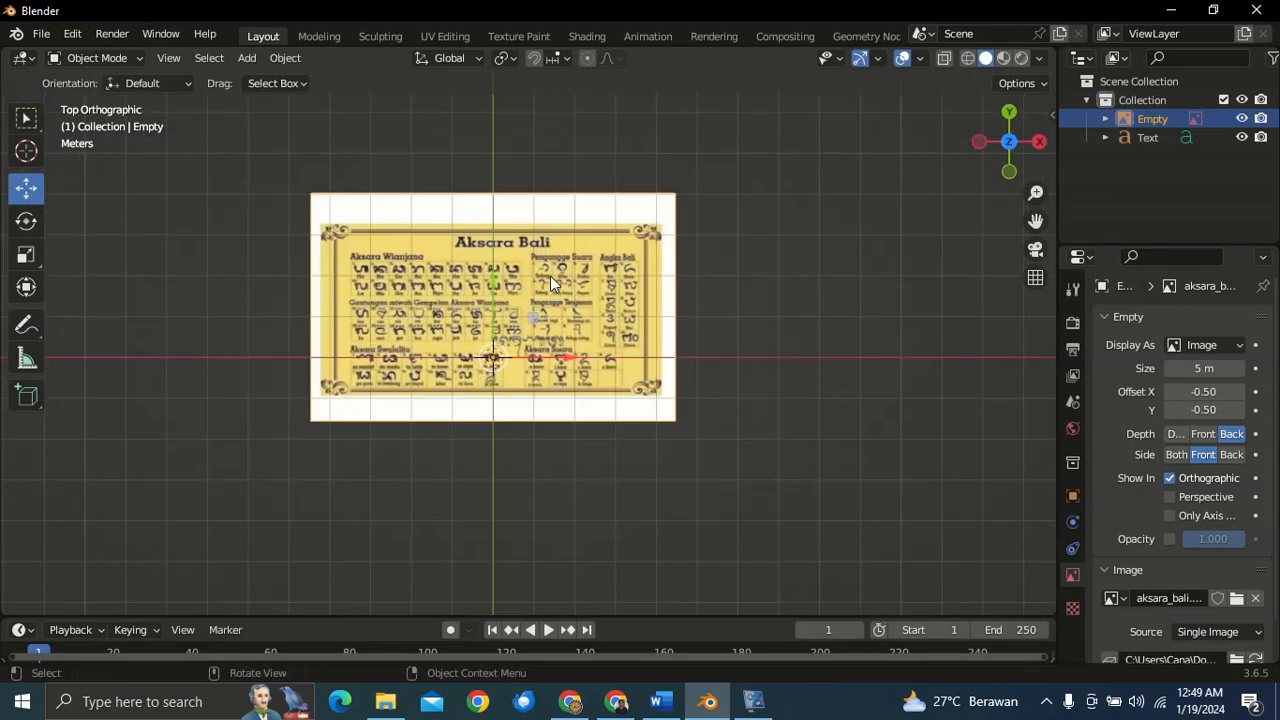
{"action": "left_click_drag", "start_coordinate": [497, 283], "coordinate": [540, 100]}
{"action": "scroll", "coordinate": [654, 184], "scroll_direction": "down", "scroll_amount": 5}
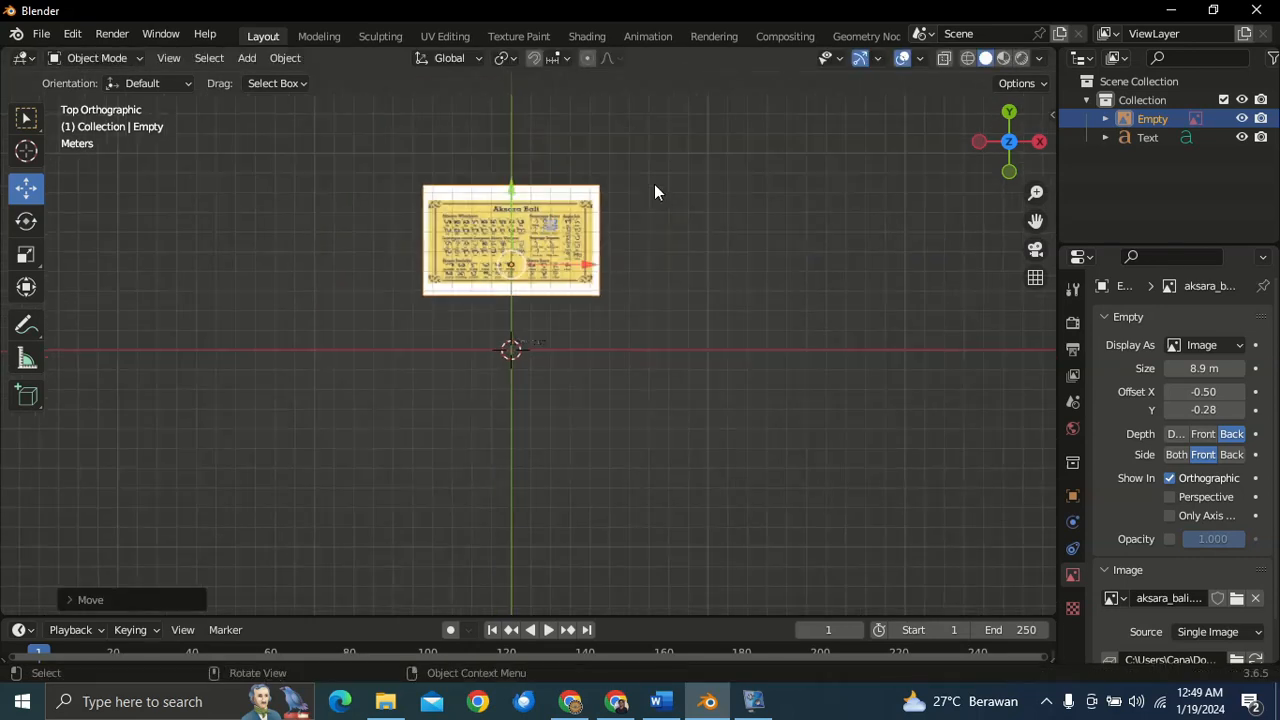
- Enlarge the chart image to about 15 m and move it in the negative X direction, clear of the text object
{"action": "left_click_drag", "start_coordinate": [591, 283], "coordinate": [645, 288]}
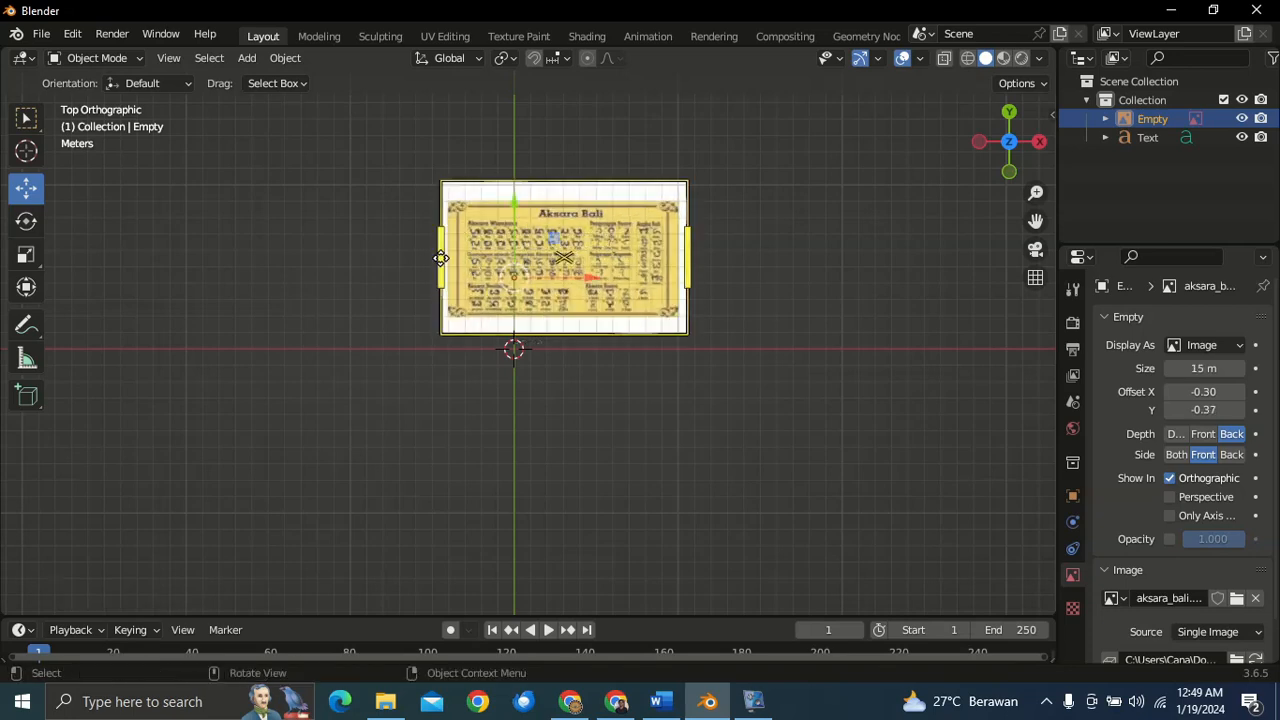
{"action": "left_click_drag", "start_coordinate": [545, 277], "coordinate": [314, 277]}
- Examine the Aksara Wianjana letters and the other character groups on the chart image
{"action": "scroll", "coordinate": [403, 290], "scroll_direction": "up", "scroll_amount": 6}
{"action": "middle_click_drag", "start_coordinate": [381, 250], "coordinate": [738, 453], "text": "shift"}
{"action": "scroll", "coordinate": [738, 453], "scroll_direction": "down", "scroll_amount": 3}
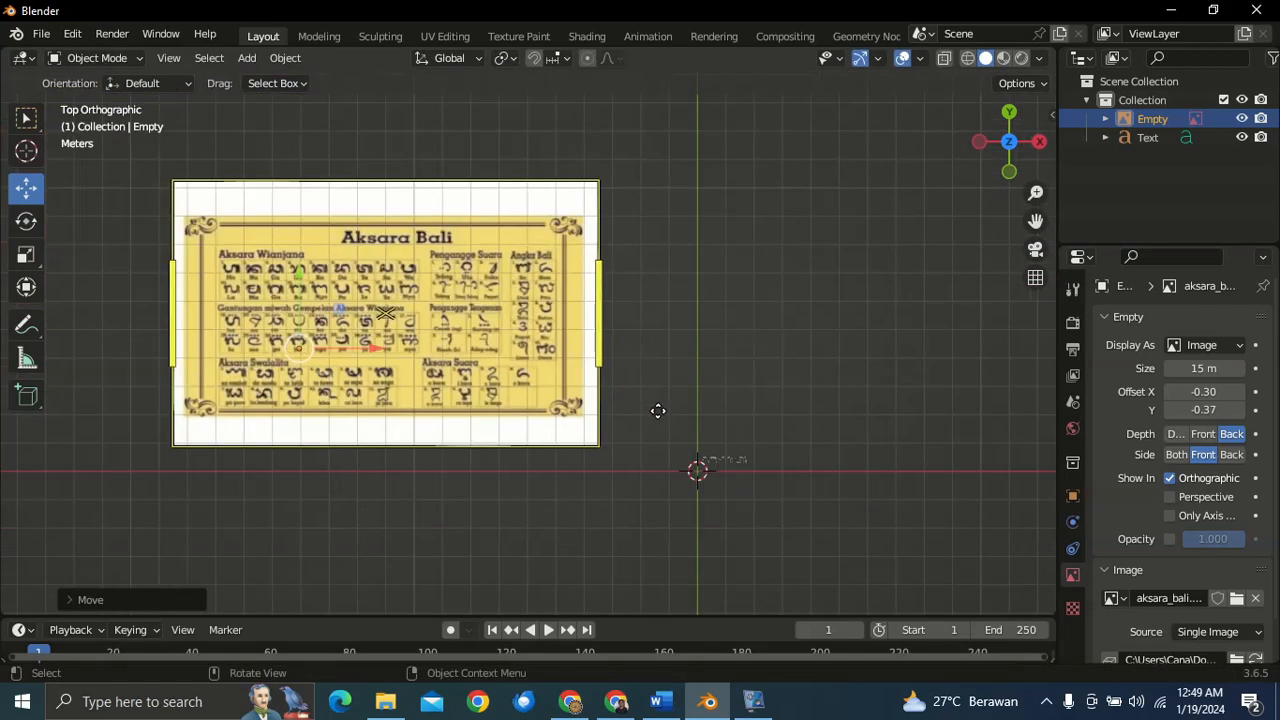
{"action": "scroll", "coordinate": [640, 405], "scroll_direction": "up", "scroll_amount": 4}
{"action": "middle_click_drag", "start_coordinate": [234, 286], "coordinate": [797, 415], "text": "shift"}
{"action": "scroll", "coordinate": [631, 372], "scroll_direction": "up", "scroll_amount": 5}
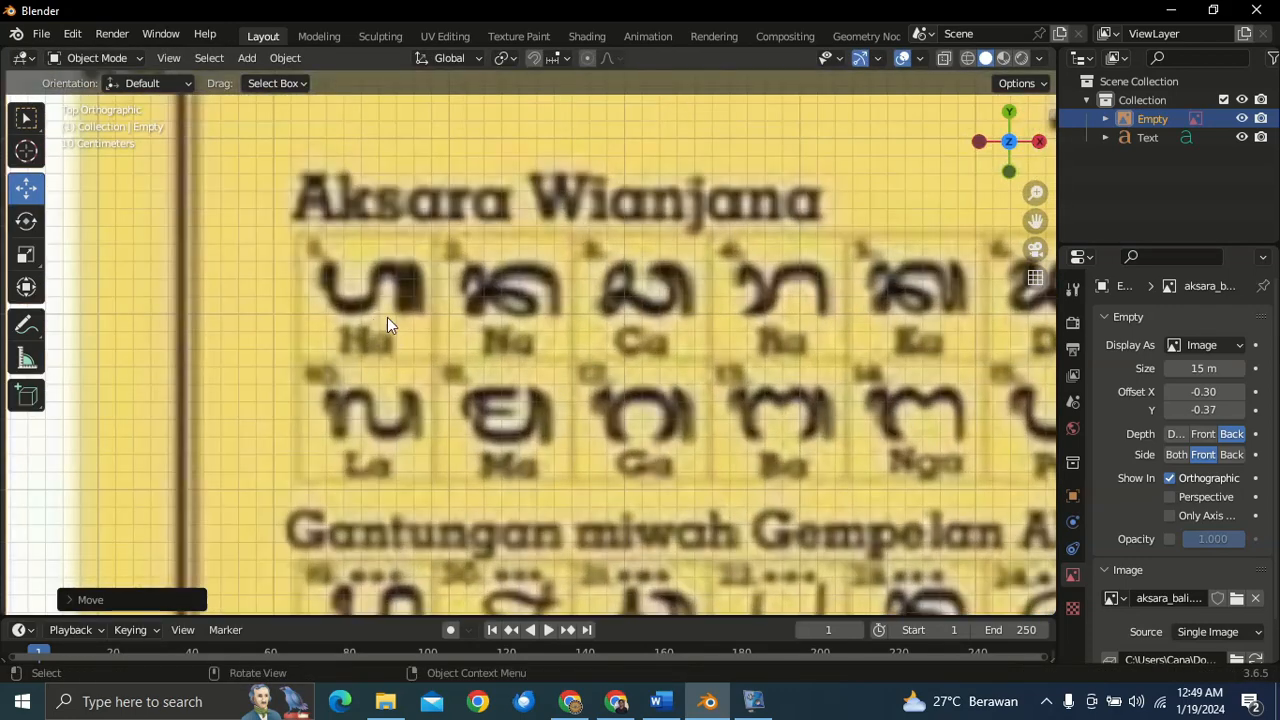
{"action": "scroll", "coordinate": [551, 323], "scroll_direction": "down", "scroll_amount": 5}
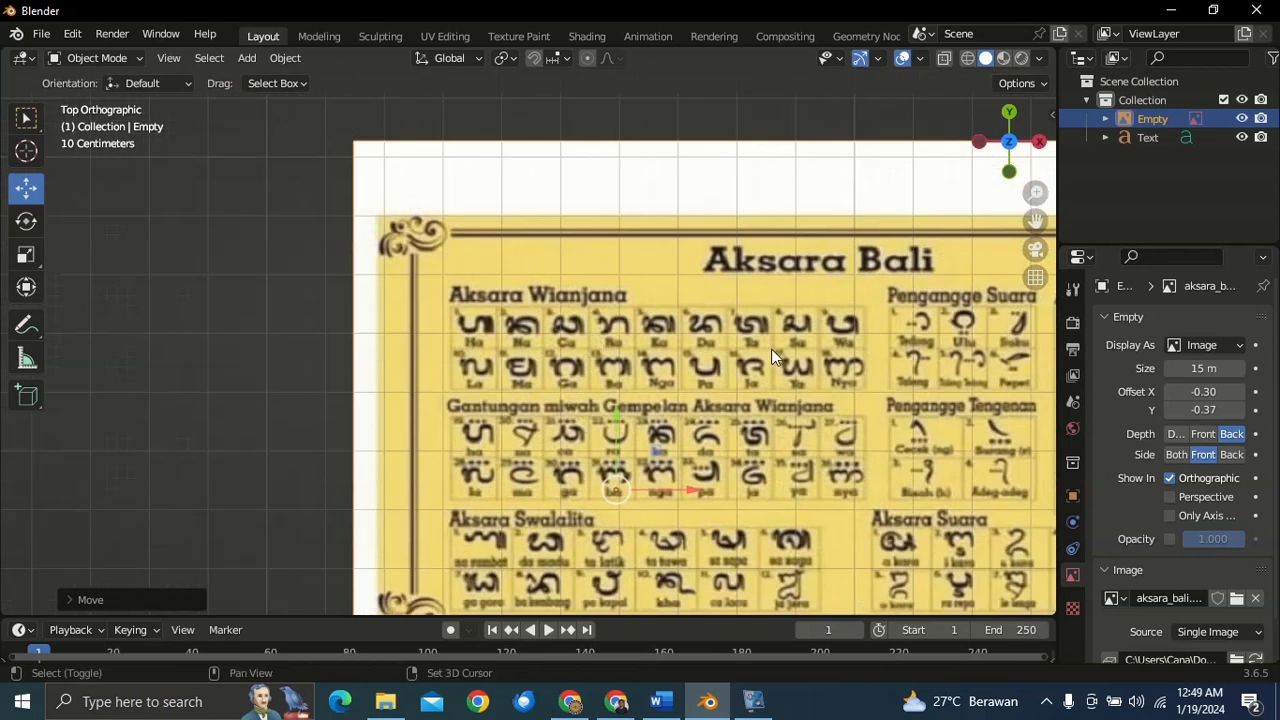
{"action": "middle_click_drag", "start_coordinate": [771, 349], "coordinate": [531, 320], "text": "shift"}
{"action": "scroll", "coordinate": [531, 320], "scroll_direction": "down", "scroll_amount": 2}
- Select the existing Balinese text object at the world origin and delete it
{"action": "middle_click_drag", "start_coordinate": [680, 355], "coordinate": [270, 169], "text": "shift"}
{"action": "scroll", "coordinate": [757, 391], "scroll_direction": "up", "scroll_amount": 6}
{"action": "middle_click_drag", "start_coordinate": [757, 391], "coordinate": [765, 301], "text": "shift"}
{"action": "scroll", "coordinate": [390, 250], "scroll_direction": "up", "scroll_amount": 3}
{"action": "left_click", "coordinate": [729, 319]}
{"action": "scroll", "coordinate": [729, 319], "scroll_direction": "up", "scroll_amount": 4}
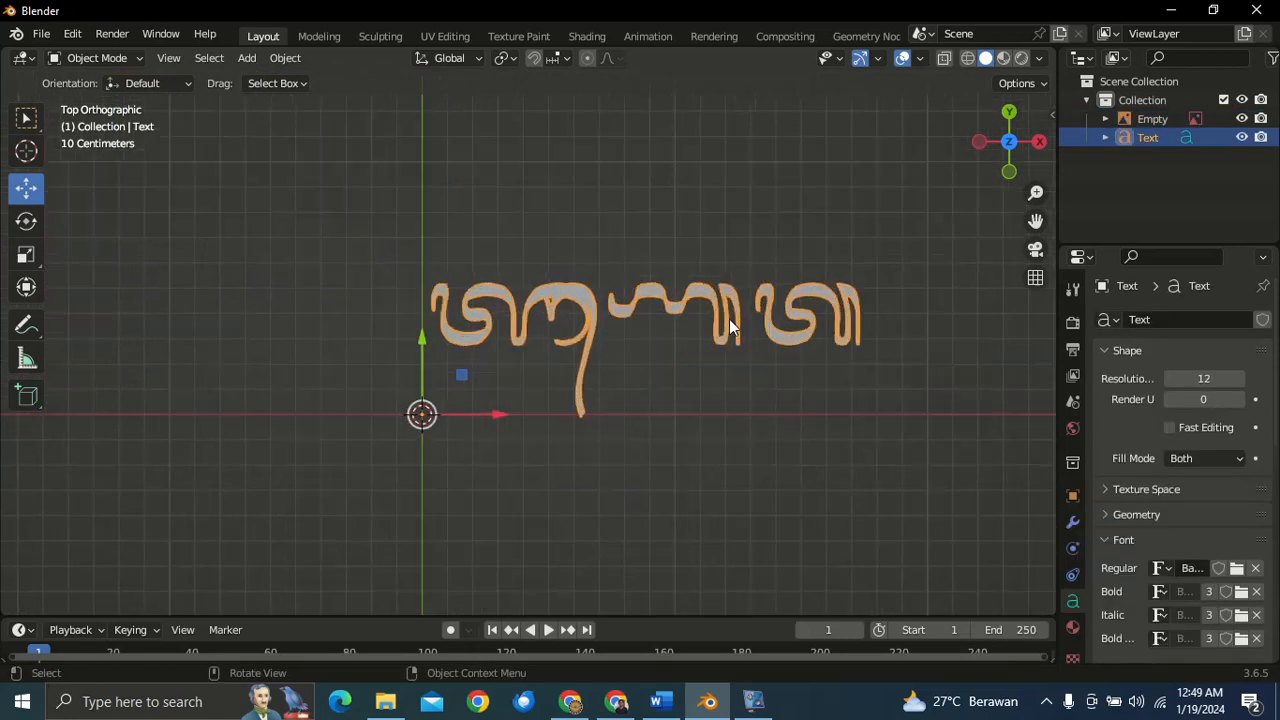
{"action": "scroll", "coordinate": [729, 319], "scroll_direction": "down", "scroll_amount": 1}
{"action": "scroll", "coordinate": [729, 319], "scroll_direction": "down", "scroll_amount": 2}
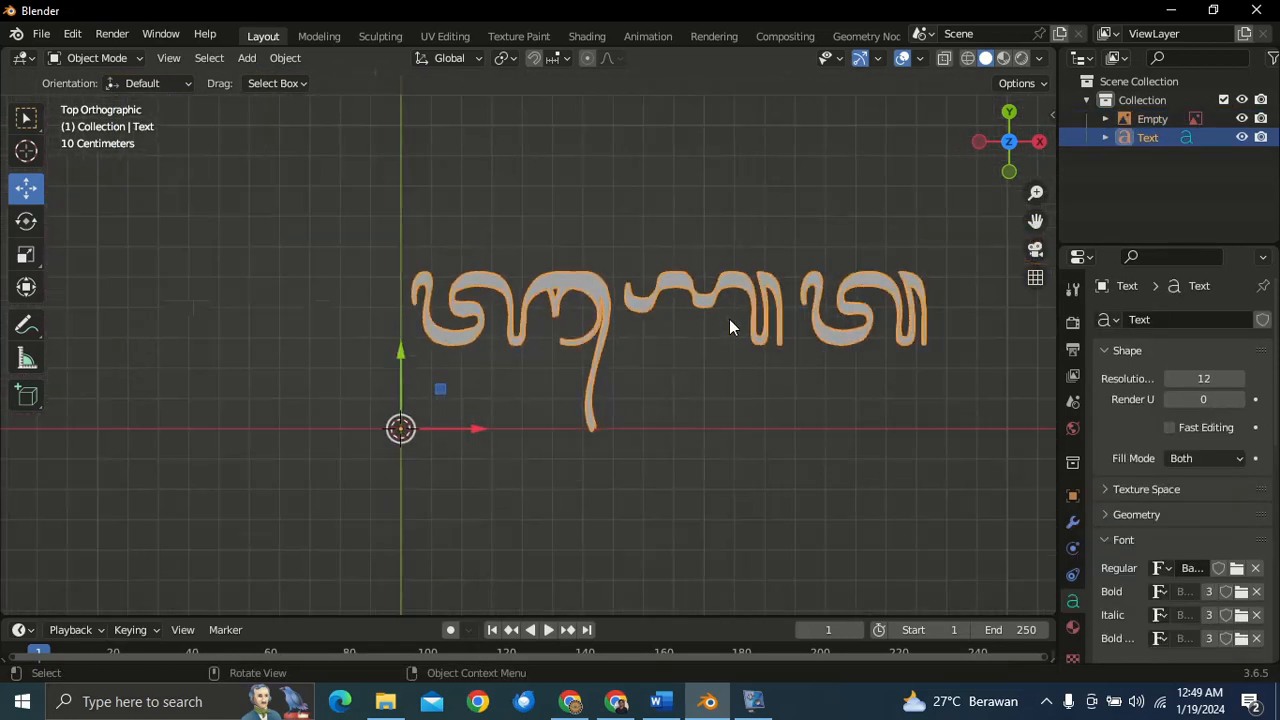
{"action": "scroll", "coordinate": [729, 319], "scroll_direction": "up", "scroll_amount": 1}
{"action": "scroll", "coordinate": [729, 319], "scroll_direction": "down", "scroll_amount": 4}
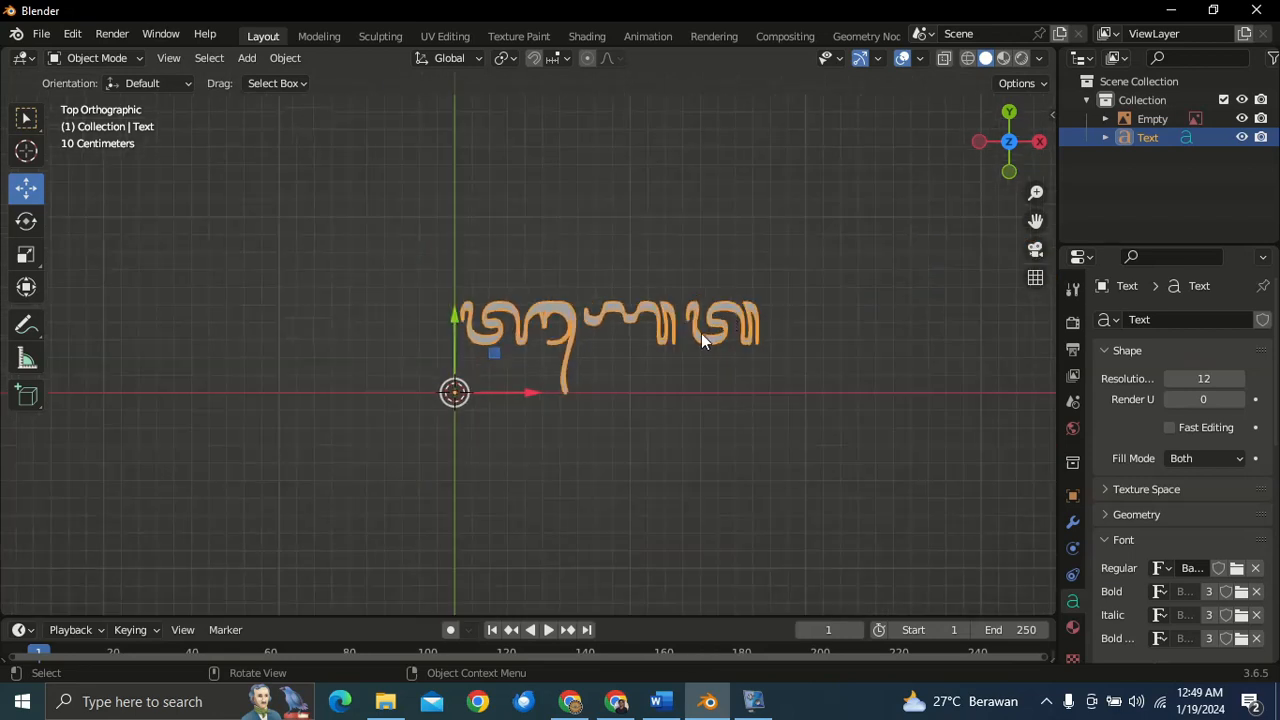
{"action": "key", "text": "Delete"}
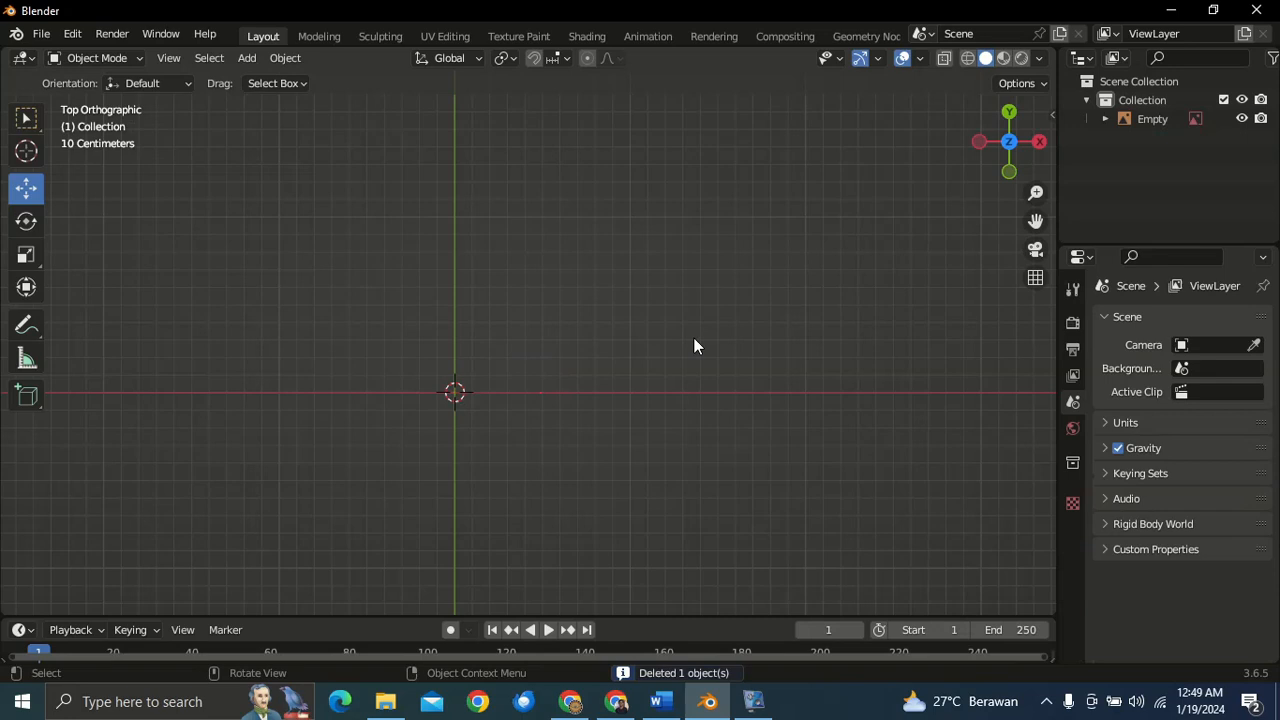
- Add a new text object and load its regular font from the bali_simbar folder in Downloads, listing the files with details
{"action": "key", "text": "shift+a"}
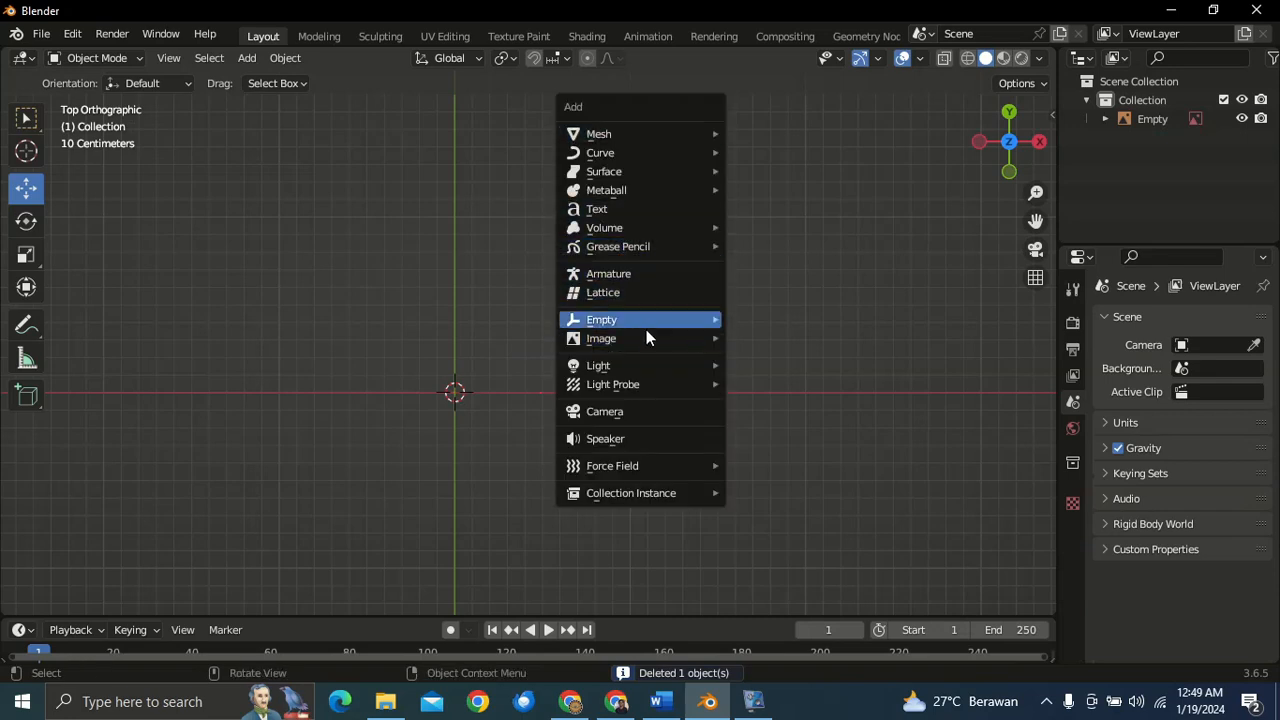
{"action": "left_click", "coordinate": [632, 206]}
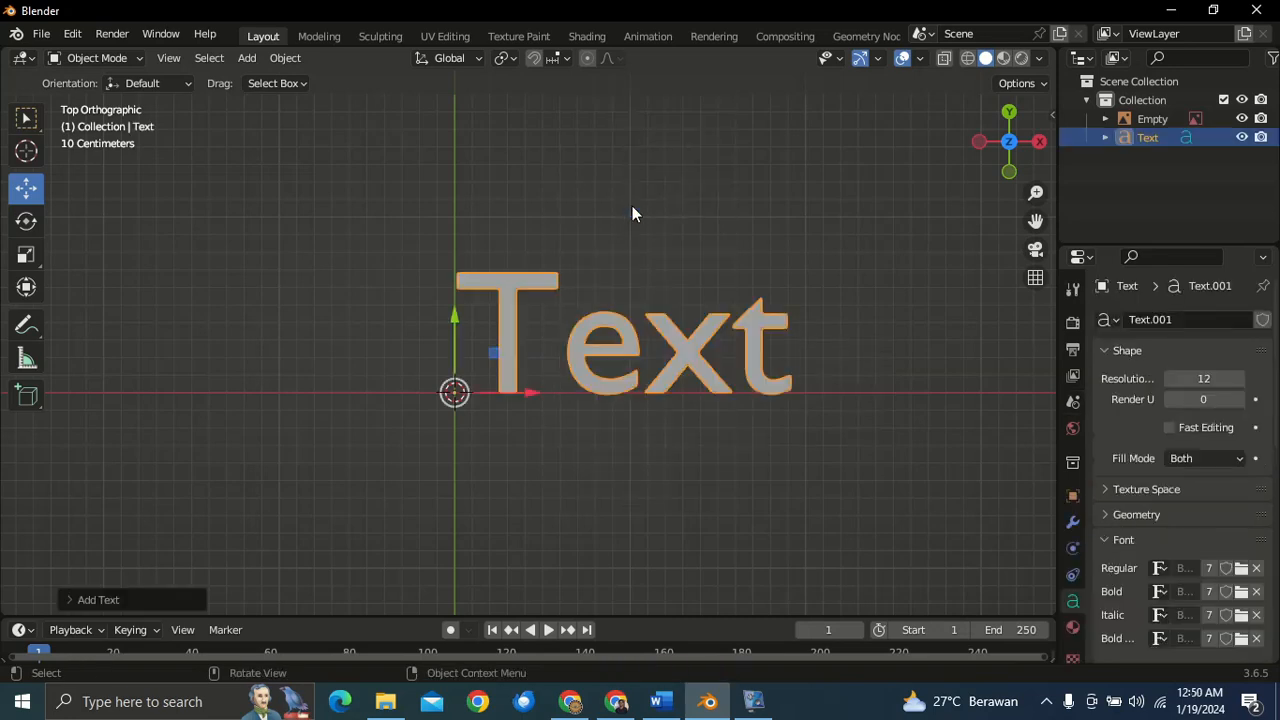
{"action": "left_click", "coordinate": [1241, 567]}
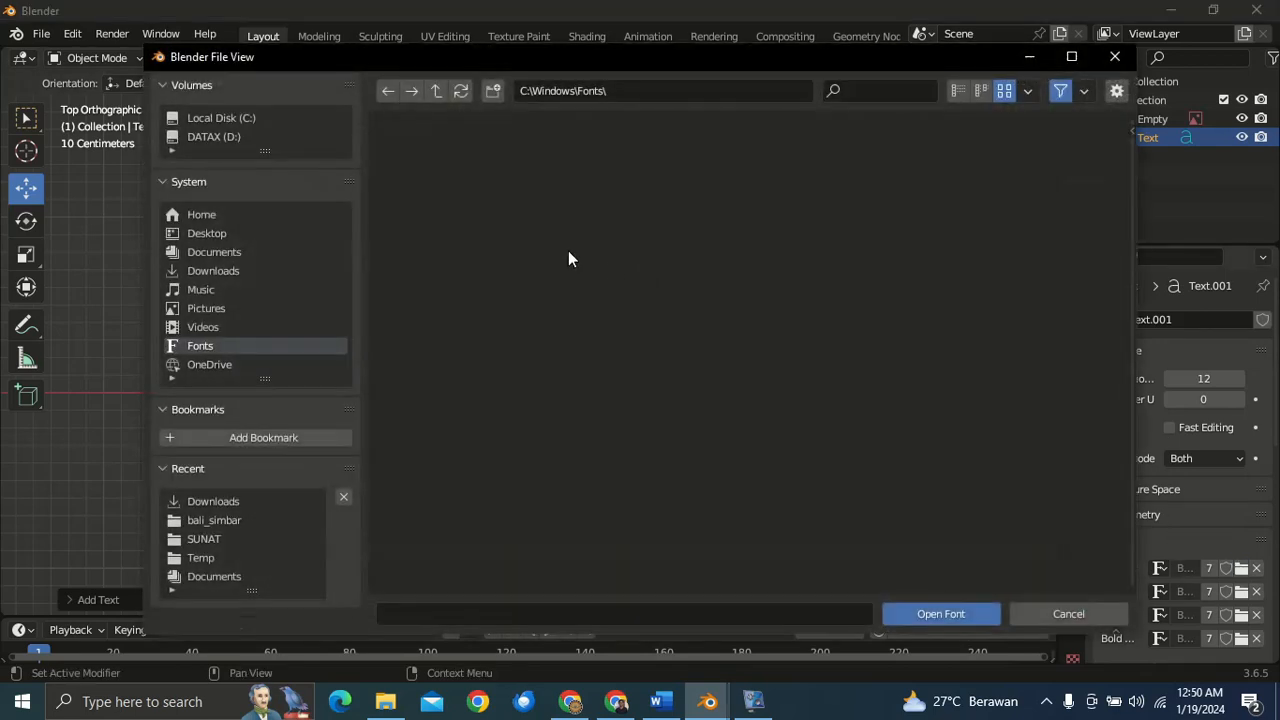
{"action": "left_click", "coordinate": [229, 274]}
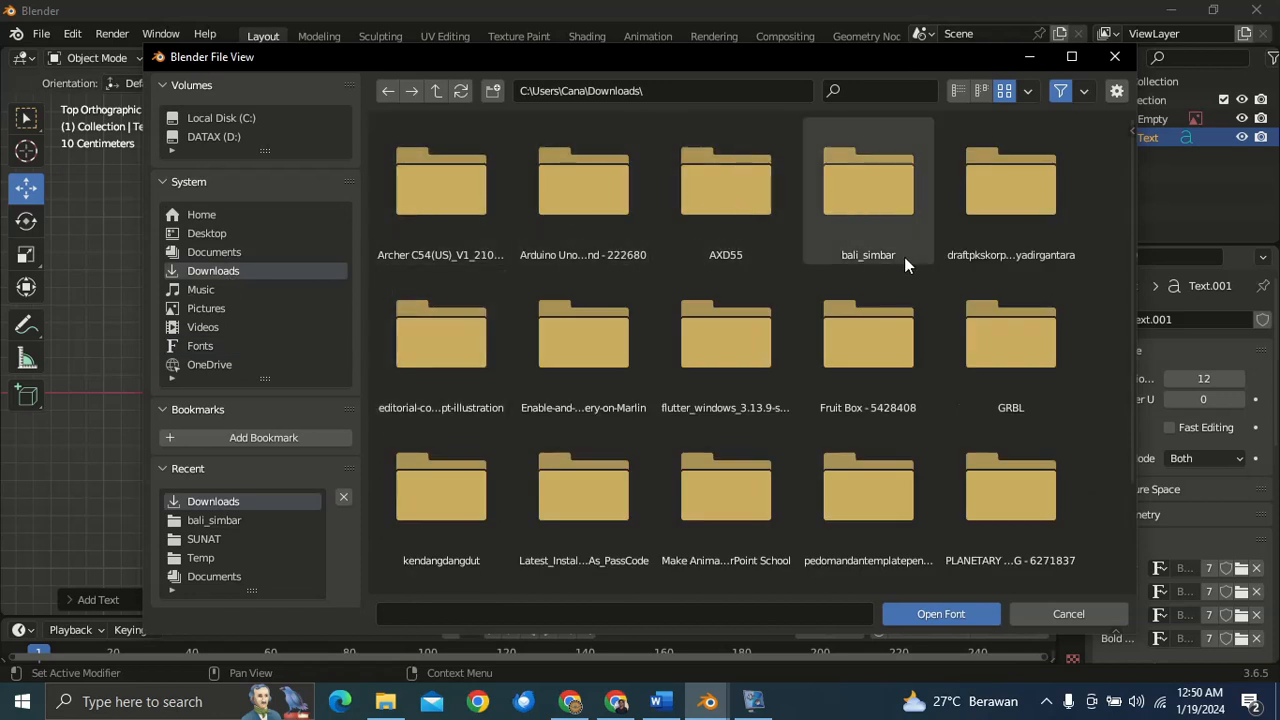
{"action": "left_click", "coordinate": [957, 92]}
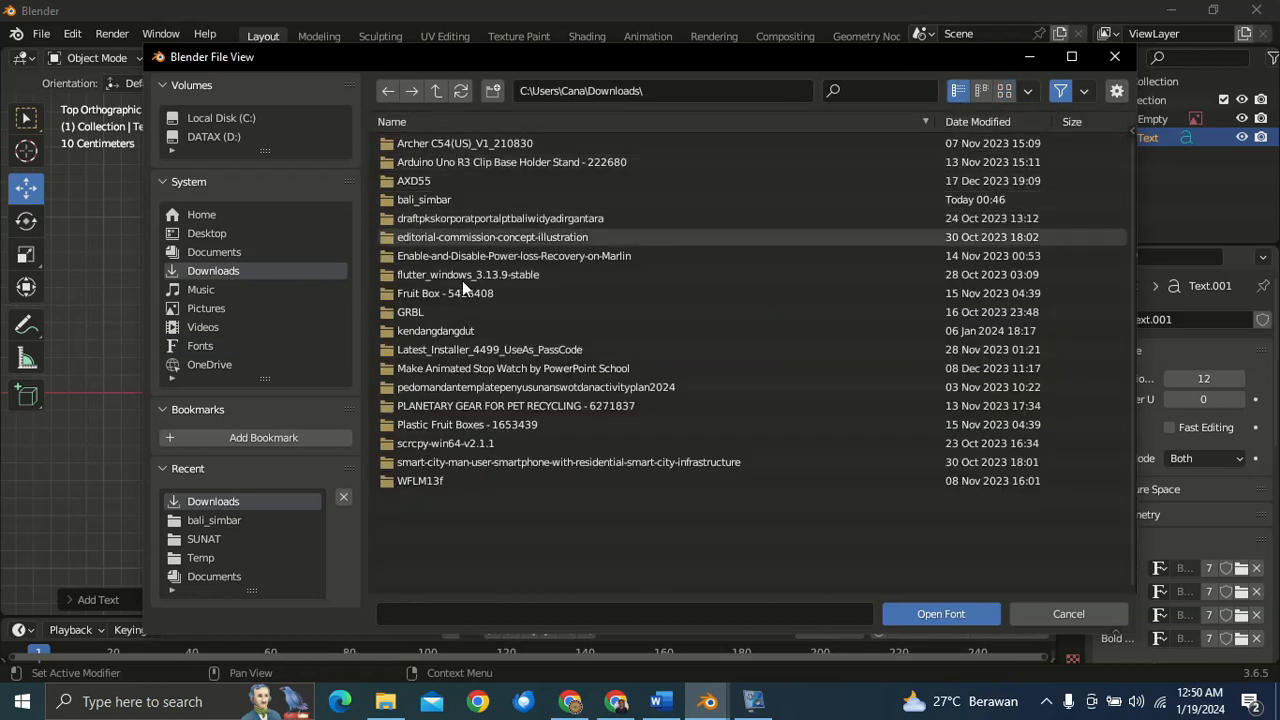
{"action": "double_click", "coordinate": [430, 199]}
{"action": "double_click", "coordinate": [425, 143]}
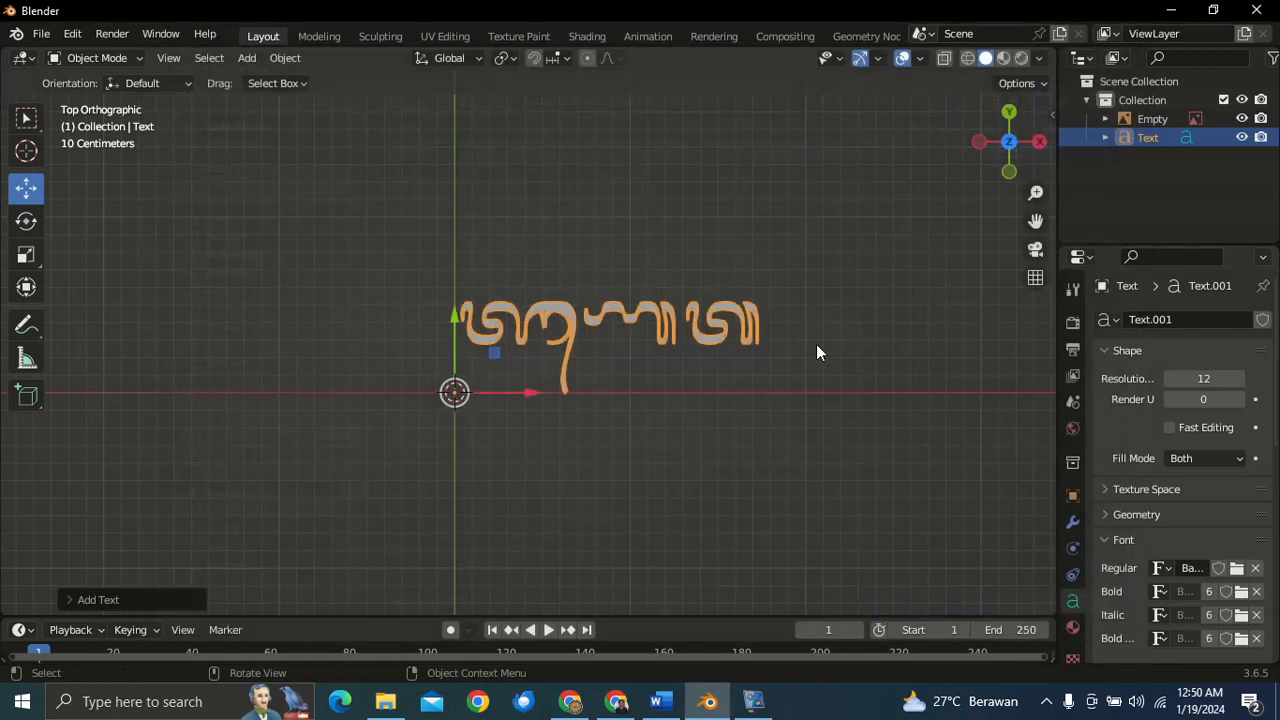
- Enter edit mode on the new text object and erase all of its default characters
{"action": "key", "text": "Tab"}
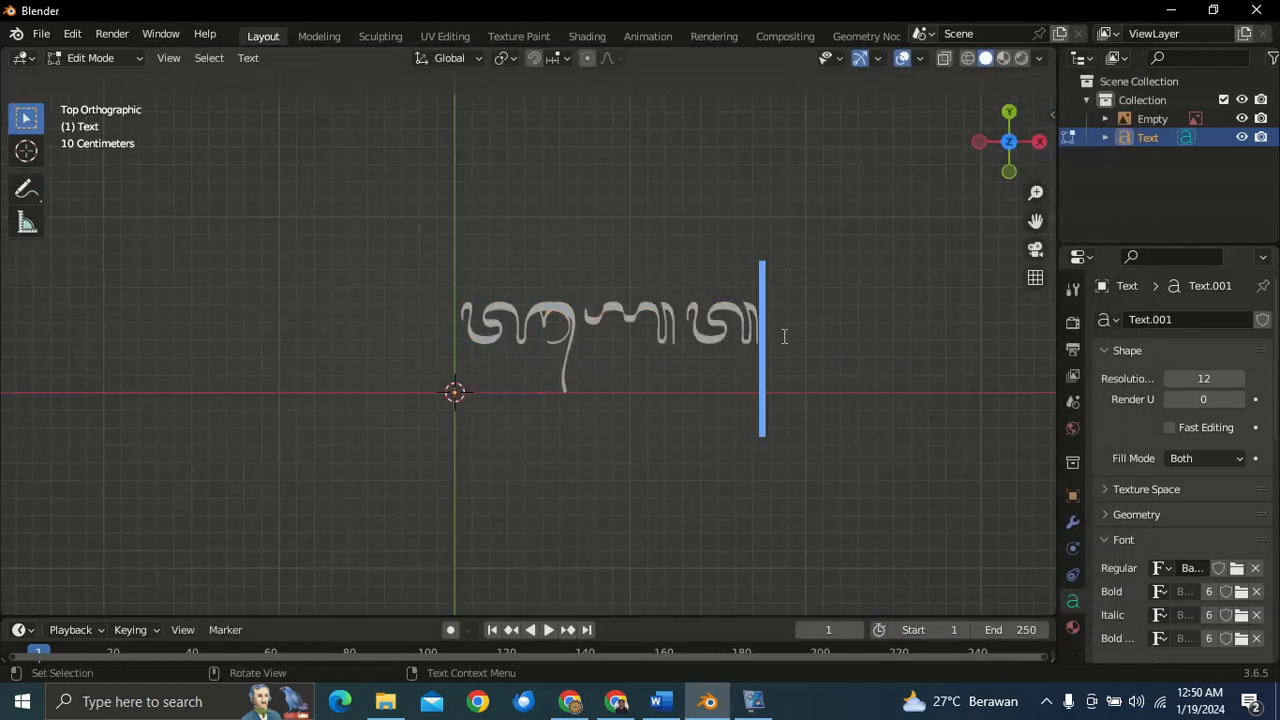
{"action": "key", "text": "BackSpace"}
{"action": "key", "text": "BackSpace"}
{"action": "key", "text": "BackSpace"}
{"action": "key", "text": "BackSpace"}
{"action": "key", "text": "BackSpace"}
{"action": "key", "text": "BackSpace"}
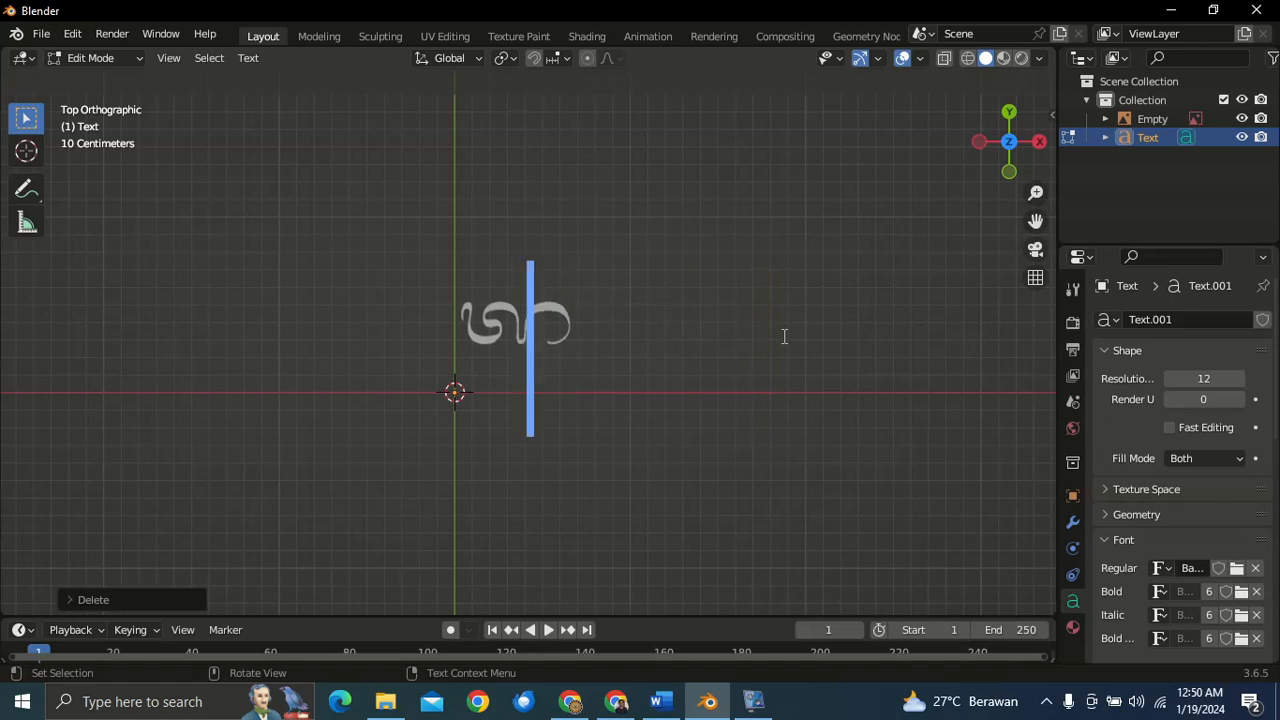
{"action": "key", "text": "BackSpace"}
{"action": "key", "text": "BackSpace"}
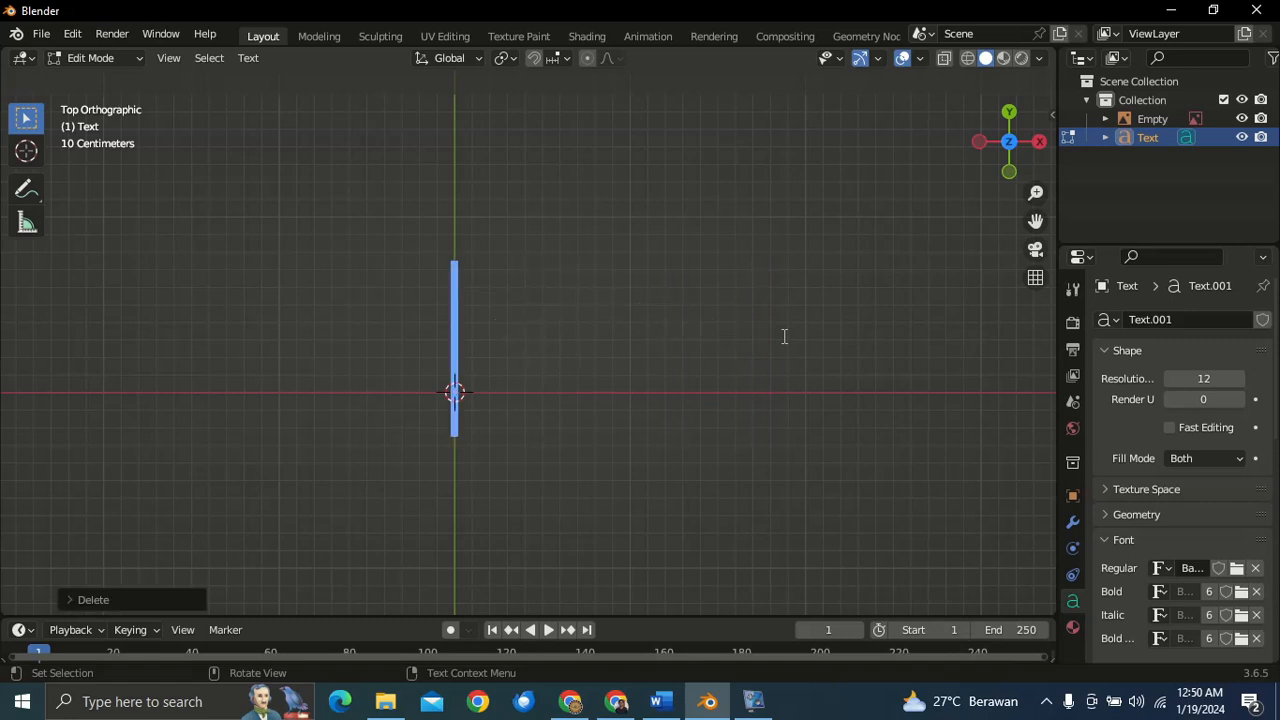
{"action": "scroll", "coordinate": [788, 333], "scroll_direction": "up", "scroll_amount": 1}
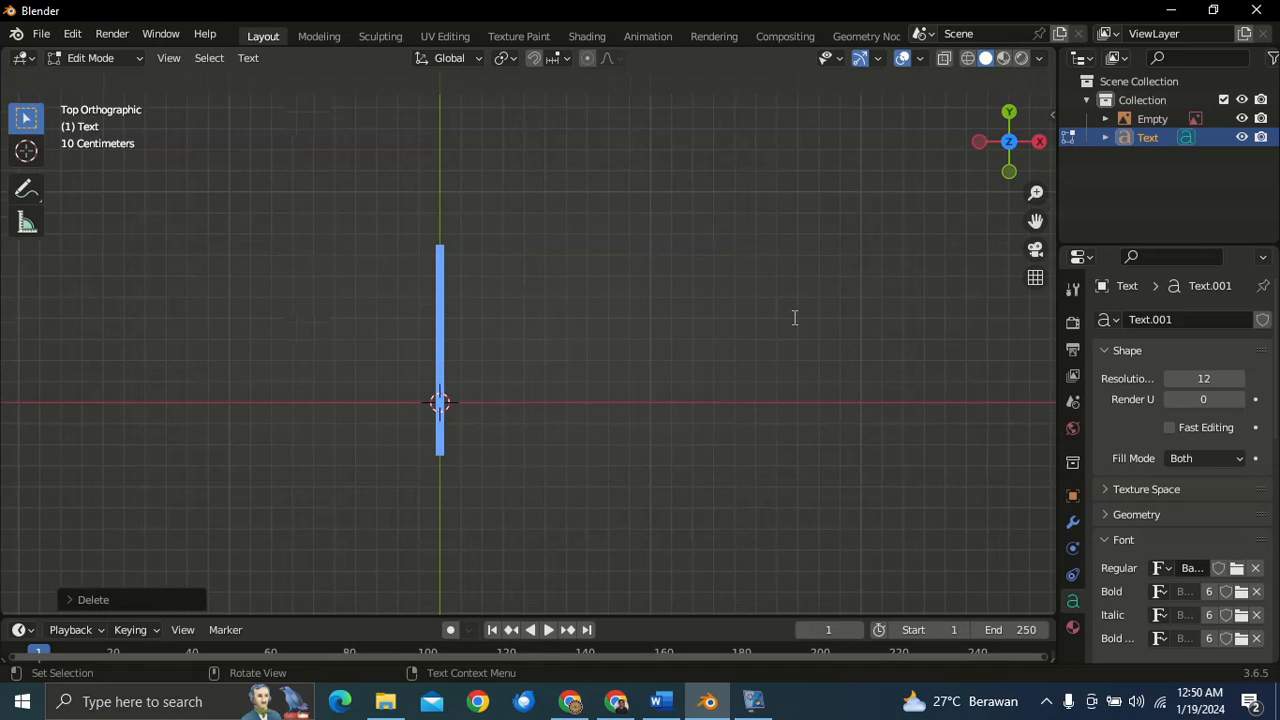
- Enter the Balinese letter ha as the text's first character, erasing the wrong characters tried before it
{"action": "type", "text": "ᬯ"}
{"action": "key", "text": "BackSpace"}
{"action": "type", "text": "A"}
{"action": "key", "text": "BackSpace"}
{"action": "type", "text": "ᬫ"}
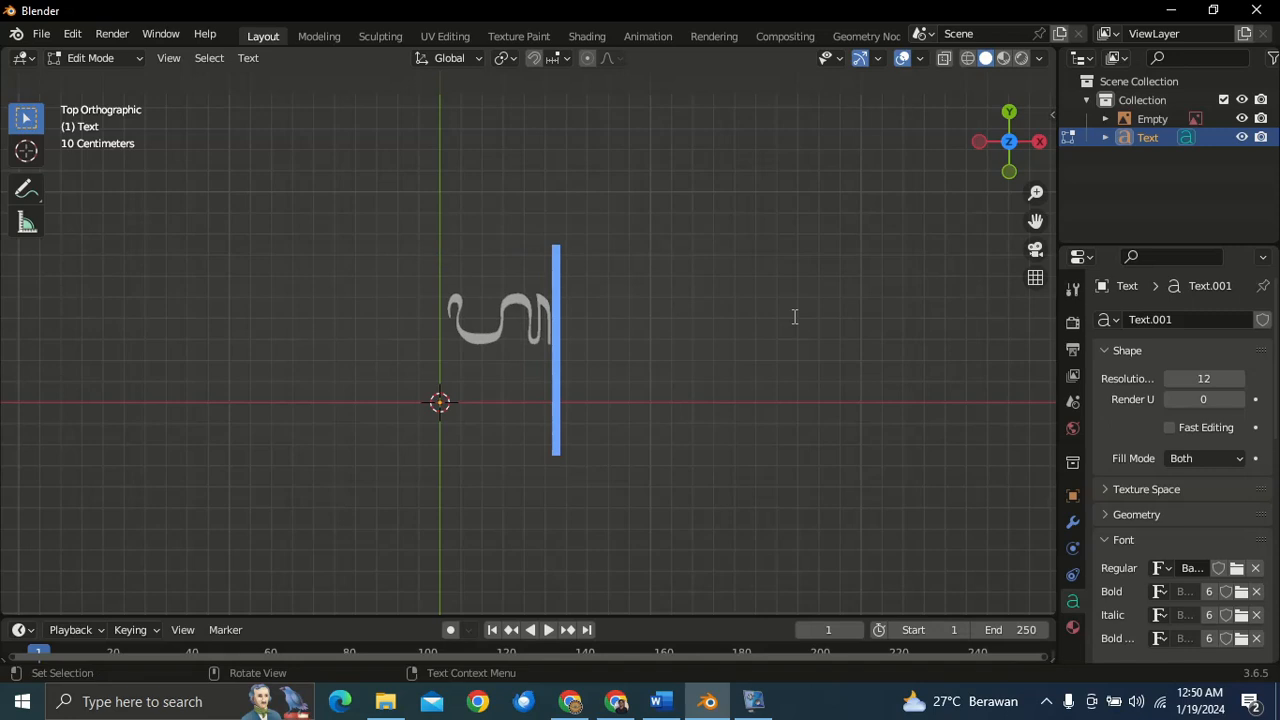
- Examine the Aksara Wianjana letters on the Aksara Bali chart image
{"action": "scroll", "coordinate": [575, 216], "scroll_direction": "down", "scroll_amount": 10}
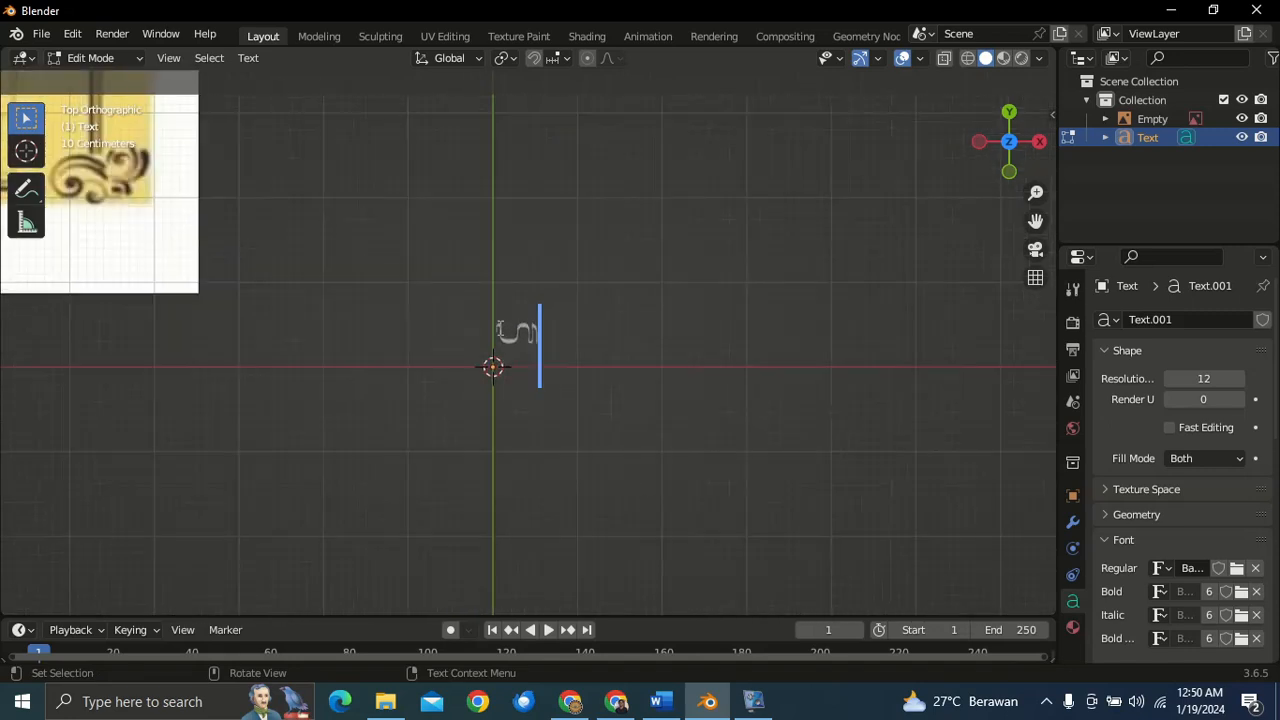
{"action": "scroll", "coordinate": [130, 180], "scroll_direction": "down", "scroll_amount": 3}
{"action": "middle_click_drag", "start_coordinate": [161, 197], "coordinate": [307, 302], "text": "shift"}
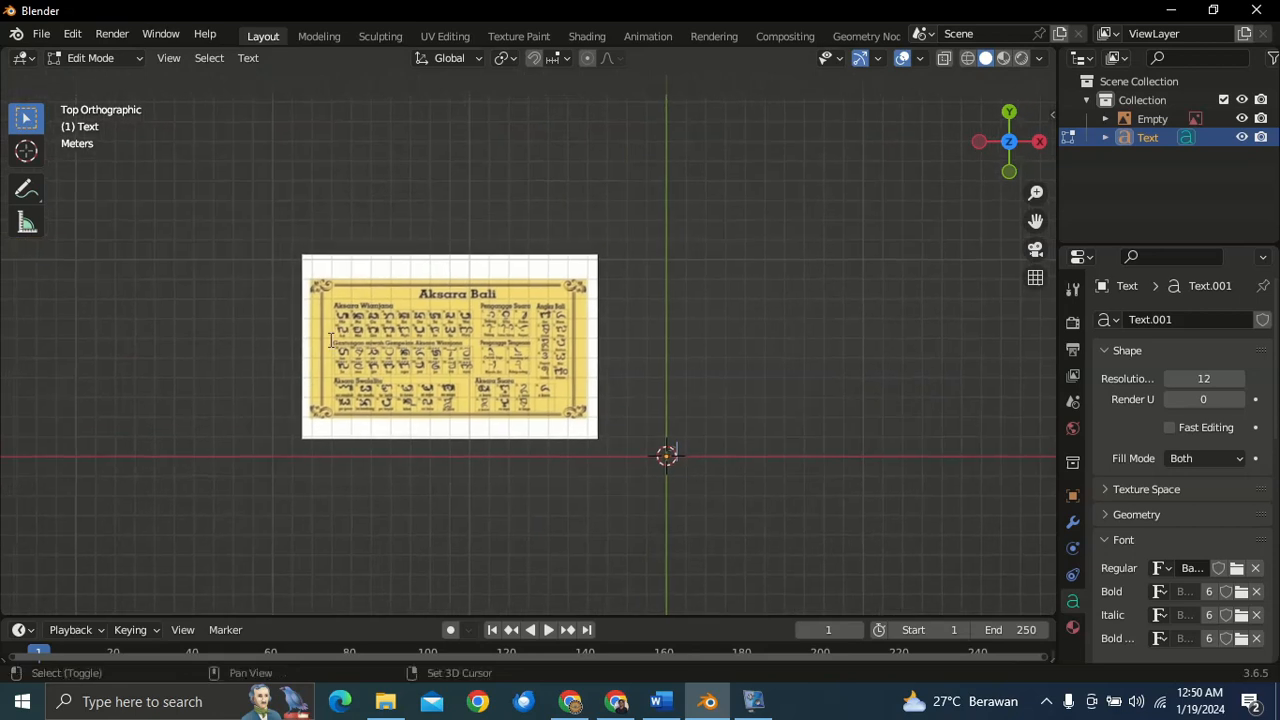
{"action": "scroll", "coordinate": [307, 302], "scroll_direction": "up", "scroll_amount": 6}
{"action": "scroll", "coordinate": [130, 263], "scroll_direction": "down", "scroll_amount": 2}
{"action": "middle_click_drag", "start_coordinate": [130, 263], "coordinate": [194, 265], "text": "shift"}
{"action": "scroll", "coordinate": [194, 265], "scroll_direction": "up", "scroll_amount": 3}
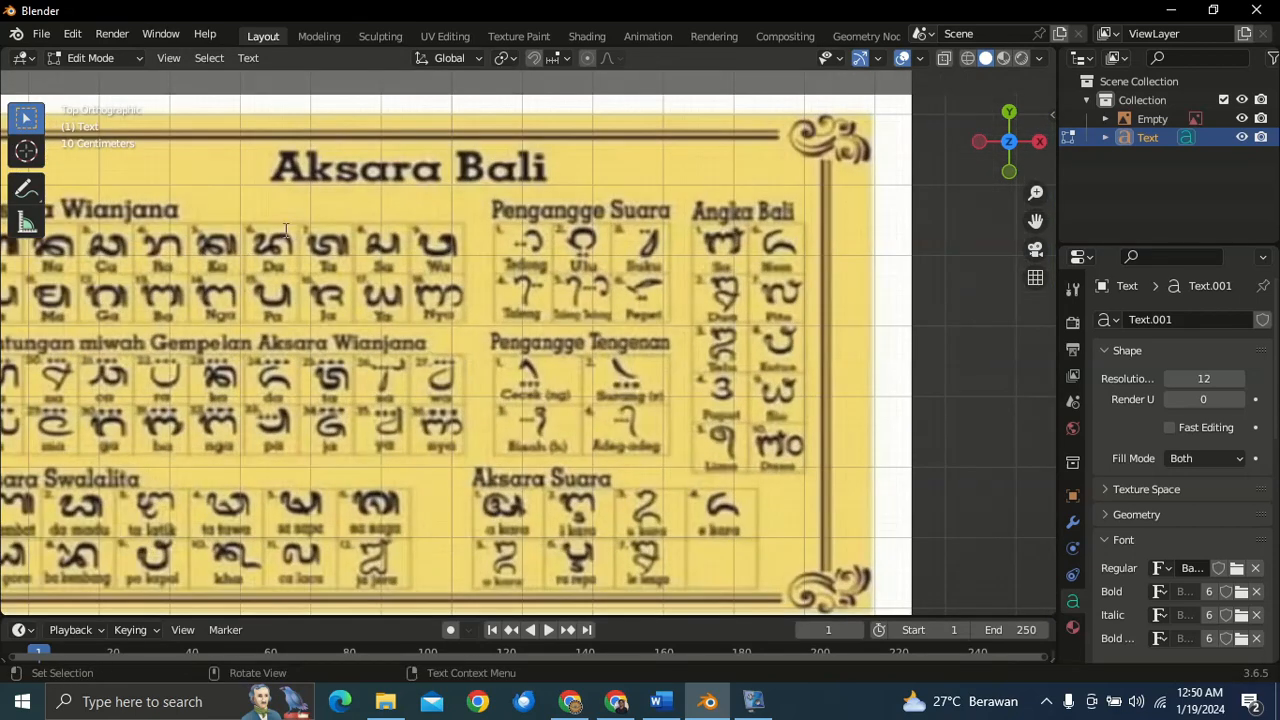
{"action": "scroll", "coordinate": [506, 247], "scroll_direction": "down", "scroll_amount": 3}
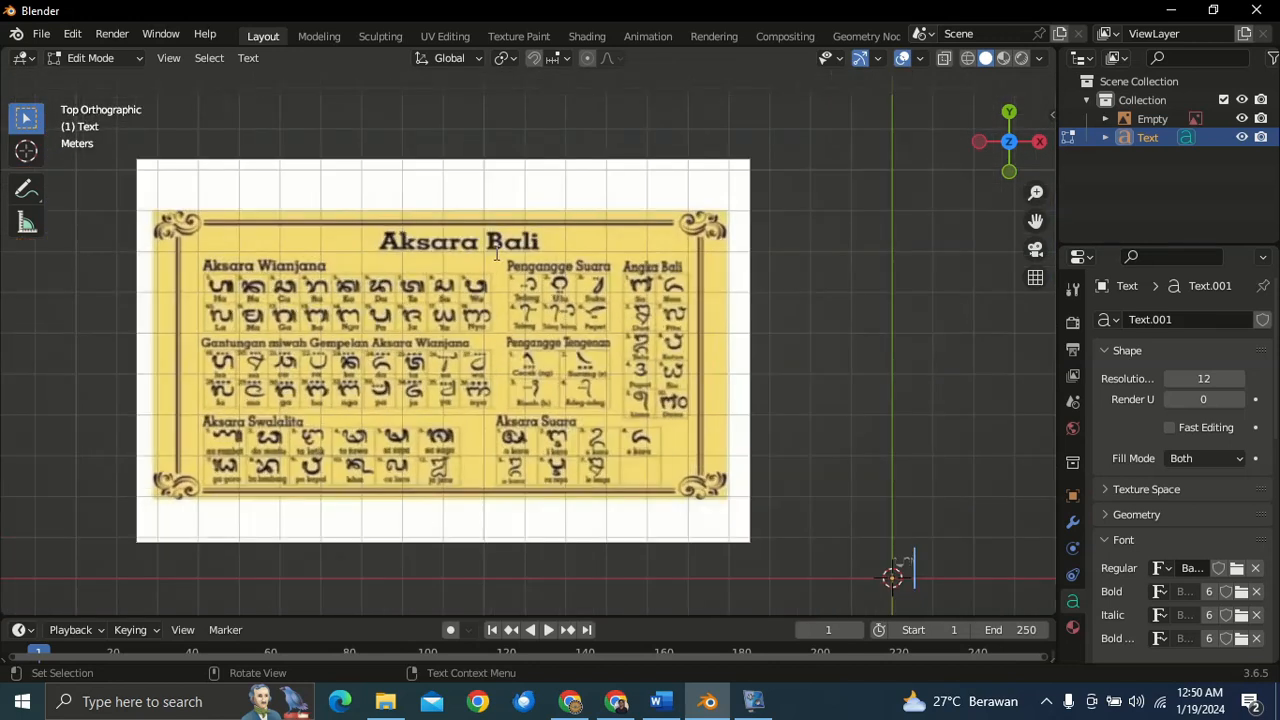
{"action": "scroll", "coordinate": [506, 247], "scroll_direction": "up", "scroll_amount": 3}
- Return to the text object at the world origin and examine its ha letter up close
{"action": "scroll", "coordinate": [148, 301], "scroll_direction": "down", "scroll_amount": 6}
{"action": "middle_click_drag", "start_coordinate": [759, 383], "coordinate": [400, 258], "text": "shift"}
{"action": "scroll", "coordinate": [363, 304], "scroll_direction": "up", "scroll_amount": 7}
{"action": "middle_click_drag", "start_coordinate": [363, 304], "coordinate": [410, 203], "text": "shift"}
{"action": "scroll", "coordinate": [580, 251], "scroll_direction": "up", "scroll_amount": 7}
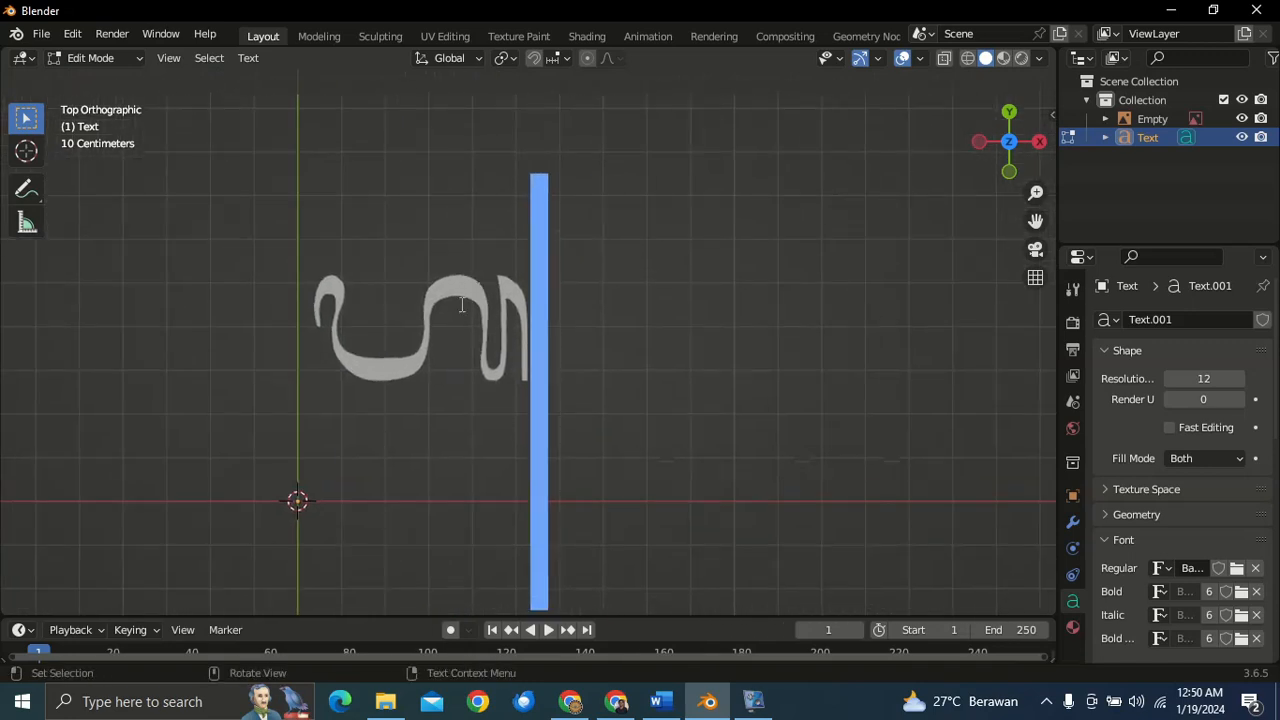
{"action": "scroll", "coordinate": [418, 285], "scroll_direction": "down", "scroll_amount": 5}
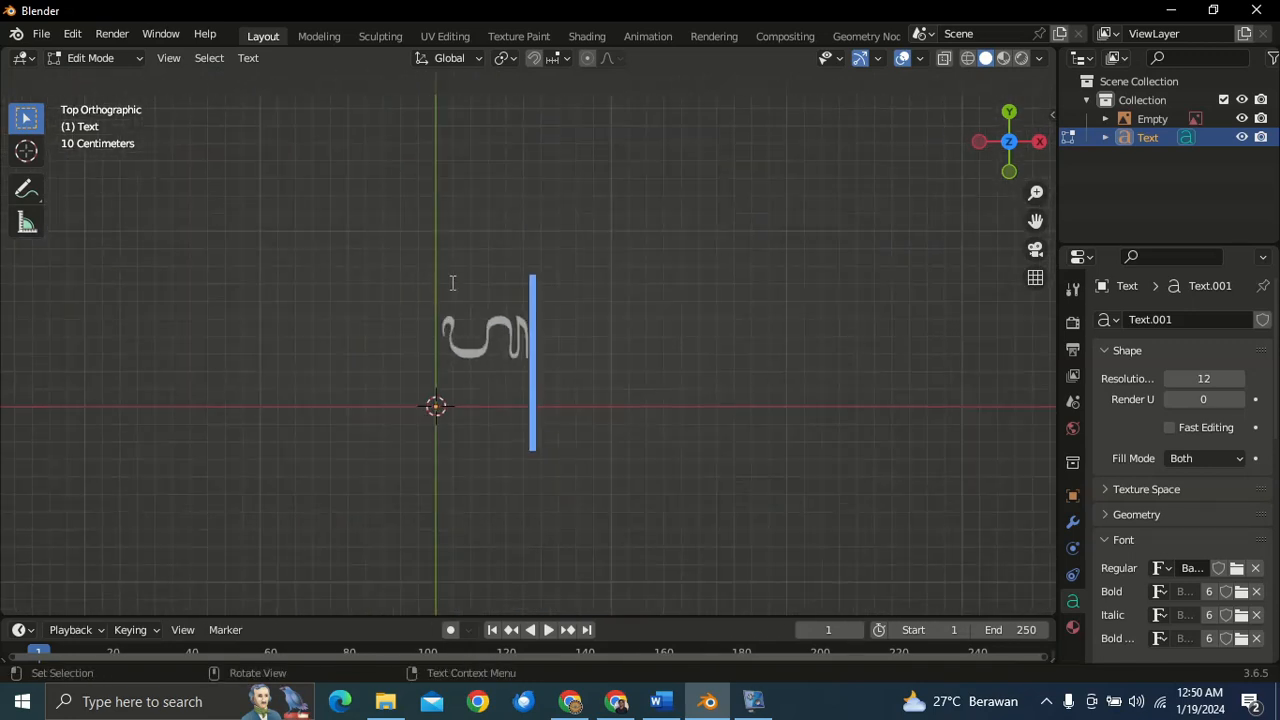
{"action": "scroll", "coordinate": [452, 284], "scroll_direction": "up", "scroll_amount": 3}
{"action": "scroll", "coordinate": [451, 280], "scroll_direction": "down", "scroll_amount": 1}
{"action": "scroll", "coordinate": [451, 280], "scroll_direction": "up", "scroll_amount": 2}
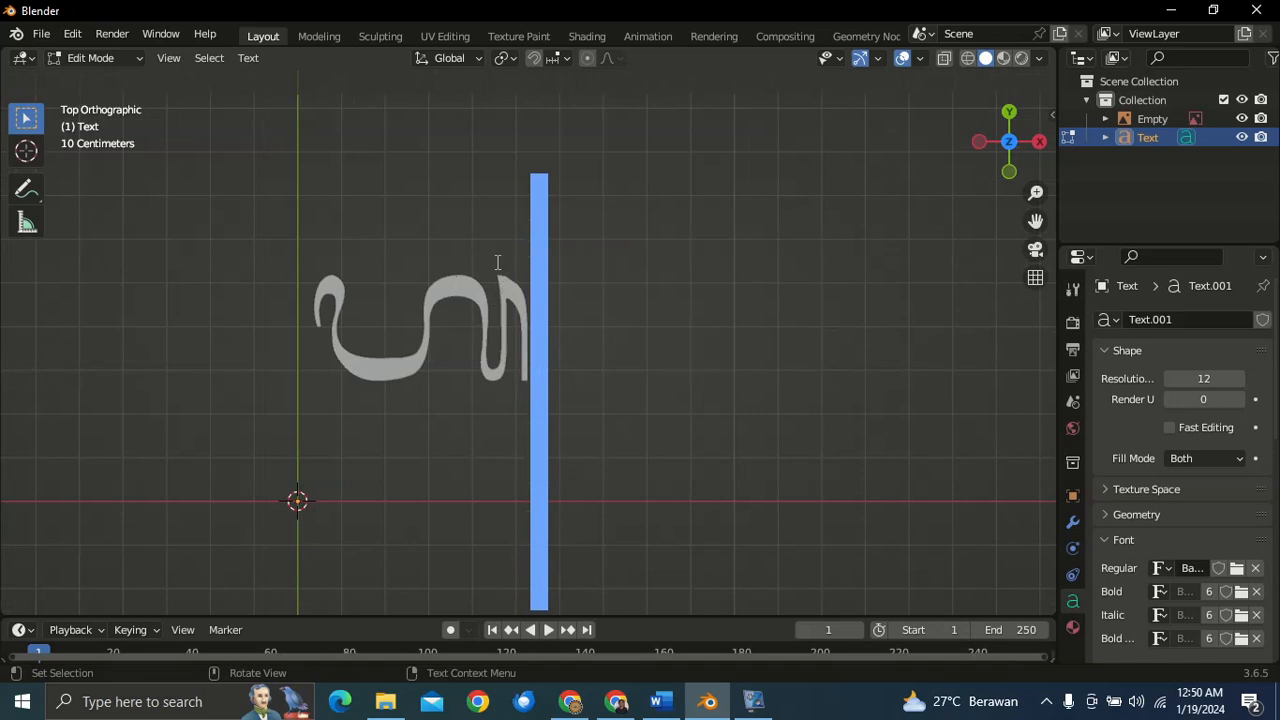
{"action": "scroll", "coordinate": [497, 261], "scroll_direction": "down", "scroll_amount": 1}
{"action": "scroll", "coordinate": [497, 261], "scroll_direction": "up", "scroll_amount": 1}
{"action": "scroll", "coordinate": [497, 261], "scroll_direction": "down", "scroll_amount": 1}
{"action": "scroll", "coordinate": [497, 261], "scroll_direction": "up", "scroll_amount": 2}
{"action": "scroll", "coordinate": [495, 263], "scroll_direction": "down", "scroll_amount": 3}
{"action": "scroll", "coordinate": [497, 263], "scroll_direction": "up", "scroll_amount": 1}
{"action": "mouse_move", "coordinate": [497, 263]}
{"action": "middle_mouse_down"}
{"action": "mouse_move", "coordinate": [507, 83]}
{"action": "mouse_move", "coordinate": [517, 277]}
{"action": "mouse_move", "coordinate": [500, 260]}
{"action": "middle_mouse_up"}
{"action": "scroll", "coordinate": [501, 260], "scroll_direction": "up", "scroll_amount": 2}
{"action": "scroll", "coordinate": [501, 260], "scroll_direction": "up", "scroll_amount": 1}
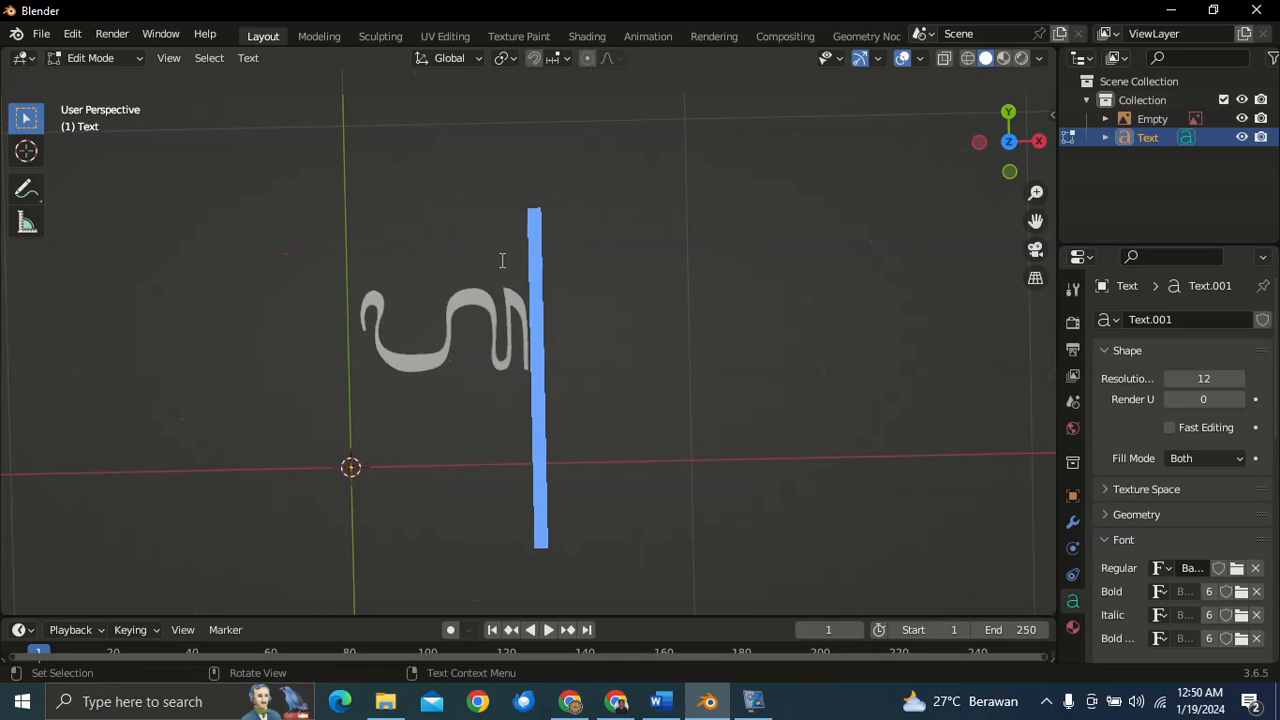
- Append the Balinese letters na, ca, ra and ka after ha in the text object
{"action": "type", "text": "n"}
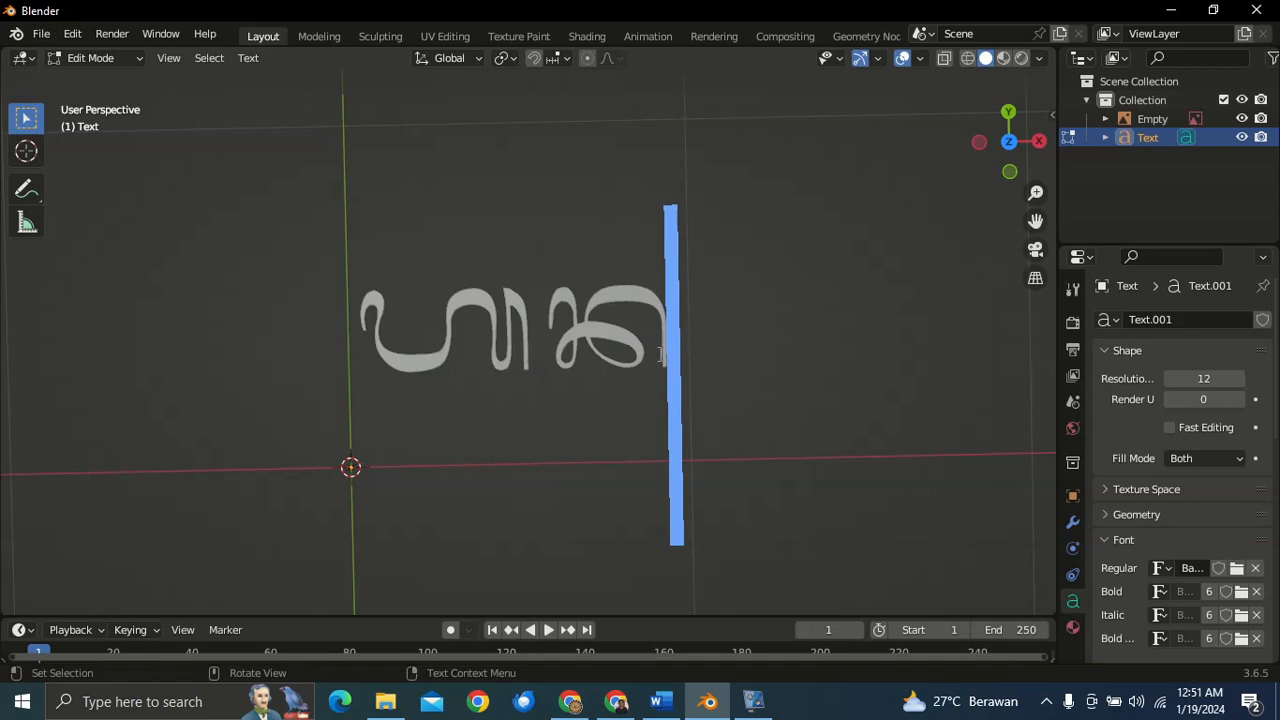
{"action": "type", "text": "c"}
{"action": "scroll", "coordinate": [643, 335], "scroll_direction": "down", "scroll_amount": 1}
{"action": "scroll", "coordinate": [643, 335], "scroll_direction": "up", "scroll_amount": 1}
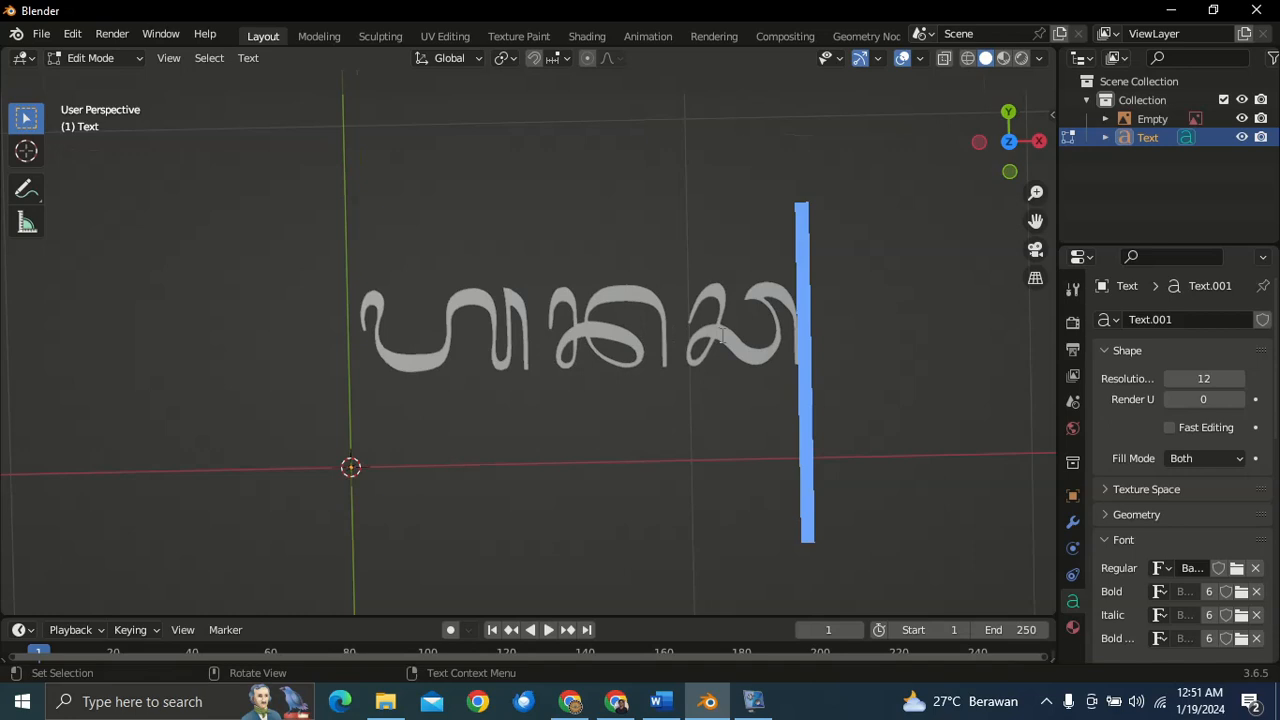
{"action": "type", "text": "r"}
{"action": "scroll", "coordinate": [723, 331], "scroll_direction": "down", "scroll_amount": 2}
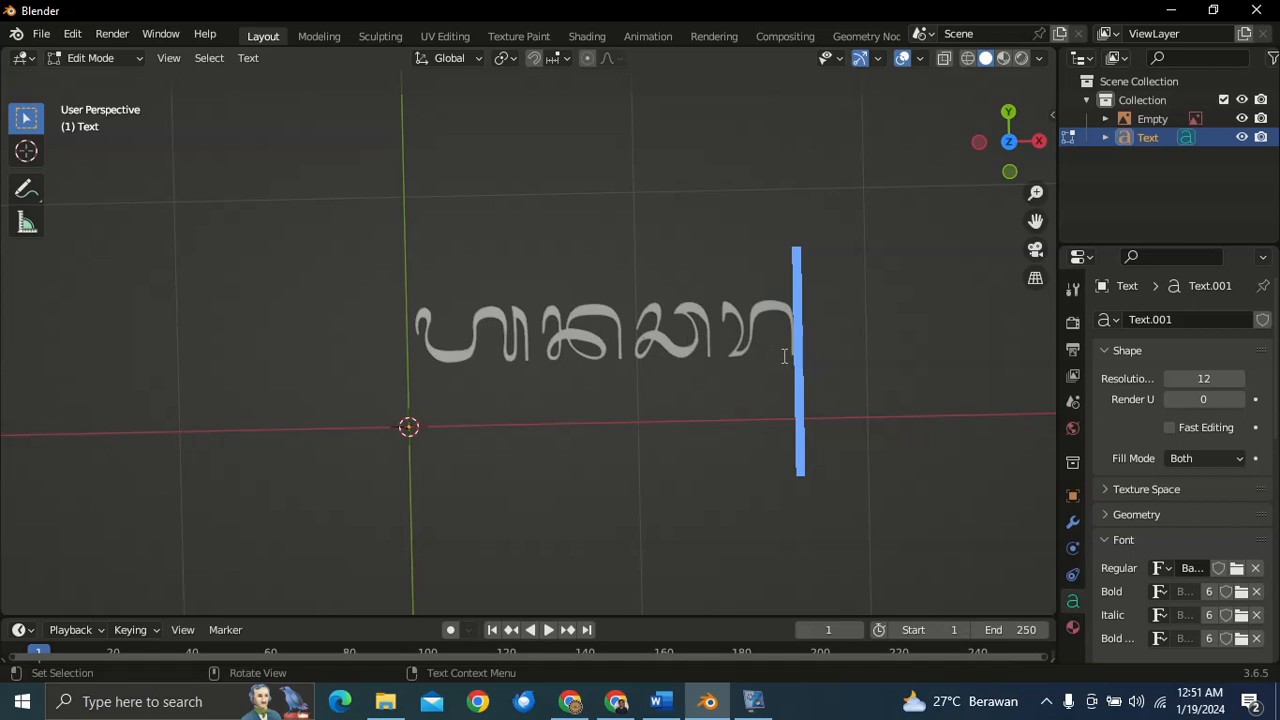
{"action": "type", "text": "d"}
{"action": "scroll", "coordinate": [860, 385], "scroll_direction": "down", "scroll_amount": 2}
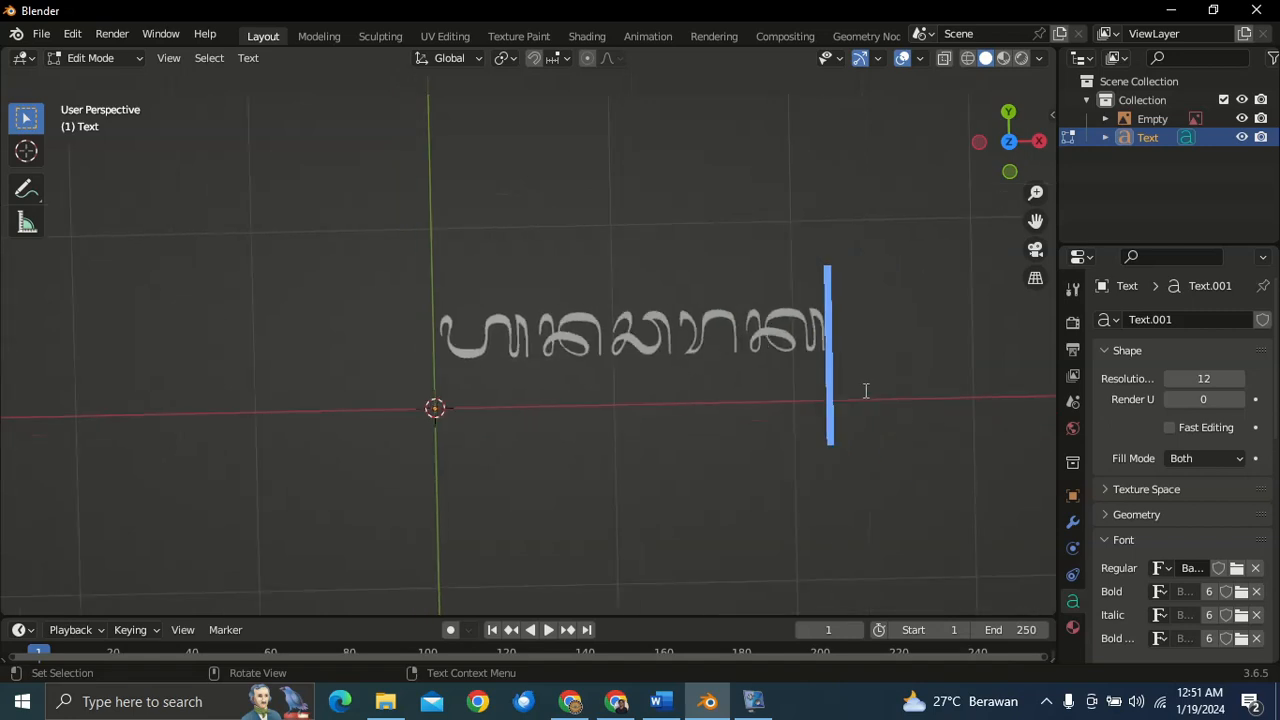
- Continue the row of Balinese letters with da, ta, sa and wa
{"action": "scroll", "coordinate": [866, 390], "scroll_direction": "up", "scroll_amount": 1}
{"action": "type", "text": "d"}
{"action": "scroll", "coordinate": [866, 383], "scroll_direction": "down", "scroll_amount": 2}
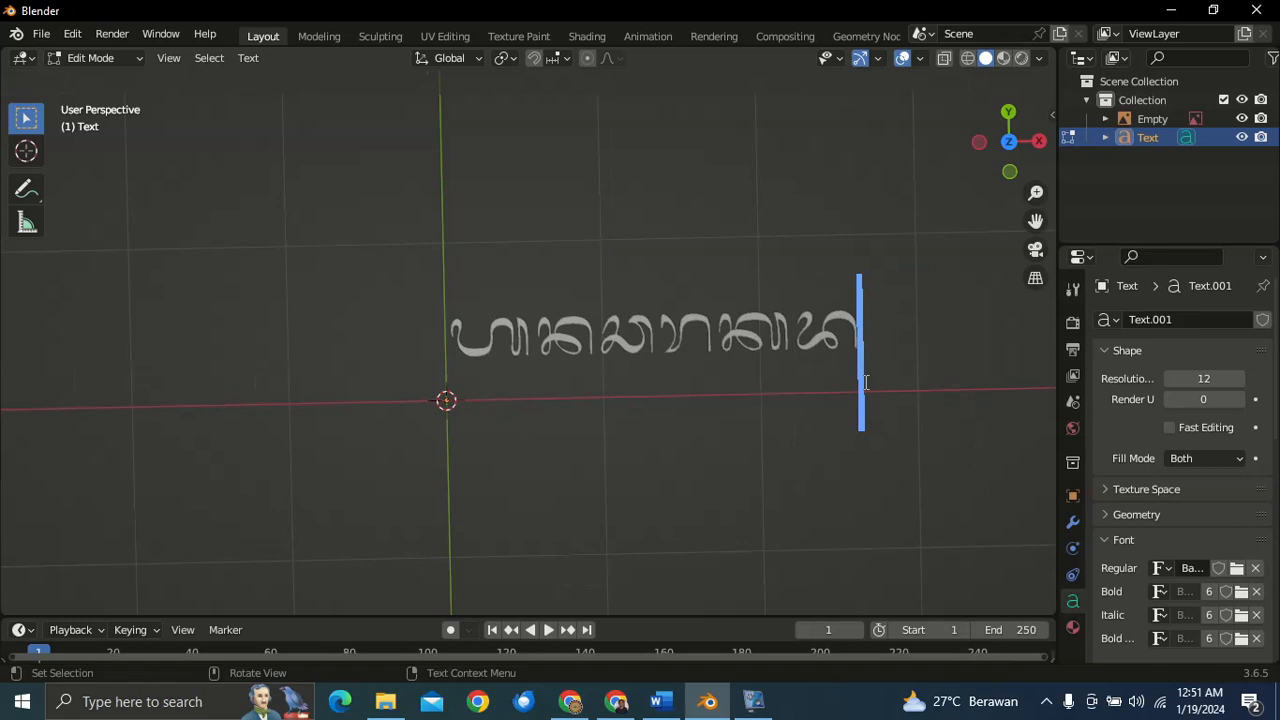
{"action": "type", "text": "d"}
{"action": "scroll", "coordinate": [866, 372], "scroll_direction": "down", "scroll_amount": 1}
{"action": "scroll", "coordinate": [864, 372], "scroll_direction": "up", "scroll_amount": 1}
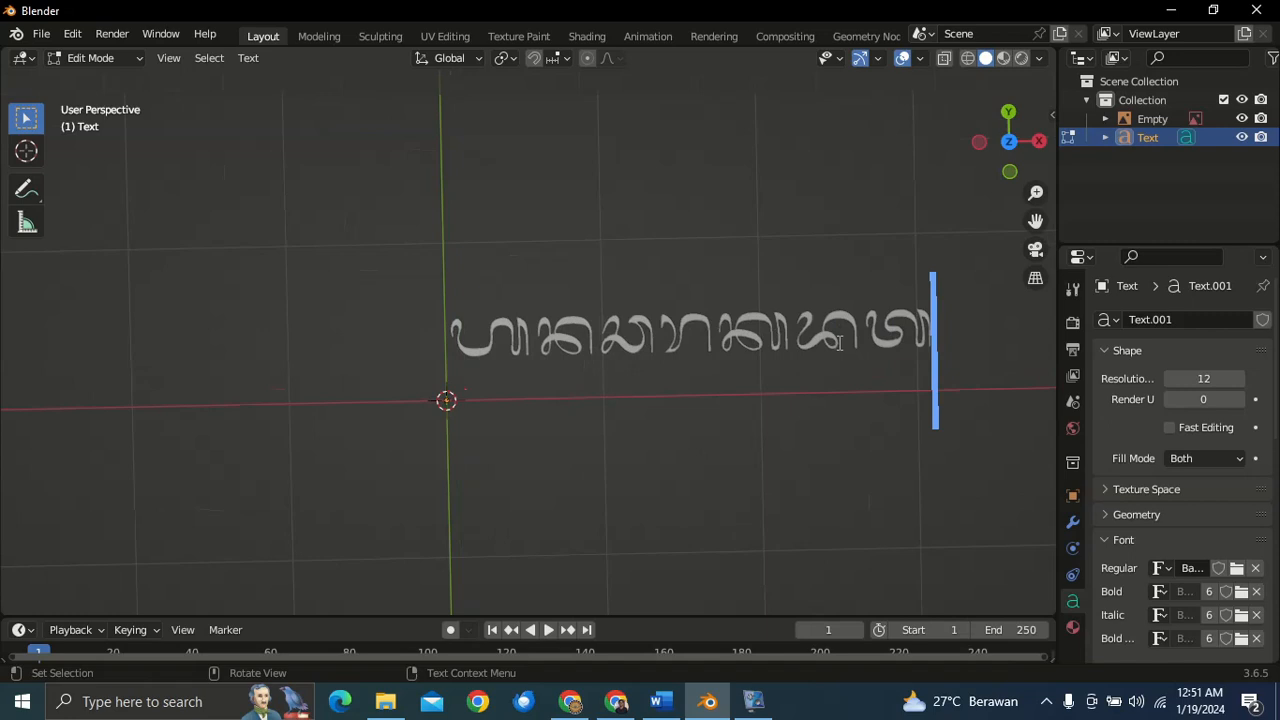
{"action": "type", "text": "s"}
{"action": "scroll", "coordinate": [840, 343], "scroll_direction": "down", "scroll_amount": 3}
{"action": "scroll", "coordinate": [840, 343], "scroll_direction": "up", "scroll_amount": 2}
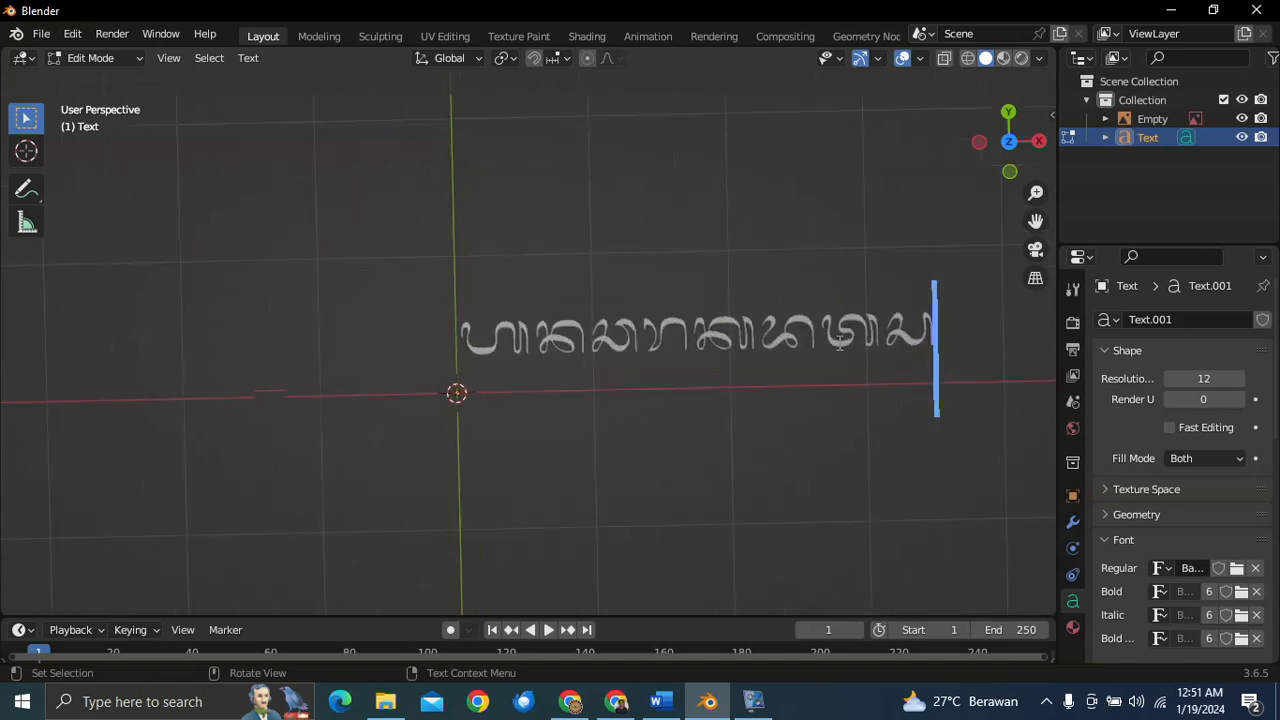
{"action": "type", "text": "m"}
{"action": "scroll", "coordinate": [840, 343], "scroll_direction": "down", "scroll_amount": 2}
{"action": "scroll", "coordinate": [840, 343], "scroll_direction": "up", "scroll_amount": 2}
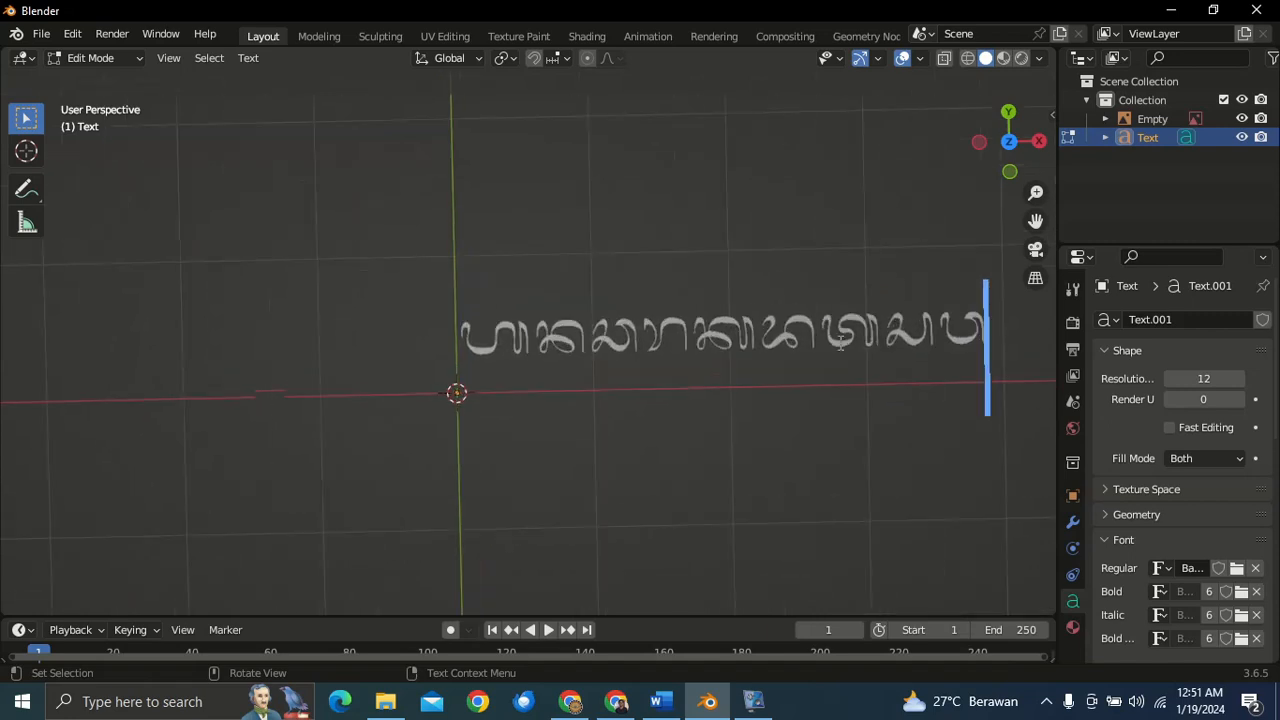
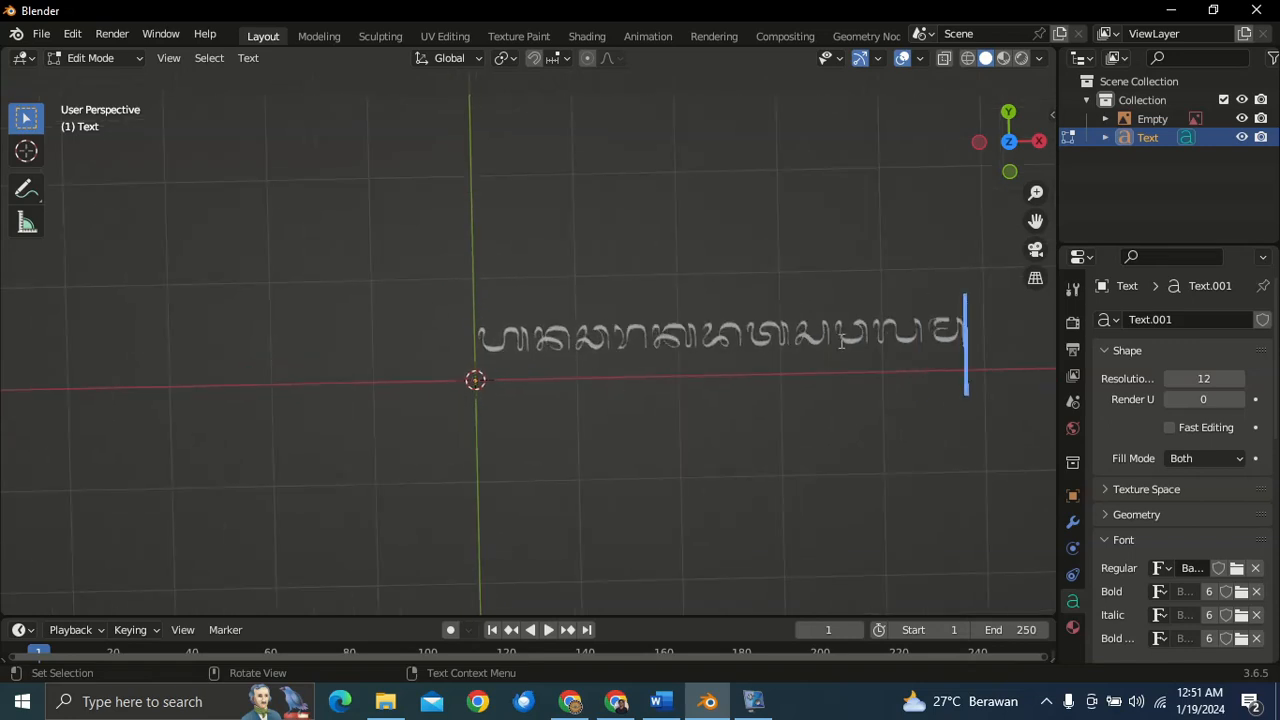
- Add the Balinese letters la, ma, ga and ba to the end of the row
{"action": "middle_click_drag", "start_coordinate": [840, 349], "coordinate": [699, 348], "text": "shift"}
{"action": "type", "text": "n"}
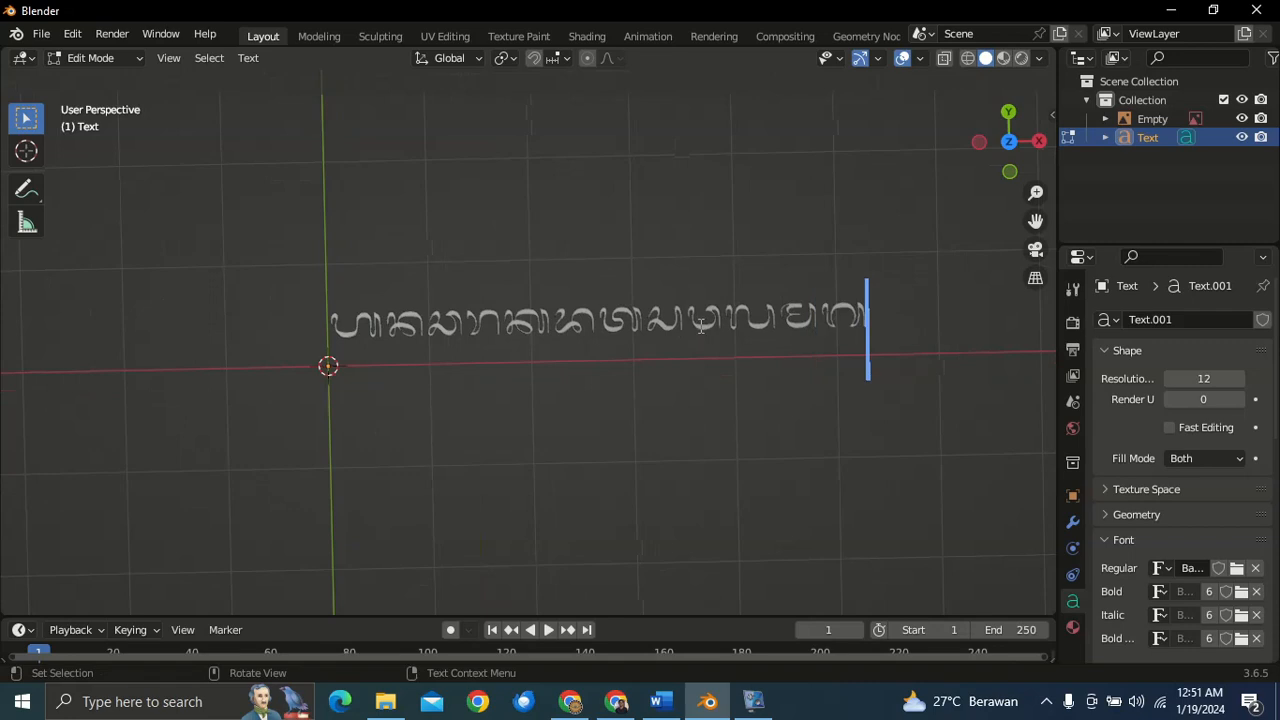
{"action": "type", "text": "m"}
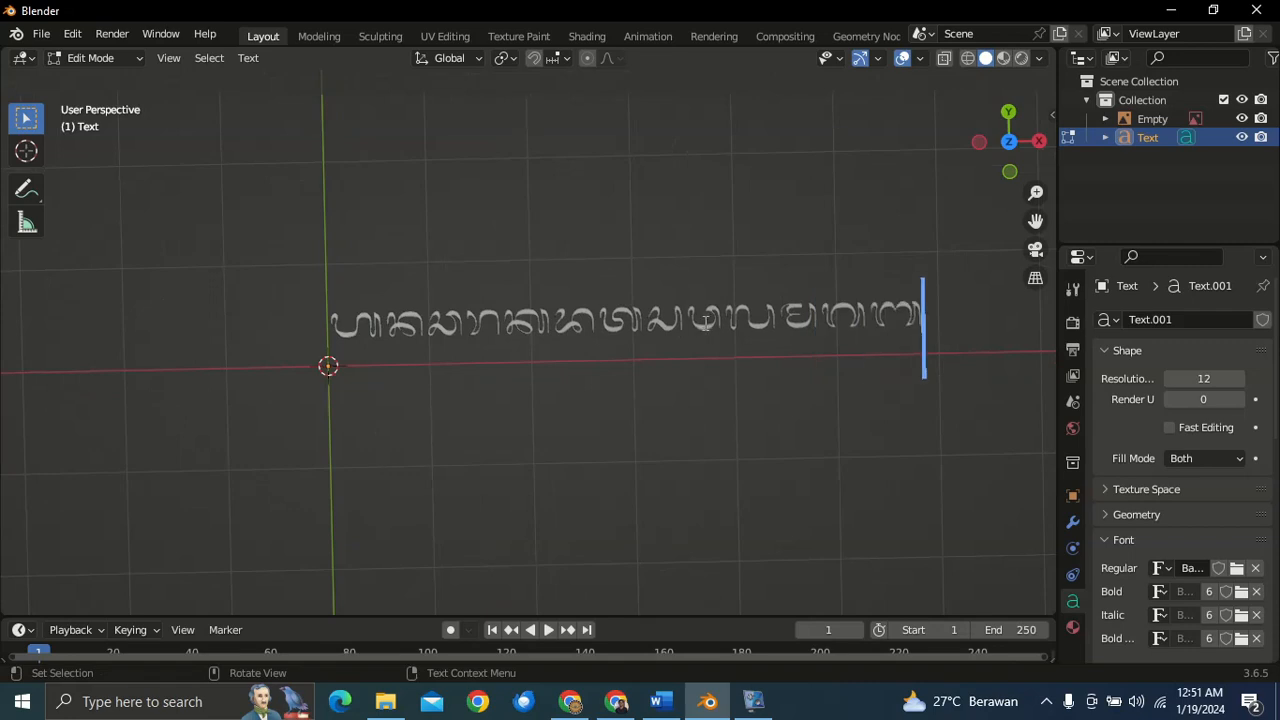
- Try the characters \ and gn for the nga letter after ba, and erase them again
{"action": "type", "text": "\\"}
{"action": "key", "text": "BackSpace"}
{"action": "type", "text": "gn"}
{"action": "key", "text": "BackSpace"}
{"action": "key", "text": "BackSpace"}
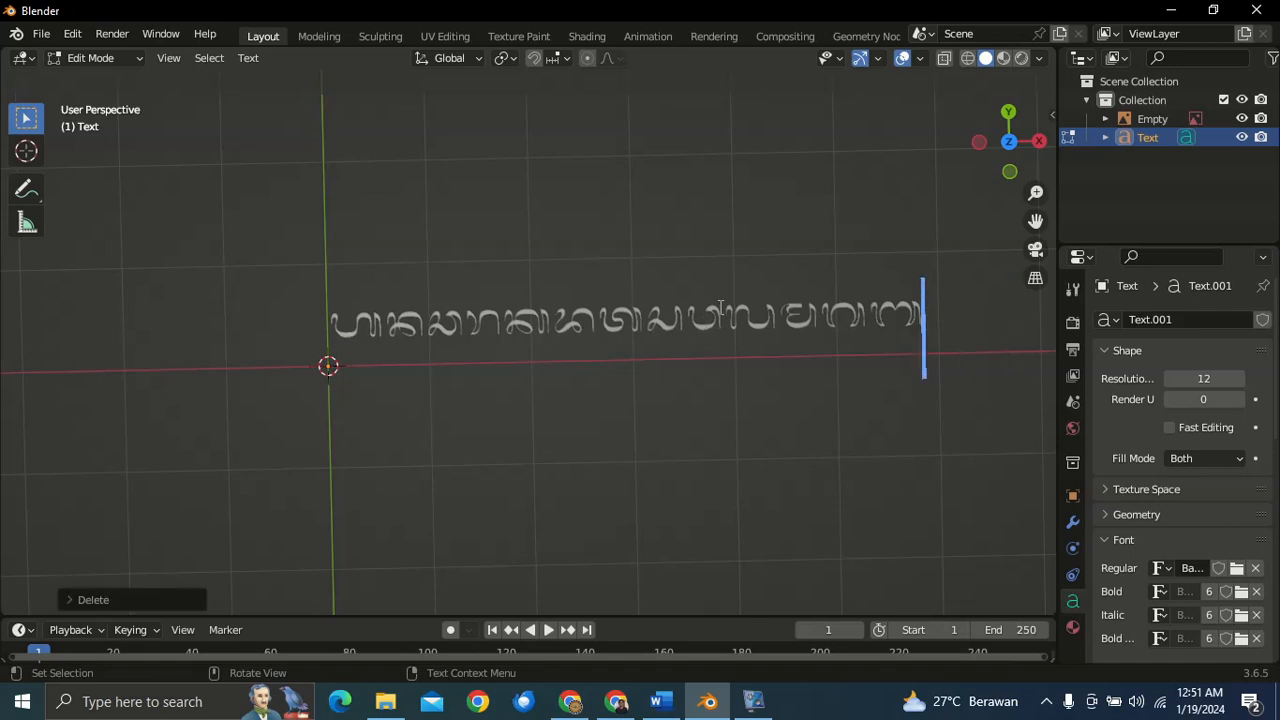
- Review the area beside the text and the typed row of letters from ha to ba
{"action": "scroll", "coordinate": [324, 352], "scroll_direction": "down", "scroll_amount": 2}
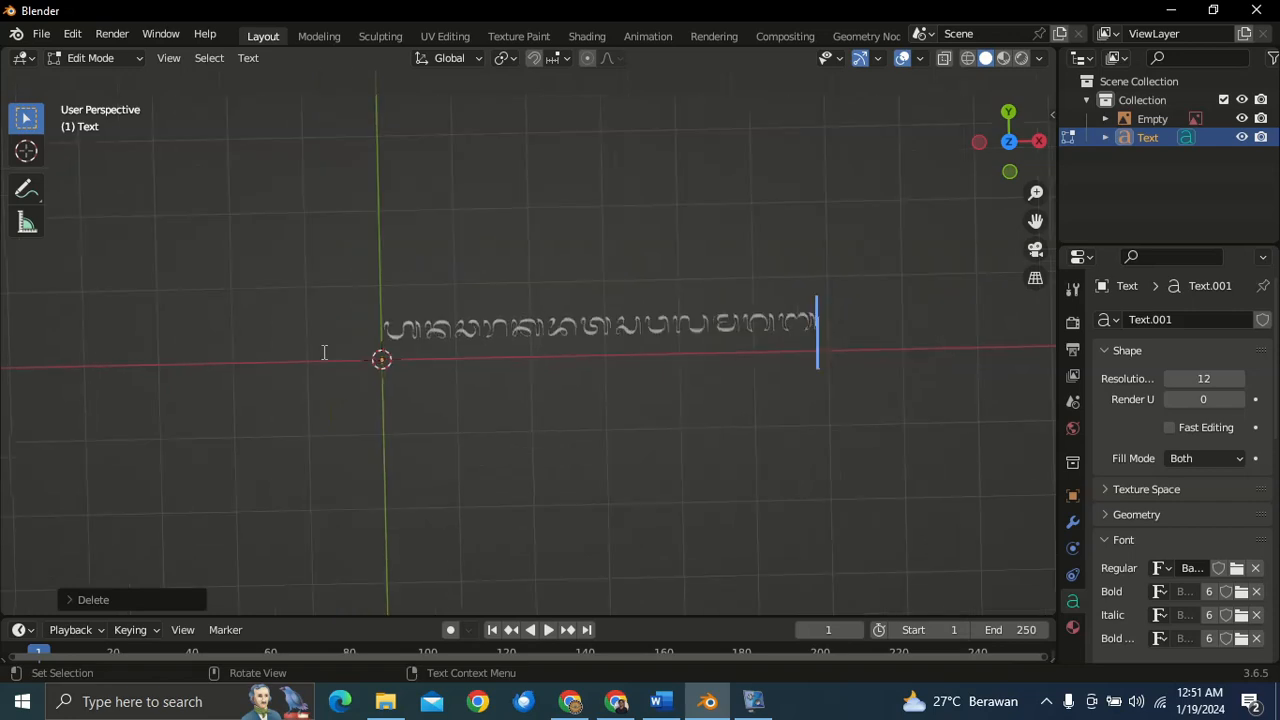
{"action": "middle_click_drag", "start_coordinate": [326, 354], "coordinate": [690, 392], "text": "shift"}
{"action": "middle_click_drag", "start_coordinate": [284, 320], "coordinate": [315, 354]}
{"action": "scroll", "coordinate": [209, 354], "scroll_direction": "up", "scroll_amount": 4}
{"action": "middle_click_drag", "start_coordinate": [209, 354], "coordinate": [740, 154], "text": "shift"}
{"action": "scroll", "coordinate": [697, 194], "scroll_direction": "up", "scroll_amount": 5}
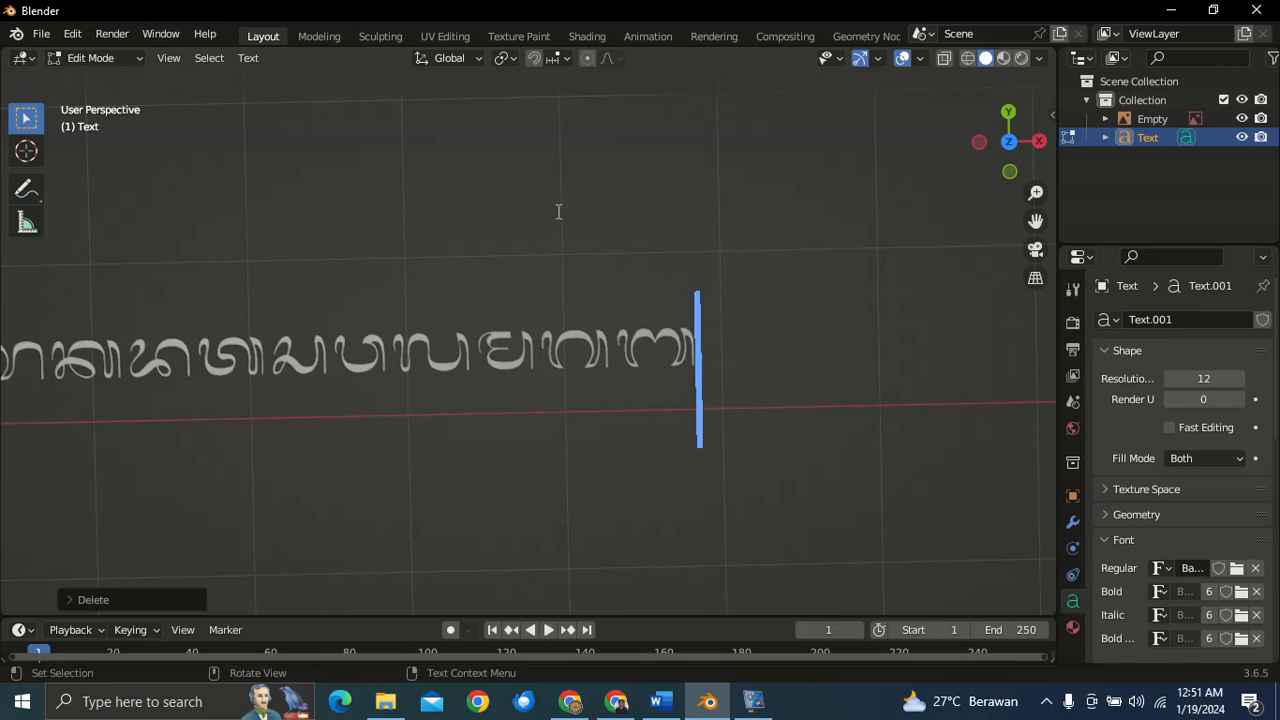
{"action": "middle_click_drag", "start_coordinate": [440, 223], "coordinate": [760, 189], "text": "shift"}
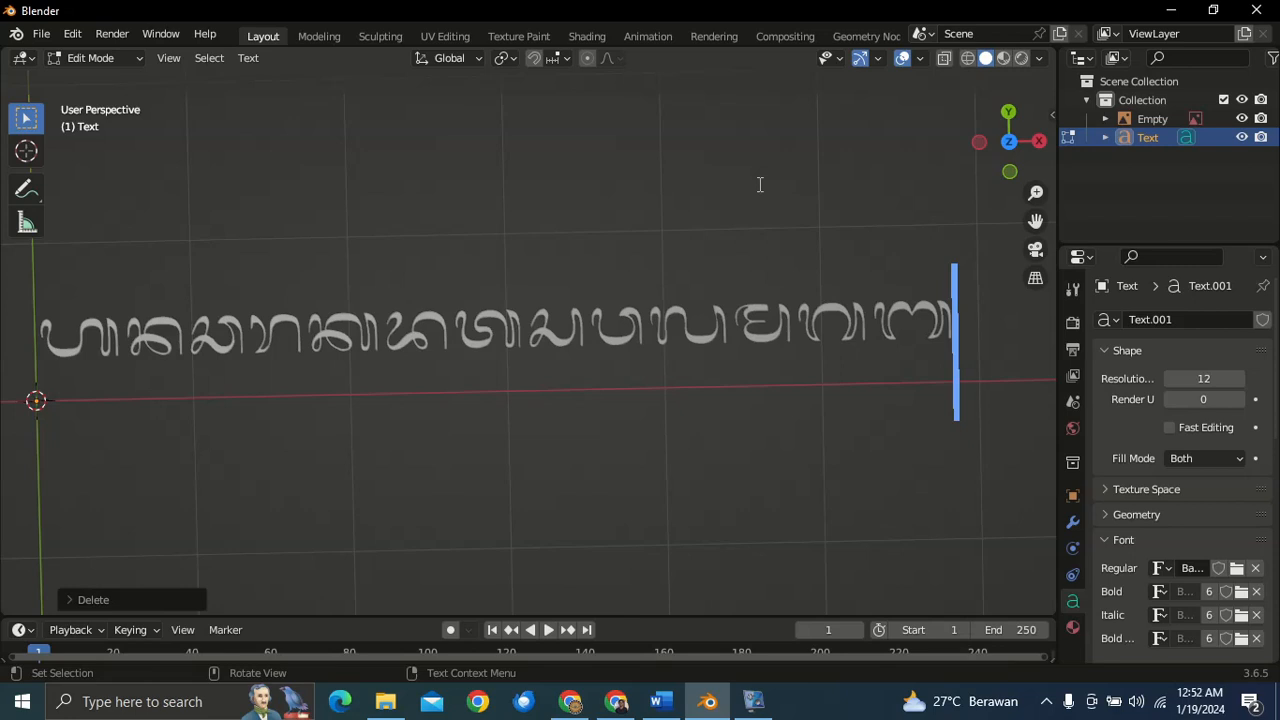
- Try z, Z and N as the nga character at the end of the row, erasing each one
{"action": "type", "text": "z"}
{"action": "key", "text": "BackSpace"}
{"action": "type", "text": "Z"}
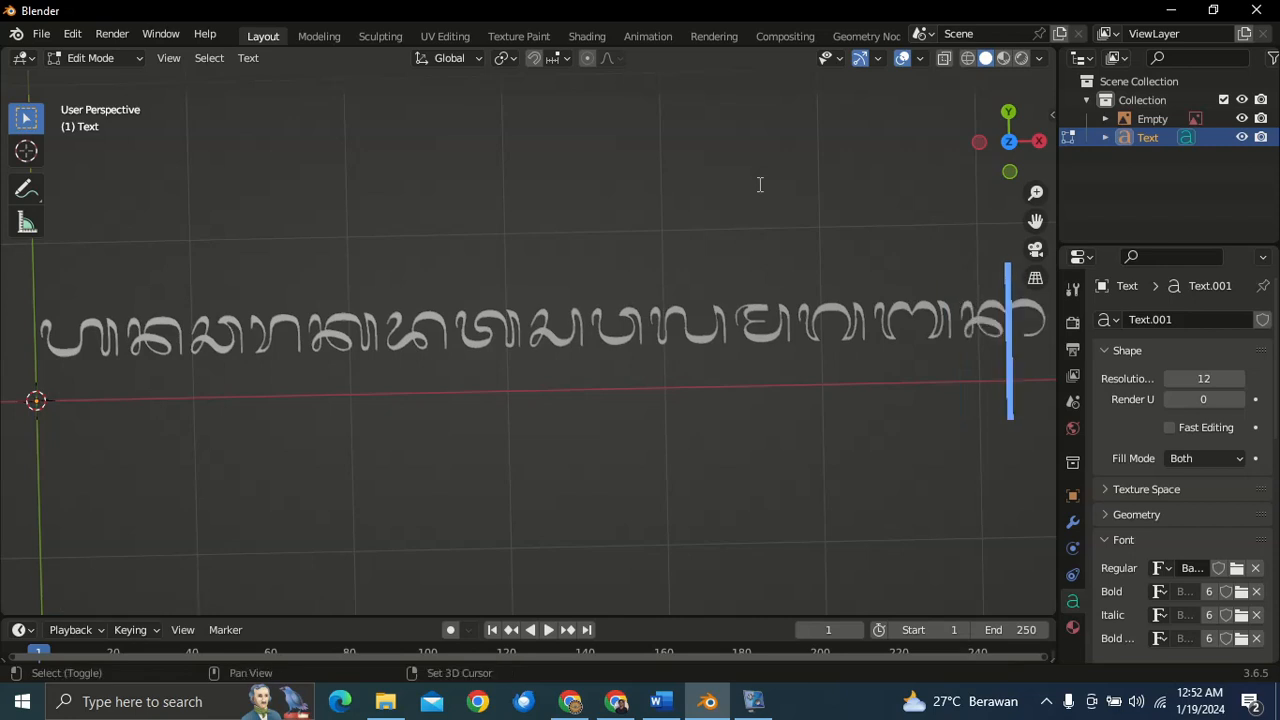
{"action": "key", "text": "BackSpace"}
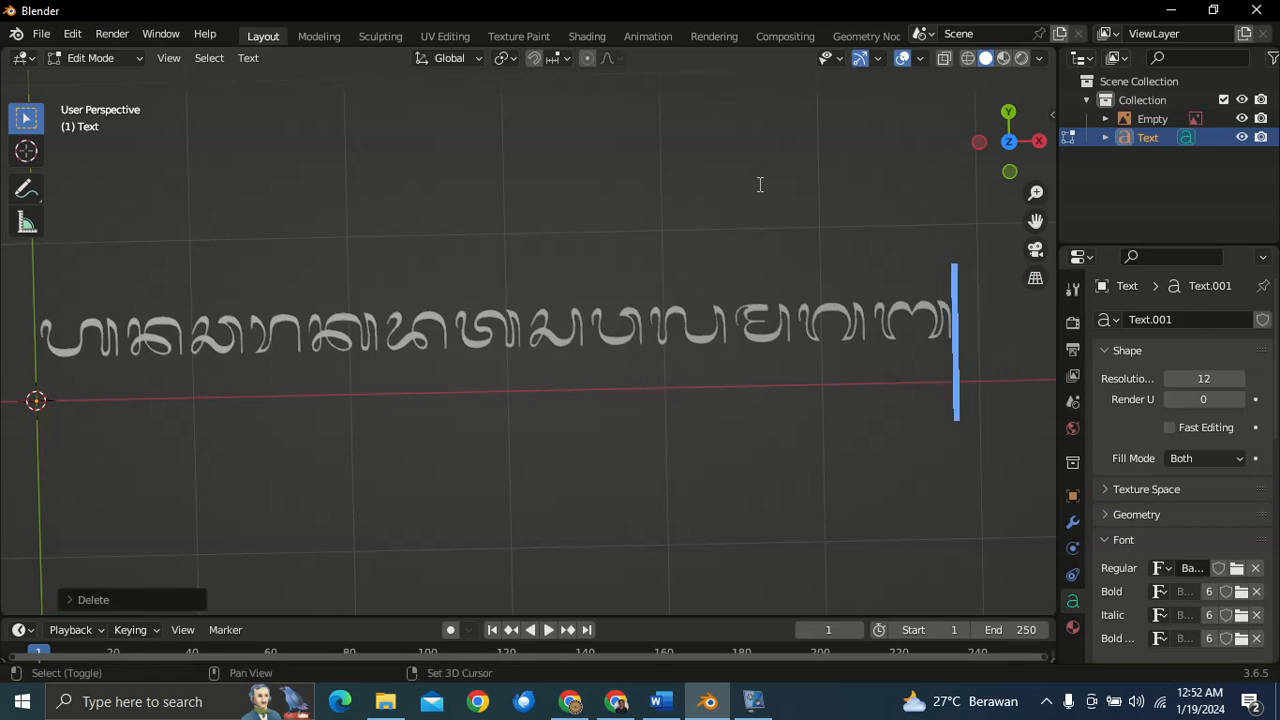
{"action": "type", "text": "N"}
{"action": "key", "text": "BackSpace"}
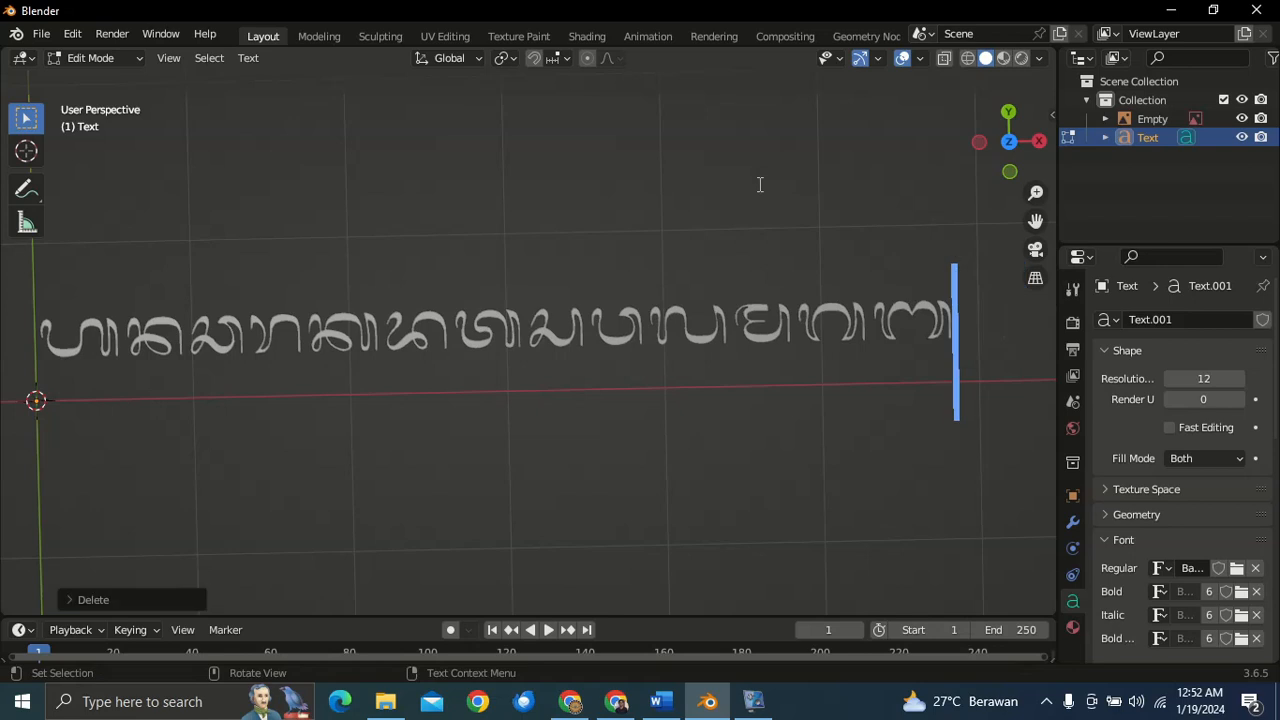
{"action": "scroll", "coordinate": [680, 197], "scroll_direction": "down", "scroll_amount": 9}
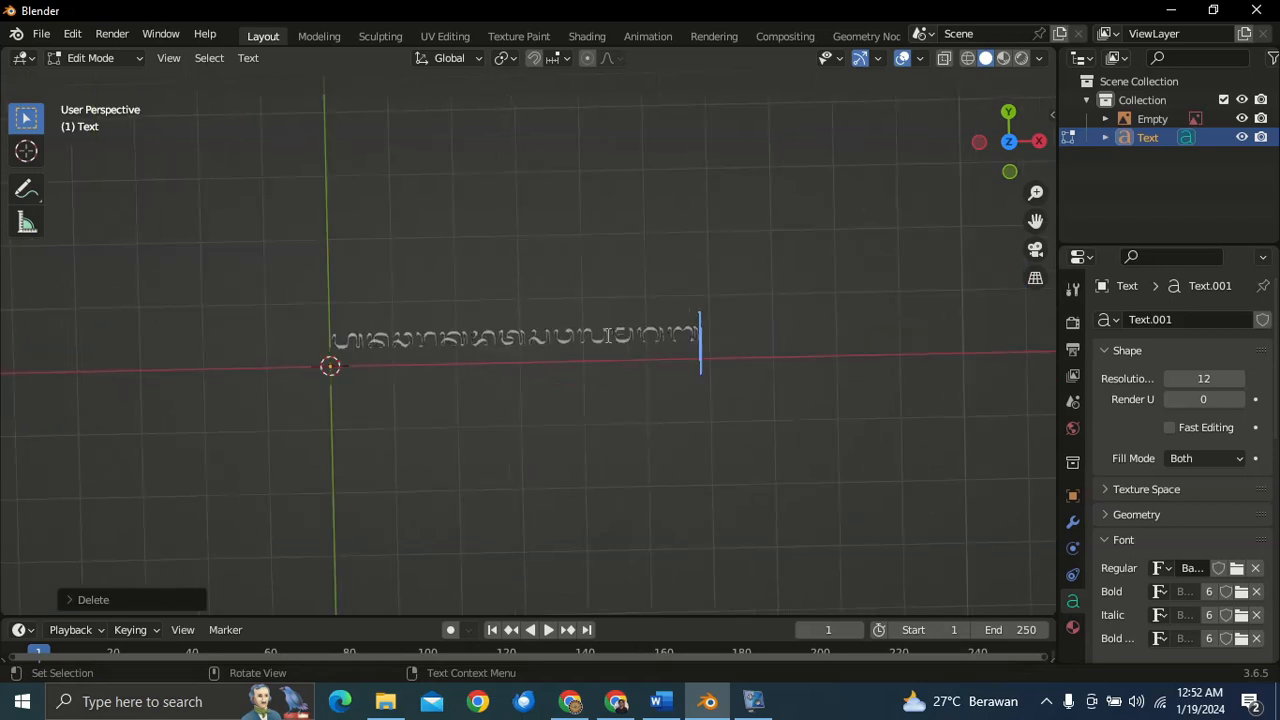
- Switch to Chrome, search Google Images for "bali simbar nga di keyboard" and open the tatkala.co keyboard image
{"action": "left_click", "coordinate": [616, 701]}
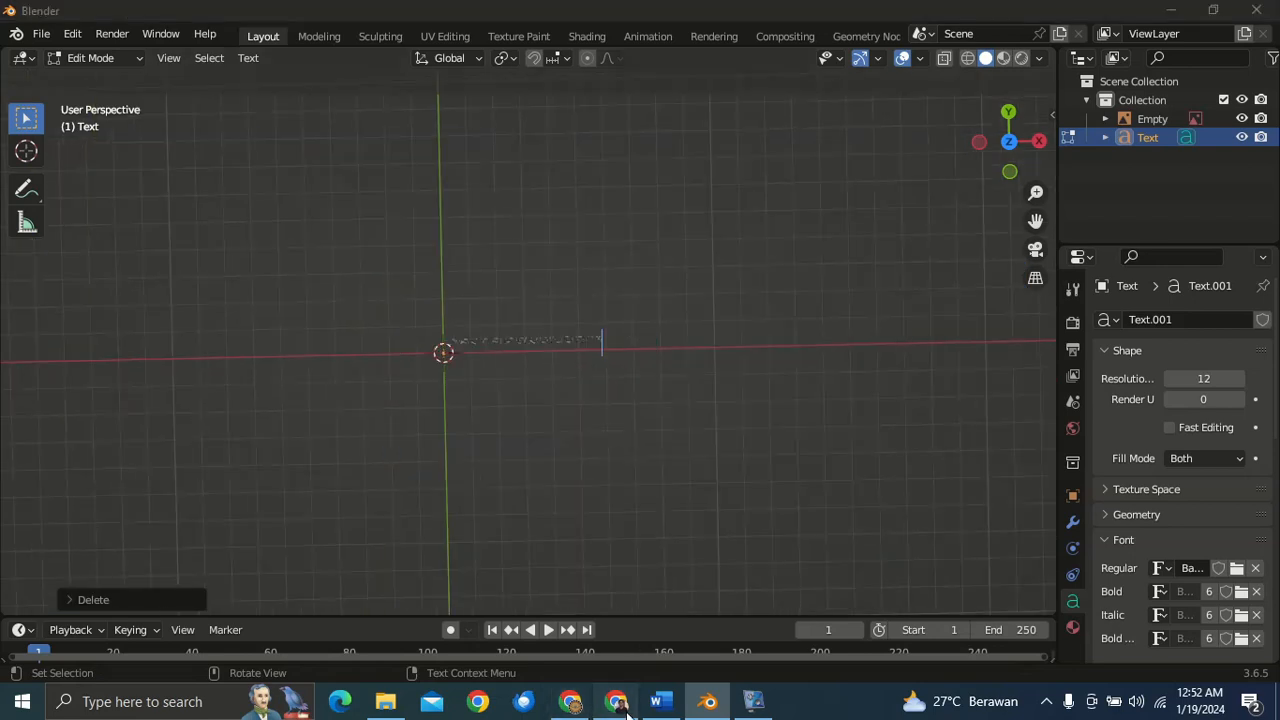
{"action": "left_click", "coordinate": [522, 107]}
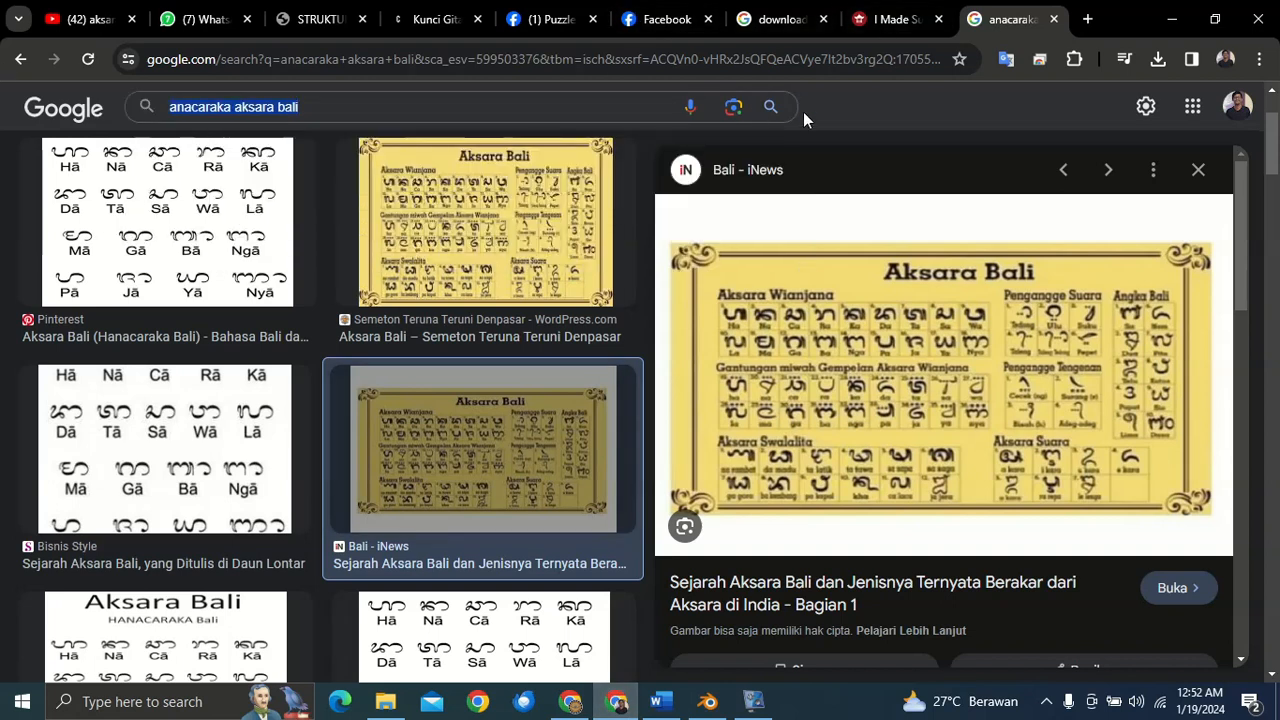
{"action": "type", "text": "fonta"}
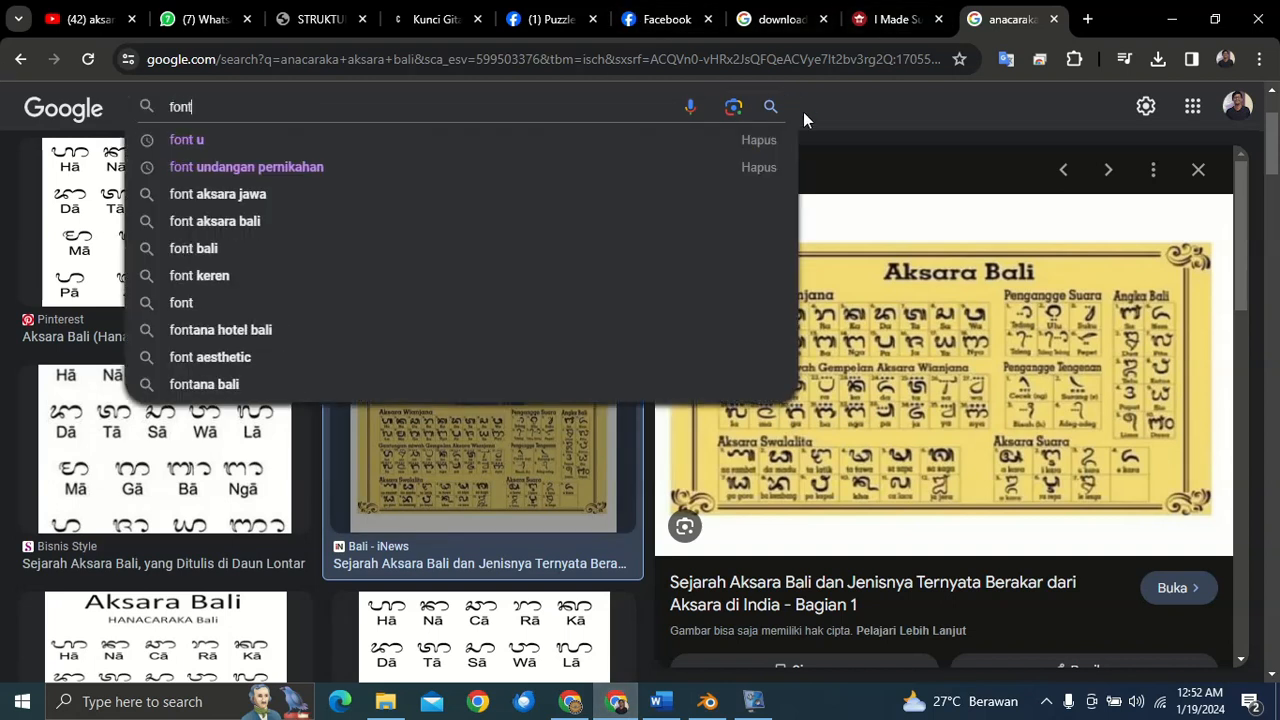
{"action": "key", "text": "BackSpace"}
{"action": "key", "text": "BackSpace"}
{"action": "key", "text": "BackSpace"}
{"action": "key", "text": "BackSpace"}
{"action": "key", "text": "BackSpace"}
{"action": "type", "text": "bali simb"}
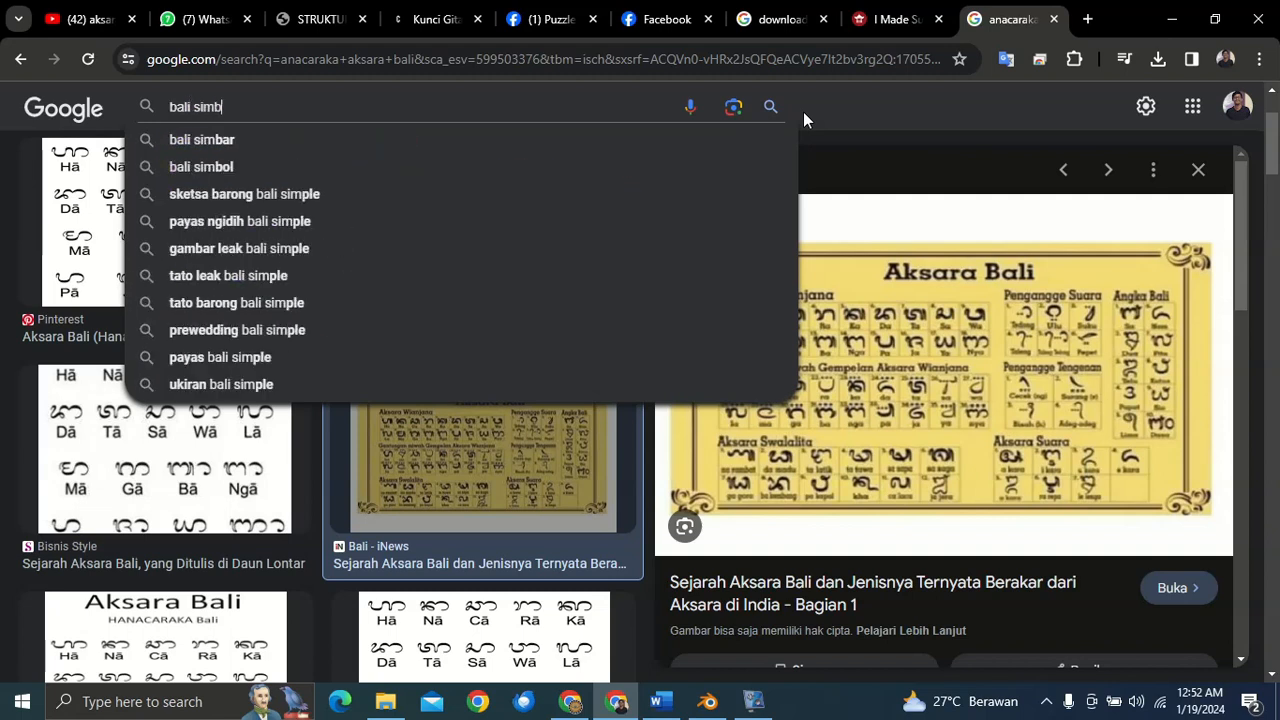
{"action": "type", "text": "ar nga"}
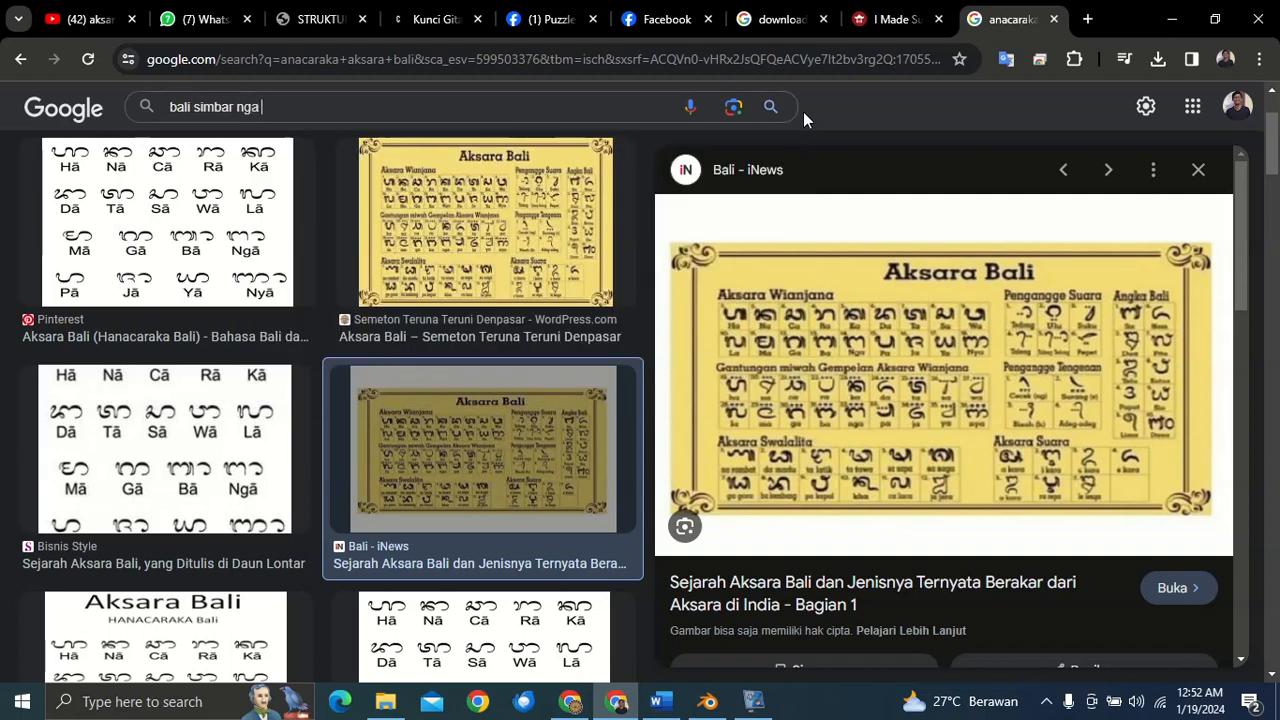
{"action": "type", "text": " di keyboard"}
{"action": "key", "text": "Return"}
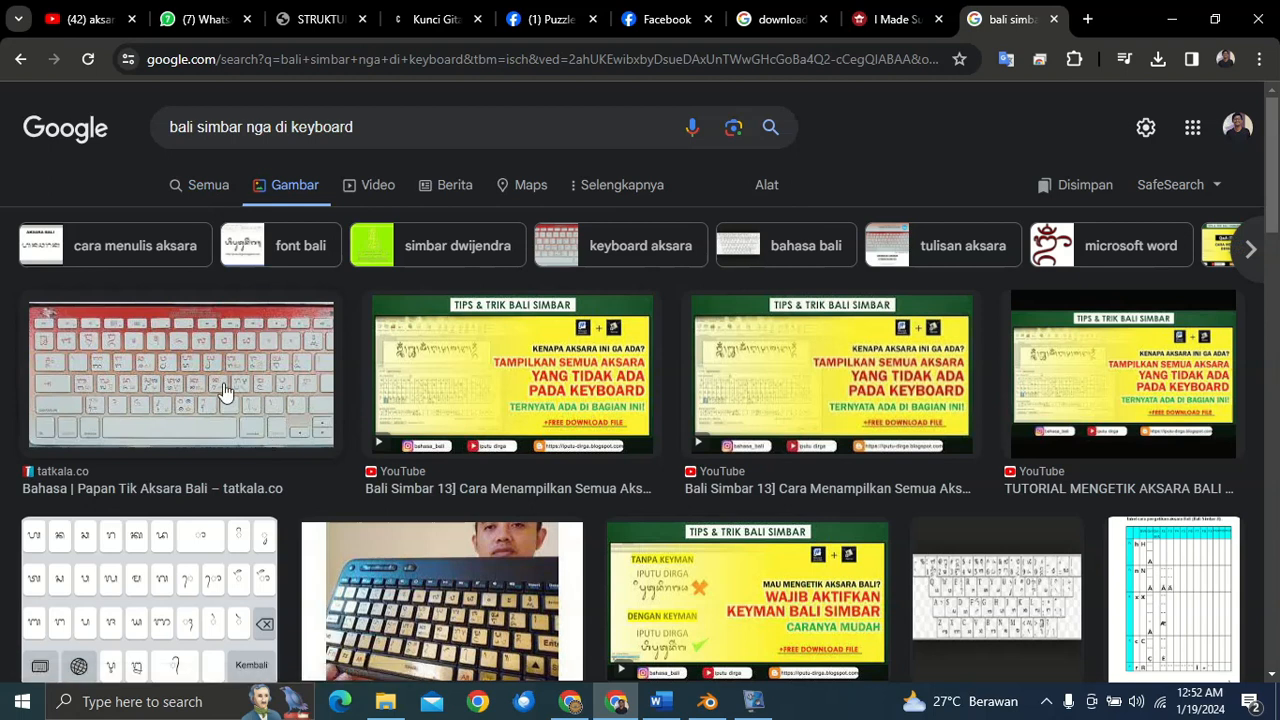
{"action": "left_click", "coordinate": [222, 388]}
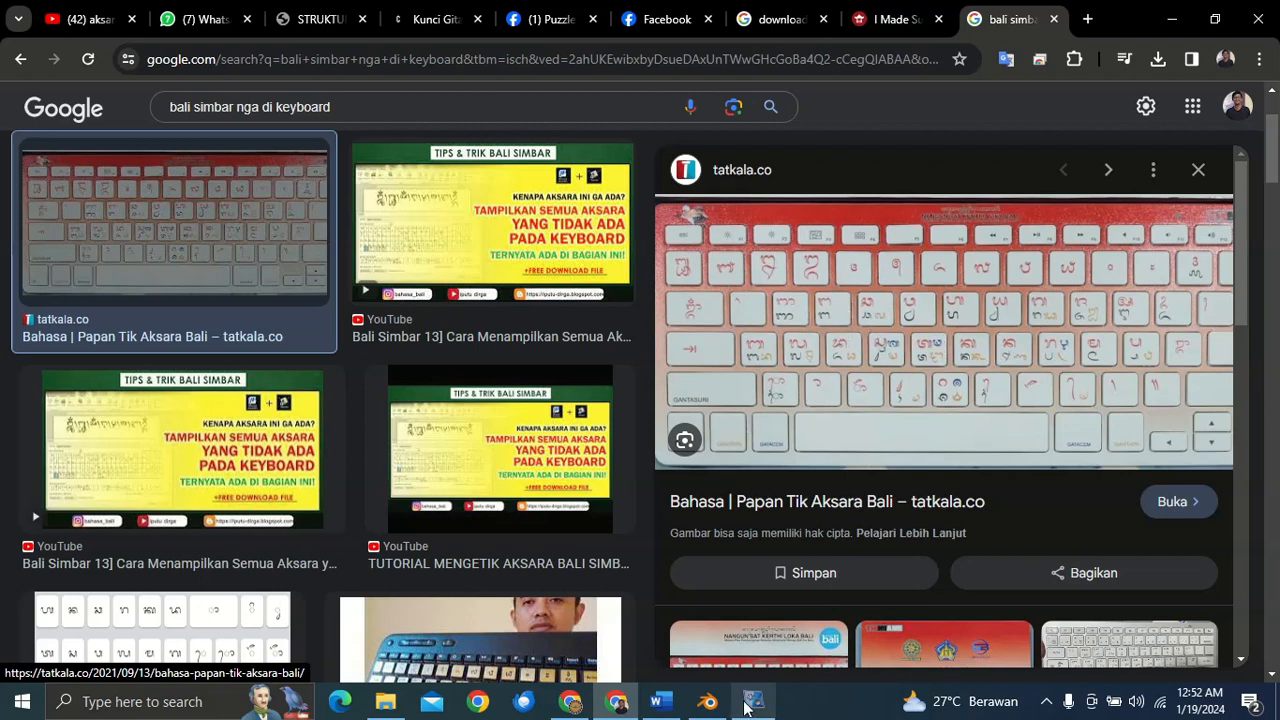
- Switch back to Blender and try Z, g and r as the nga character after ba
{"action": "left_click", "coordinate": [708, 701]}
{"action": "scroll", "coordinate": [650, 435], "scroll_direction": "up", "scroll_amount": 6}
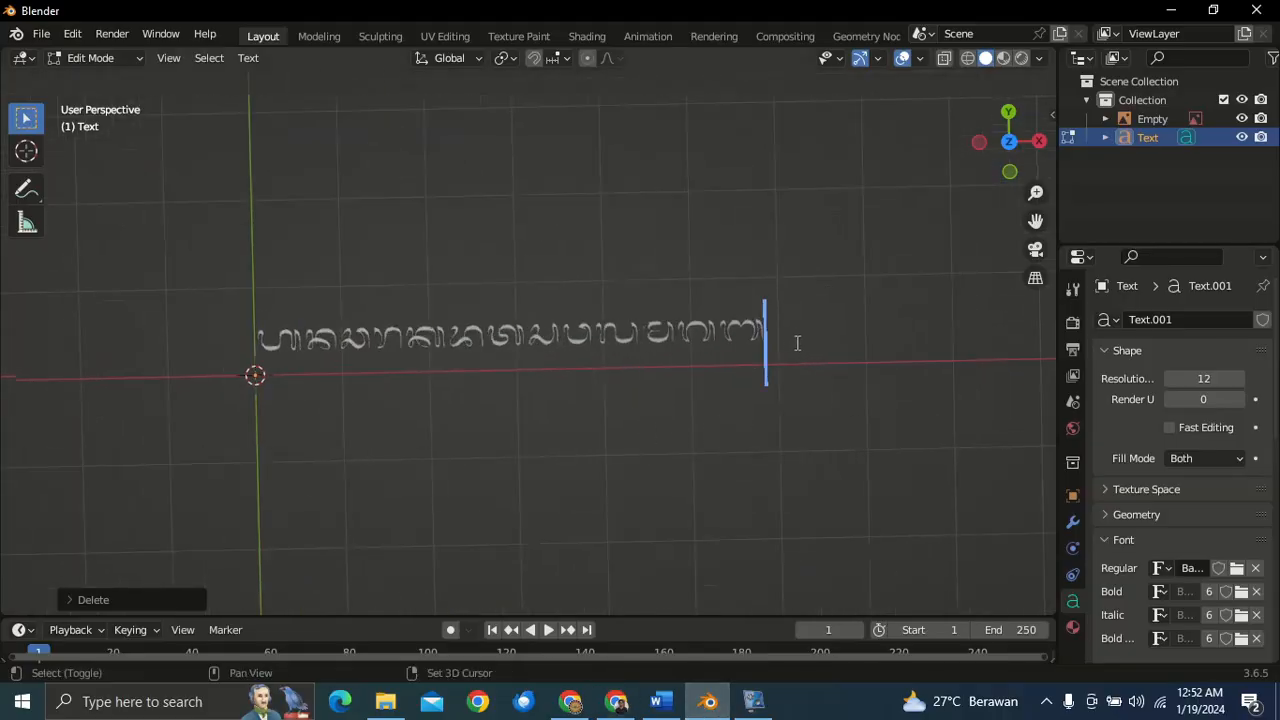
{"action": "type", "text": "Z"}
{"action": "key", "text": "BackSpace"}
{"action": "type", "text": "gr"}
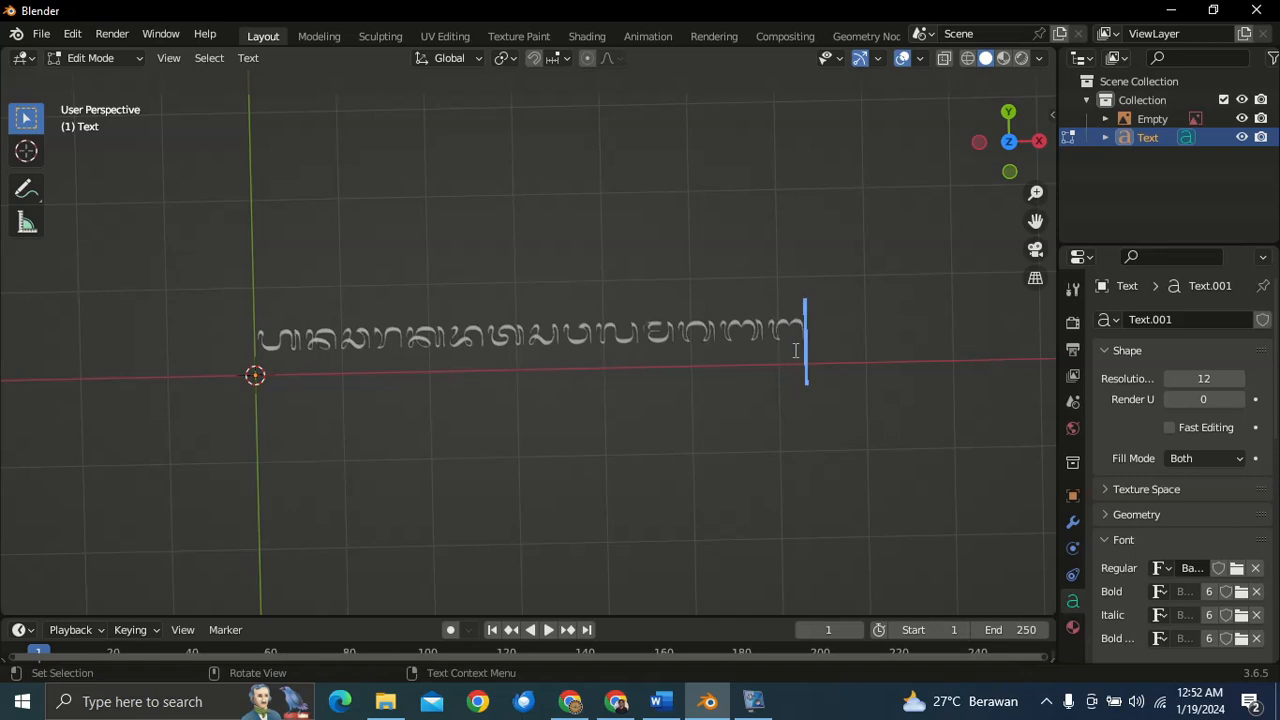
{"action": "key", "text": "BackSpace"}
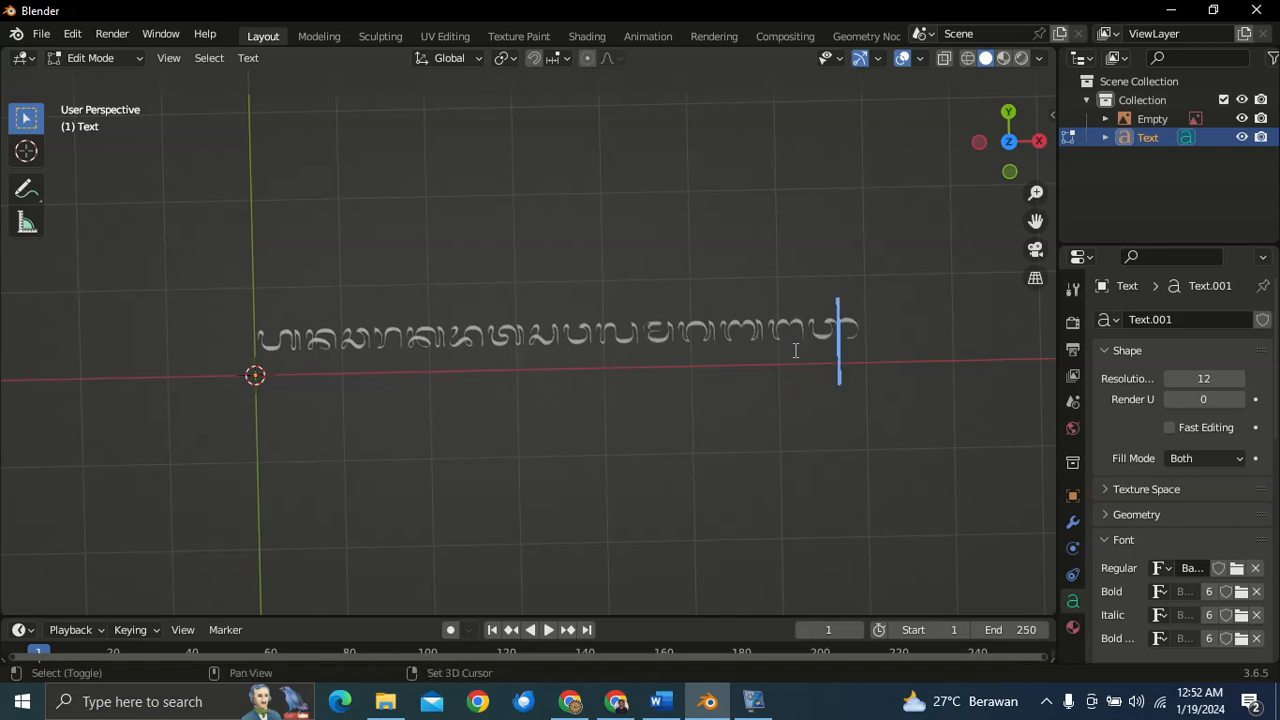
- Try M, N and B as the nga character at the end of the row, erasing each one
{"action": "type", "text": "M"}
{"action": "key", "text": "BackSpace"}
{"action": "type", "text": "N"}
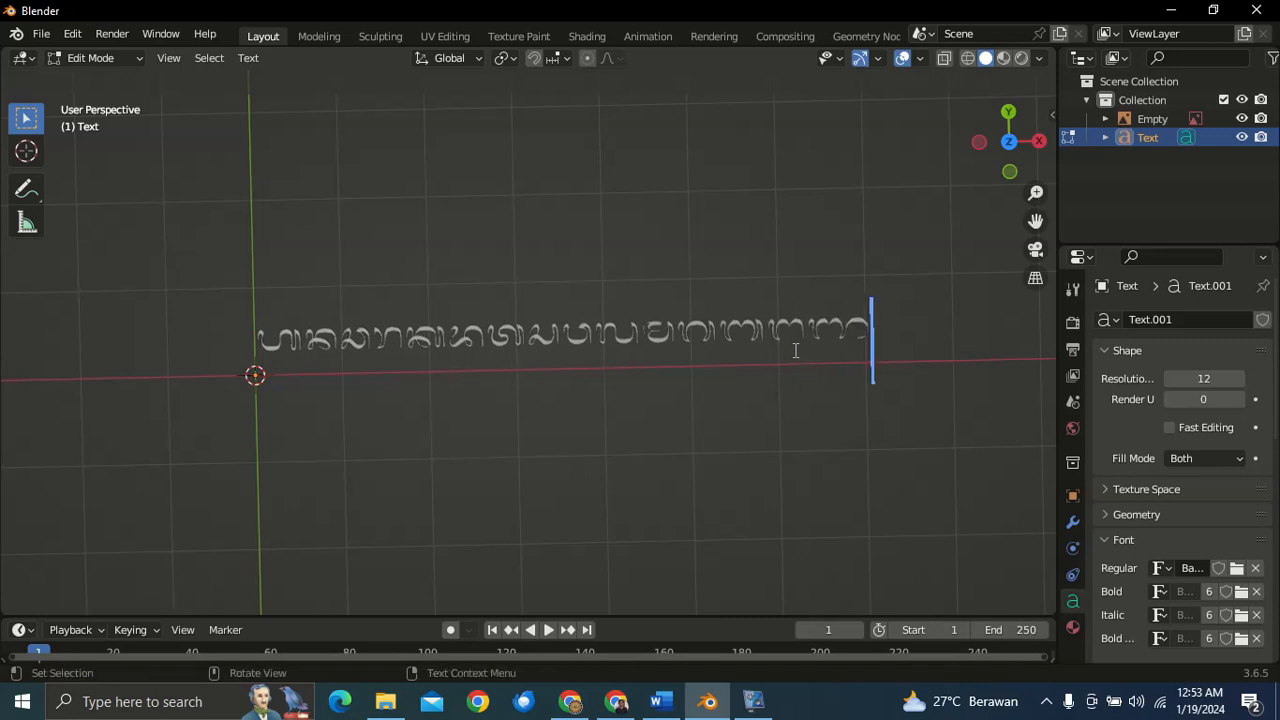
{"action": "key", "text": "BackSpace"}
{"action": "type", "text": "B"}
{"action": "key", "text": "BackSpace"}
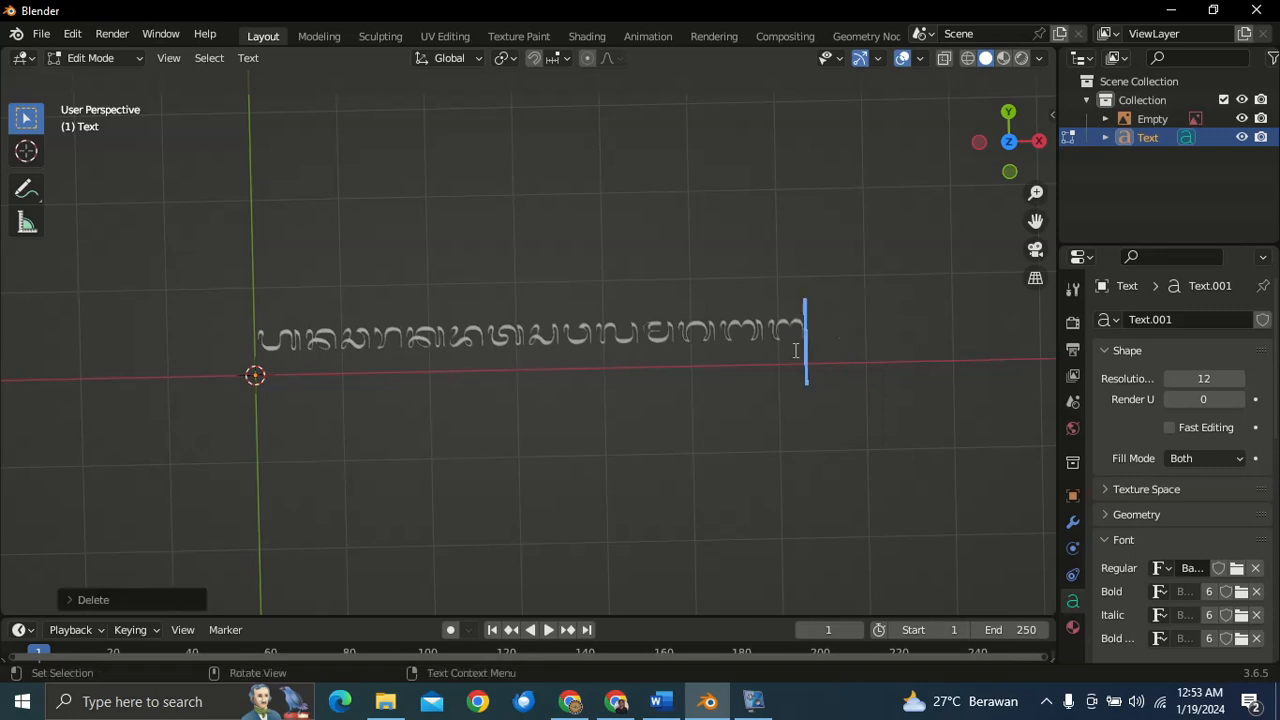
- Try z, b and p as the nga character at the end of the row, erasing each one
{"action": "type", "text": "z"}
{"action": "key", "text": "BackSpace"}
{"action": "type", "text": "b"}
{"action": "key", "text": "BackSpace"}
{"action": "type", "text": "p"}
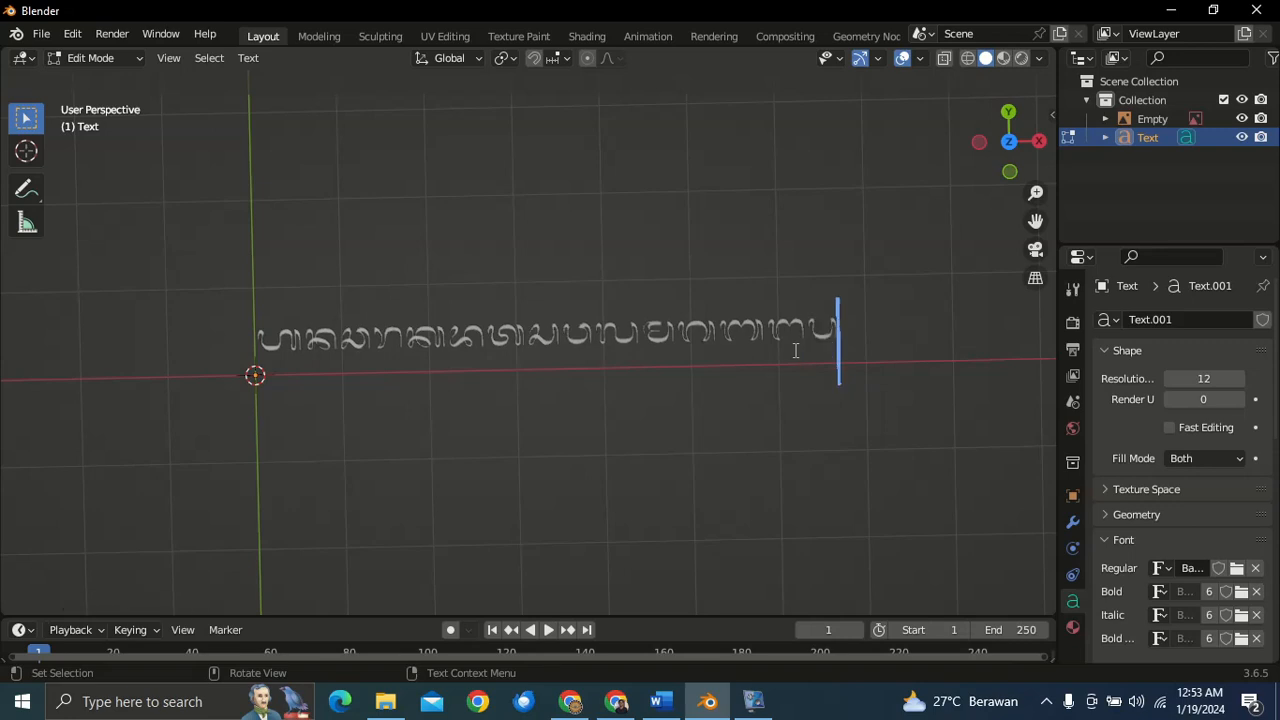
{"action": "key", "text": "BackSpace"}
- Try r, i, u, y and m at the end of the row, and erase them again
{"action": "type", "text": "riuy"}
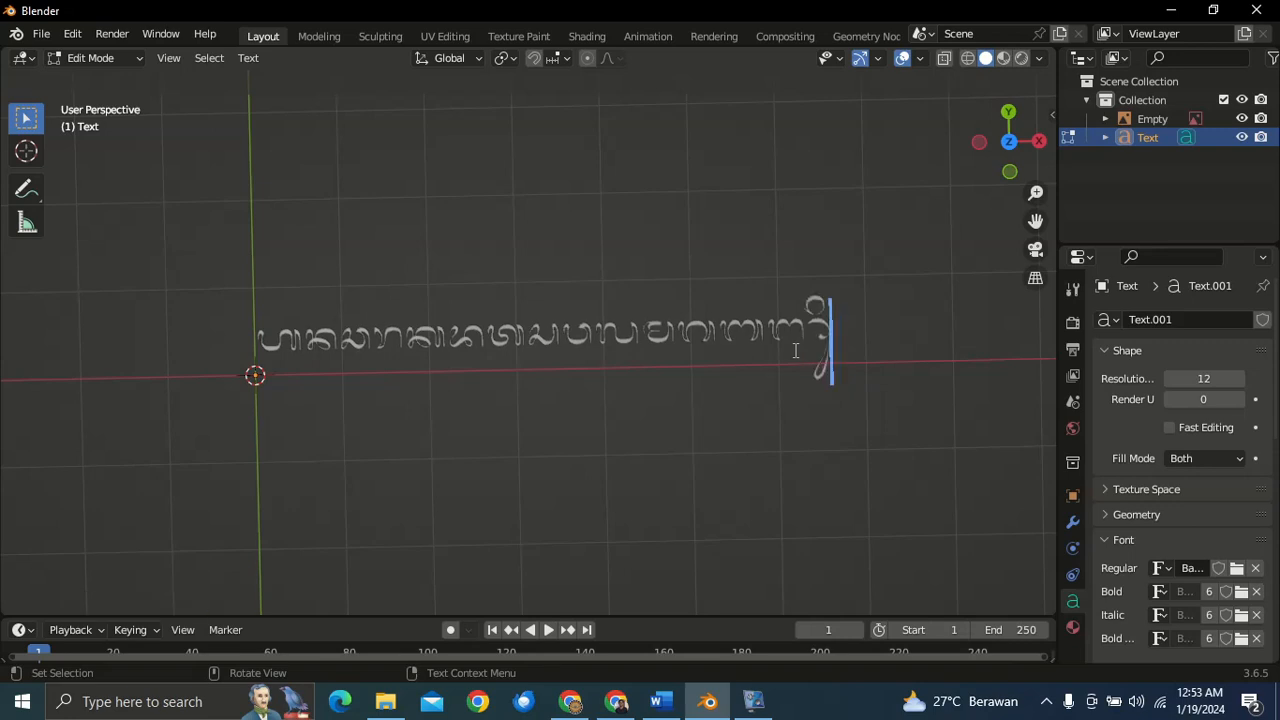
{"action": "key", "text": "BackSpace"}
{"action": "key", "text": "BackSpace"}
{"action": "key", "text": "BackSpace"}
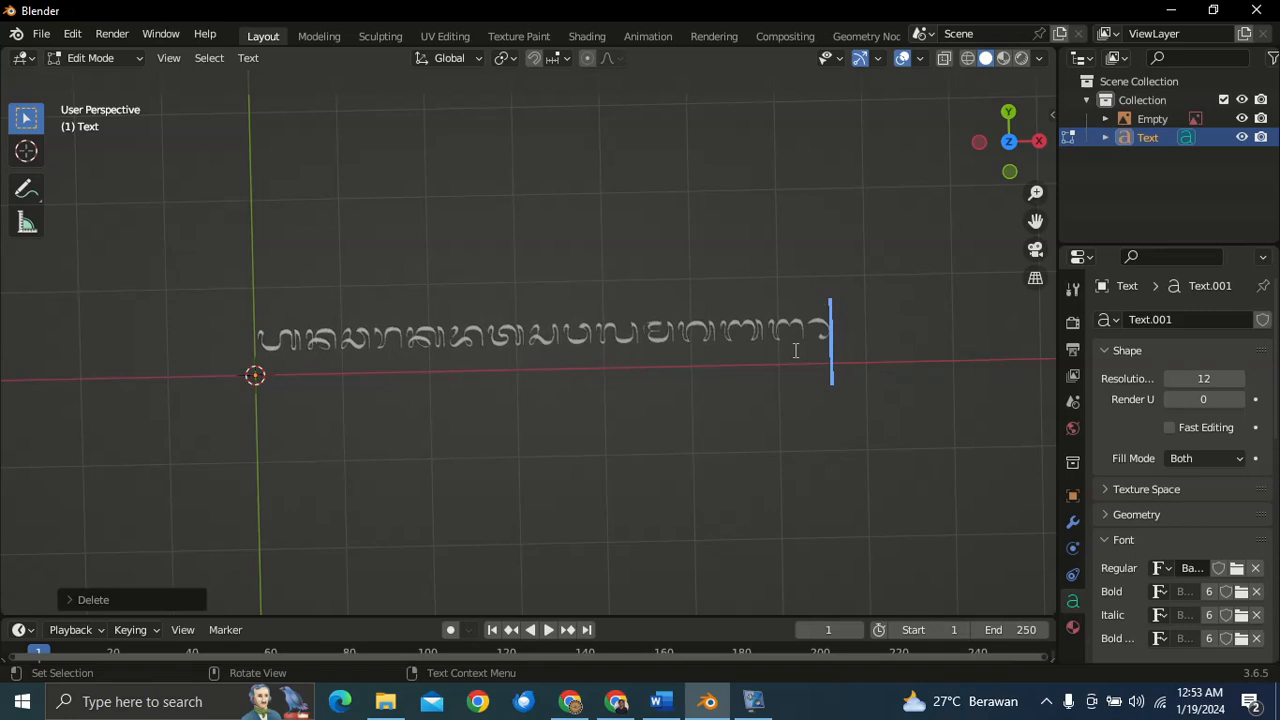
{"action": "type", "text": "m"}
{"action": "key", "text": "BackSpace"}
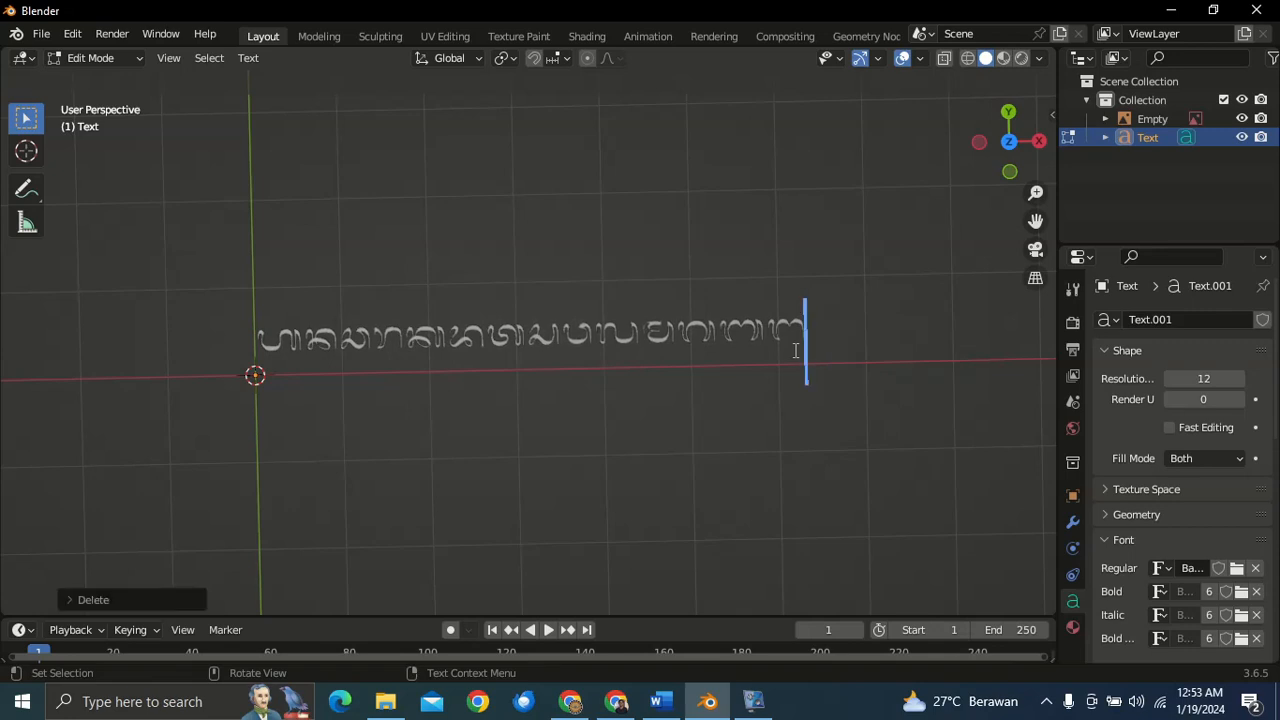
- Try n and x at the end of the row, and erase everything back to ba
{"action": "type", "text": "nn"}
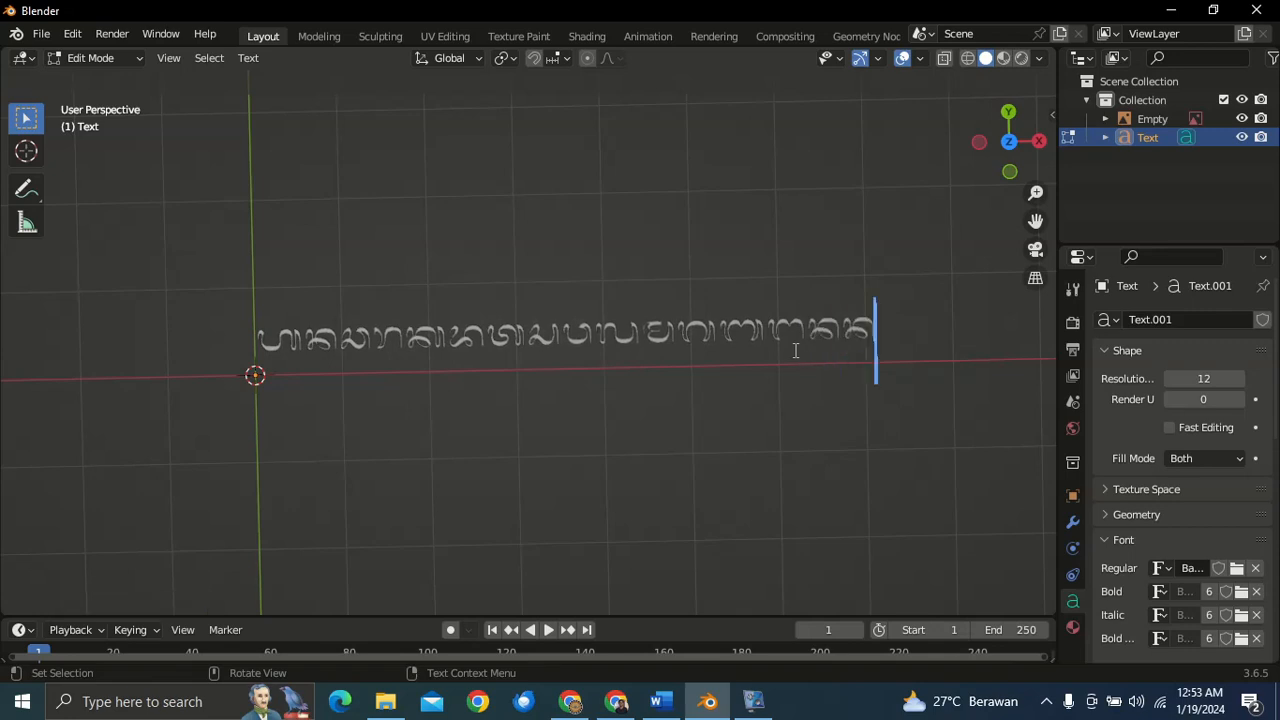
{"action": "key", "text": "BackSpace"}
{"action": "key", "text": "BackSpace"}
{"action": "type", "text": "x"}
{"action": "key", "text": "BackSpace"}
{"action": "scroll", "coordinate": [963, 457], "scroll_direction": "up", "scroll_amount": 3}
{"action": "scroll", "coordinate": [963, 446], "scroll_direction": "down", "scroll_amount": 2}
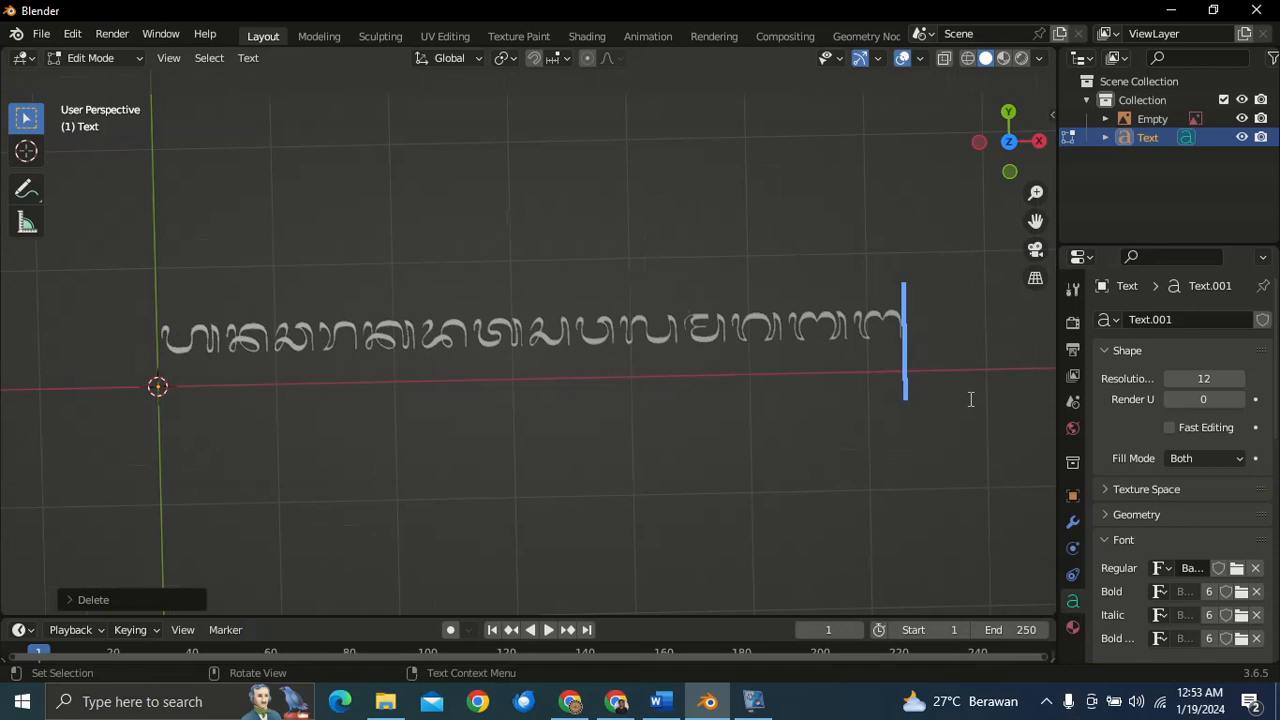
{"action": "key", "text": "BackSpace"}
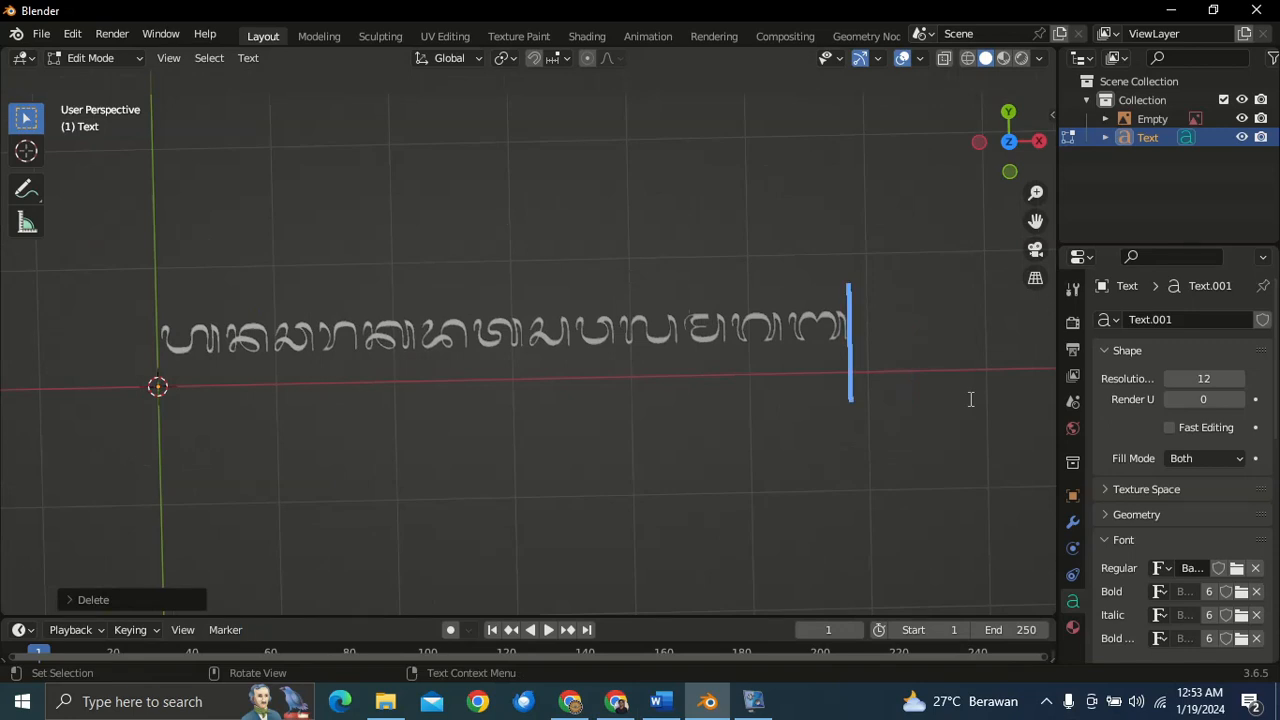
- Try y, h, g and G as the nga character after ba, erasing each one
{"action": "type", "text": "y"}
{"action": "key", "text": "BackSpace"}
{"action": "type", "text": "h"}
{"action": "key", "text": "BackSpace"}
{"action": "type", "text": "gg"}
{"action": "key", "text": "BackSpace"}
{"action": "key", "text": "BackSpace"}
{"action": "type", "text": "G"}
{"action": "key", "text": "BackSpace"}
- Try the capitals N, B, V, C and X after ba, and erase all five
{"action": "type", "text": "NBVCX"}
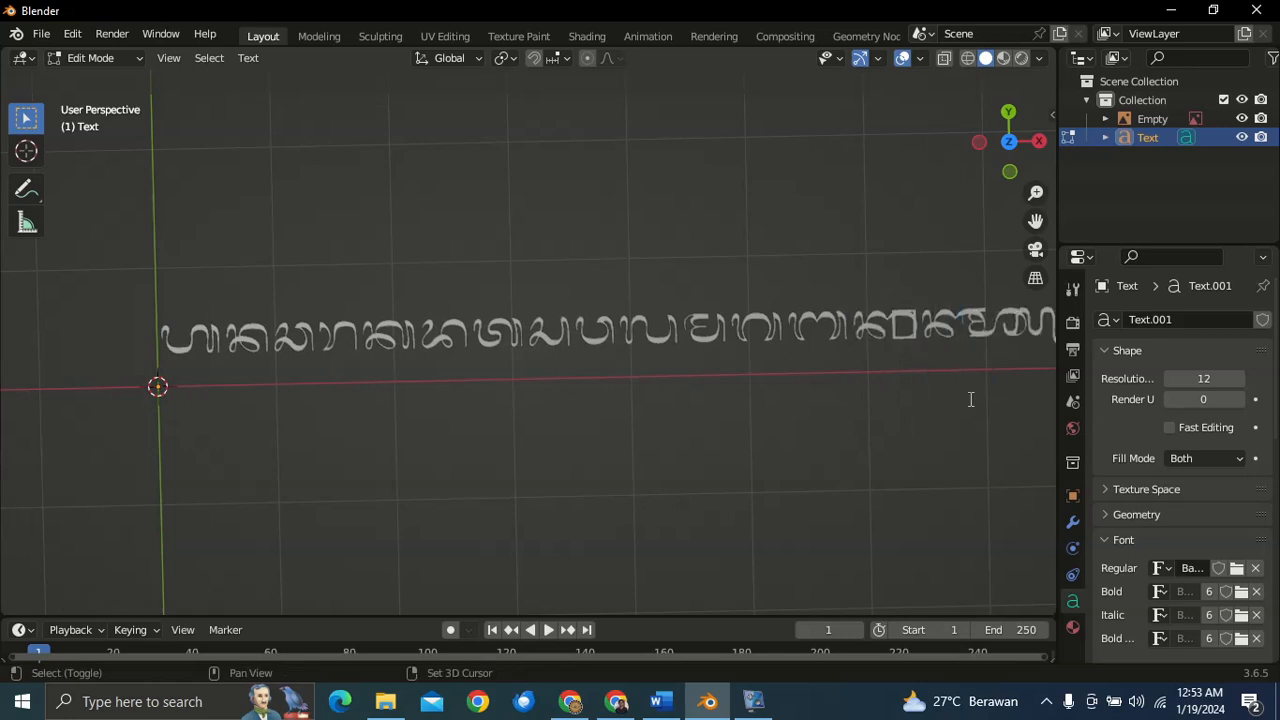
{"action": "key", "text": "BackSpace"}
{"action": "key", "text": "BackSpace"}
{"action": "key", "text": "BackSpace"}
{"action": "key", "text": "BackSpace"}
{"action": "key", "text": "BackSpace"}
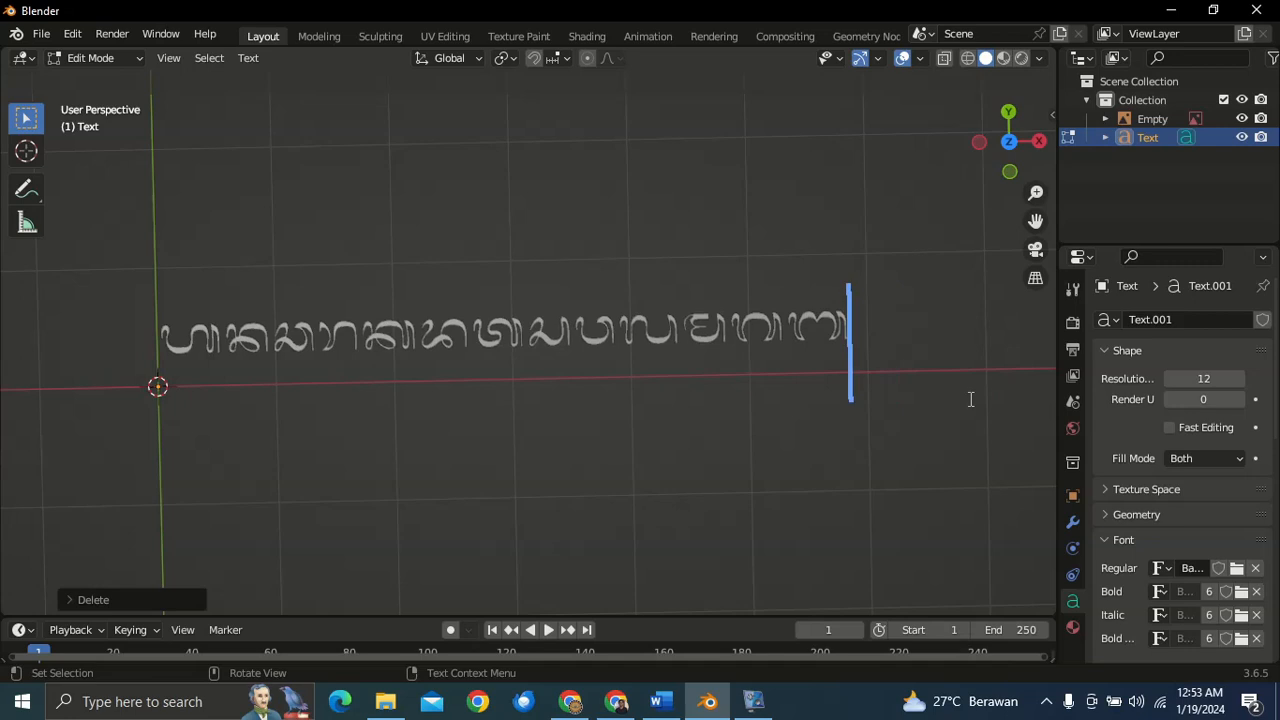
- Try Z, j, y and the punctuation characters ' , . / after ba, and erase them all
{"action": "type", "text": "Z"}
{"action": "key", "text": "BackSpace"}
{"action": "type", "text": "jy"}
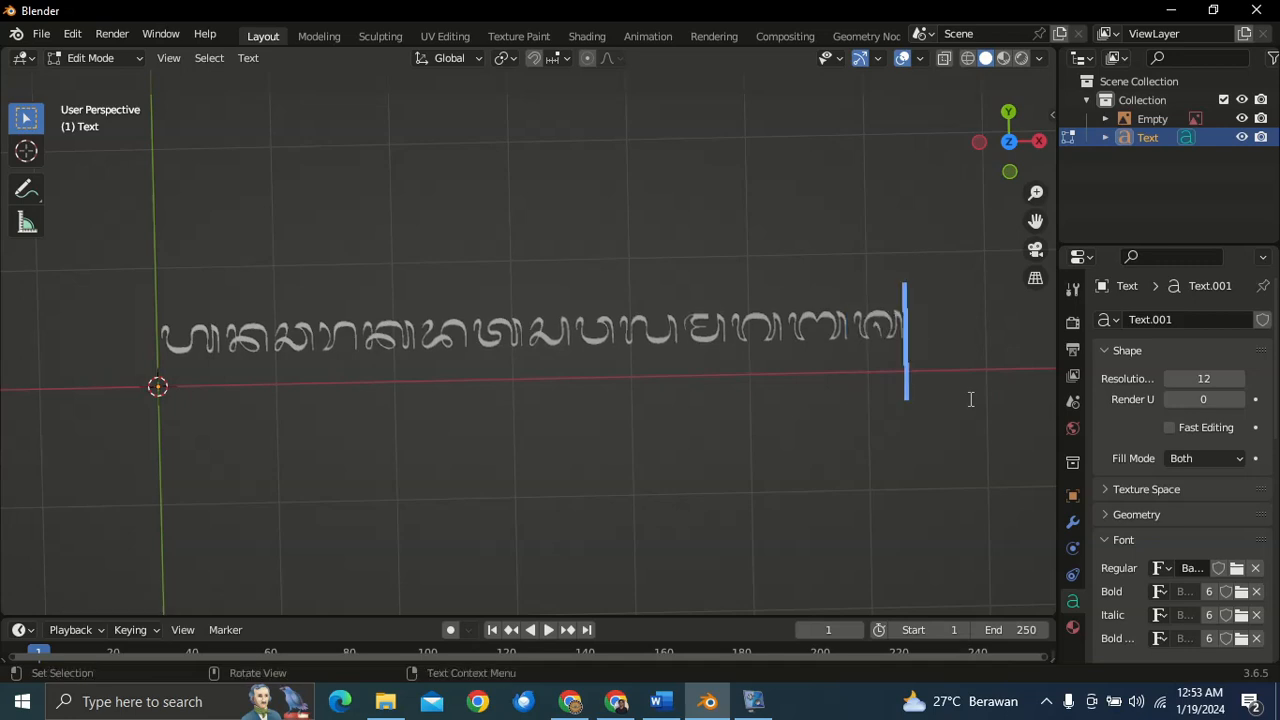
{"action": "type", "text": "',./"}
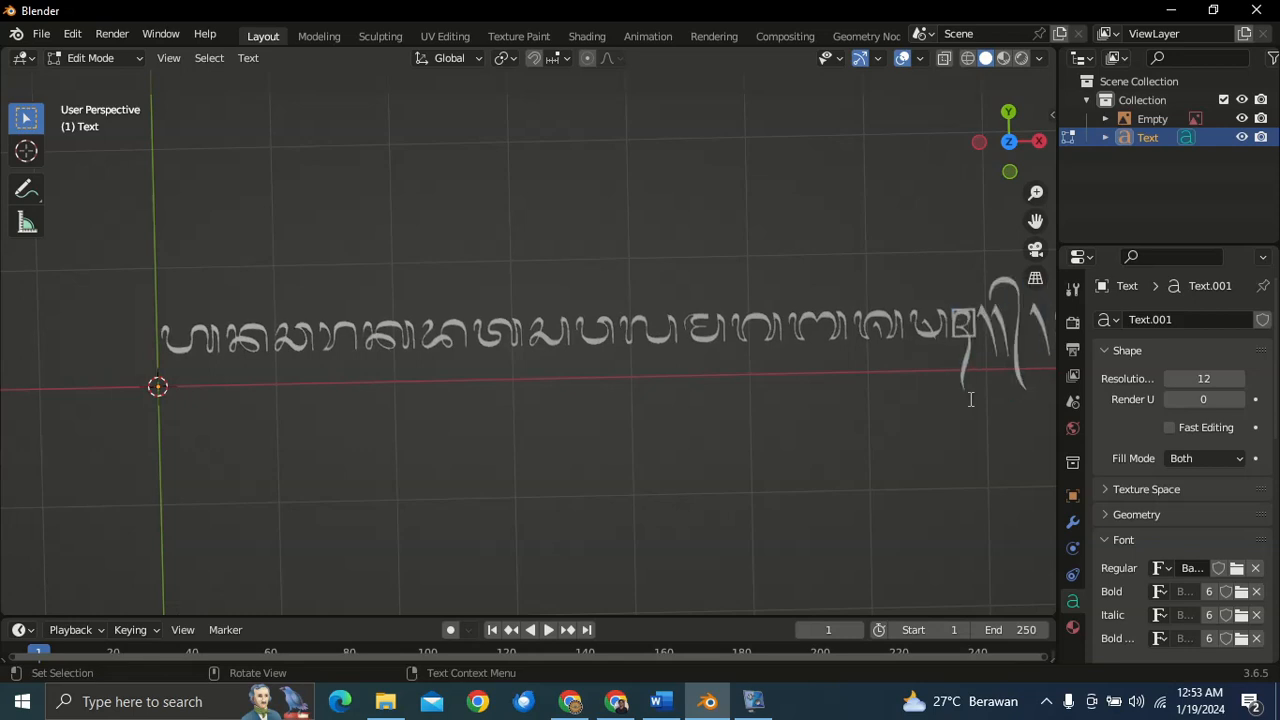
{"action": "key", "text": "BackSpace"}
{"action": "key", "text": "BackSpace"}
{"action": "key", "text": "BackSpace"}
{"action": "key", "text": "BackSpace"}
{"action": "key", "text": "BackSpace"}
{"action": "key", "text": "BackSpace"}
{"action": "key", "text": "BackSpace"}
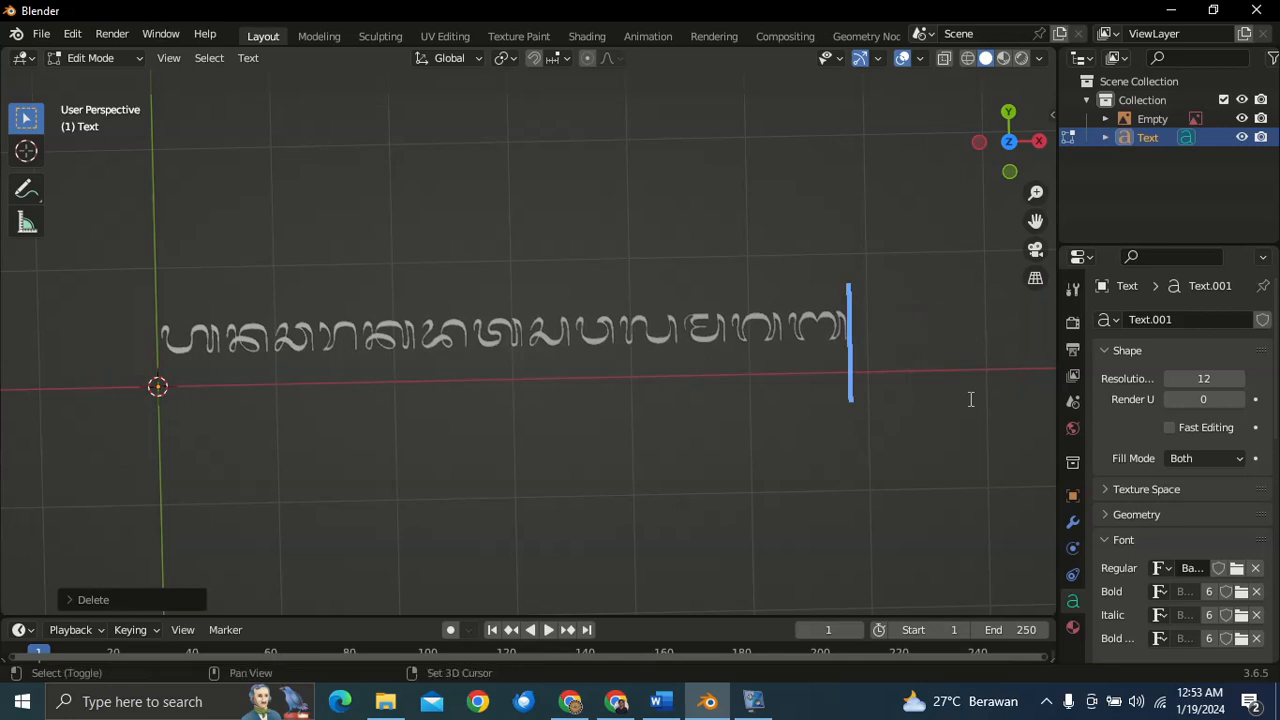
- Try the capitals Q, W, E, R and T after ba, and erase them again
{"action": "type", "text": "QWER"}
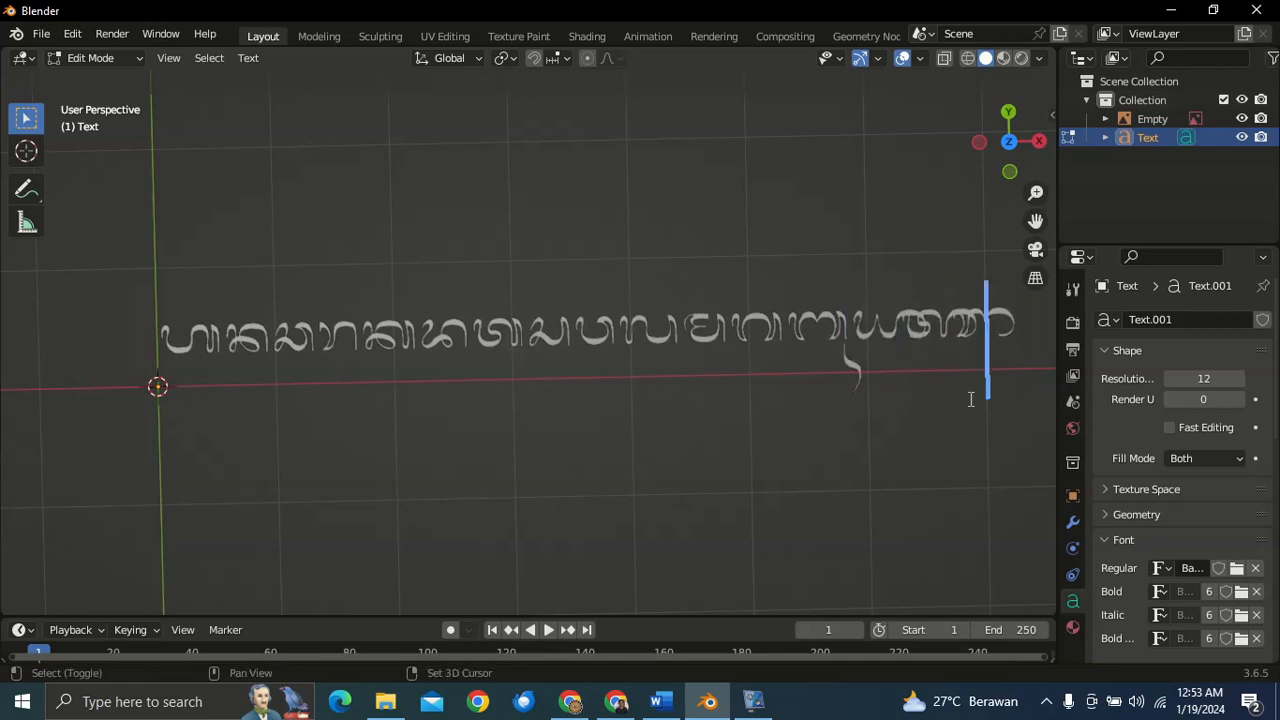
{"action": "type", "text": "T"}
{"action": "key", "text": "BackSpace"}
{"action": "key", "text": "BackSpace"}
{"action": "key", "text": "BackSpace"}
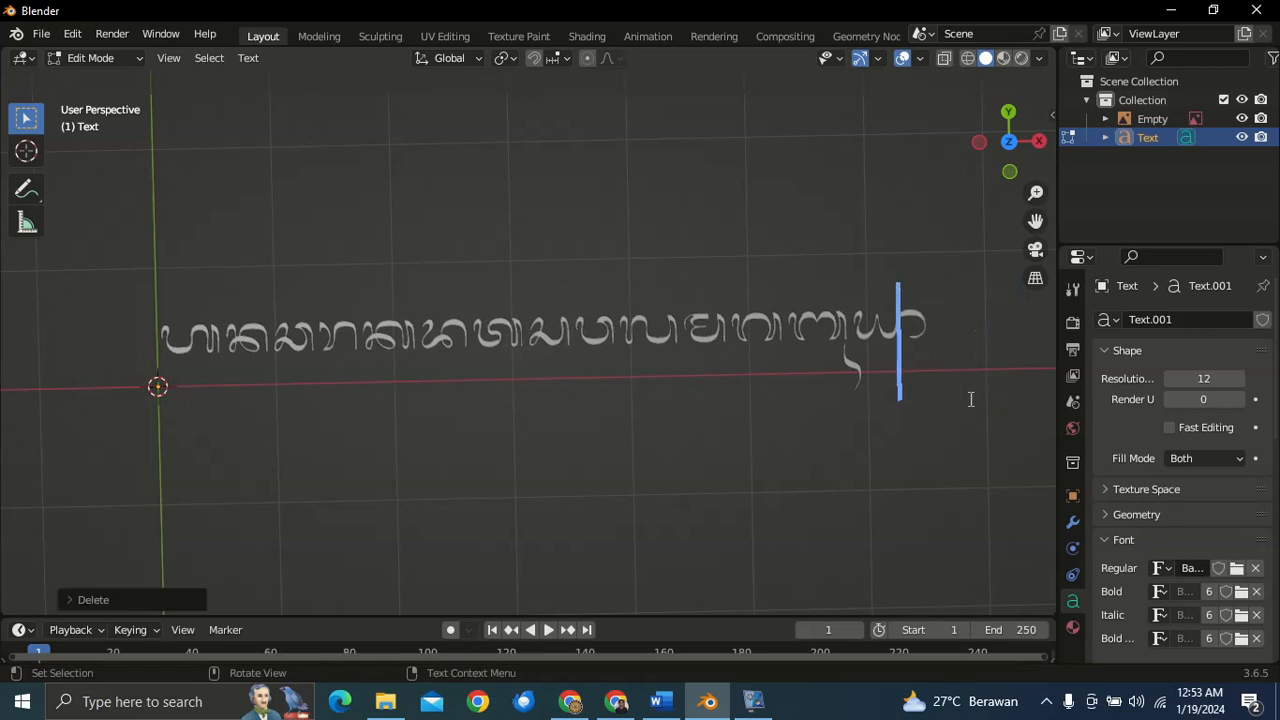
{"action": "key", "text": "BackSpace"}
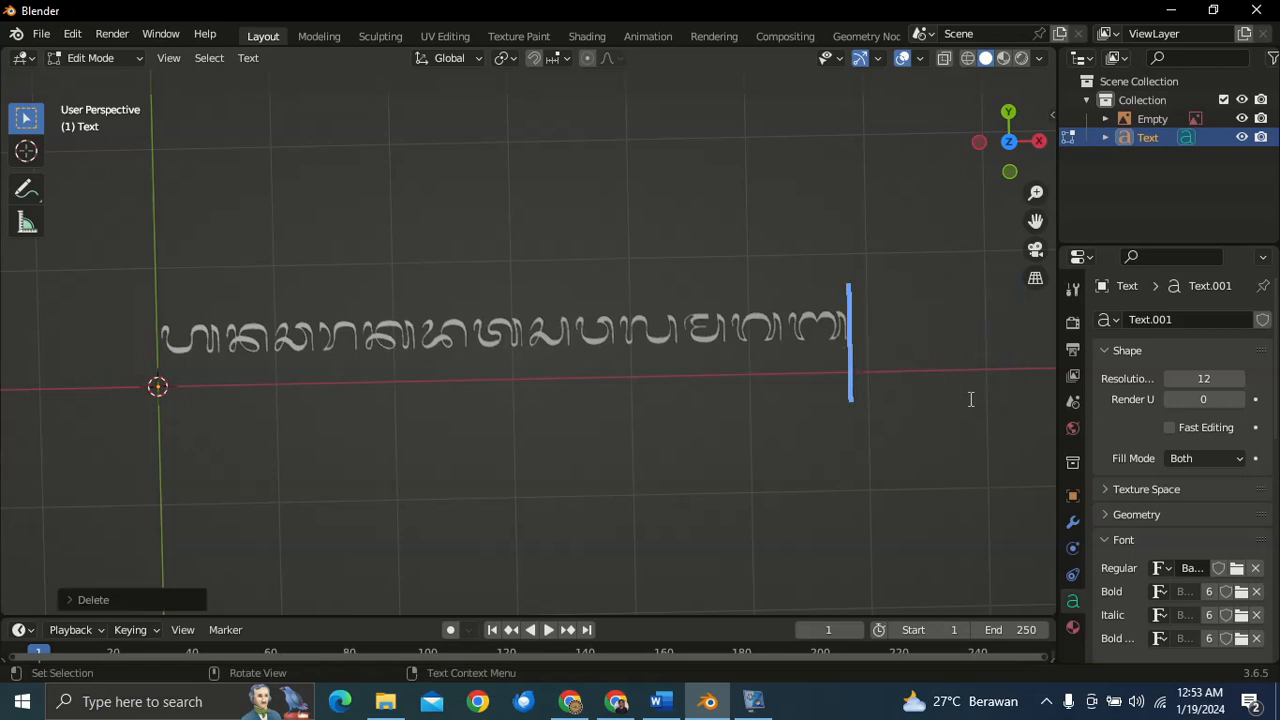
- Try N, T and Y one at a time after ba, erasing each one
{"action": "type", "text": "N"}
{"action": "key", "text": "BackSpace"}
{"action": "type", "text": "T"}
{"action": "key", "text": "BackSpace"}
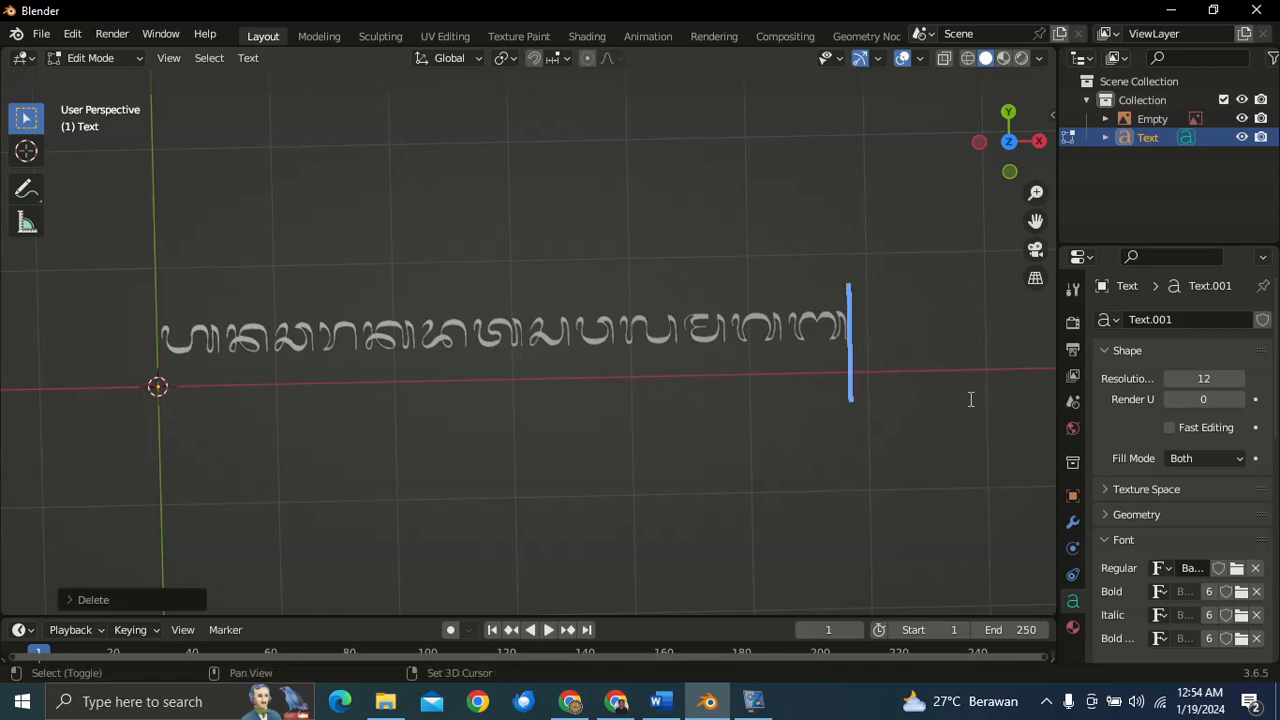
{"action": "type", "text": "Y"}
{"action": "key", "text": "BackSpace"}
- Try U, I, O and p as the nga character after ba, and erase them
{"action": "type", "text": "U"}
{"action": "key", "text": "BackSpace"}
{"action": "type", "text": "I"}
{"action": "key", "text": "BackSpace"}
{"action": "type", "text": "O"}
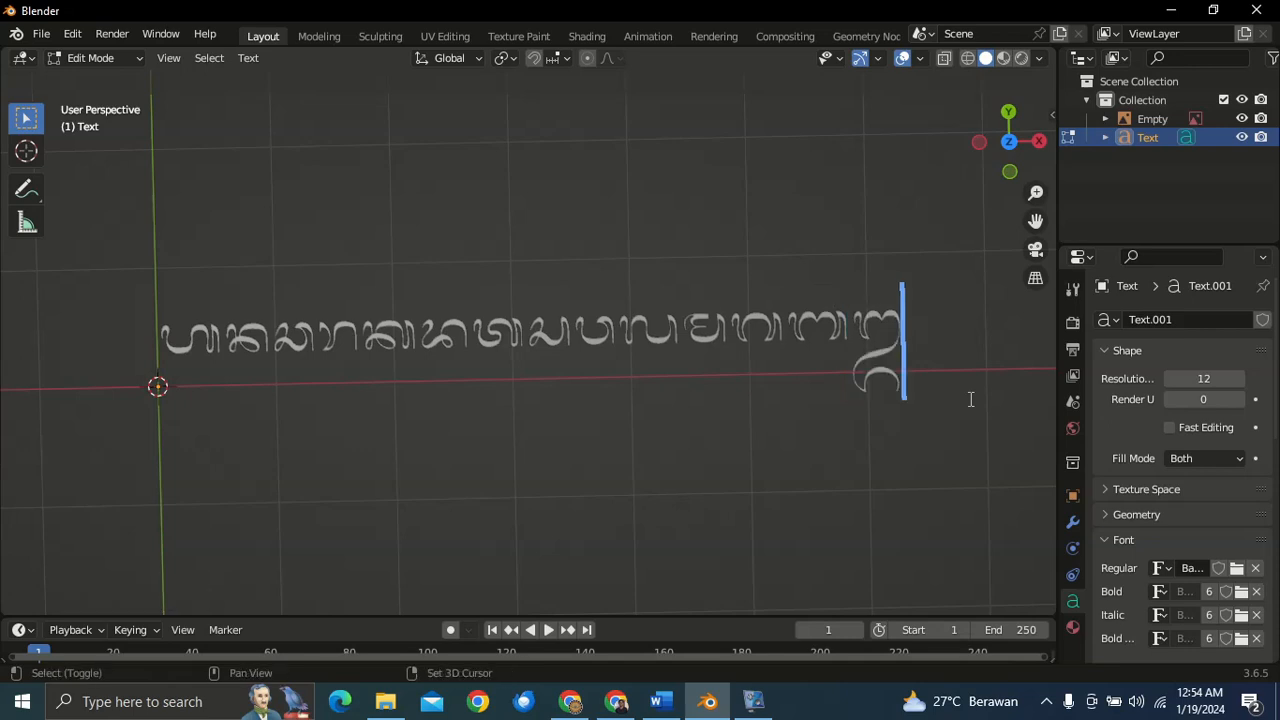
{"action": "type", "text": "p"}
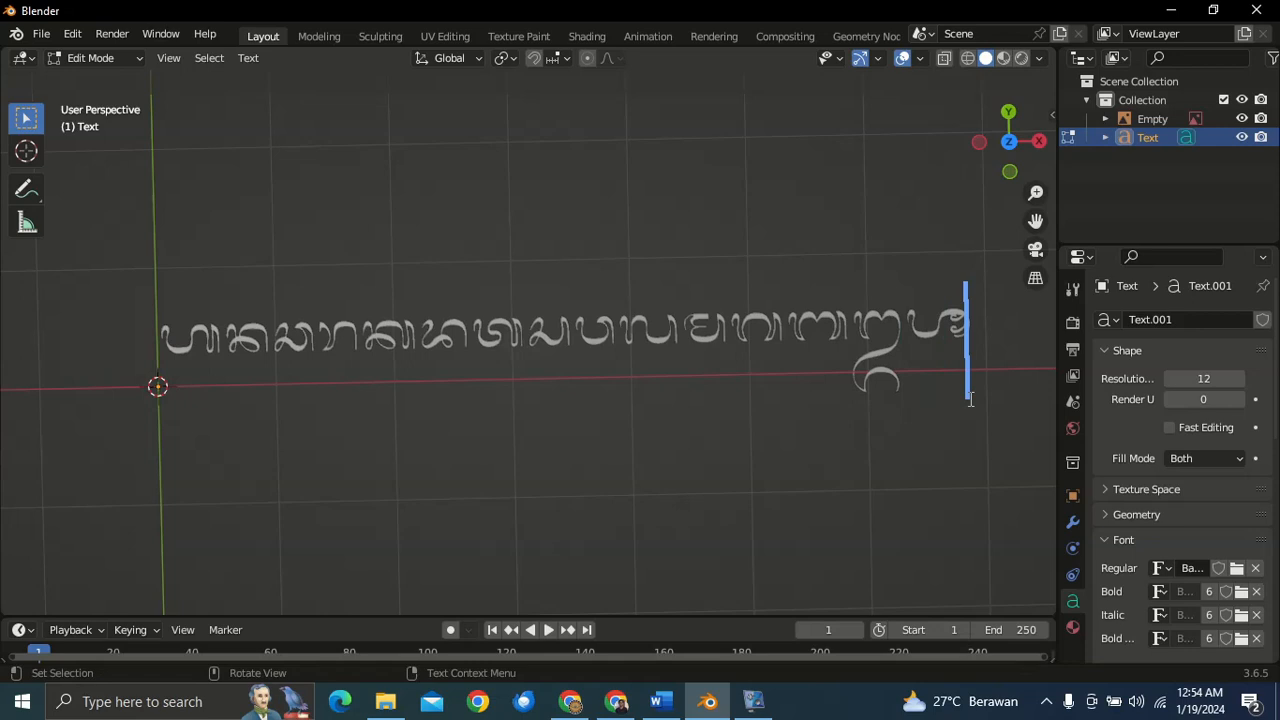
{"action": "key", "text": "BackSpace"}
{"action": "key", "text": "BackSpace"}
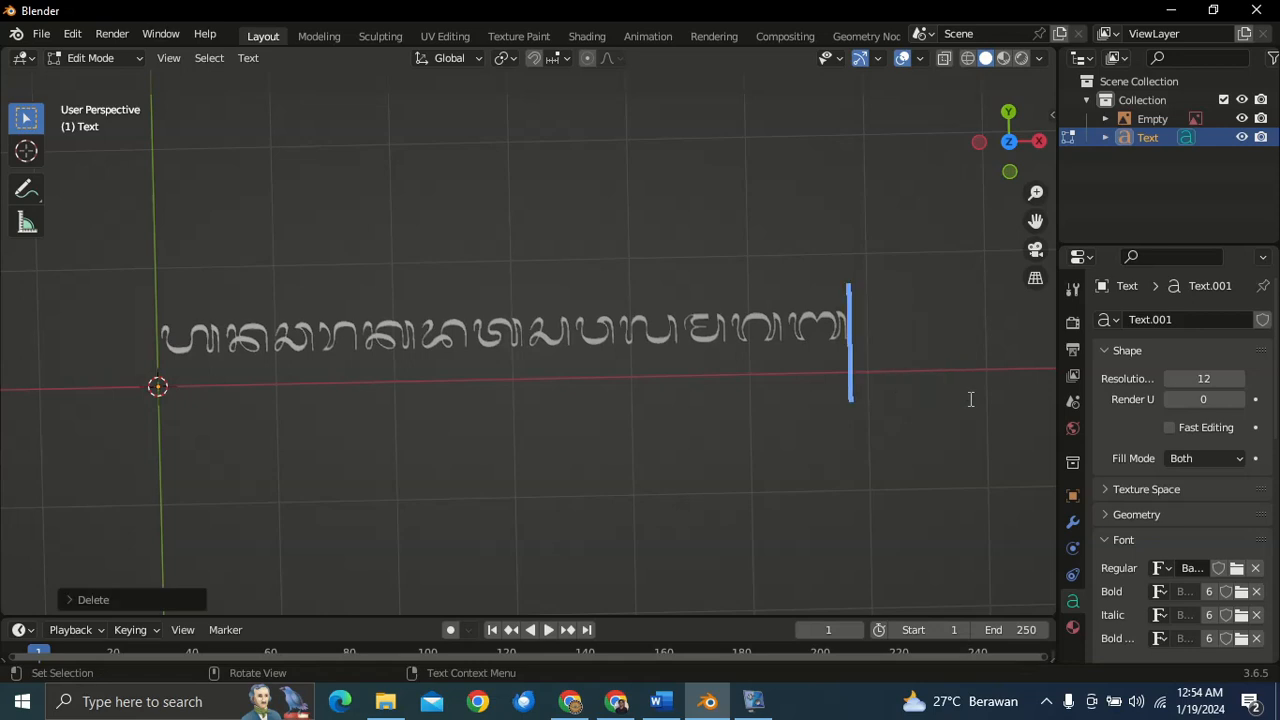
- Switch to the Chrome image results and open the Rumah Pengetahuan photo of the Balinese keyboard to check the nga key
{"action": "left_click", "coordinate": [570, 701]}
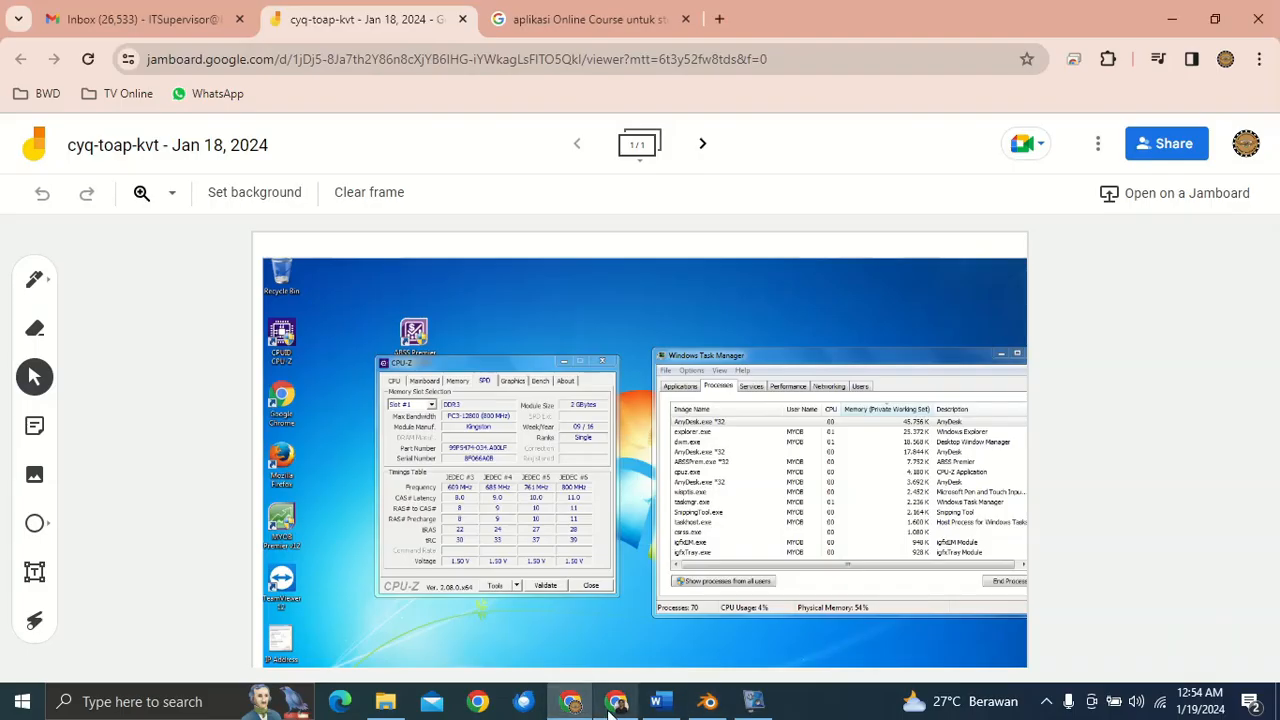
{"action": "left_click", "coordinate": [617, 705]}
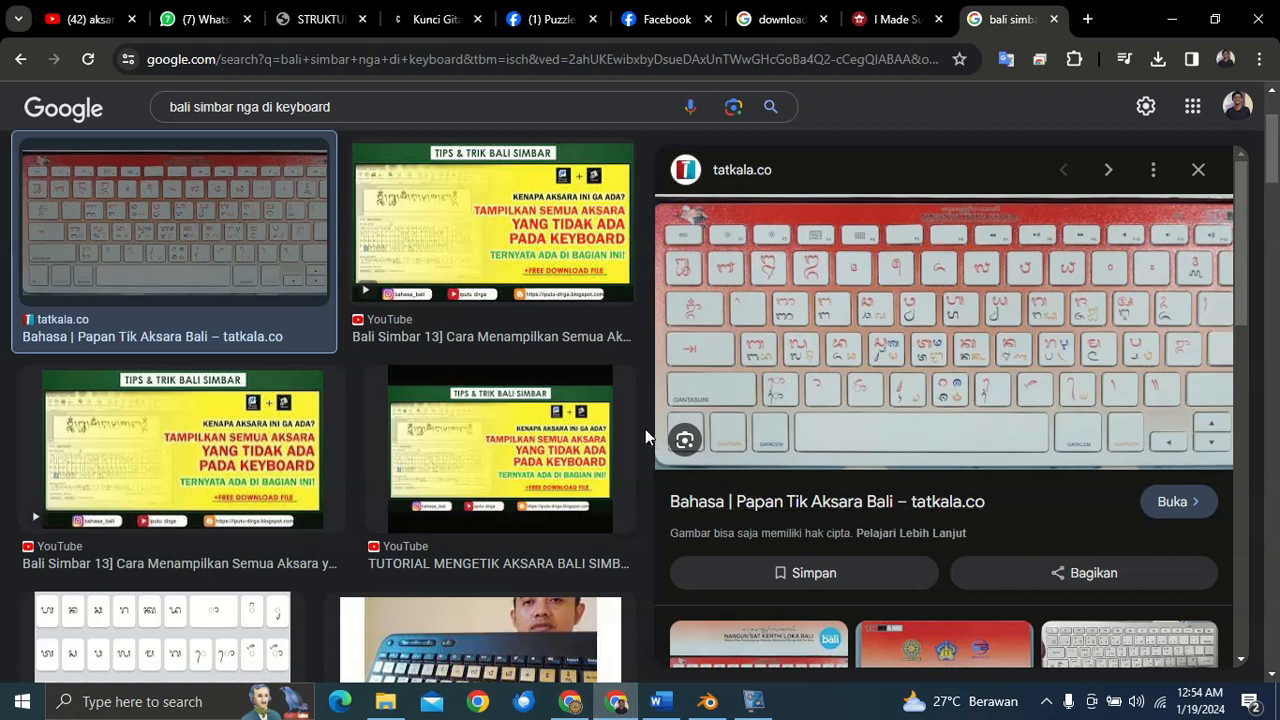
{"action": "scroll", "coordinate": [330, 580], "scroll_direction": "down", "scroll_amount": 1}
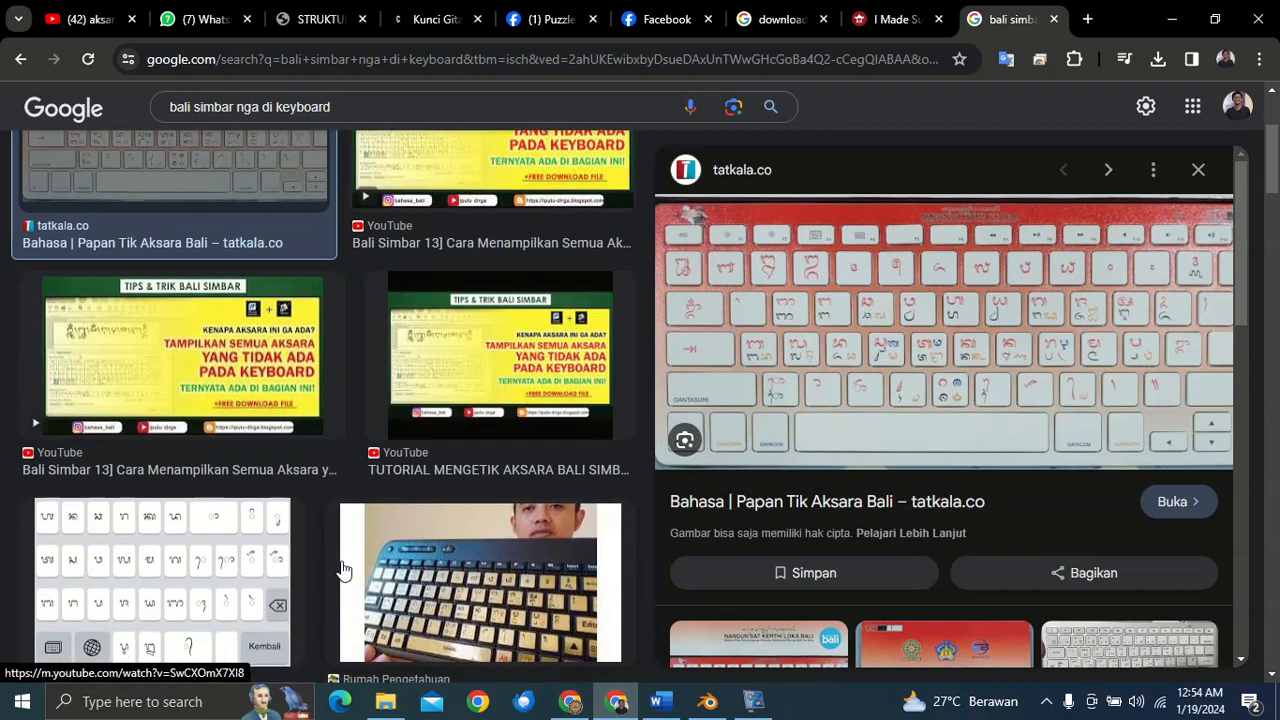
{"action": "left_click", "coordinate": [500, 607]}
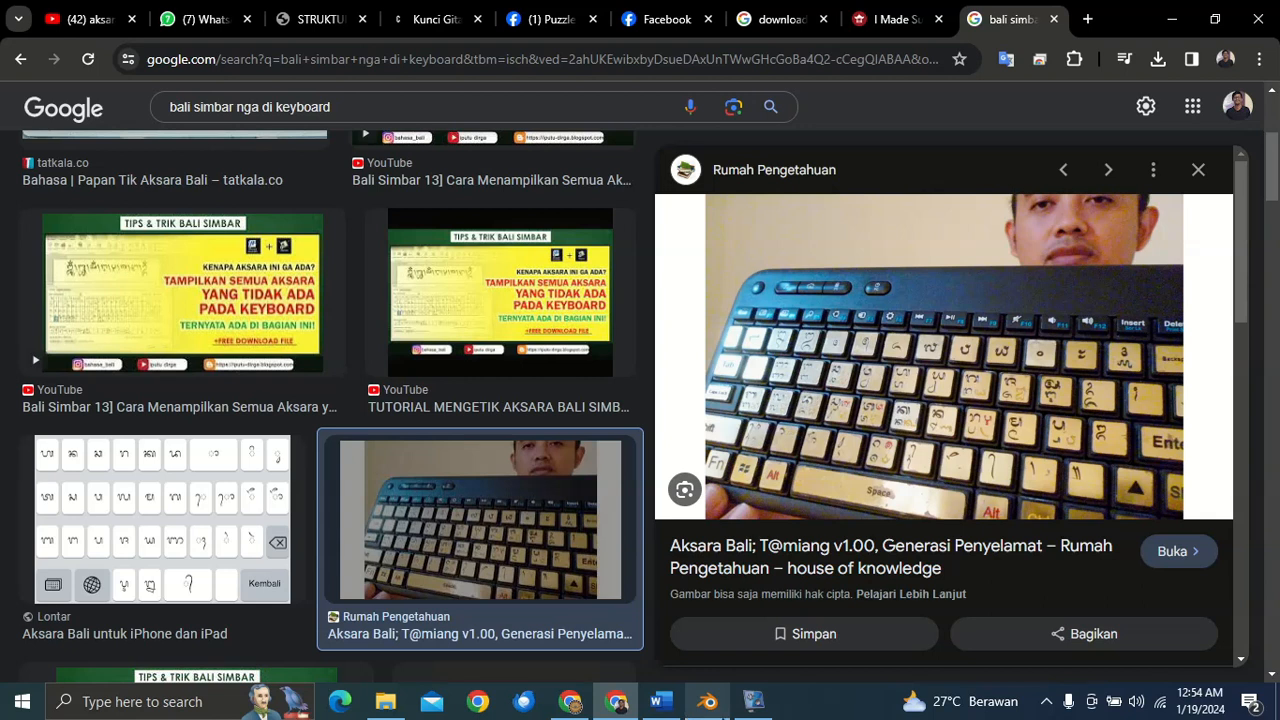
- Switch back to Blender and try | and ? as the nga character after ba, erasing each one
{"action": "left_click", "coordinate": [707, 701]}
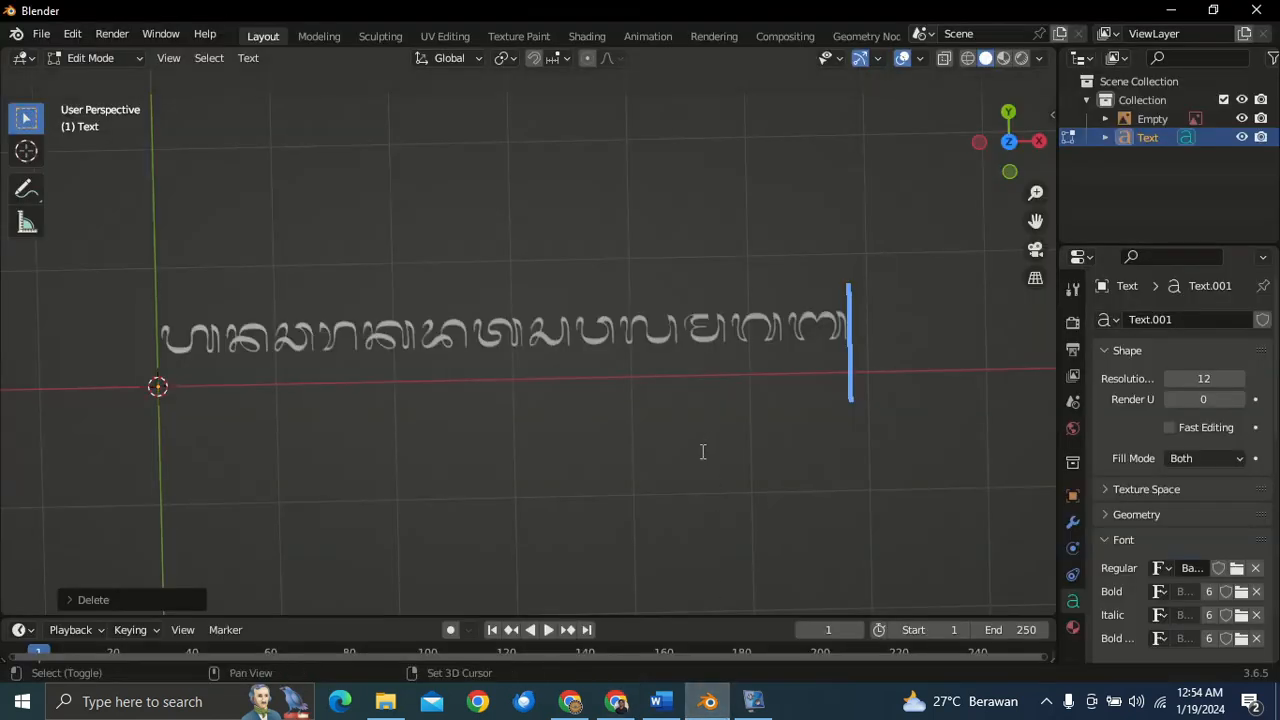
{"action": "type", "text": "|"}
{"action": "key", "text": "BackSpace"}
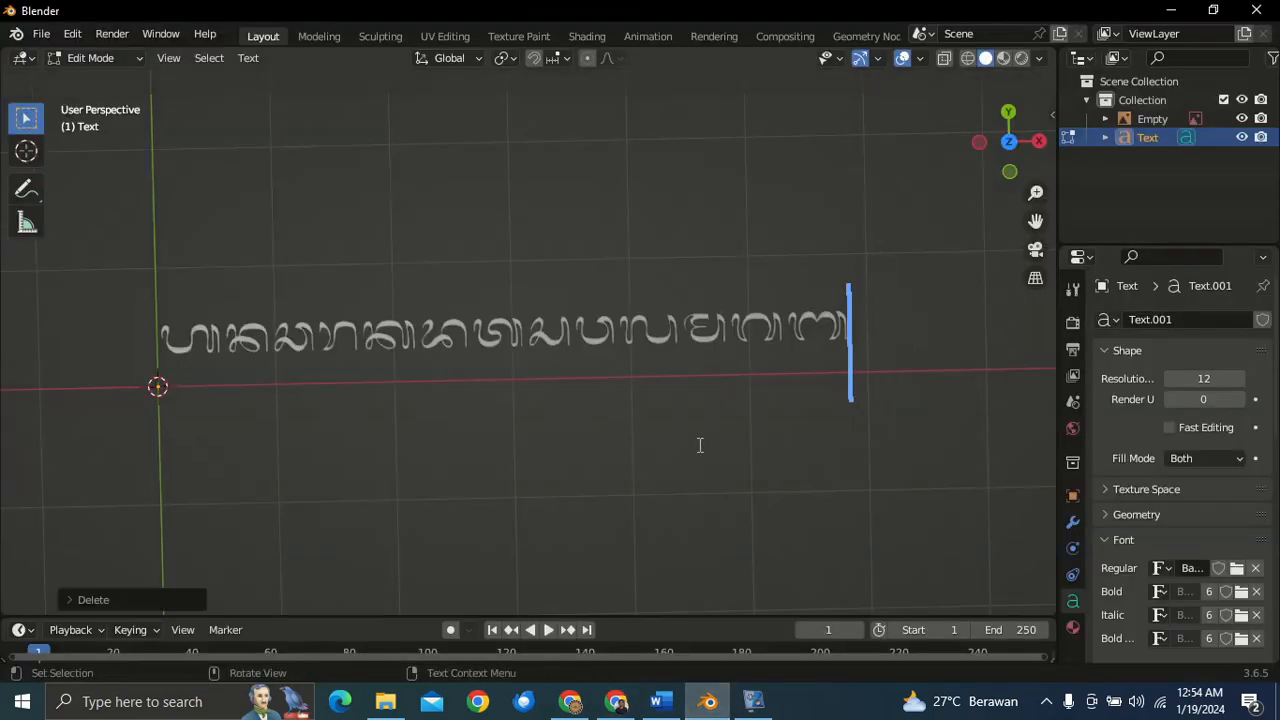
{"action": "type", "text": "?"}
{"action": "key", "text": "BackSpace"}
- Try the > character repeatedly at the end of the row, erasing it each time
{"action": "type", "text": ">"}
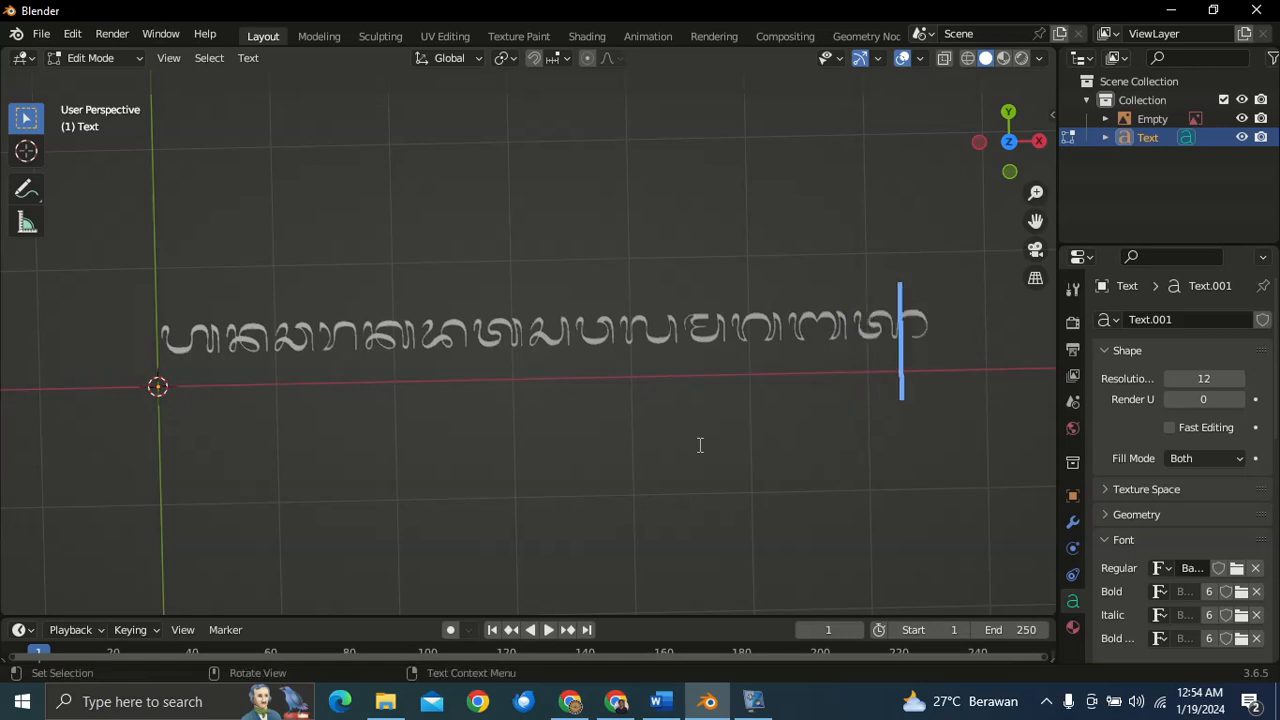
{"action": "key", "text": "BackSpace"}
{"action": "type", "text": ">"}
{"action": "key", "text": "BackSpace"}
{"action": "type", "text": ">"}
{"action": "key", "text": "BackSpace"}
{"action": "type", "text": ">"}
{"action": "key", "text": "BackSpace"}
{"action": "type", "text": ">"}
{"action": "key", "text": "BackSpace"}
{"action": "type", "text": ">"}
{"action": "key", "text": "BackSpace"}
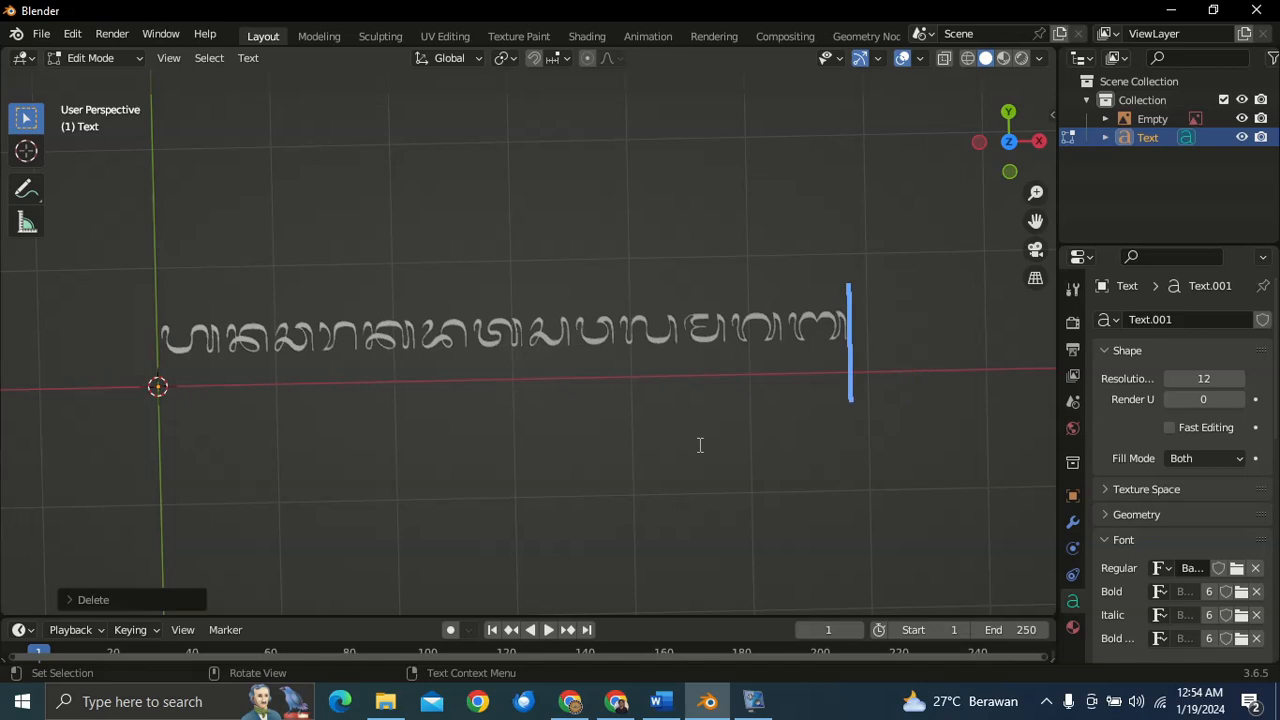
- Try a run of characters including >, p, j and y as nga after ba, and erase them
{"action": "type", "text": ">pjy"}
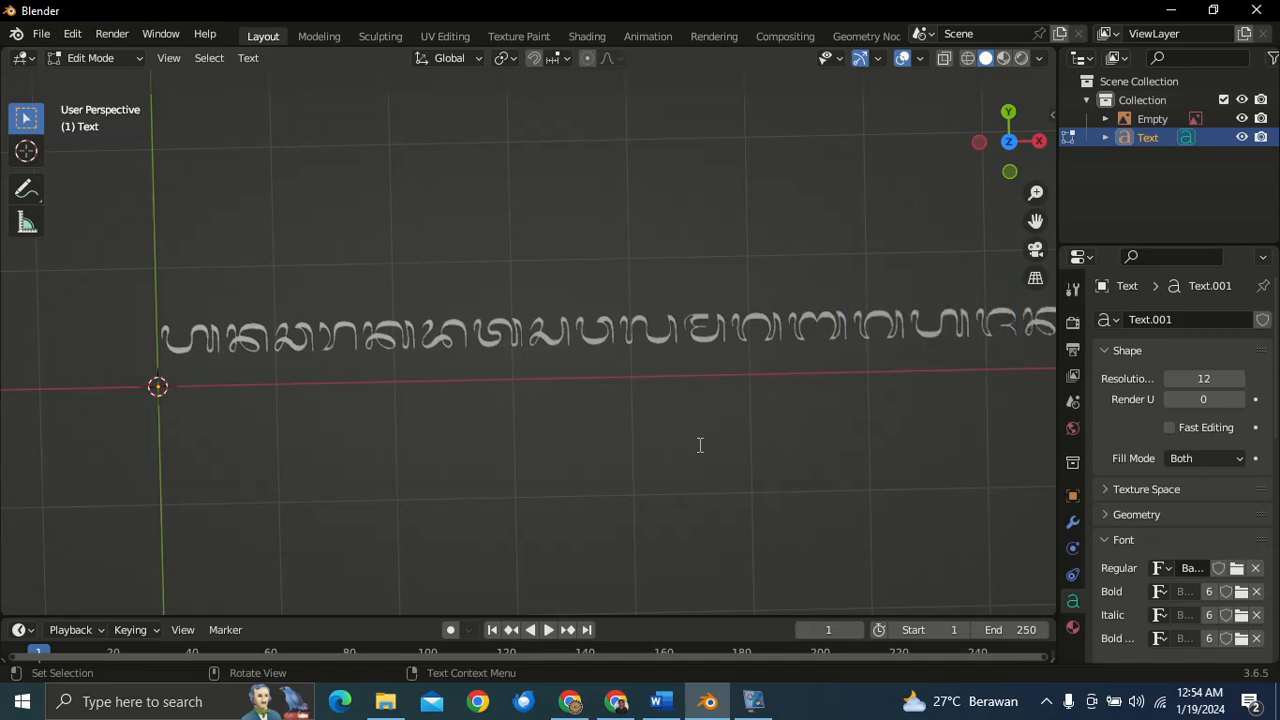
{"action": "scroll", "coordinate": [314, 280], "scroll_direction": "down", "scroll_amount": 3}
{"action": "scroll", "coordinate": [334, 283], "scroll_direction": "up", "scroll_amount": 1}
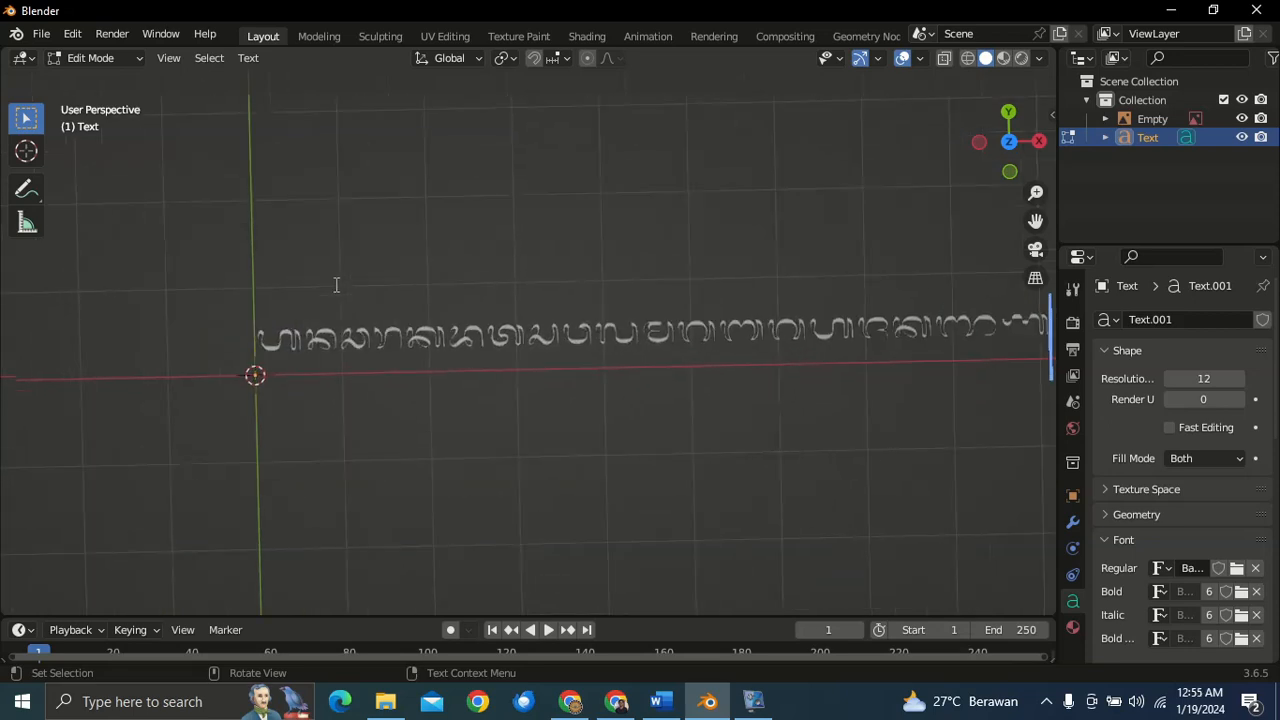
{"action": "key", "text": "BackSpace"}
{"action": "key", "text": "BackSpace"}
{"action": "key", "text": "BackSpace"}
{"action": "key", "text": "BackSpace"}
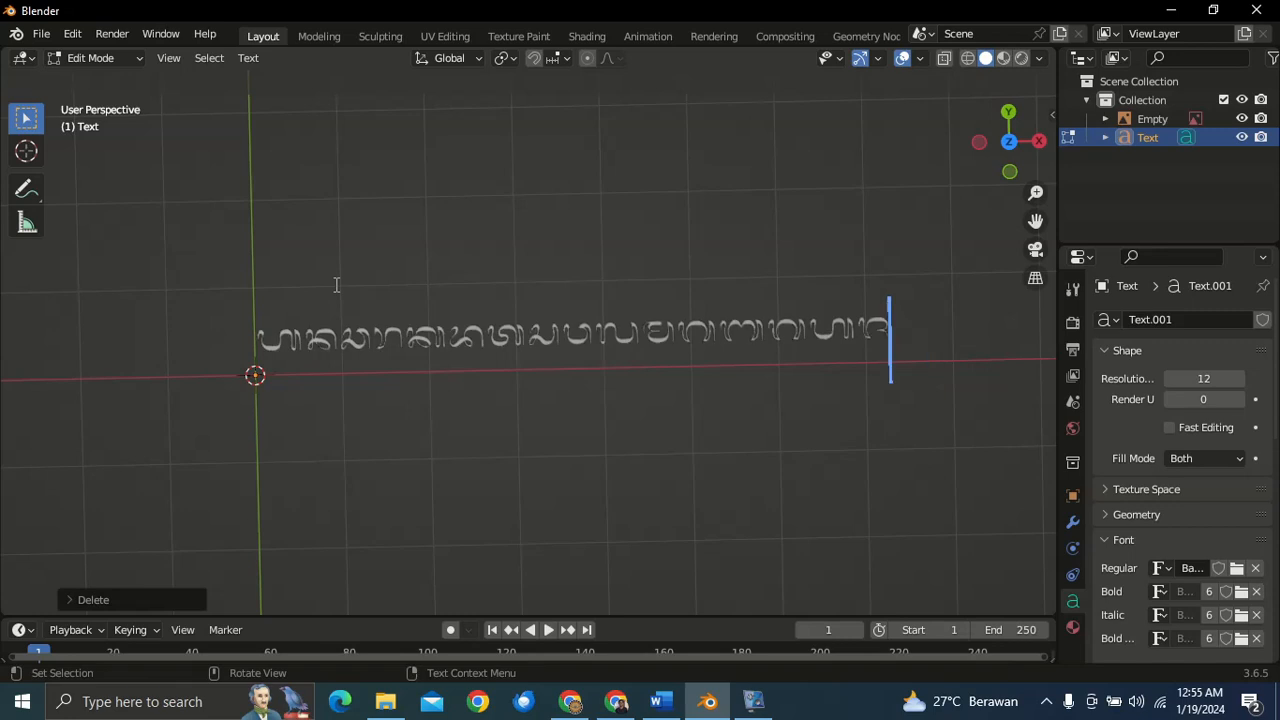
{"action": "key", "text": "BackSpace"}
{"action": "key", "text": "BackSpace"}
{"action": "key", "text": "BackSpace"}
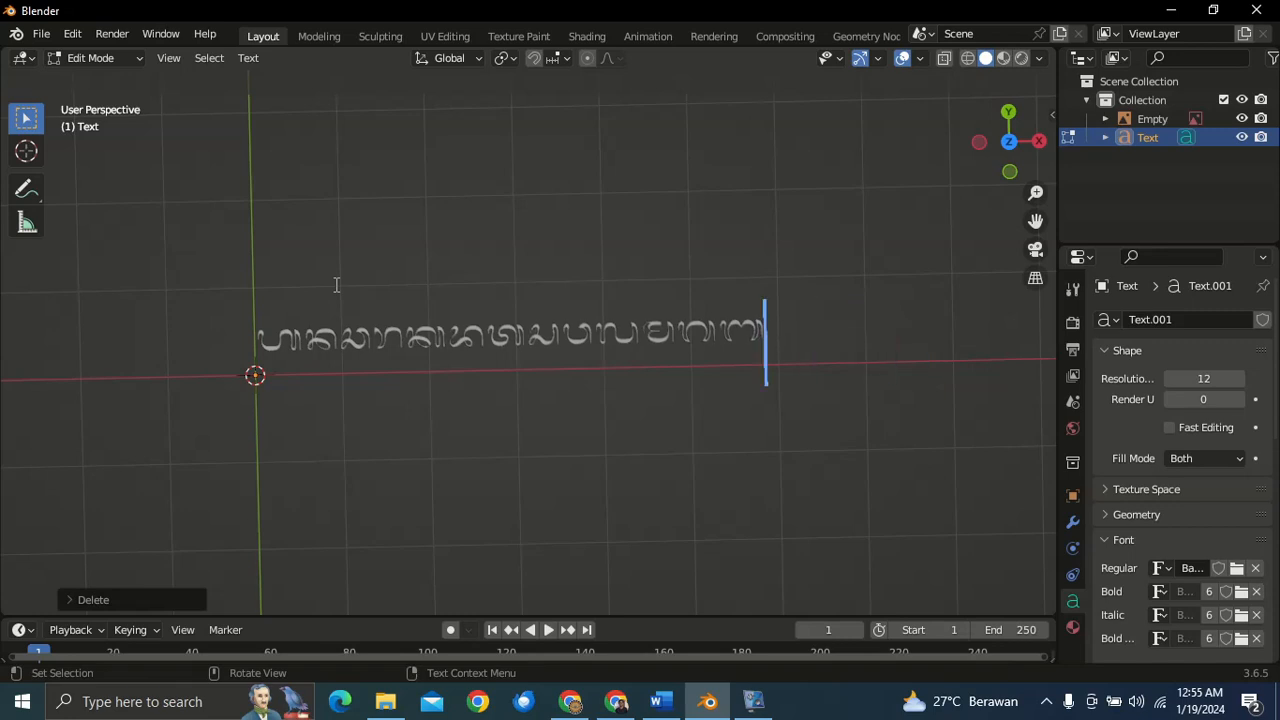
- Try the capitals Q, W, E and R as the nga character after ba, and erase them
{"action": "type", "text": "QWER"}
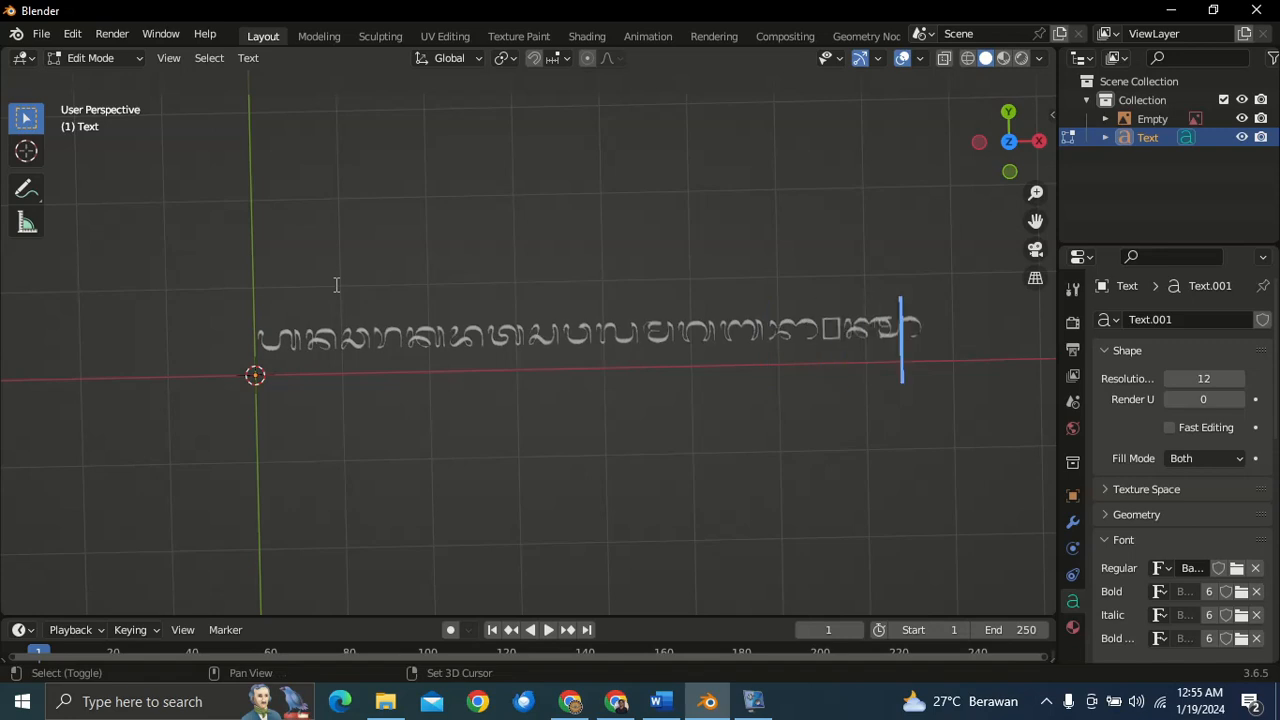
{"action": "key", "text": "BackSpace"}
{"action": "key", "text": "BackSpace"}
{"action": "key", "text": "BackSpace"}
{"action": "key", "text": "BackSpace"}
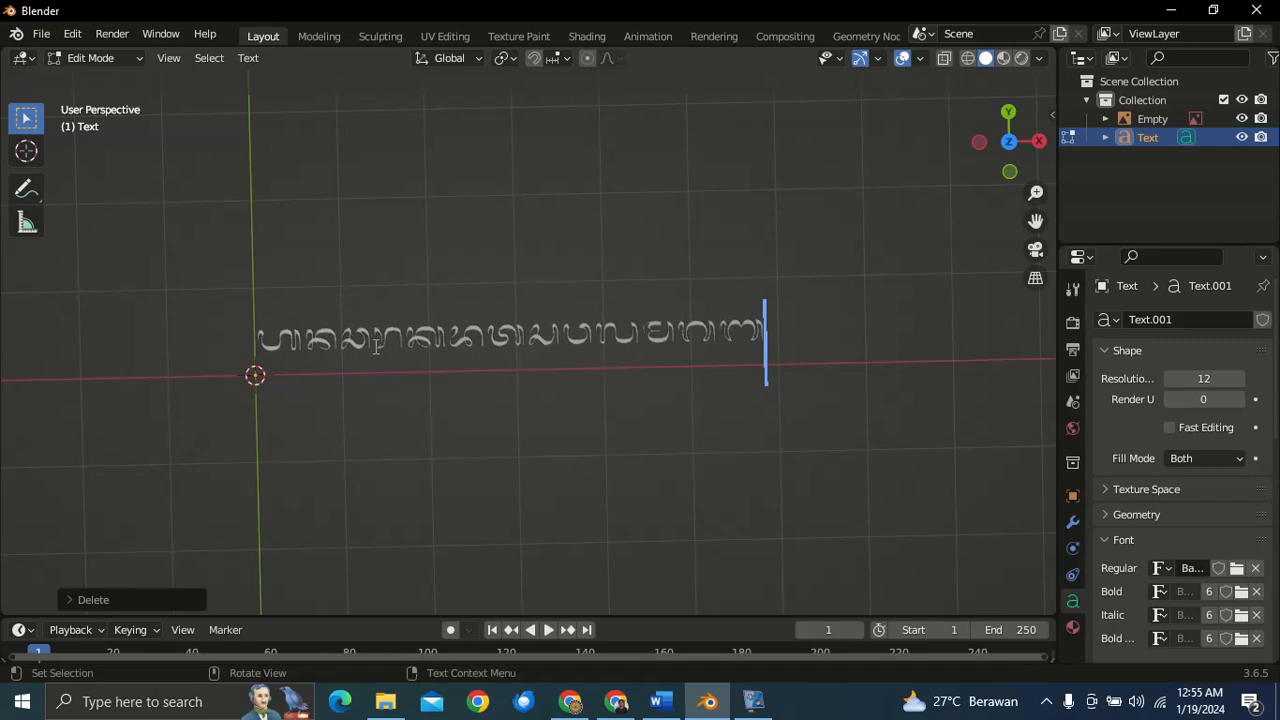
- Switch to the Chrome image results and open the pemerintah kota denpasar picture of the Balinese keyboard layout
{"action": "left_click", "coordinate": [570, 701]}
{"action": "left_click", "coordinate": [605, 703]}
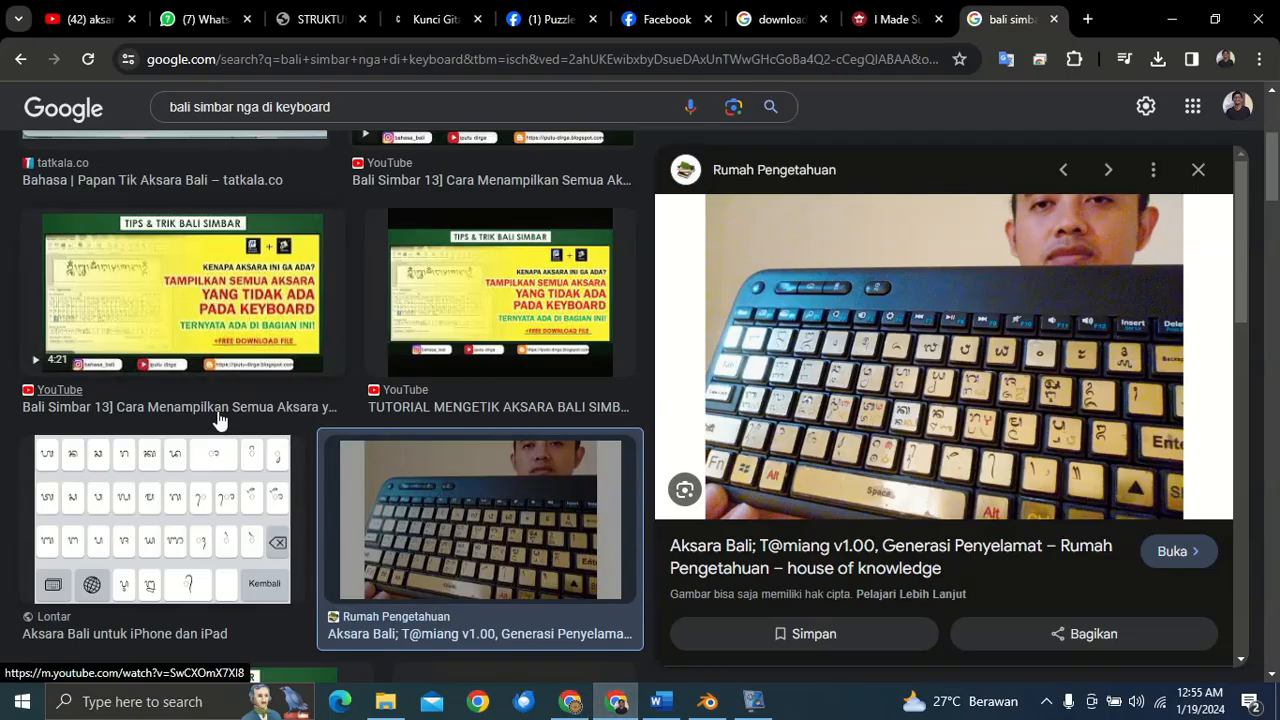
{"action": "scroll", "coordinate": [239, 392], "scroll_direction": "down", "scroll_amount": 4}
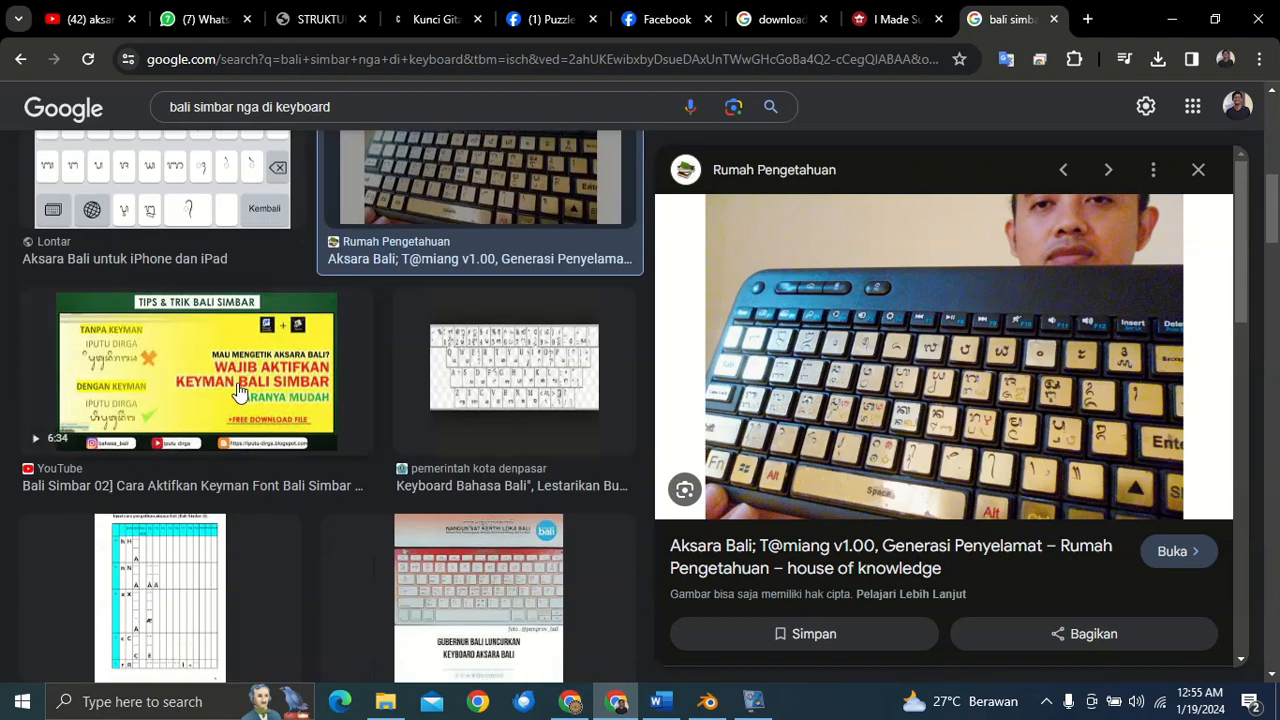
{"action": "left_click", "coordinate": [592, 400]}
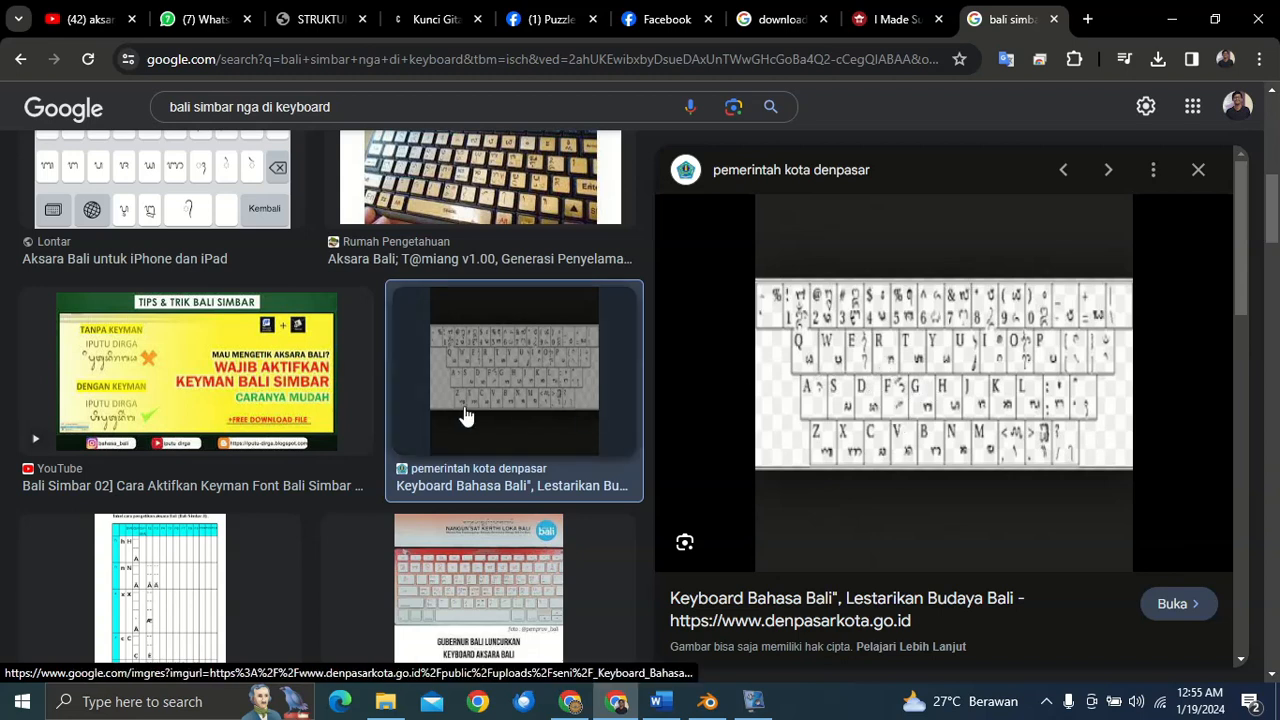
- Look further through the image results and open the Babad Bali keyboard layout to check the nga key
{"action": "scroll", "coordinate": [925, 420], "scroll_direction": "down", "scroll_amount": 5}
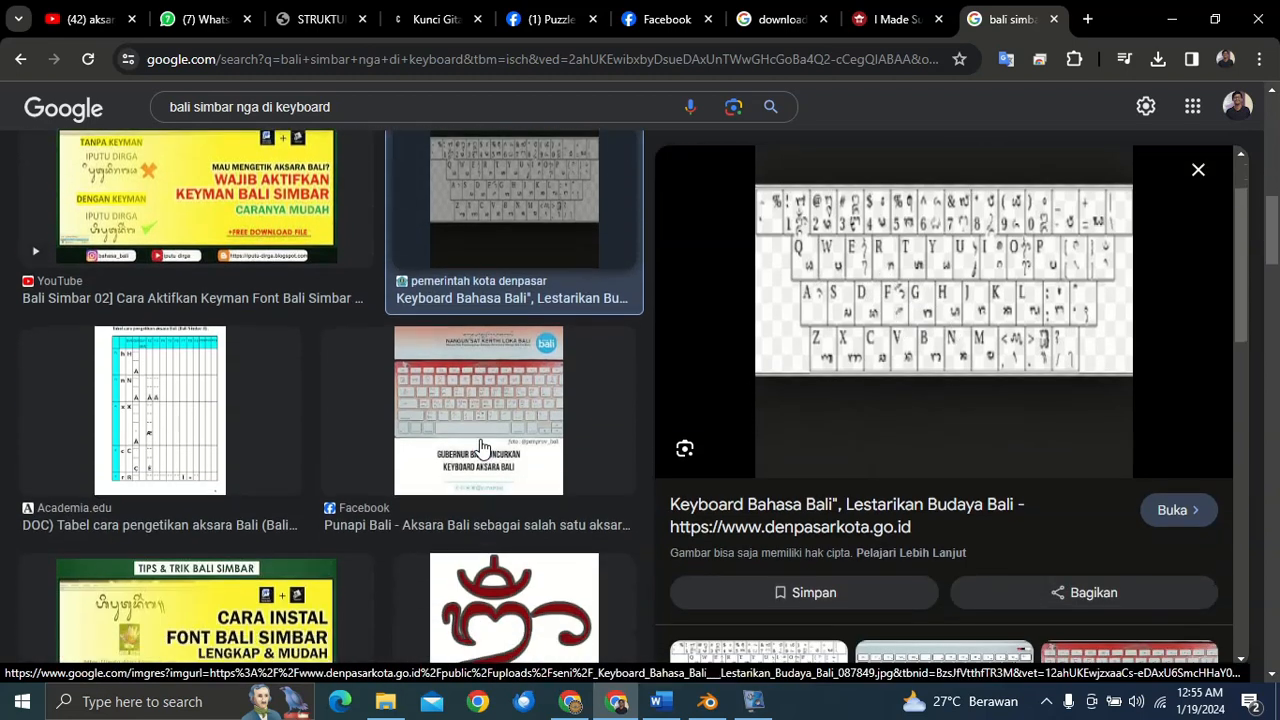
{"action": "scroll", "coordinate": [484, 440], "scroll_direction": "down", "scroll_amount": 3}
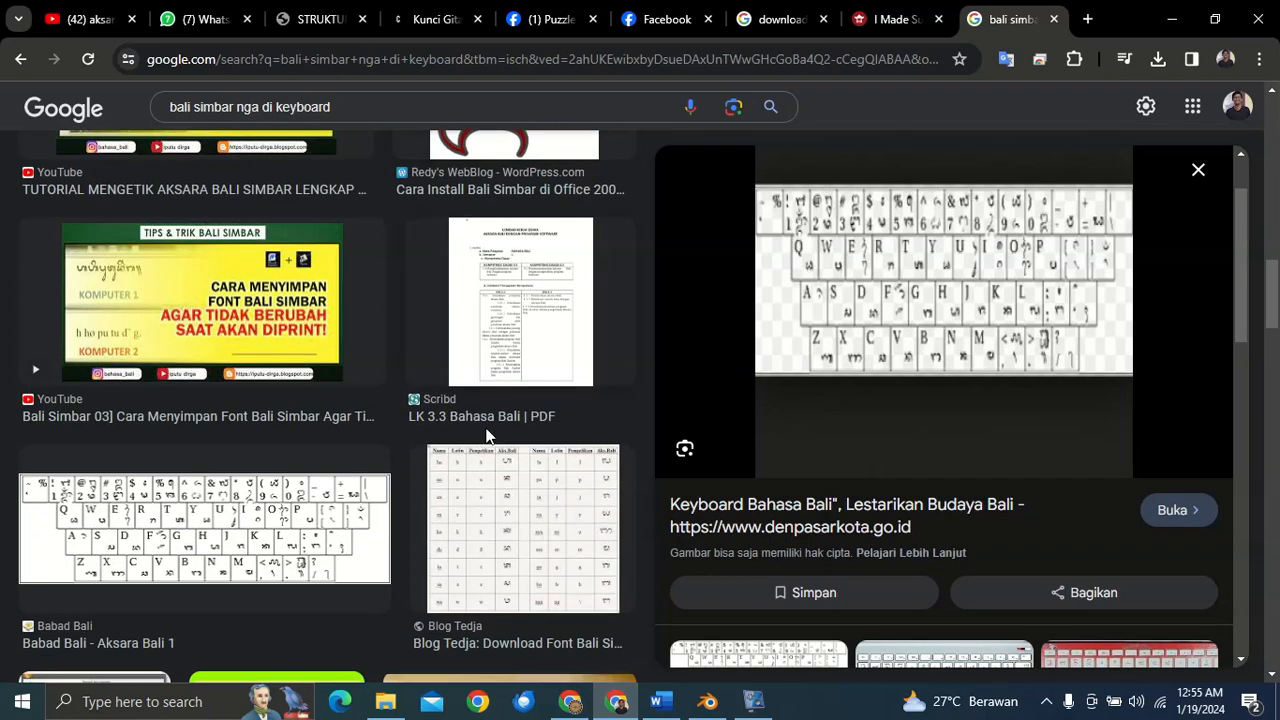
{"action": "scroll", "coordinate": [487, 435], "scroll_direction": "down", "scroll_amount": 1}
{"action": "left_click", "coordinate": [297, 443]}
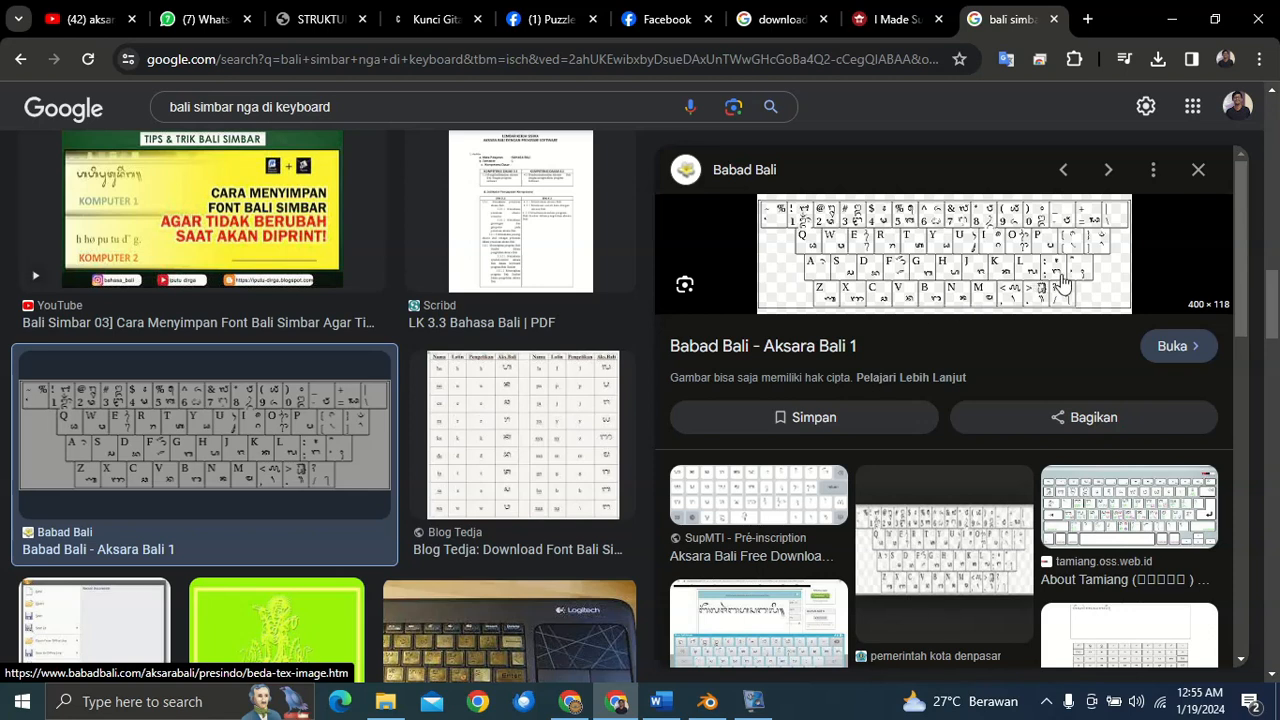
- Switch back to Blender and try :, / and ? as the nga character after ba, erasing each one
{"action": "left_click", "coordinate": [708, 701]}
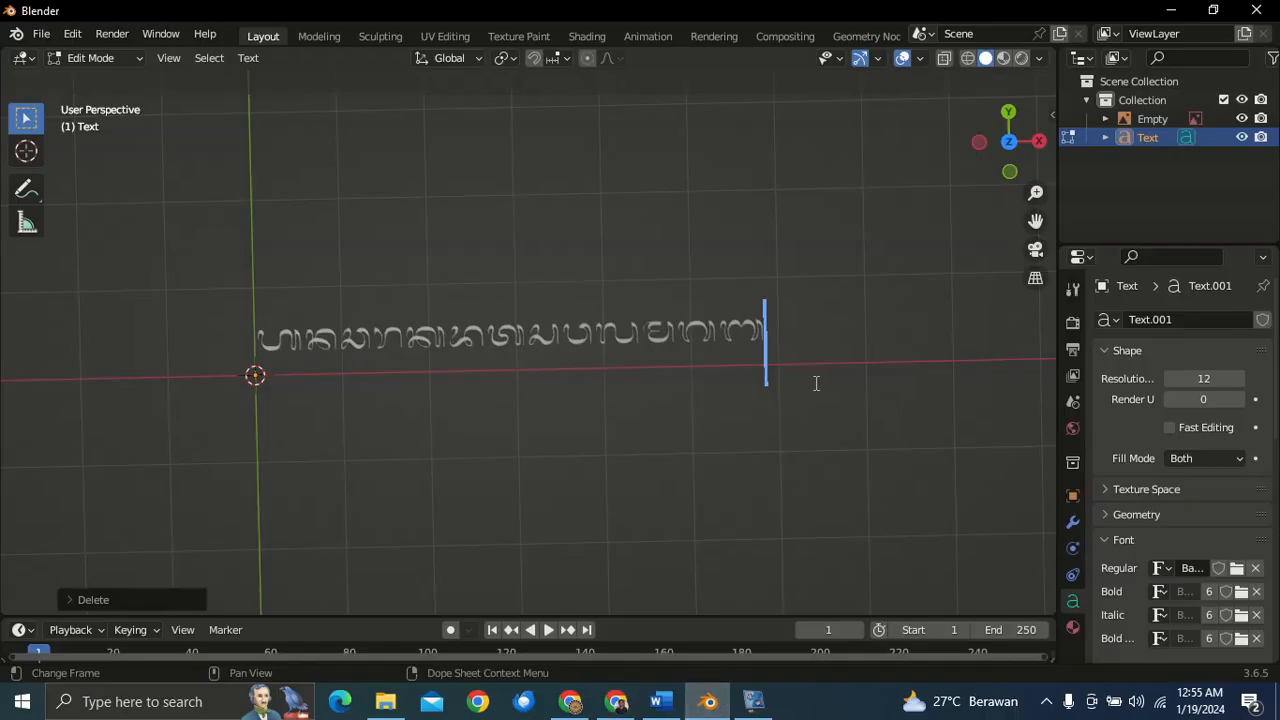
{"action": "type", "text": ":"}
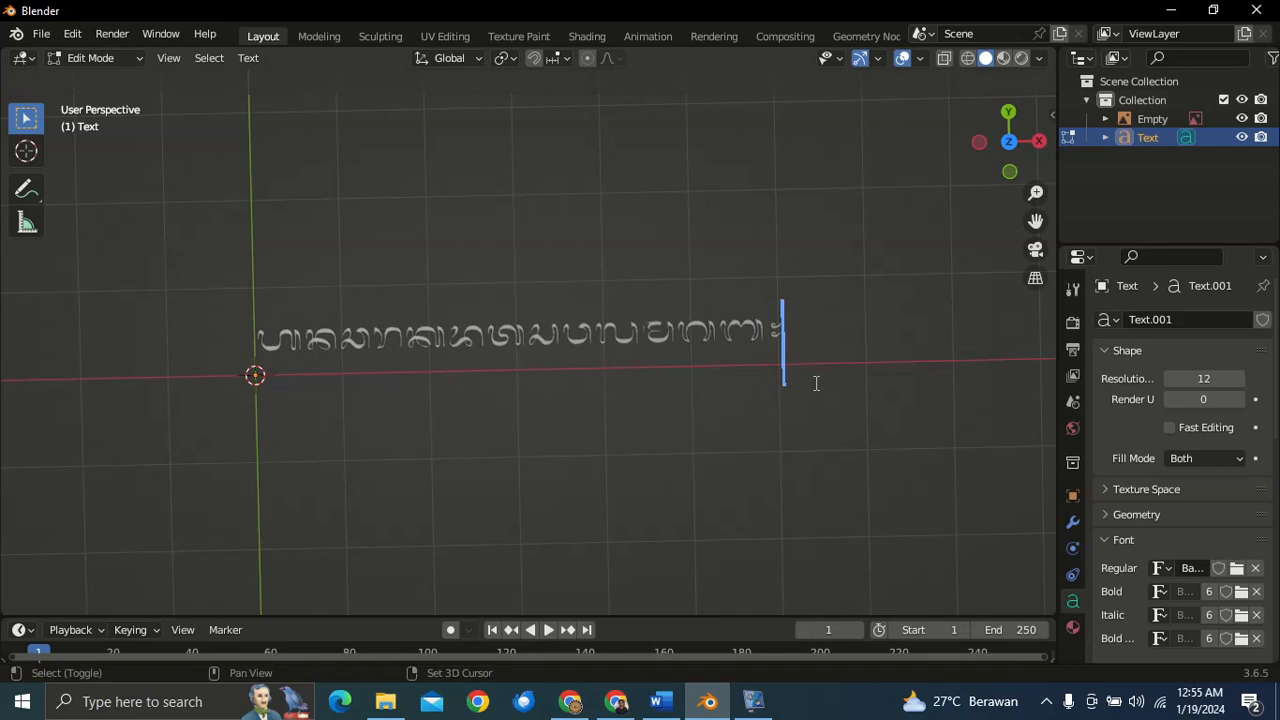
{"action": "key", "text": "BackSpace"}
{"action": "type", "text": "/"}
{"action": "key", "text": "BackSpace"}
{"action": "type", "text": "?"}
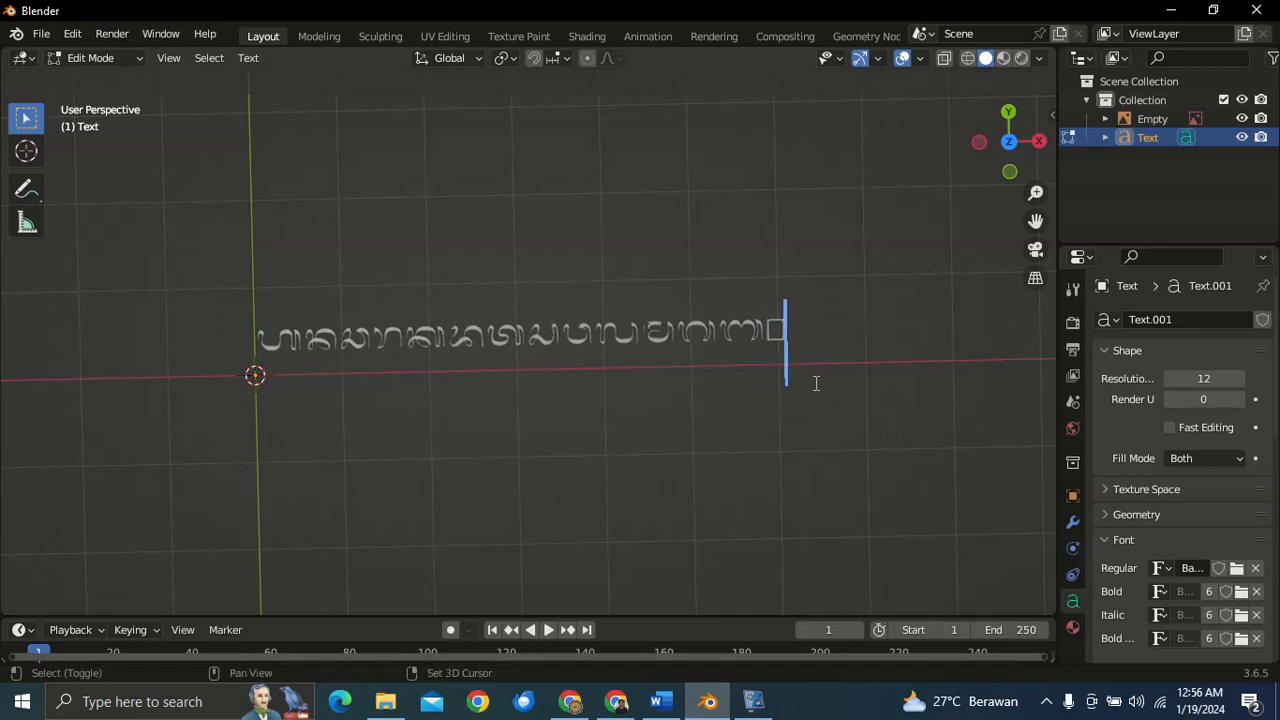
{"action": "key", "text": "BackSpace"}
- Try the characters ', /, ., comma, m, n and b in a row after ba to look for nga
{"action": "type", "text": "'/.,m"}
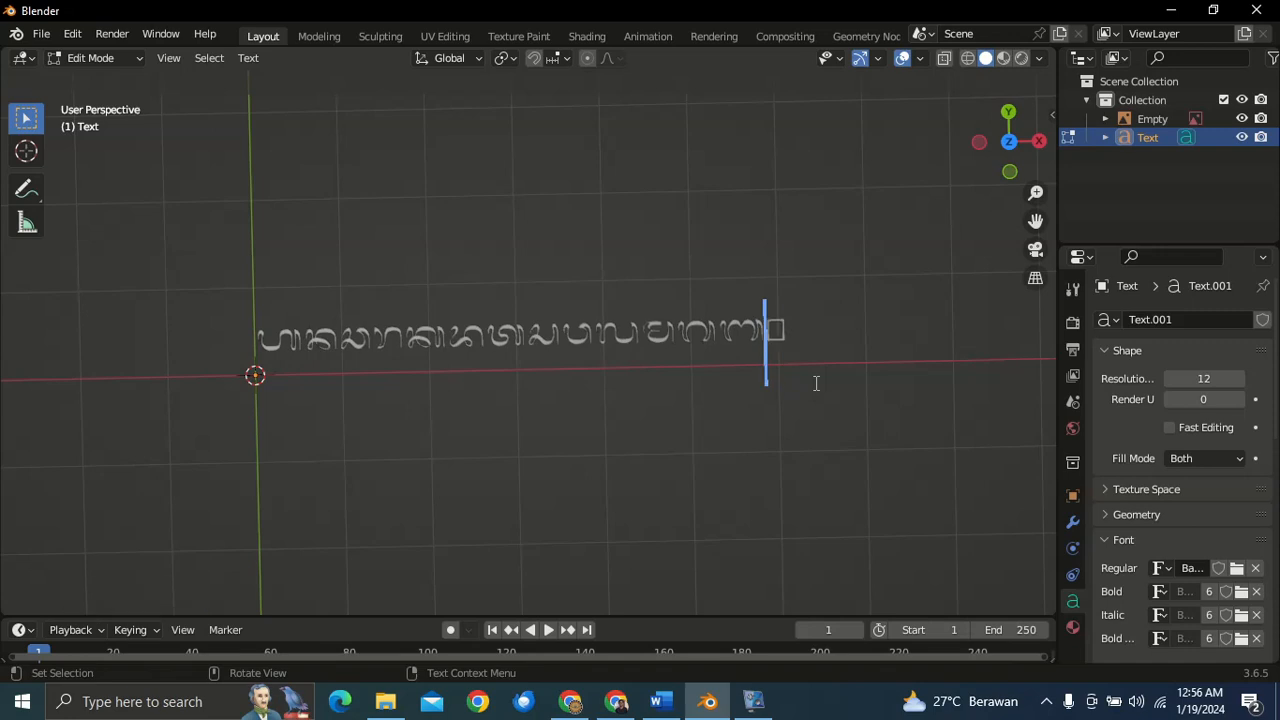
{"action": "type", "text": "nb"}
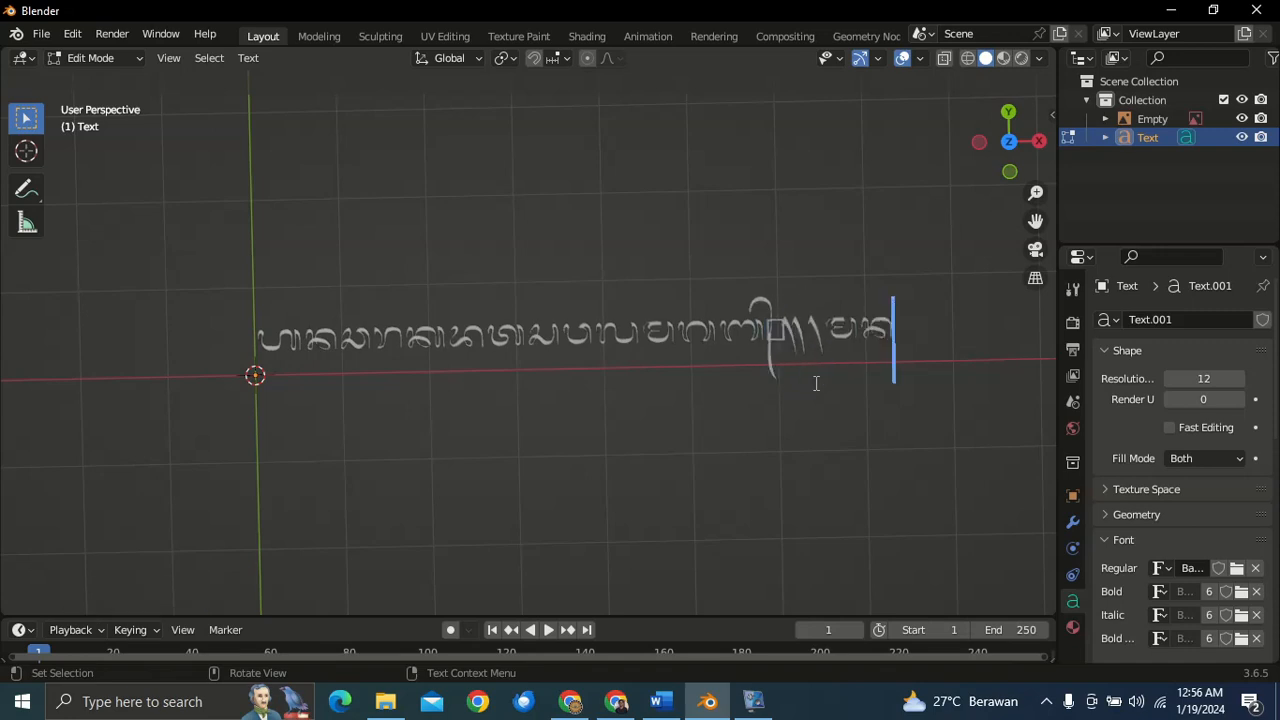
- Try the characters vcx and delete all trial characters following the ba letter, including the empty box glyph
{"action": "type", "text": "vcx"}
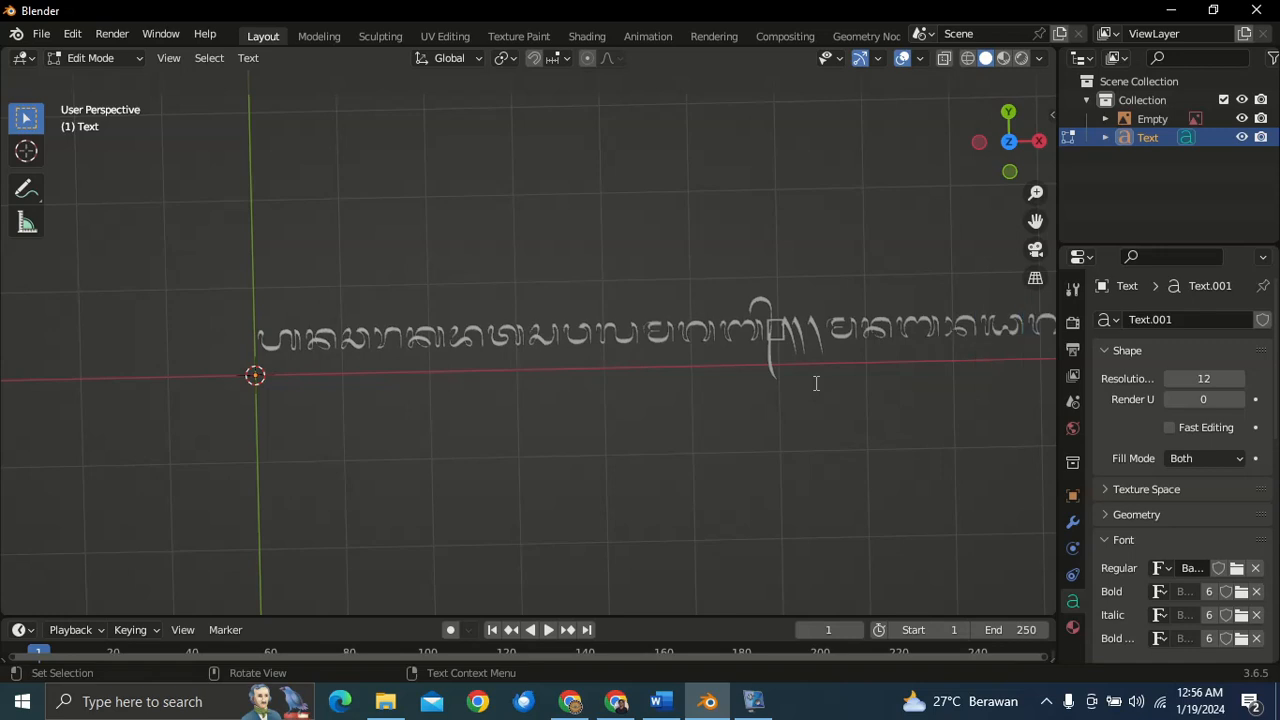
{"action": "key", "text": "BackSpace"}
{"action": "key", "text": "BackSpace"}
{"action": "key", "text": "BackSpace"}
{"action": "key", "text": "BackSpace"}
{"action": "key", "text": "BackSpace"}
{"action": "key", "text": "BackSpace"}
{"action": "key", "text": "BackSpace"}
{"action": "key", "text": "BackSpace"}
{"action": "key", "text": "BackSpace"}
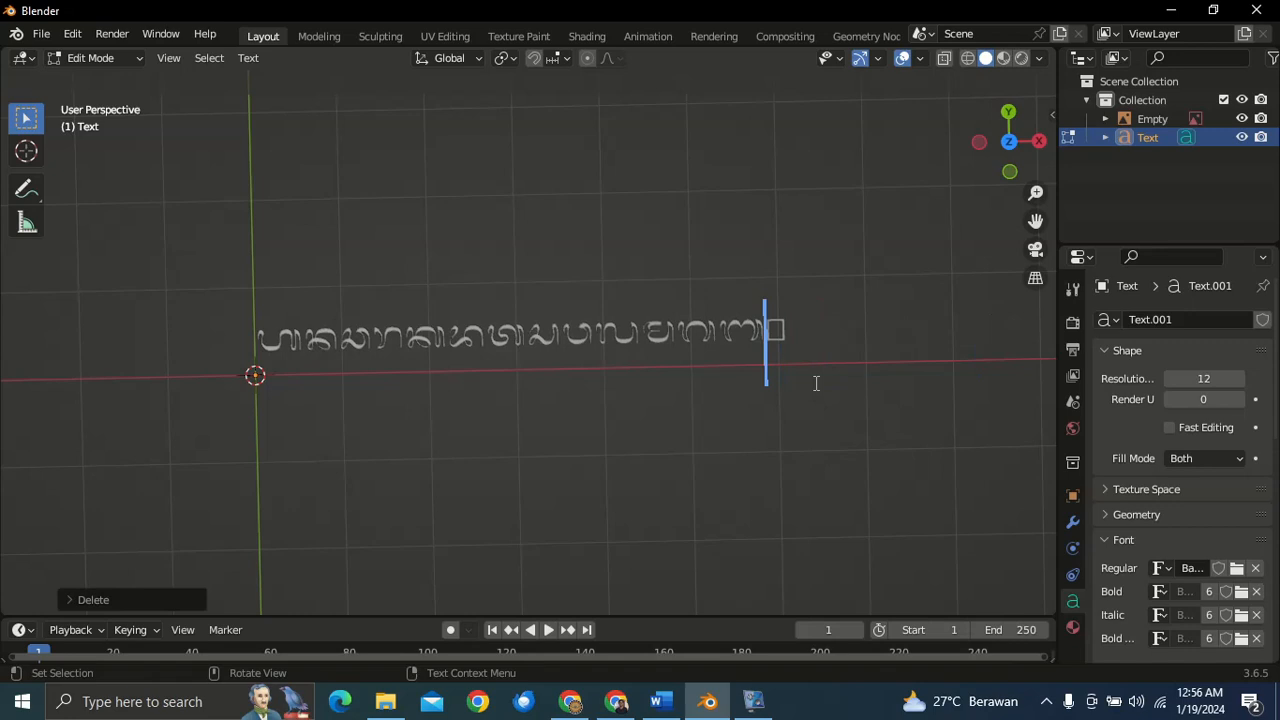
{"action": "key", "text": "Right"}
{"action": "key", "text": "Delete"}
- Look up the key for nga in the browser's Bali Simbar chart, and append the nga letter with \ in Blender
{"action": "left_click", "coordinate": [616, 701]}
{"action": "left_click", "coordinate": [522, 456]}
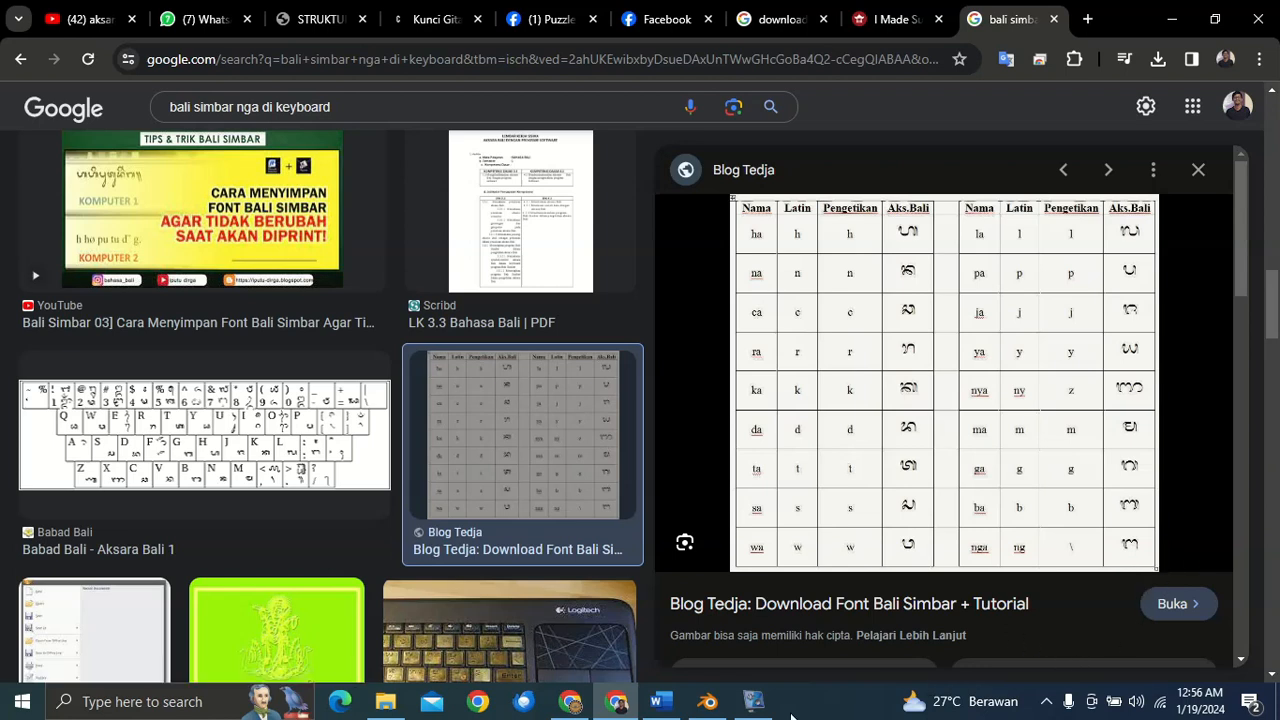
{"action": "left_click", "coordinate": [708, 701]}
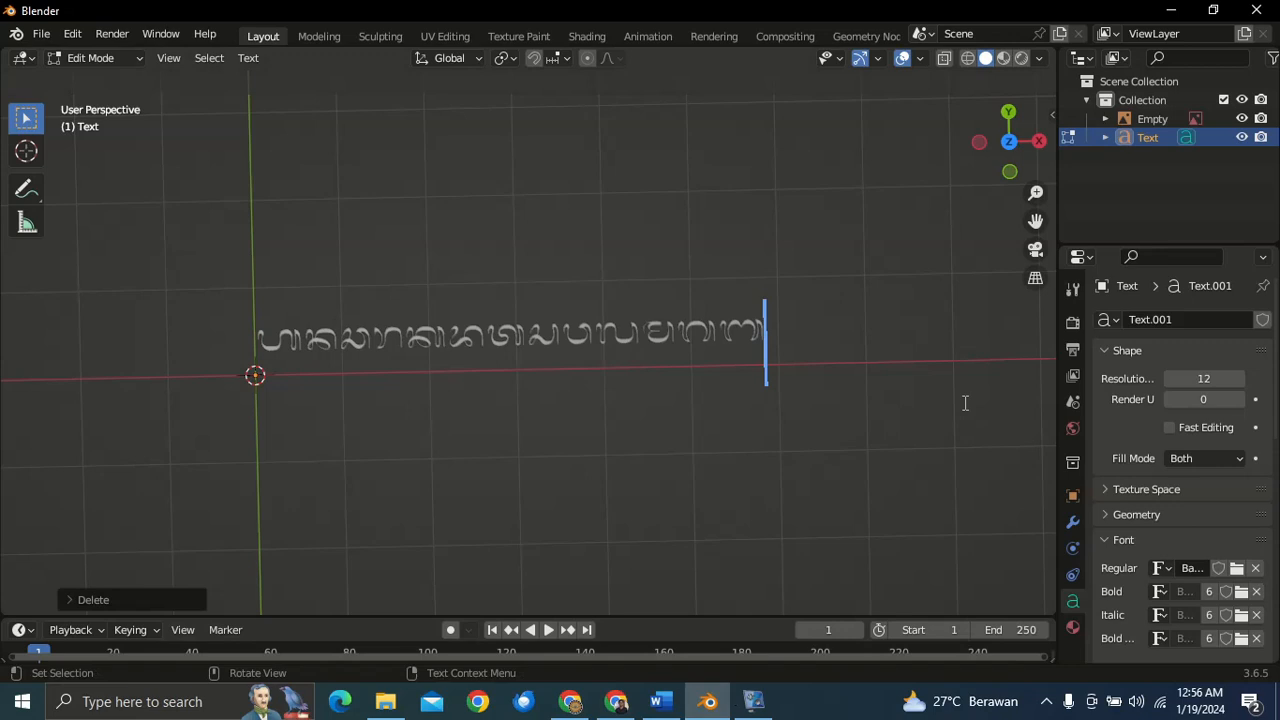
{"action": "type", "text": "\\"}
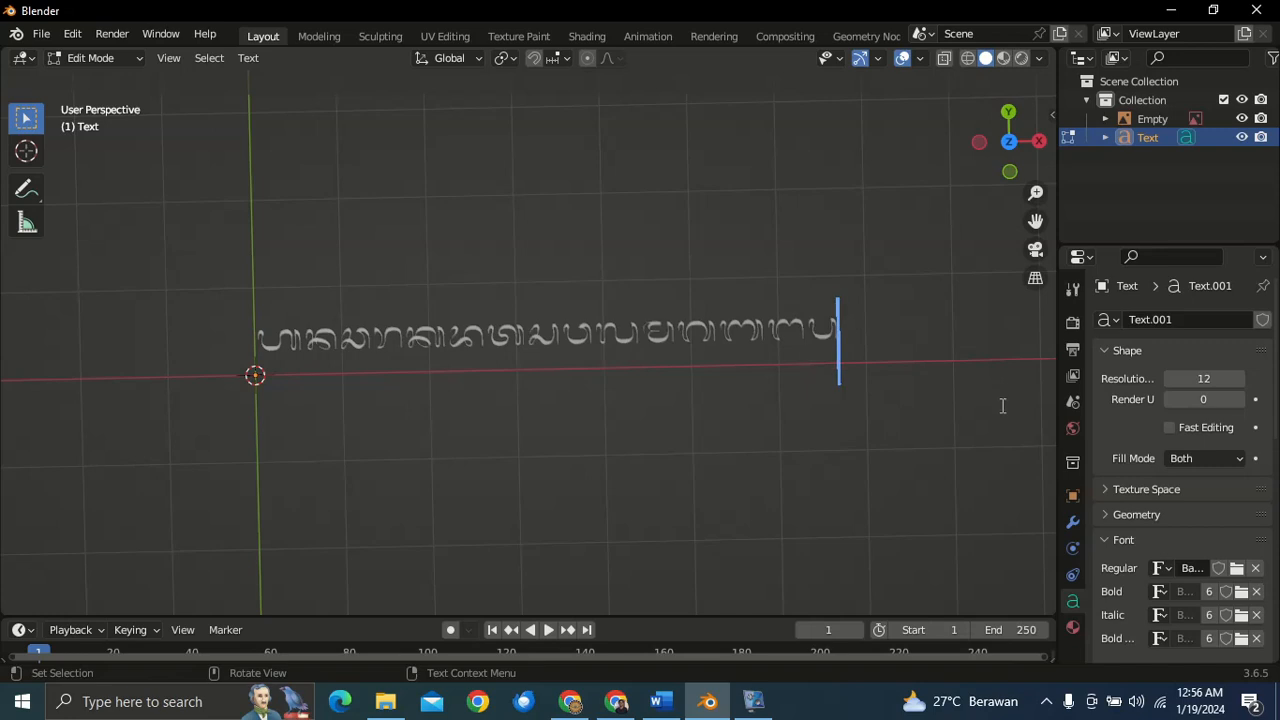
- Select the Empty reference image object to locate the Balinese letter chart in the scene
{"action": "scroll", "coordinate": [634, 363], "scroll_direction": "down", "scroll_amount": 4}
{"action": "middle_click_drag", "start_coordinate": [192, 362], "coordinate": [526, 316], "text": "shift"}
{"action": "scroll", "coordinate": [529, 318], "scroll_direction": "down", "scroll_amount": 1}
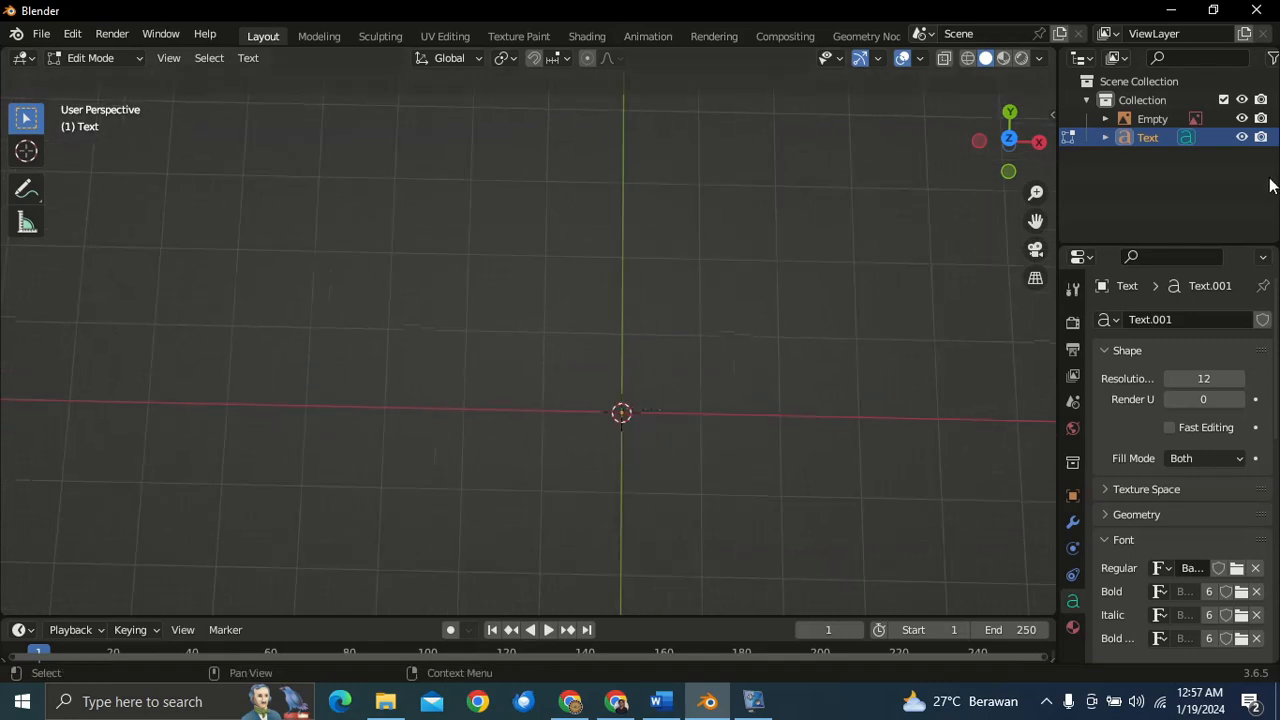
{"action": "left_click", "coordinate": [1161, 108]}
{"action": "left_click", "coordinate": [1149, 120]}
{"action": "scroll", "coordinate": [865, 270], "scroll_direction": "up", "scroll_amount": 6}
{"action": "scroll", "coordinate": [858, 265], "scroll_direction": "down", "scroll_amount": 2}
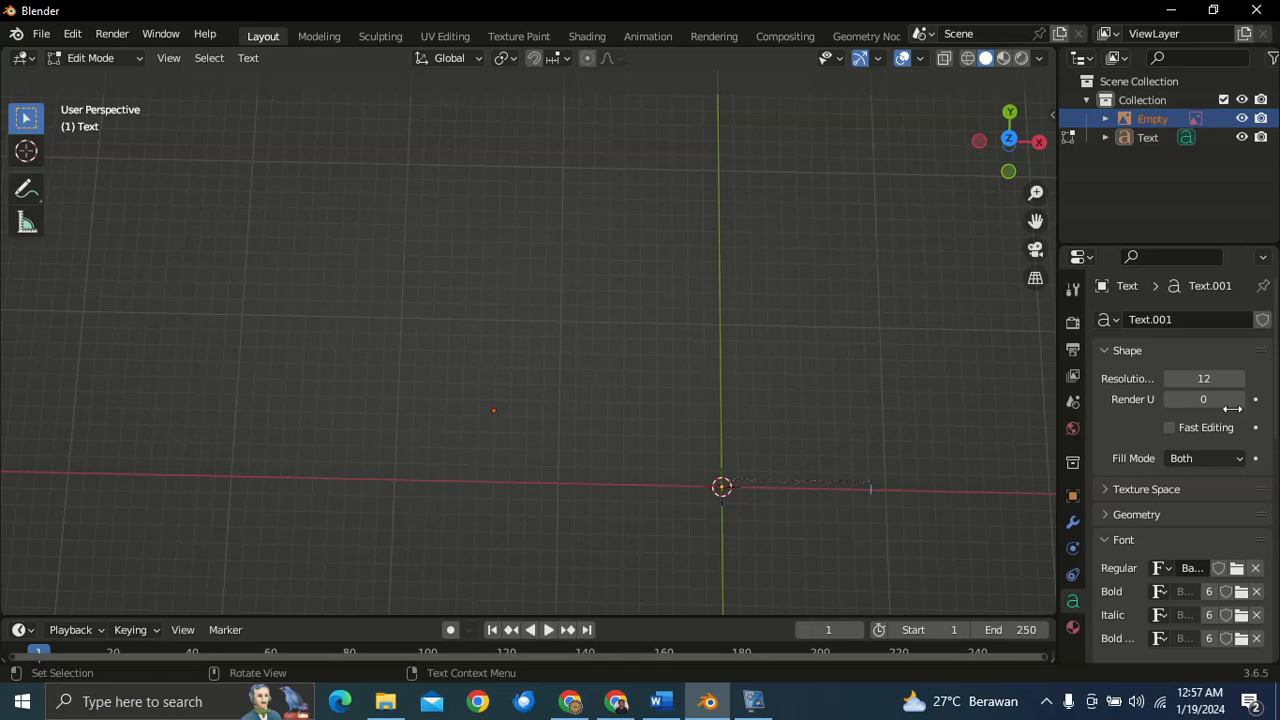
- Delete the stray characters after nga, enter the pa letter with p, and leave text editing
{"action": "scroll", "coordinate": [912, 480], "scroll_direction": "up", "scroll_amount": 5}
{"action": "middle_click_drag", "start_coordinate": [738, 437], "coordinate": [350, 75], "text": "shift"}
{"action": "scroll", "coordinate": [671, 214], "scroll_direction": "up", "scroll_amount": 4}
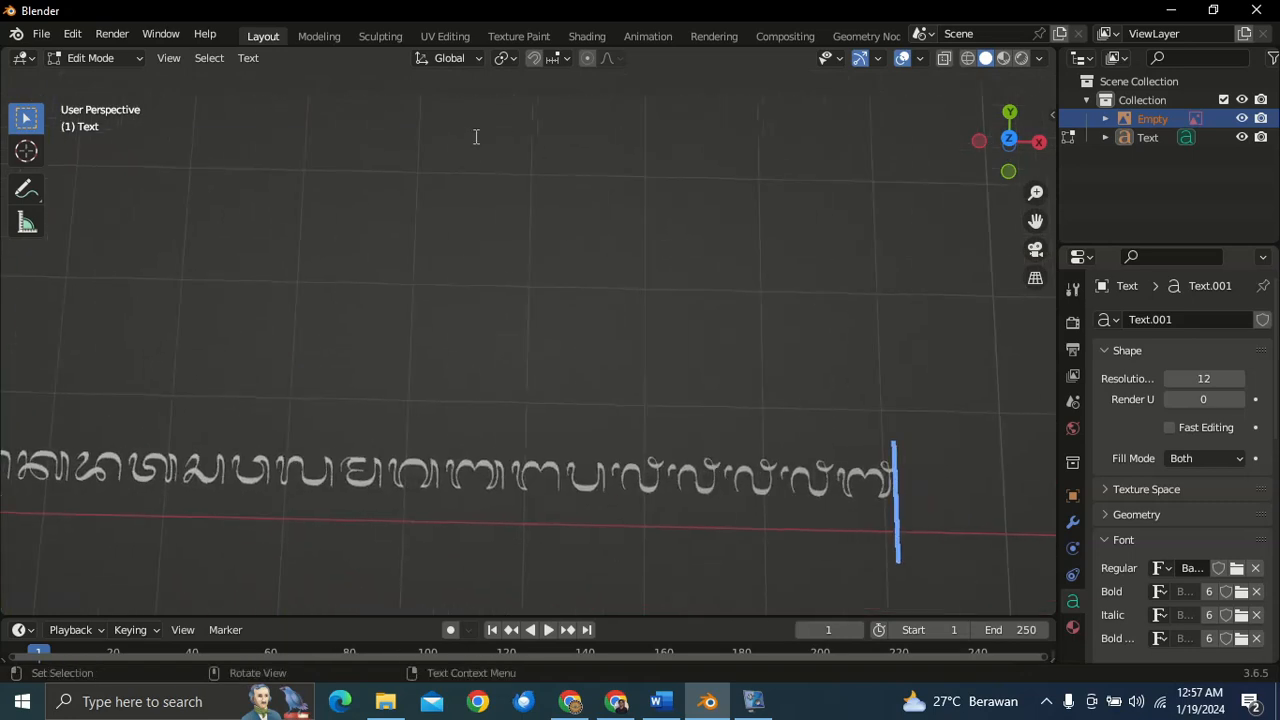
{"action": "key", "text": "BackSpace"}
{"action": "key", "text": "BackSpace"}
{"action": "key", "text": "BackSpace"}
{"action": "key", "text": "BackSpace"}
{"action": "key", "text": "BackSpace"}
{"action": "key", "text": "BackSpace"}
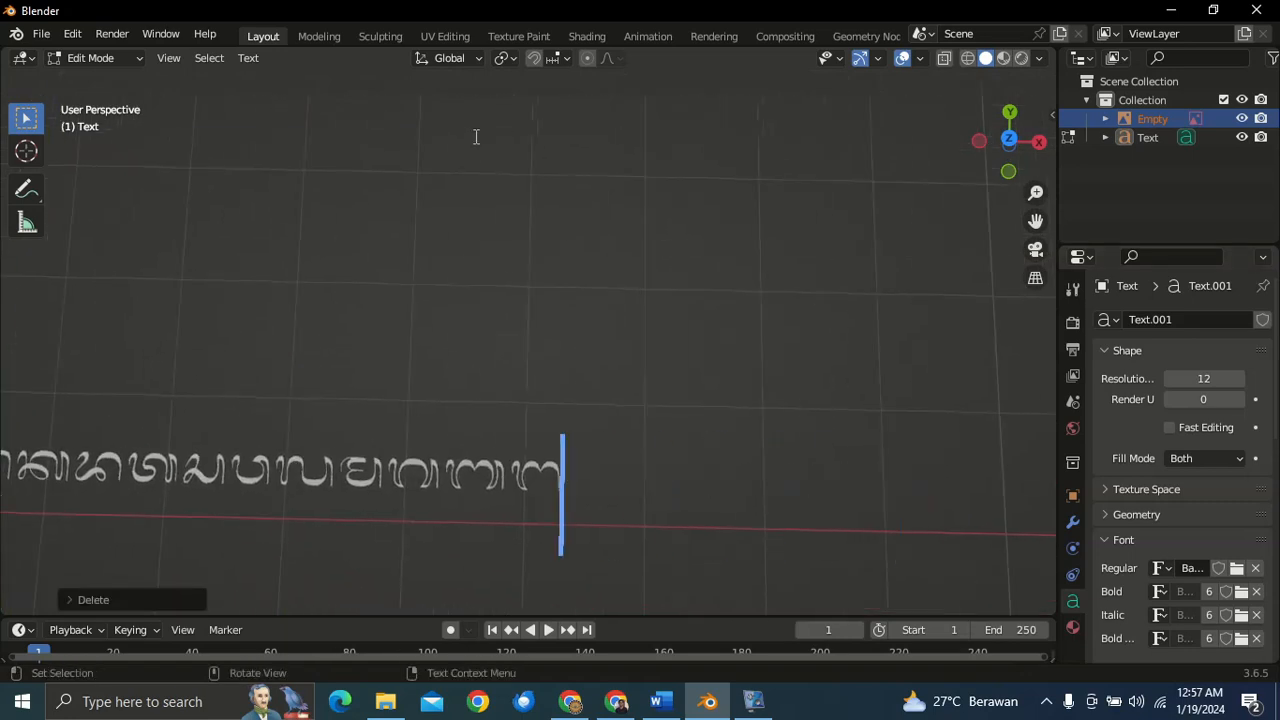
{"action": "type", "text": "p"}
{"action": "scroll", "coordinate": [534, 114], "scroll_direction": "down", "scroll_amount": 6}
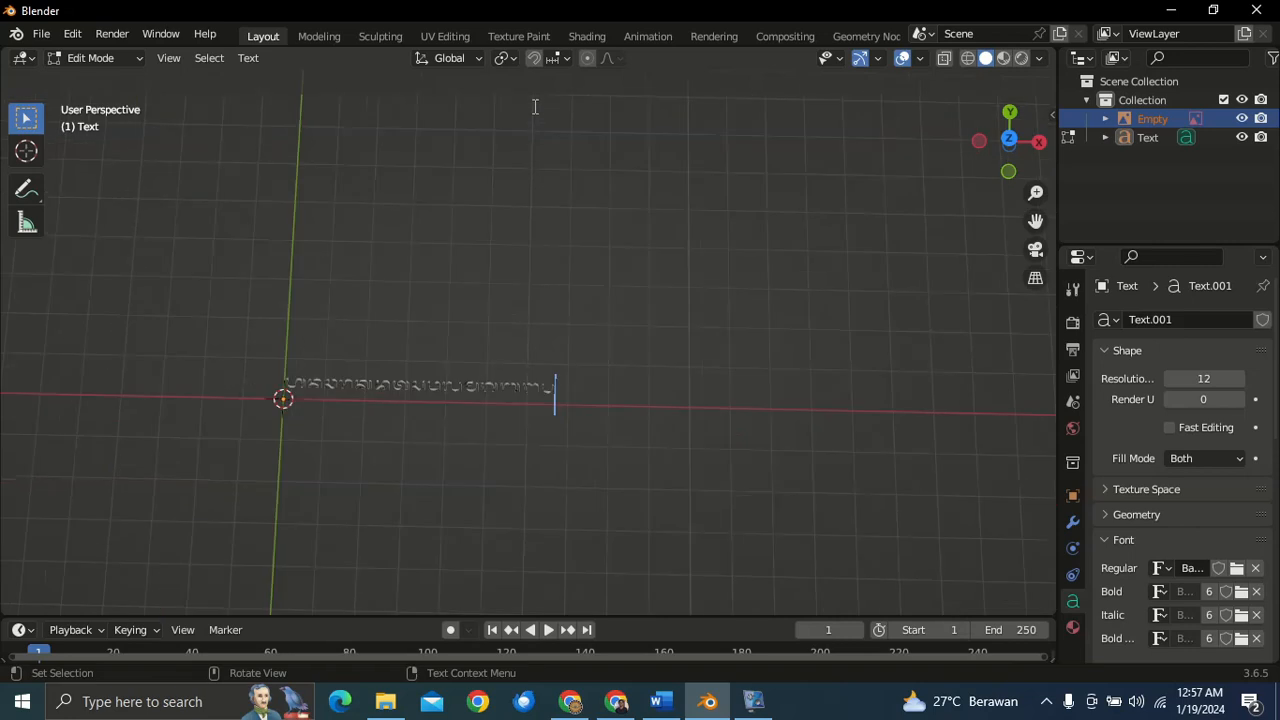
{"action": "key", "text": "Tab"}
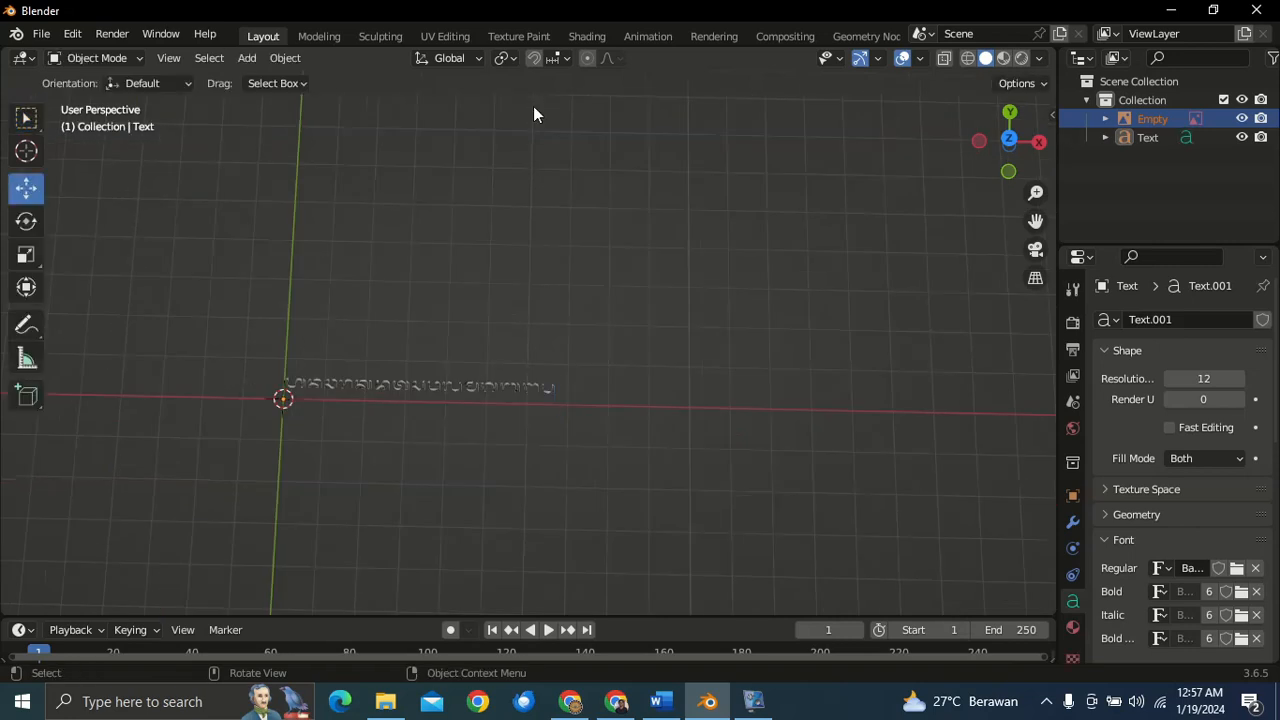
- Examine the Aksara Wianjana letters on the reference chart in top view to compare them with the text
{"action": "key", "text": "KP_7"}
{"action": "scroll", "coordinate": [257, 337], "scroll_direction": "up", "scroll_amount": 12}
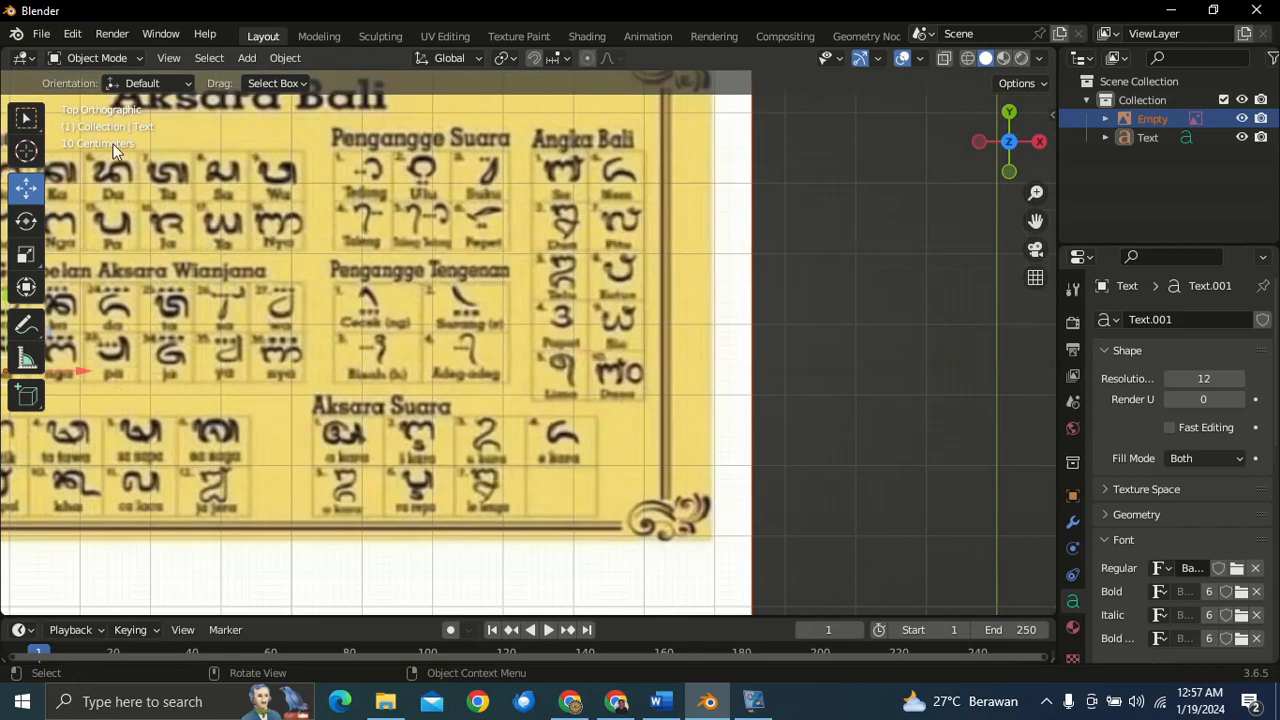
{"action": "middle_click_drag", "start_coordinate": [355, 301], "coordinate": [653, 400], "text": "shift"}
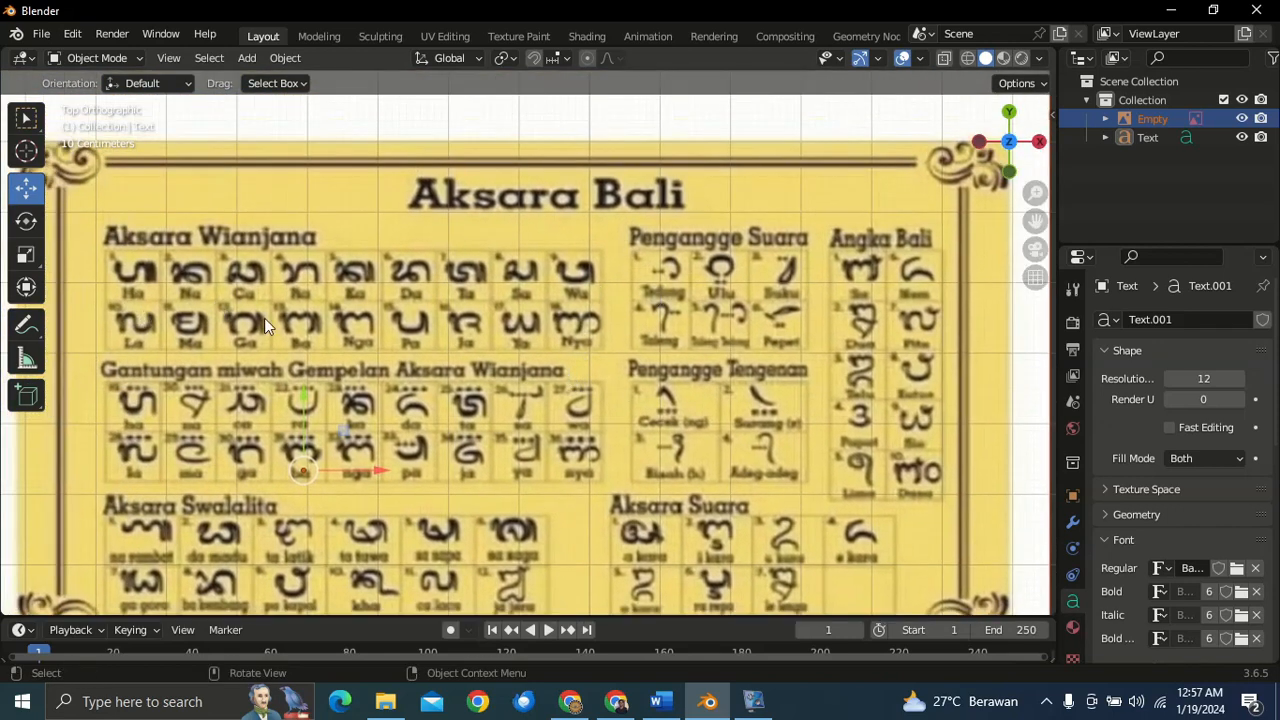
{"action": "scroll", "coordinate": [492, 346], "scroll_direction": "up", "scroll_amount": 4}
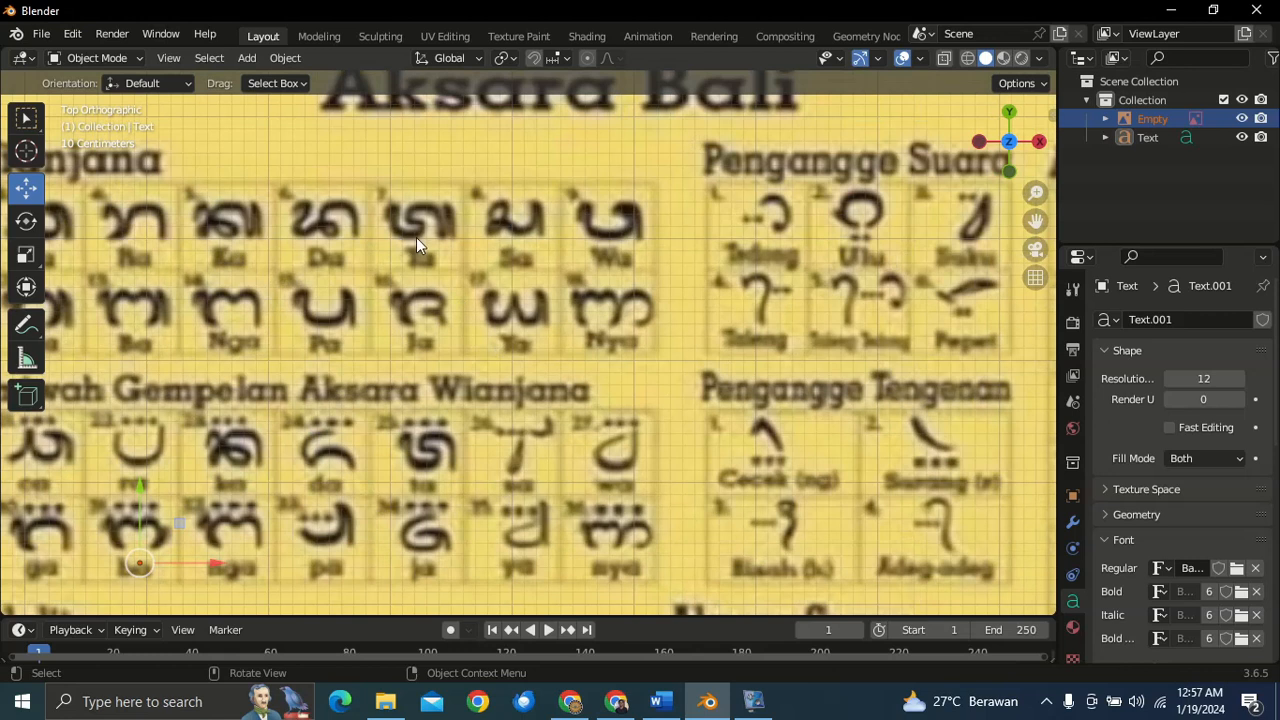
{"action": "scroll", "coordinate": [416, 240], "scroll_direction": "down", "scroll_amount": 4}
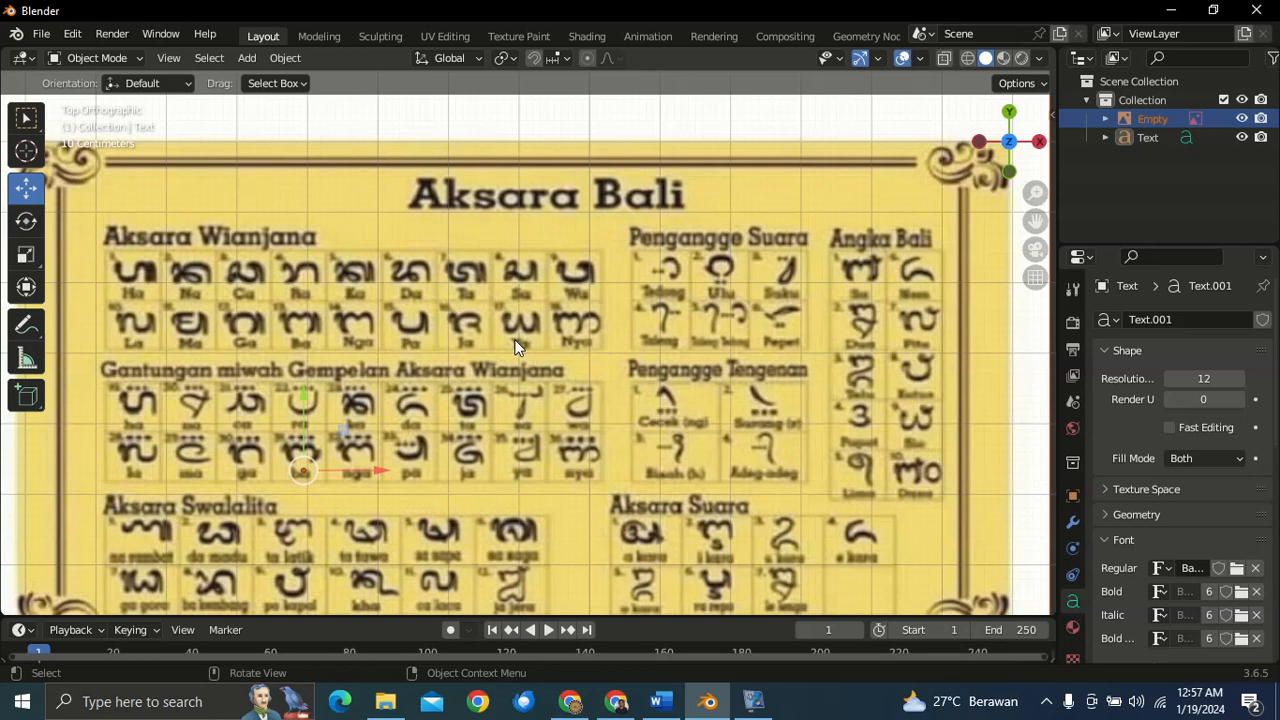
{"action": "scroll", "coordinate": [508, 344], "scroll_direction": "down", "scroll_amount": 1}
{"action": "middle_click_drag", "start_coordinate": [538, 355], "coordinate": [692, 154], "text": "shift"}
{"action": "scroll", "coordinate": [512, 408], "scroll_direction": "down", "scroll_amount": 1}
{"action": "scroll", "coordinate": [778, 449], "scroll_direction": "up", "scroll_amount": 3}
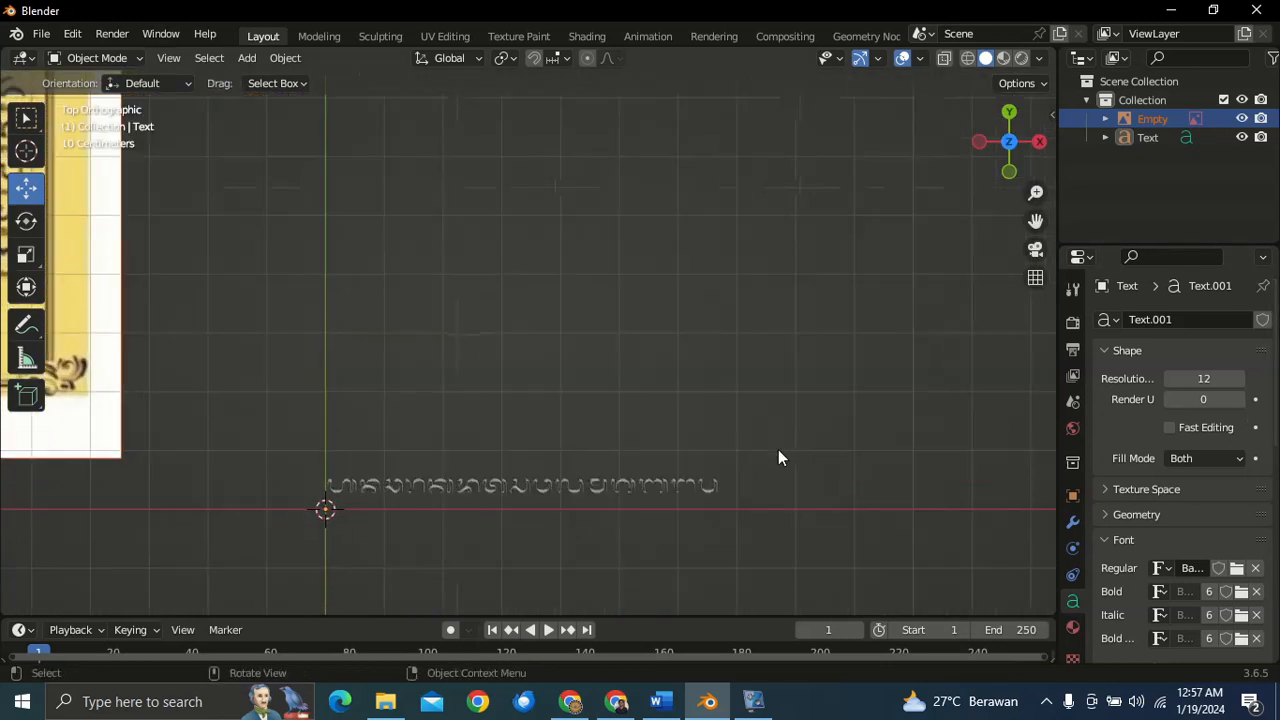
{"action": "middle_click_drag", "start_coordinate": [872, 560], "coordinate": [650, 324], "text": "shift"}
{"action": "scroll", "coordinate": [644, 318], "scroll_direction": "up", "scroll_amount": 3}
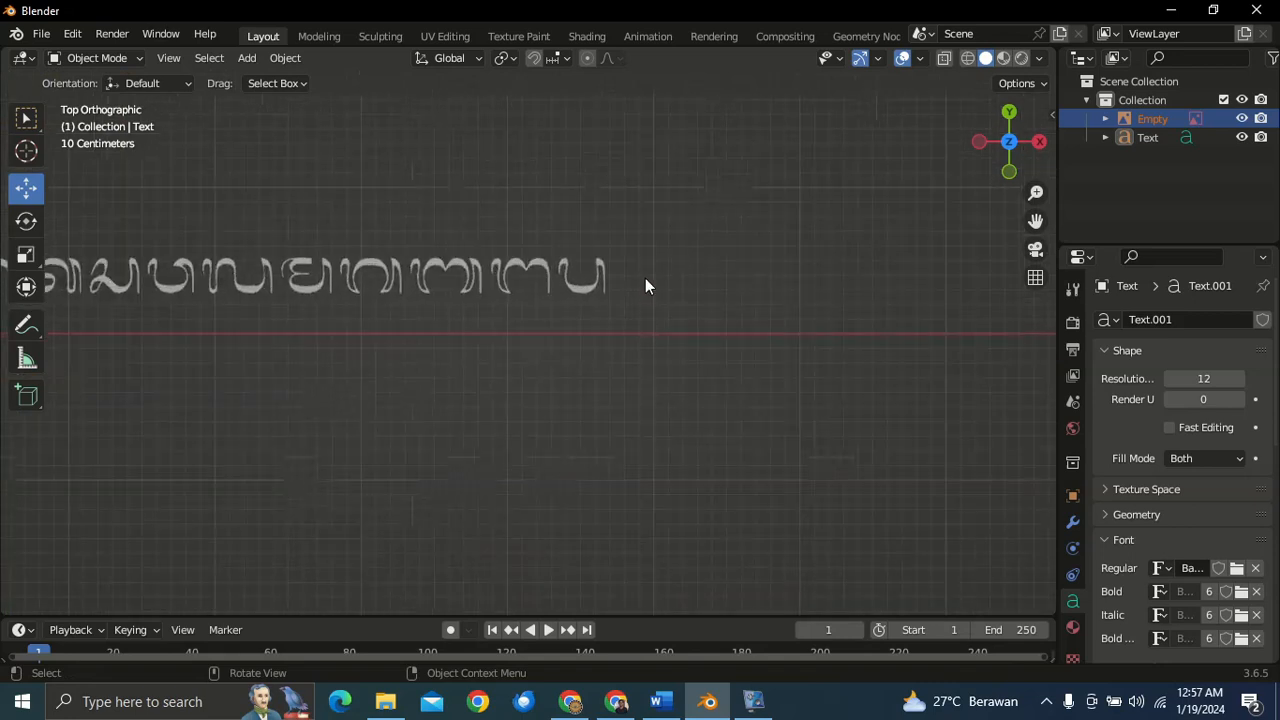
- Append the letters ja, ya and nya to the end of the Balinese text, removing mistyped characters
{"action": "left_click", "coordinate": [622, 286]}
{"action": "key", "text": "Tab"}
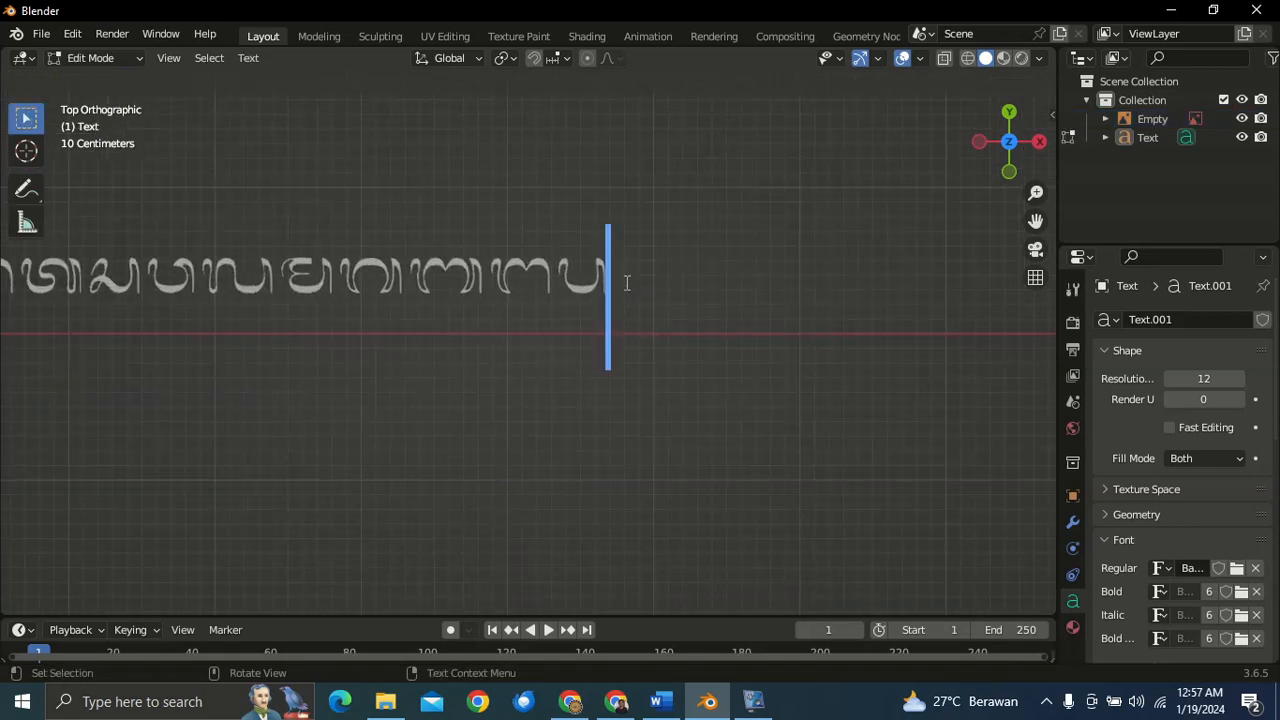
{"action": "type", "text": "ds"}
{"action": "key", "text": "BackSpace"}
{"action": "key", "text": "BackSpace"}
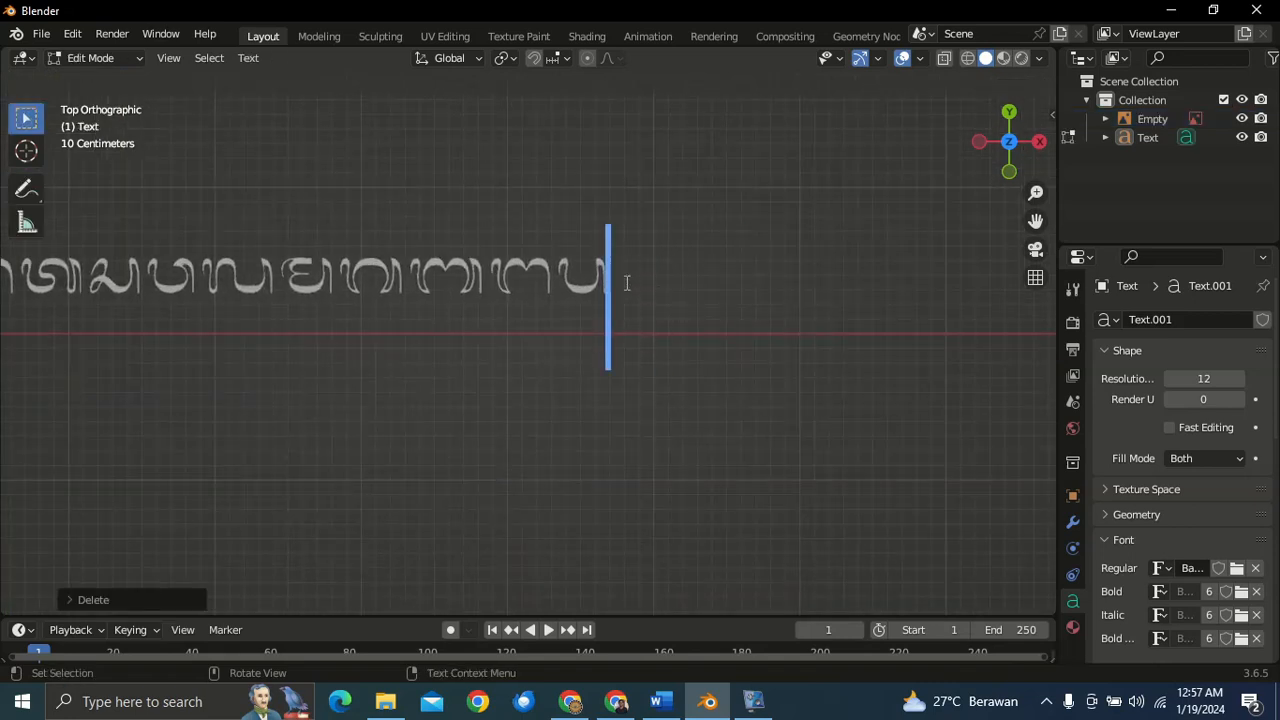
{"action": "type", "text": "d"}
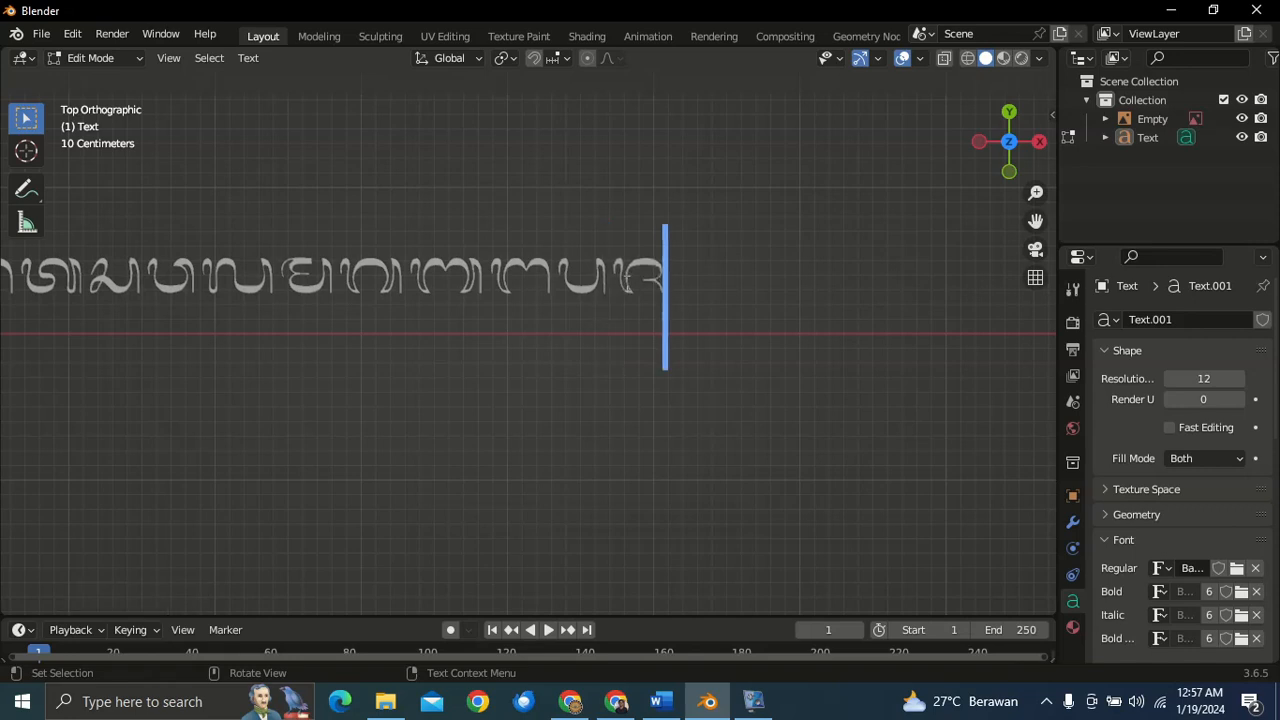
{"action": "type", "text": "wk"}
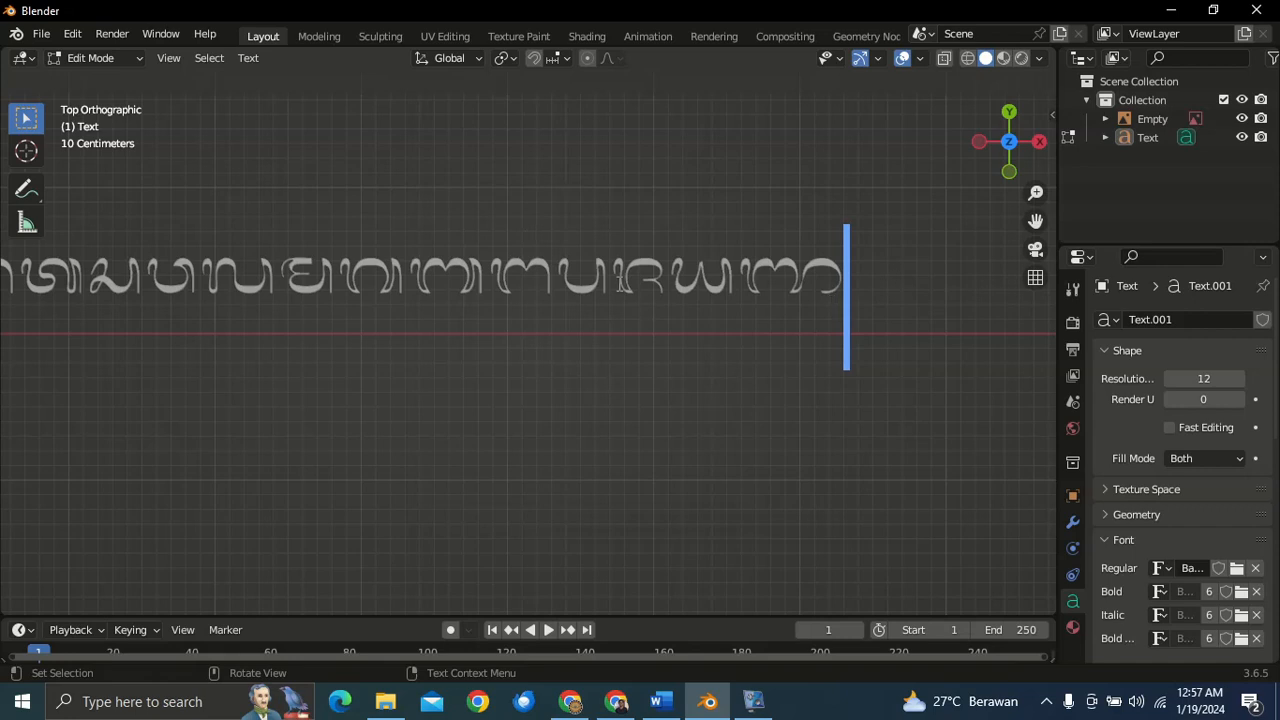
{"action": "scroll", "coordinate": [270, 300], "scroll_direction": "down", "scroll_amount": 4}
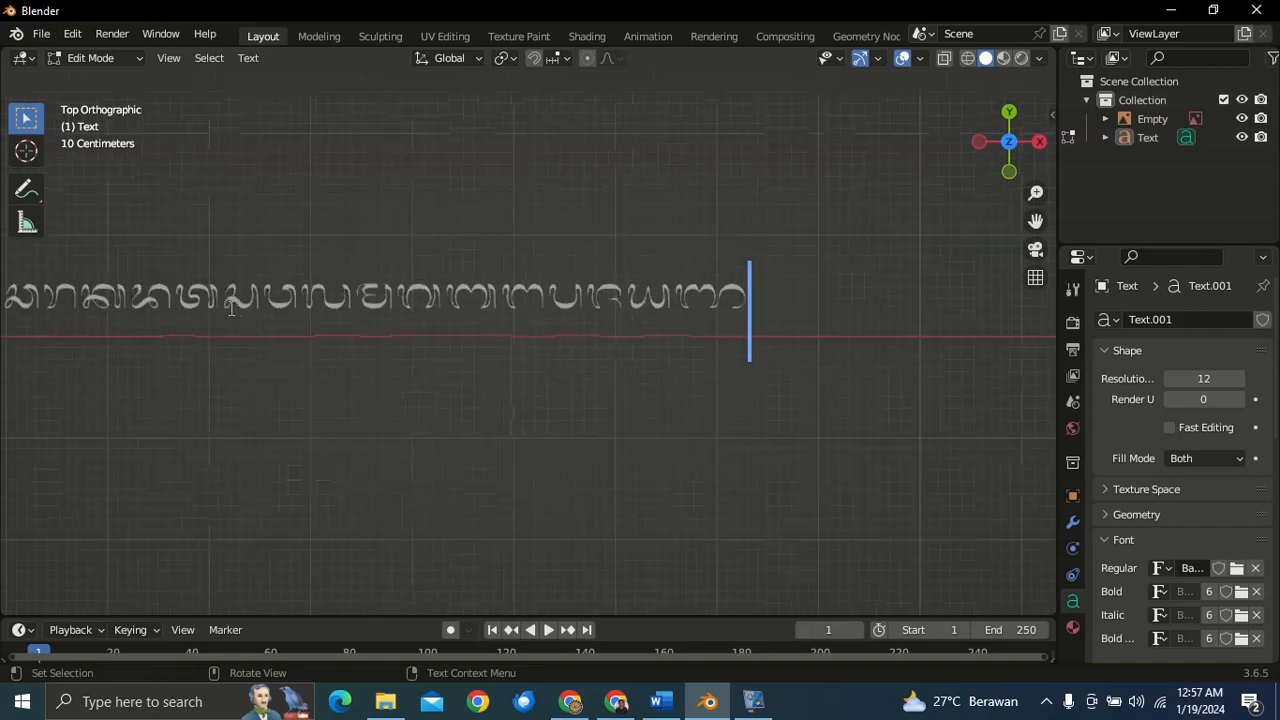
{"action": "mouse_move", "coordinate": [189, 329]}
{"action": "middle_mouse_down"}
{"action": "mouse_move", "coordinate": [206, 334]}
{"action": "mouse_move", "coordinate": [200, 350]}
{"action": "middle_mouse_up"}
{"action": "type", "text": "r"}
{"action": "scroll", "coordinate": [542, 448], "scroll_direction": "up", "scroll_amount": 2}
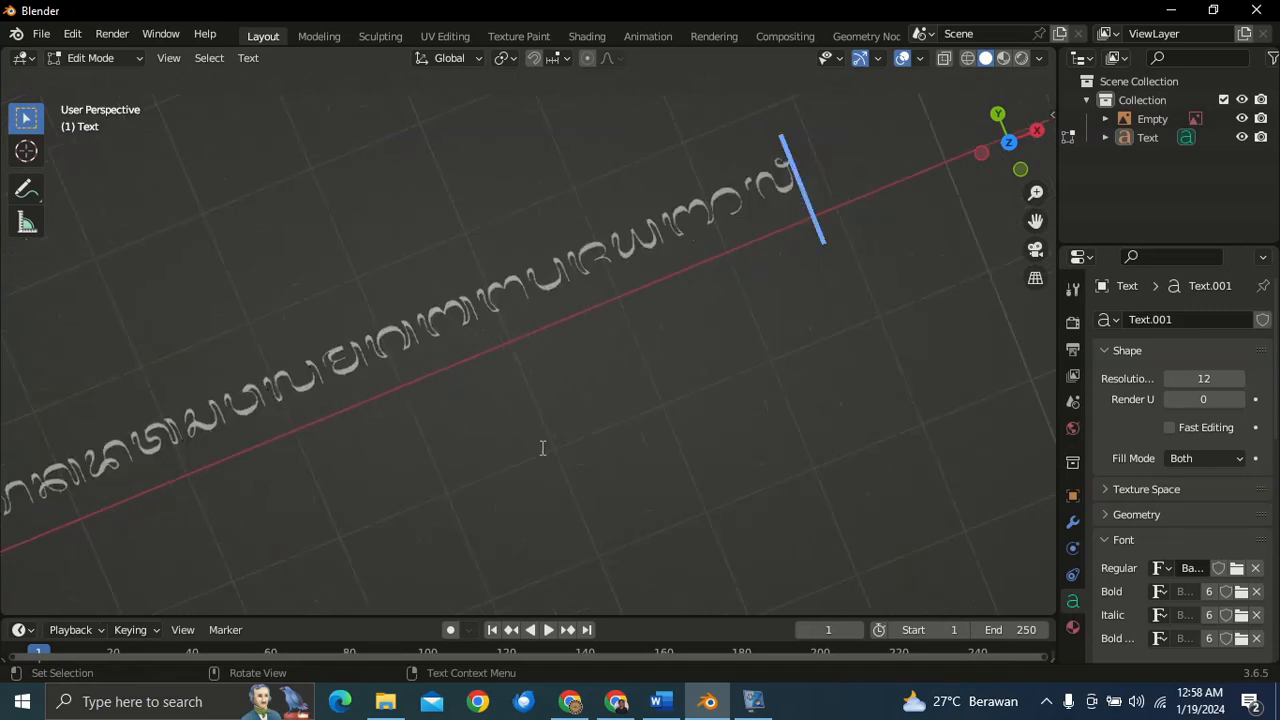
{"action": "type", "text": "r"}
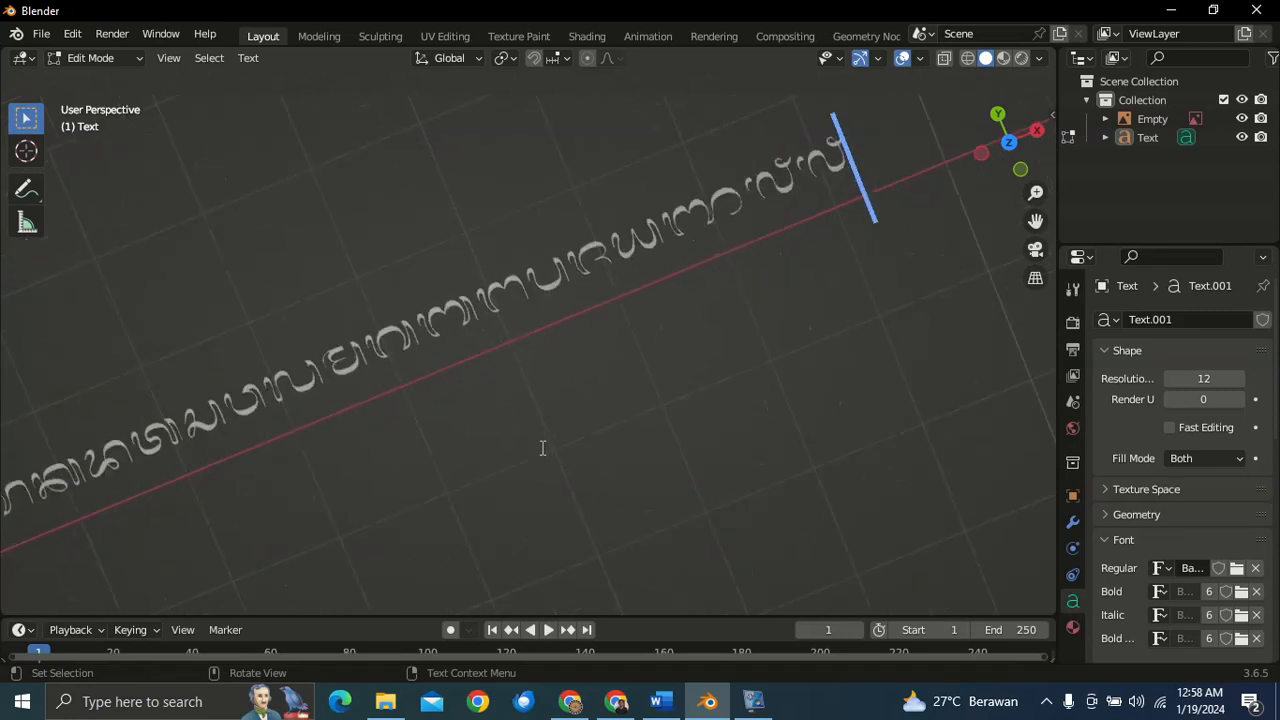
{"action": "key", "text": "BackSpace"}
{"action": "key", "text": "BackSpace"}
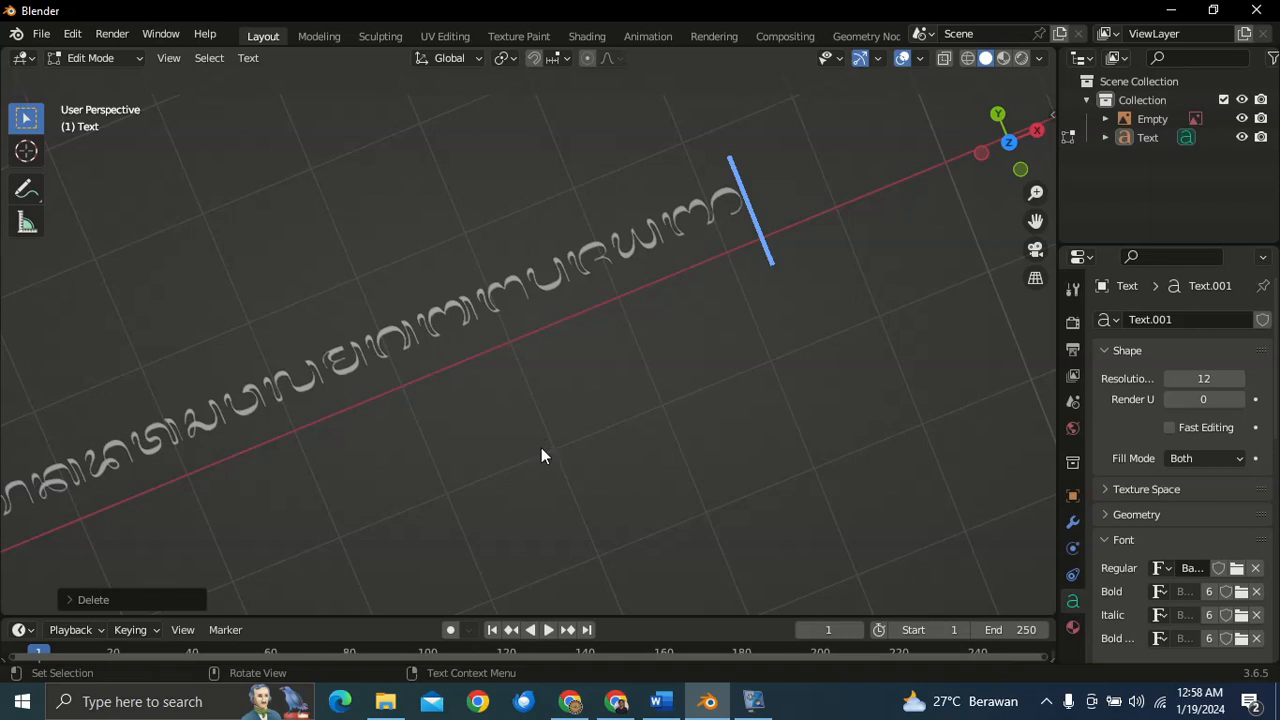
- Leave text editing and examine the Aksara Wianjana rows of the reference chart in top view
{"action": "key", "text": "Tab"}
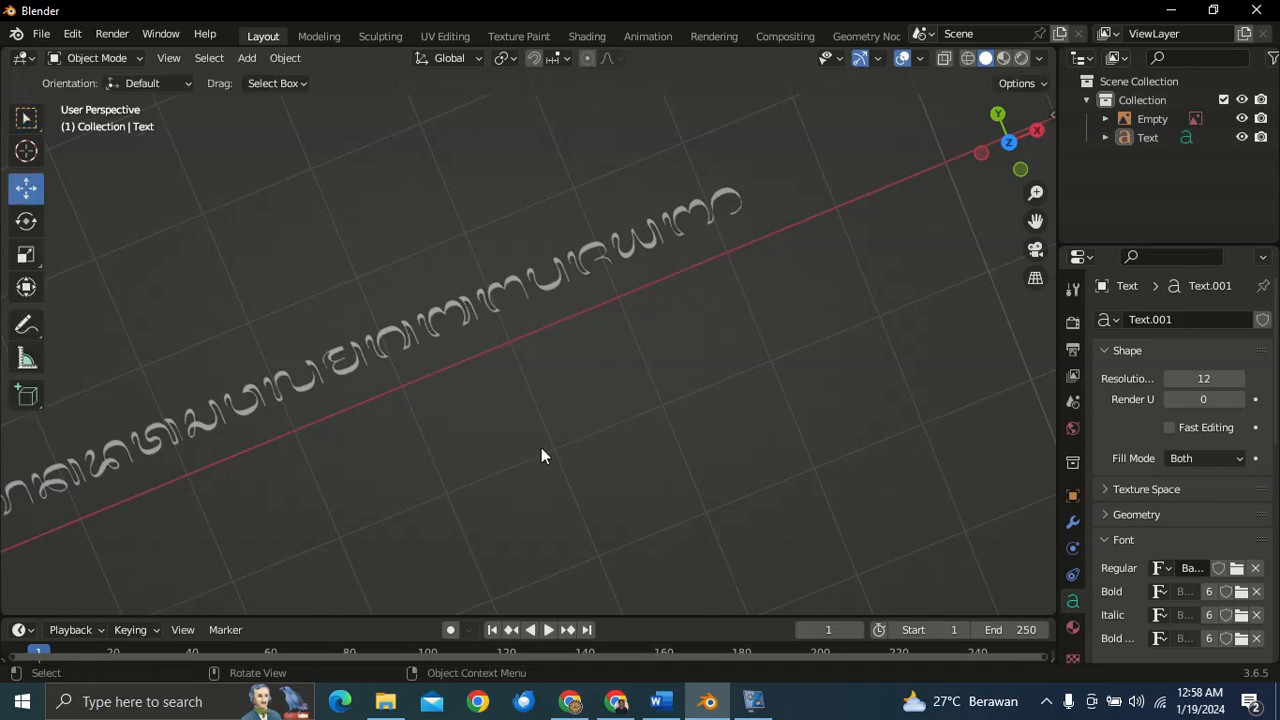
{"action": "key", "text": "KP_7"}
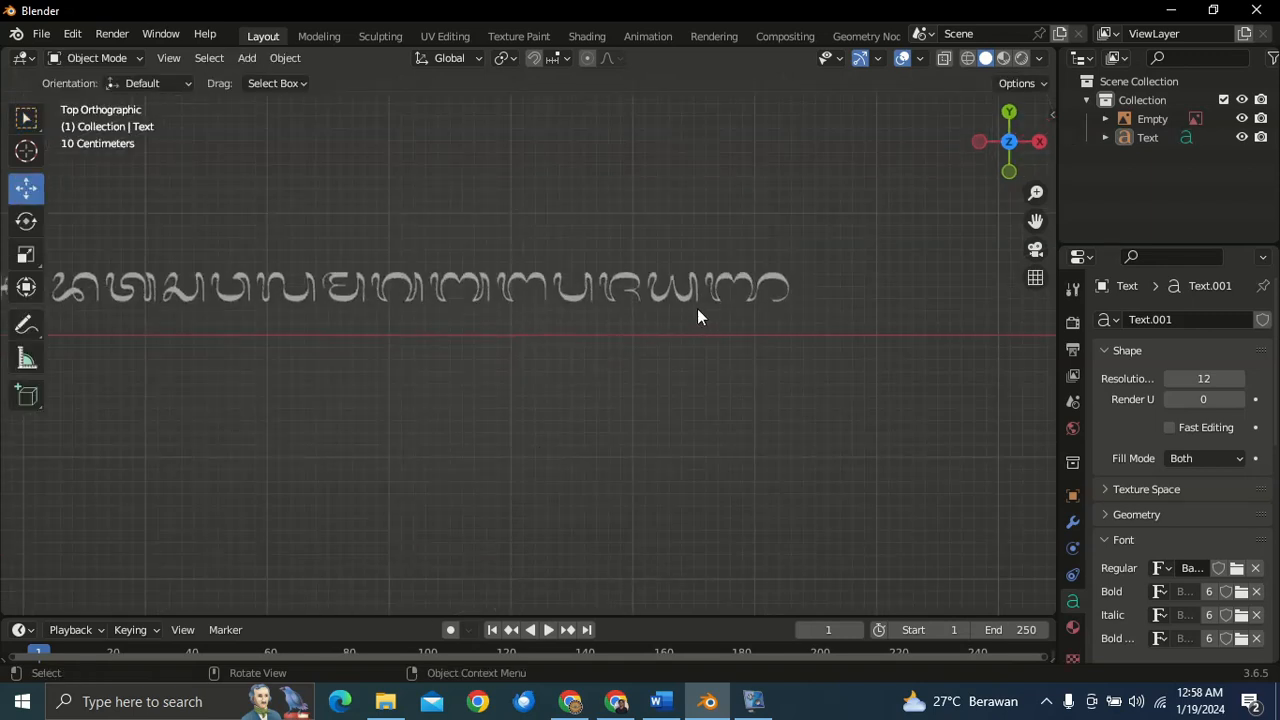
{"action": "scroll", "coordinate": [286, 331], "scroll_direction": "down", "scroll_amount": 8}
{"action": "scroll", "coordinate": [231, 329], "scroll_direction": "up", "scroll_amount": 2}
{"action": "middle_click_drag", "start_coordinate": [231, 329], "coordinate": [517, 378], "text": "shift"}
{"action": "scroll", "coordinate": [517, 371], "scroll_direction": "up", "scroll_amount": 6}
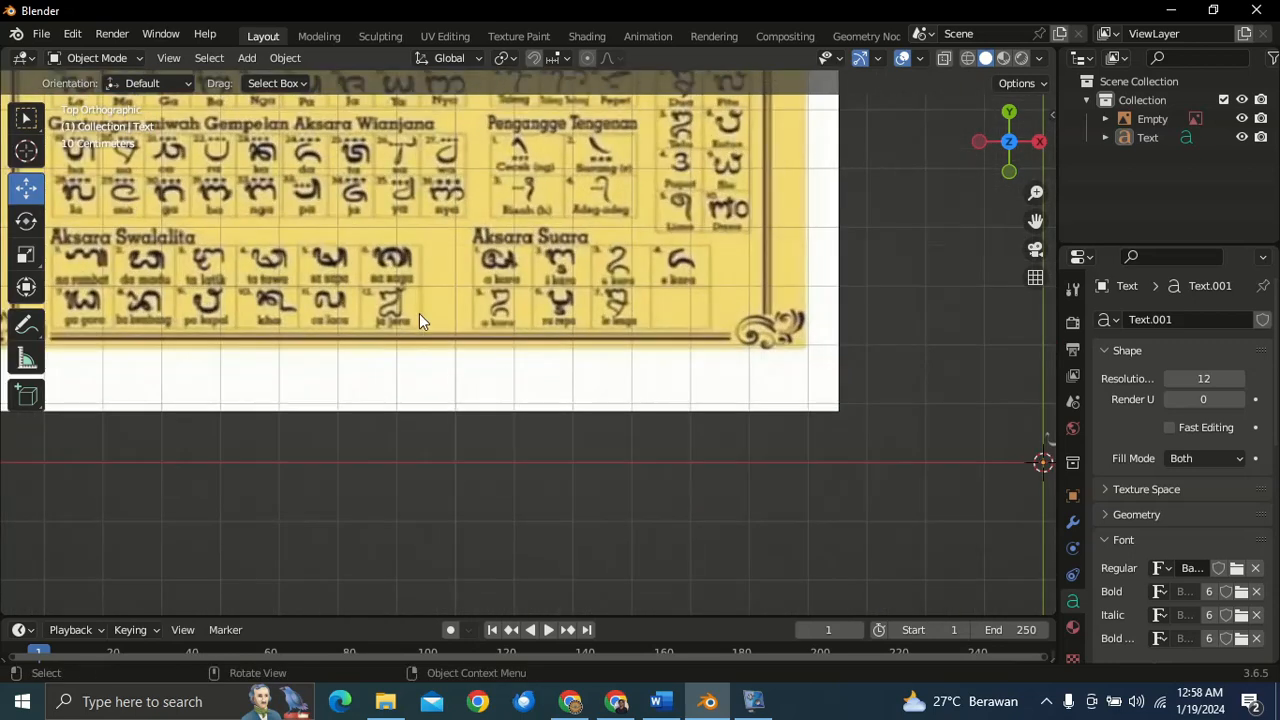
{"action": "middle_click_drag", "start_coordinate": [419, 311], "coordinate": [476, 483], "text": "shift"}
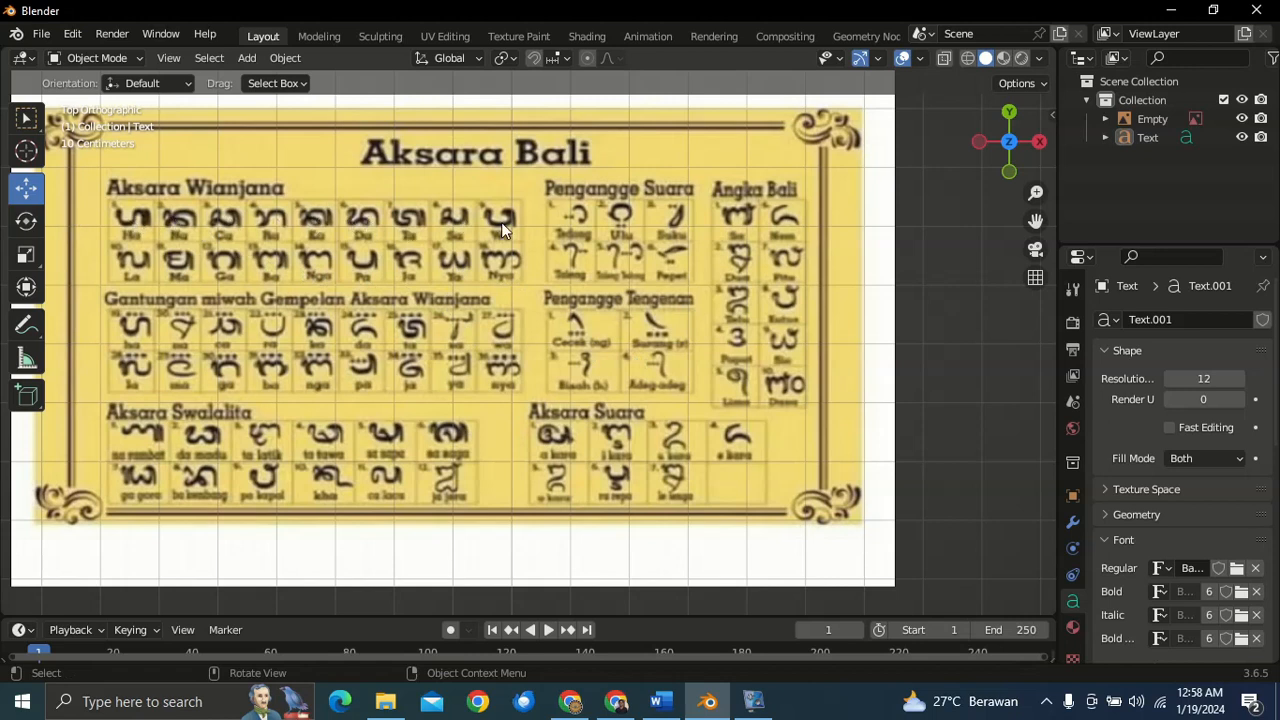
- Review the written row of Balinese letters from the first letter through nya
{"action": "scroll", "coordinate": [501, 224], "scroll_direction": "down", "scroll_amount": 5}
{"action": "middle_click_drag", "start_coordinate": [590, 301], "coordinate": [157, 204], "text": "shift"}
{"action": "scroll", "coordinate": [546, 305], "scroll_direction": "up", "scroll_amount": 6}
{"action": "middle_click_drag", "start_coordinate": [405, 235], "coordinate": [557, 278], "text": "shift"}
{"action": "scroll", "coordinate": [563, 246], "scroll_direction": "up", "scroll_amount": 4}
{"action": "scroll", "coordinate": [563, 246], "scroll_direction": "down", "scroll_amount": 4}
{"action": "scroll", "coordinate": [488, 246], "scroll_direction": "up", "scroll_amount": 3}
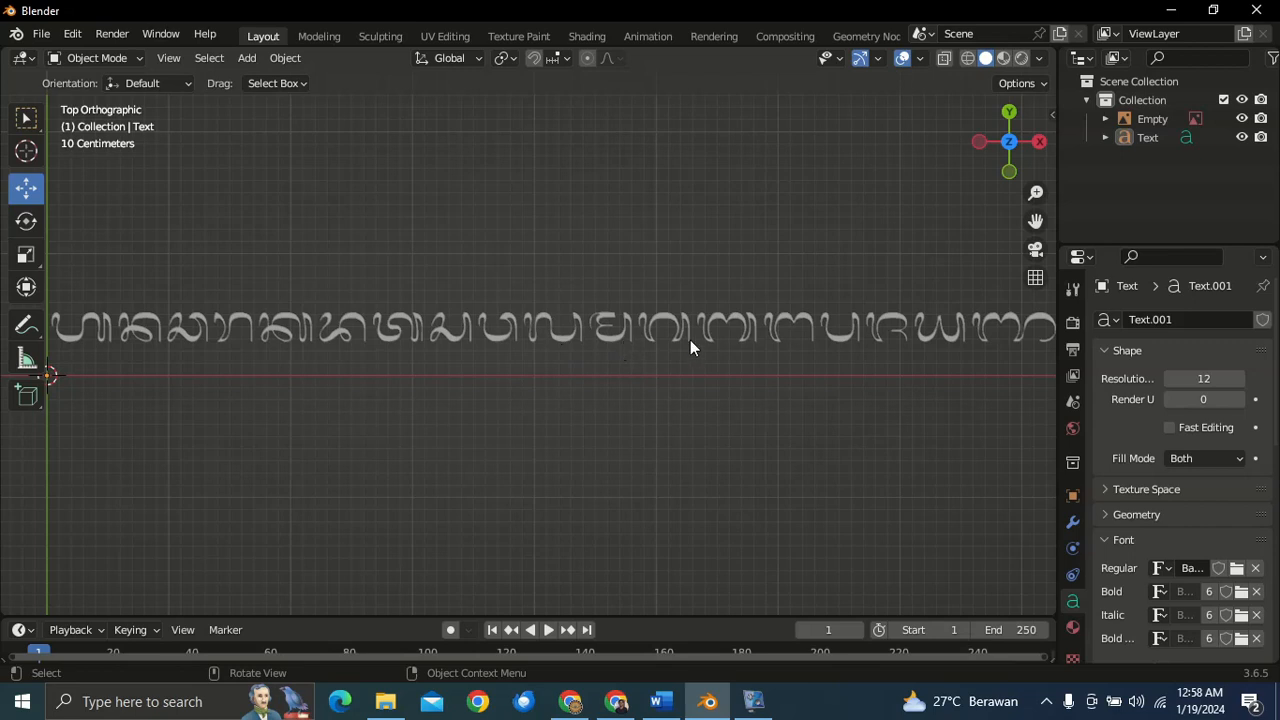
{"action": "middle_click_drag", "start_coordinate": [729, 340], "coordinate": [516, 334], "text": "shift"}
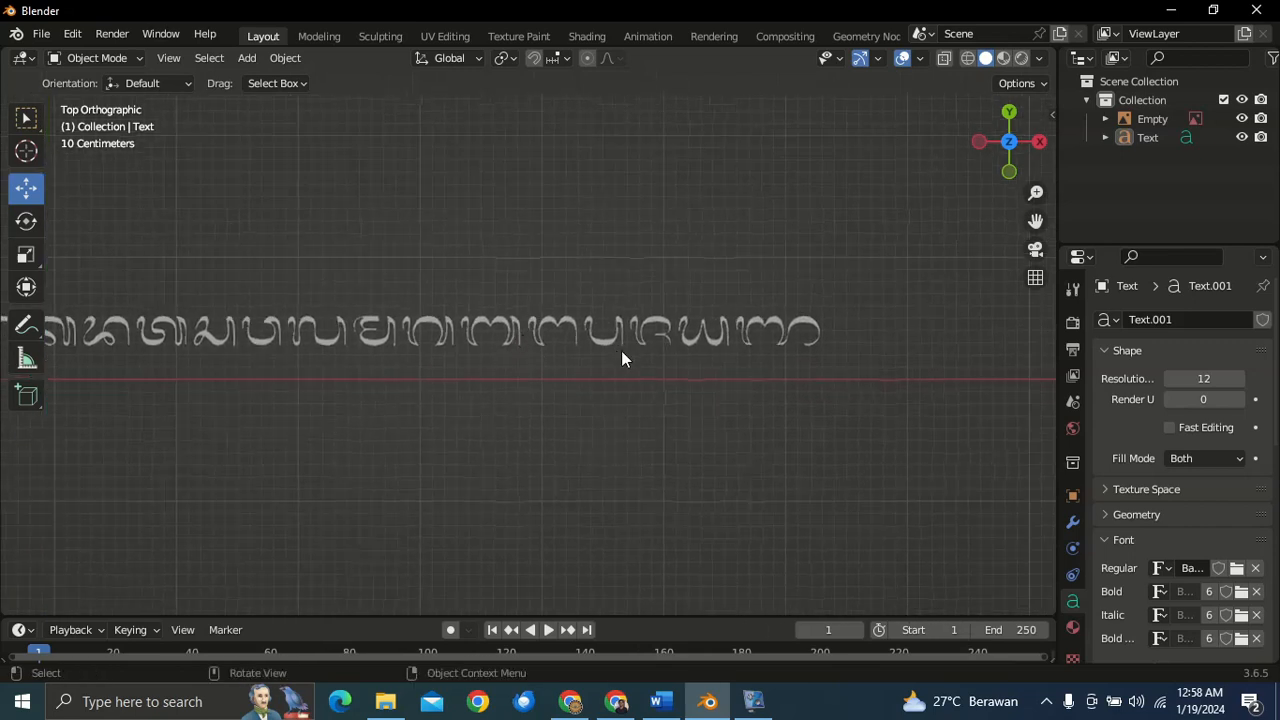
{"action": "scroll", "coordinate": [750, 340], "scroll_direction": "down", "scroll_amount": 3}
{"action": "scroll", "coordinate": [757, 338], "scroll_direction": "up", "scroll_amount": 3}
{"action": "scroll", "coordinate": [706, 360], "scroll_direction": "up", "scroll_amount": 2}
{"action": "scroll", "coordinate": [713, 360], "scroll_direction": "down", "scroll_amount": 3}
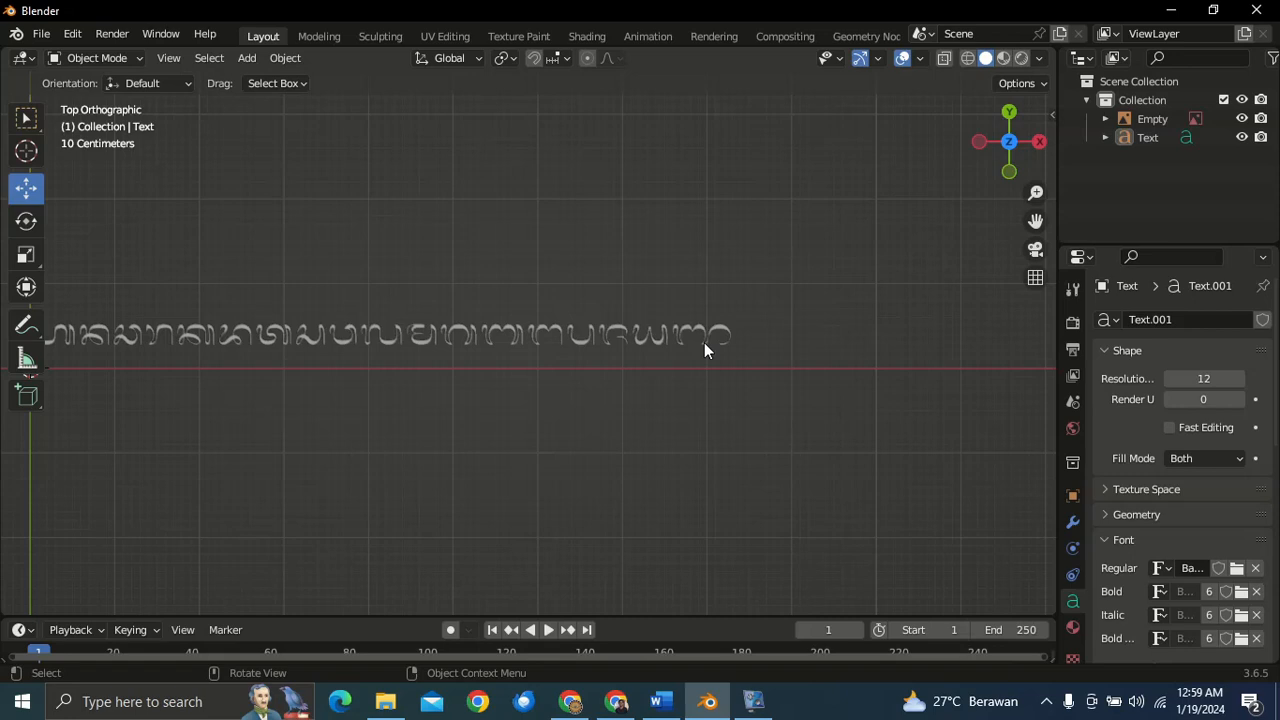
- Select the Balinese text object in the top view
{"action": "middle_click_drag", "start_coordinate": [420, 370], "coordinate": [658, 466], "text": "shift"}
{"action": "scroll", "coordinate": [616, 356], "scroll_direction": "up", "scroll_amount": 4}
{"action": "scroll", "coordinate": [616, 356], "scroll_direction": "down", "scroll_amount": 2}
{"action": "scroll", "coordinate": [658, 466], "scroll_direction": "up", "scroll_amount": 3}
{"action": "scroll", "coordinate": [656, 465], "scroll_direction": "down", "scroll_amount": 2}
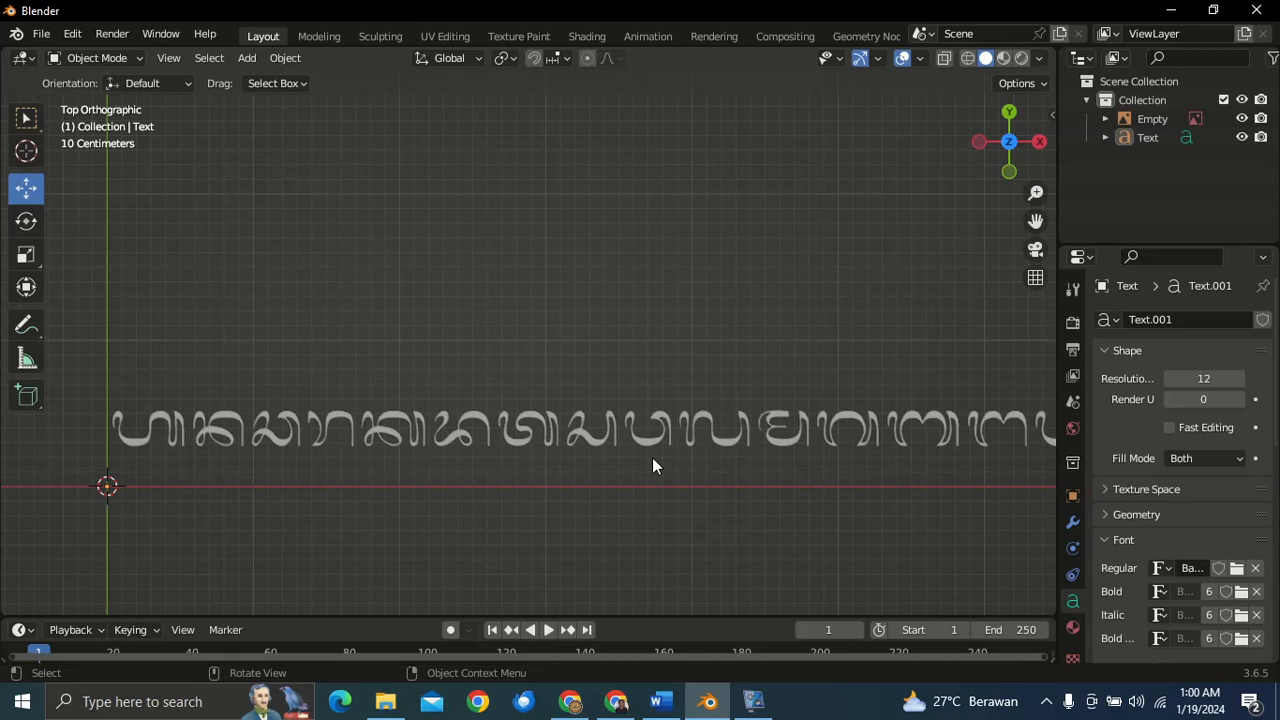
{"action": "scroll", "coordinate": [650, 460], "scroll_direction": "down", "scroll_amount": 2}
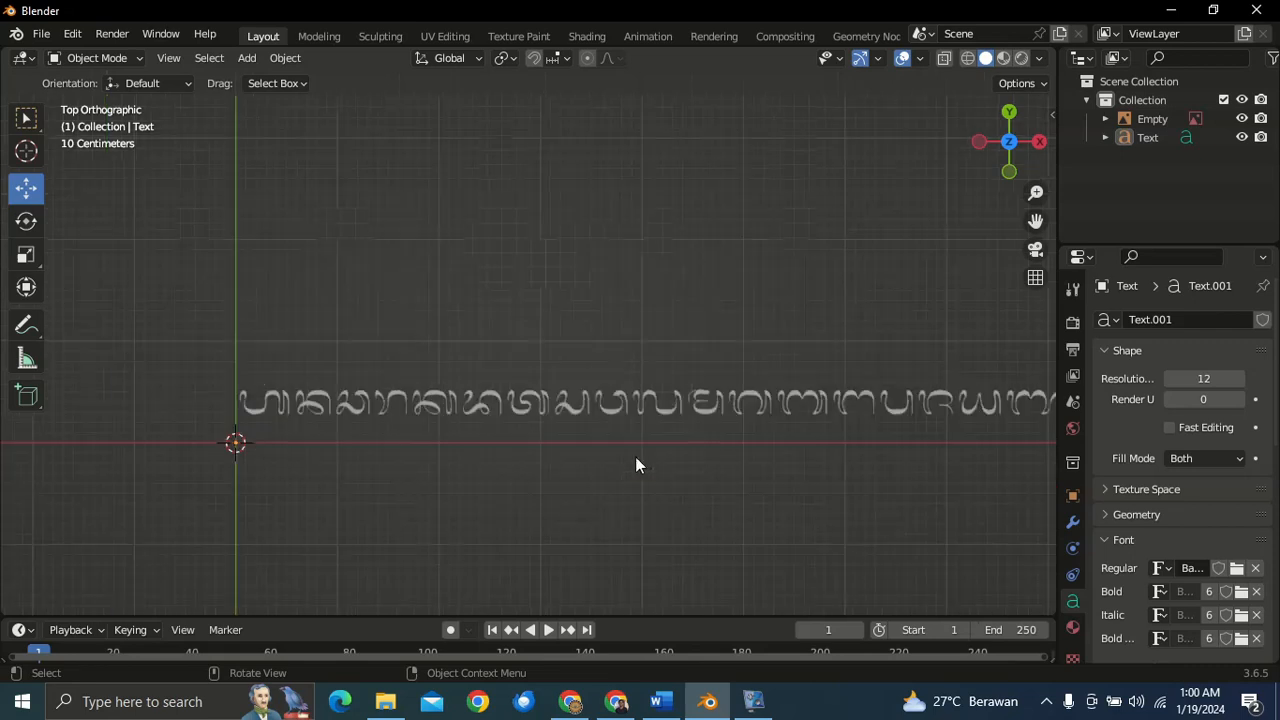
{"action": "left_click", "coordinate": [730, 405]}
{"action": "scroll", "coordinate": [686, 418], "scroll_direction": "down", "scroll_amount": 3}
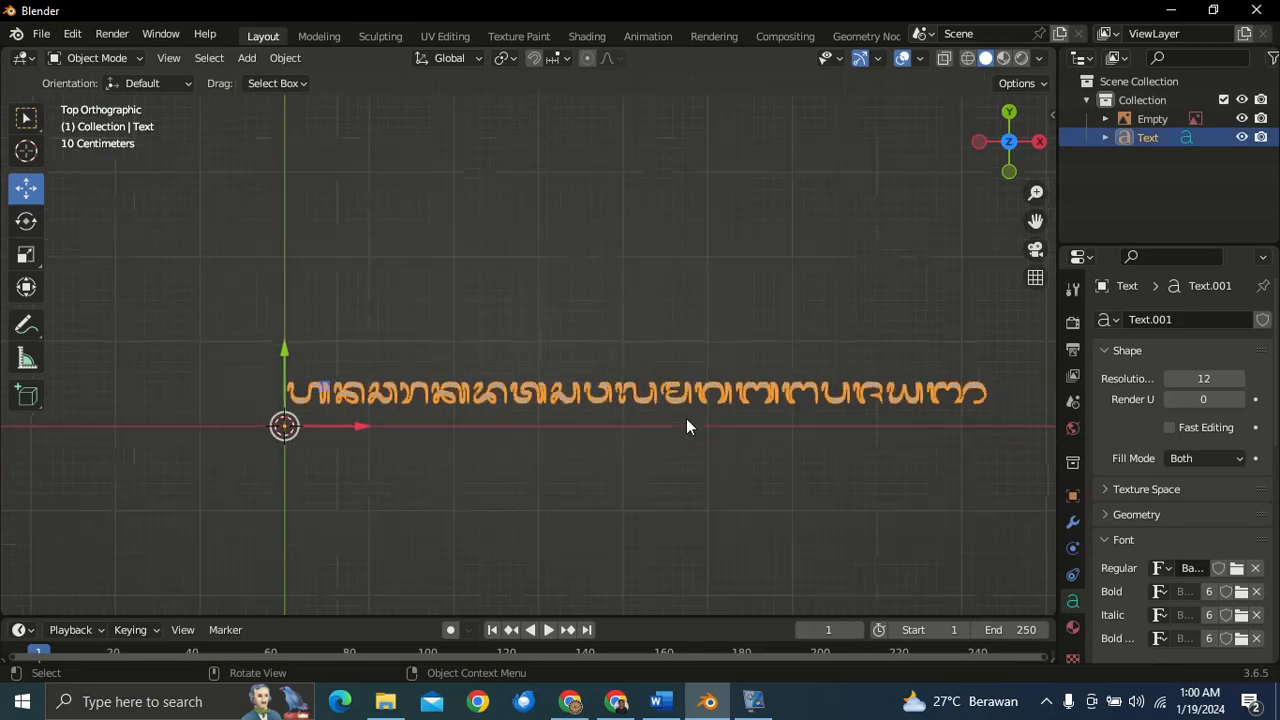
- Delete every letter from the Balinese text object
{"action": "scroll", "coordinate": [686, 426], "scroll_direction": "up", "scroll_amount": 2}
{"action": "key", "text": "Tab"}
{"action": "key", "text": "BackSpace"}
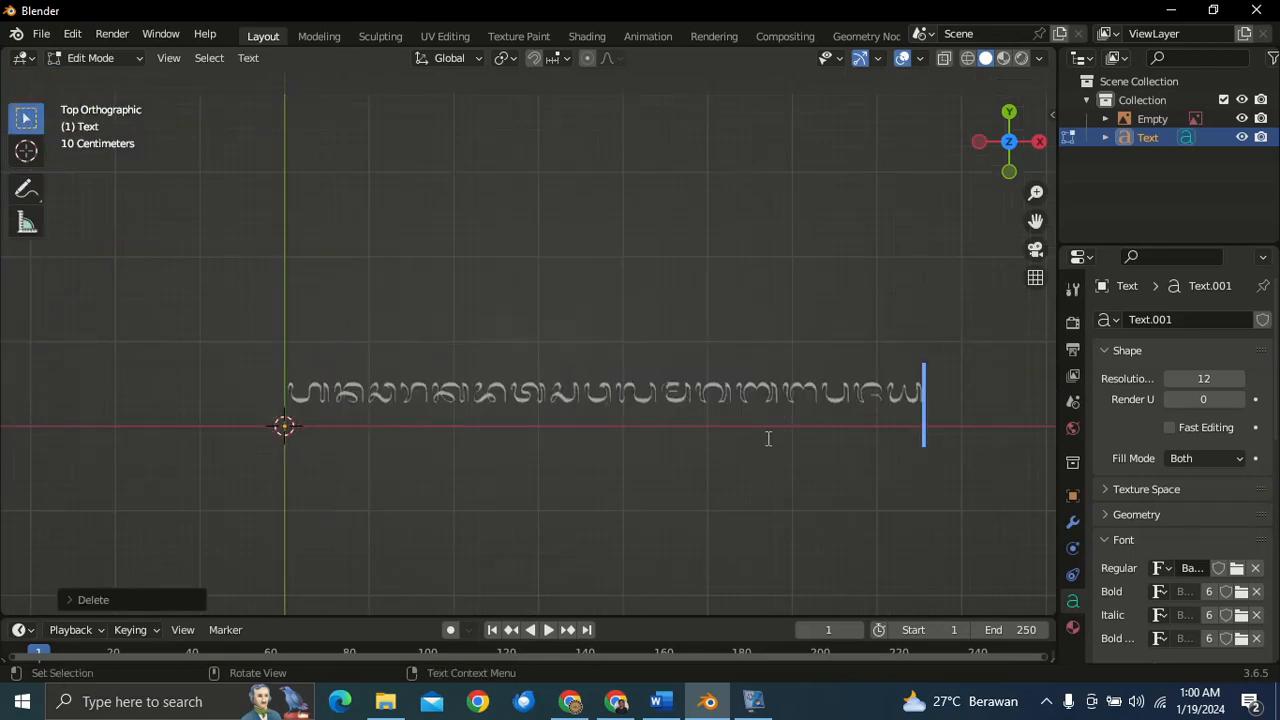
{"action": "key", "text": "BackSpace"}
{"action": "key", "text": "BackSpace"}
{"action": "key", "text": "BackSpace"}
{"action": "key", "text": "BackSpace"}
{"action": "key", "text": "BackSpace"}
{"action": "key", "text": "BackSpace"}
{"action": "key", "text": "BackSpace"}
{"action": "key", "text": "BackSpace"}
{"action": "key", "text": "BackSpace"}
{"action": "key", "text": "BackSpace"}
{"action": "key", "text": "BackSpace"}
{"action": "key", "text": "BackSpace"}
{"action": "key", "text": "BackSpace"}
{"action": "key", "text": "BackSpace"}
{"action": "key", "text": "BackSpace"}
{"action": "key", "text": "BackSpace"}
{"action": "key", "text": "BackSpace"}
{"action": "key", "text": "BackSpace"}
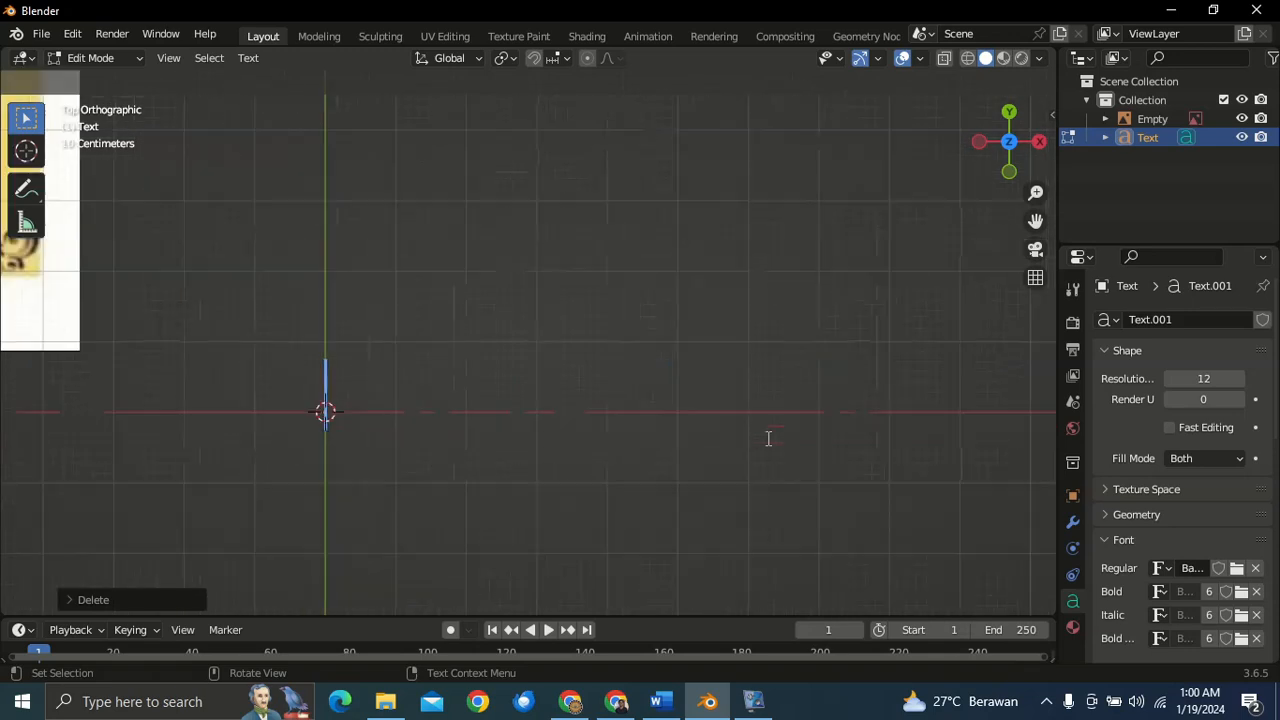
- Enter h as the only letter of the text object and leave text editing
{"action": "middle_click_drag", "start_coordinate": [700, 449], "coordinate": [566, 375]}
{"action": "type", "text": "h"}
{"action": "scroll", "coordinate": [576, 375], "scroll_direction": "up", "scroll_amount": 2}
{"action": "scroll", "coordinate": [576, 378], "scroll_direction": "down", "scroll_amount": 3}
{"action": "key", "text": "Tab"}
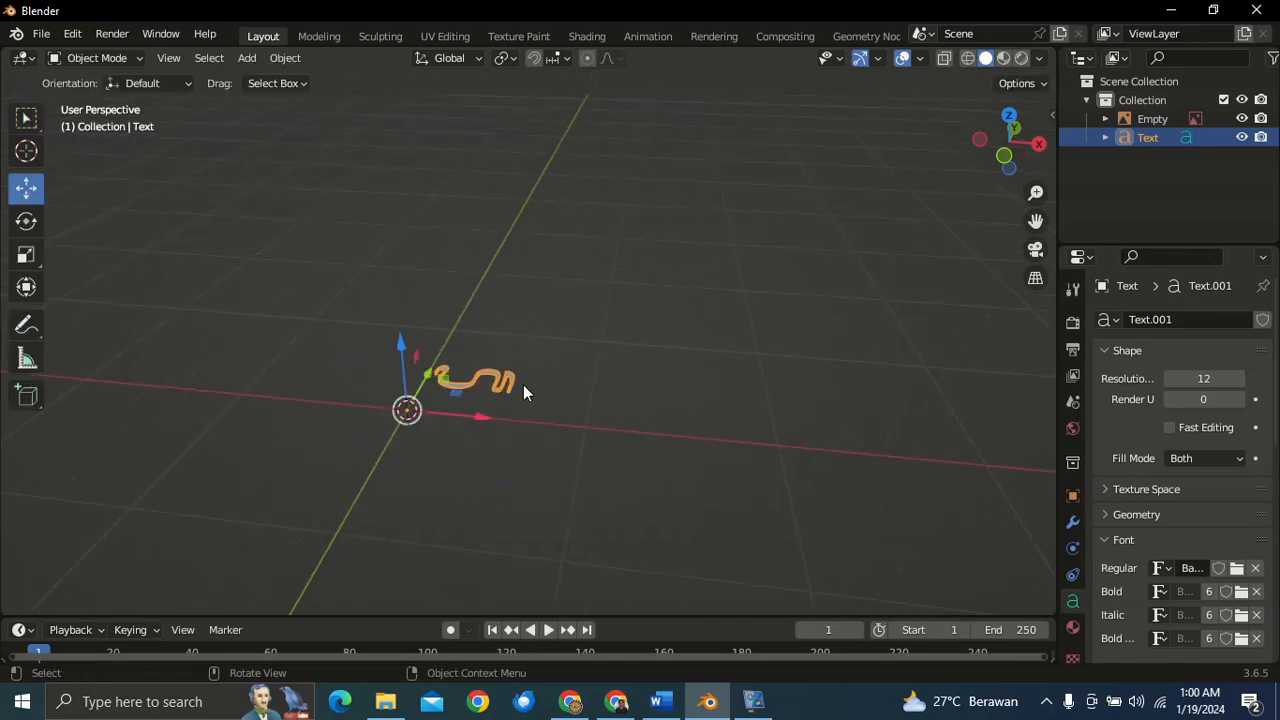
{"action": "middle_click_drag", "start_coordinate": [440, 366], "coordinate": [498, 432]}
{"action": "scroll", "coordinate": [505, 433], "scroll_direction": "down", "scroll_amount": 2}
{"action": "scroll", "coordinate": [520, 434], "scroll_direction": "up", "scroll_amount": 2}
{"action": "key", "text": "s"}
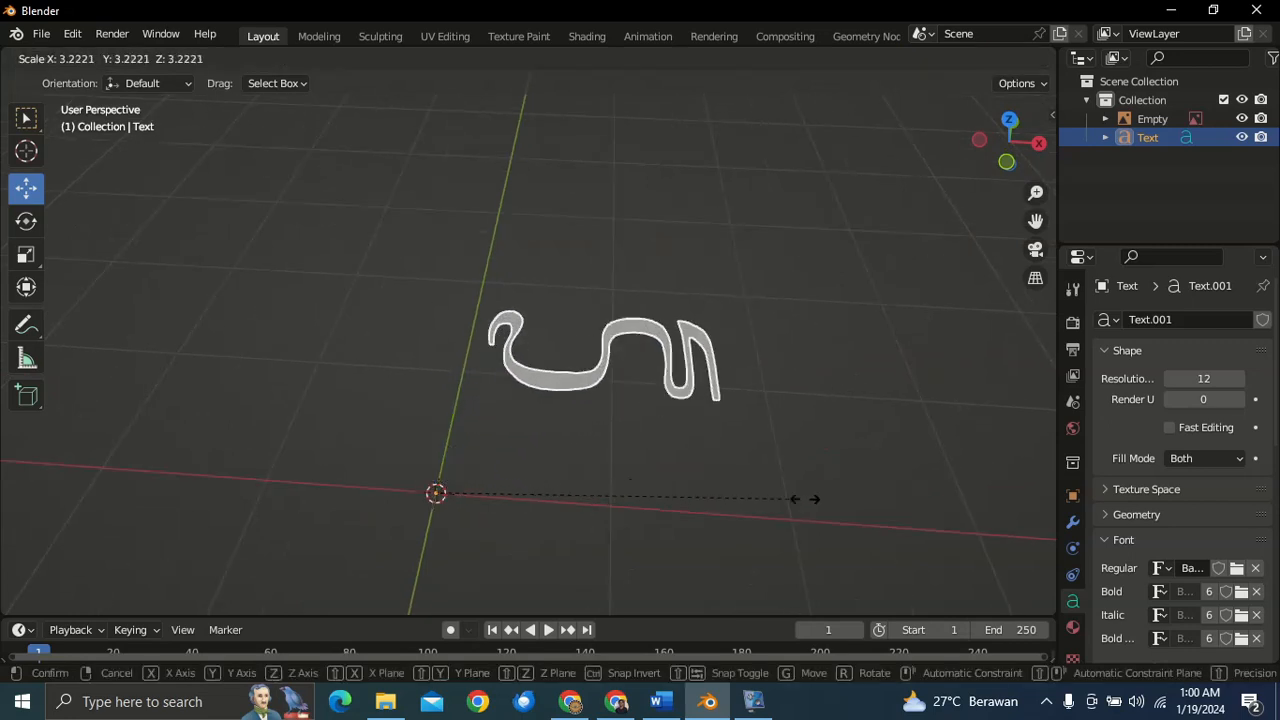
{"action": "right_click", "coordinate": [757, 488]}
{"action": "scroll", "coordinate": [757, 480], "scroll_direction": "down", "scroll_amount": 4}
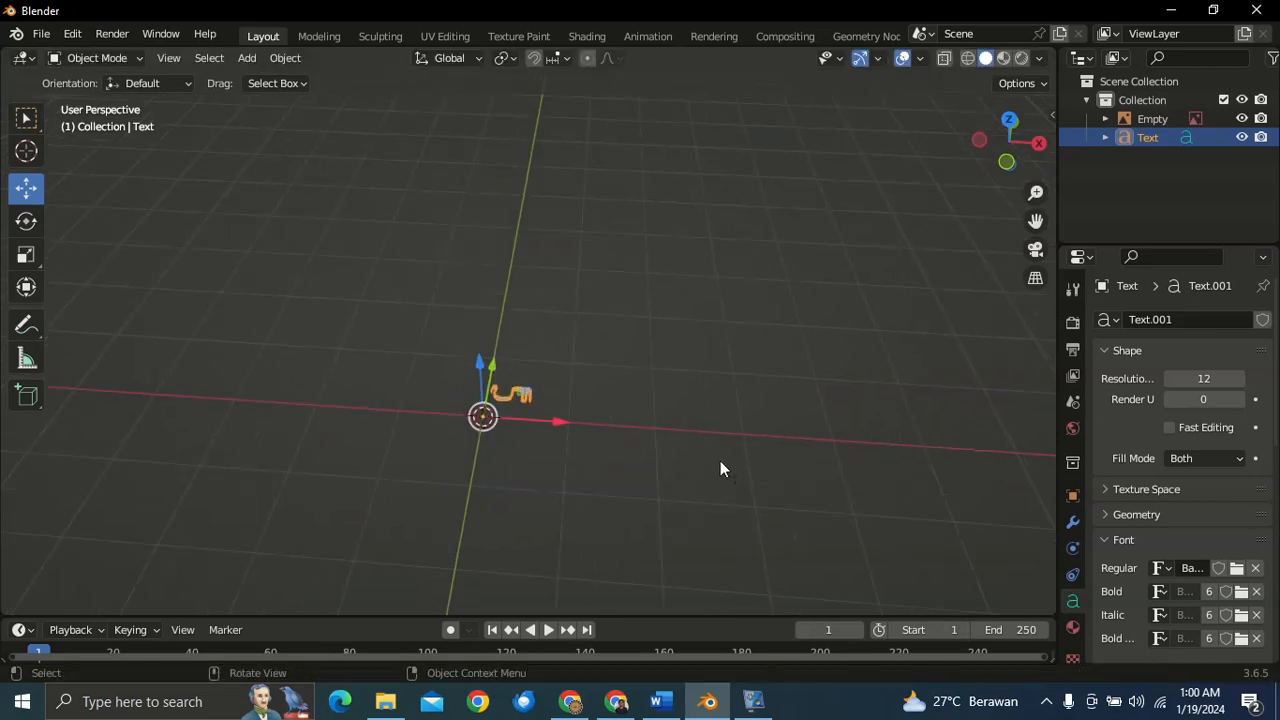
- Enlarge the letter uniformly in the top orthographic view
{"action": "key", "text": "KP_7"}
{"action": "scroll", "coordinate": [676, 469], "scroll_direction": "up", "scroll_amount": 4}
{"action": "middle_click_drag", "start_coordinate": [668, 473], "coordinate": [612, 198], "text": "shift"}
{"action": "scroll", "coordinate": [614, 282], "scroll_direction": "up", "scroll_amount": 3}
{"action": "scroll", "coordinate": [614, 283], "scroll_direction": "down", "scroll_amount": 2}
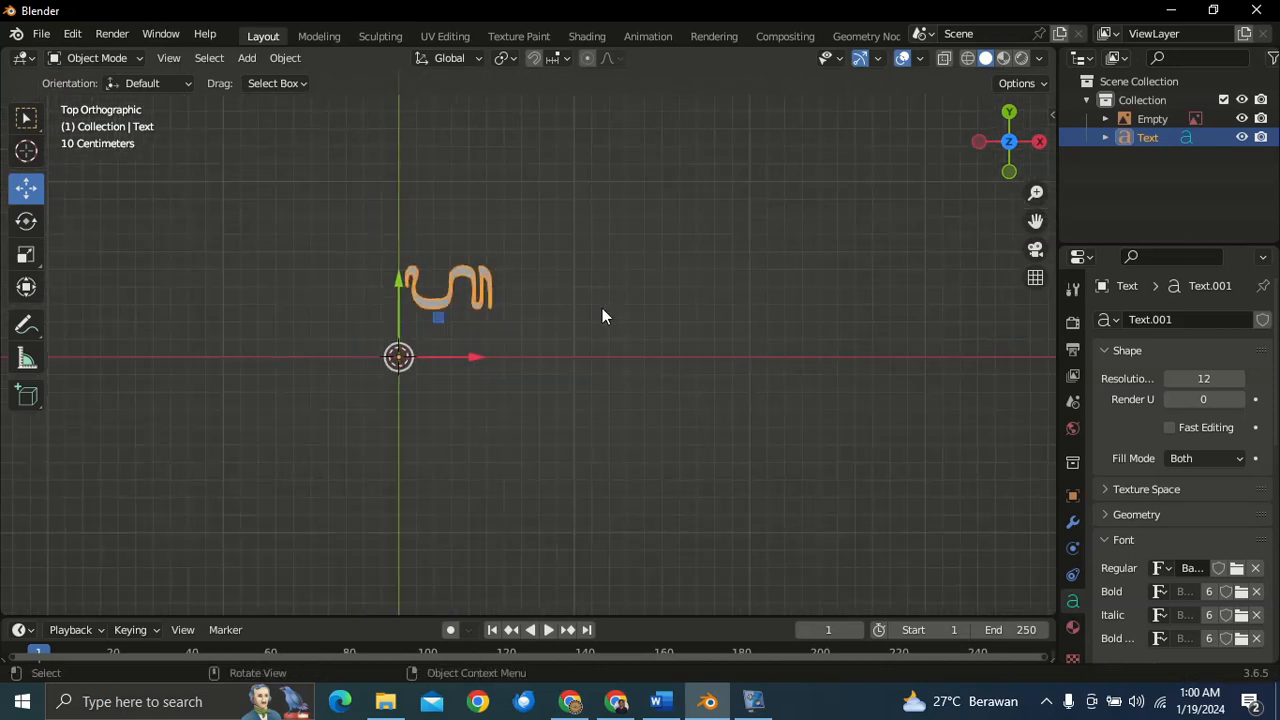
{"action": "key", "text": "s"}
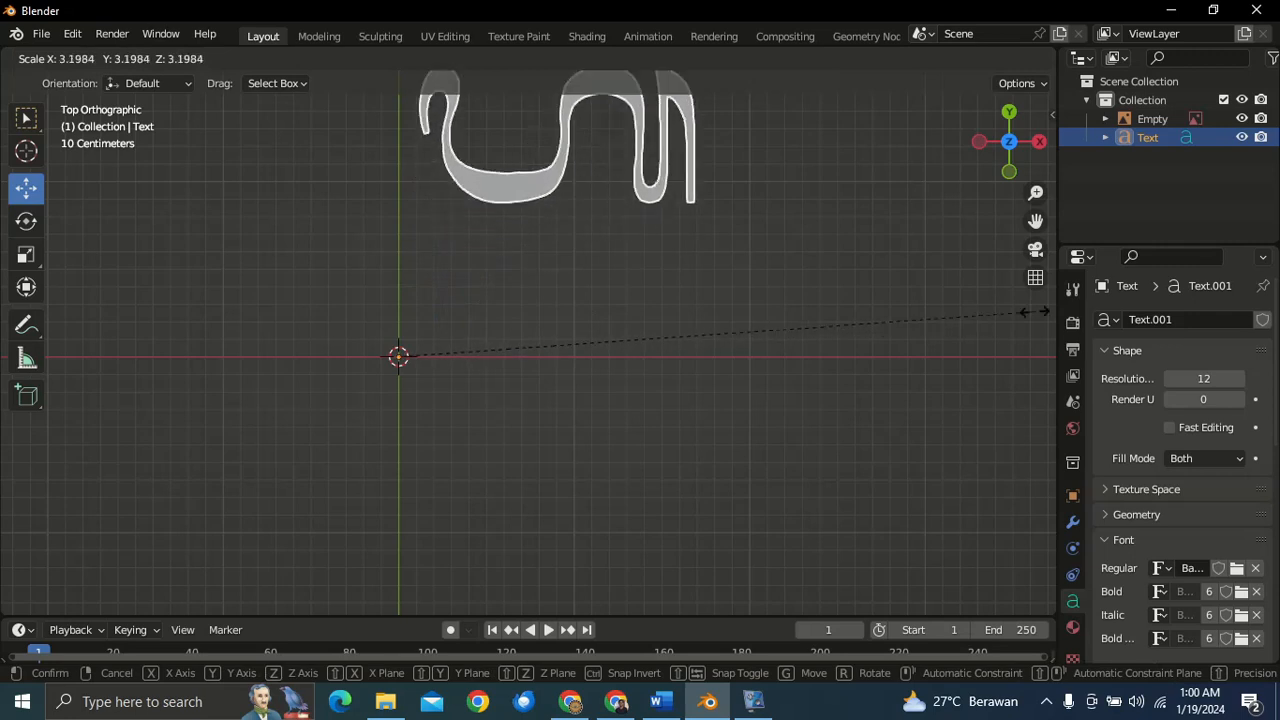
{"action": "left_click", "coordinate": [638, 309]}
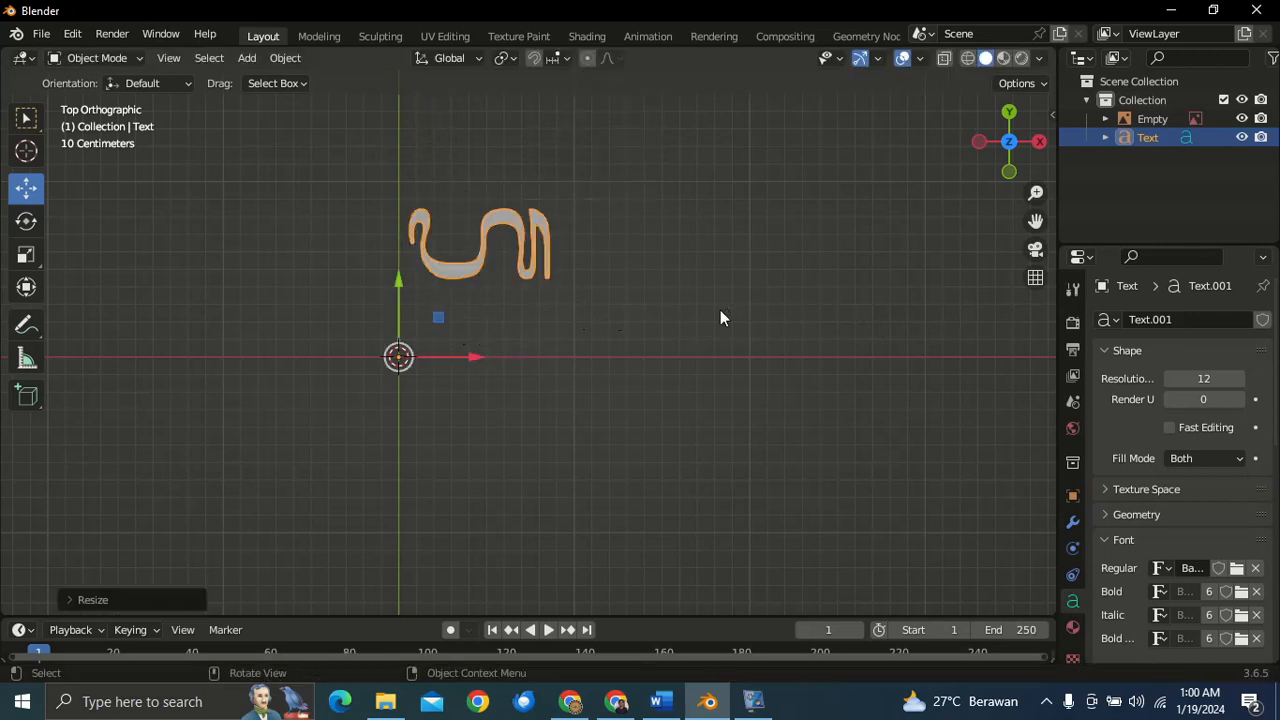
{"action": "scroll", "coordinate": [710, 316], "scroll_direction": "up", "scroll_amount": 1}
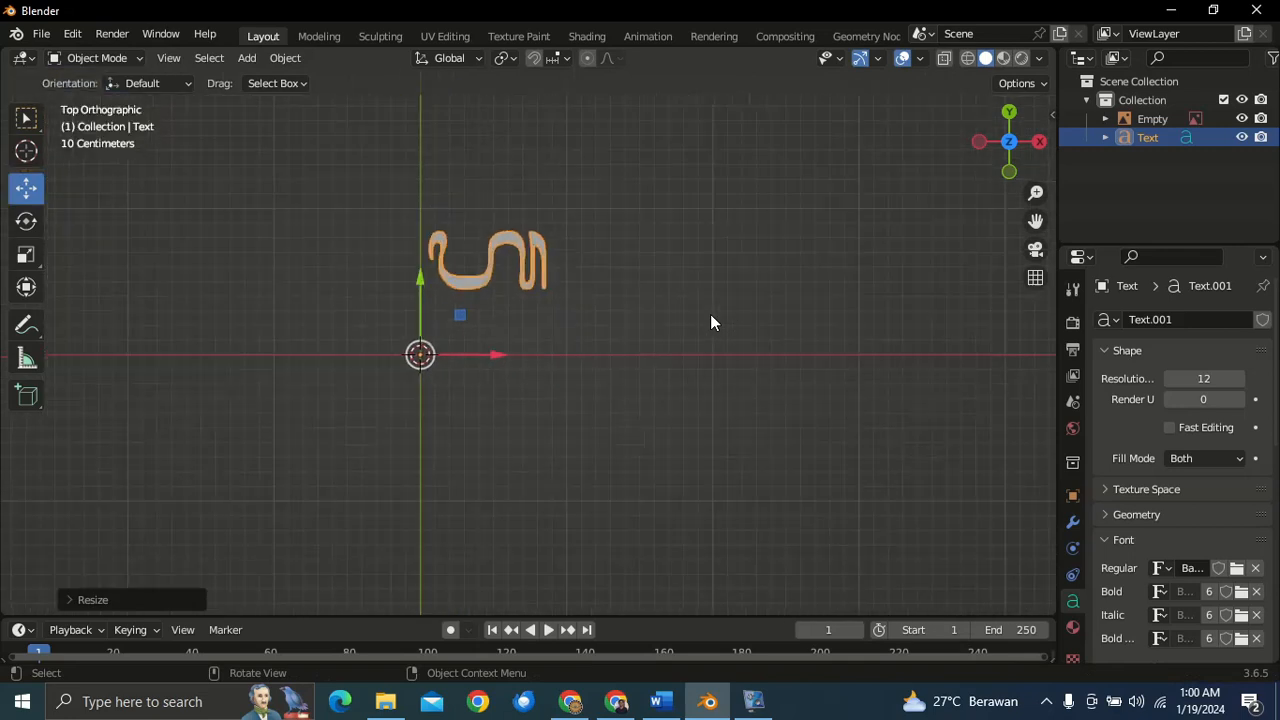
{"action": "scroll", "coordinate": [710, 314], "scroll_direction": "down", "scroll_amount": 2}
{"action": "scroll", "coordinate": [708, 313], "scroll_direction": "up", "scroll_amount": 2}
{"action": "scroll", "coordinate": [708, 313], "scroll_direction": "up", "scroll_amount": 1}
{"action": "scroll", "coordinate": [708, 313], "scroll_direction": "down", "scroll_amount": 2}
{"action": "scroll", "coordinate": [708, 313], "scroll_direction": "up", "scroll_amount": 1}
- Move the letter's geometry to its origin so it is centred on the axis crossing
{"action": "left_click", "coordinate": [293, 60]}
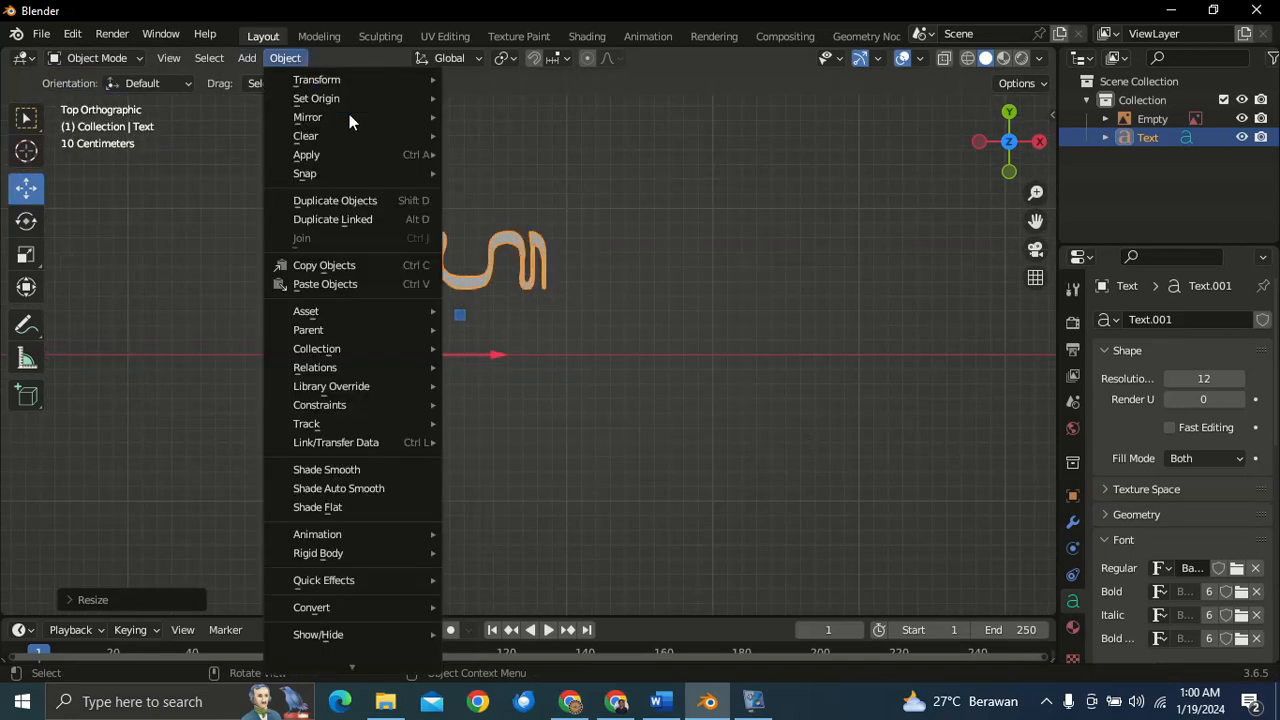
{"action": "mouse_move", "coordinate": [354, 99]}
{"action": "left_click", "coordinate": [476, 98]}
{"action": "scroll", "coordinate": [481, 247], "scroll_direction": "up", "scroll_amount": 2}
{"action": "middle_click_drag", "start_coordinate": [462, 280], "coordinate": [546, 196], "text": "shift"}
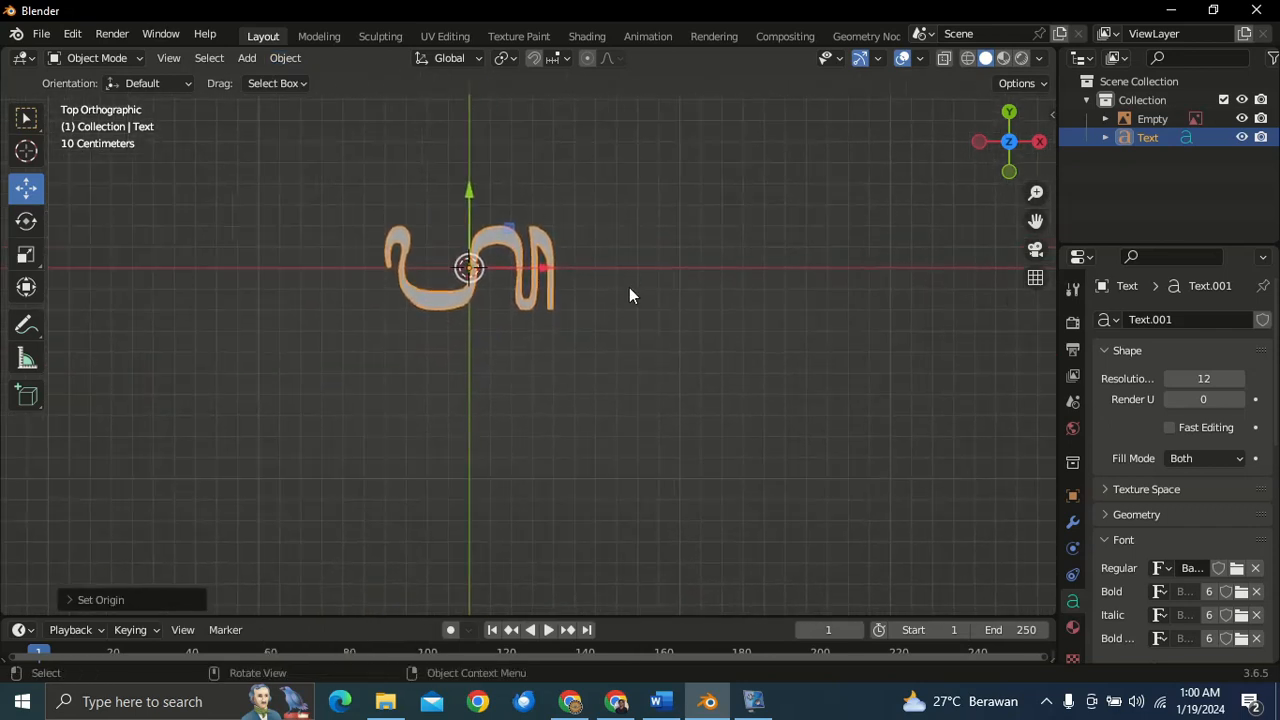
- Scale the centred letter uniformly to about 3 times its size
{"action": "key", "text": "s"}
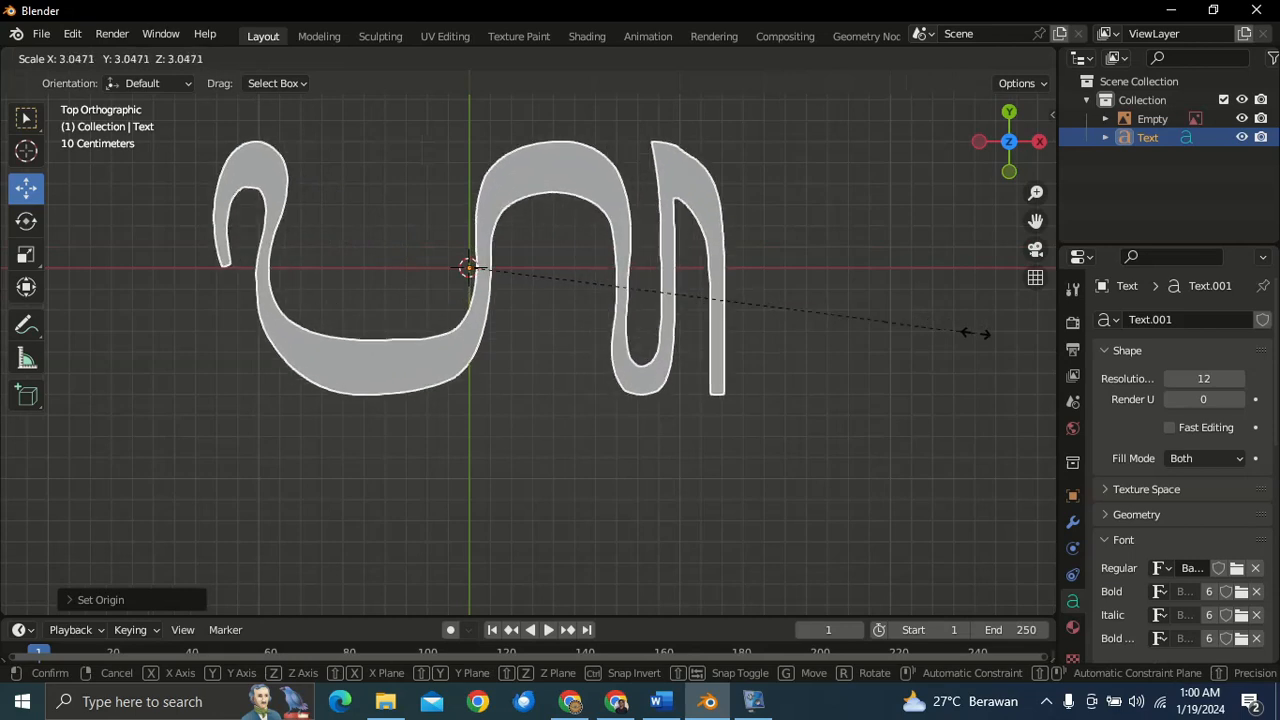
{"action": "left_click", "coordinate": [986, 331]}
{"action": "scroll", "coordinate": [757, 377], "scroll_direction": "down", "scroll_amount": 4}
{"action": "scroll", "coordinate": [752, 380], "scroll_direction": "up", "scroll_amount": 4}
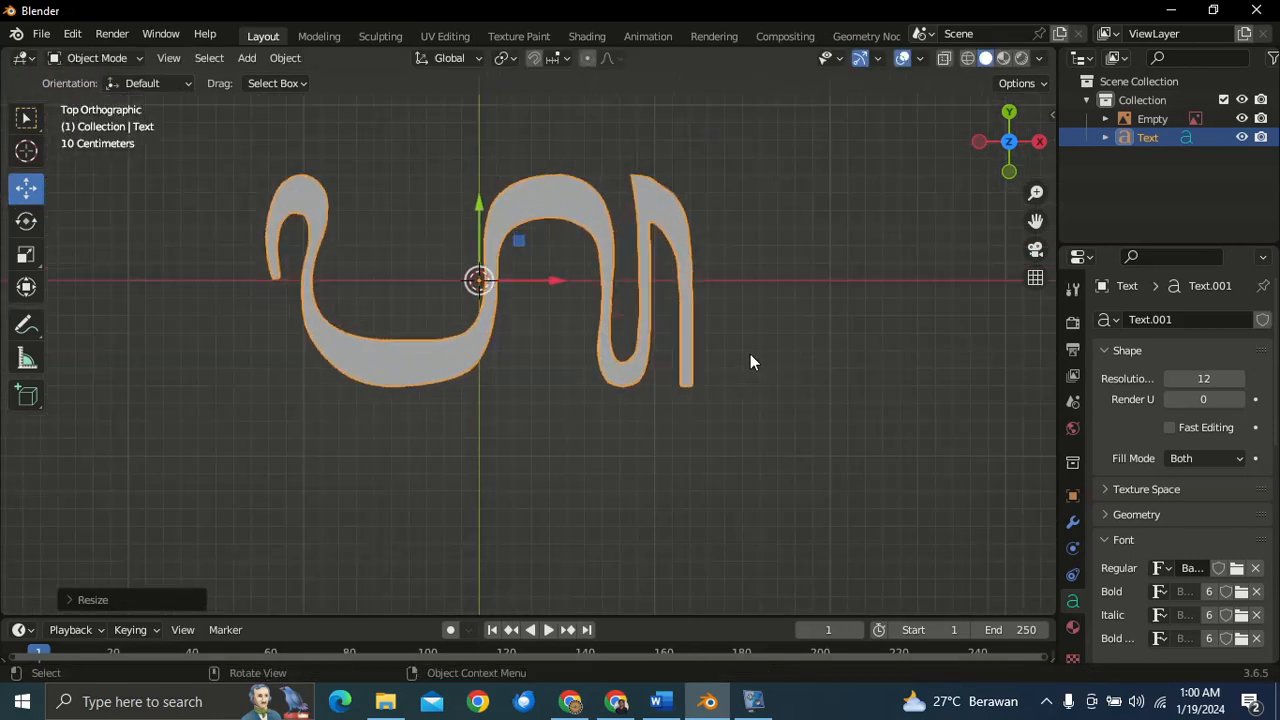
{"action": "scroll", "coordinate": [752, 362], "scroll_direction": "down", "scroll_amount": 4}
{"action": "scroll", "coordinate": [752, 362], "scroll_direction": "up", "scroll_amount": 1}
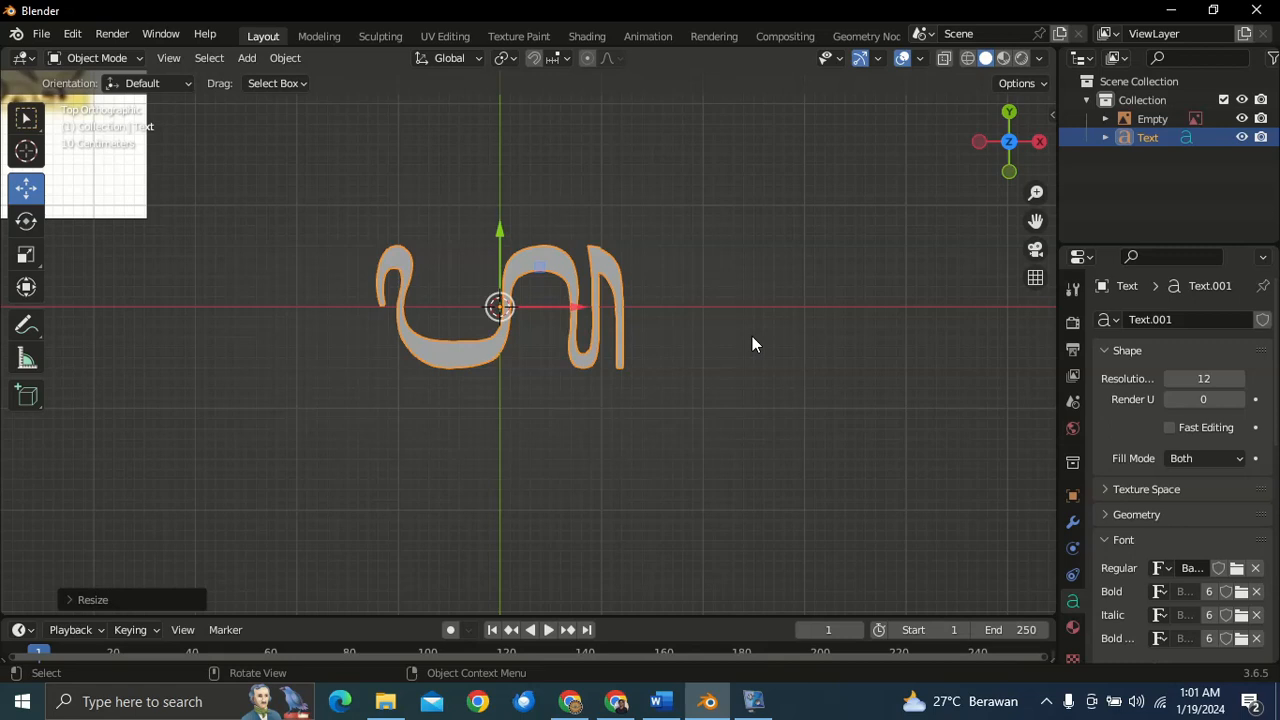
- Examine the enlarged letter from an angled perspective, close up and from farther away
{"action": "middle_click_drag", "start_coordinate": [753, 340], "coordinate": [659, 359]}
{"action": "scroll", "coordinate": [740, 244], "scroll_direction": "down", "scroll_amount": 4}
{"action": "scroll", "coordinate": [688, 374], "scroll_direction": "up", "scroll_amount": 7}
{"action": "scroll", "coordinate": [687, 375], "scroll_direction": "down", "scroll_amount": 5}
{"action": "scroll", "coordinate": [714, 353], "scroll_direction": "up", "scroll_amount": 5}
{"action": "scroll", "coordinate": [709, 352], "scroll_direction": "down", "scroll_amount": 5}
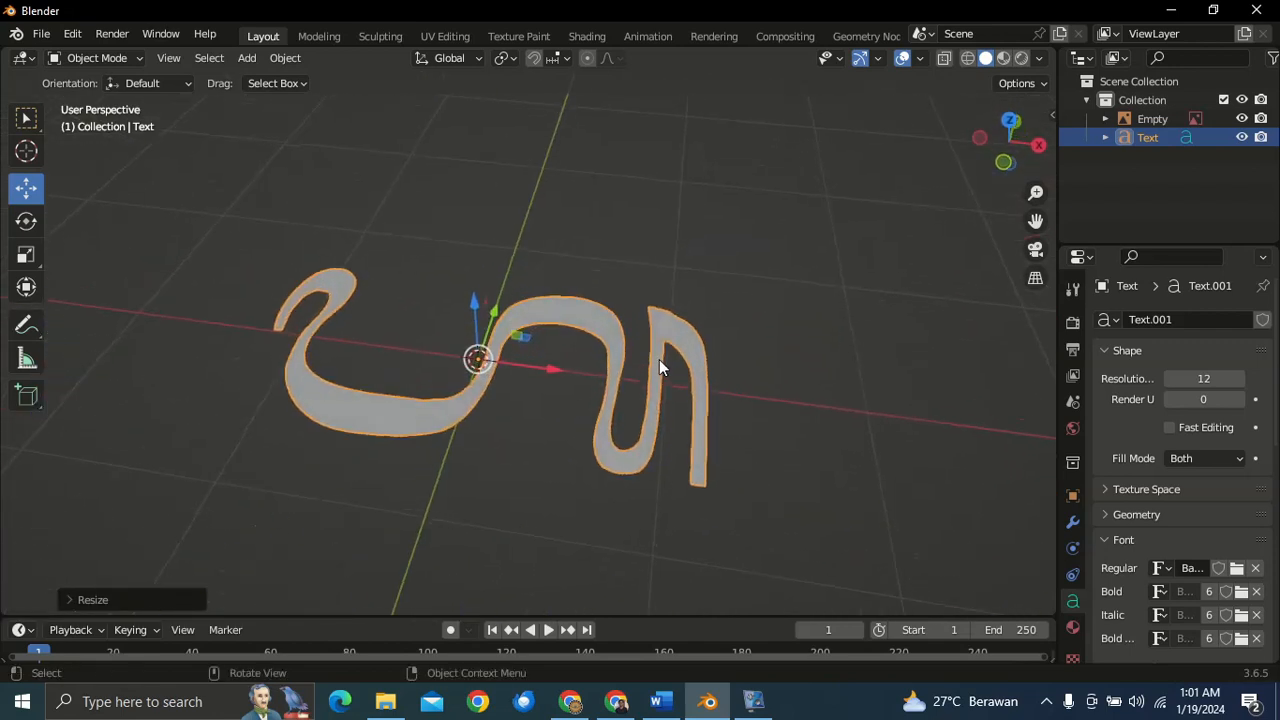
{"action": "scroll", "coordinate": [468, 437], "scroll_direction": "up", "scroll_amount": 4}
{"action": "scroll", "coordinate": [468, 437], "scroll_direction": "down", "scroll_amount": 5}
{"action": "scroll", "coordinate": [468, 437], "scroll_direction": "up", "scroll_amount": 3}
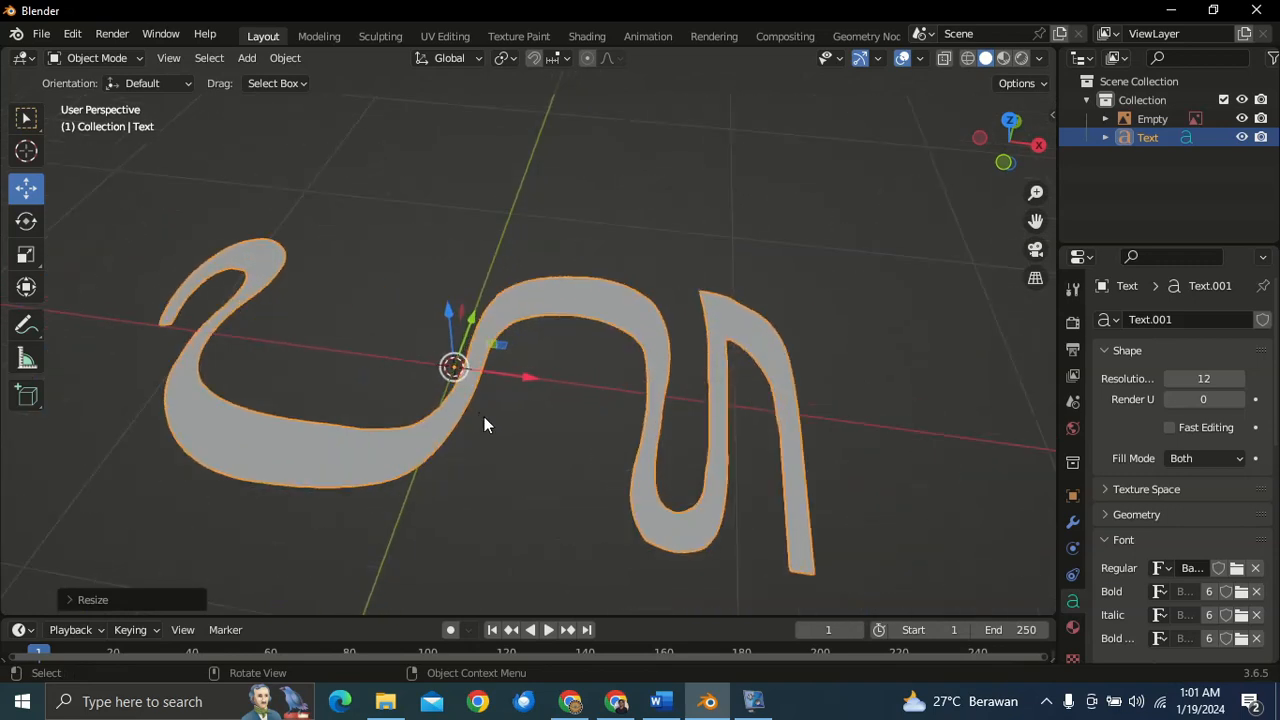
{"action": "scroll", "coordinate": [683, 351], "scroll_direction": "down", "scroll_amount": 3}
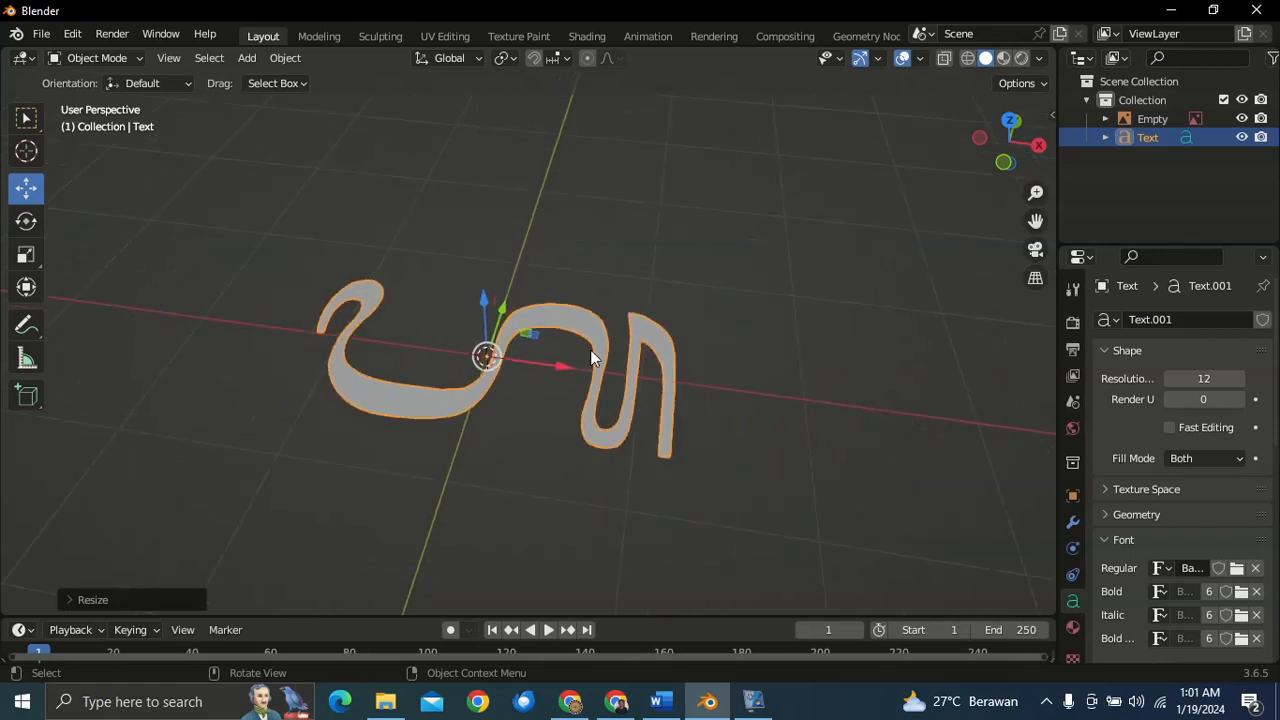
- Try a Solidify modifier on the letter with a thickness of 0.19 m
{"action": "key", "text": "KP_7"}
{"action": "scroll", "coordinate": [570, 360], "scroll_direction": "up", "scroll_amount": 1}
{"action": "scroll", "coordinate": [573, 370], "scroll_direction": "down", "scroll_amount": 1}
{"action": "left_click", "coordinate": [1072, 521]}
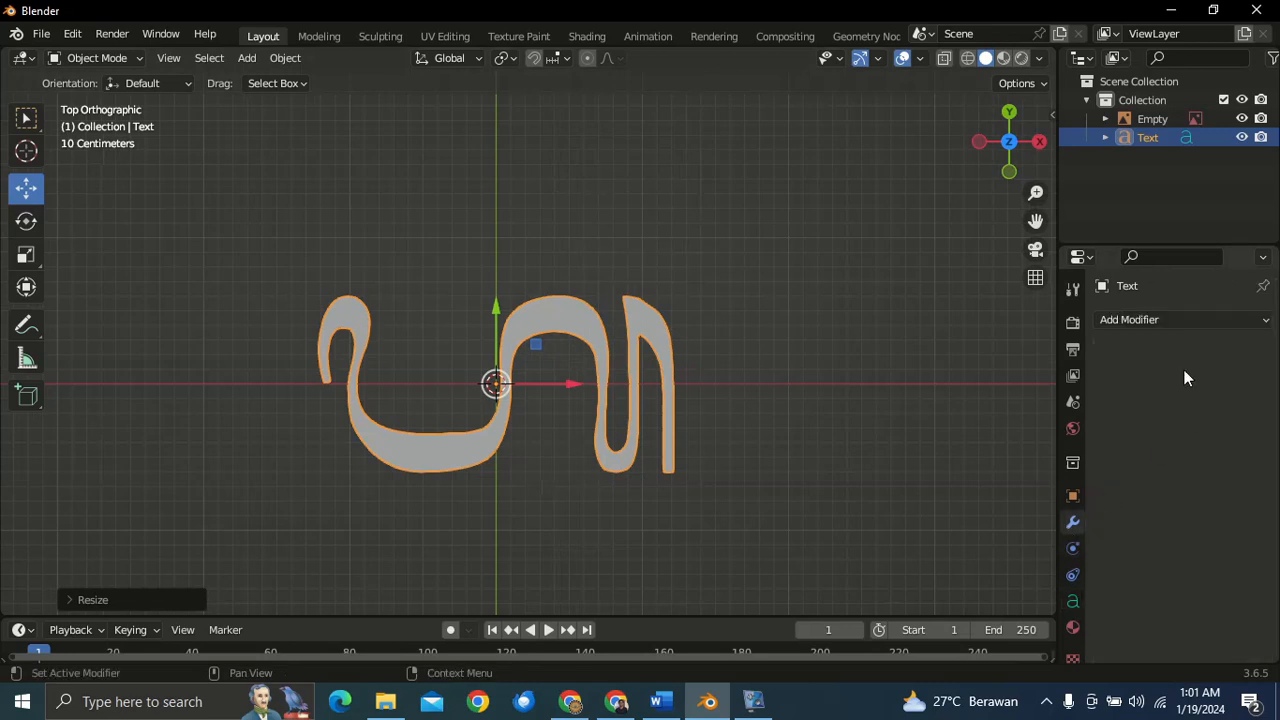
{"action": "left_click", "coordinate": [1186, 322]}
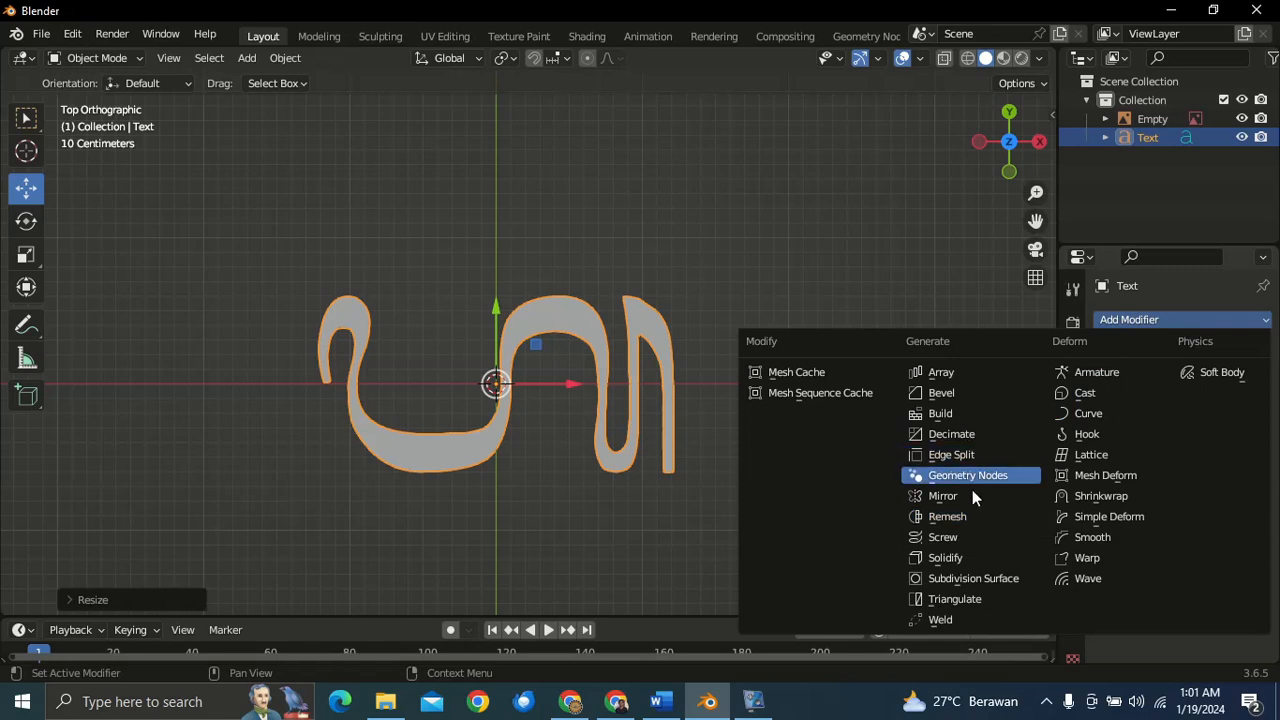
{"action": "left_click", "coordinate": [963, 559]}
{"action": "middle_click_drag", "start_coordinate": [760, 500], "coordinate": [431, 323]}
{"action": "left_click", "coordinate": [1195, 402]}
{"action": "type", "text": "0.32"}
{"action": "key", "text": "Return"}
{"action": "left_click", "coordinate": [1195, 402]}
{"action": "type", "text": "0.19"}
{"action": "key", "text": "Return"}
{"action": "left_click", "coordinate": [1195, 402]}
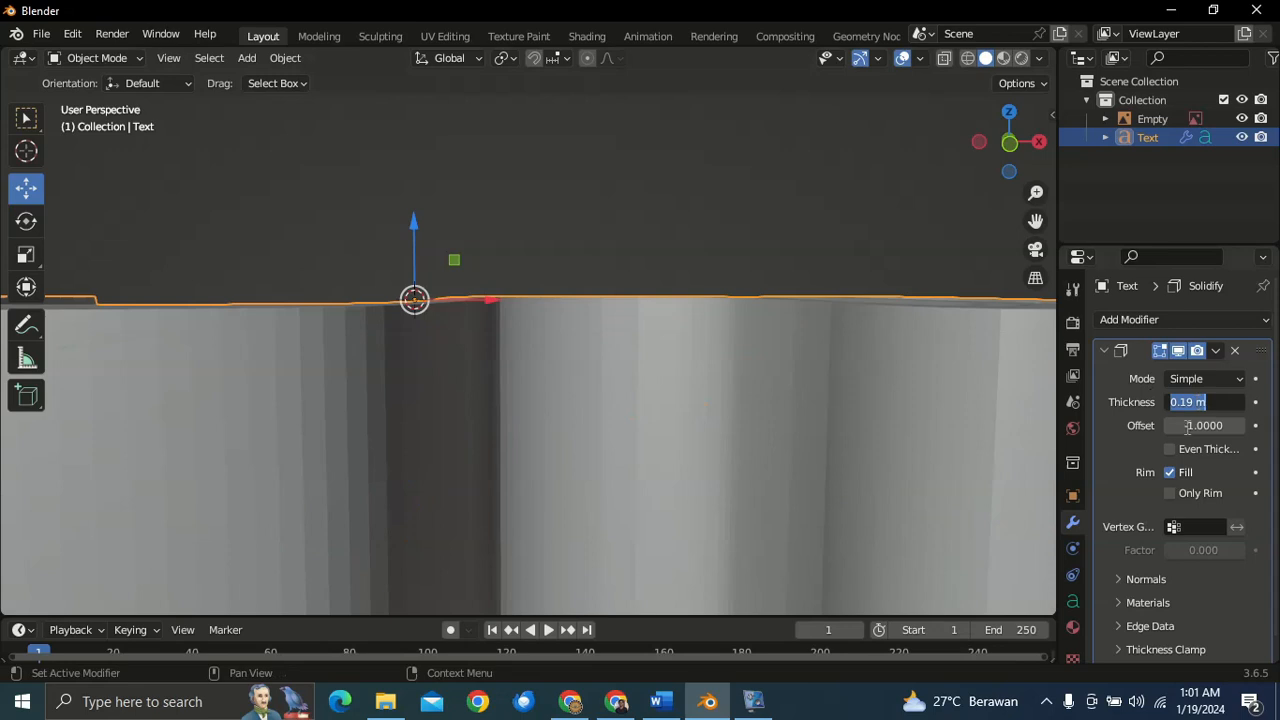
{"action": "left_click", "coordinate": [1240, 402]}
- Remove the Solidify modifier from the letter
{"action": "left_click", "coordinate": [1235, 354]}
{"action": "left_click", "coordinate": [1235, 353]}
{"action": "scroll", "coordinate": [1044, 342], "scroll_direction": "up", "scroll_amount": 1}
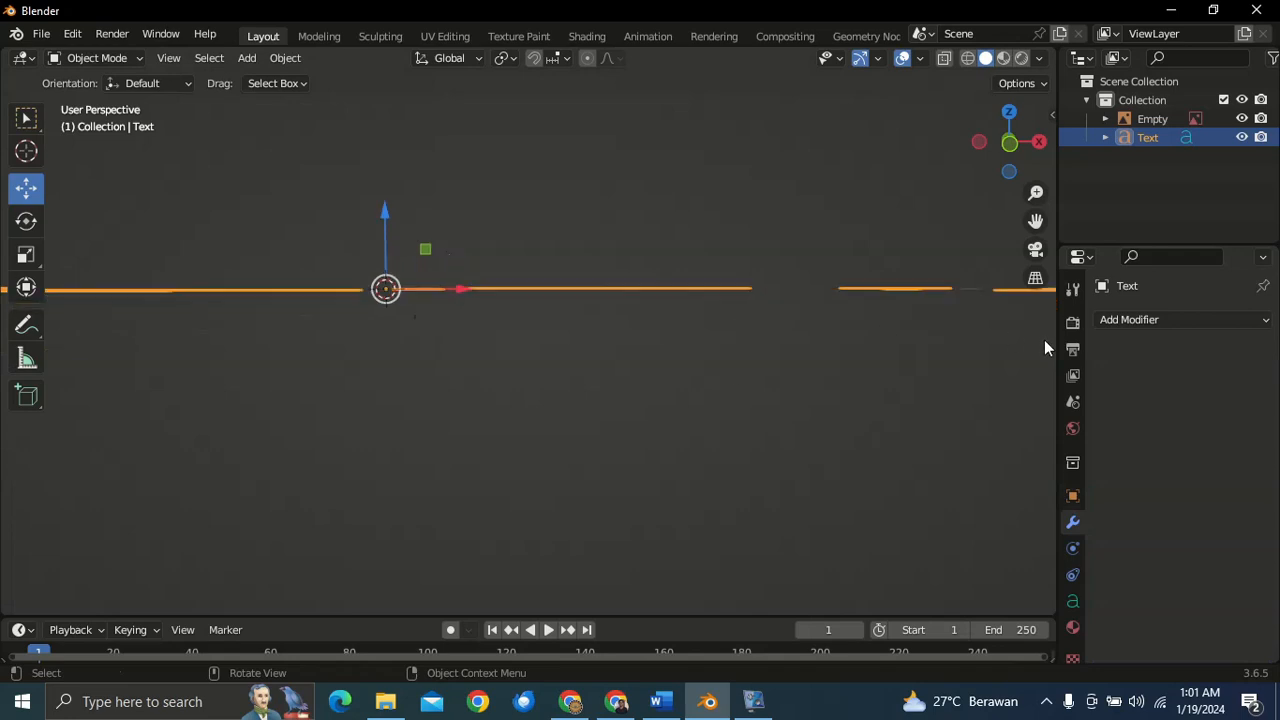
{"action": "scroll", "coordinate": [1045, 342], "scroll_direction": "down", "scroll_amount": 2}
- Set the scene's unit scale to 0.001 in the metric system
{"action": "left_click", "coordinate": [1076, 401]}
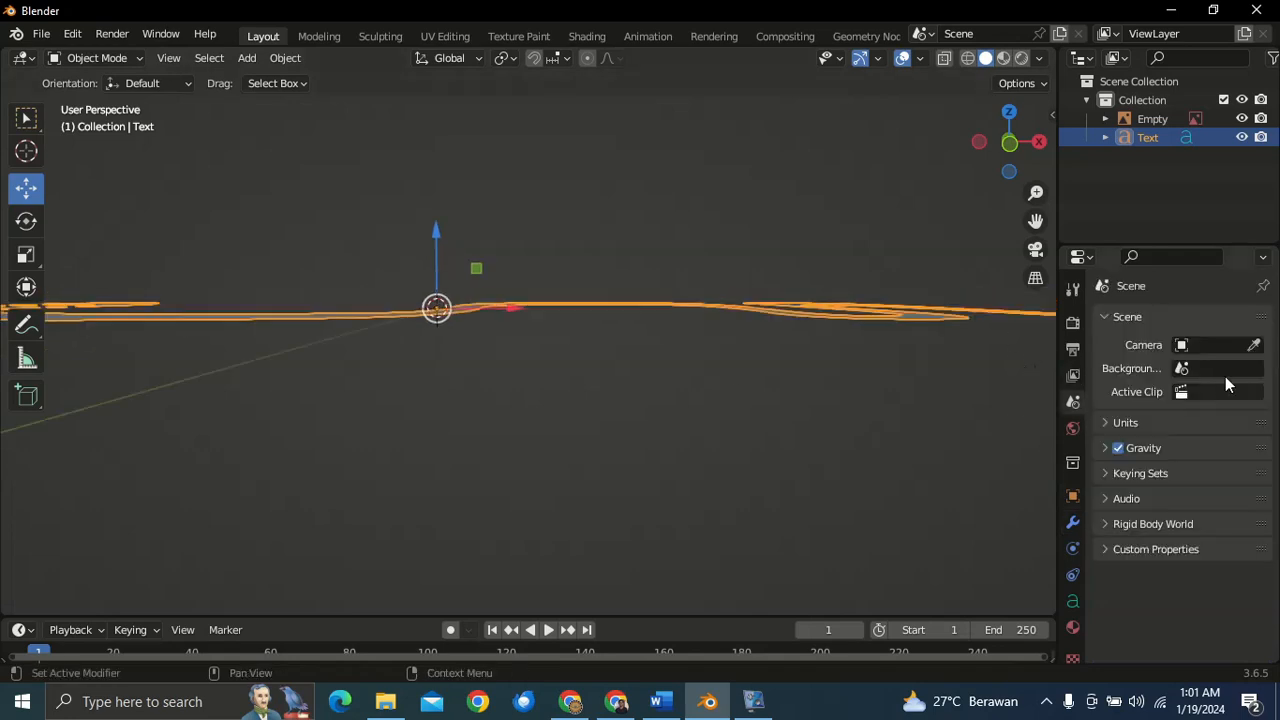
{"action": "left_click", "coordinate": [1160, 423]}
{"action": "left_click", "coordinate": [1207, 450]}
{"action": "left_click", "coordinate": [1207, 451]}
{"action": "left_click", "coordinate": [1233, 470]}
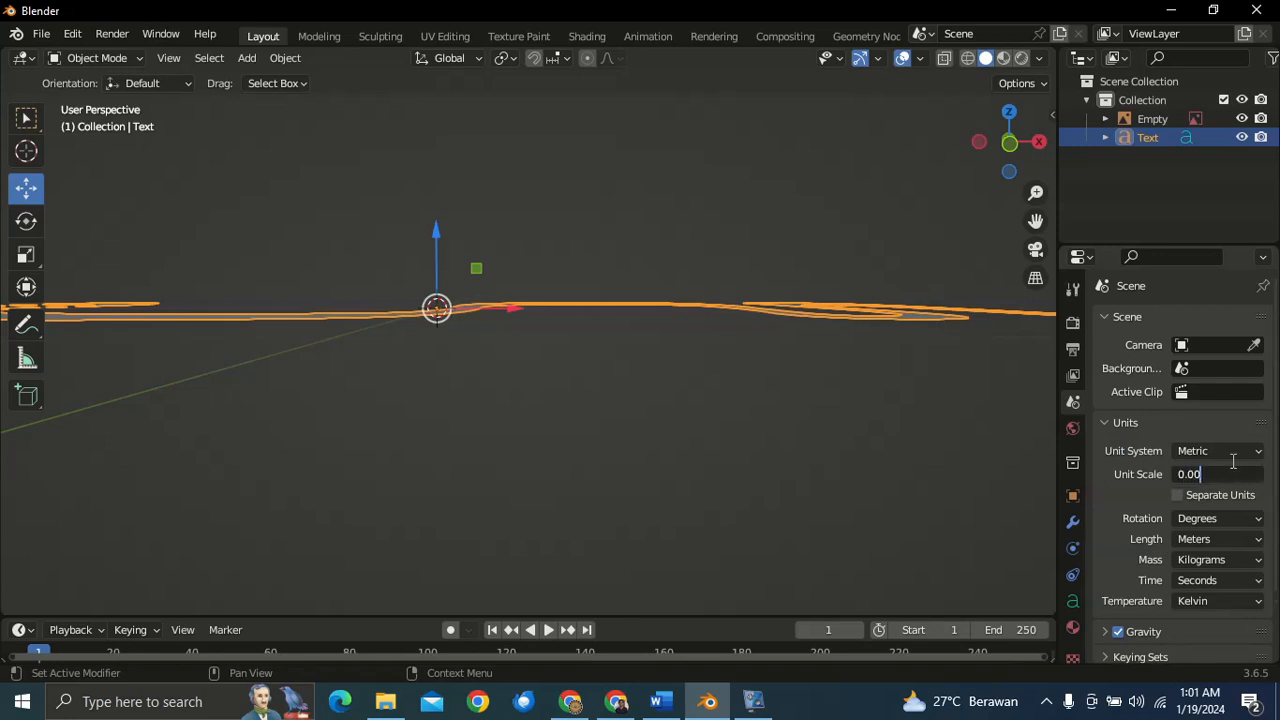
{"action": "key", "text": "Return"}
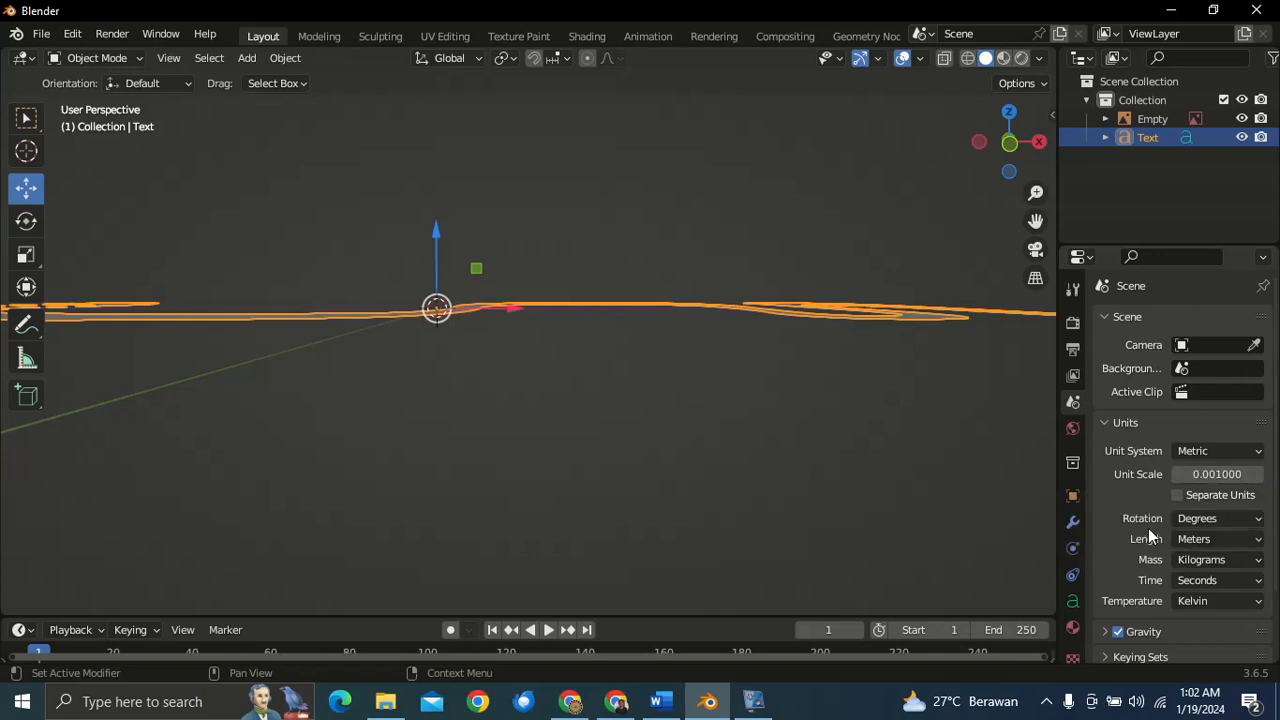
- Set the scene's length unit to centimeters
{"action": "left_click", "coordinate": [1207, 539]}
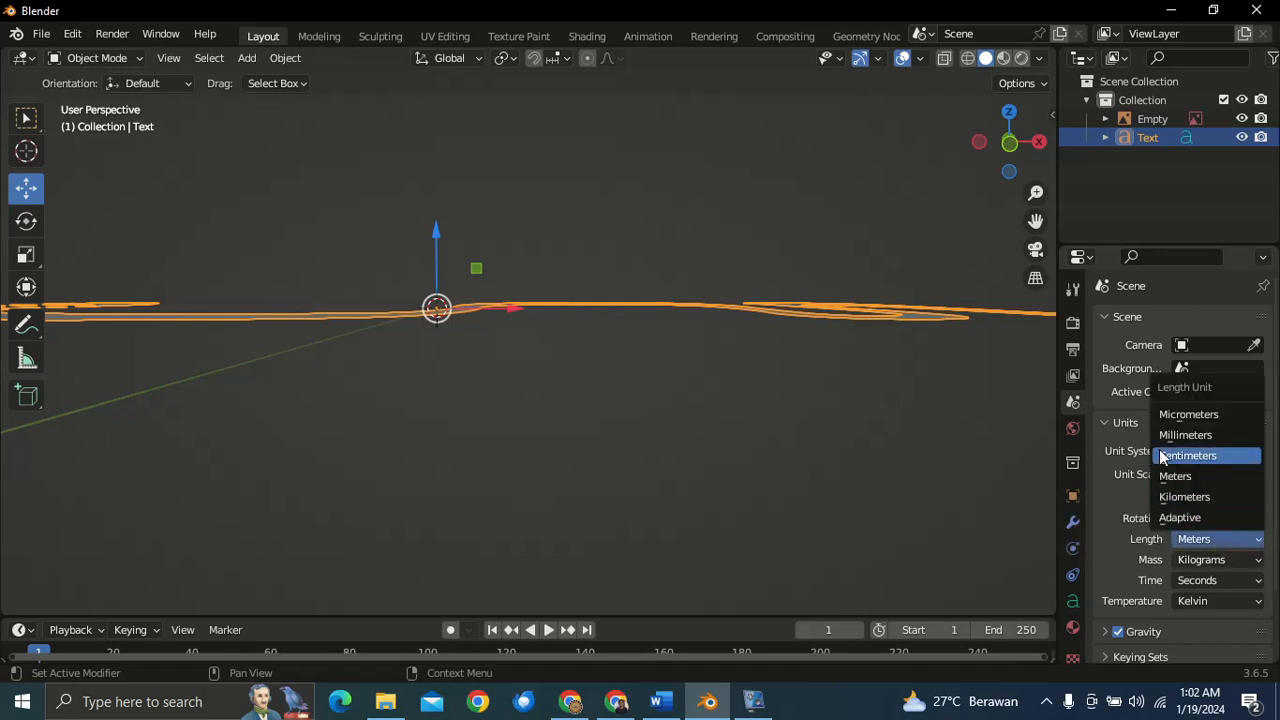
{"action": "left_click", "coordinate": [1197, 539]}
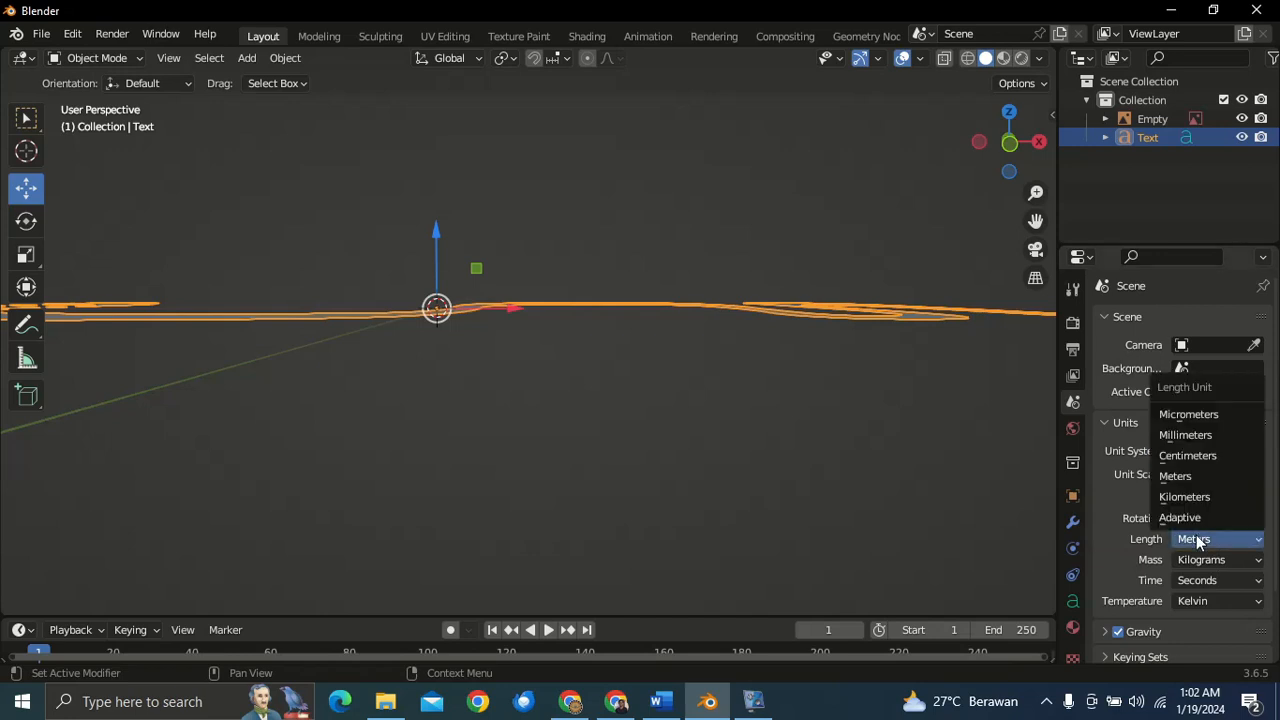
{"action": "left_click", "coordinate": [1193, 458]}
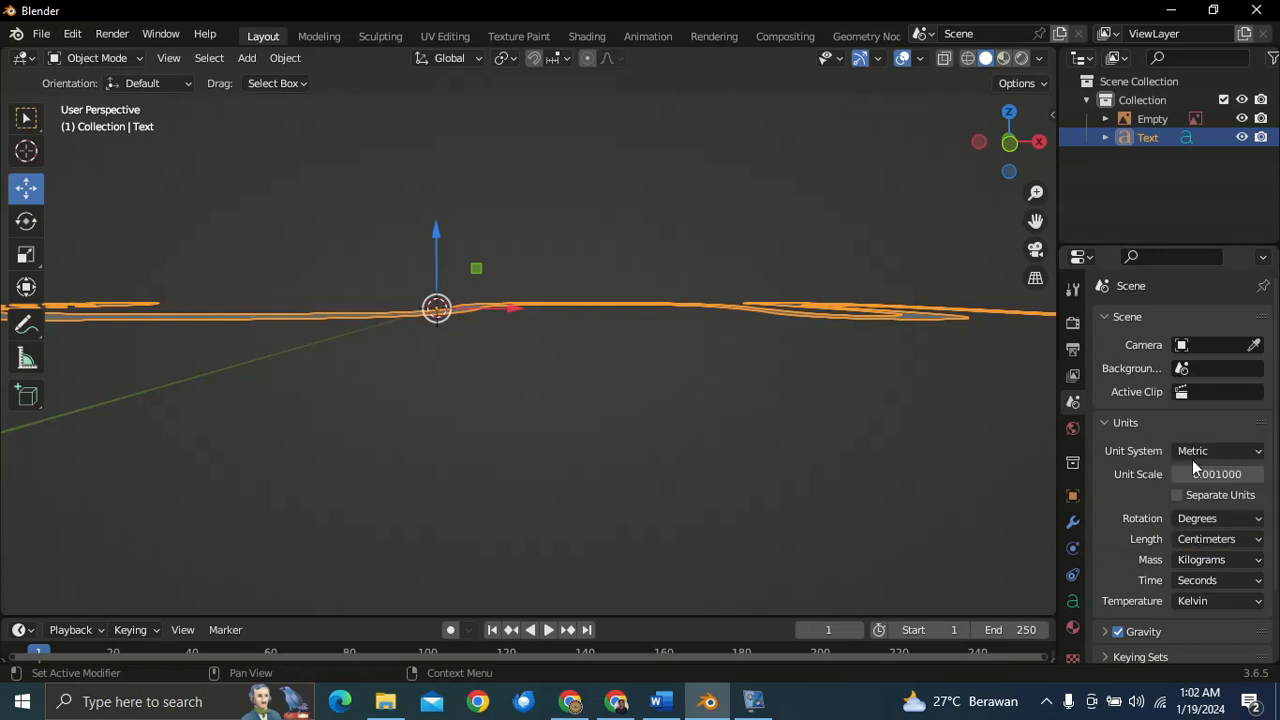
{"action": "scroll", "coordinate": [935, 367], "scroll_direction": "up", "scroll_amount": 1}
{"action": "scroll", "coordinate": [935, 367], "scroll_direction": "down", "scroll_amount": 3}
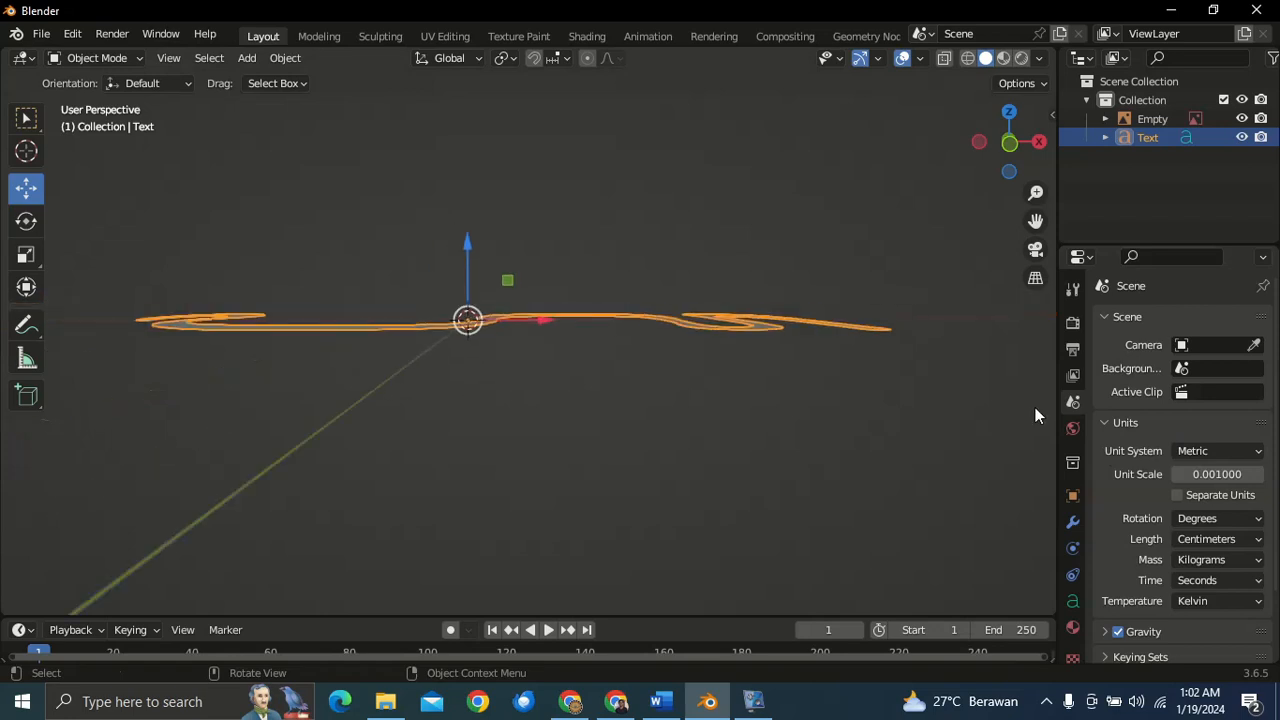
{"action": "scroll", "coordinate": [1025, 404], "scroll_direction": "up", "scroll_amount": 2}
- Set the scene's length unit to millimeters
{"action": "left_click", "coordinate": [1232, 540]}
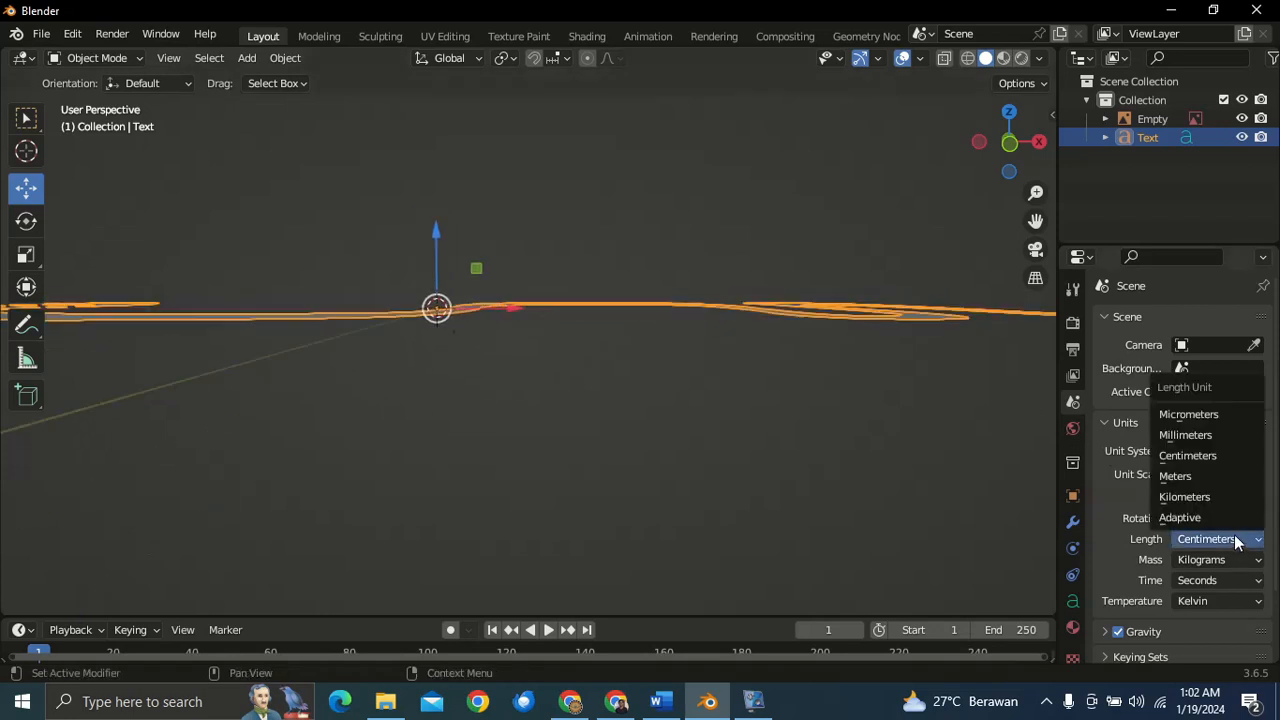
{"action": "left_click", "coordinate": [1180, 441]}
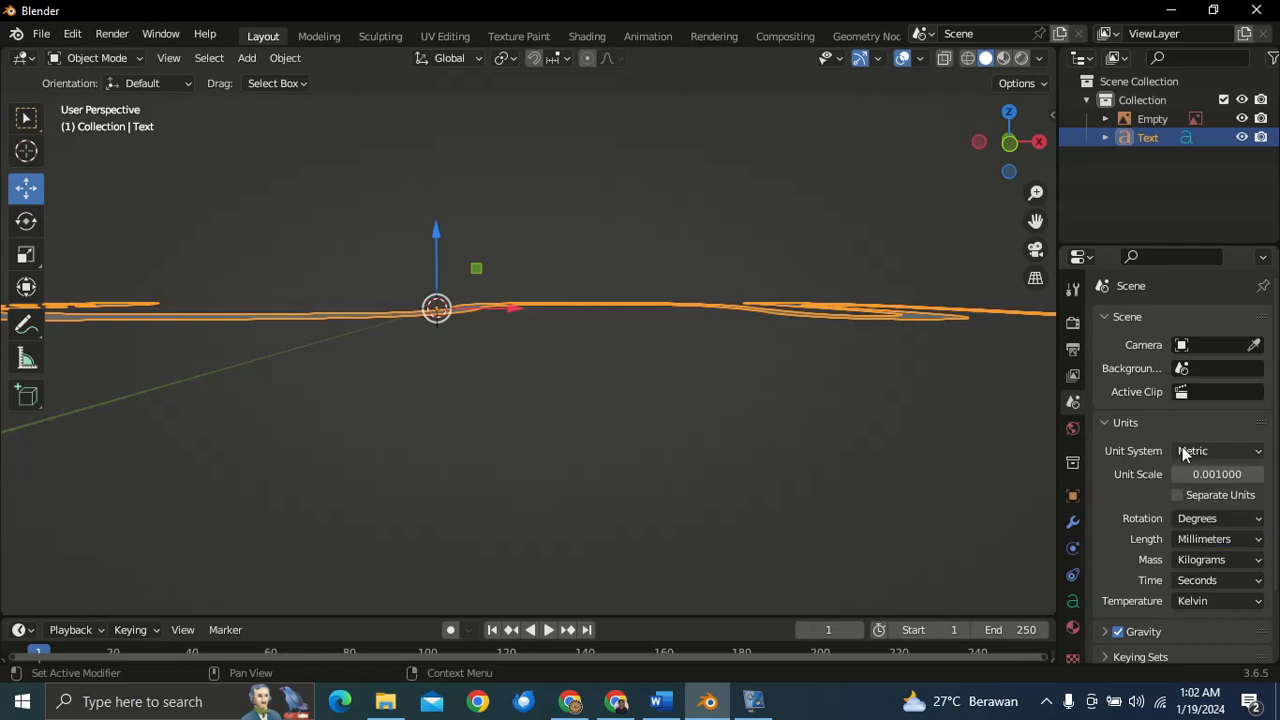
{"action": "scroll", "coordinate": [760, 330], "scroll_direction": "down", "scroll_amount": 3}
{"action": "scroll", "coordinate": [747, 328], "scroll_direction": "up", "scroll_amount": 2}
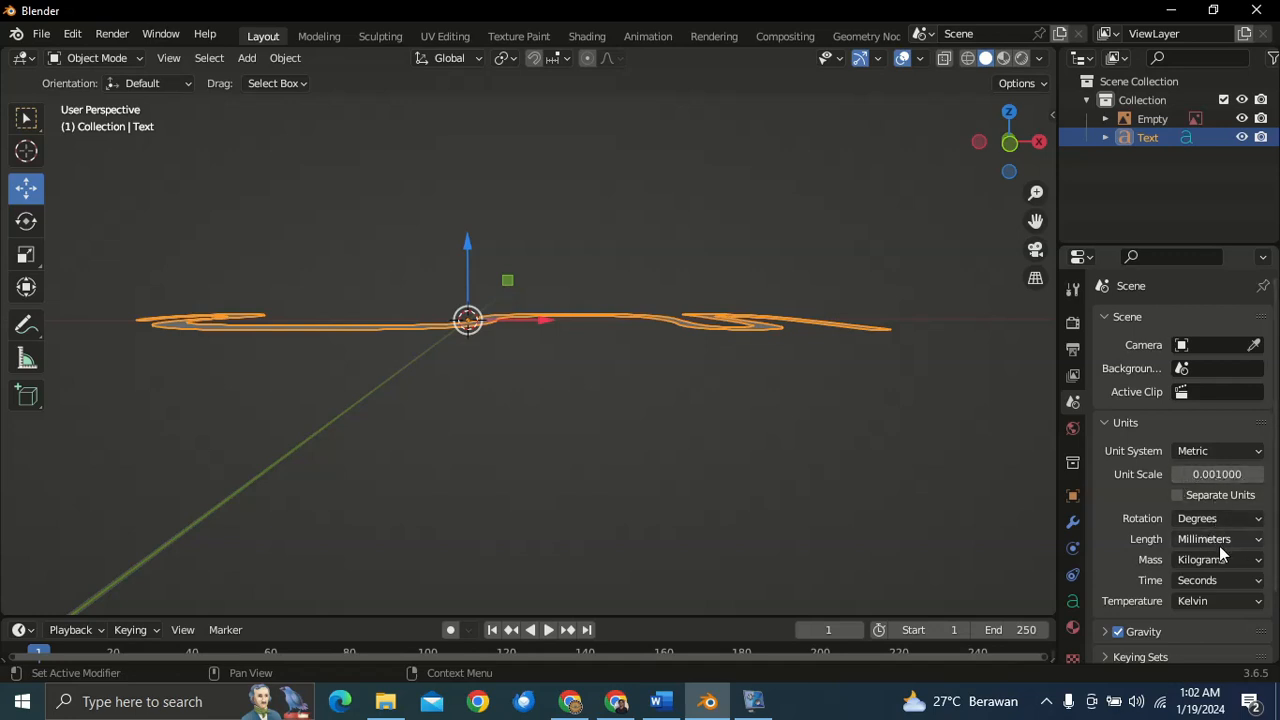
{"action": "scroll", "coordinate": [635, 322], "scroll_direction": "up", "scroll_amount": 1}
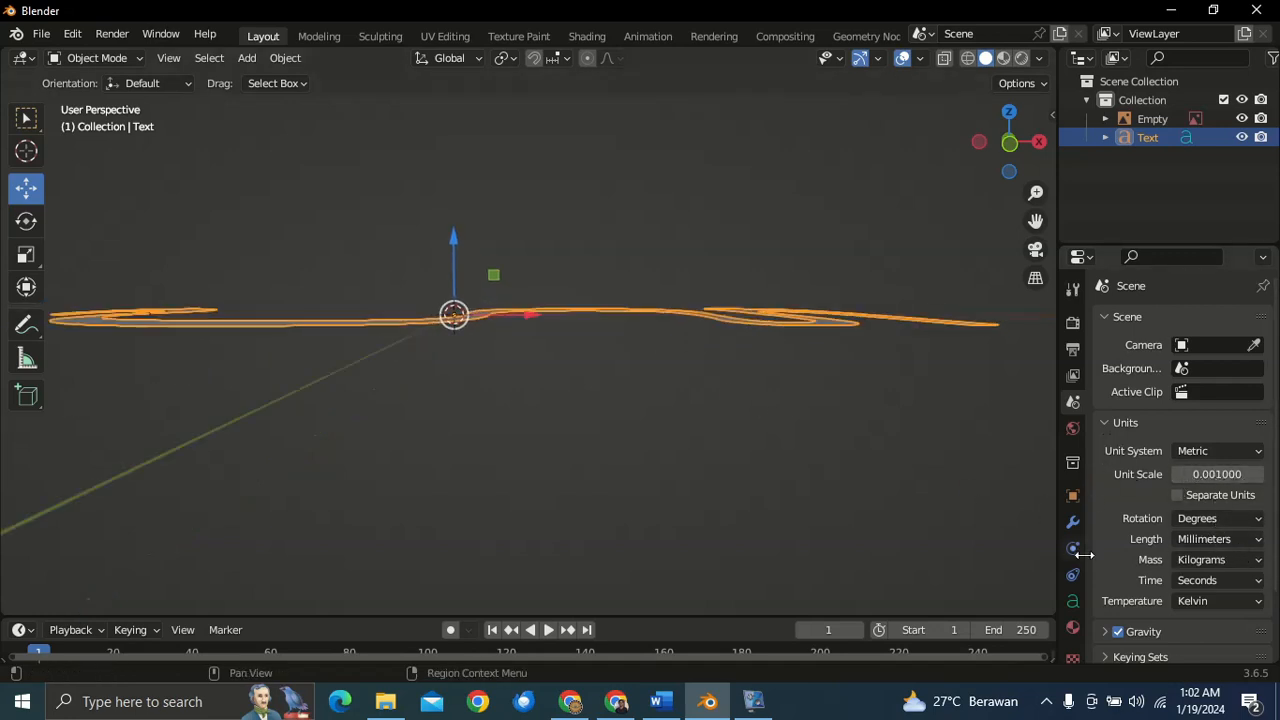
- Add a Solidify modifier to the Balinese letter to give it thickness
{"action": "left_click", "coordinate": [1073, 600]}
{"action": "middle_click_drag", "start_coordinate": [771, 350], "coordinate": [380, 354]}
{"action": "scroll", "coordinate": [600, 410], "scroll_direction": "up", "scroll_amount": 3}
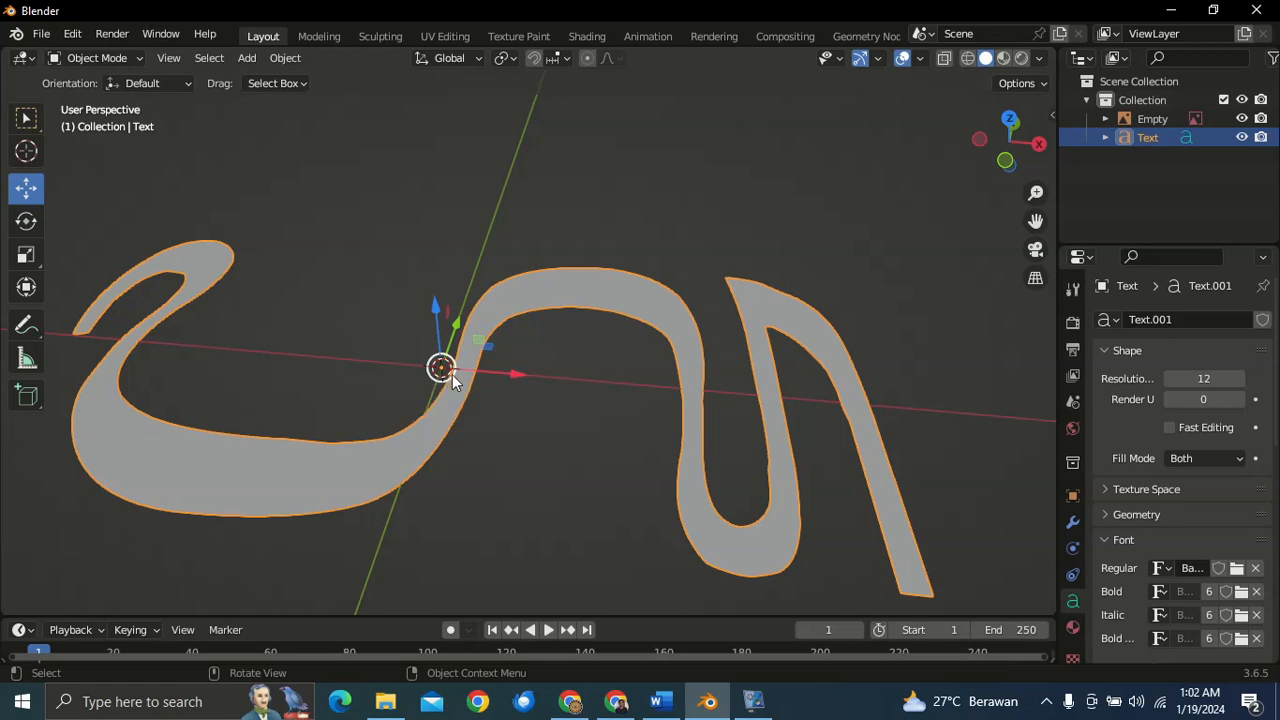
{"action": "left_click", "coordinate": [1073, 521]}
{"action": "left_click", "coordinate": [1127, 321]}
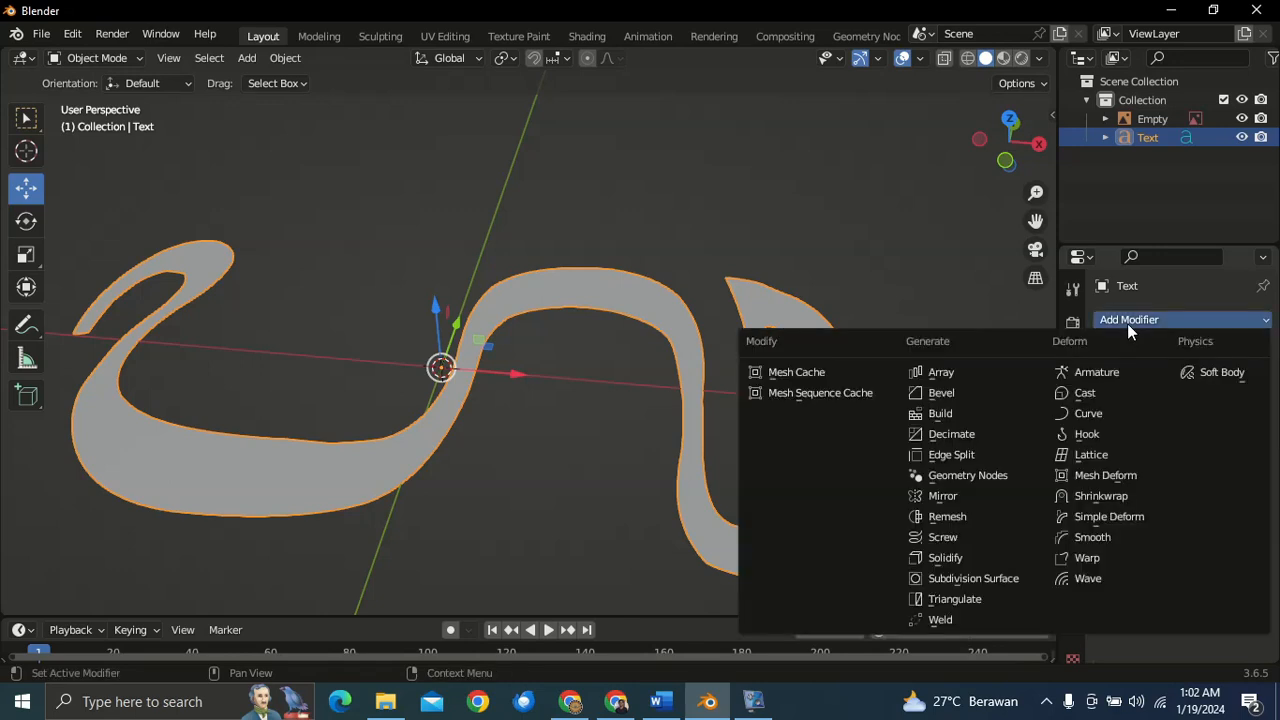
{"action": "left_click", "coordinate": [1137, 322]}
{"action": "left_click", "coordinate": [966, 556]}
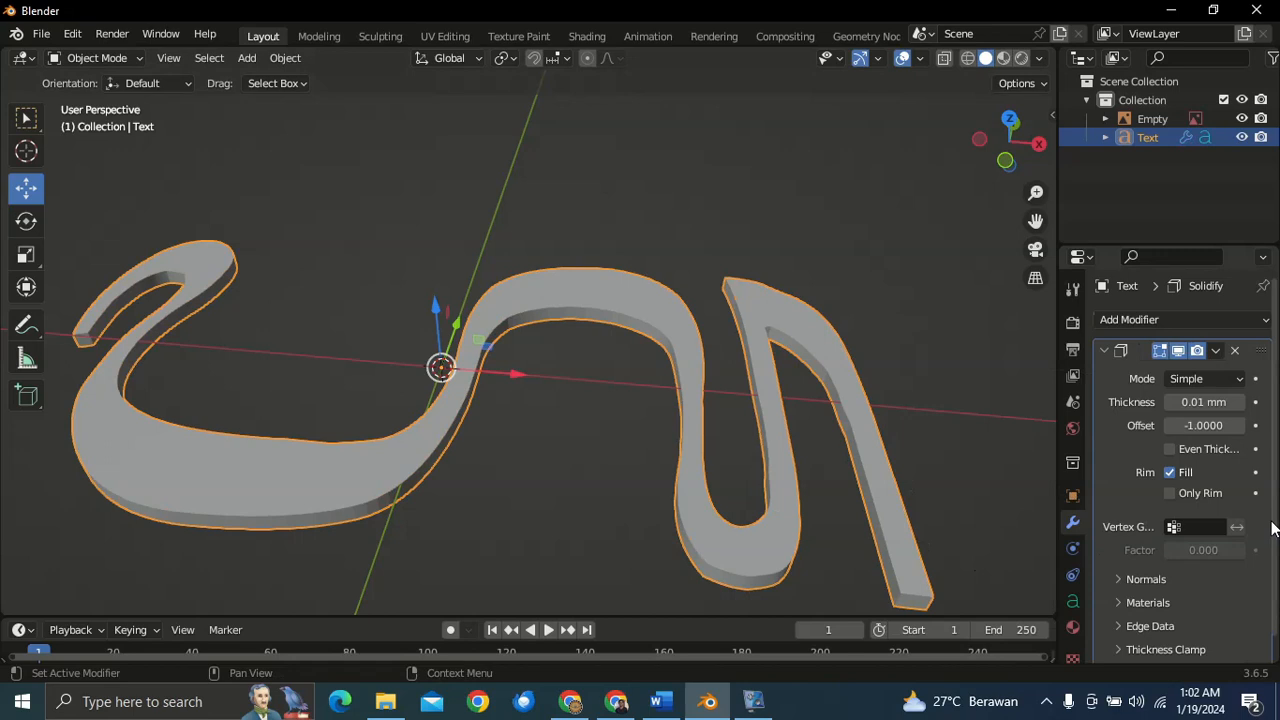
- Set the Solidify thickness of the Balinese letter to 5 mm
{"action": "left_click", "coordinate": [1204, 402]}
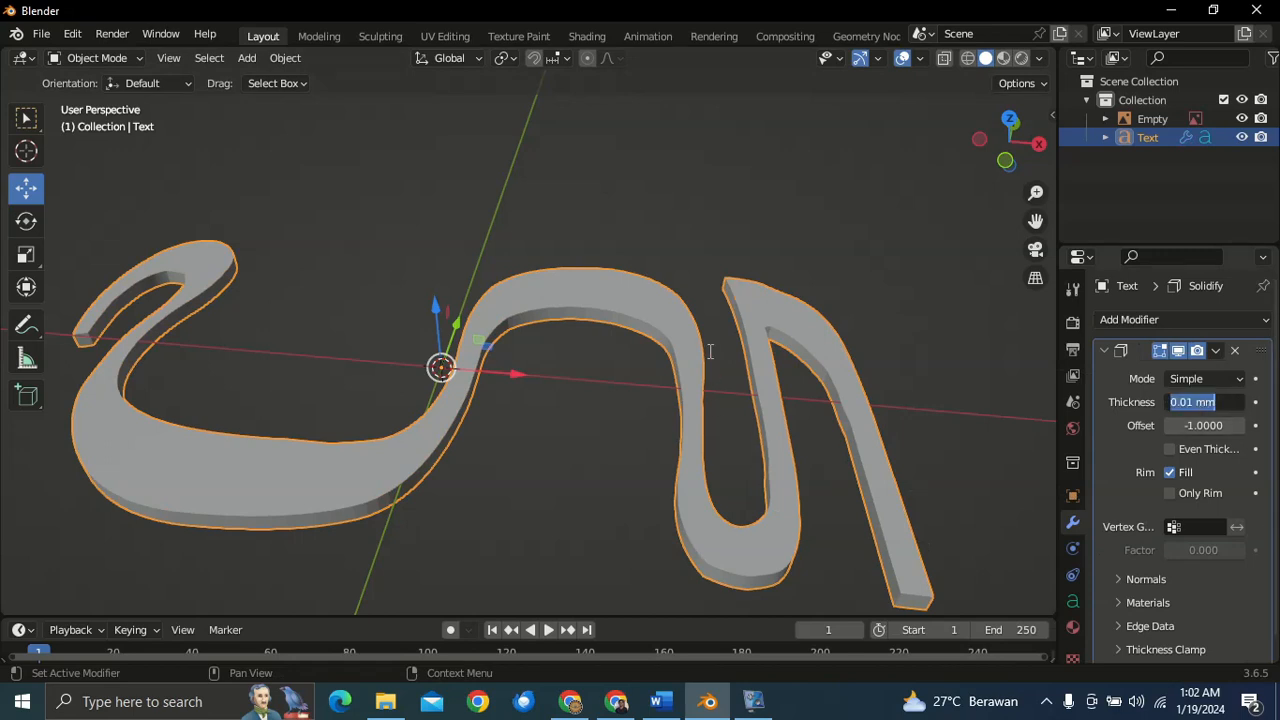
{"action": "key", "text": "Return"}
{"action": "middle_click_drag", "start_coordinate": [858, 364], "coordinate": [1151, 360]}
{"action": "left_click", "coordinate": [1198, 402]}
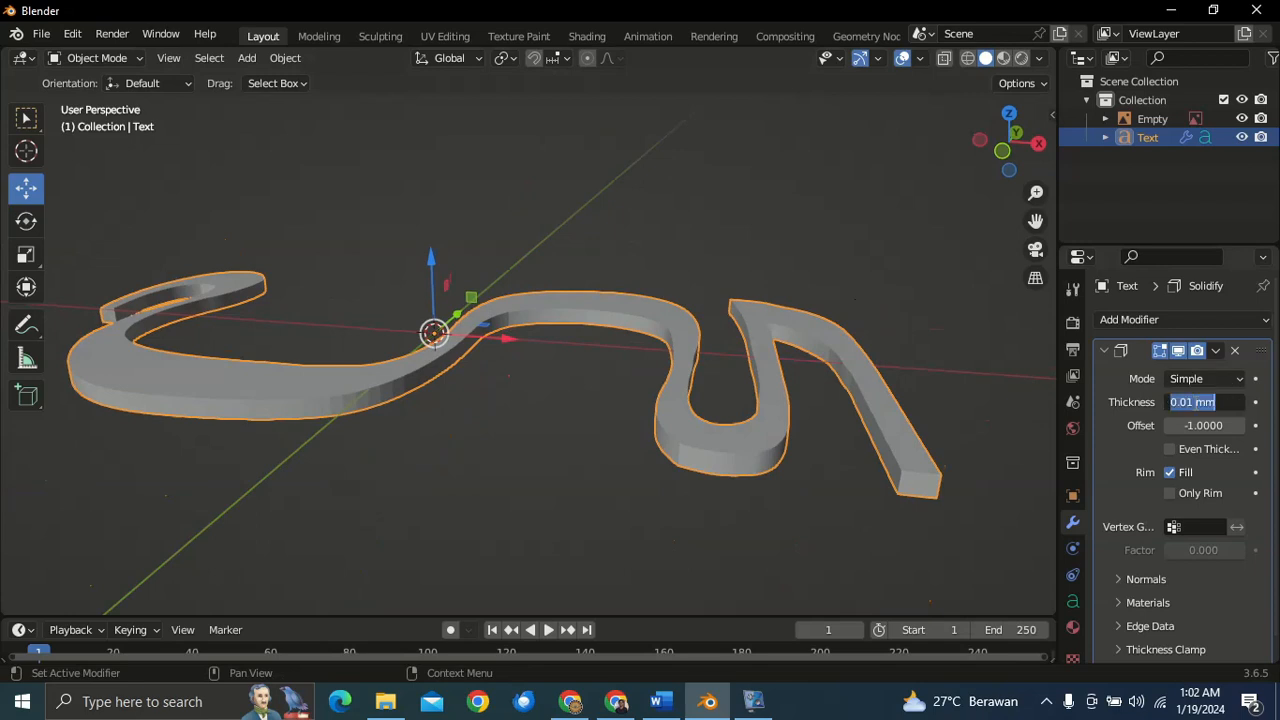
{"action": "type", "text": "5"}
{"action": "key", "text": "Return"}
{"action": "middle_click_drag", "start_coordinate": [760, 243], "coordinate": [687, 410]}
{"action": "middle_click_drag", "start_coordinate": [683, 289], "coordinate": [628, 286]}
{"action": "scroll", "coordinate": [628, 287], "scroll_direction": "down", "scroll_amount": 5}
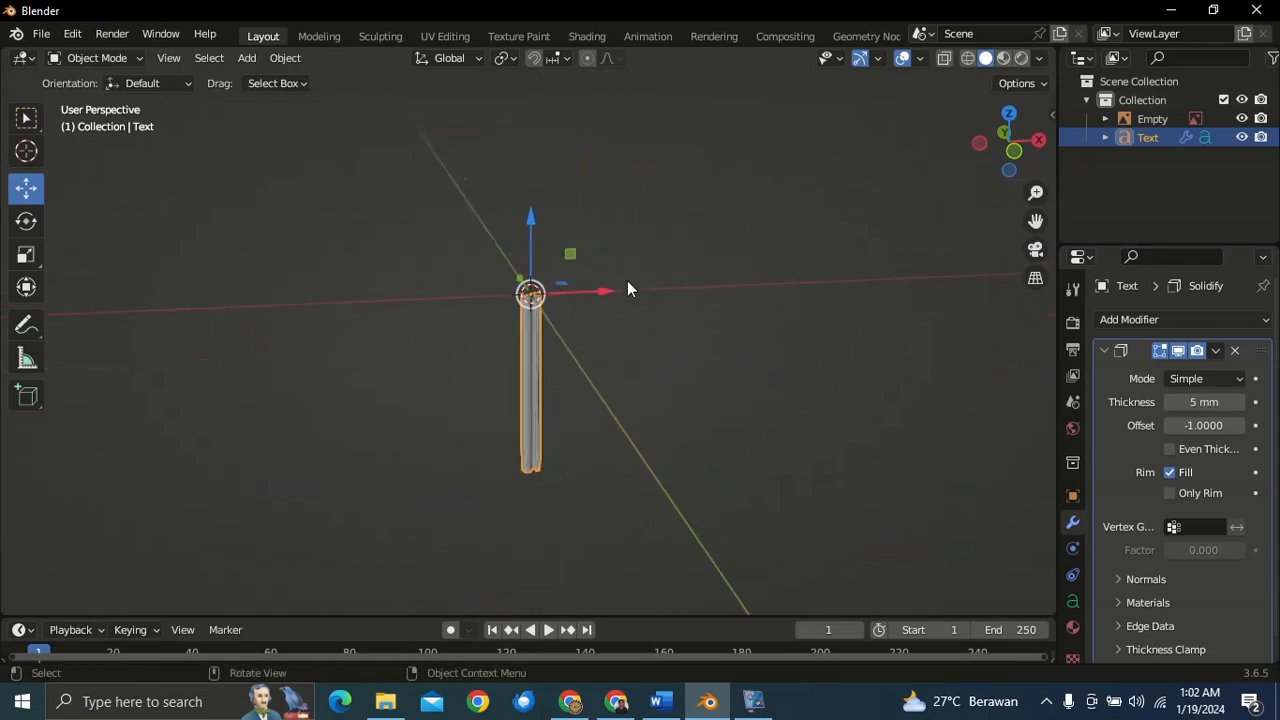
{"action": "scroll", "coordinate": [627, 288], "scroll_direction": "up", "scroll_amount": 3}
{"action": "scroll", "coordinate": [627, 280], "scroll_direction": "up", "scroll_amount": 1}
{"action": "scroll", "coordinate": [627, 280], "scroll_direction": "down", "scroll_amount": 1}
{"action": "scroll", "coordinate": [627, 280], "scroll_direction": "up", "scroll_amount": 1}
{"action": "middle_click_drag", "start_coordinate": [627, 280], "coordinate": [549, 272]}
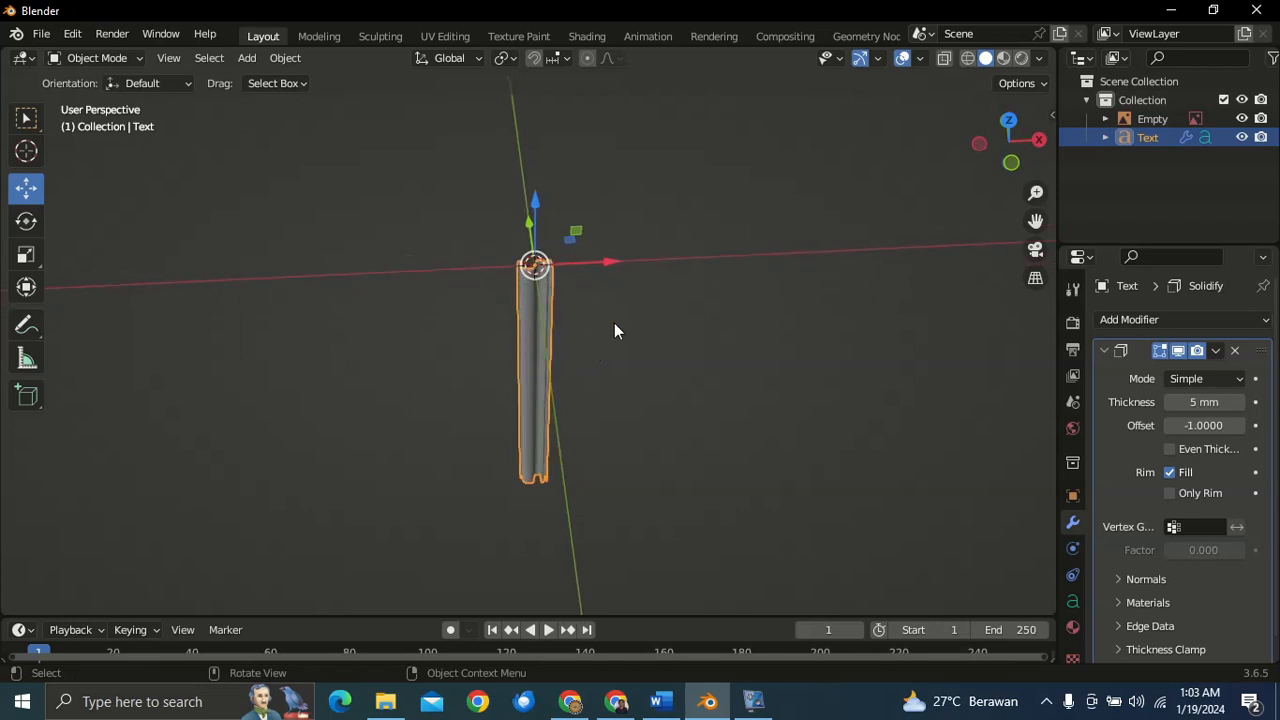
- Try to enlarge the thickened letter by scaling it uniformly several times
{"action": "key", "text": "s"}
{"action": "left_click", "coordinate": [980, 397]}
{"action": "scroll", "coordinate": [712, 384], "scroll_direction": "down", "scroll_amount": 11}
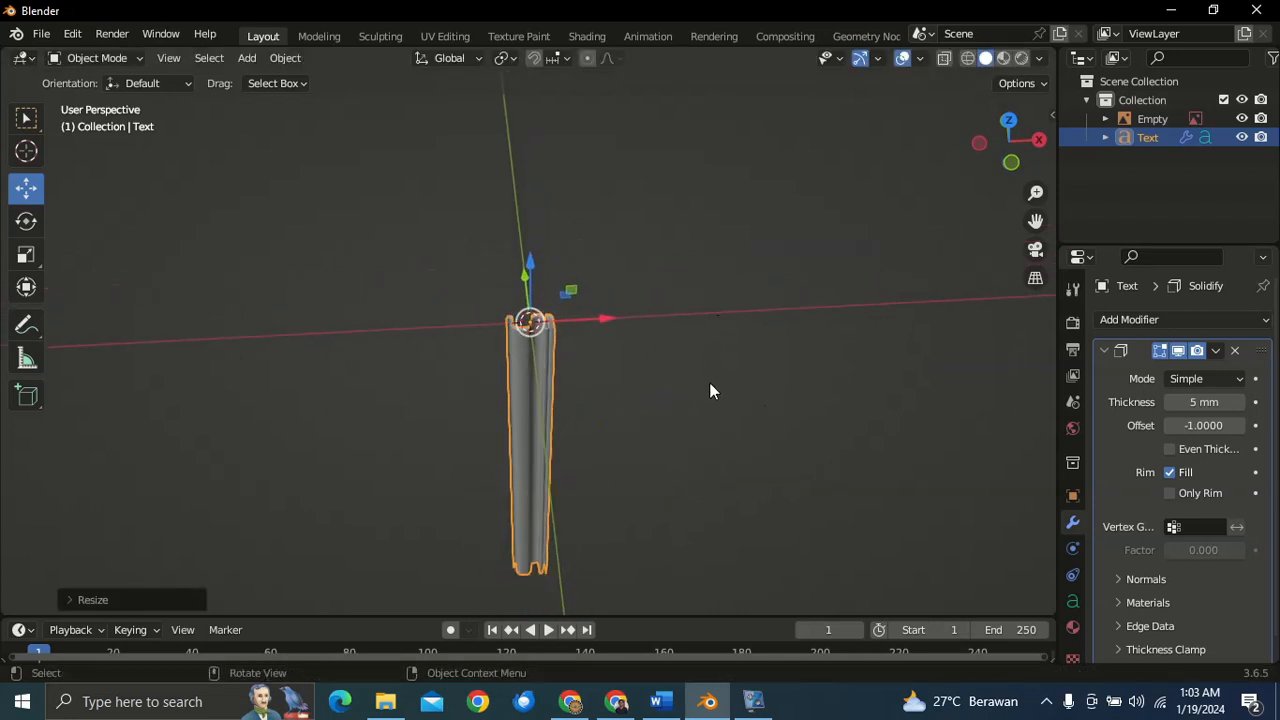
{"action": "key", "text": "s"}
{"action": "left_click", "coordinate": [677, 464]}
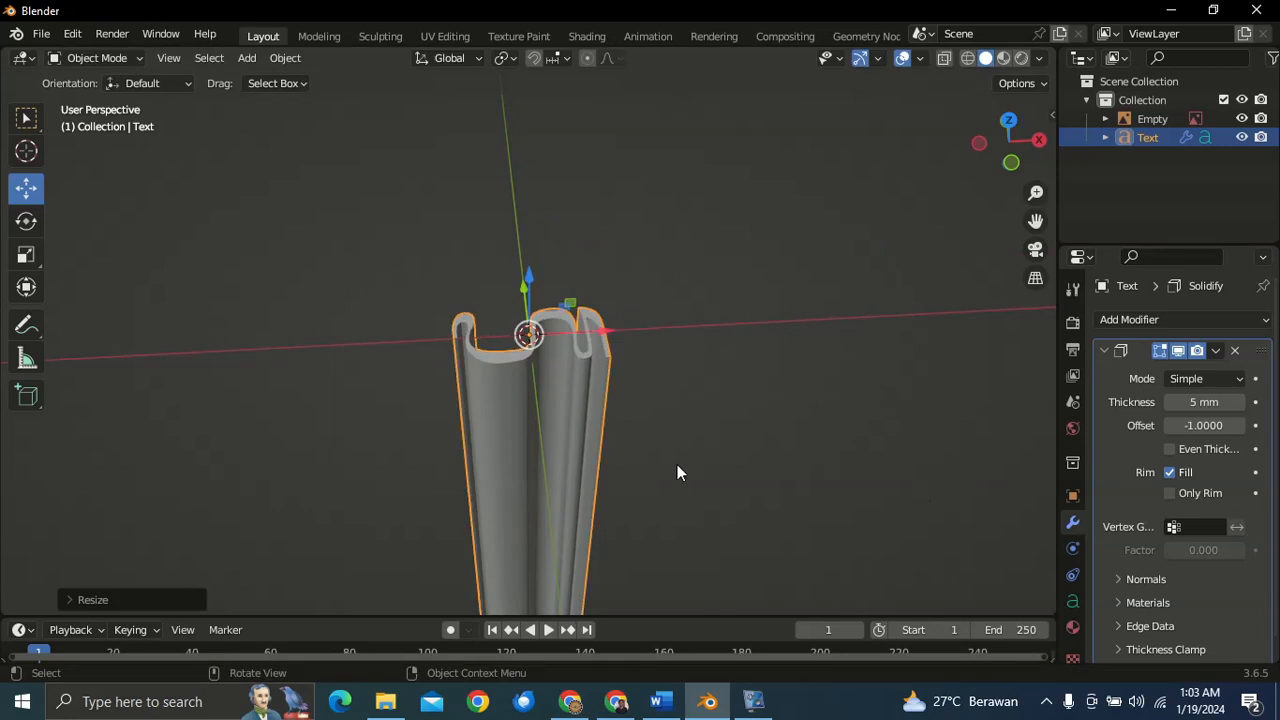
{"action": "scroll", "coordinate": [677, 464], "scroll_direction": "down", "scroll_amount": 7}
{"action": "scroll", "coordinate": [660, 468], "scroll_direction": "up", "scroll_amount": 7}
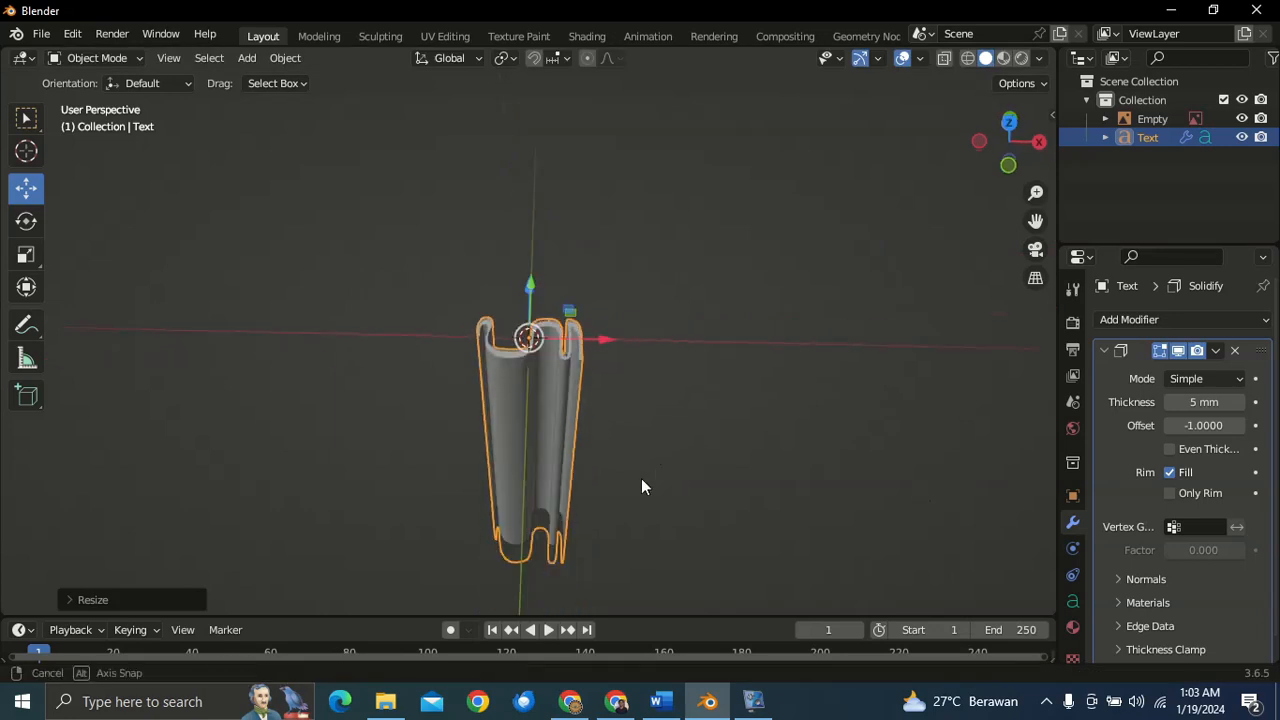
{"action": "key", "text": "s"}
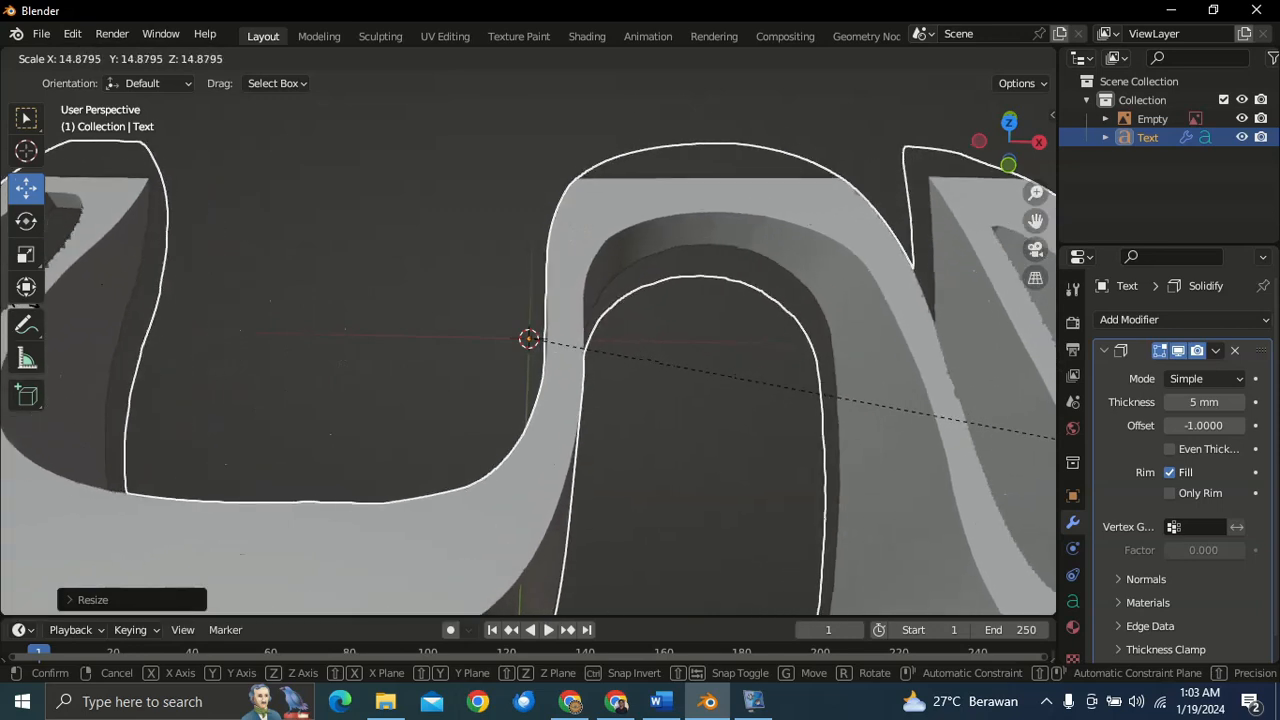
{"action": "left_click", "coordinate": [64, 375]}
{"action": "scroll", "coordinate": [474, 333], "scroll_direction": "down", "scroll_amount": 4}
{"action": "scroll", "coordinate": [474, 333], "scroll_direction": "up", "scroll_amount": 5}
{"action": "scroll", "coordinate": [474, 333], "scroll_direction": "down", "scroll_amount": 5}
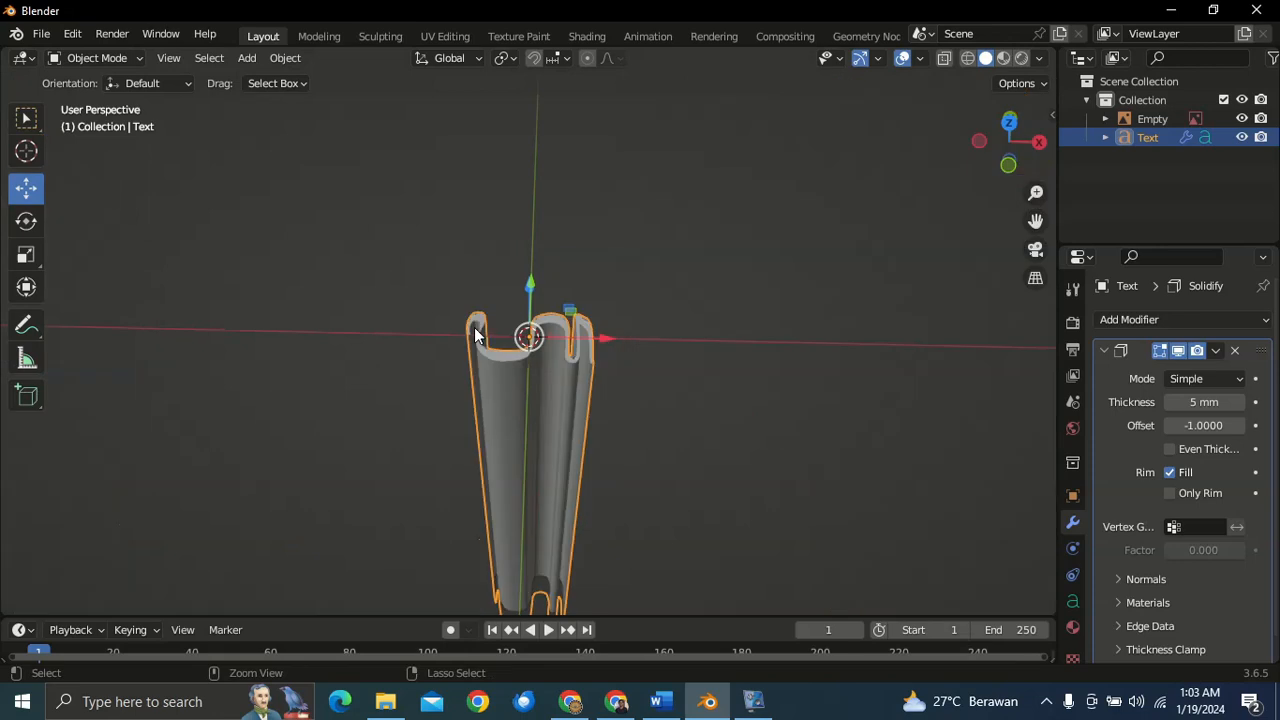
{"action": "scroll", "coordinate": [527, 333], "scroll_direction": "down", "scroll_amount": 6}
{"action": "scroll", "coordinate": [527, 330], "scroll_direction": "up", "scroll_amount": 4}
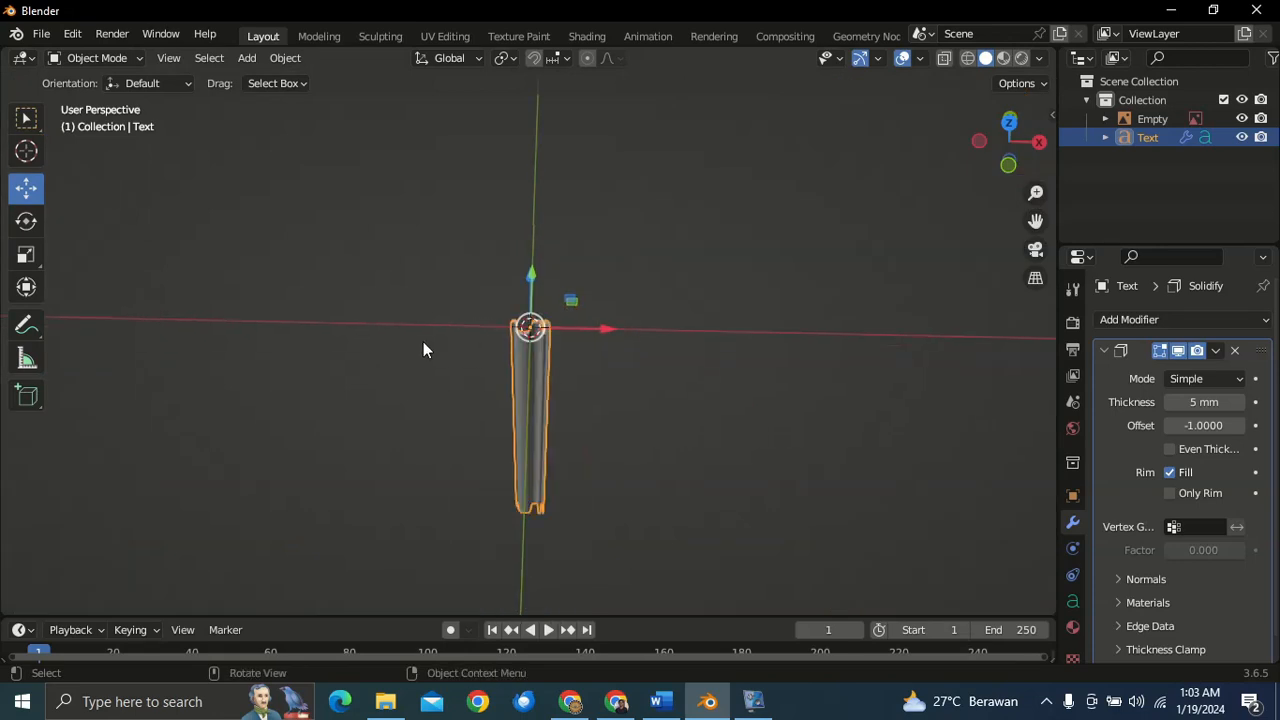
- Try to scale the thickened letter along the global Z axis only
{"action": "middle_click_drag", "start_coordinate": [423, 342], "coordinate": [461, 280]}
{"action": "scroll", "coordinate": [463, 284], "scroll_direction": "up", "scroll_amount": 3}
{"action": "middle_click_drag", "start_coordinate": [470, 341], "coordinate": [442, 182], "text": "shift"}
{"action": "scroll", "coordinate": [455, 200], "scroll_direction": "up", "scroll_amount": 1}
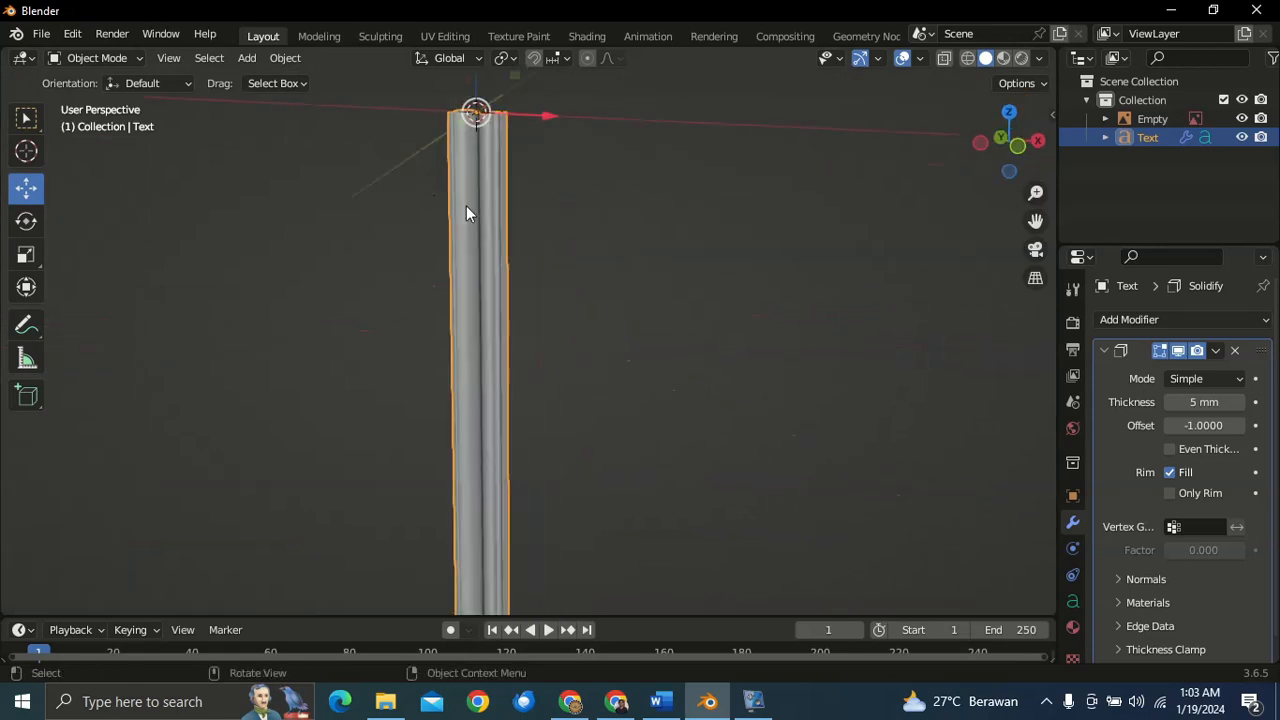
{"action": "key", "text": "s"}
{"action": "key", "text": "z"}
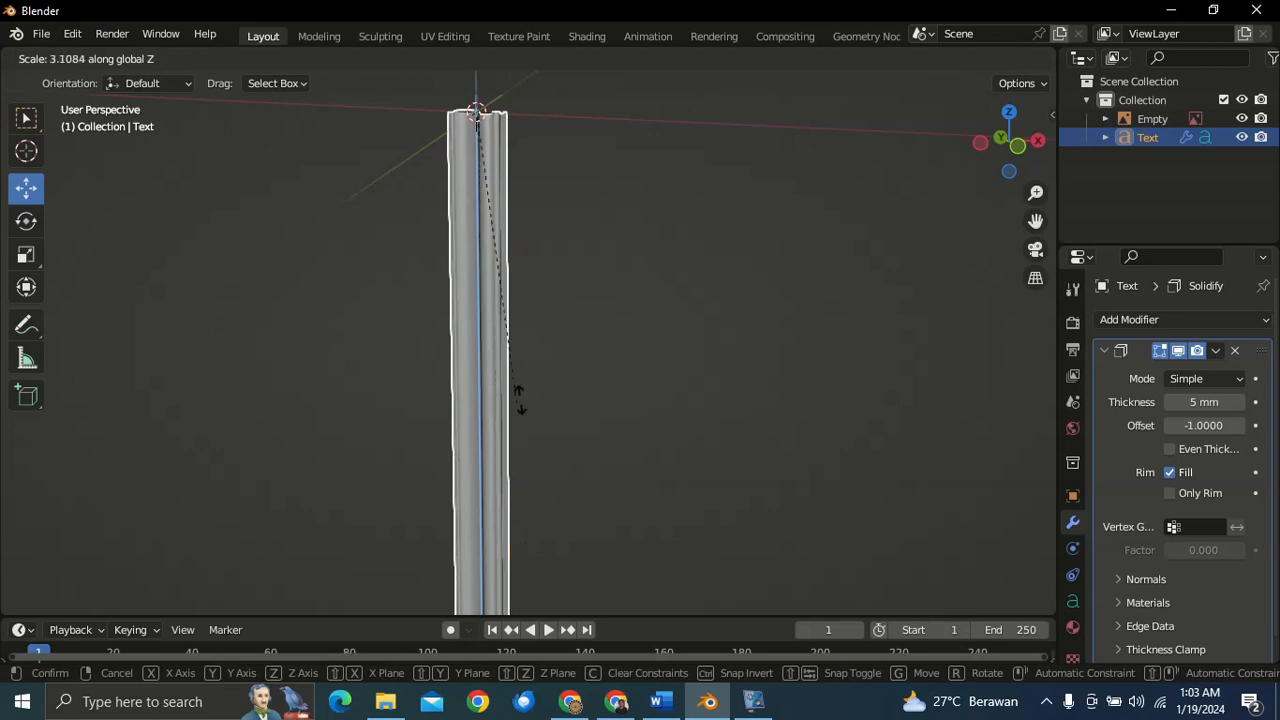
{"action": "left_click", "coordinate": [521, 398]}
{"action": "scroll", "coordinate": [543, 380], "scroll_direction": "down", "scroll_amount": 4}
{"action": "middle_click_drag", "start_coordinate": [543, 380], "coordinate": [530, 445]}
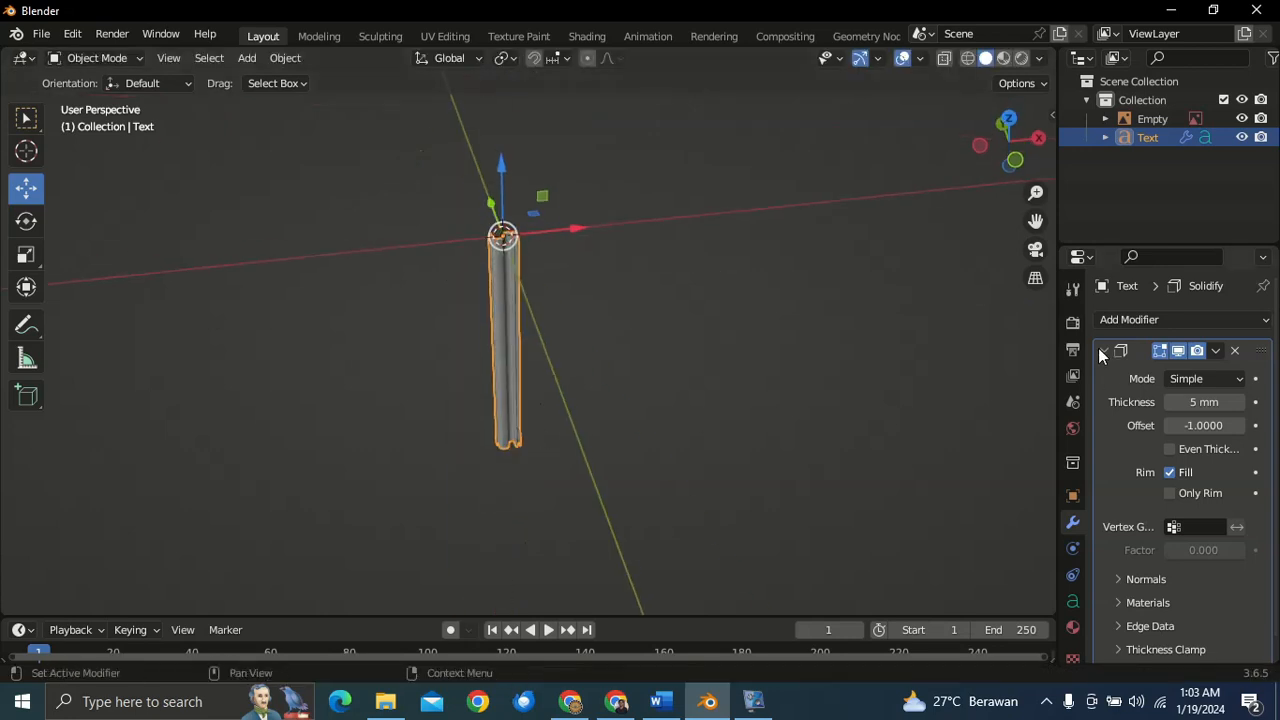
{"action": "left_click", "coordinate": [1212, 377]}
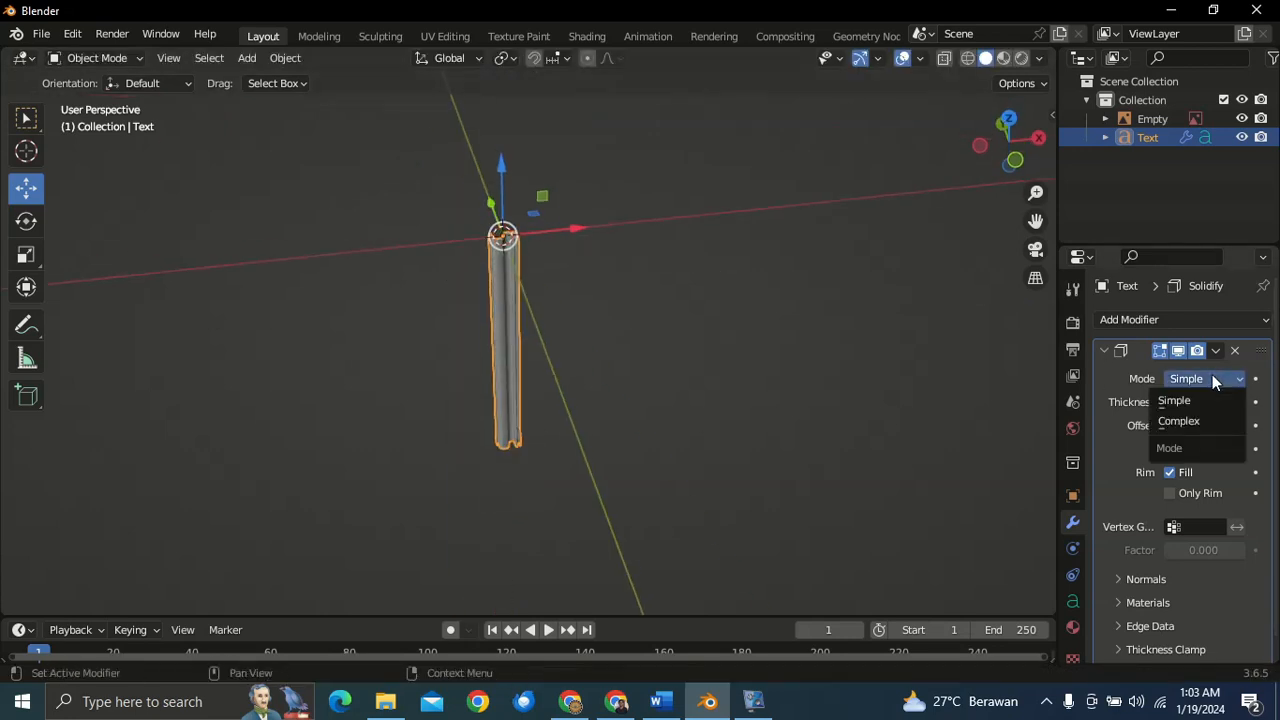
{"action": "left_click", "coordinate": [1212, 375]}
{"action": "left_click", "coordinate": [1222, 401]}
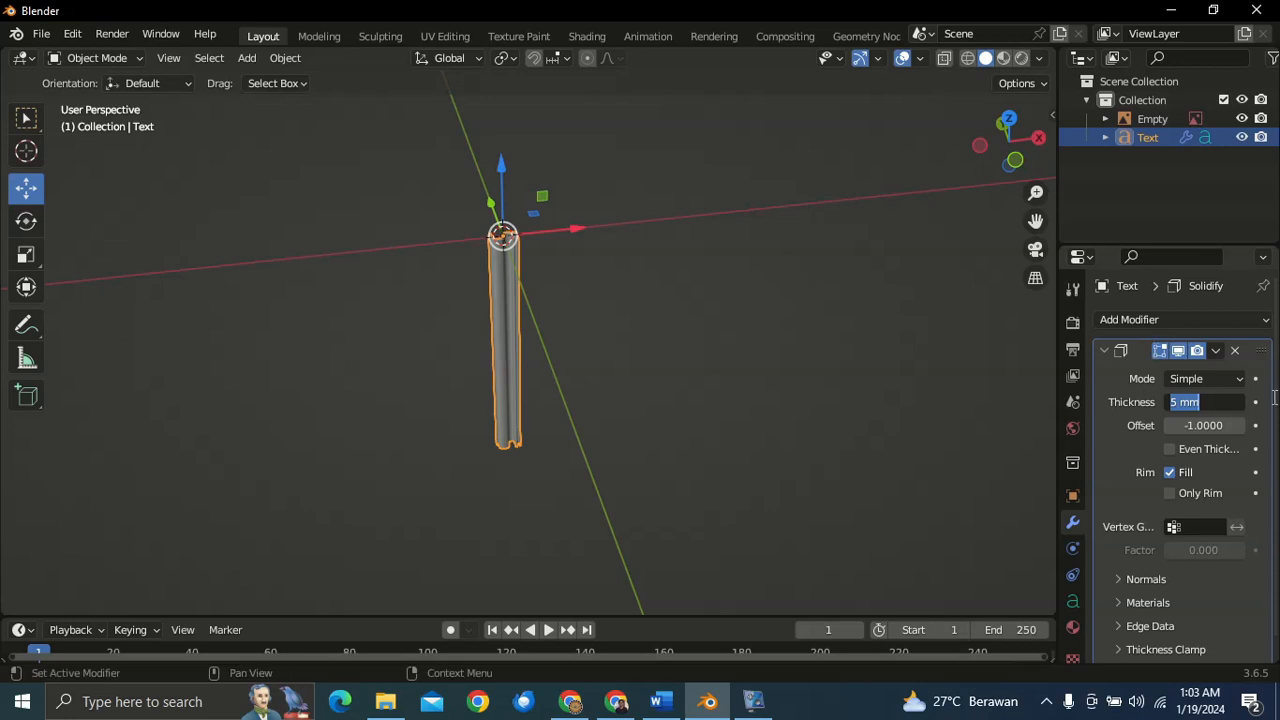
{"action": "left_click", "coordinate": [1255, 394]}
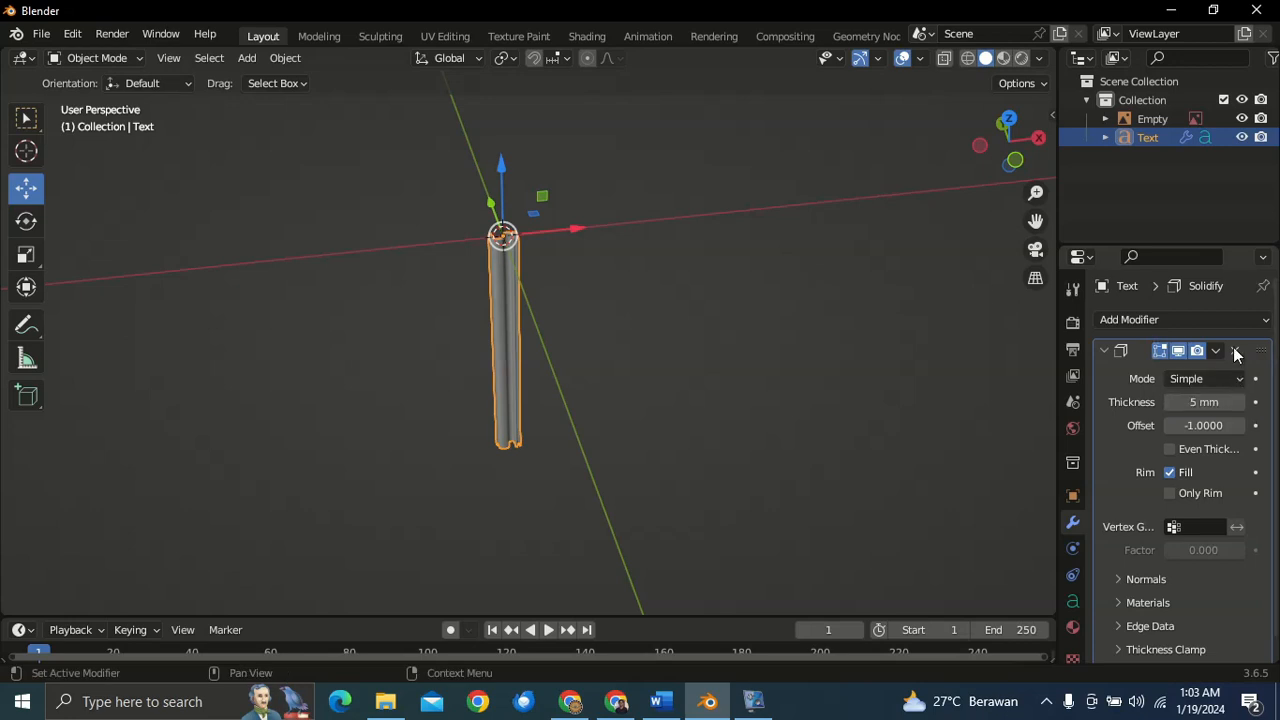
- Remove the Solidify modifier from the letter
{"action": "left_click", "coordinate": [1235, 352]}
{"action": "middle_click_drag", "start_coordinate": [560, 330], "coordinate": [589, 431]}
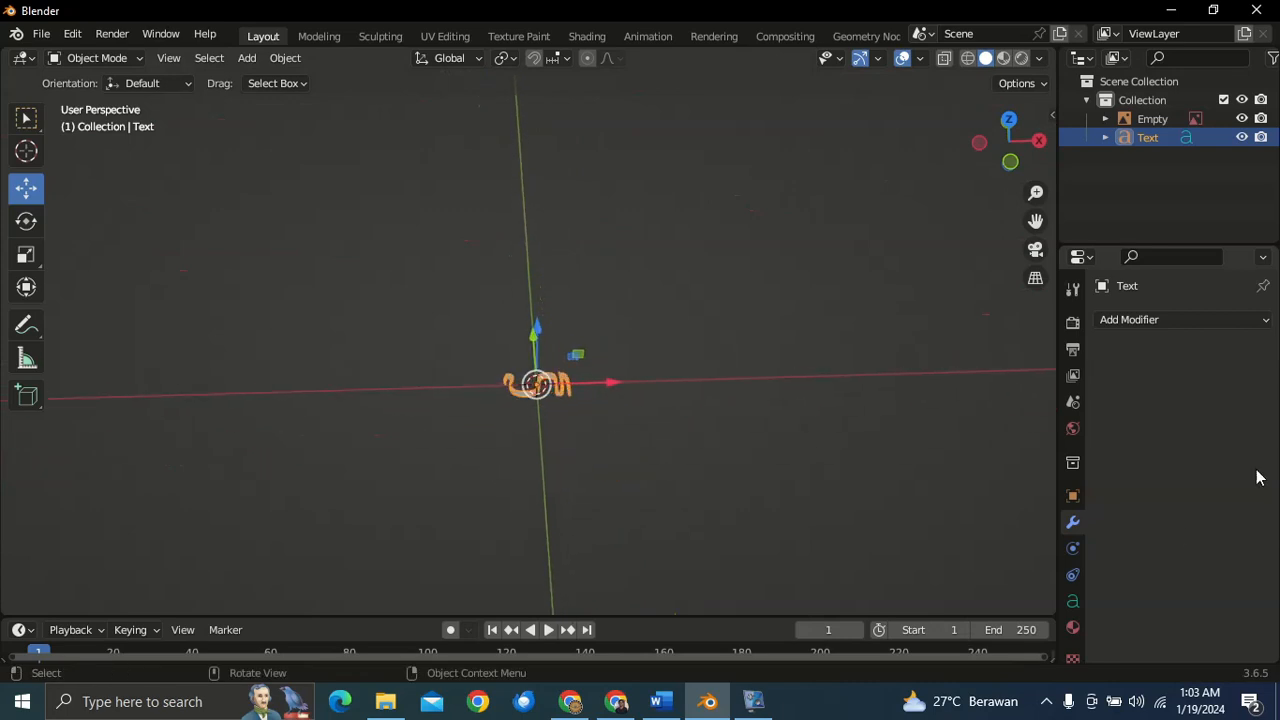
- Enlarge the flat letter uniformly well beyond its current size and view it from above
{"action": "left_click", "coordinate": [1071, 400]}
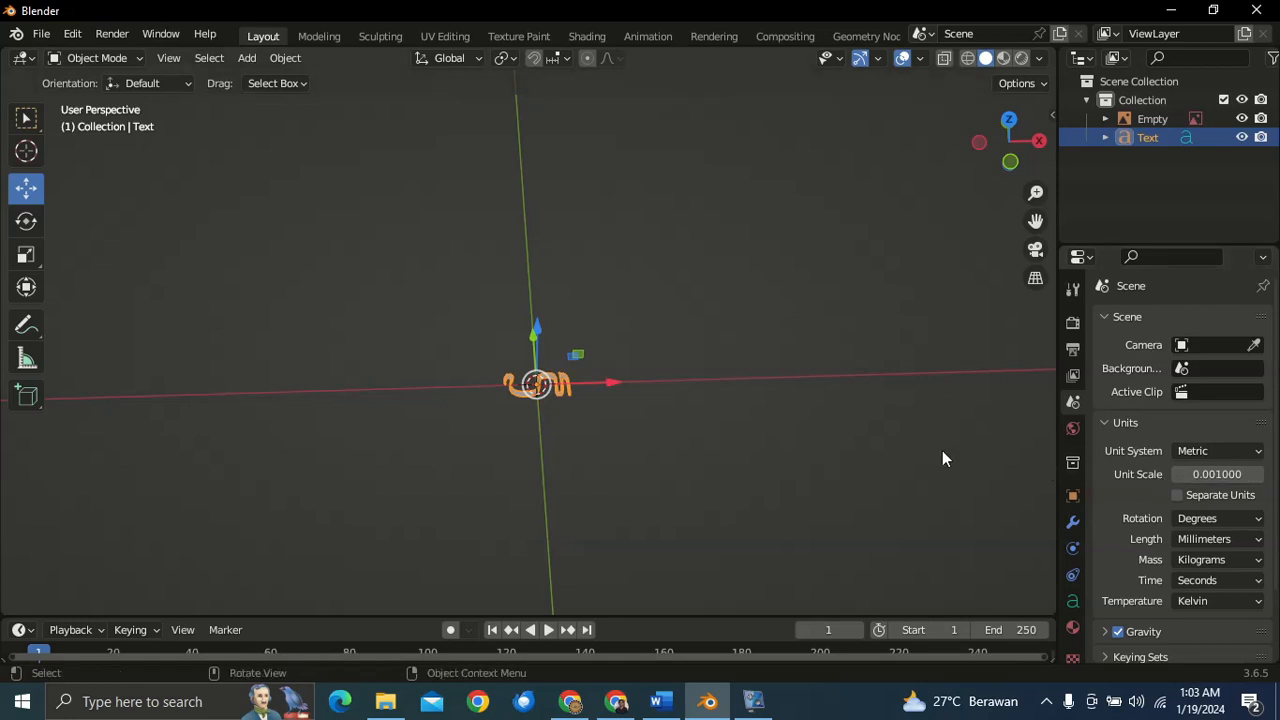
{"action": "scroll", "coordinate": [485, 345], "scroll_direction": "up", "scroll_amount": 4}
{"action": "scroll", "coordinate": [572, 402], "scroll_direction": "up", "scroll_amount": 2}
{"action": "scroll", "coordinate": [572, 402], "scroll_direction": "down", "scroll_amount": 2}
{"action": "middle_click_drag", "start_coordinate": [572, 402], "coordinate": [531, 300]}
{"action": "key", "text": "s"}
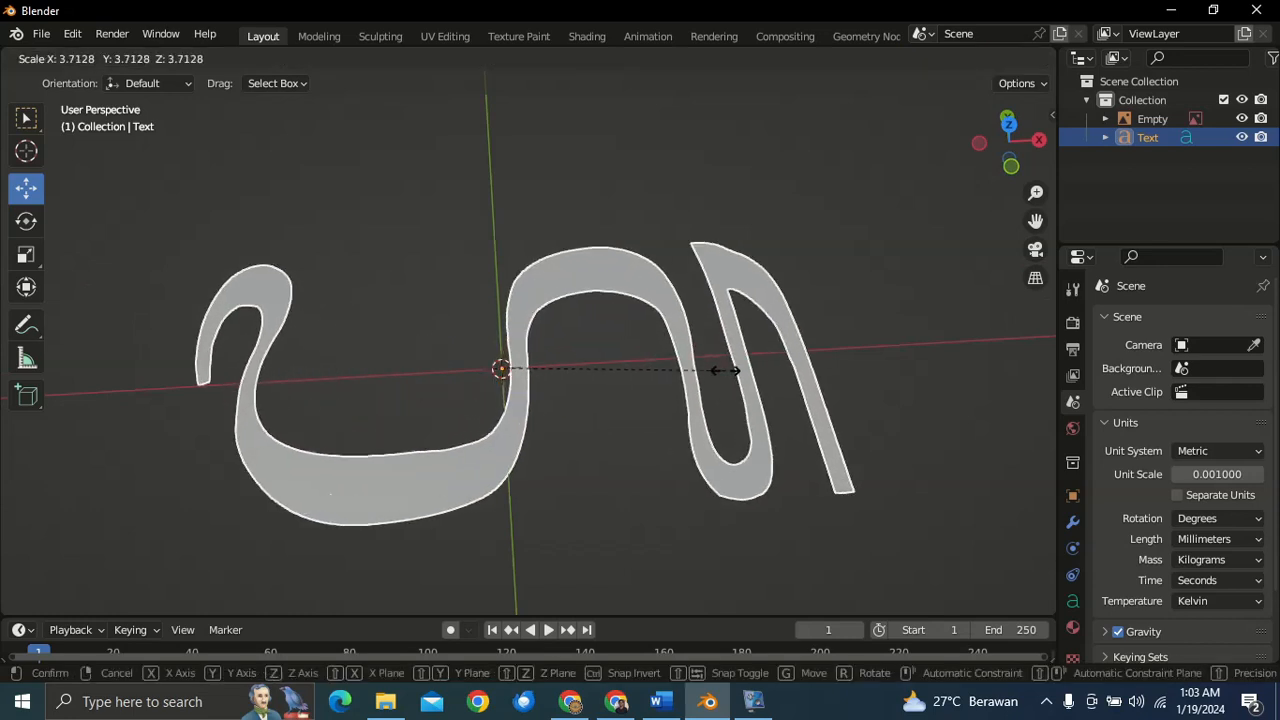
{"action": "left_click", "coordinate": [870, 378]}
{"action": "scroll", "coordinate": [868, 374], "scroll_direction": "down", "scroll_amount": 2}
{"action": "key", "text": "KP_7"}
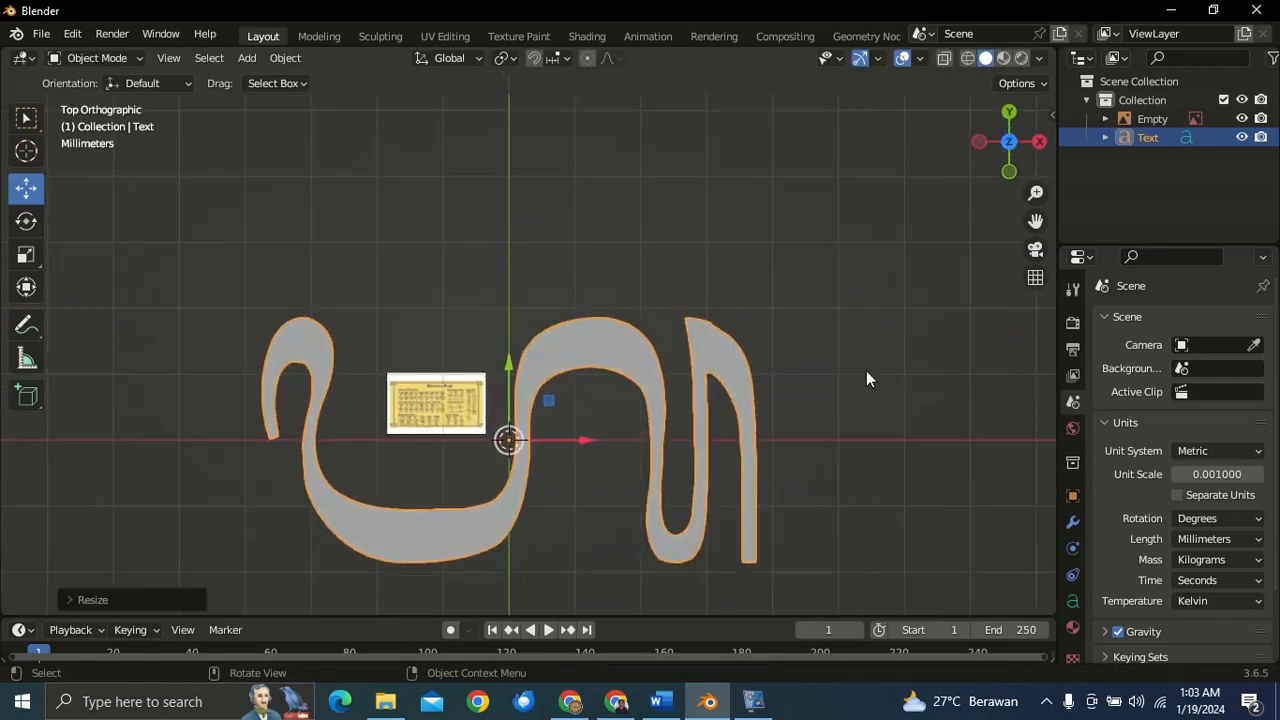
- Scale the letter up further in the top view so that it is much larger than the reference image
{"action": "scroll", "coordinate": [864, 371], "scroll_direction": "down", "scroll_amount": 2}
{"action": "scroll", "coordinate": [862, 372], "scroll_direction": "up", "scroll_amount": 1}
{"action": "scroll", "coordinate": [562, 434], "scroll_direction": "down", "scroll_amount": 3}
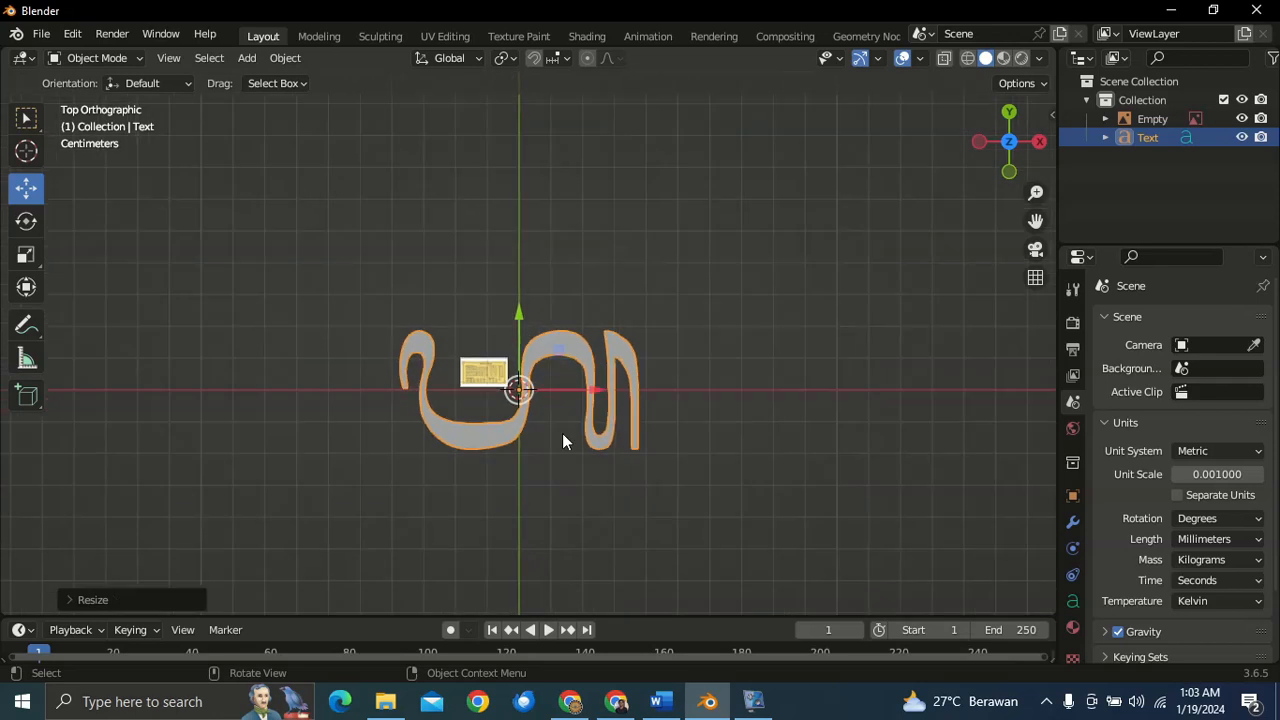
{"action": "key", "text": "s"}
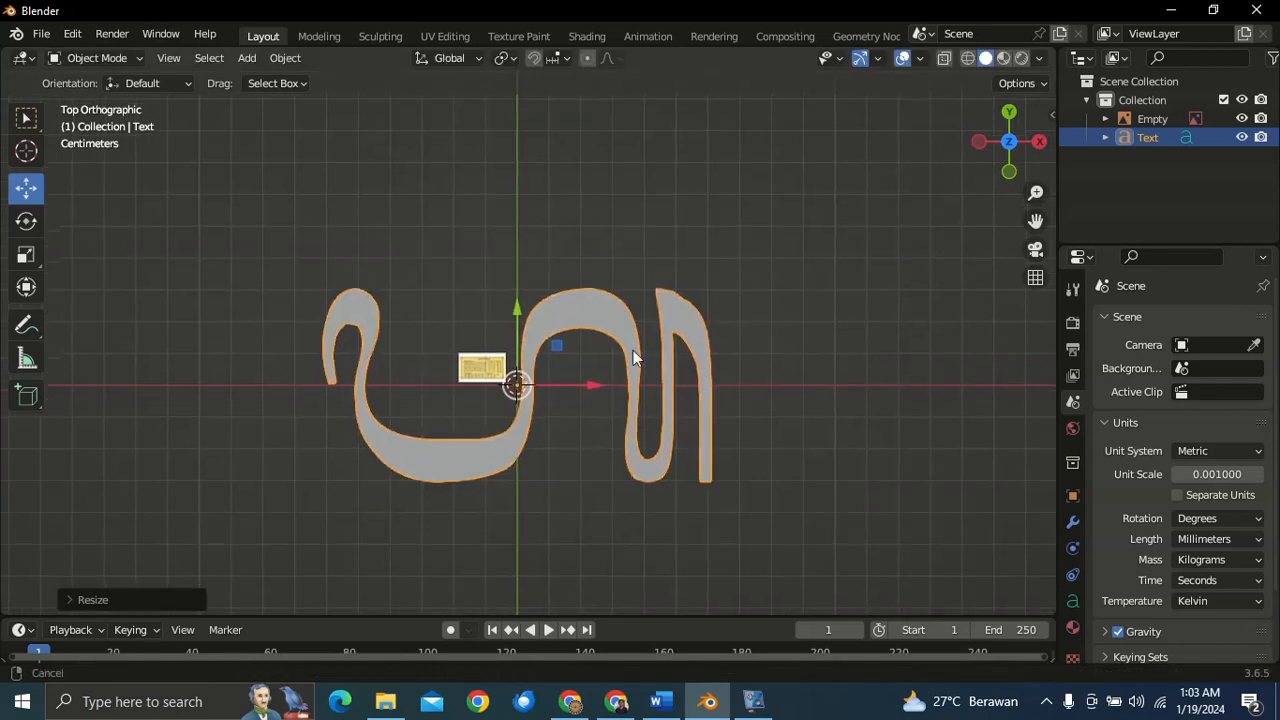
{"action": "middle_click_drag", "start_coordinate": [633, 350], "coordinate": [625, 332], "text": "shift"}
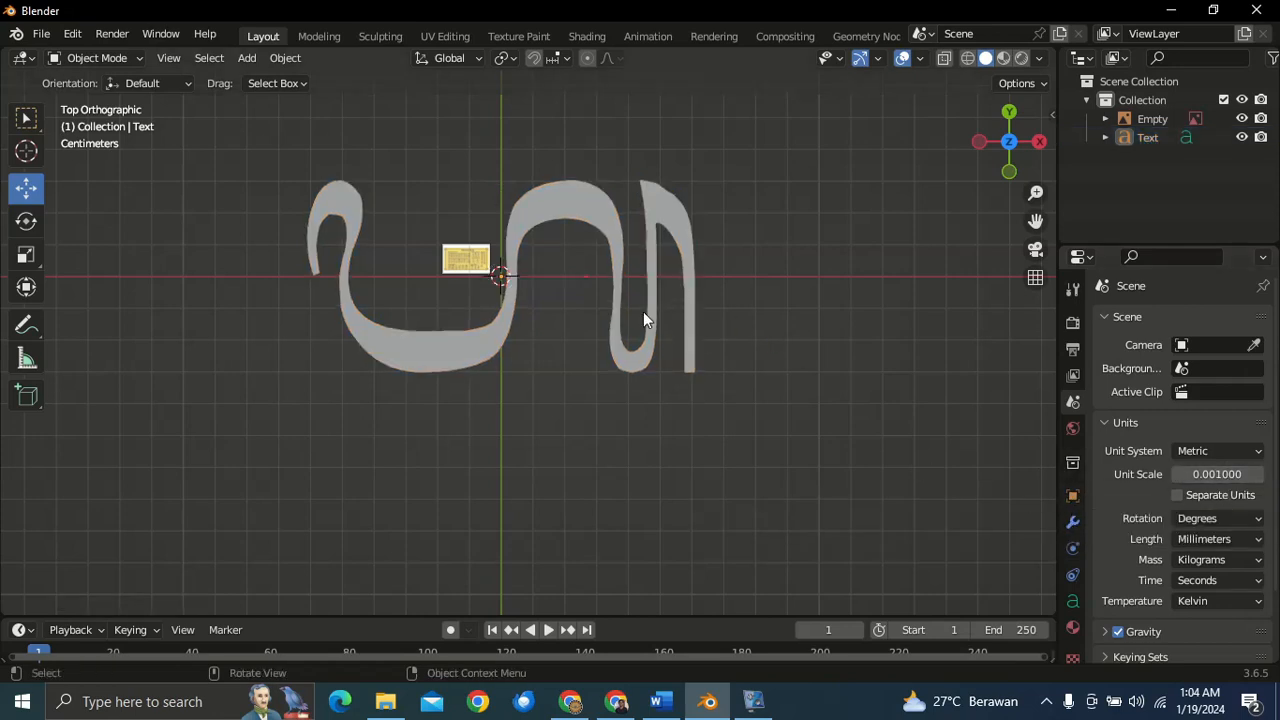
{"action": "scroll", "coordinate": [642, 310], "scroll_direction": "up", "scroll_amount": 2}
{"action": "scroll", "coordinate": [517, 230], "scroll_direction": "down", "scroll_amount": 1}
{"action": "scroll", "coordinate": [577, 240], "scroll_direction": "down", "scroll_amount": 3}
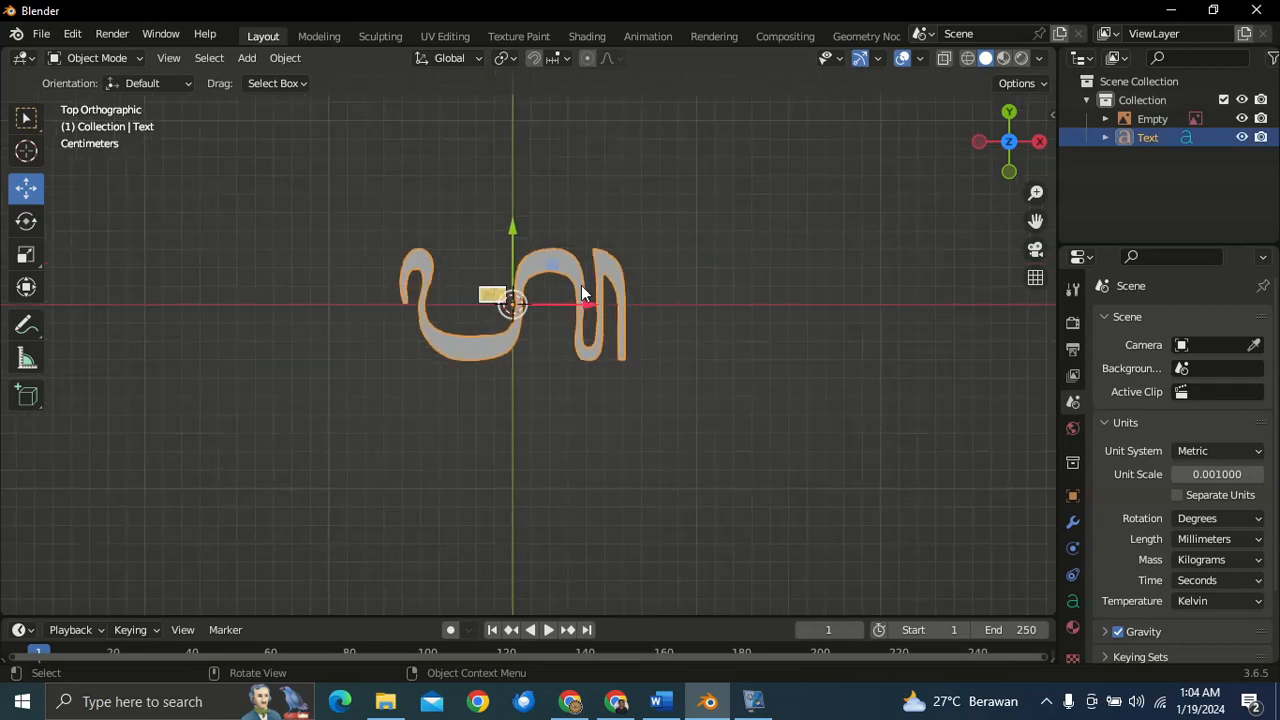
{"action": "scroll", "coordinate": [580, 333], "scroll_direction": "up", "scroll_amount": 1}
- Add a new Solidify modifier to the enlarged letter
{"action": "middle_click_drag", "start_coordinate": [580, 333], "coordinate": [571, 210]}
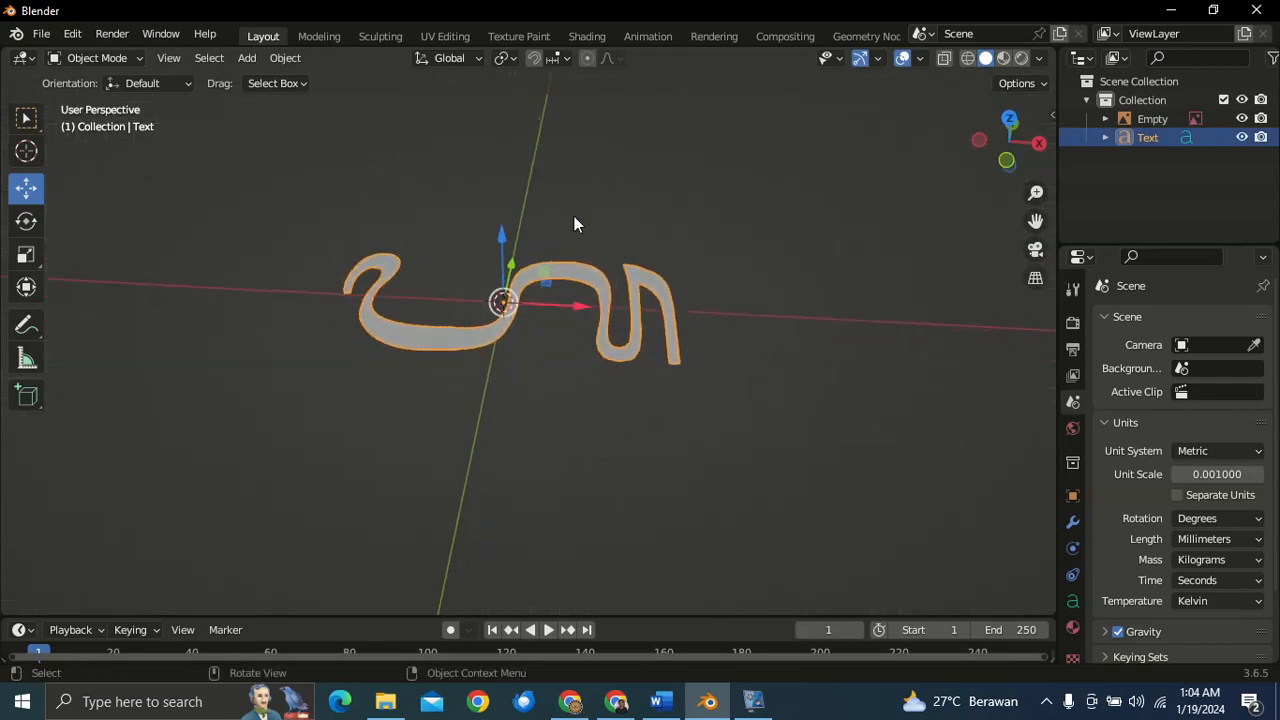
{"action": "key", "text": "Tab"}
{"action": "key", "text": "Tab"}
{"action": "scroll", "coordinate": [980, 330], "scroll_direction": "up", "scroll_amount": 1}
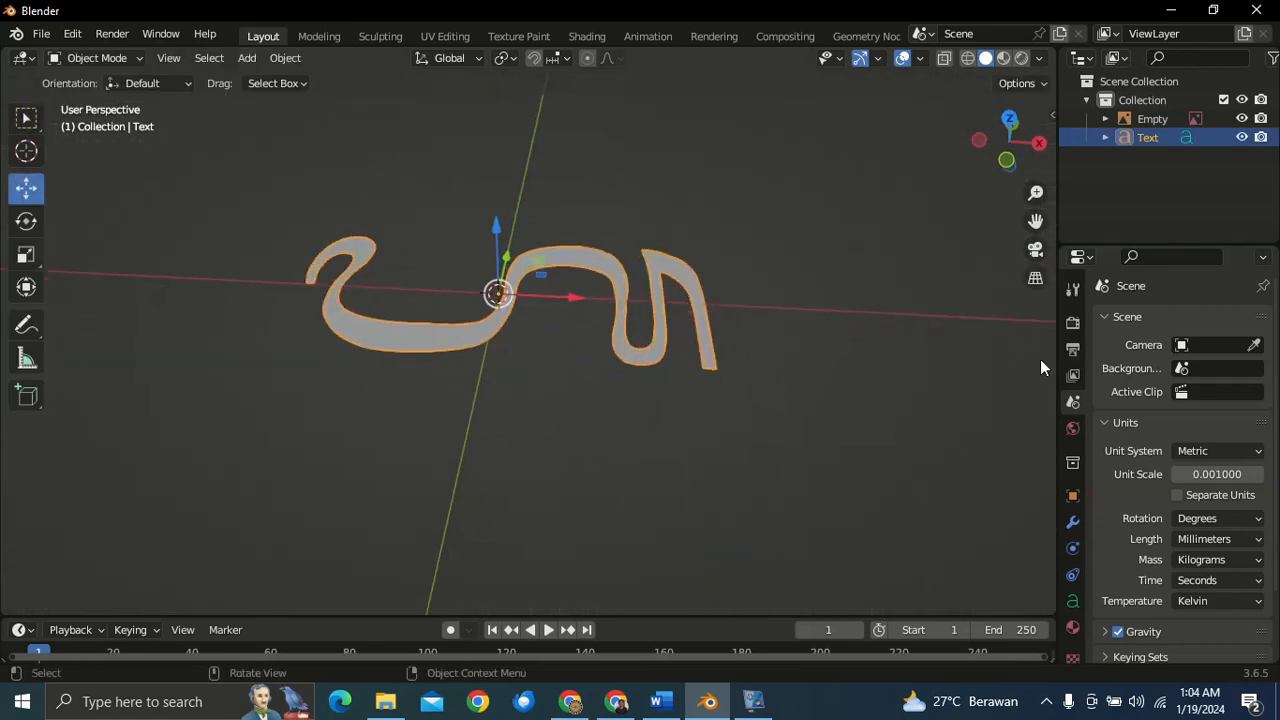
{"action": "left_click", "coordinate": [1073, 522]}
{"action": "left_click", "coordinate": [1165, 320]}
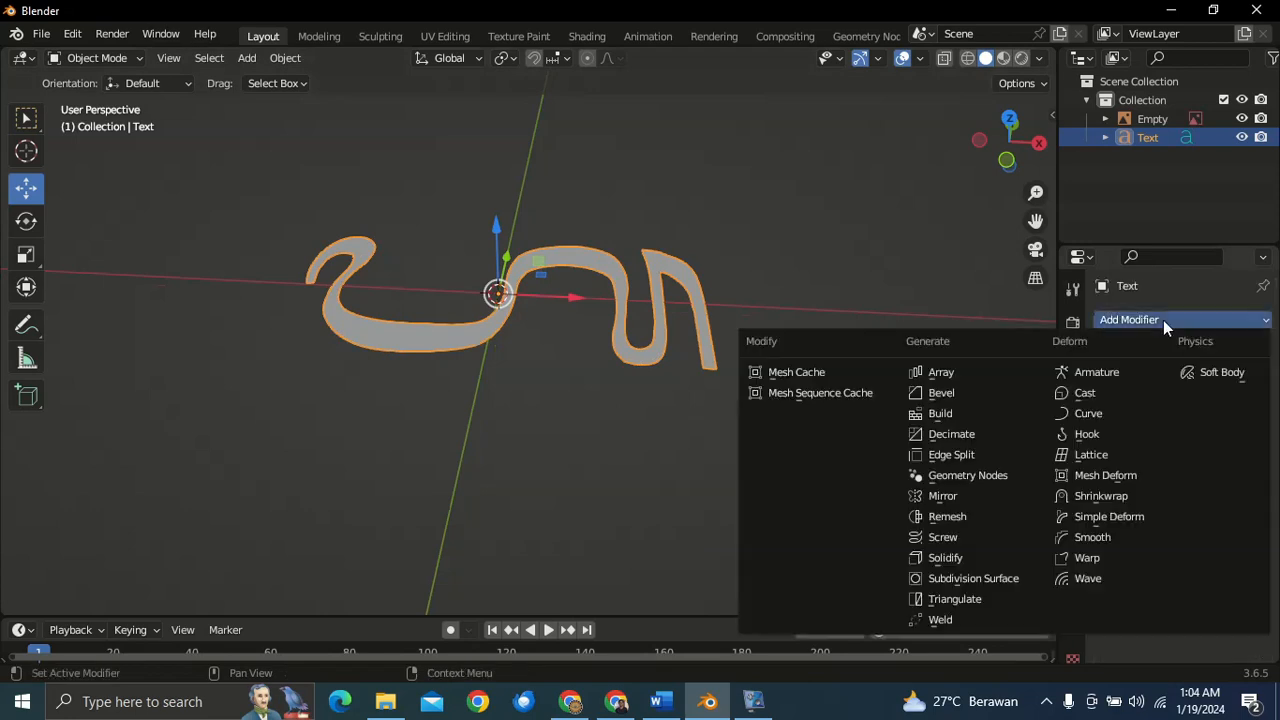
{"action": "left_click", "coordinate": [982, 557]}
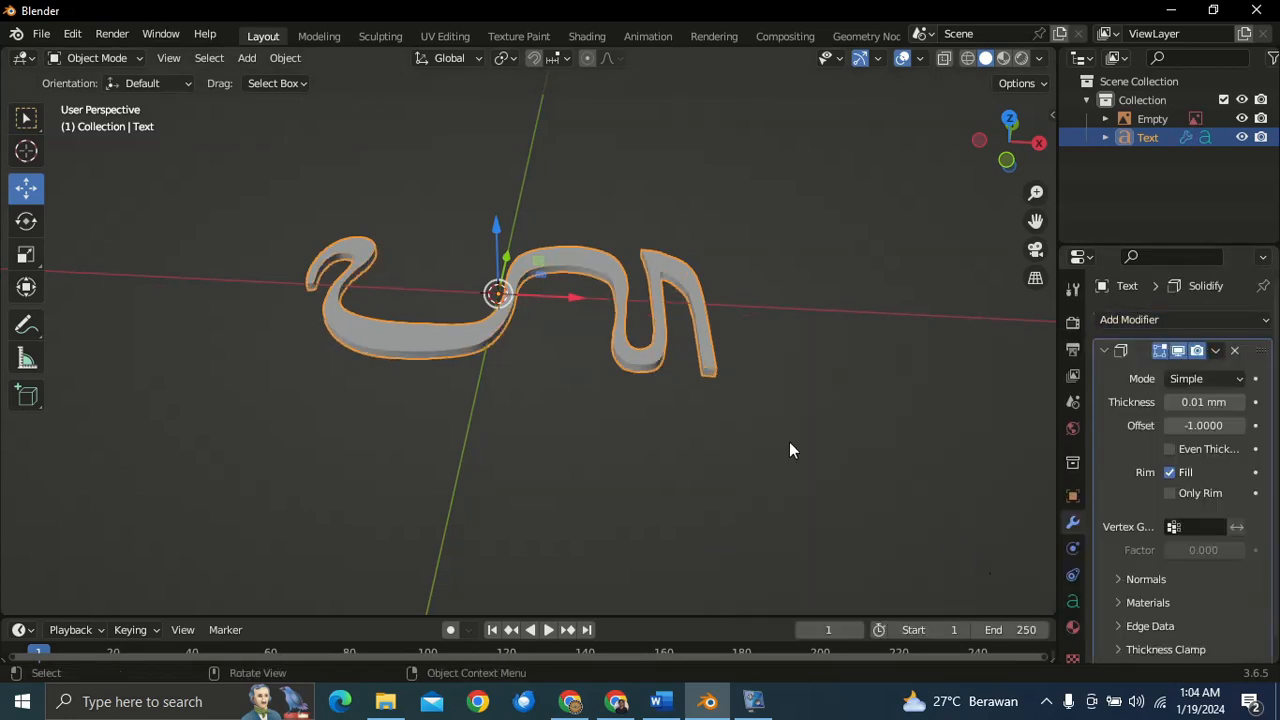
- Set the new Solidify modifier's thickness to 1 mm
{"action": "left_click", "coordinate": [1198, 403]}
{"action": "left_click", "coordinate": [1196, 403]}
{"action": "type", "text": "1"}
{"action": "key", "text": "Return"}
{"action": "scroll", "coordinate": [830, 338], "scroll_direction": "down", "scroll_amount": 3}
{"action": "middle_click_drag", "start_coordinate": [830, 337], "coordinate": [1010, 360]}
- Set the Solidify thickness of the enlarged letter to 0.01 mm
{"action": "left_click", "coordinate": [1183, 402]}
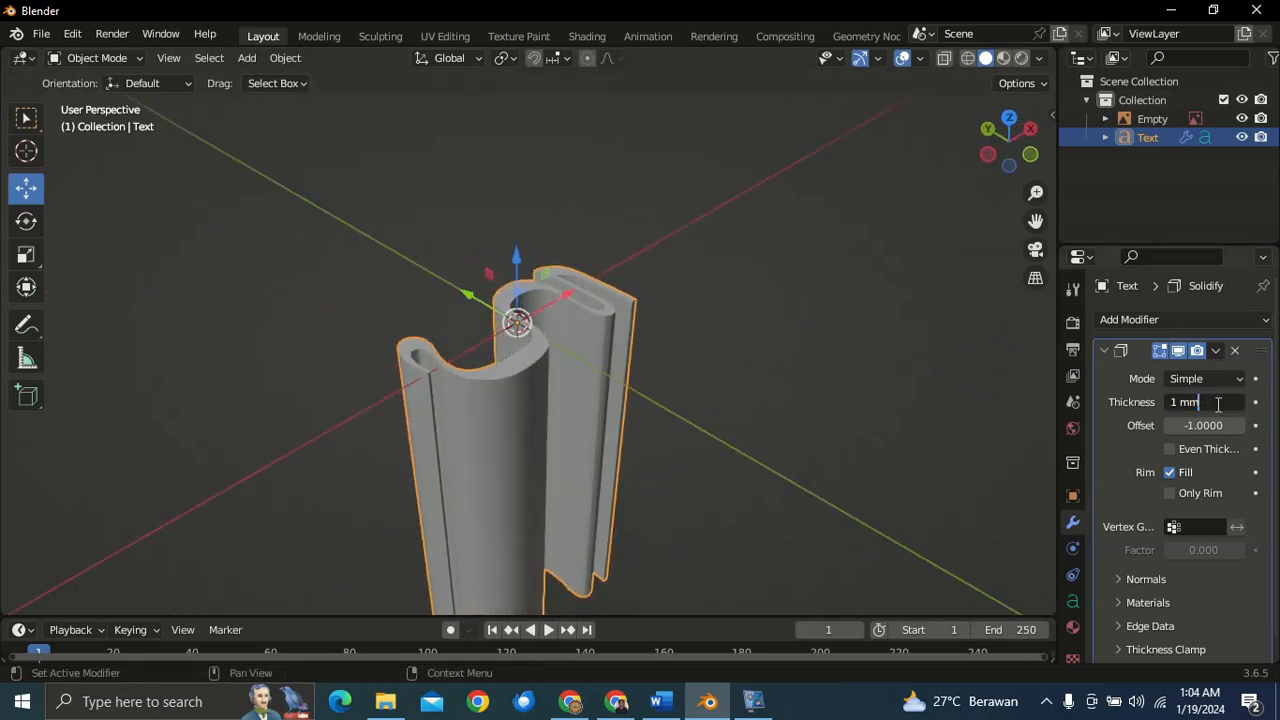
{"action": "type", "text": "0.01"}
{"action": "key", "text": "Return"}
{"action": "middle_click_drag", "start_coordinate": [706, 318], "coordinate": [1208, 430]}
- Set the Solidify thickness to 0.05 mm and check the letter from the side and from above
{"action": "left_click_drag", "start_coordinate": [1203, 401], "coordinate": [1241, 401]}
{"action": "left_click", "coordinate": [1198, 402]}
{"action": "left_click", "coordinate": [1195, 402]}
{"action": "key", "text": "BackSpace"}
{"action": "key", "text": "BackSpace"}
{"action": "type", "text": "5"}
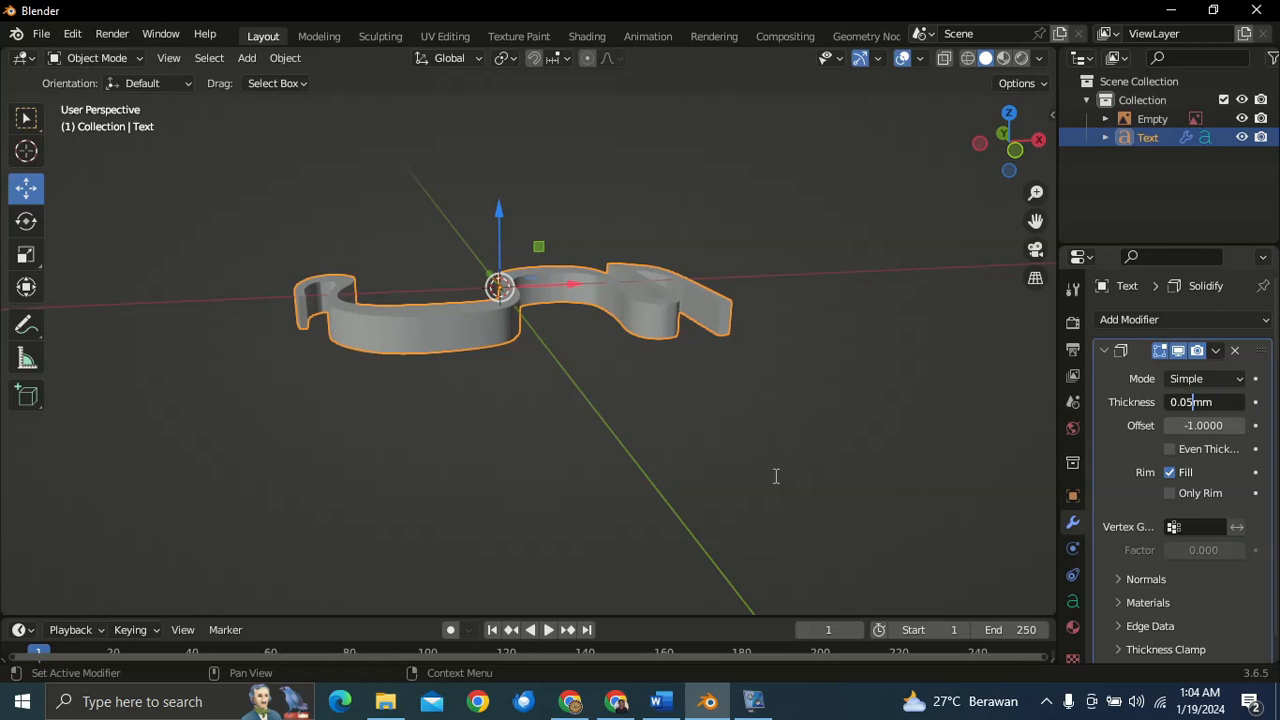
{"action": "key", "text": "Return"}
{"action": "middle_click_drag", "start_coordinate": [777, 466], "coordinate": [551, 443]}
{"action": "scroll", "coordinate": [650, 463], "scroll_direction": "up", "scroll_amount": 4}
{"action": "scroll", "coordinate": [642, 409], "scroll_direction": "up", "scroll_amount": 3}
{"action": "key", "text": "KP_7"}
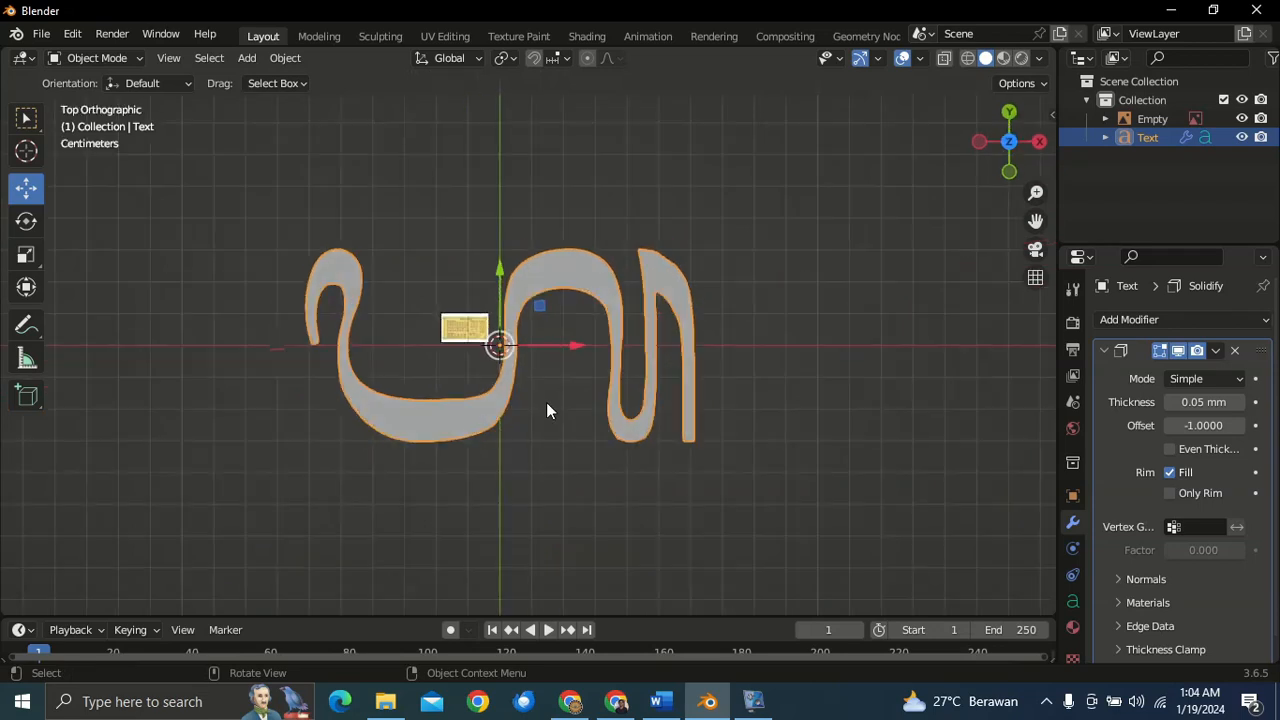
{"action": "scroll", "coordinate": [546, 400], "scroll_direction": "down", "scroll_amount": 4}
{"action": "scroll", "coordinate": [547, 397], "scroll_direction": "up", "scroll_amount": 5}
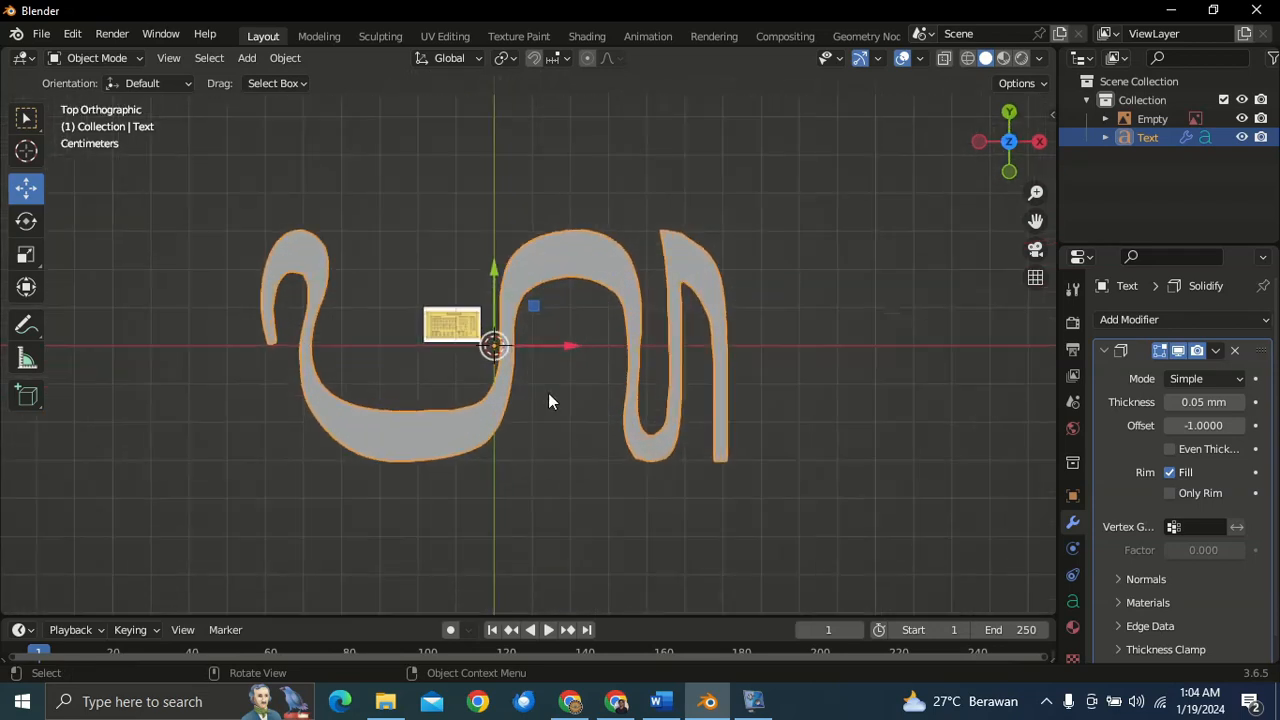
{"action": "left_click", "coordinate": [45, 35]}
{"action": "left_click", "coordinate": [41, 37]}
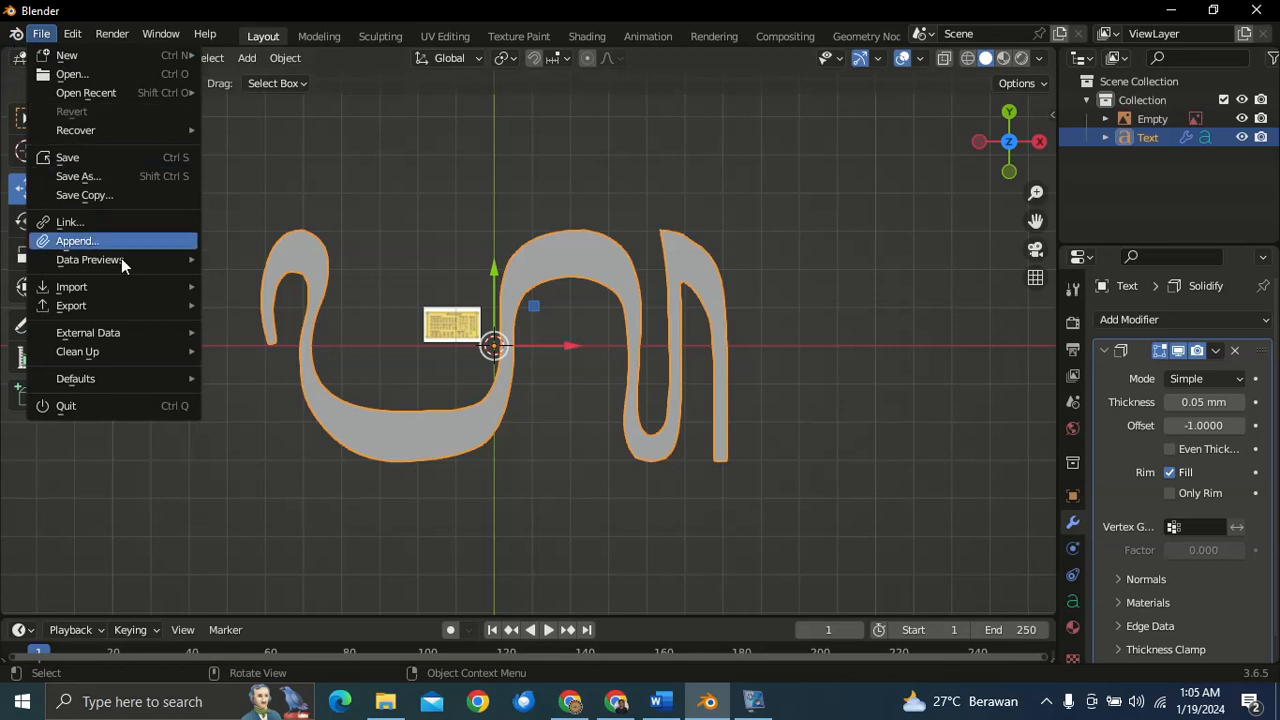
{"action": "mouse_move", "coordinate": [128, 293]}
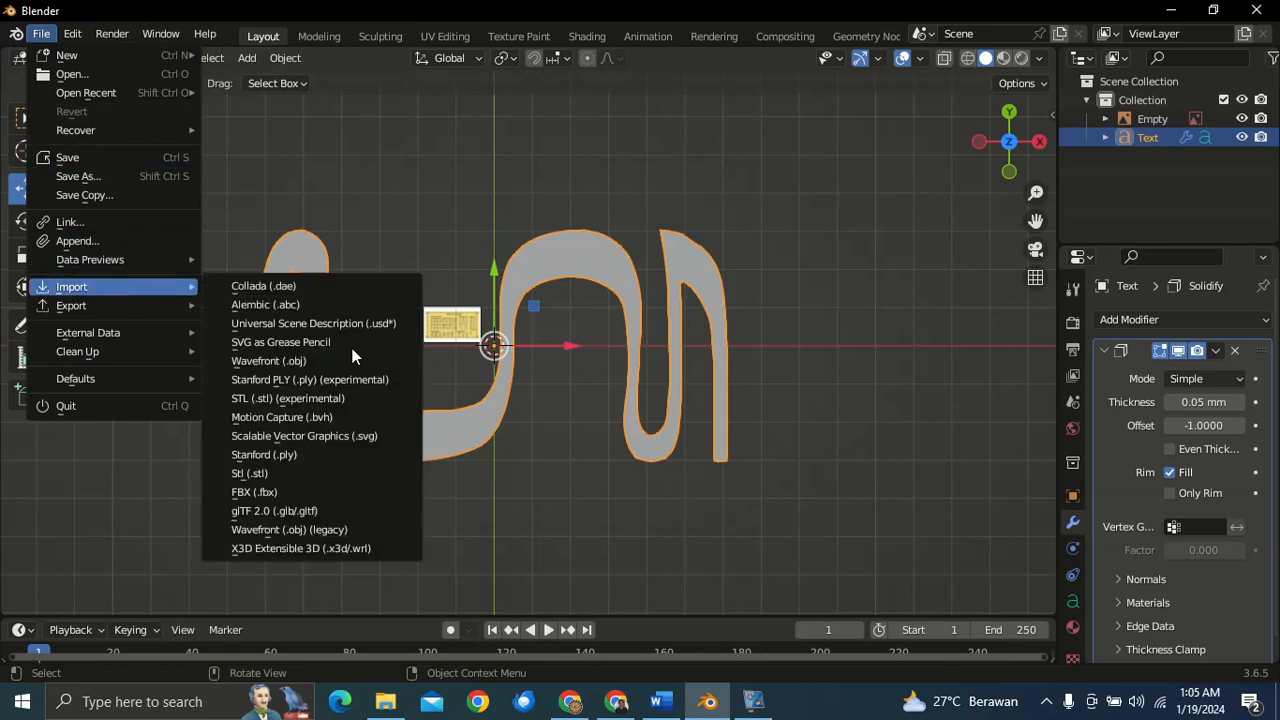
{"action": "left_click", "coordinate": [295, 473]}
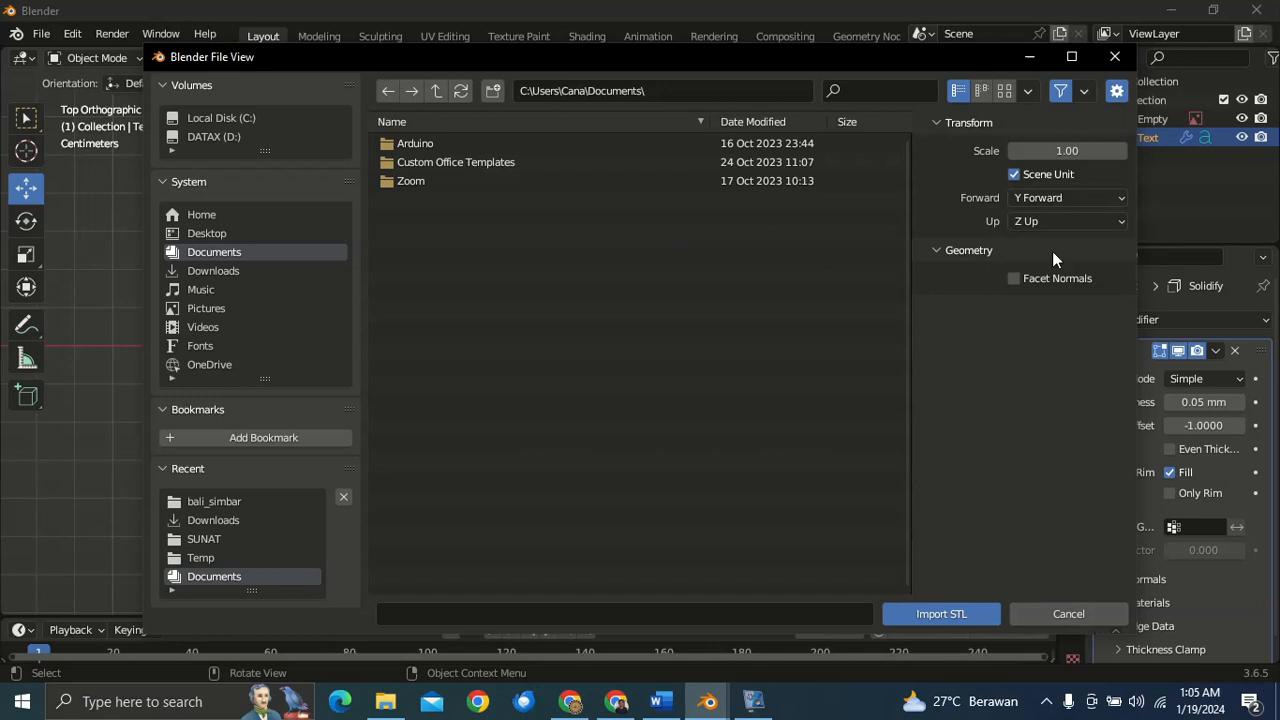
{"action": "left_click", "coordinate": [1058, 174]}
{"action": "left_click", "coordinate": [1064, 614]}
- Start an STL export of the letter, limited to the selected object
{"action": "left_click", "coordinate": [42, 34]}
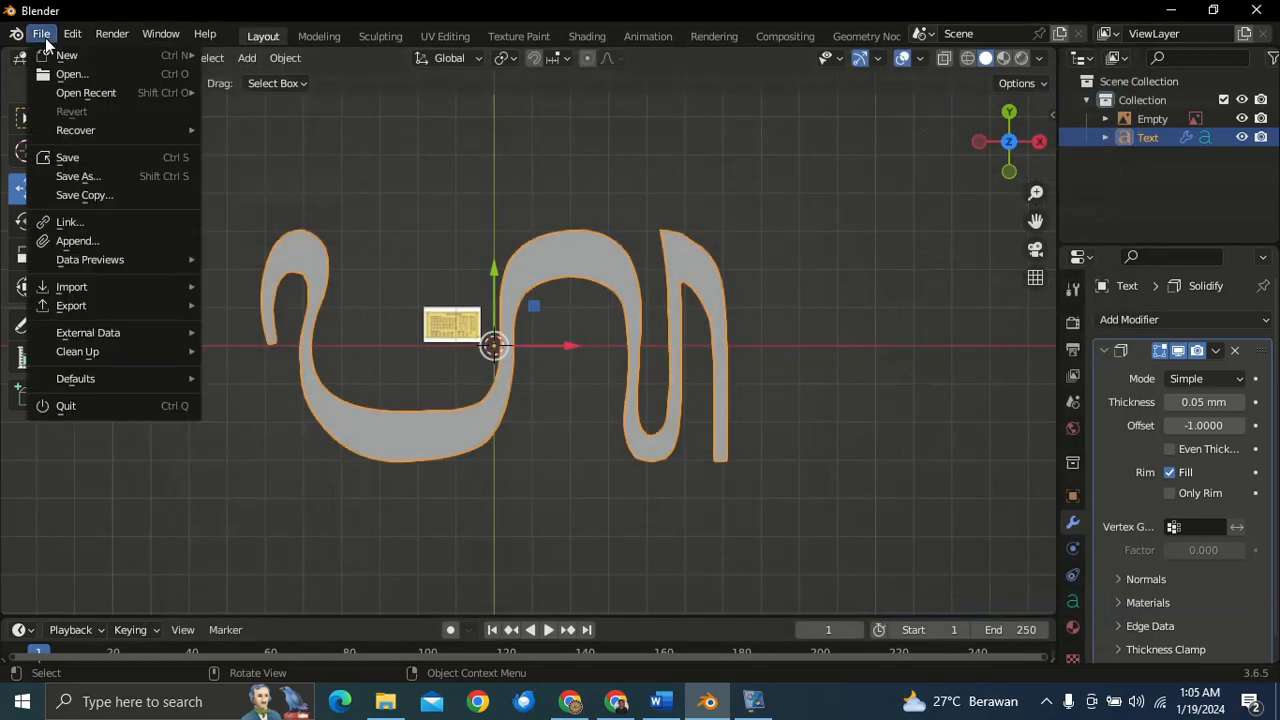
{"action": "mouse_move", "coordinate": [91, 313]}
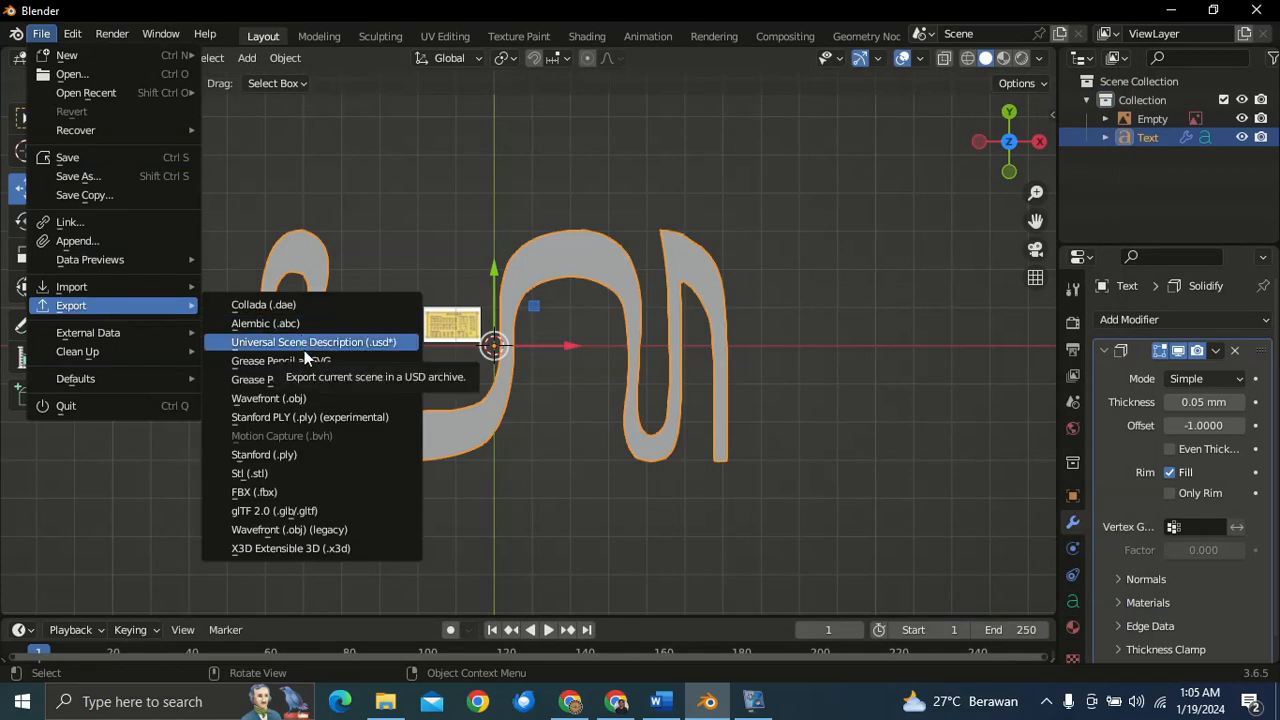
{"action": "left_click", "coordinate": [309, 474]}
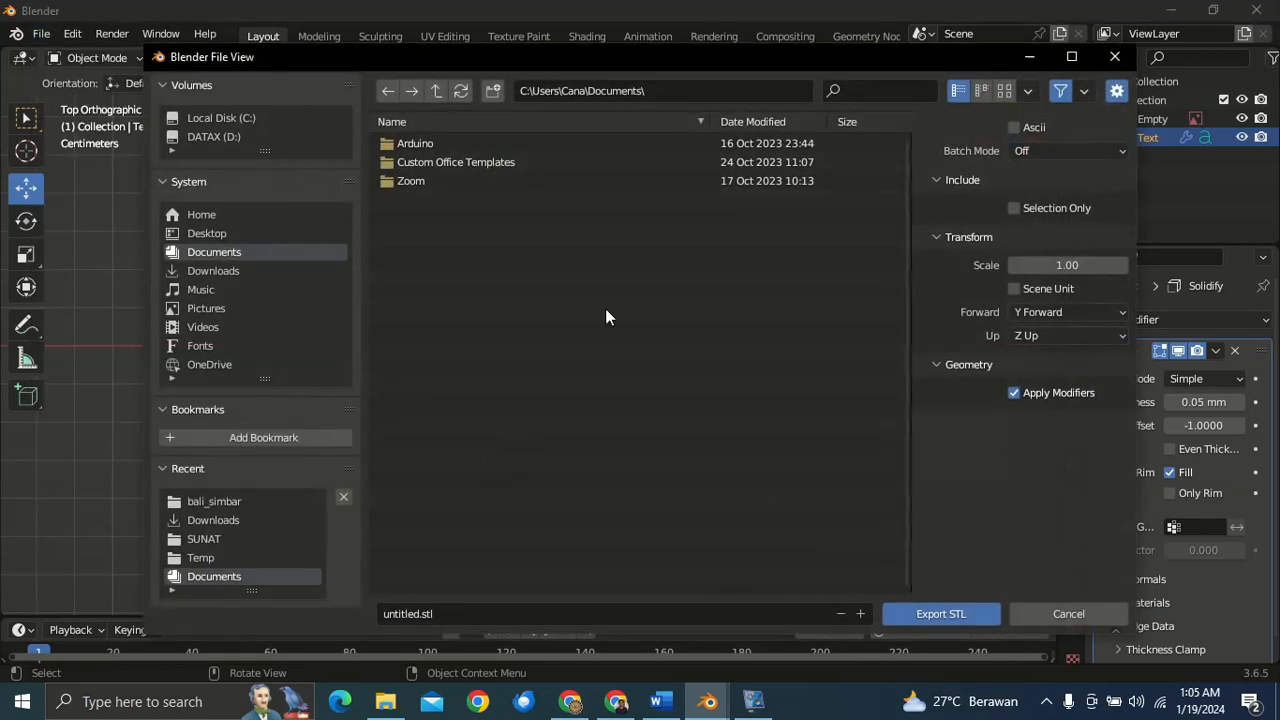
{"action": "left_click", "coordinate": [1014, 208]}
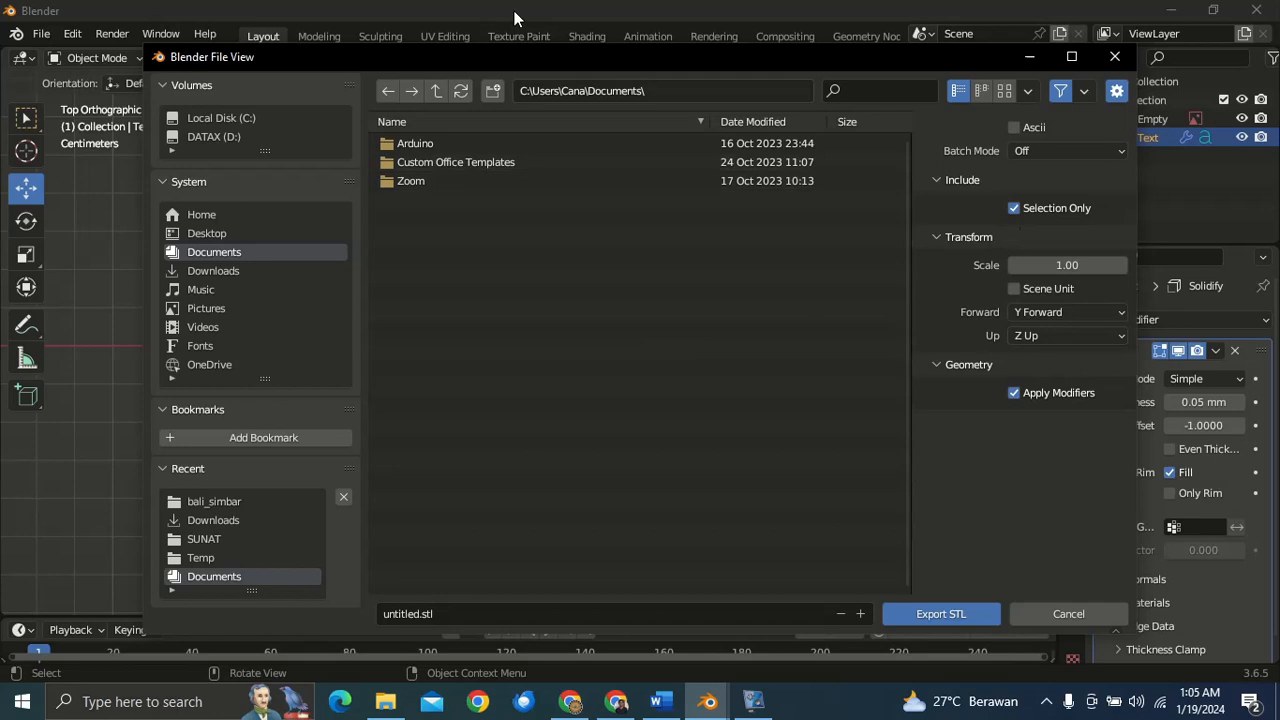
{"action": "mouse_move", "coordinate": [322, 72]}
{"action": "left_mouse_down"}
{"action": "mouse_move", "coordinate": [1132, 309]}
{"action": "mouse_move", "coordinate": [295, 49]}
{"action": "mouse_move", "coordinate": [308, 73]}
{"action": "left_mouse_up"}
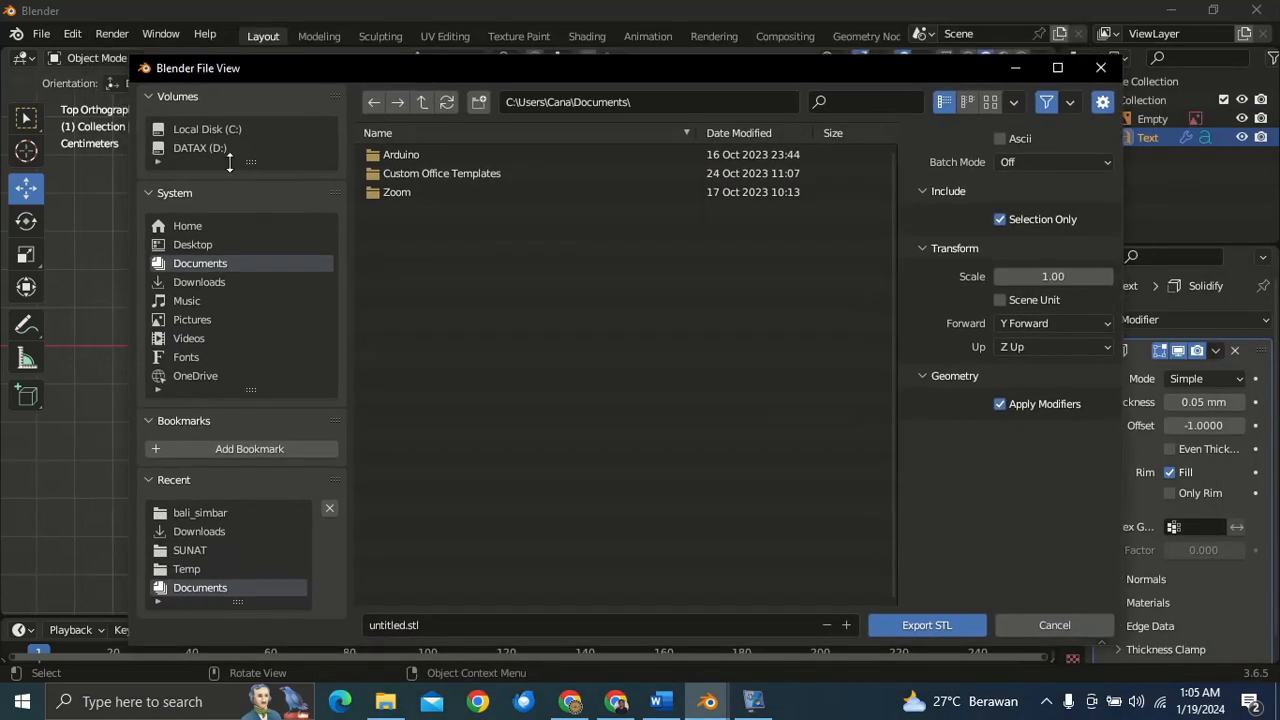
- Name the export file Aksara ha.stl and export it to the Documents folder
{"action": "left_click", "coordinate": [432, 630]}
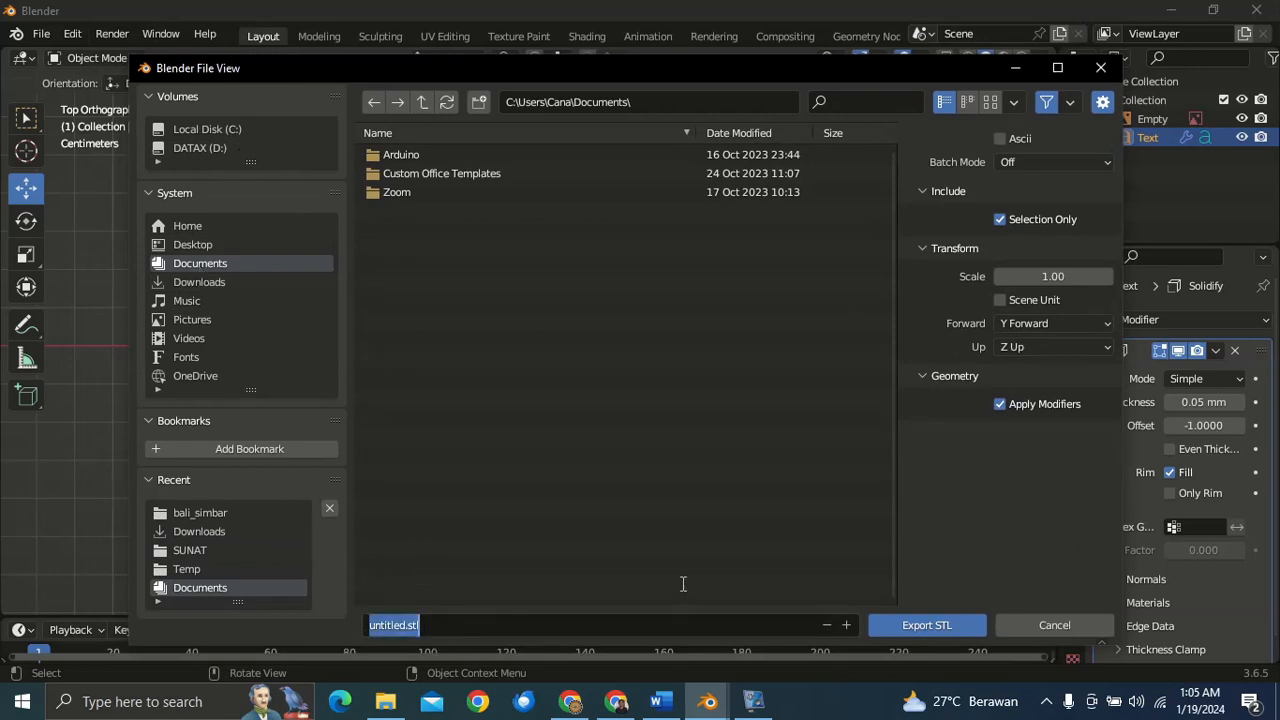
{"action": "type", "text": "ha"}
{"action": "key", "text": "Home"}
{"action": "type", "text": "Aksara"}
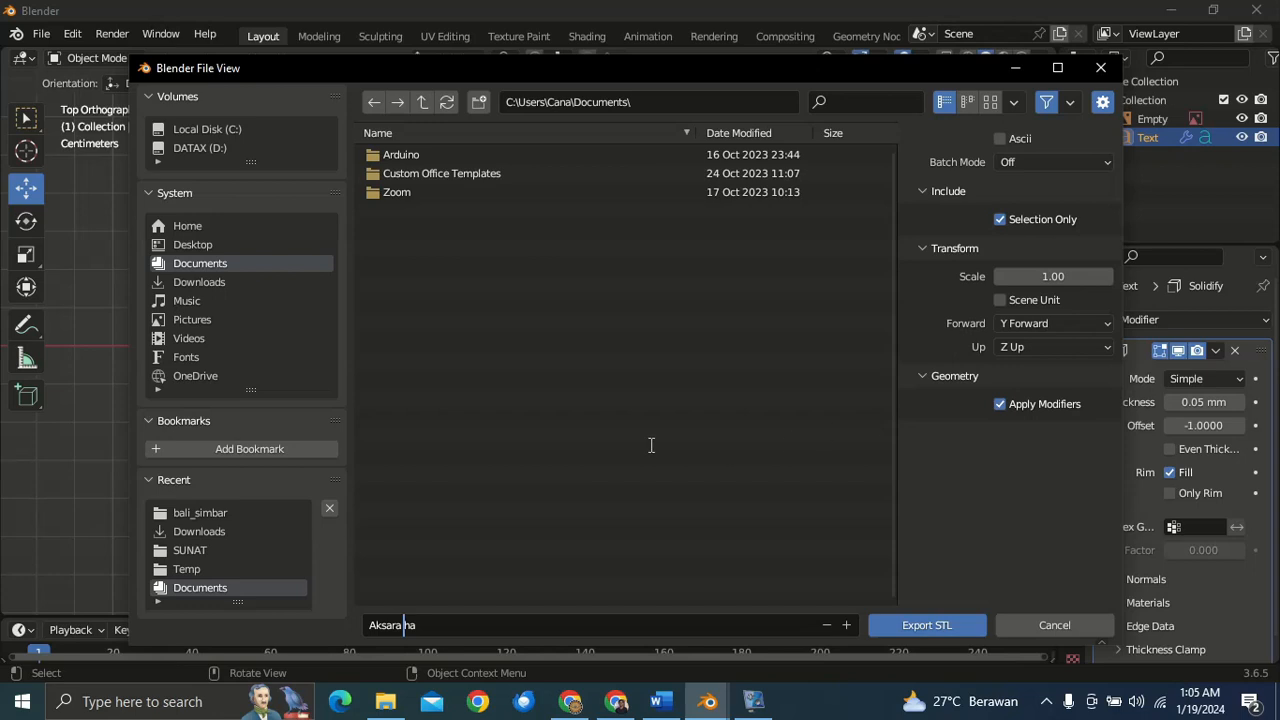
{"action": "left_click", "coordinate": [566, 545]}
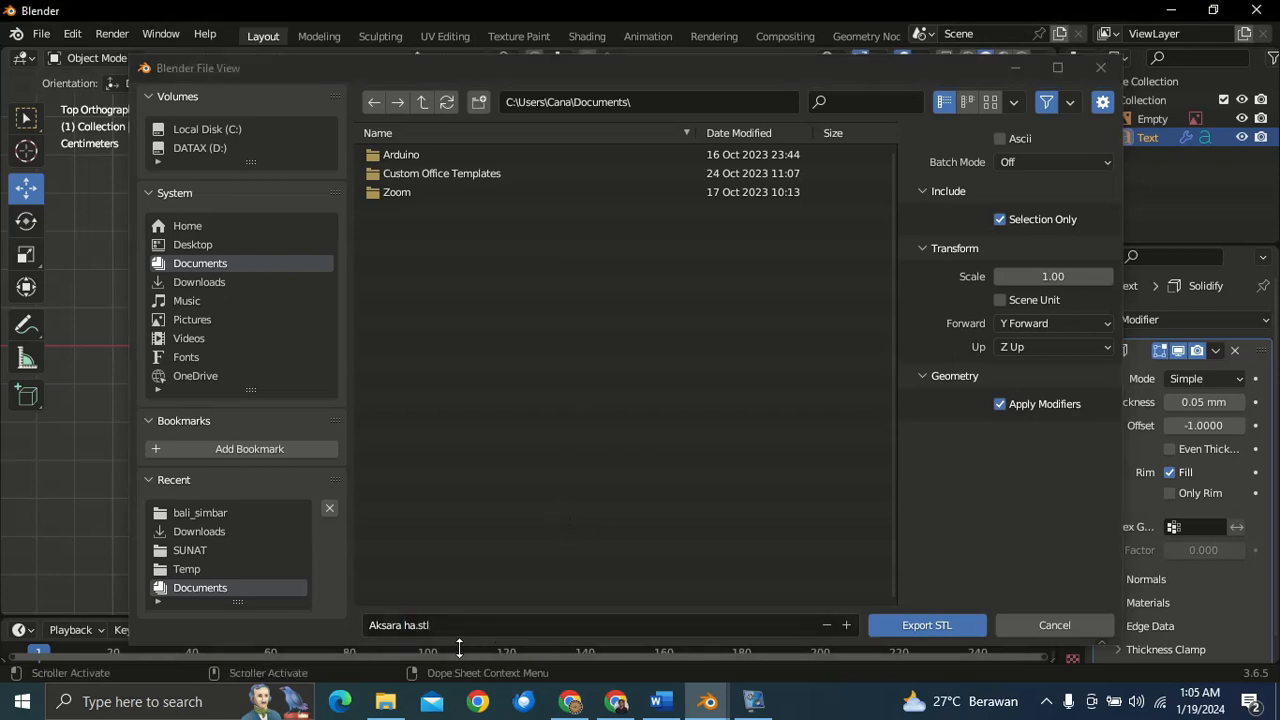
{"action": "left_click", "coordinate": [920, 624]}
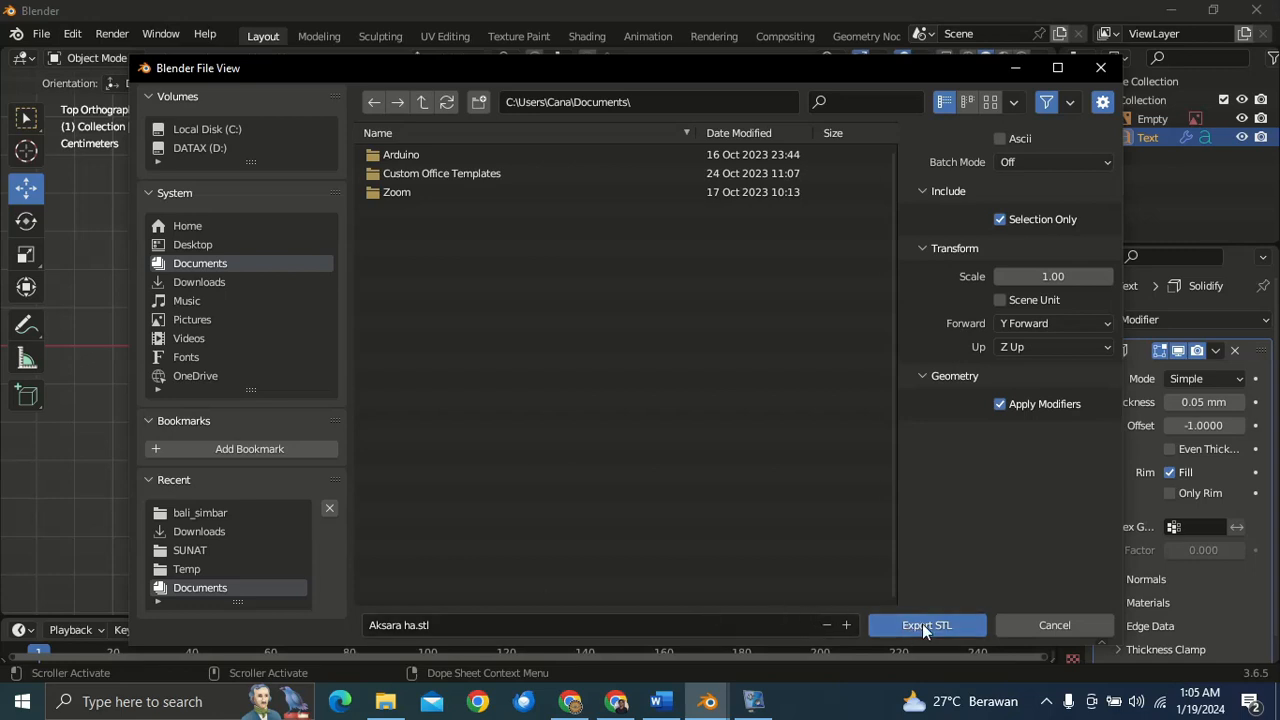
- Switch to File Explorer and open Aksara ha.stl from the Documents folder in UltiMaker Cura
{"action": "left_click", "coordinate": [387, 703]}
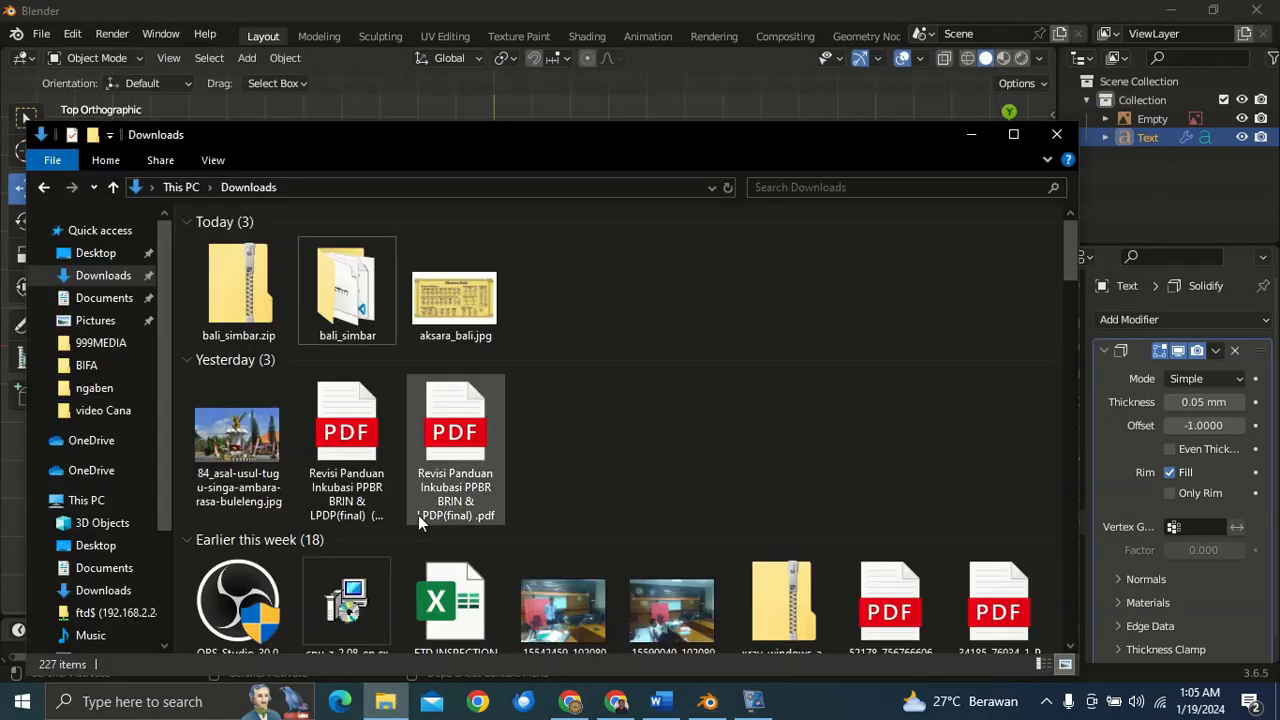
{"action": "left_click", "coordinate": [104, 300]}
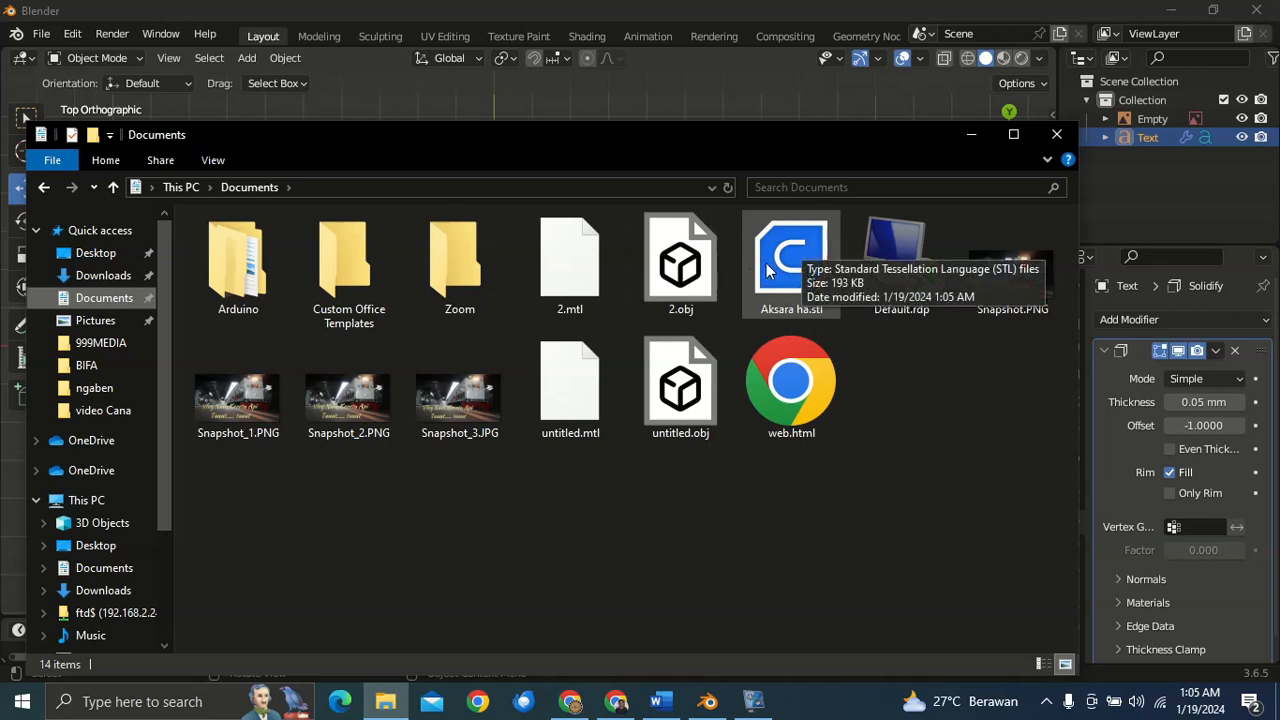
{"action": "left_click", "coordinate": [818, 285]}
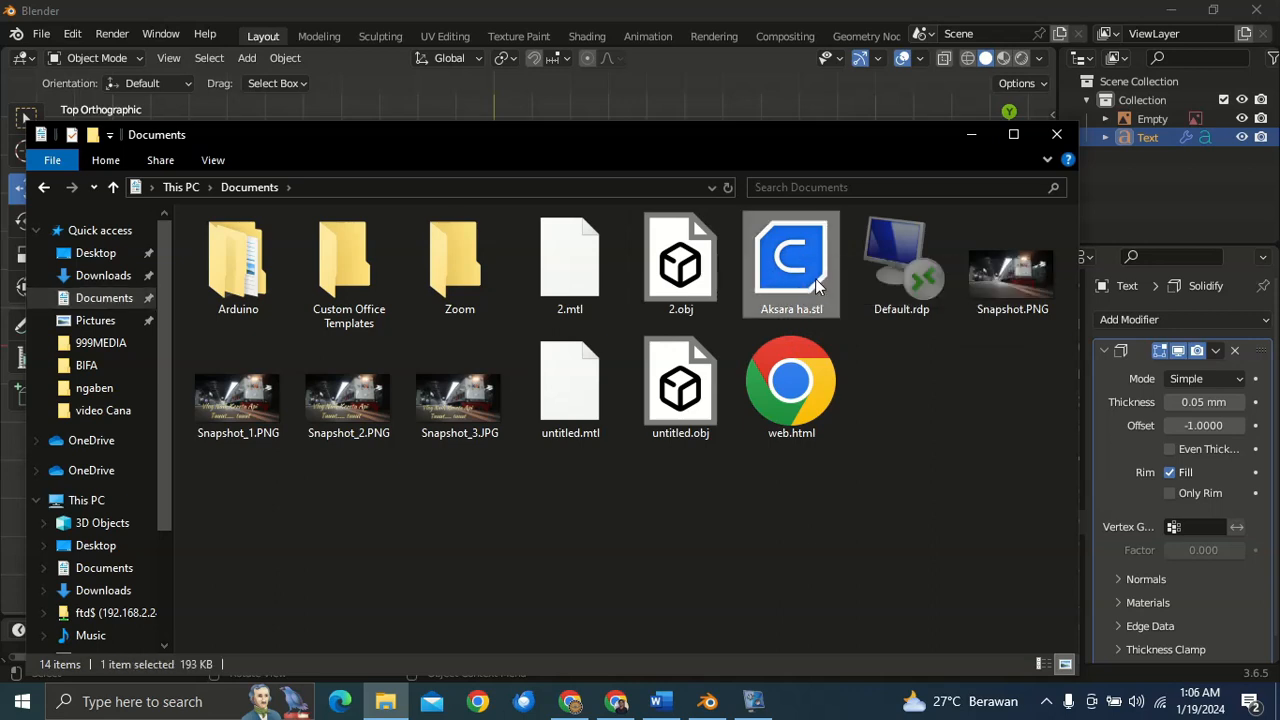
- Minimise Blender, both browser windows, the screen recorder and the Documents window to clear the desktop for Cura
{"action": "left_click", "coordinate": [1037, 18]}
{"action": "left_click", "coordinate": [1172, 10]}
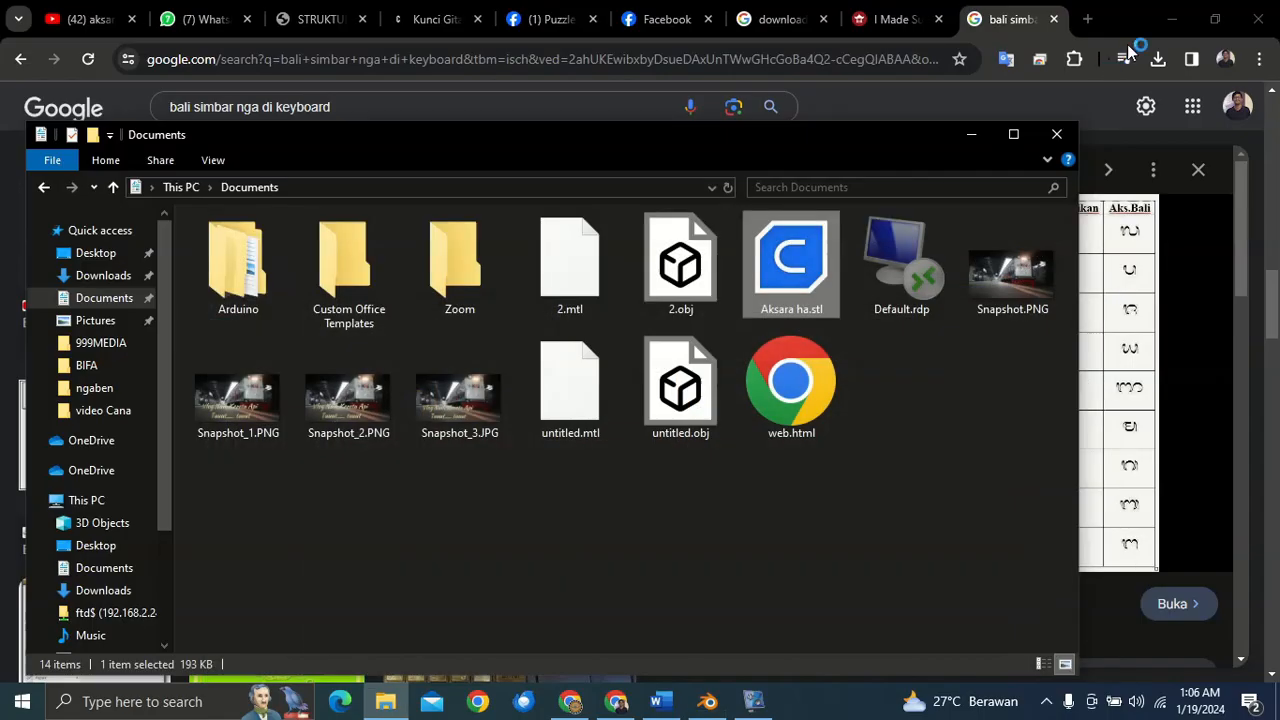
{"action": "left_click", "coordinate": [1172, 12]}
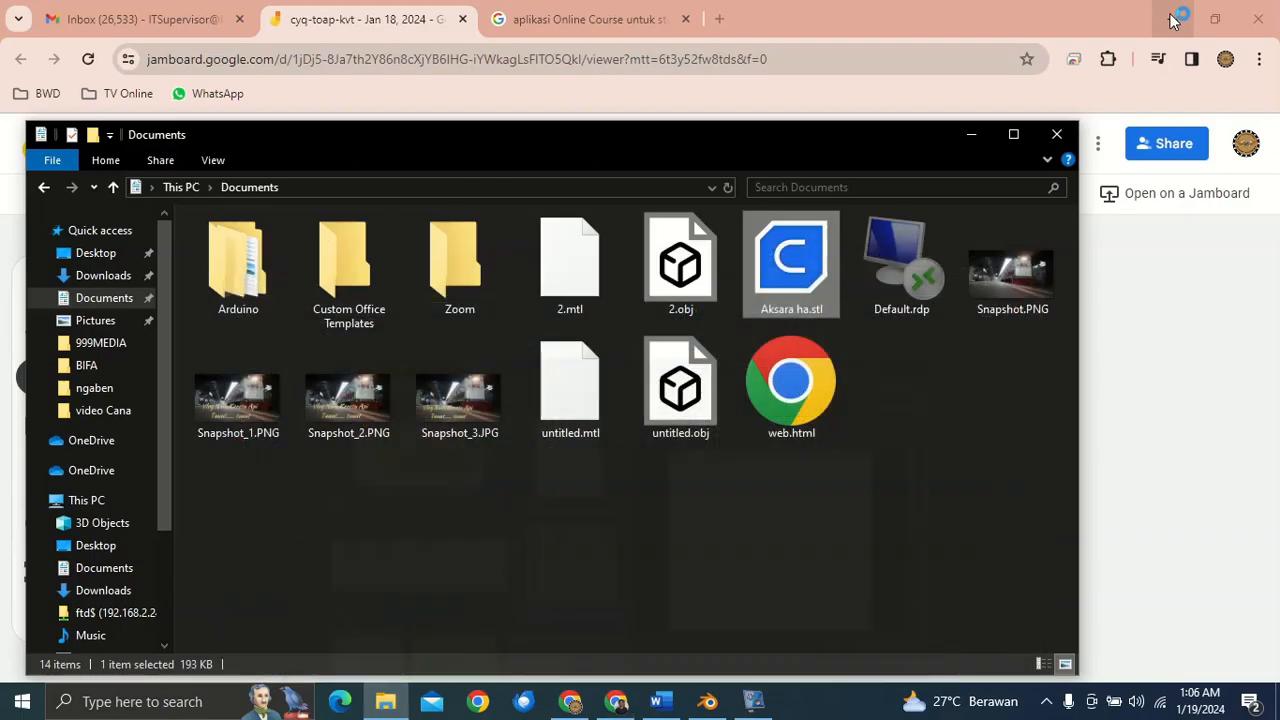
{"action": "left_click", "coordinate": [1172, 12]}
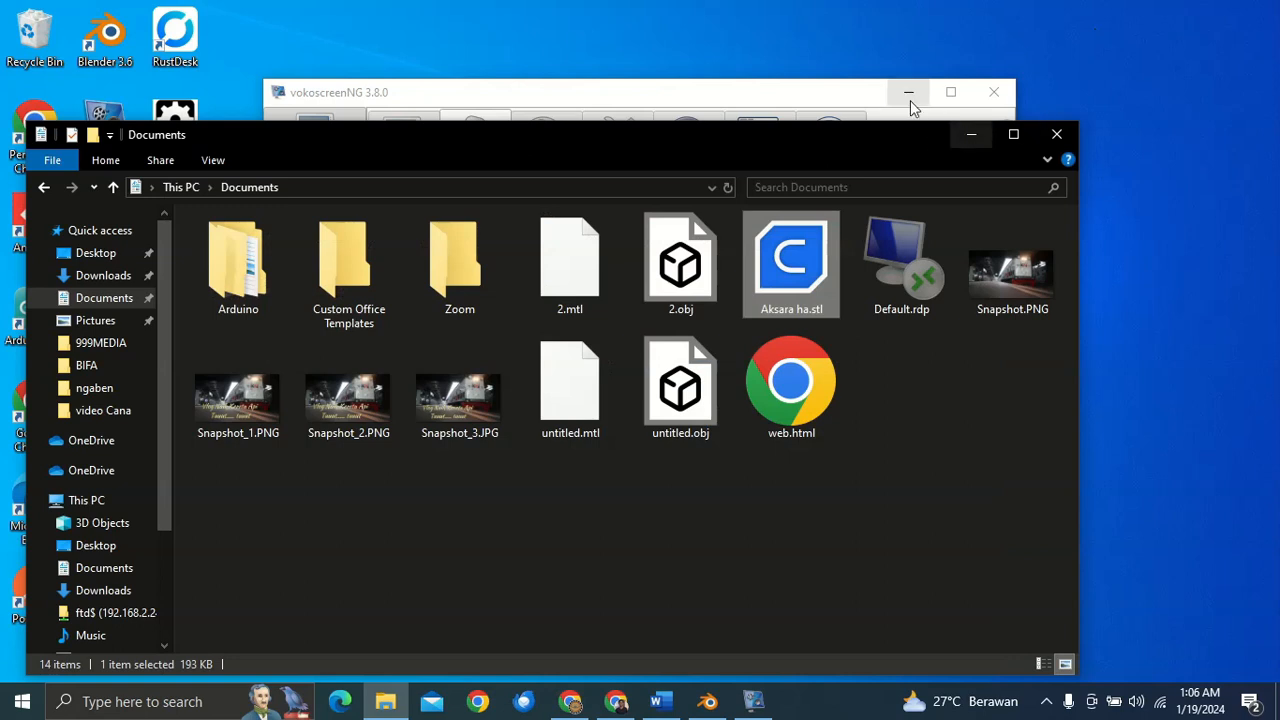
{"action": "left_click", "coordinate": [831, 93]}
{"action": "left_click", "coordinate": [906, 92]}
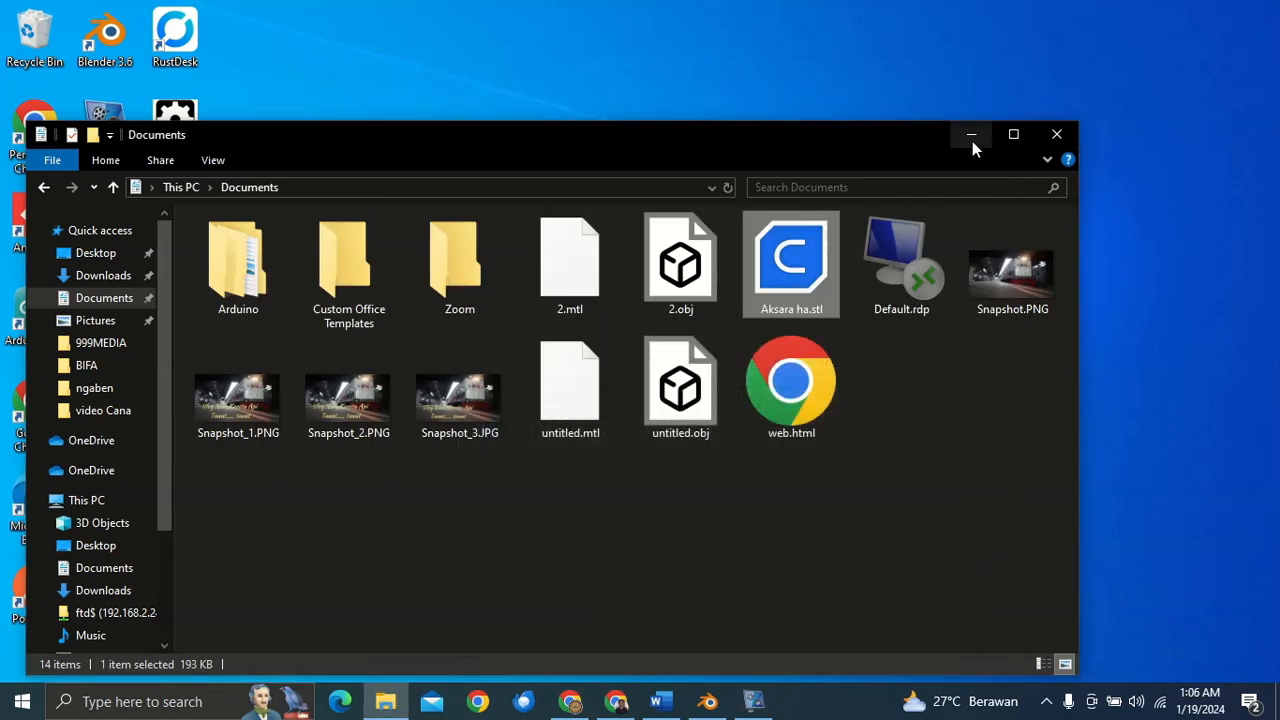
{"action": "left_click_drag", "start_coordinate": [891, 136], "coordinate": [776, 98]}
{"action": "left_click", "coordinate": [853, 104]}
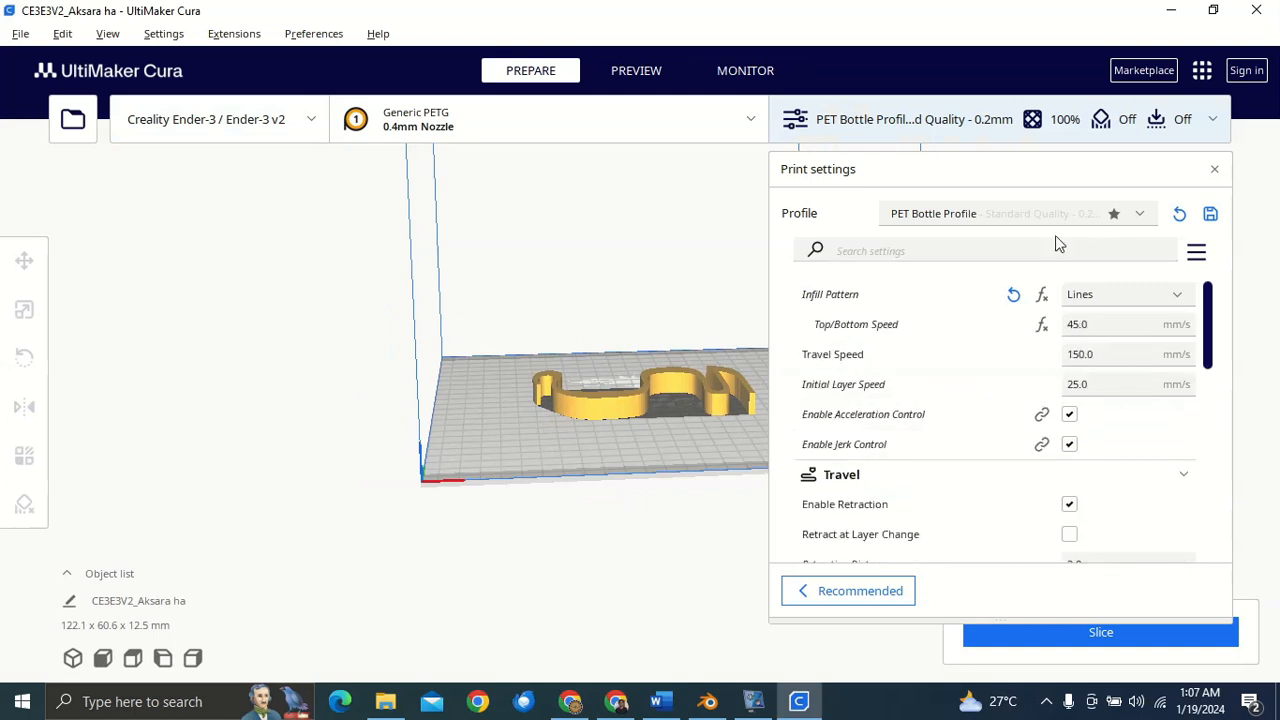
- Collapse the print settings and examine the letter model on the build plate from above and close up
{"action": "left_click", "coordinate": [1212, 128]}
{"action": "right_click_drag", "start_coordinate": [866, 296], "coordinate": [698, 312]}
{"action": "scroll", "coordinate": [725, 342], "scroll_direction": "up", "scroll_amount": 8}
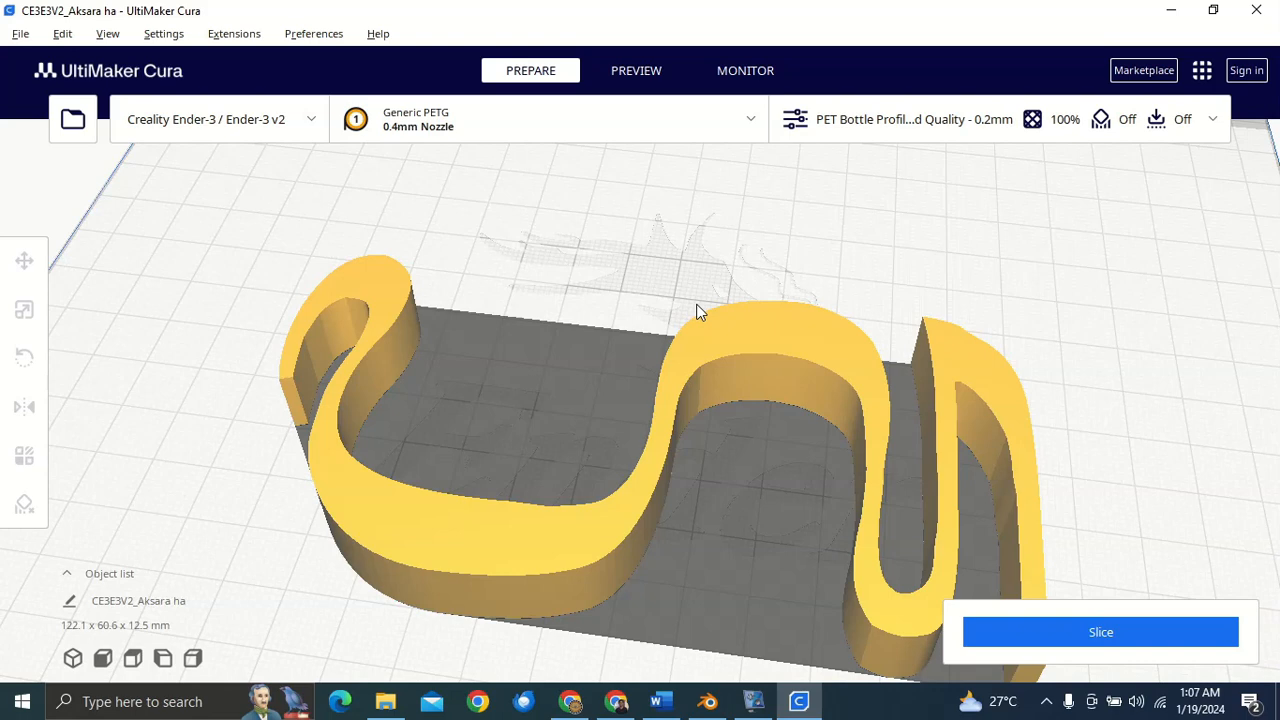
{"action": "scroll", "coordinate": [600, 366], "scroll_direction": "down", "scroll_amount": 3}
{"action": "right_click_drag", "start_coordinate": [596, 372], "coordinate": [846, 240]}
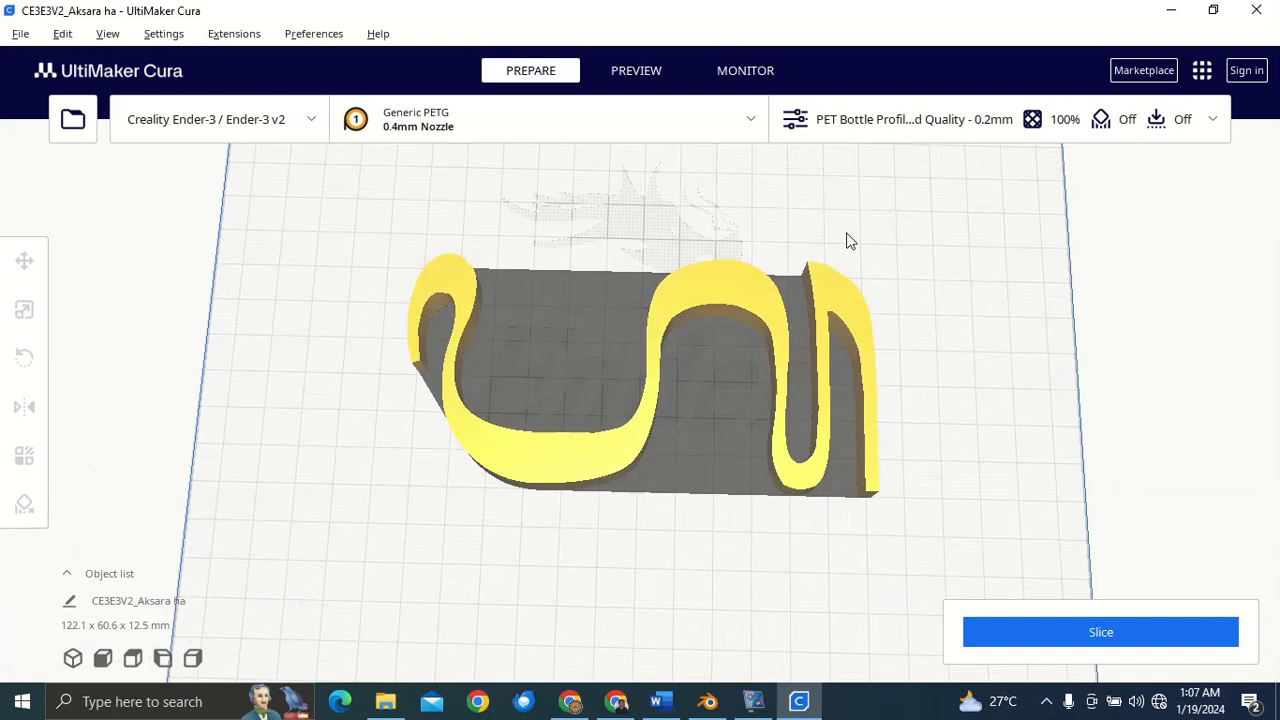
{"action": "scroll", "coordinate": [401, 295], "scroll_direction": "up", "scroll_amount": 3}
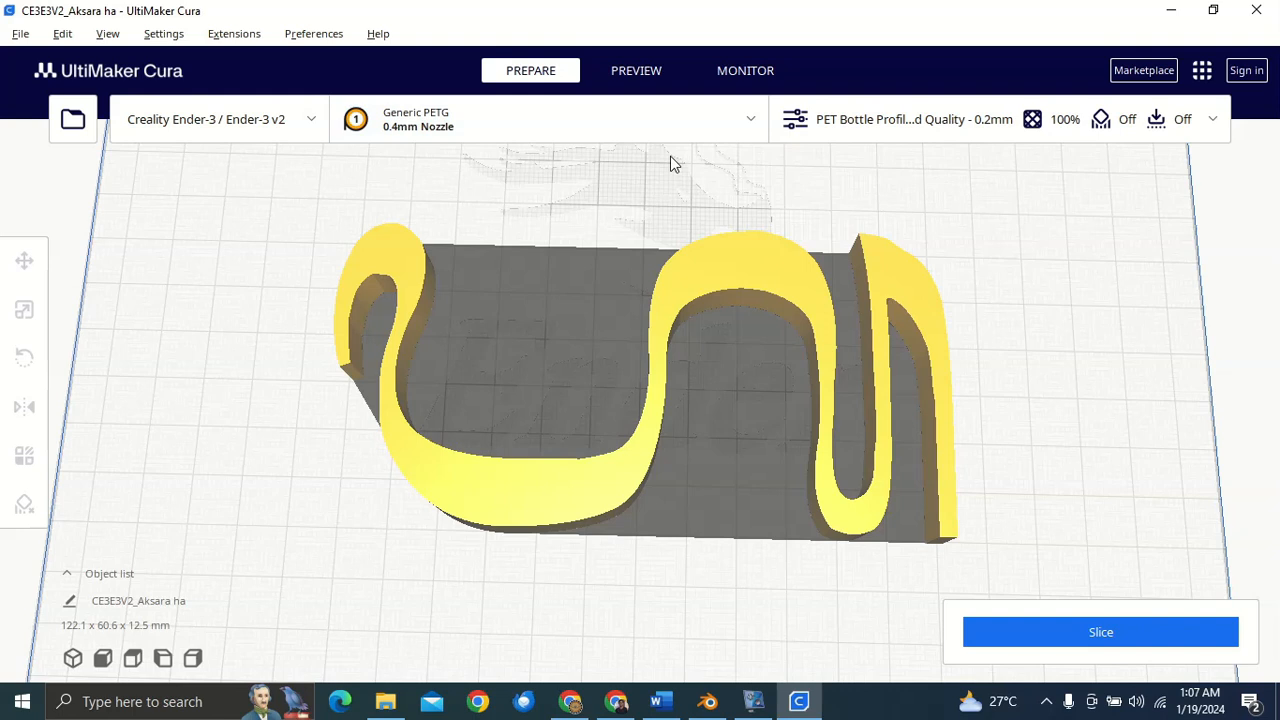
- Review the print profile's layer height, top/bottom thickness and infill density settings
{"action": "left_click", "coordinate": [900, 137]}
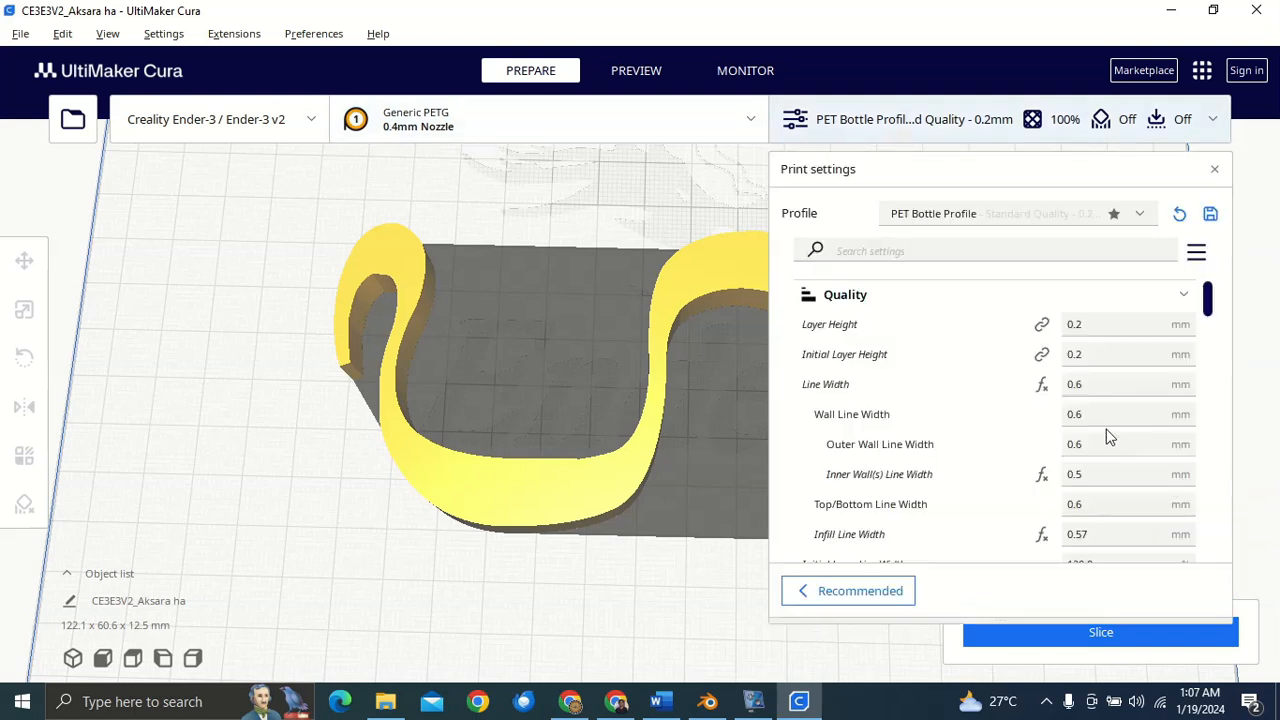
{"action": "mouse_move", "coordinate": [1108, 428]}
{"action": "mouse_move", "coordinate": [970, 332]}
{"action": "left_click", "coordinate": [1097, 324]}
{"action": "scroll", "coordinate": [1086, 400], "scroll_direction": "down", "scroll_amount": 10}
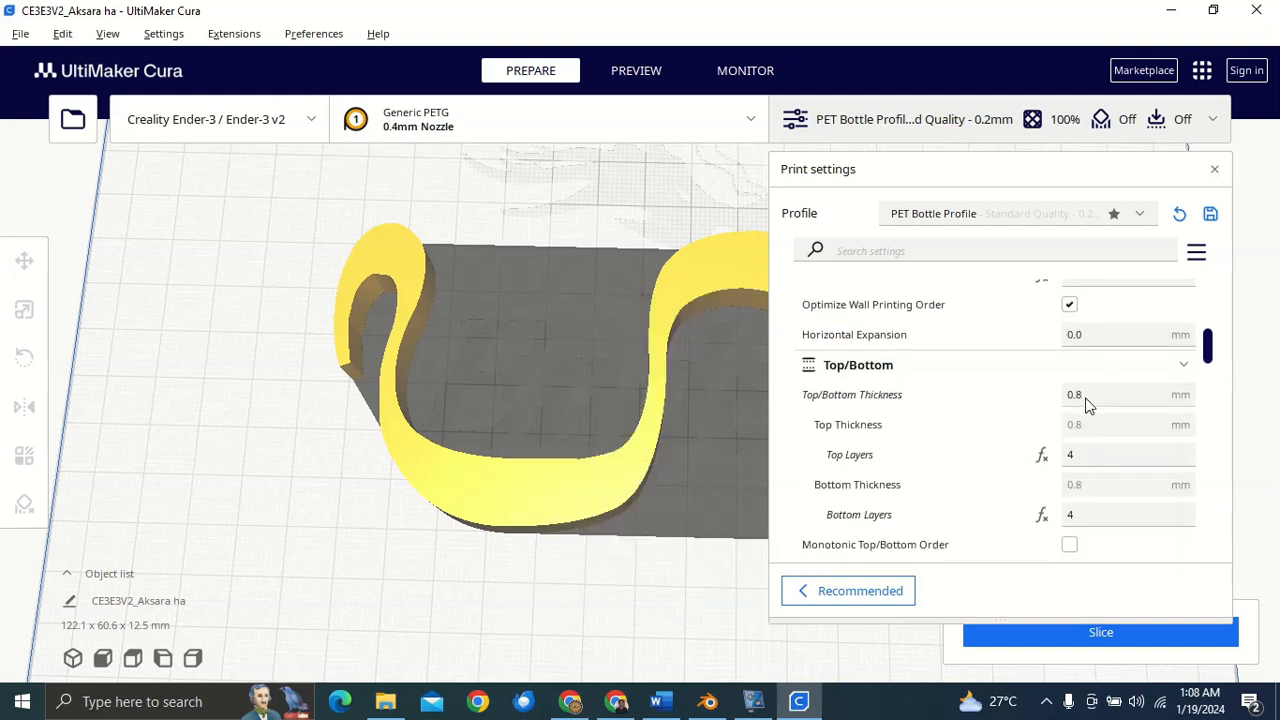
{"action": "scroll", "coordinate": [1088, 405], "scroll_direction": "down", "scroll_amount": 2}
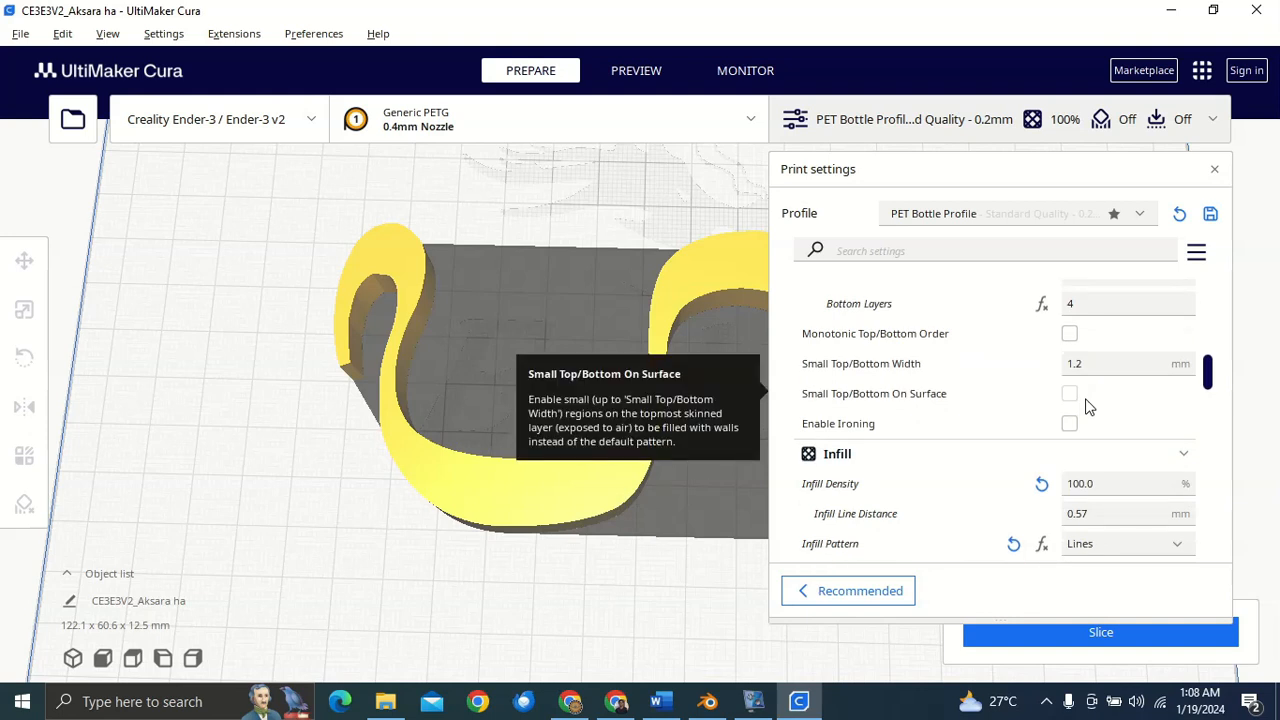
{"action": "scroll", "coordinate": [1088, 405], "scroll_direction": "down", "scroll_amount": 2}
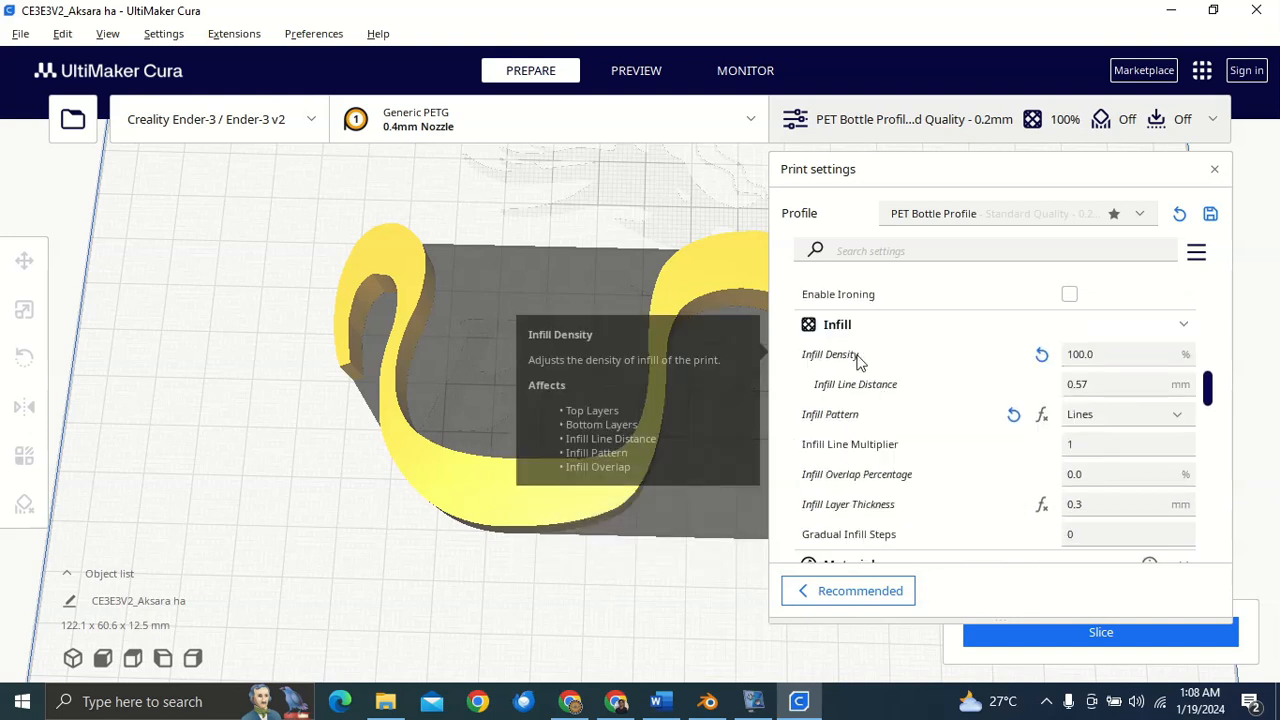
{"action": "double_click", "coordinate": [1080, 354]}
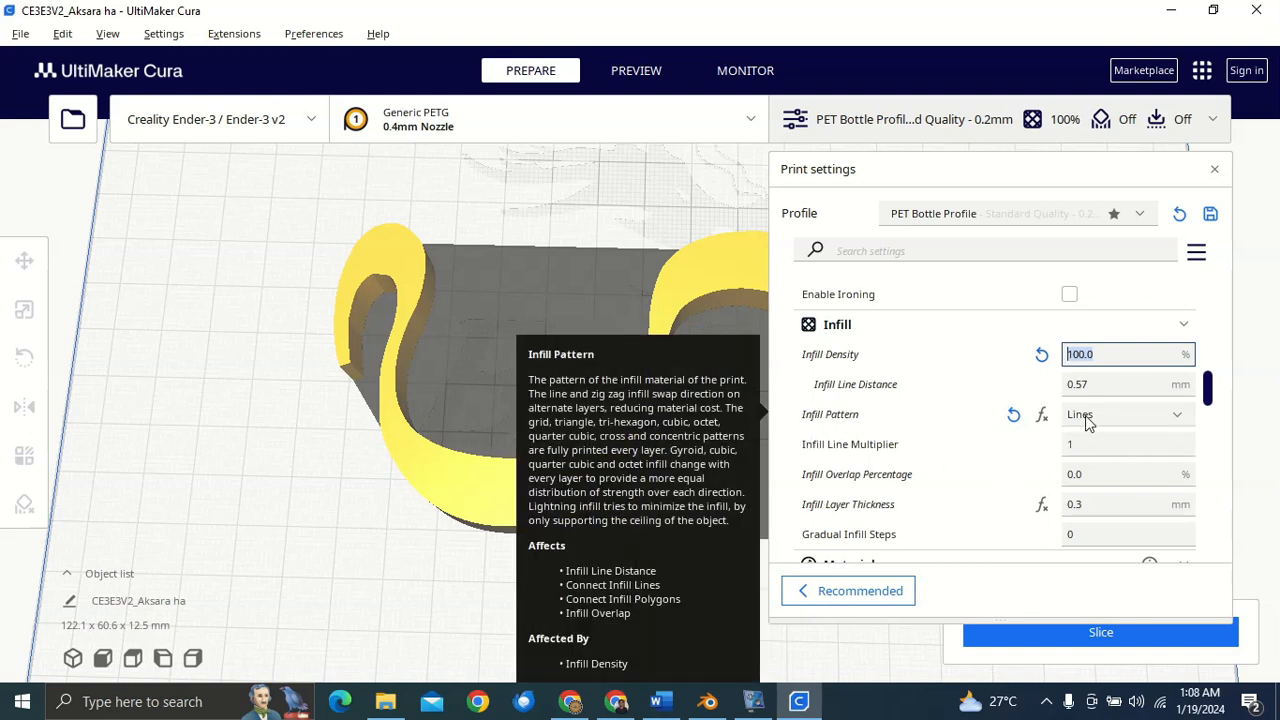
- Review the print profile's printing temperature, build plate temperature and speed settings
{"action": "scroll", "coordinate": [920, 502], "scroll_direction": "down", "scroll_amount": 2}
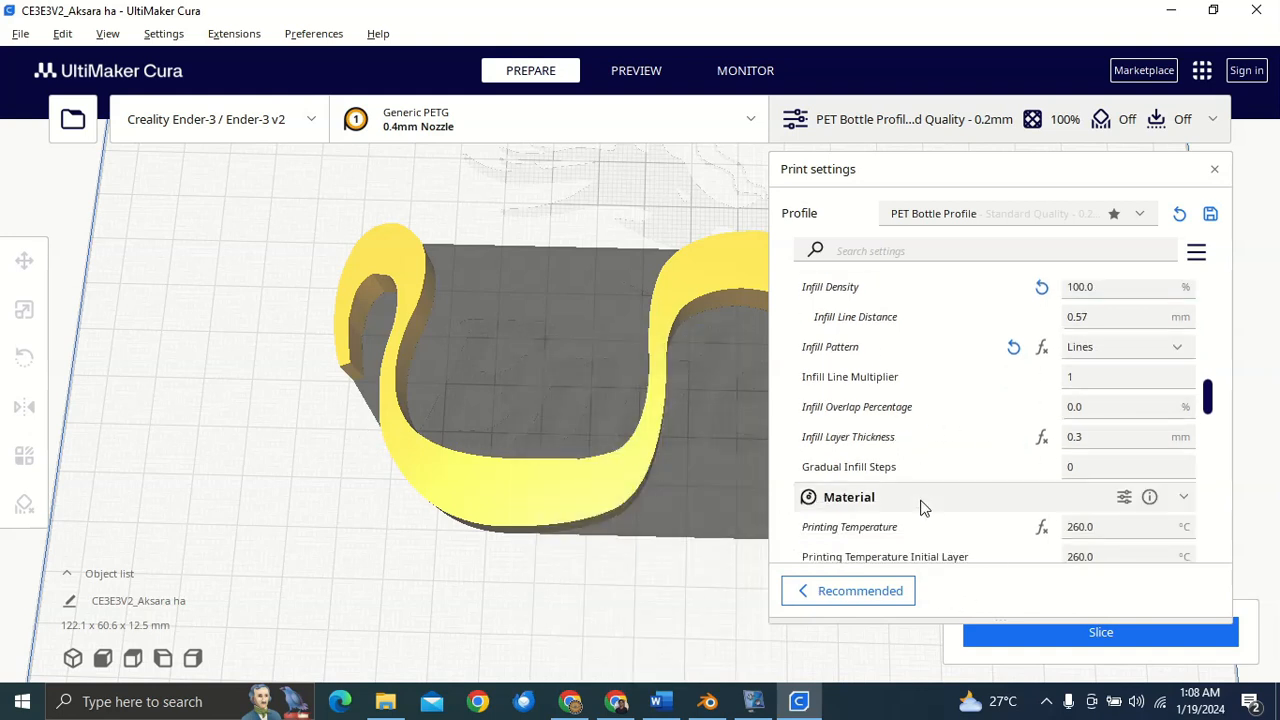
{"action": "scroll", "coordinate": [920, 502], "scroll_direction": "down", "scroll_amount": 2}
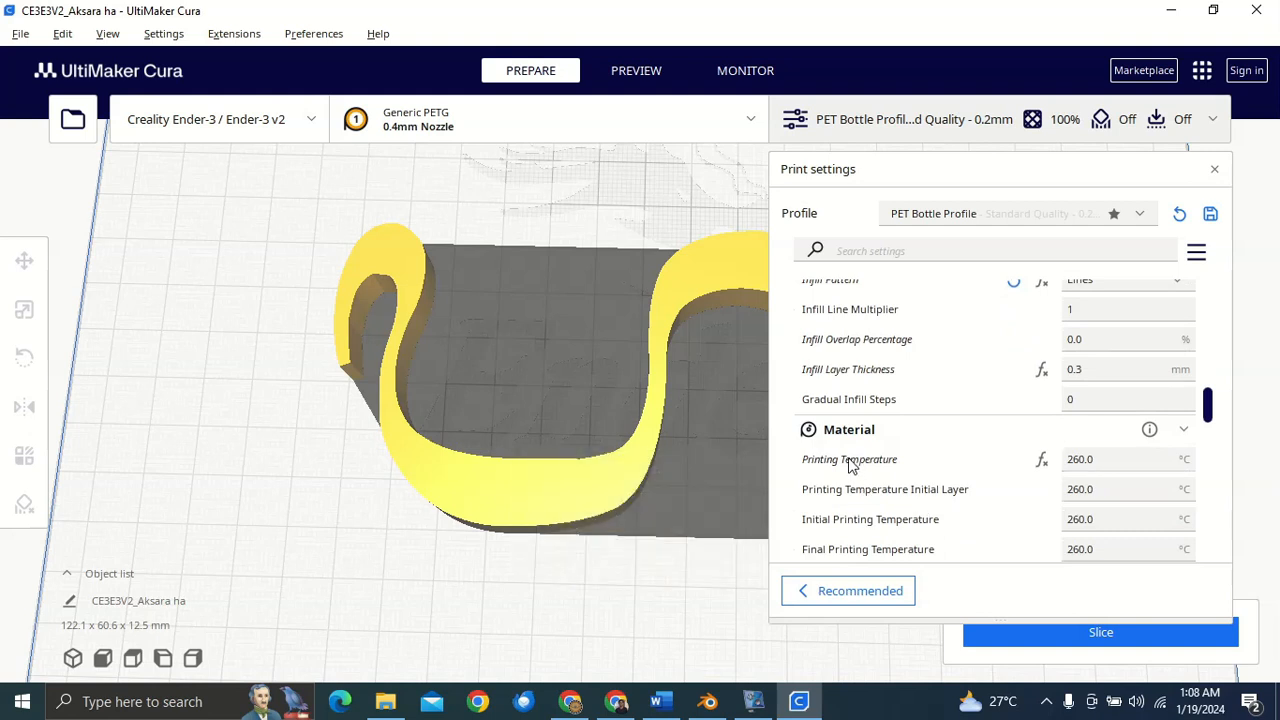
{"action": "left_click", "coordinate": [1084, 461]}
{"action": "scroll", "coordinate": [1030, 511], "scroll_direction": "down", "scroll_amount": 2}
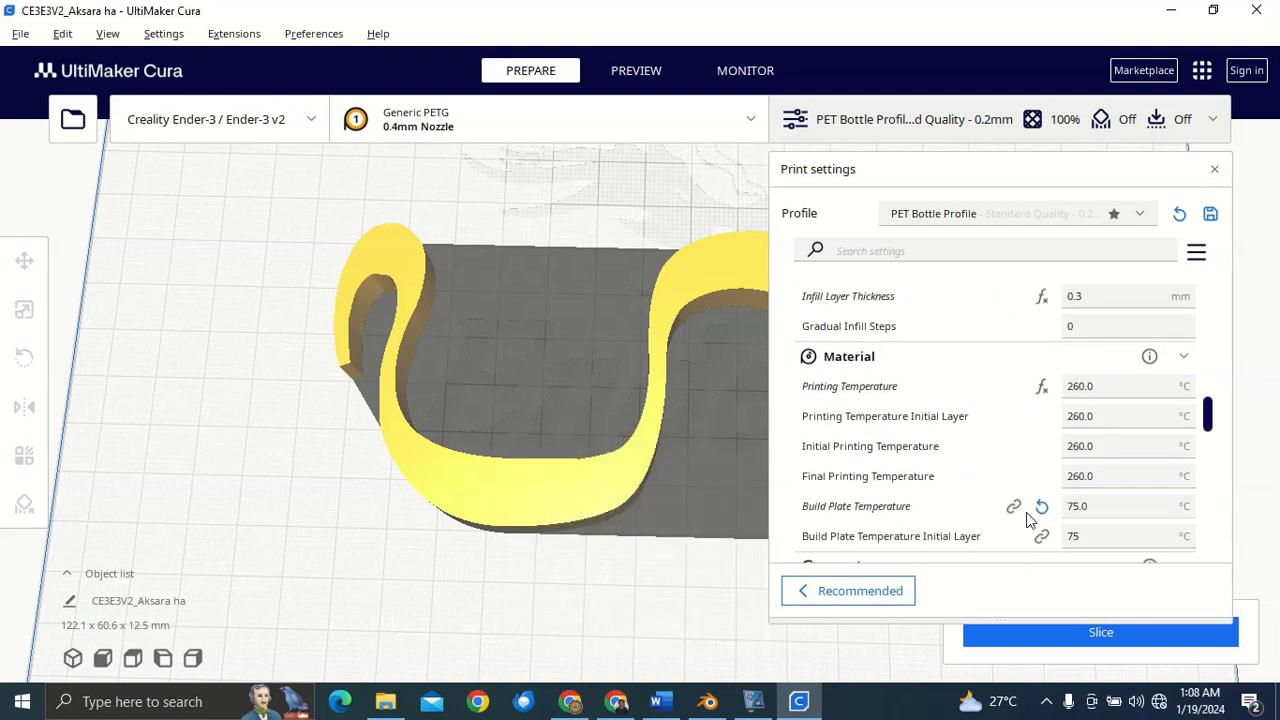
{"action": "left_click_drag", "start_coordinate": [1100, 504], "coordinate": [1046, 503]}
{"action": "scroll", "coordinate": [953, 501], "scroll_direction": "down", "scroll_amount": 2}
{"action": "scroll", "coordinate": [957, 508], "scroll_direction": "down", "scroll_amount": 10}
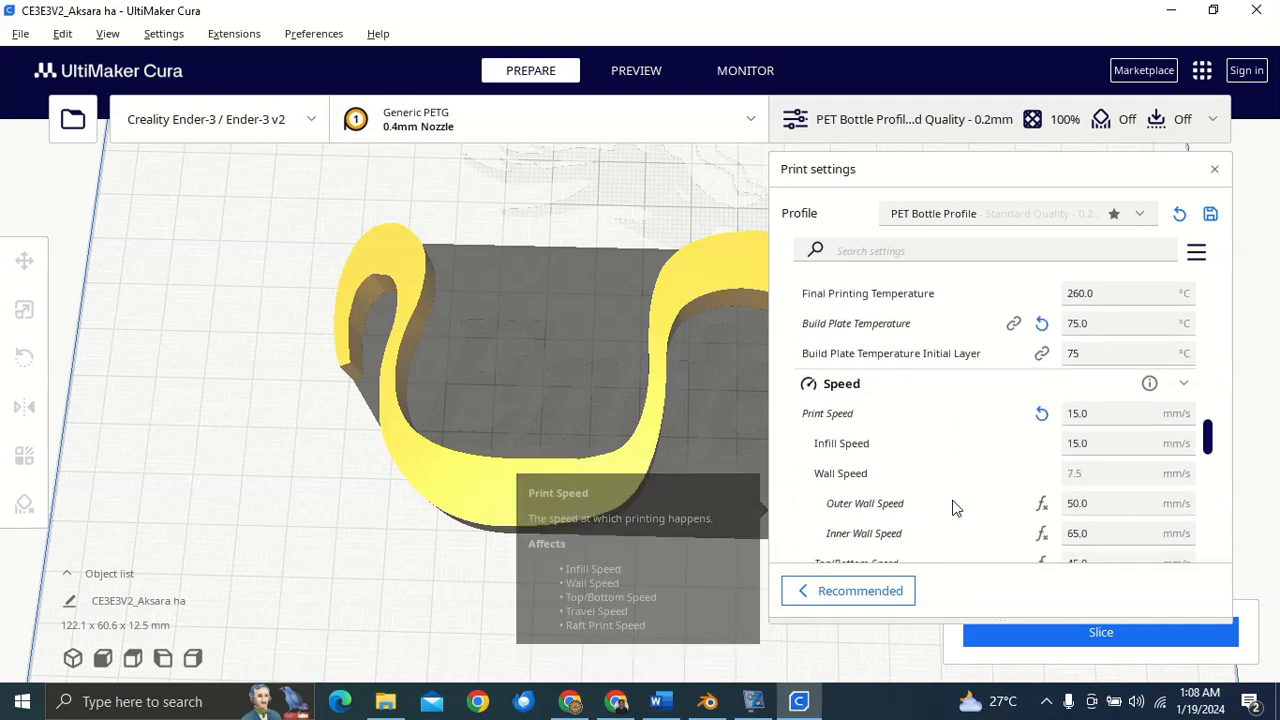
- Set the print speed to 30 mm/s and check the travel settings
{"action": "scroll", "coordinate": [1031, 448], "scroll_direction": "up", "scroll_amount": 6}
{"action": "scroll", "coordinate": [1035, 456], "scroll_direction": "up", "scroll_amount": 4}
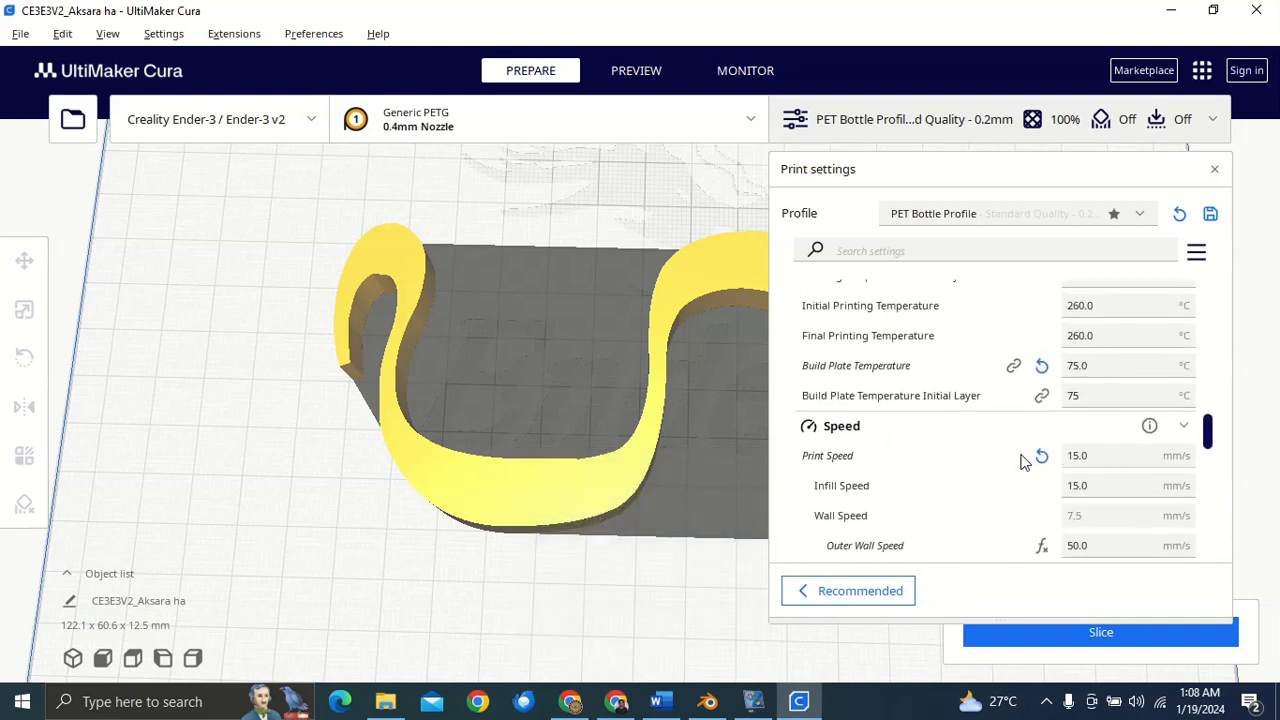
{"action": "left_click_drag", "start_coordinate": [1131, 455], "coordinate": [968, 461]}
{"action": "type", "text": "30"}
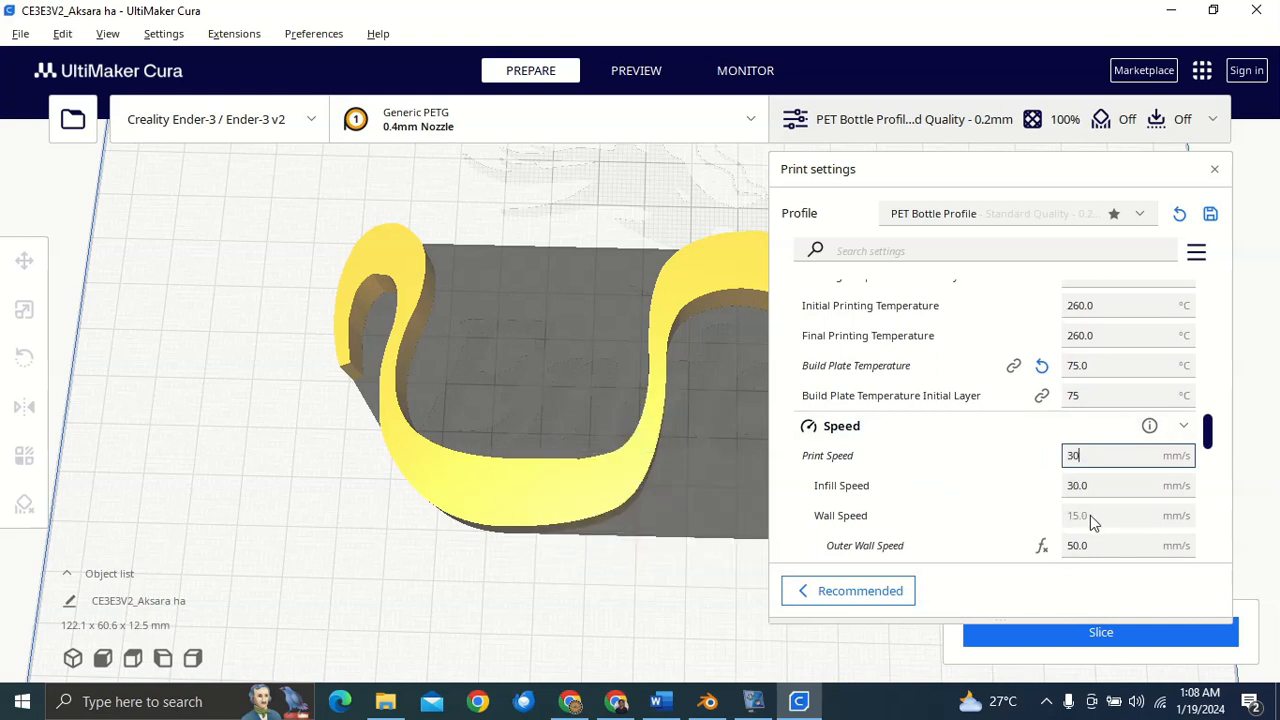
{"action": "scroll", "coordinate": [800, 506], "scroll_direction": "down", "scroll_amount": 4}
{"action": "scroll", "coordinate": [800, 506], "scroll_direction": "down", "scroll_amount": 3}
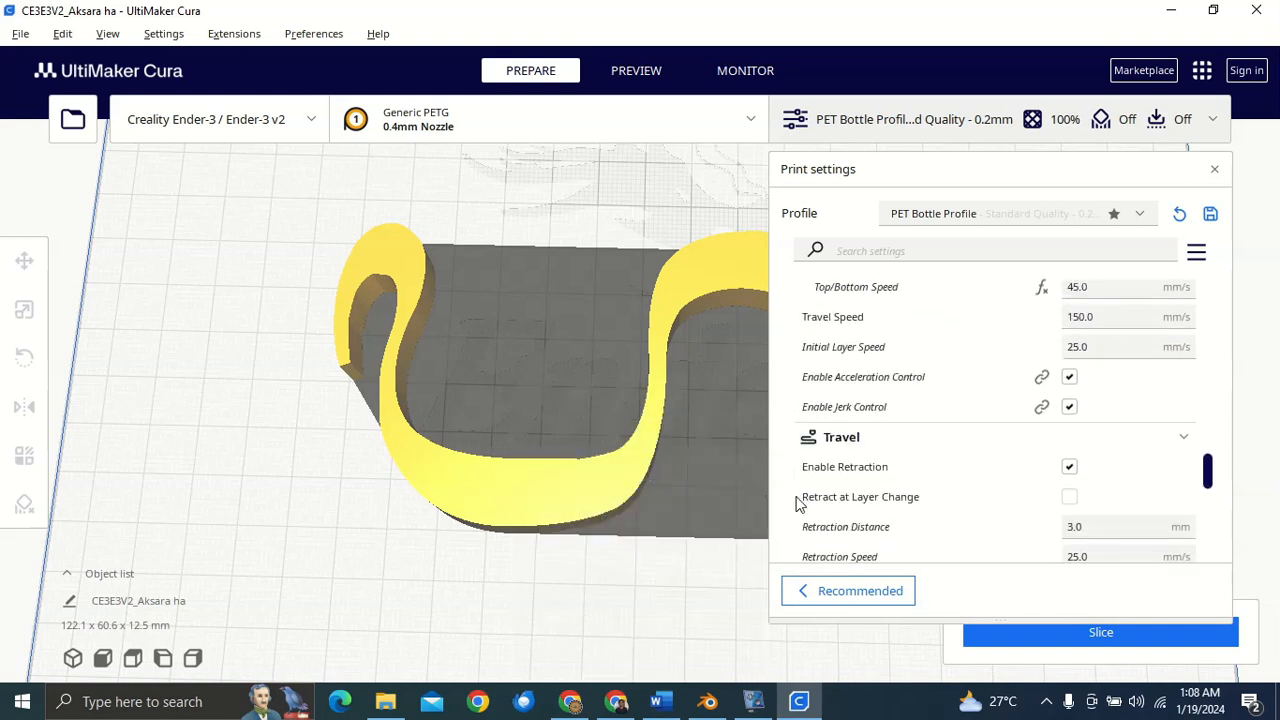
- Review the profile's travel, support, build plate adhesion, special modes, infill and wall settings, and close the print settings
{"action": "scroll", "coordinate": [1036, 463], "scroll_direction": "down", "scroll_amount": 3}
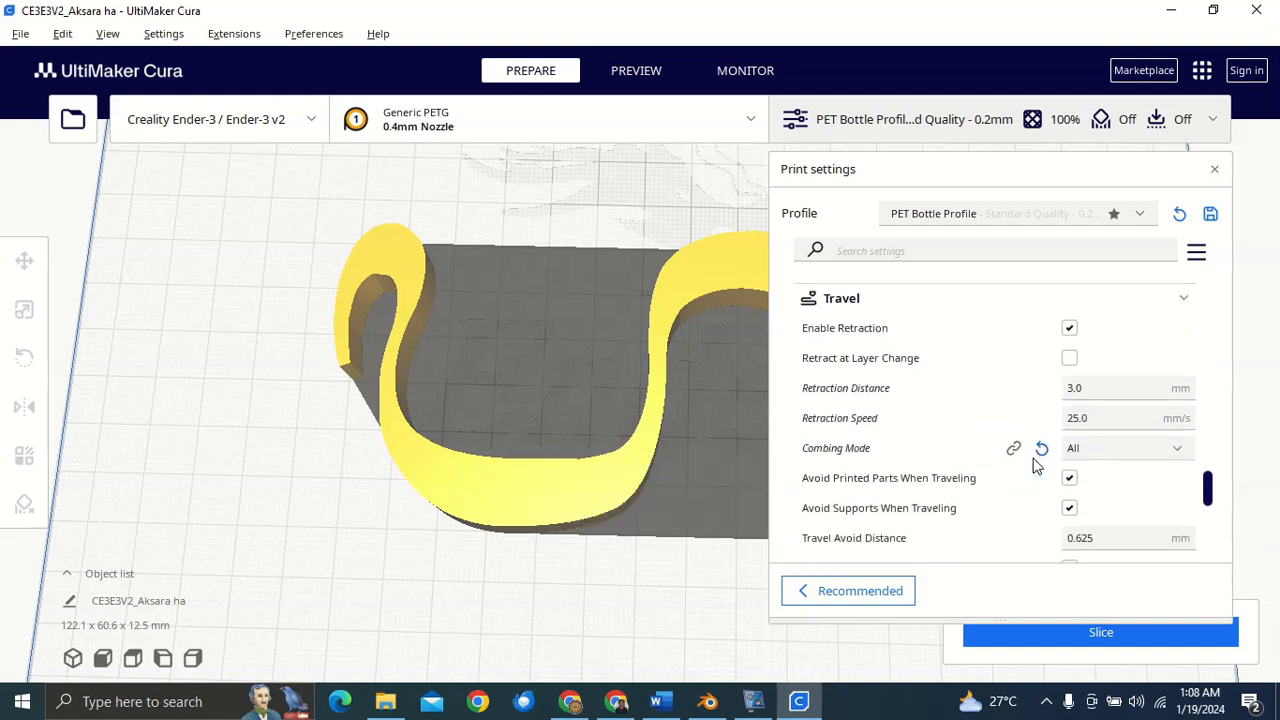
{"action": "scroll", "coordinate": [1010, 462], "scroll_direction": "down", "scroll_amount": 3}
{"action": "scroll", "coordinate": [1010, 462], "scroll_direction": "down", "scroll_amount": 6}
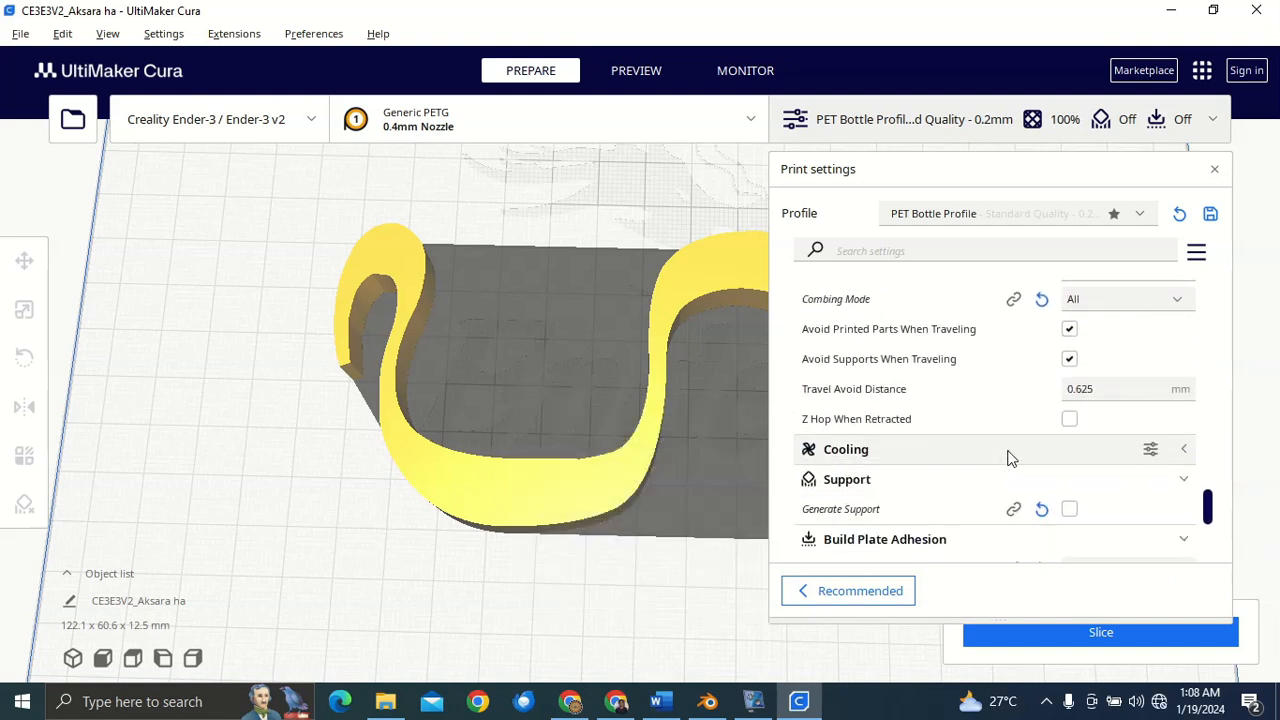
{"action": "scroll", "coordinate": [972, 408], "scroll_direction": "up", "scroll_amount": 2}
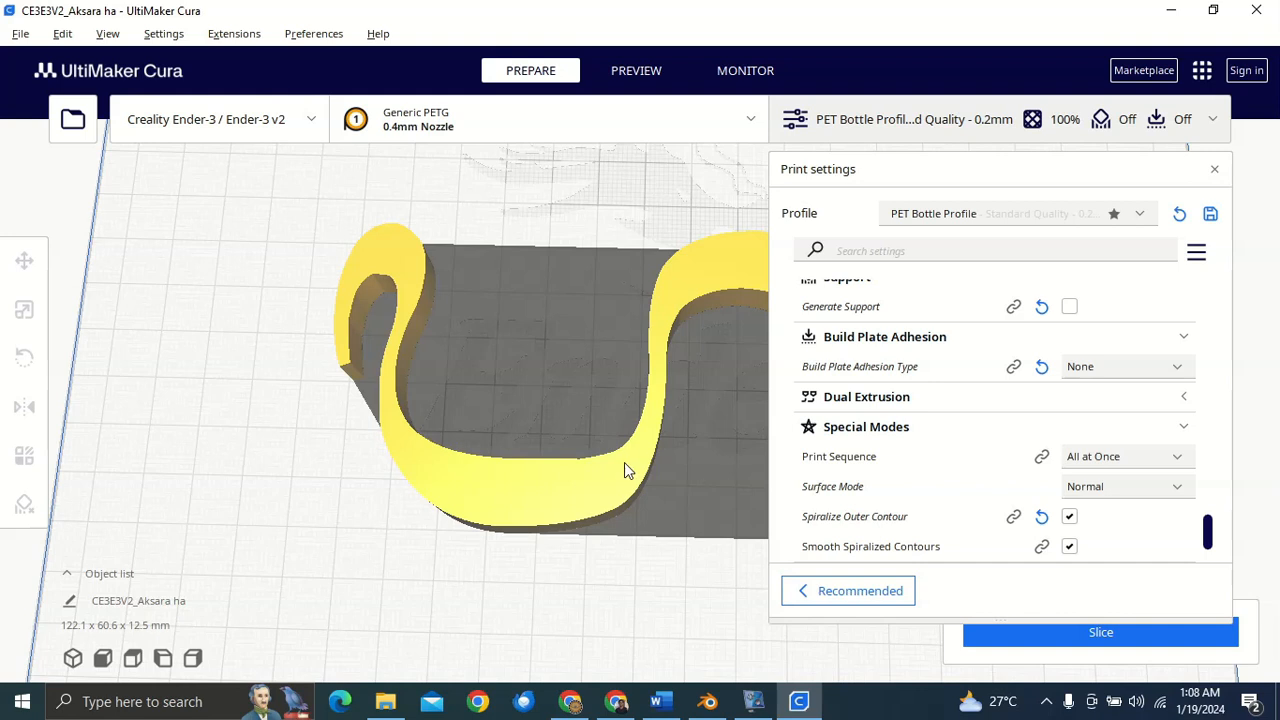
{"action": "scroll", "coordinate": [624, 462], "scroll_direction": "down", "scroll_amount": 2}
{"action": "scroll", "coordinate": [988, 508], "scroll_direction": "down", "scroll_amount": 2}
{"action": "scroll", "coordinate": [988, 506], "scroll_direction": "up", "scroll_amount": 10}
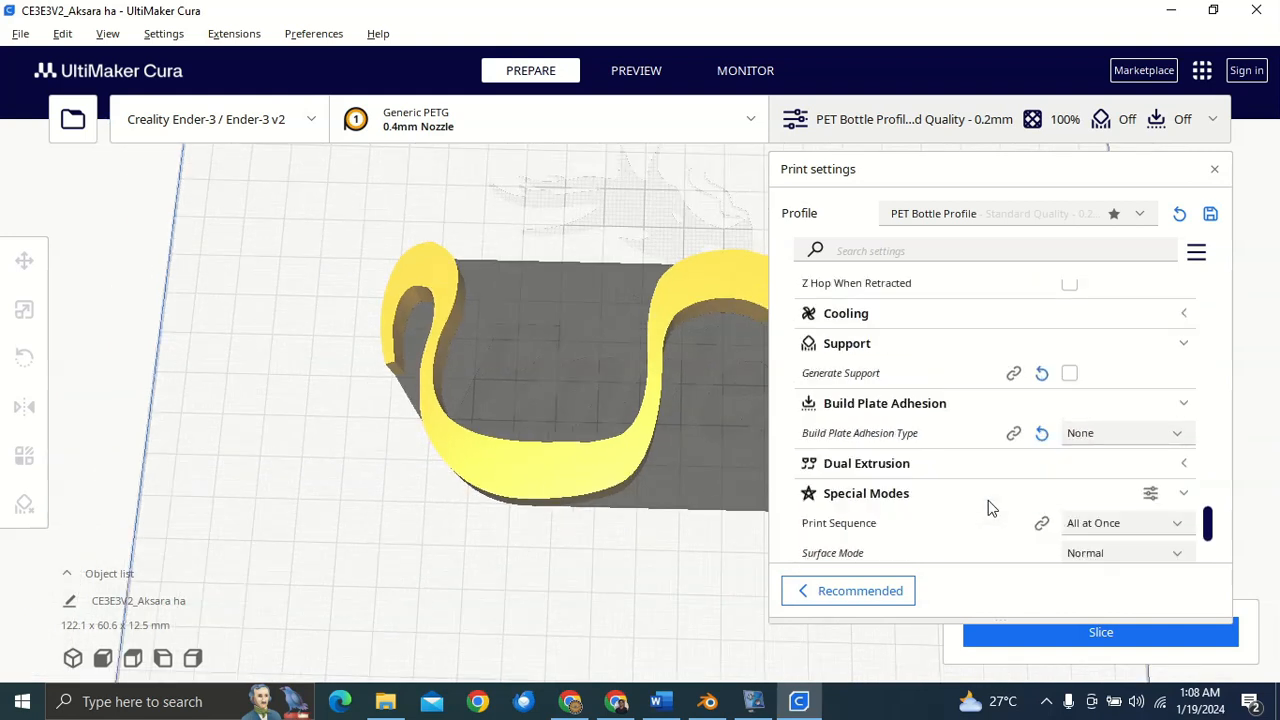
{"action": "scroll", "coordinate": [988, 503], "scroll_direction": "up", "scroll_amount": 8}
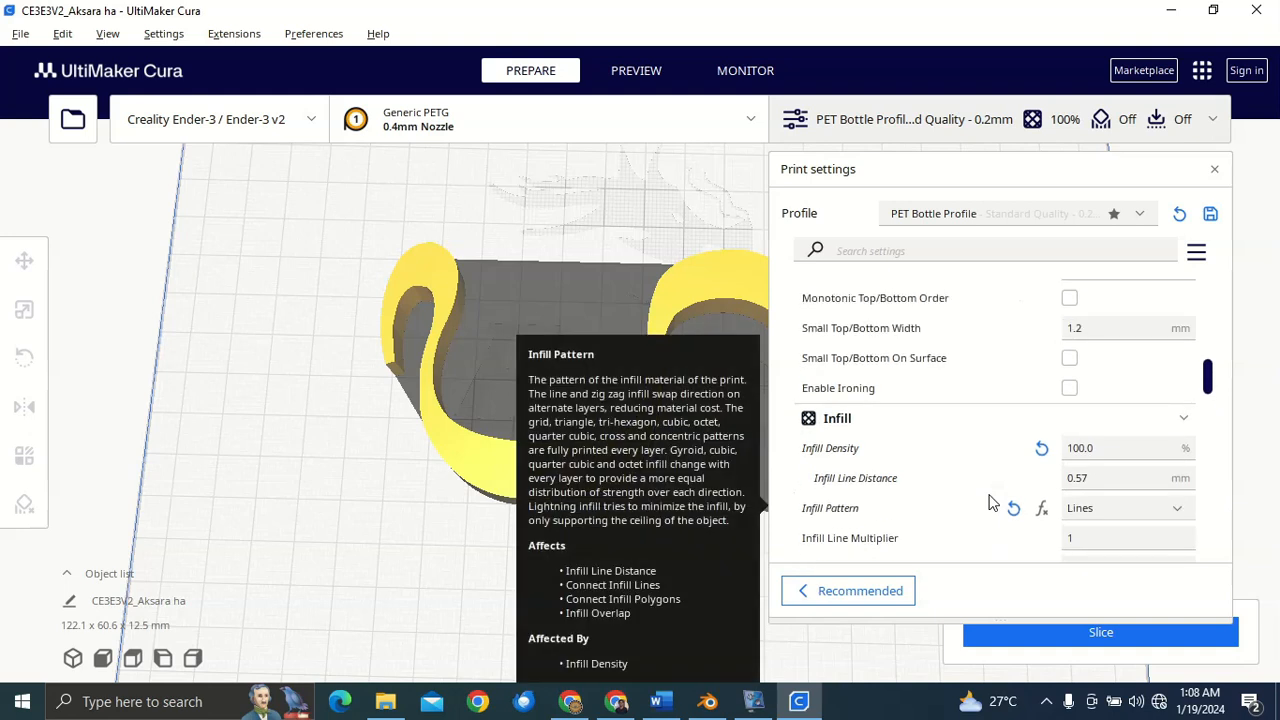
{"action": "scroll", "coordinate": [988, 503], "scroll_direction": "up", "scroll_amount": 4}
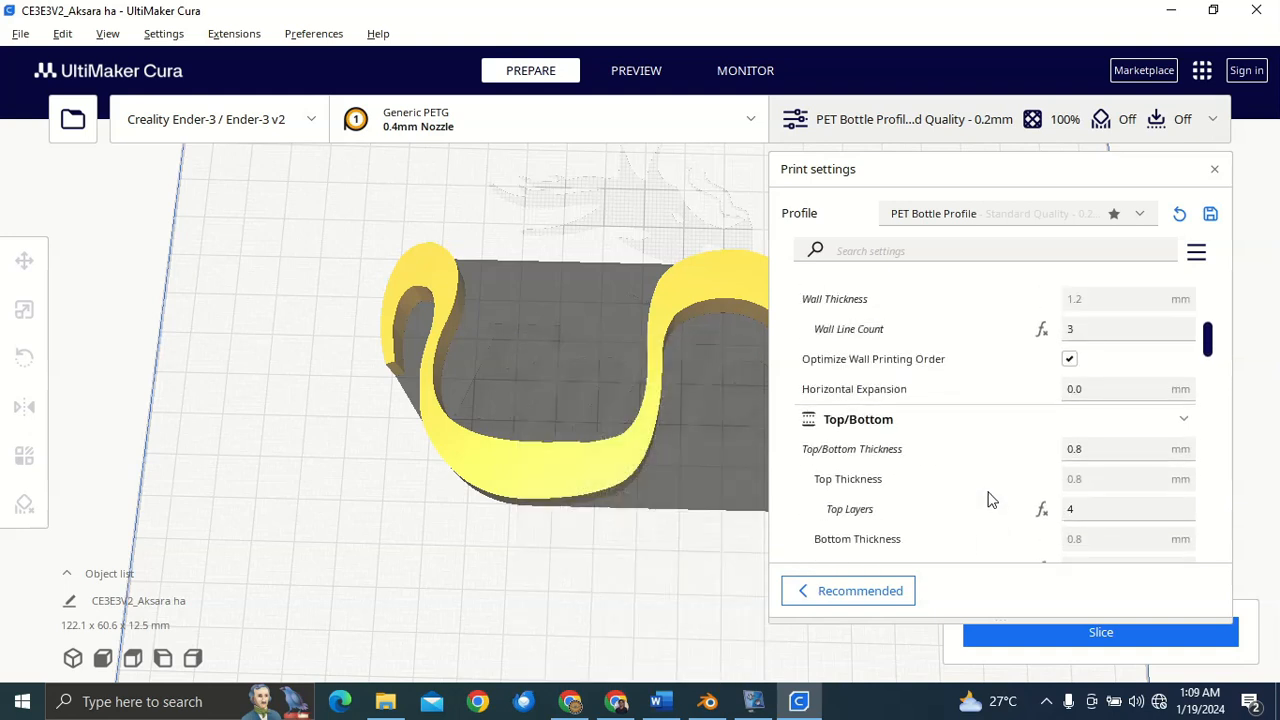
{"action": "scroll", "coordinate": [988, 500], "scroll_direction": "up", "scroll_amount": 5}
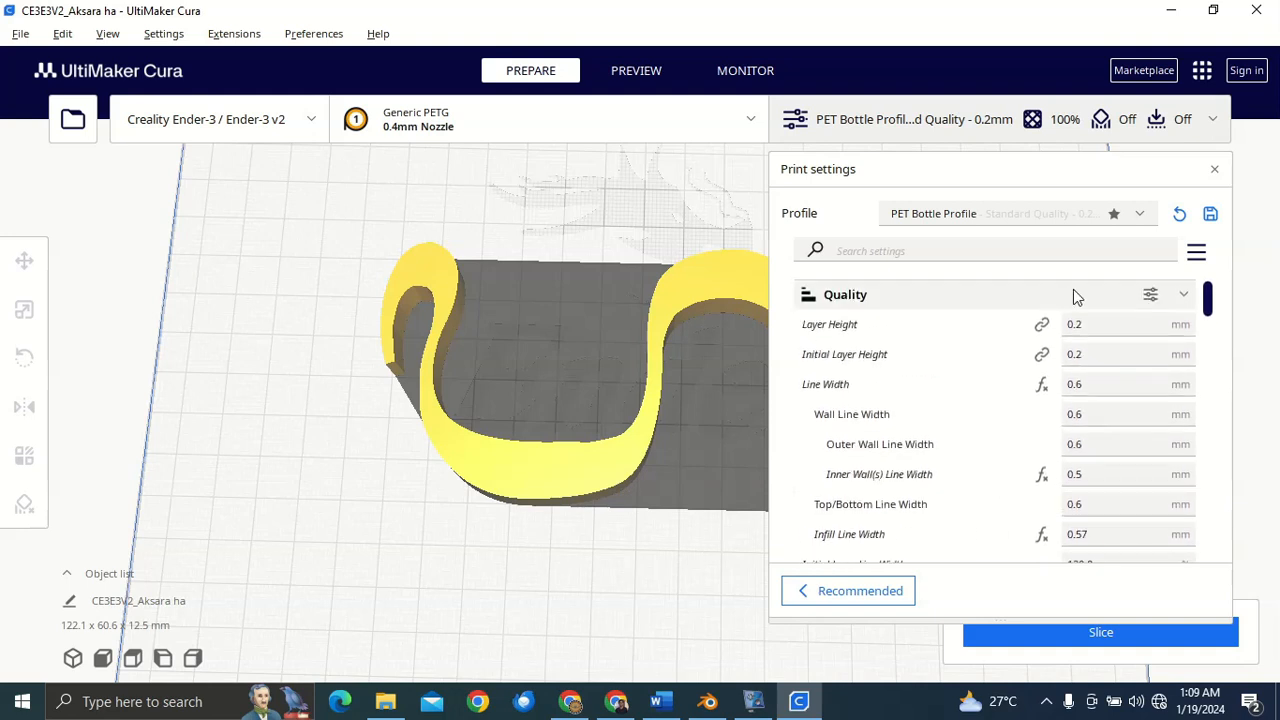
{"action": "left_click", "coordinate": [1215, 172]}
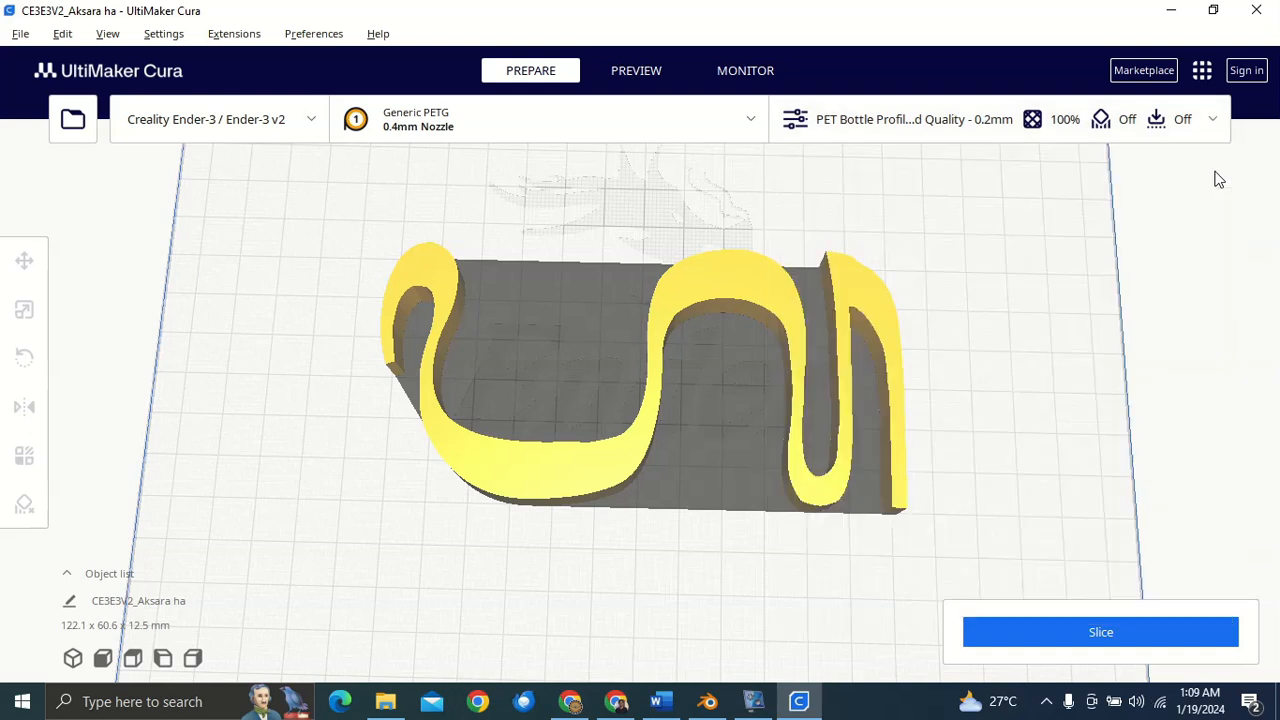
- Slice the letter model with the PET Bottle Profile and view it on the build plate from a lower angle
{"action": "left_click", "coordinate": [1127, 643]}
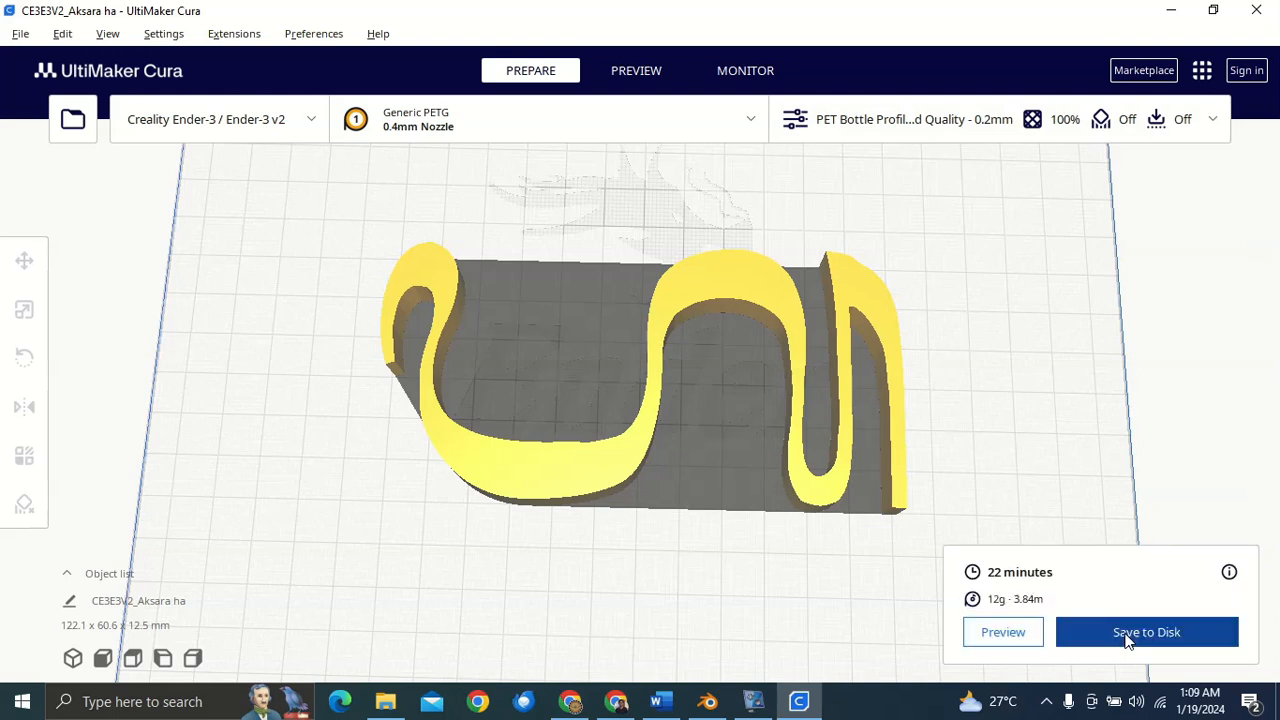
{"action": "right_click_drag", "start_coordinate": [331, 500], "coordinate": [605, 455]}
{"action": "scroll", "coordinate": [638, 430], "scroll_direction": "up", "scroll_amount": 4}
{"action": "scroll", "coordinate": [638, 432], "scroll_direction": "down", "scroll_amount": 3}
{"action": "scroll", "coordinate": [636, 440], "scroll_direction": "up", "scroll_amount": 2}
{"action": "scroll", "coordinate": [650, 462], "scroll_direction": "up", "scroll_amount": 2}
{"action": "scroll", "coordinate": [435, 414], "scroll_direction": "down", "scroll_amount": 3}
{"action": "right_click_drag", "start_coordinate": [420, 416], "coordinate": [576, 425]}
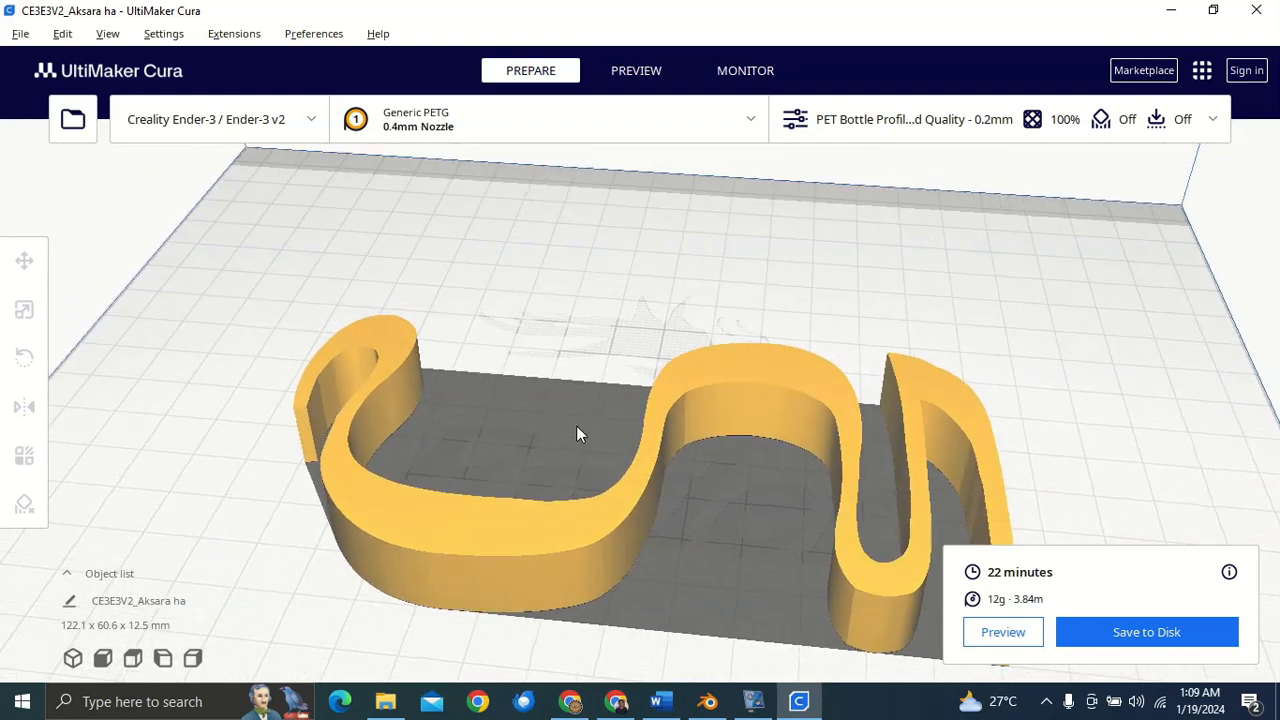
- Show the layer preview of the sliced letter and examine its walls and bottom layers from above
{"action": "left_click", "coordinate": [993, 632]}
{"action": "scroll", "coordinate": [740, 525], "scroll_direction": "up", "scroll_amount": 3}
{"action": "scroll", "coordinate": [730, 508], "scroll_direction": "down", "scroll_amount": 3}
{"action": "right_click_drag", "start_coordinate": [640, 480], "coordinate": [565, 483]}
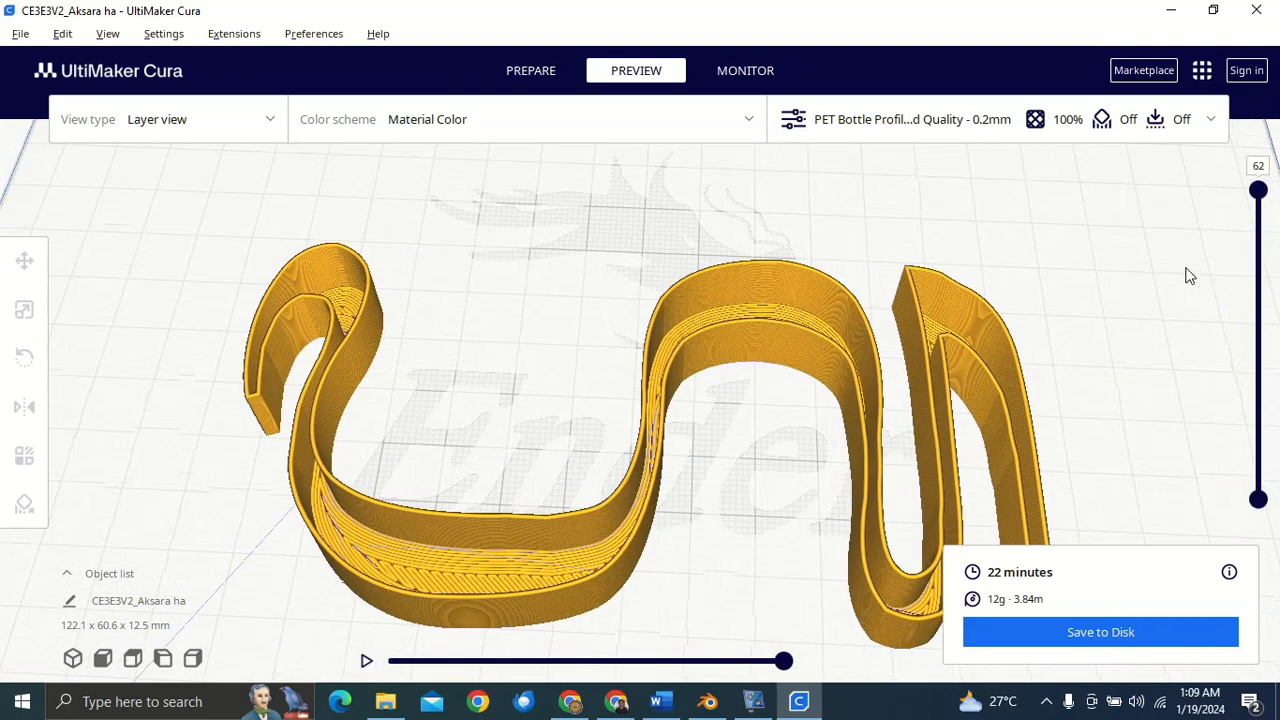
{"action": "scroll", "coordinate": [688, 424], "scroll_direction": "up", "scroll_amount": 2}
{"action": "scroll", "coordinate": [688, 424], "scroll_direction": "up", "scroll_amount": 1}
{"action": "right_click_drag", "start_coordinate": [686, 423], "coordinate": [600, 377]}
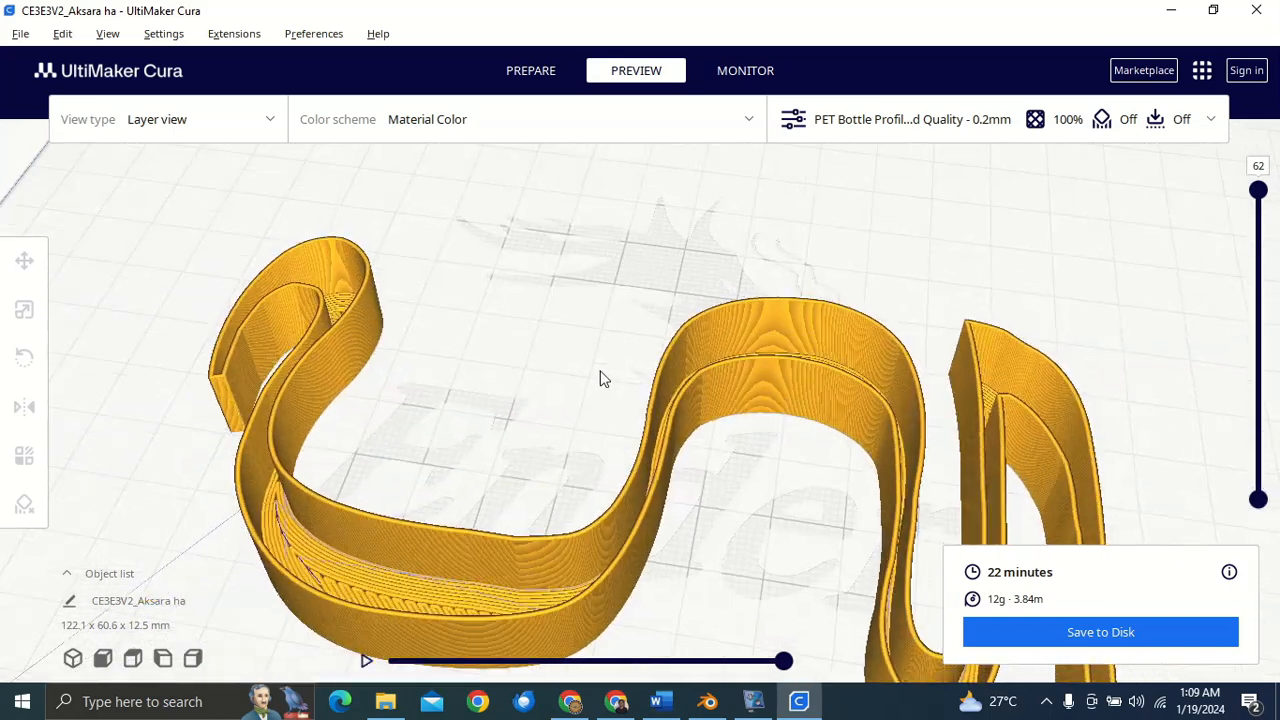
- Keep the preview at the topmost layer and examine the letter's walls close up from a low angle
{"action": "left_click_drag", "start_coordinate": [1258, 192], "coordinate": [1278, 150]}
{"action": "scroll", "coordinate": [889, 530], "scroll_direction": "up", "scroll_amount": 1}
{"action": "scroll", "coordinate": [893, 543], "scroll_direction": "down", "scroll_amount": 1}
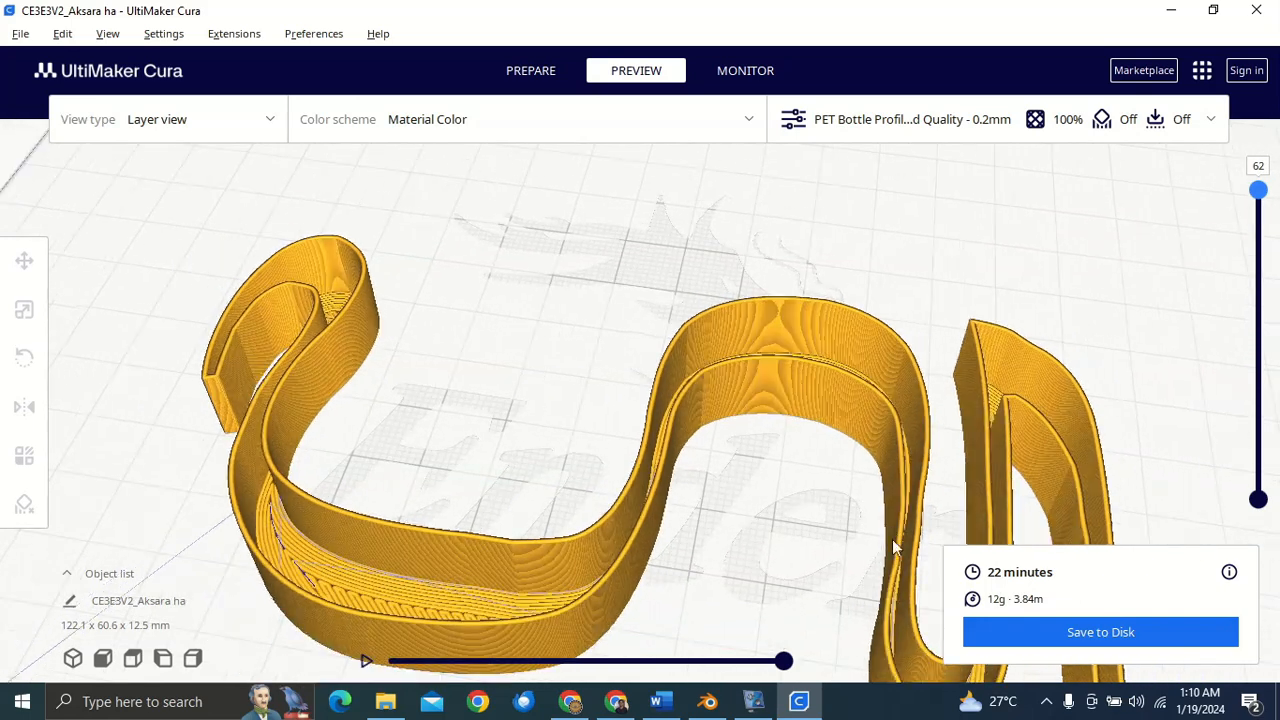
{"action": "scroll", "coordinate": [846, 609], "scroll_direction": "up", "scroll_amount": 1}
{"action": "scroll", "coordinate": [846, 609], "scroll_direction": "down", "scroll_amount": 1}
{"action": "left_click_drag", "start_coordinate": [1261, 198], "coordinate": [1260, 42]}
{"action": "right_click_drag", "start_coordinate": [482, 392], "coordinate": [580, 335]}
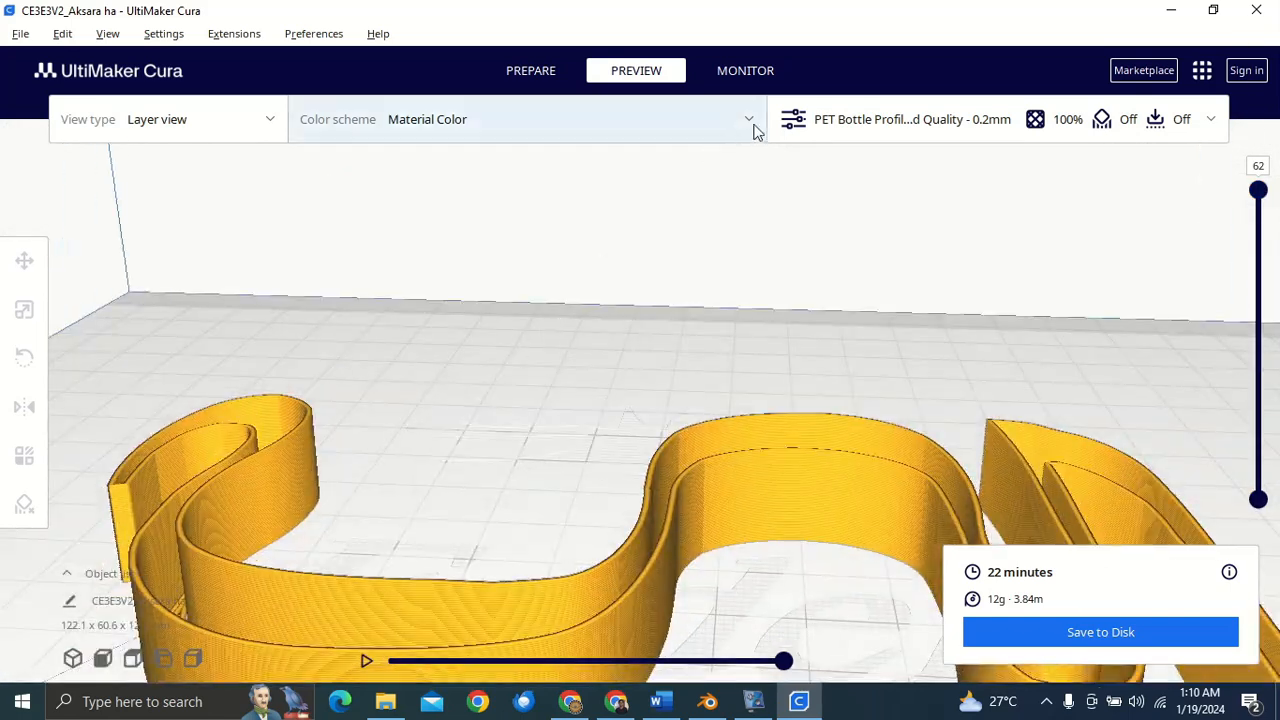
- Turn off Spiralize Outer Contour in the special modes and close the print settings
{"action": "left_click", "coordinate": [909, 133]}
{"action": "scroll", "coordinate": [945, 302], "scroll_direction": "down", "scroll_amount": 10}
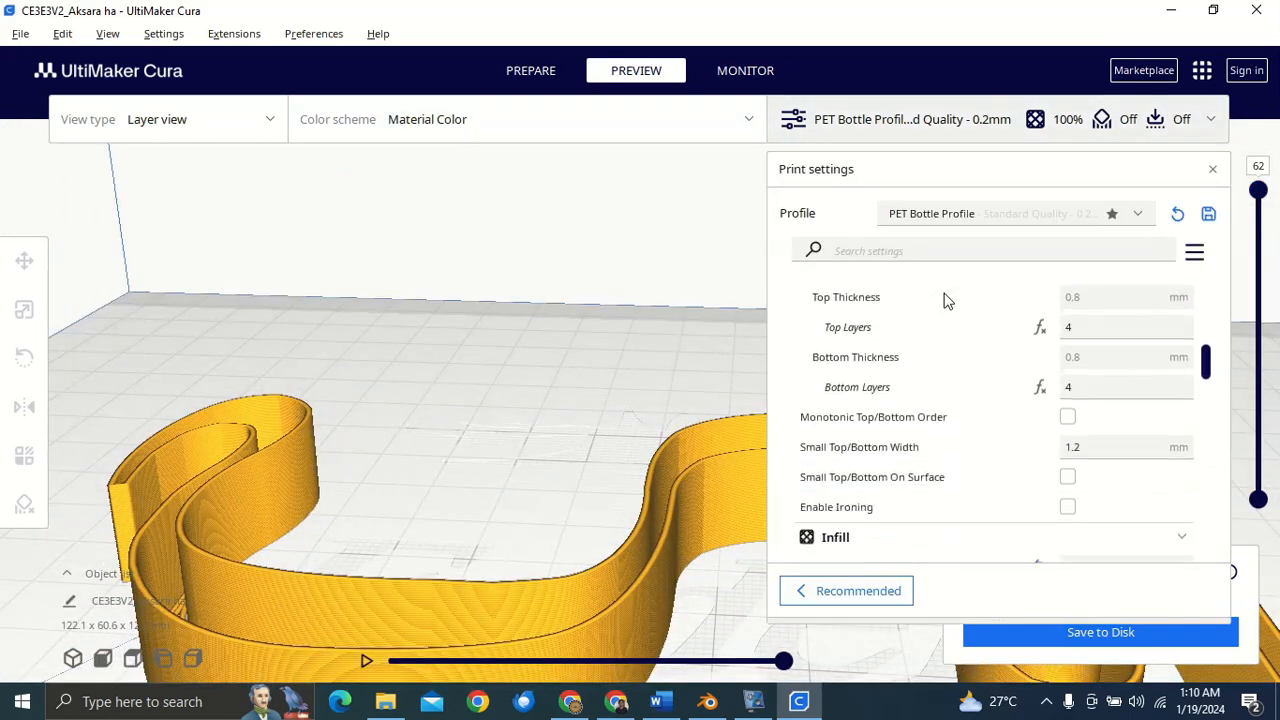
{"action": "scroll", "coordinate": [947, 300], "scroll_direction": "down", "scroll_amount": 15}
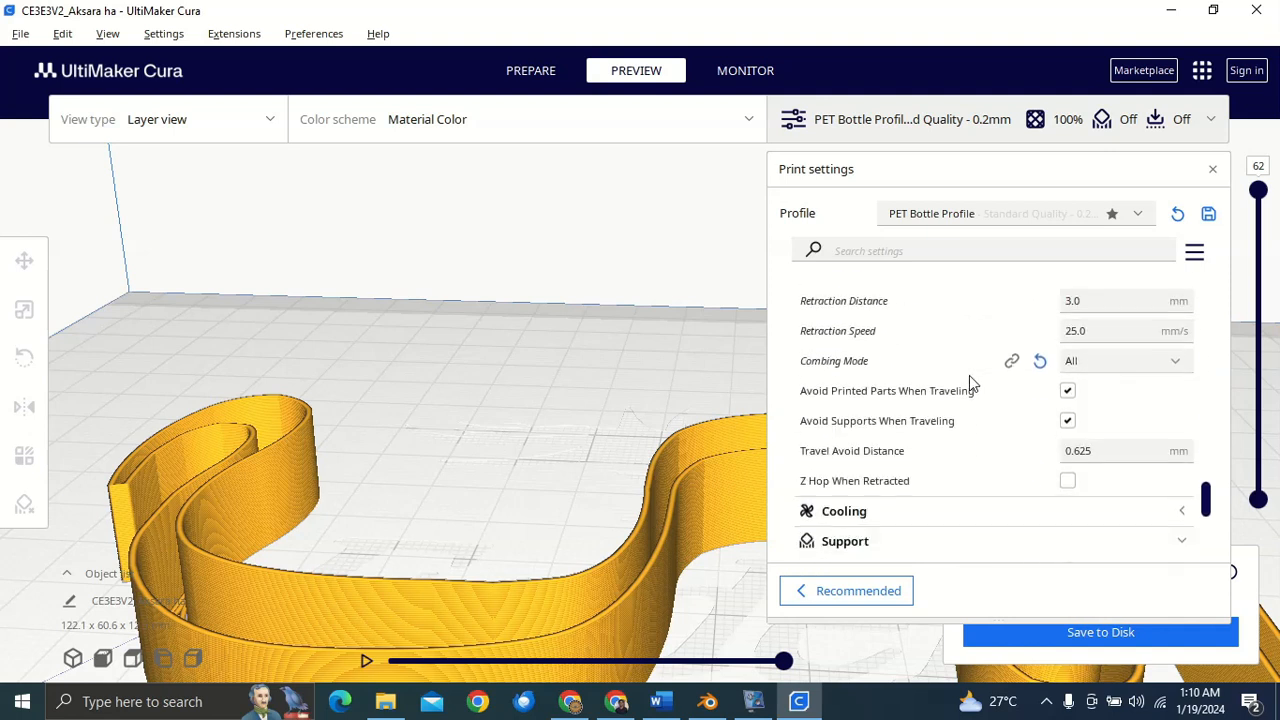
{"action": "scroll", "coordinate": [969, 375], "scroll_direction": "down", "scroll_amount": 2}
{"action": "scroll", "coordinate": [972, 373], "scroll_direction": "down", "scroll_amount": 6}
{"action": "mouse_move", "coordinate": [972, 375]}
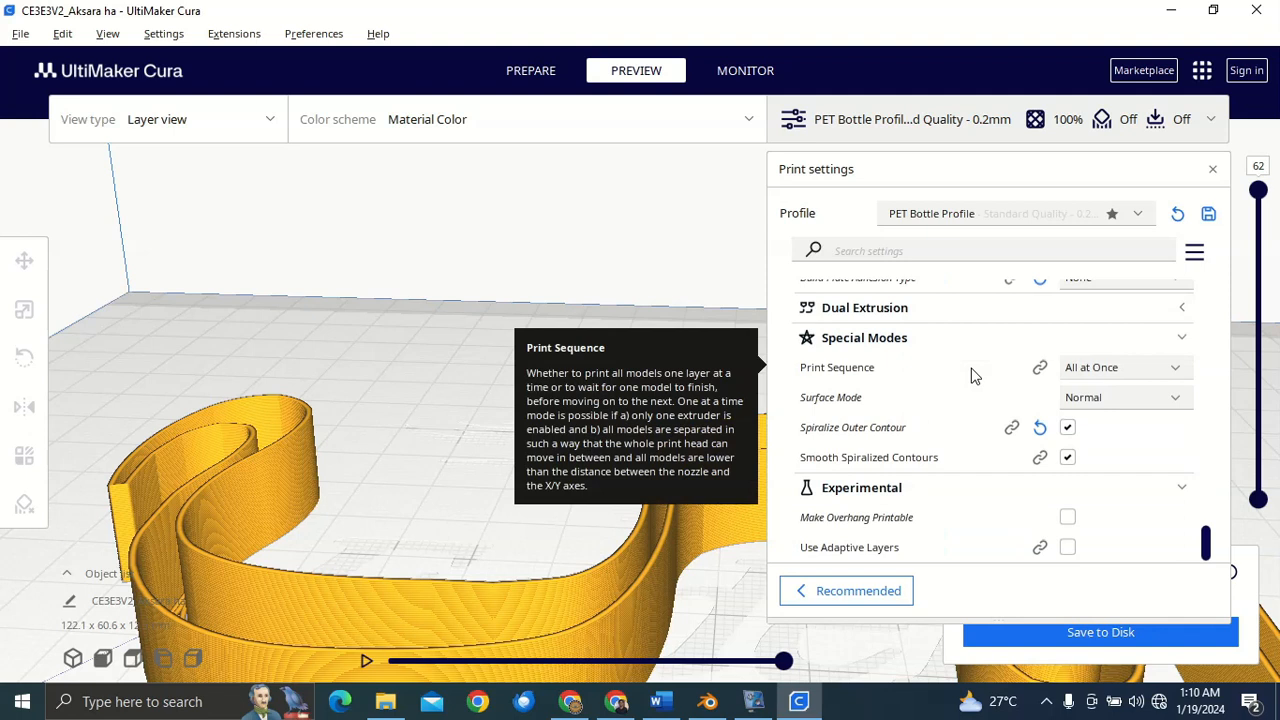
{"action": "mouse_move", "coordinate": [1067, 430]}
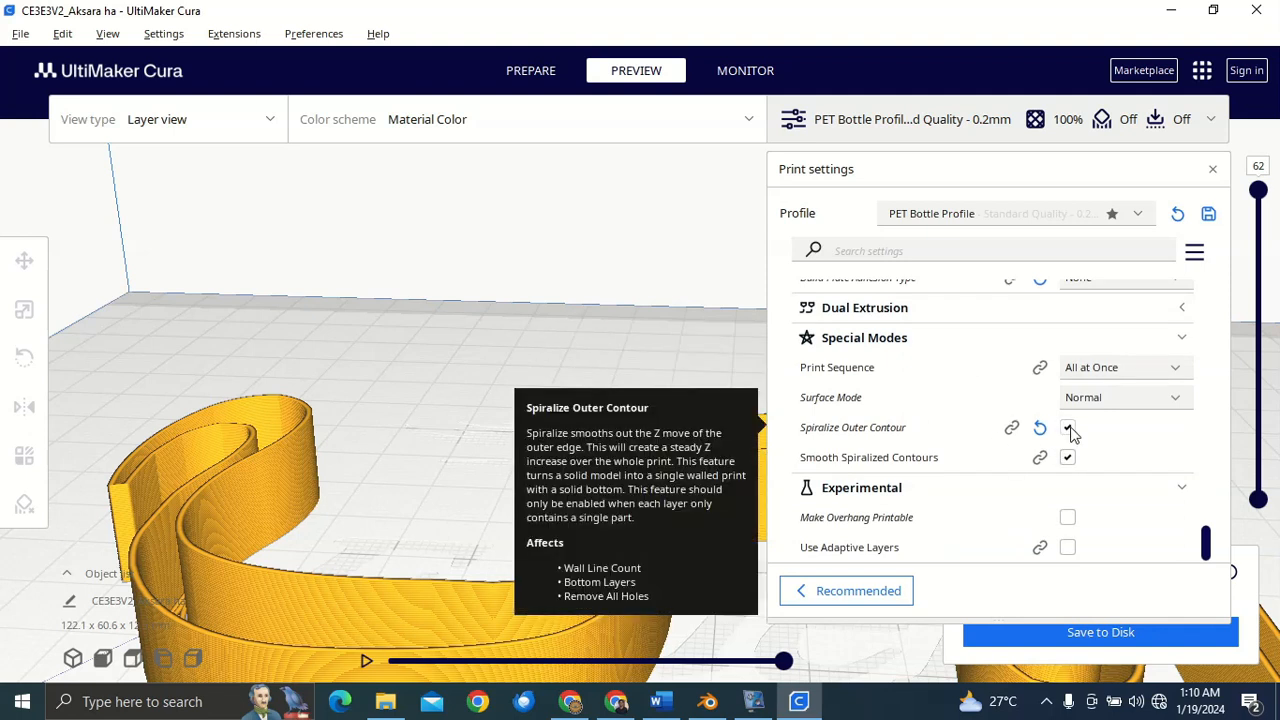
{"action": "left_click", "coordinate": [1068, 428]}
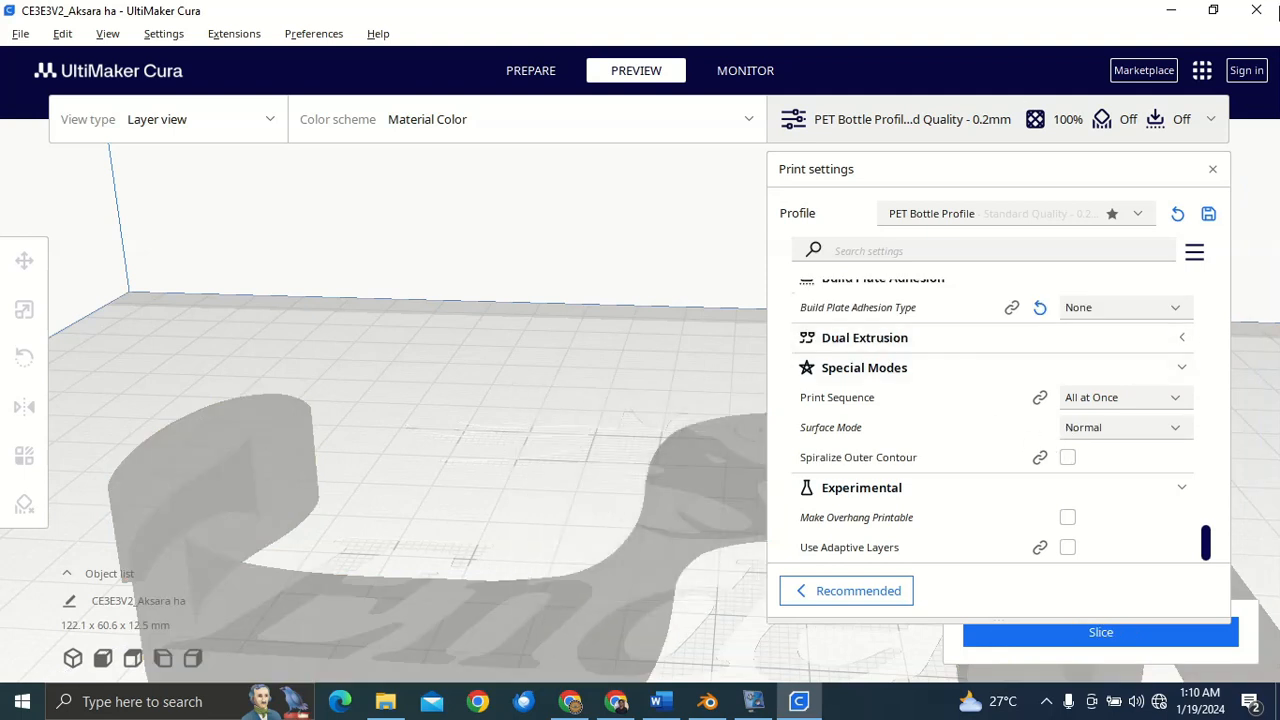
{"action": "left_click", "coordinate": [1212, 171]}
- Reslice the letter without the spiralized contour and view the layer preview from the side and from above
{"action": "left_click", "coordinate": [1125, 636]}
{"action": "scroll", "coordinate": [881, 367], "scroll_direction": "down", "scroll_amount": 3}
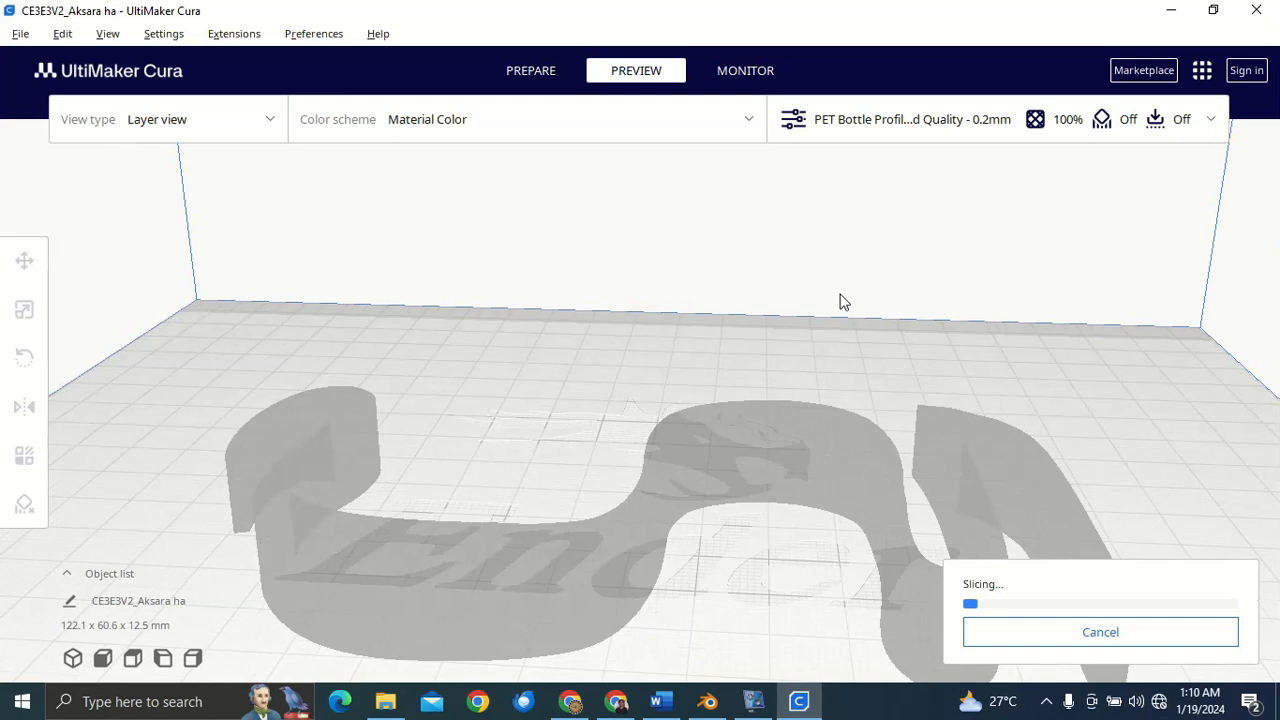
{"action": "right_click_drag", "start_coordinate": [839, 294], "coordinate": [836, 366]}
{"action": "scroll", "coordinate": [838, 368], "scroll_direction": "down", "scroll_amount": 2}
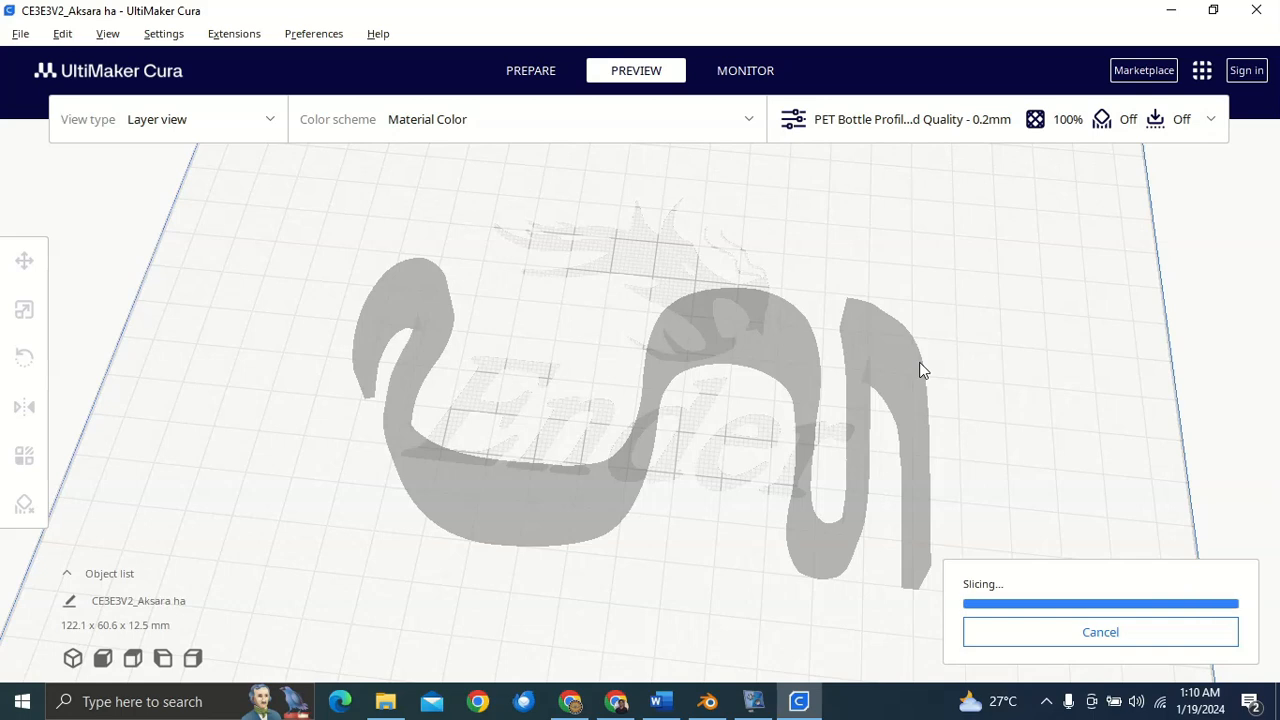
{"action": "scroll", "coordinate": [920, 427], "scroll_direction": "up", "scroll_amount": 3}
{"action": "scroll", "coordinate": [755, 411], "scroll_direction": "down", "scroll_amount": 1}
{"action": "right_click_drag", "start_coordinate": [754, 412], "coordinate": [778, 299]}
{"action": "scroll", "coordinate": [760, 350], "scroll_direction": "down", "scroll_amount": 5}
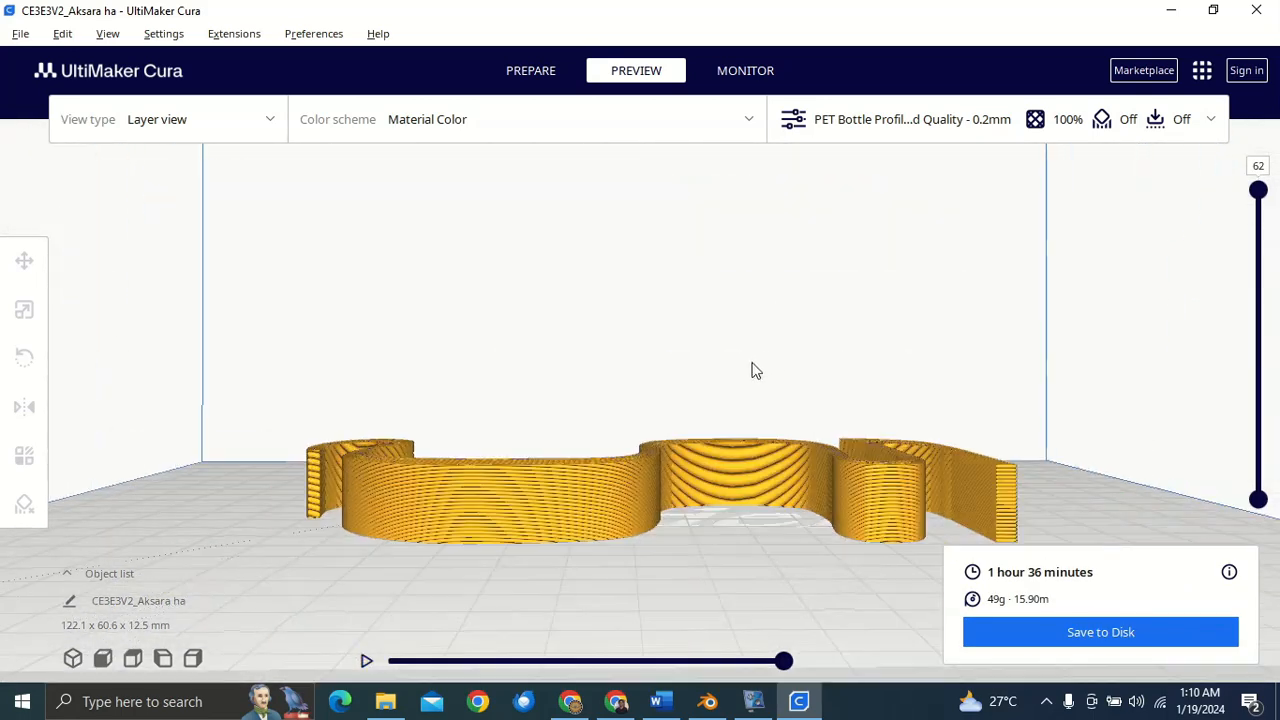
{"action": "right_click_drag", "start_coordinate": [714, 394], "coordinate": [706, 508]}
{"action": "scroll", "coordinate": [706, 505], "scroll_direction": "up", "scroll_amount": 2}
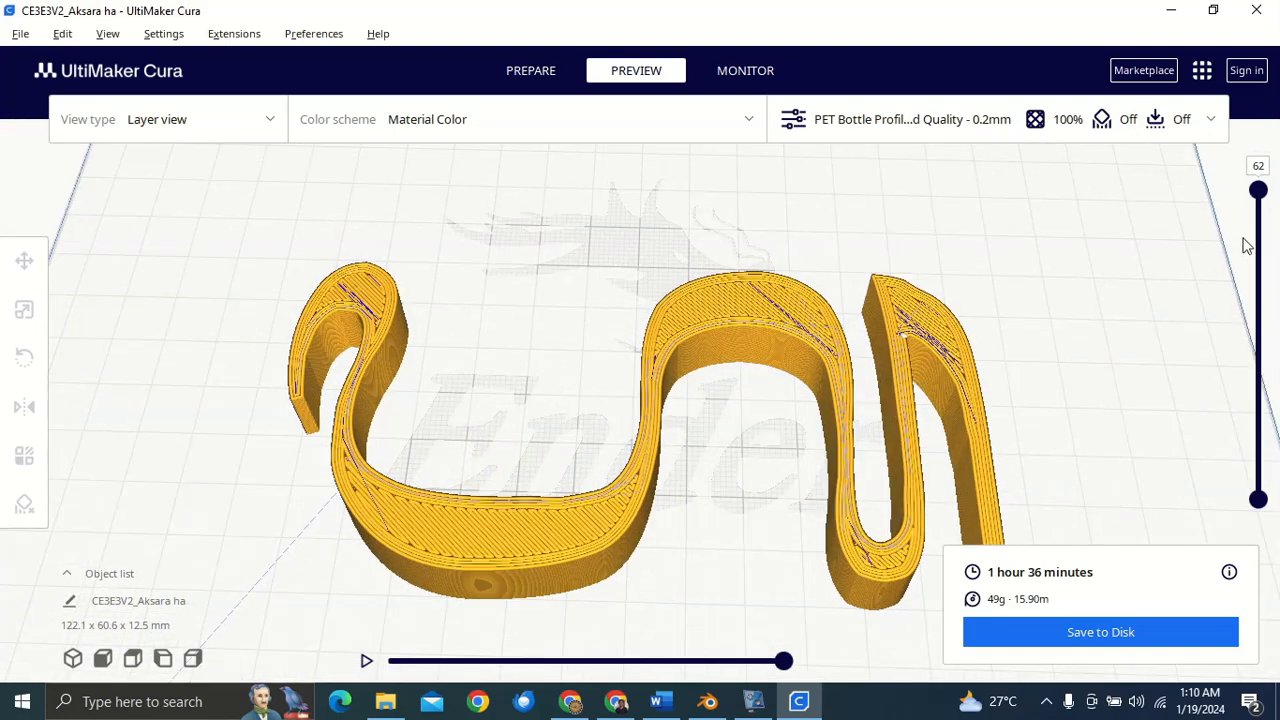
- Examine the top layer of the resliced letter close up and from a distance in the layer preview
{"action": "left_click_drag", "start_coordinate": [1262, 196], "coordinate": [1215, 150]}
{"action": "scroll", "coordinate": [830, 331], "scroll_direction": "up", "scroll_amount": 3}
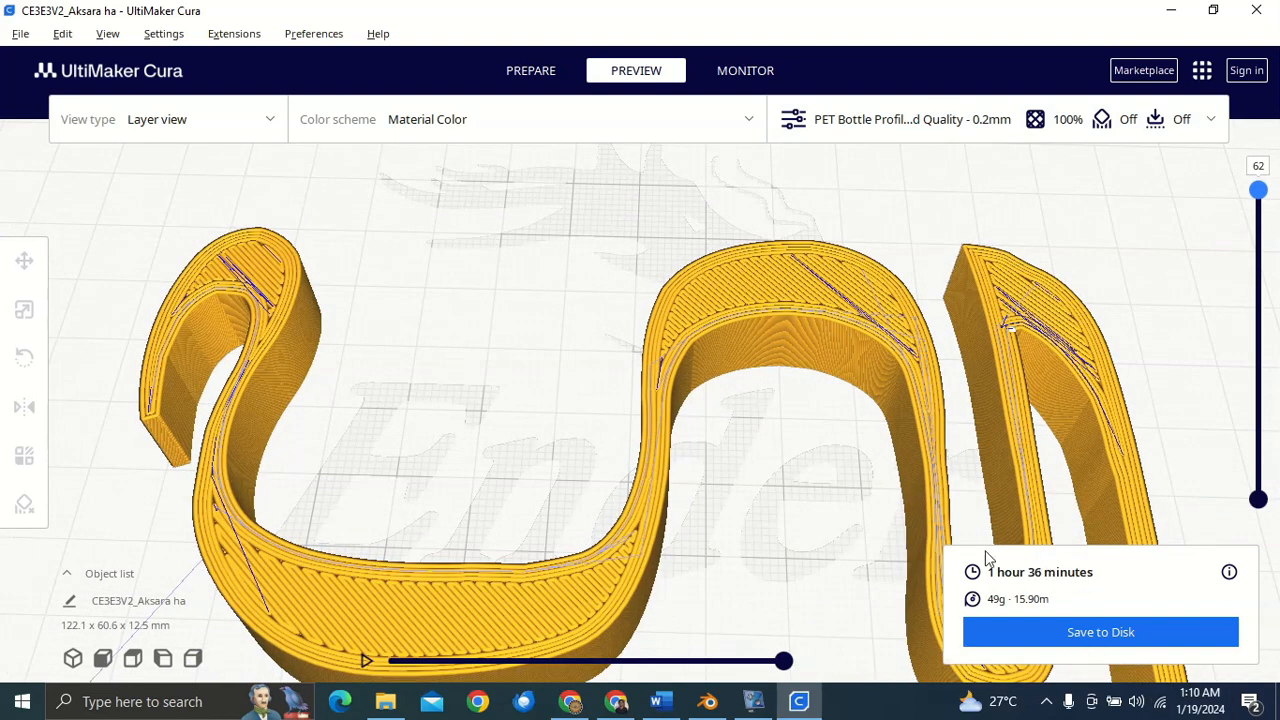
{"action": "scroll", "coordinate": [860, 424], "scroll_direction": "up", "scroll_amount": 4}
{"action": "scroll", "coordinate": [860, 424], "scroll_direction": "down", "scroll_amount": 5}
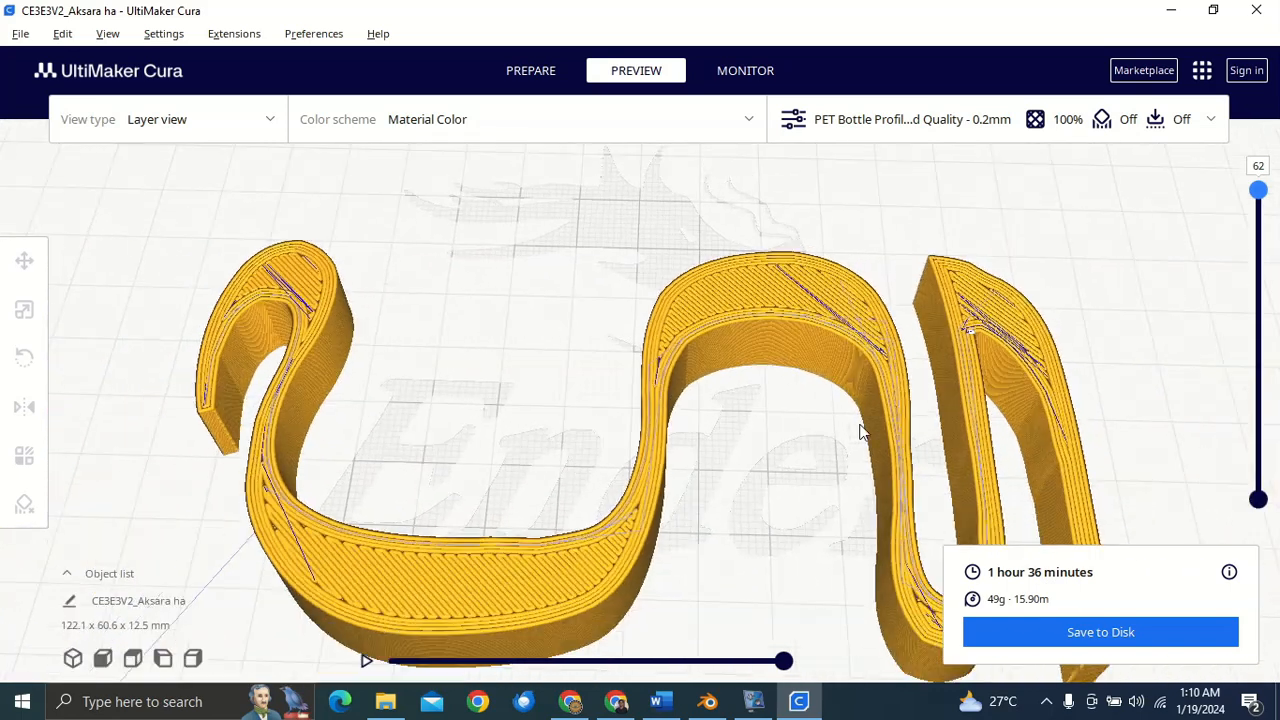
{"action": "scroll", "coordinate": [860, 430], "scroll_direction": "down", "scroll_amount": 8}
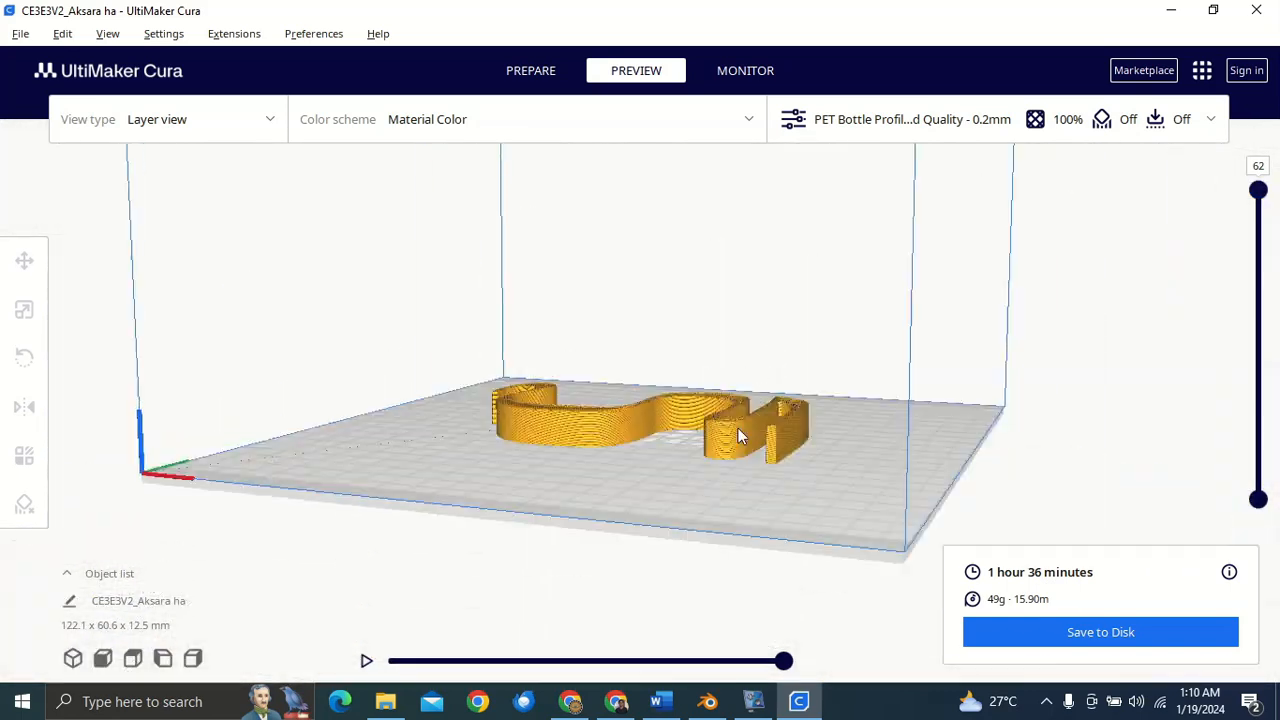
{"action": "right_click_drag", "start_coordinate": [738, 428], "coordinate": [783, 468]}
{"action": "scroll", "coordinate": [783, 468], "scroll_direction": "up", "scroll_amount": 4}
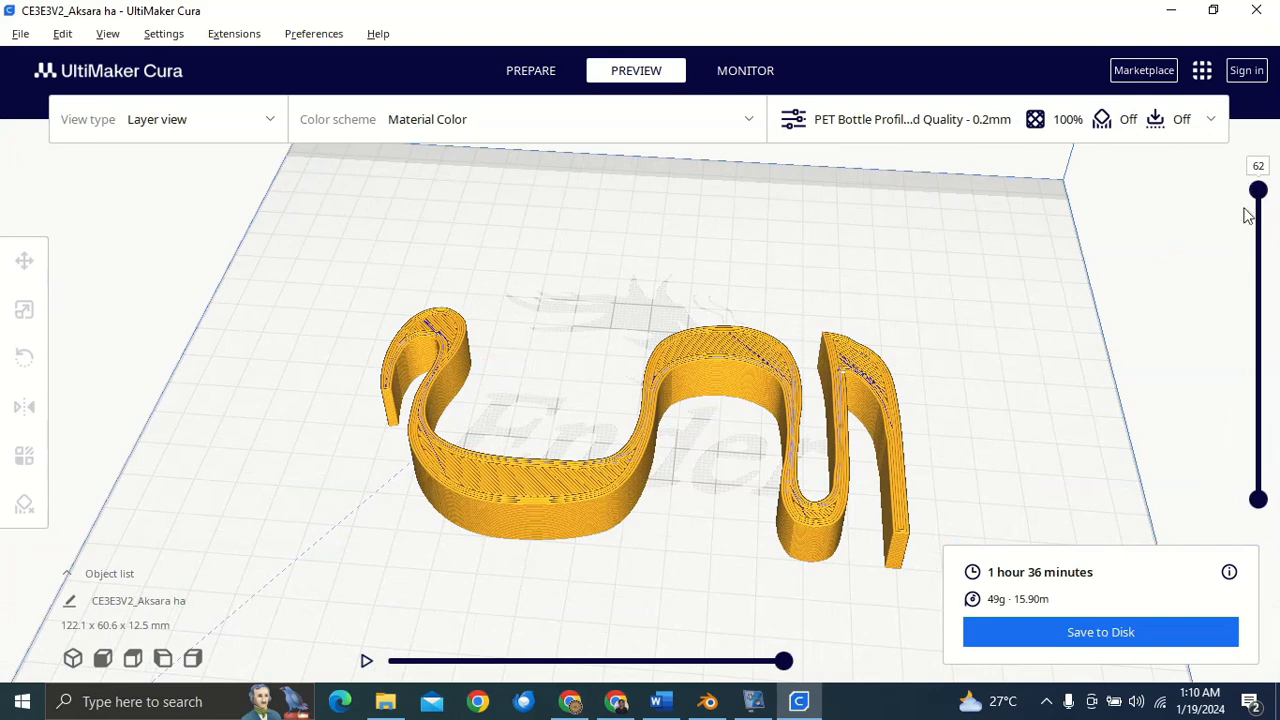
{"action": "mouse_move", "coordinate": [1260, 192]}
{"action": "left_mouse_down"}
{"action": "mouse_move", "coordinate": [1243, 537]}
{"action": "mouse_move", "coordinate": [1255, 168]}
{"action": "left_mouse_up"}
{"action": "scroll", "coordinate": [782, 365], "scroll_direction": "up", "scroll_amount": 5}
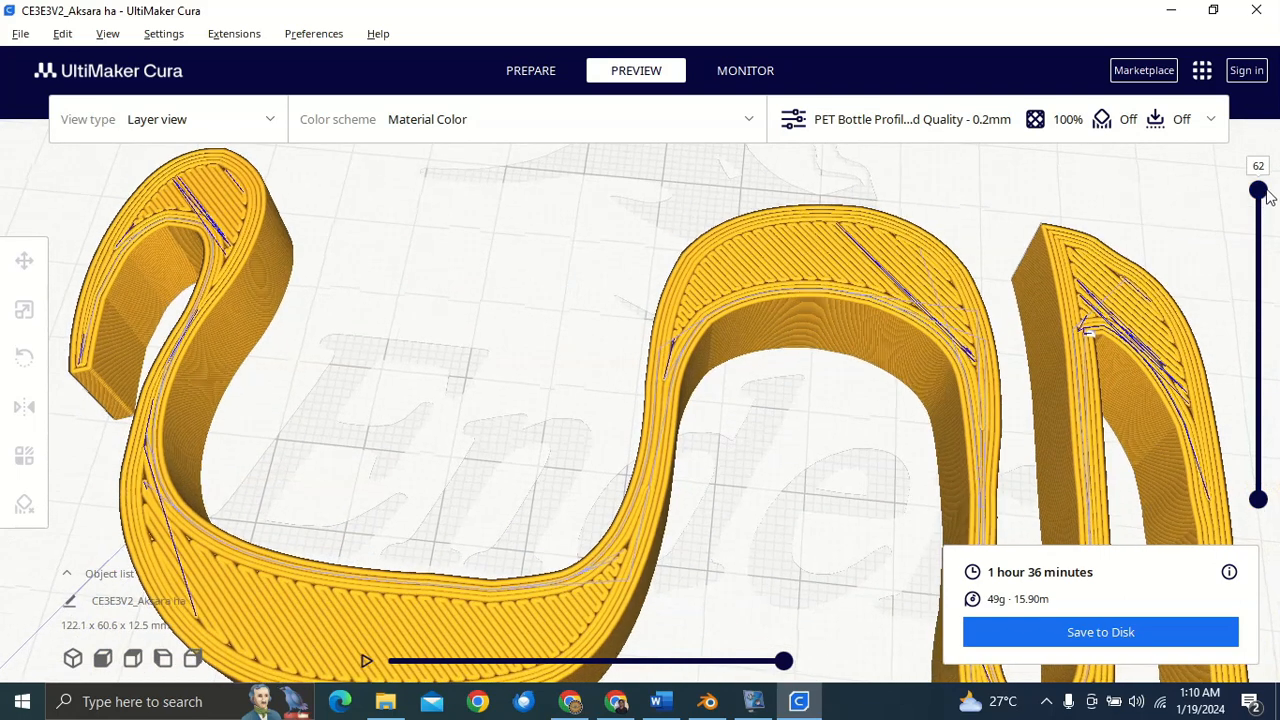
{"action": "mouse_move", "coordinate": [1259, 192]}
{"action": "left_mouse_down"}
{"action": "mouse_move", "coordinate": [1237, 531]}
{"action": "mouse_move", "coordinate": [1258, 178]}
{"action": "left_mouse_up"}
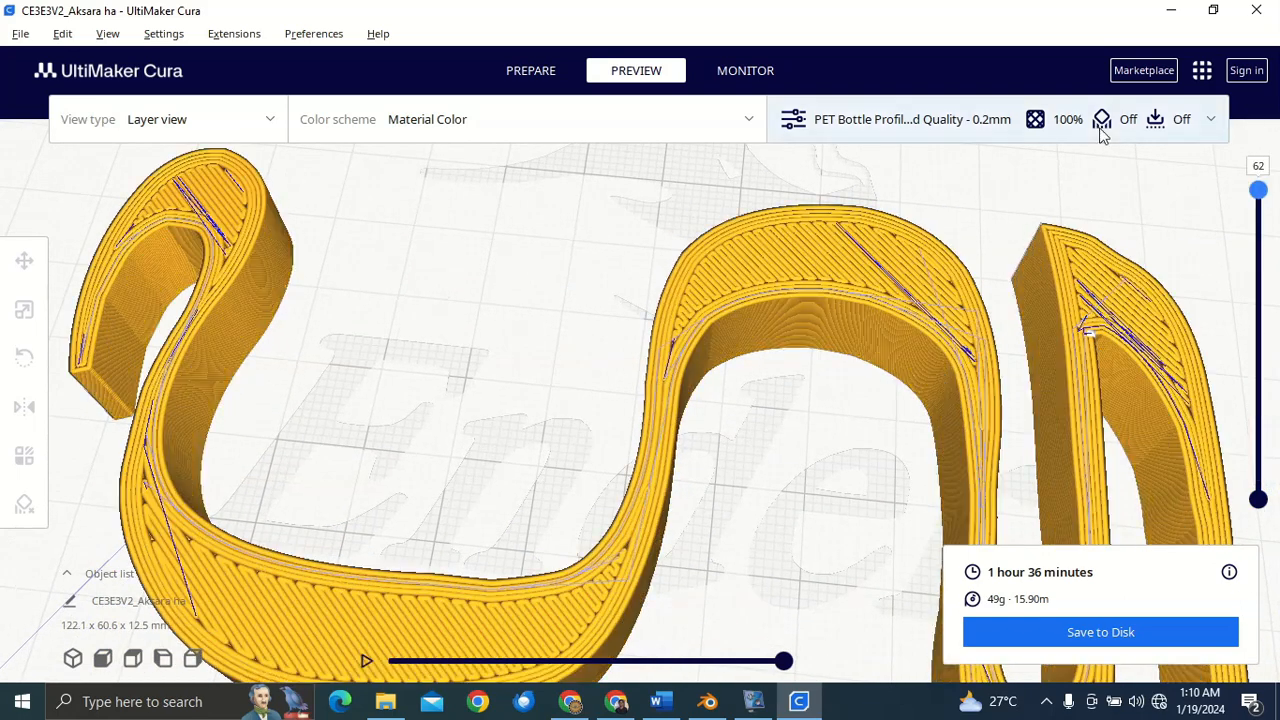
- Set the infill pattern to Cubic in the print settings and reslice the letter model
{"action": "left_click", "coordinate": [977, 128]}
{"action": "scroll", "coordinate": [928, 408], "scroll_direction": "up", "scroll_amount": 2}
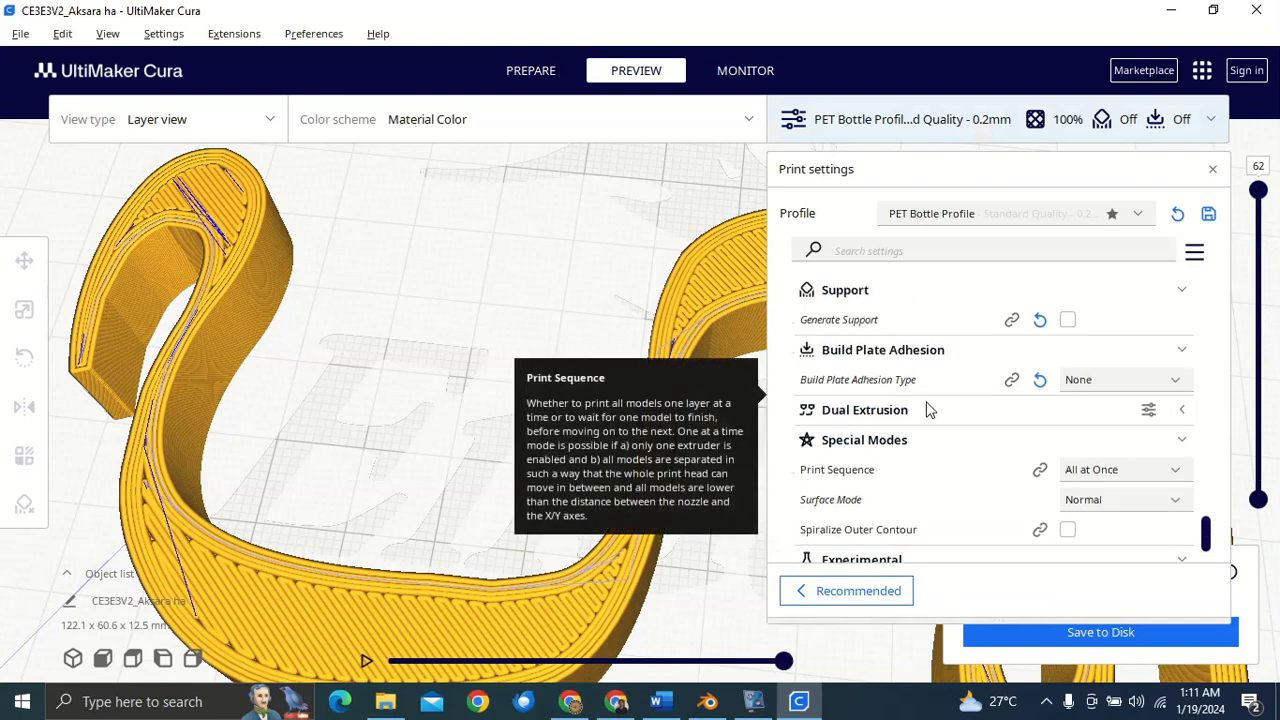
{"action": "scroll", "coordinate": [930, 400], "scroll_direction": "up", "scroll_amount": 15}
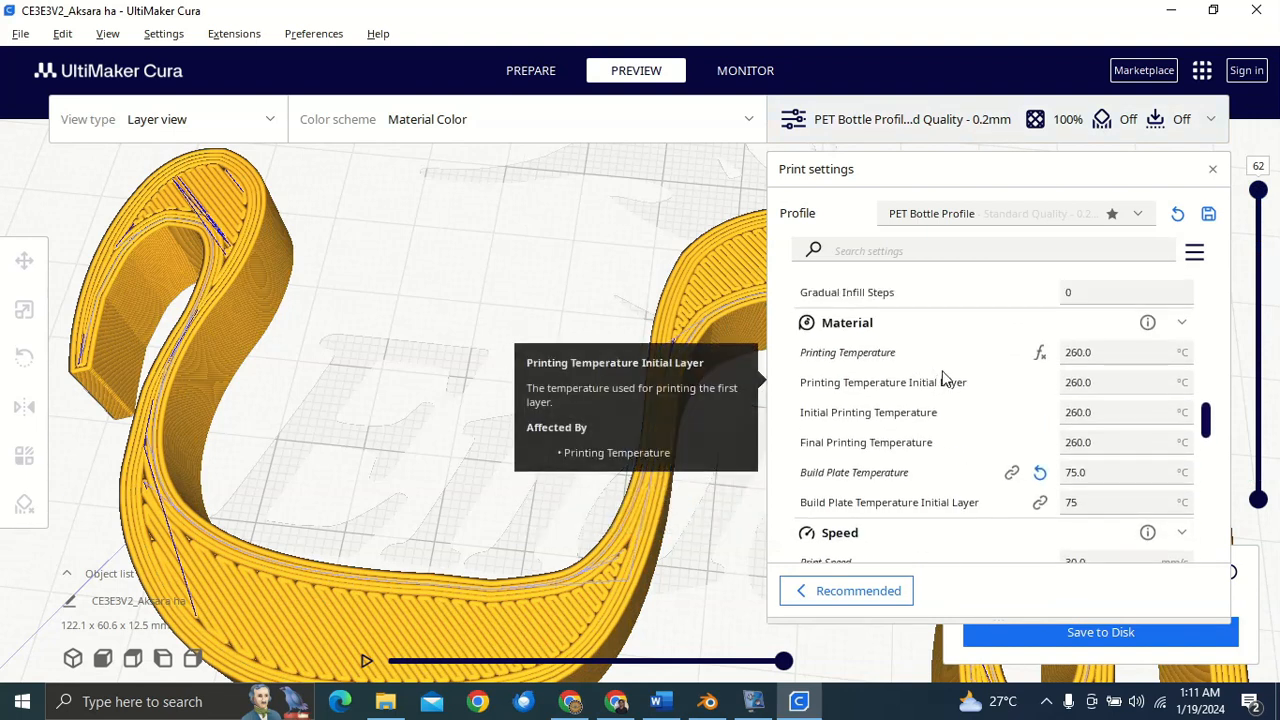
{"action": "scroll", "coordinate": [959, 346], "scroll_direction": "up", "scroll_amount": 3}
{"action": "scroll", "coordinate": [959, 346], "scroll_direction": "down", "scroll_amount": 5}
{"action": "scroll", "coordinate": [957, 346], "scroll_direction": "up", "scroll_amount": 12}
{"action": "scroll", "coordinate": [1156, 388], "scroll_direction": "up", "scroll_amount": 6}
{"action": "scroll", "coordinate": [1156, 388], "scroll_direction": "down", "scroll_amount": 2}
{"action": "scroll", "coordinate": [1156, 388], "scroll_direction": "down", "scroll_amount": 9}
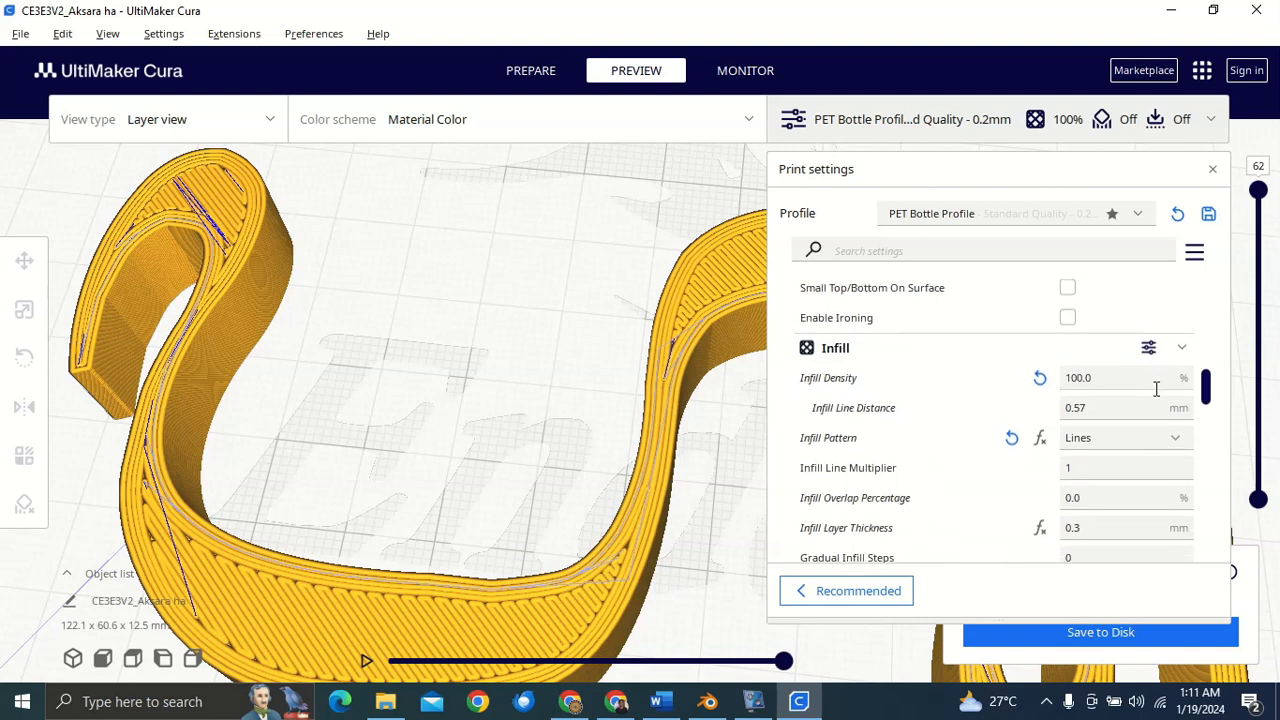
{"action": "left_click", "coordinate": [1157, 440]}
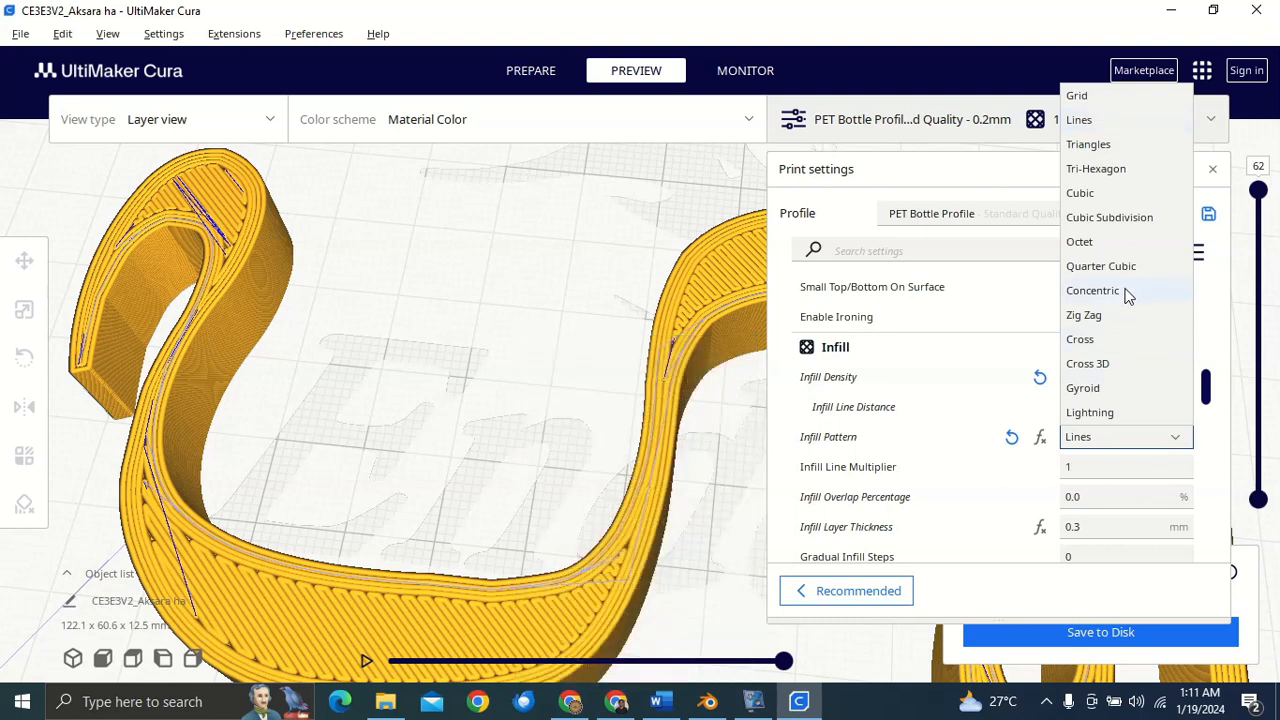
{"action": "left_click", "coordinate": [1082, 193]}
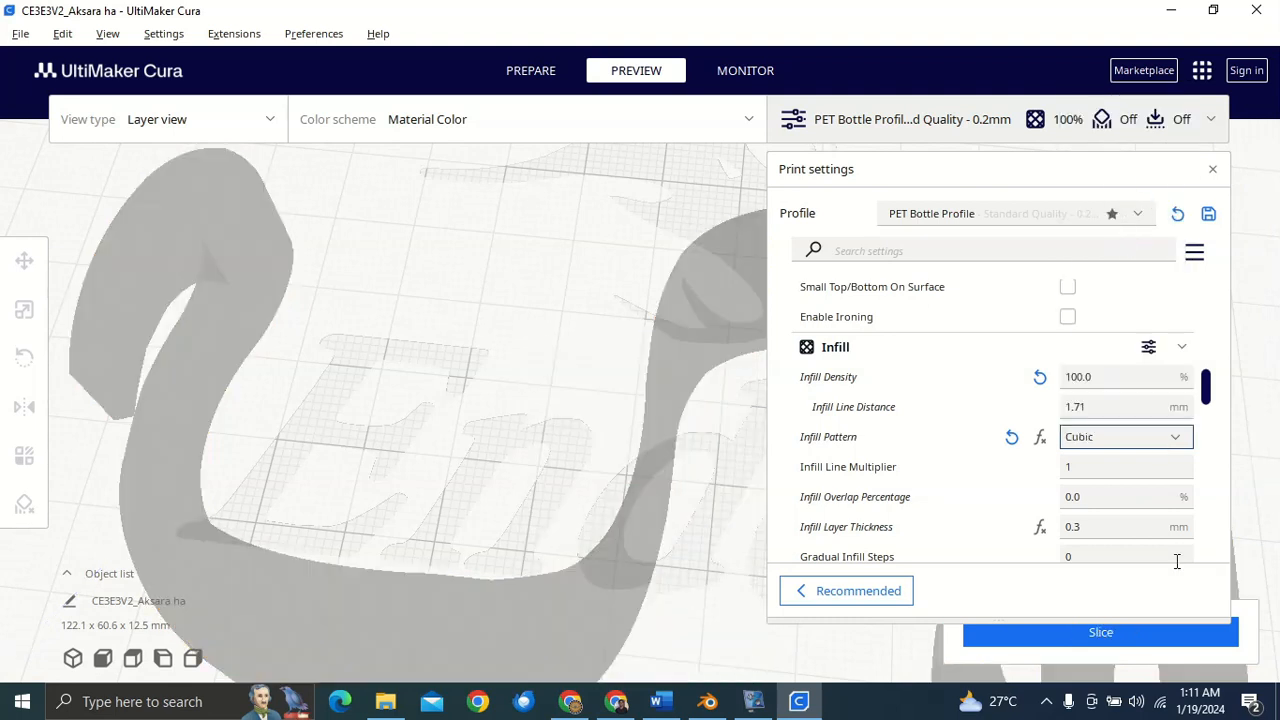
{"action": "left_click", "coordinate": [1148, 641]}
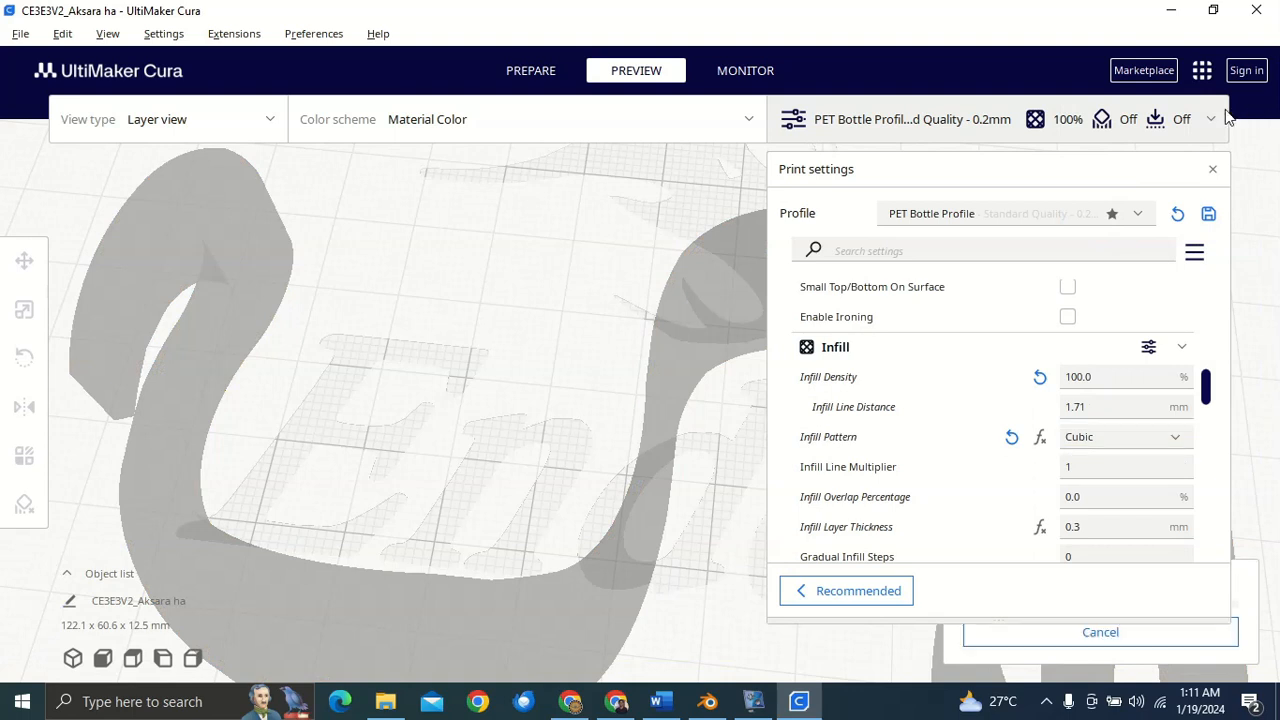
- Close the print settings and scrub down through the layers to inspect the Cubic infill inside the letter
{"action": "left_click", "coordinate": [1213, 174]}
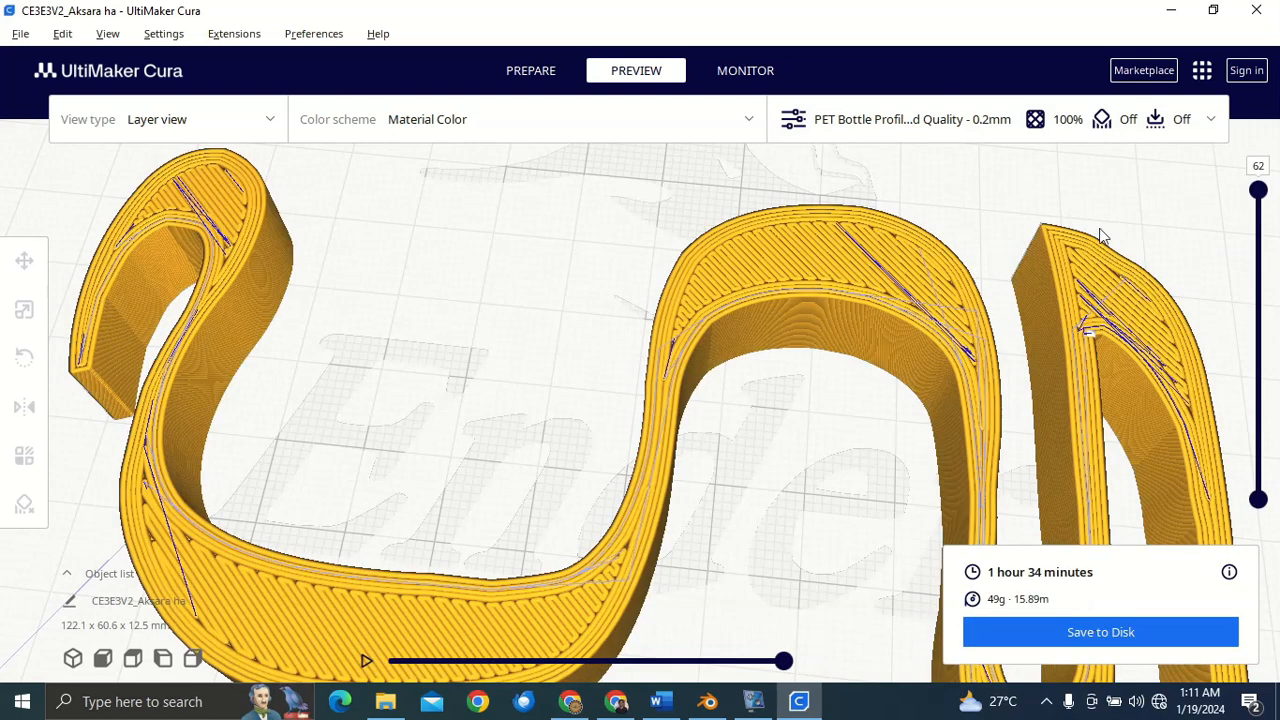
{"action": "left_click_drag", "start_coordinate": [1258, 191], "coordinate": [1258, 288]}
{"action": "left_click_drag", "start_coordinate": [1255, 340], "coordinate": [1245, 173]}
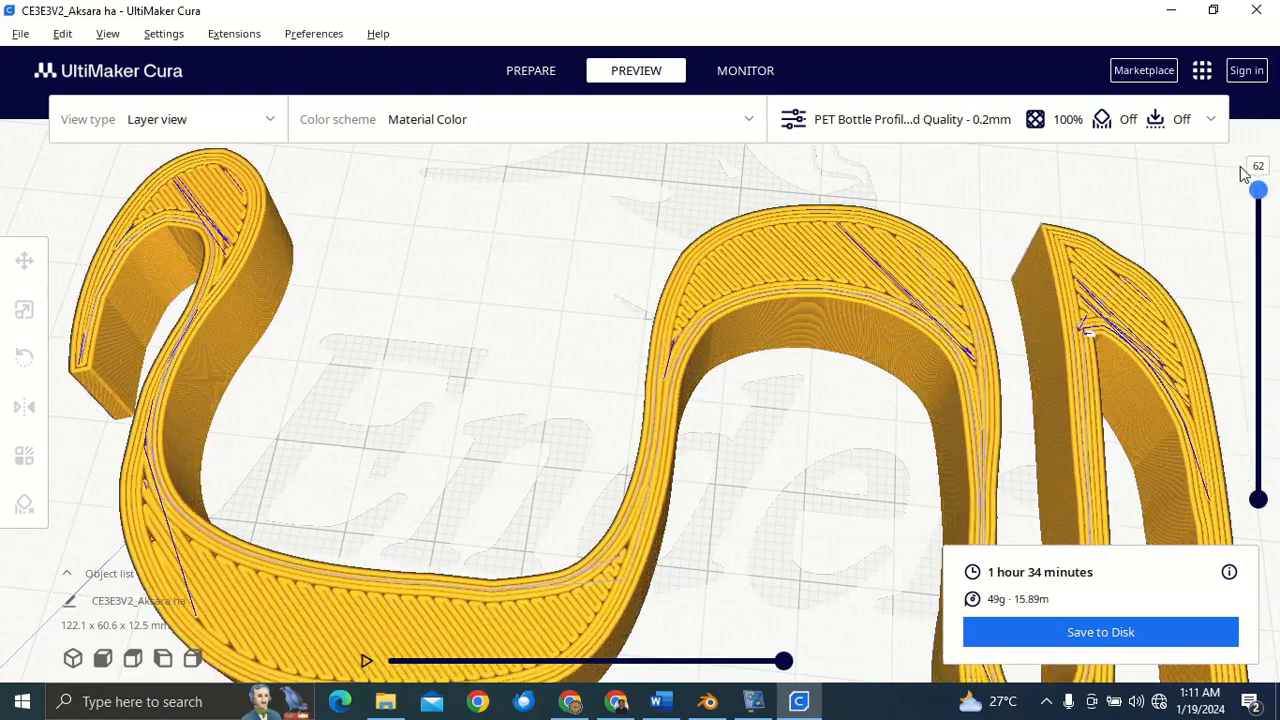
- Set the infill density to 50% in the print settings and reslice the letter model
{"action": "left_click", "coordinate": [932, 137]}
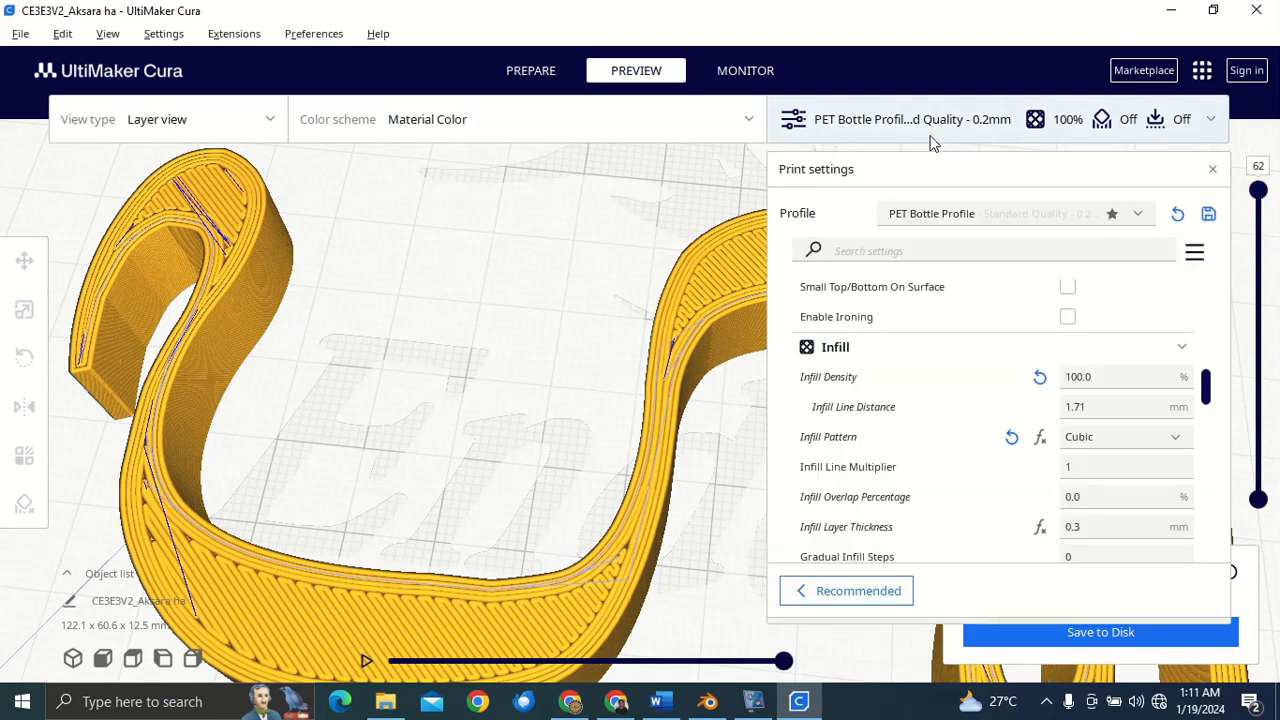
{"action": "left_click", "coordinate": [1108, 376]}
{"action": "type", "text": "50"}
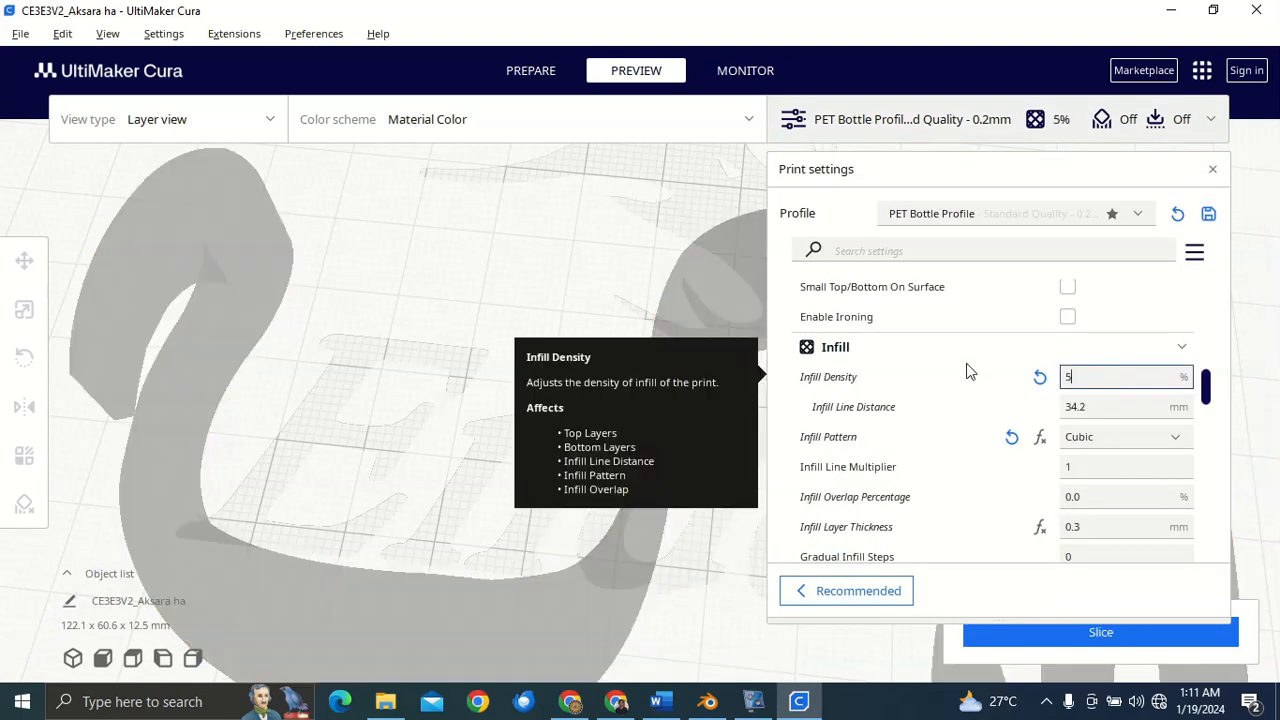
{"action": "left_click", "coordinate": [1176, 640]}
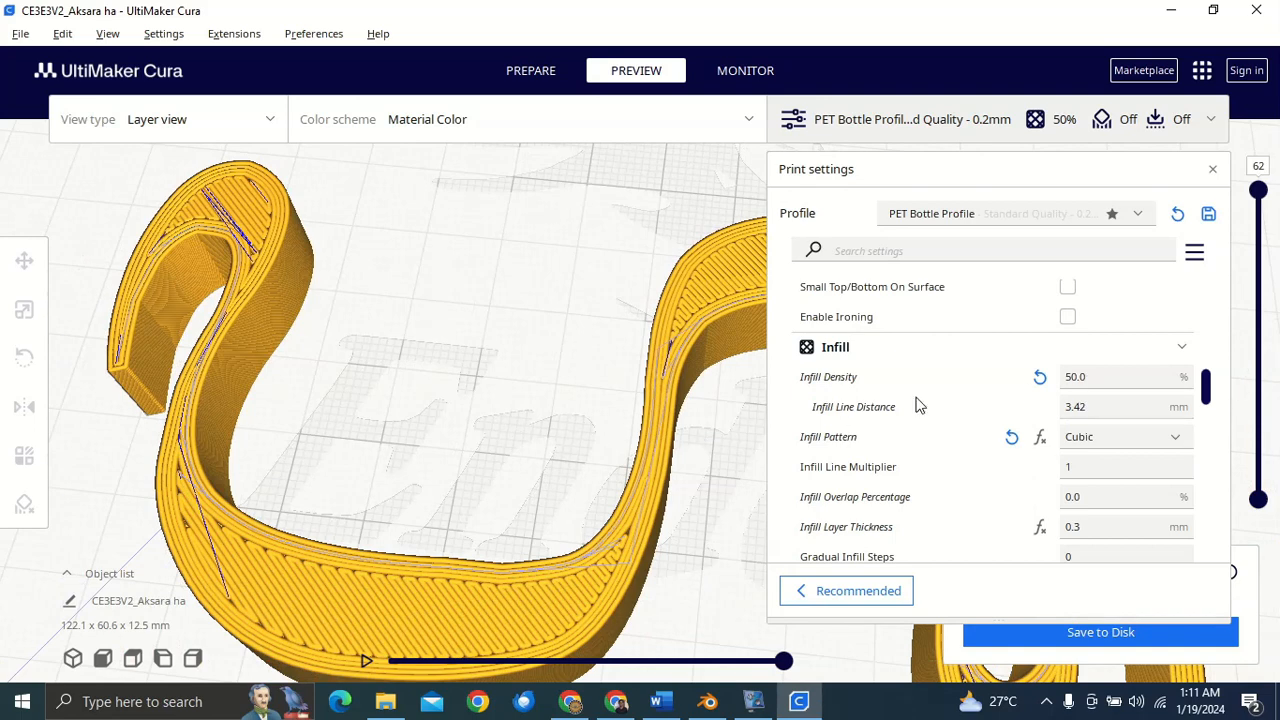
- Close the print settings and examine the letter's inner layers at the new infill density, from close up and at a low angle
{"action": "left_click_drag", "start_coordinate": [1257, 196], "coordinate": [1258, 430]}
{"action": "left_click_drag", "start_coordinate": [1278, 378], "coordinate": [1247, 9]}
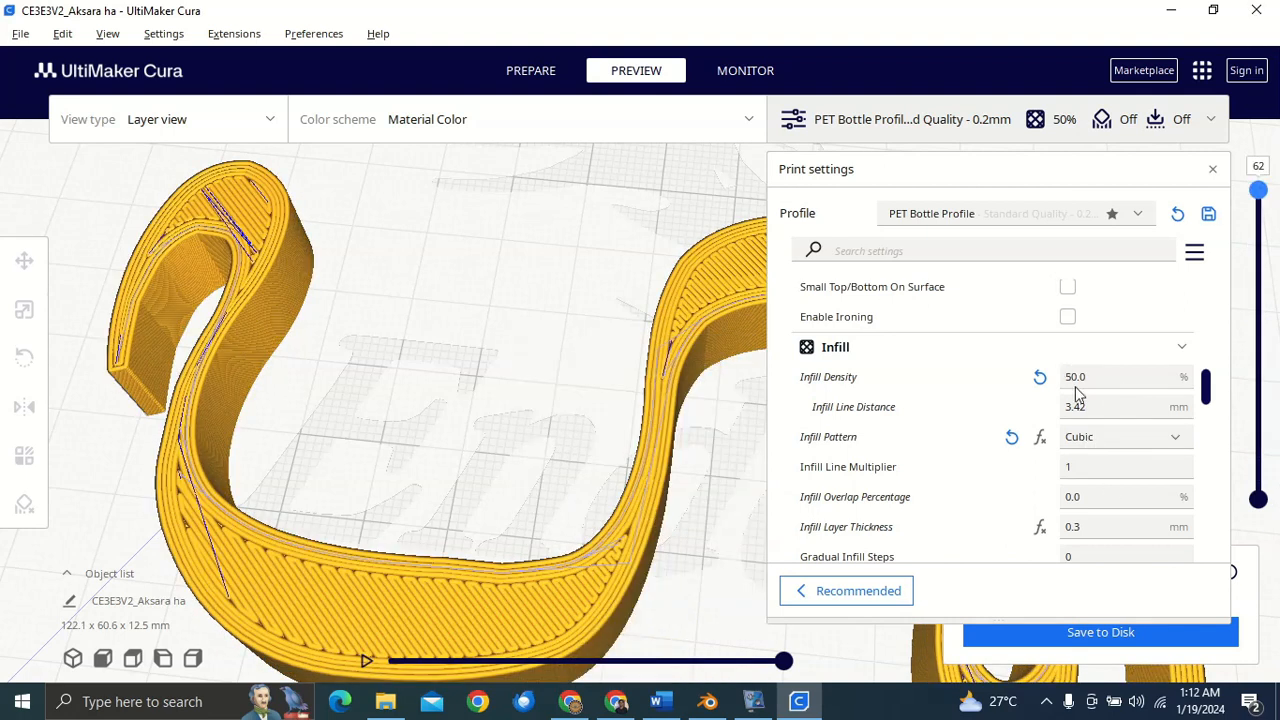
{"action": "left_click", "coordinate": [1213, 170]}
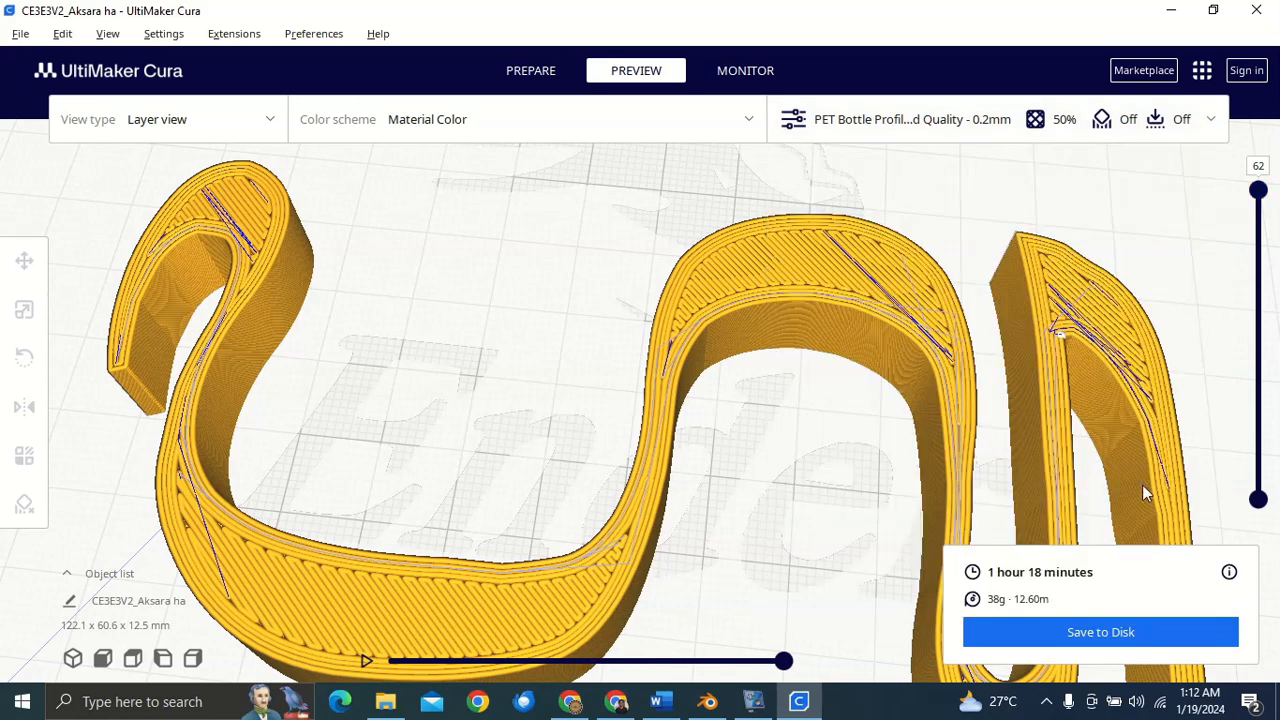
{"action": "left_click_drag", "start_coordinate": [1274, 196], "coordinate": [1274, 9]}
{"action": "left_click_drag", "start_coordinate": [1272, 270], "coordinate": [1225, 237]}
{"action": "scroll", "coordinate": [588, 318], "scroll_direction": "up", "scroll_amount": 3}
{"action": "scroll", "coordinate": [572, 316], "scroll_direction": "down", "scroll_amount": 3}
{"action": "right_click_drag", "start_coordinate": [574, 314], "coordinate": [611, 177]}
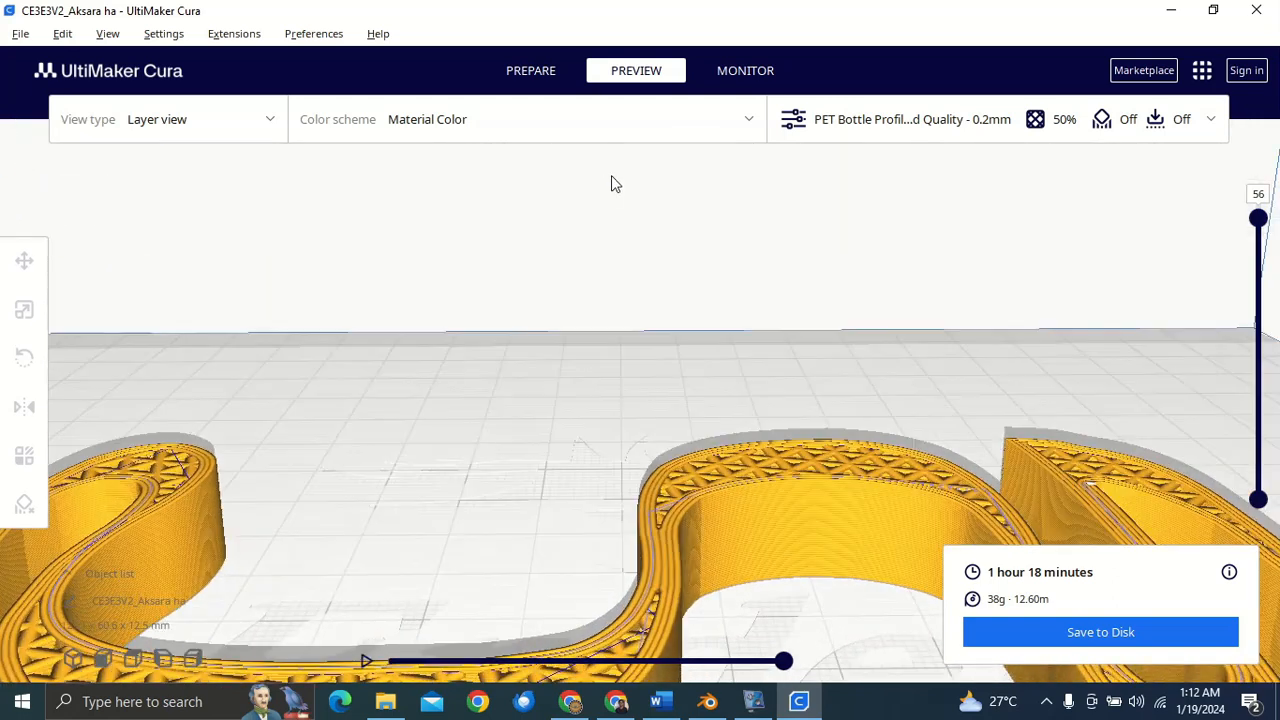
{"action": "scroll", "coordinate": [593, 305], "scroll_direction": "down", "scroll_amount": 3}
{"action": "scroll", "coordinate": [606, 323], "scroll_direction": "up", "scroll_amount": 3}
{"action": "scroll", "coordinate": [608, 323], "scroll_direction": "down", "scroll_amount": 4}
{"action": "right_click_drag", "start_coordinate": [608, 323], "coordinate": [617, 383]}
{"action": "left_click_drag", "start_coordinate": [1258, 218], "coordinate": [1262, 155]}
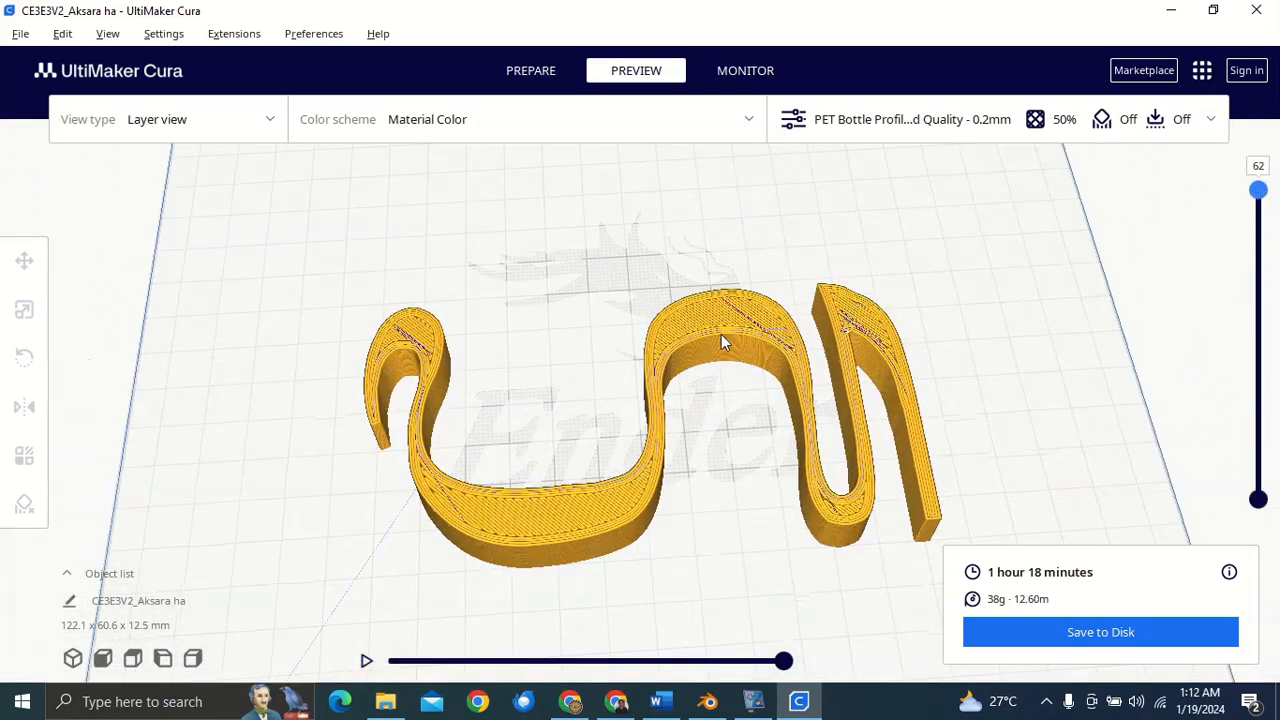
- Save the sliced letter to the Documents folder as the G-code file CE3E3V2_Aksara ha.gcode and dismiss the notification
{"action": "scroll", "coordinate": [721, 334], "scroll_direction": "down", "scroll_amount": 5}
{"action": "right_click_drag", "start_coordinate": [924, 363], "coordinate": [1026, 351]}
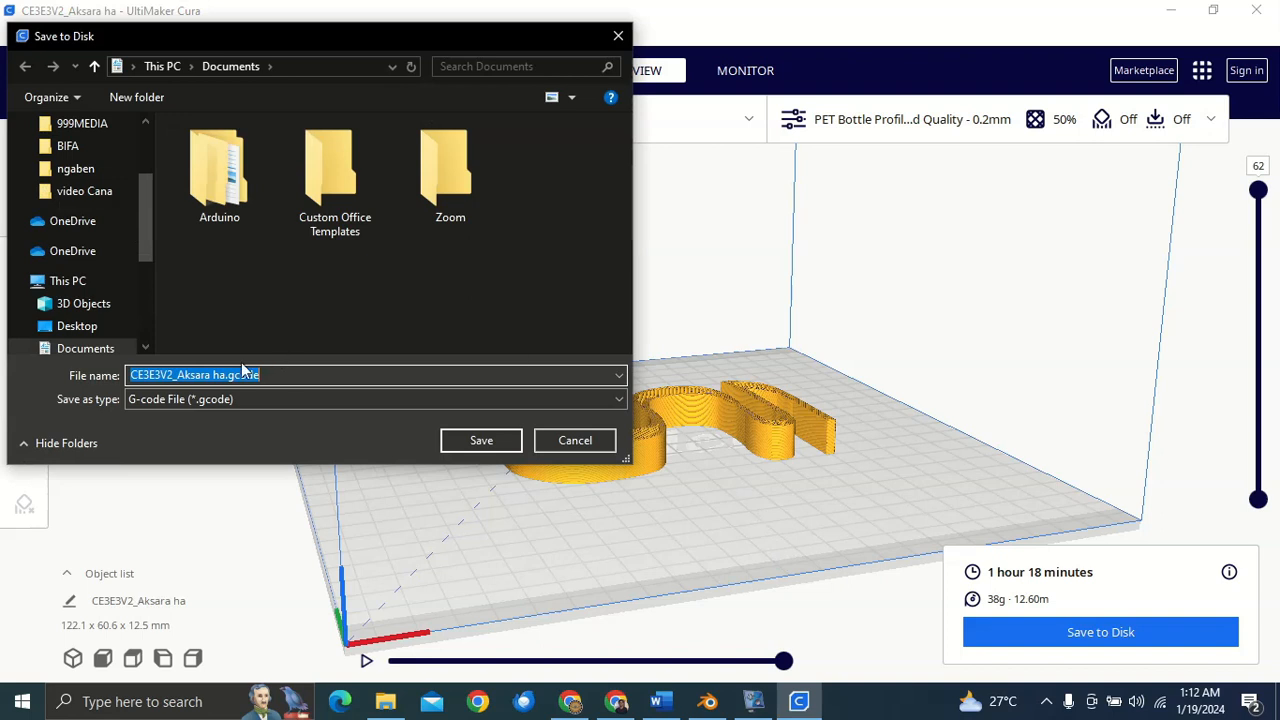
{"action": "scroll", "coordinate": [148, 212], "scroll_direction": "up", "scroll_amount": 3}
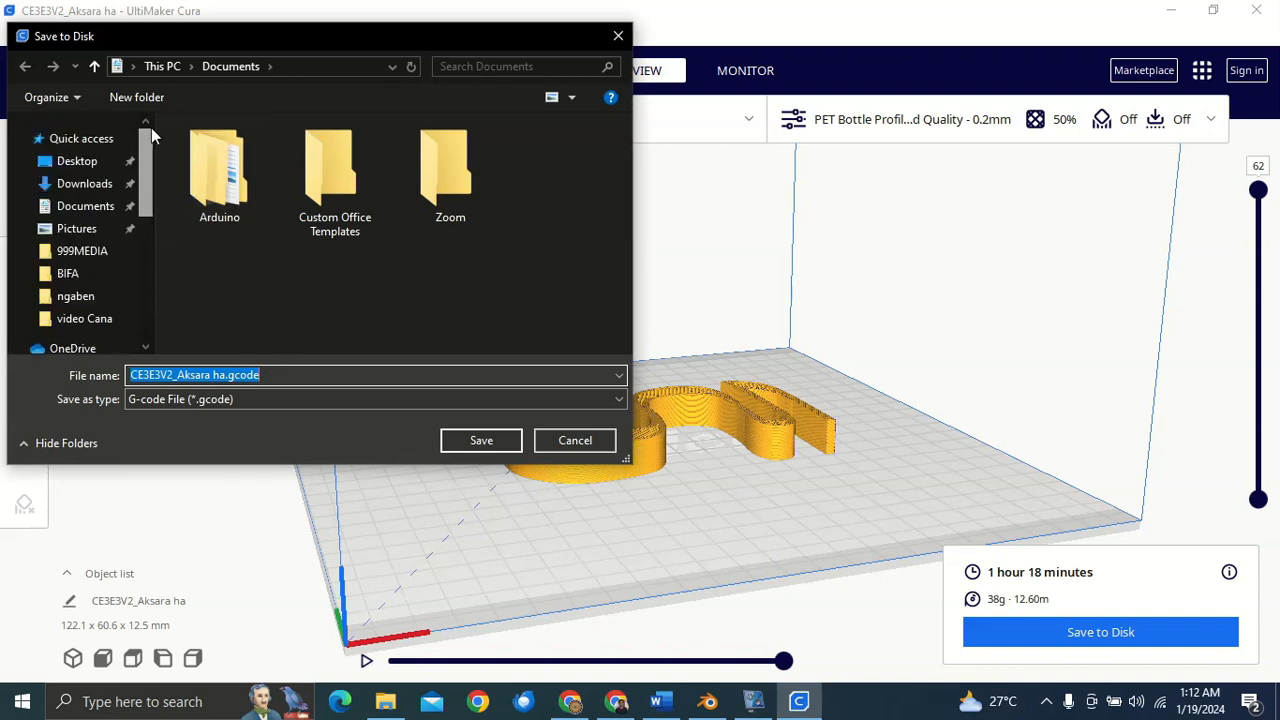
{"action": "left_click", "coordinate": [86, 208]}
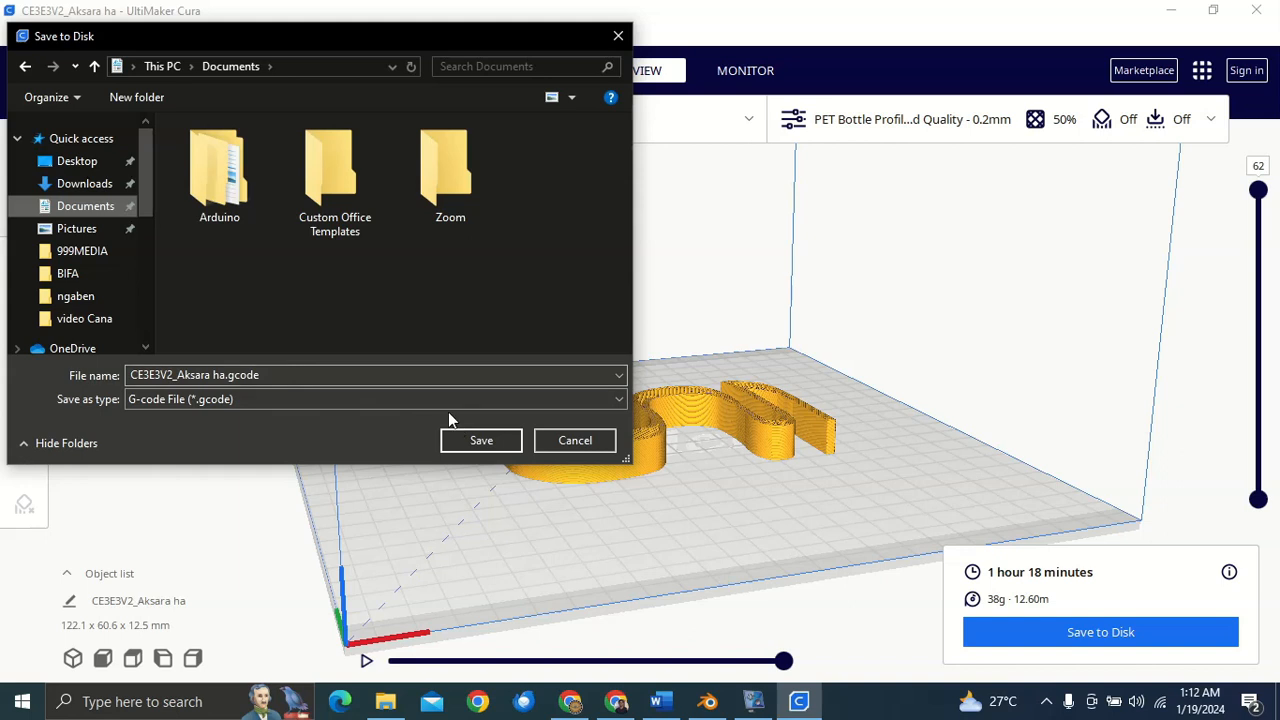
{"action": "left_click", "coordinate": [482, 446]}
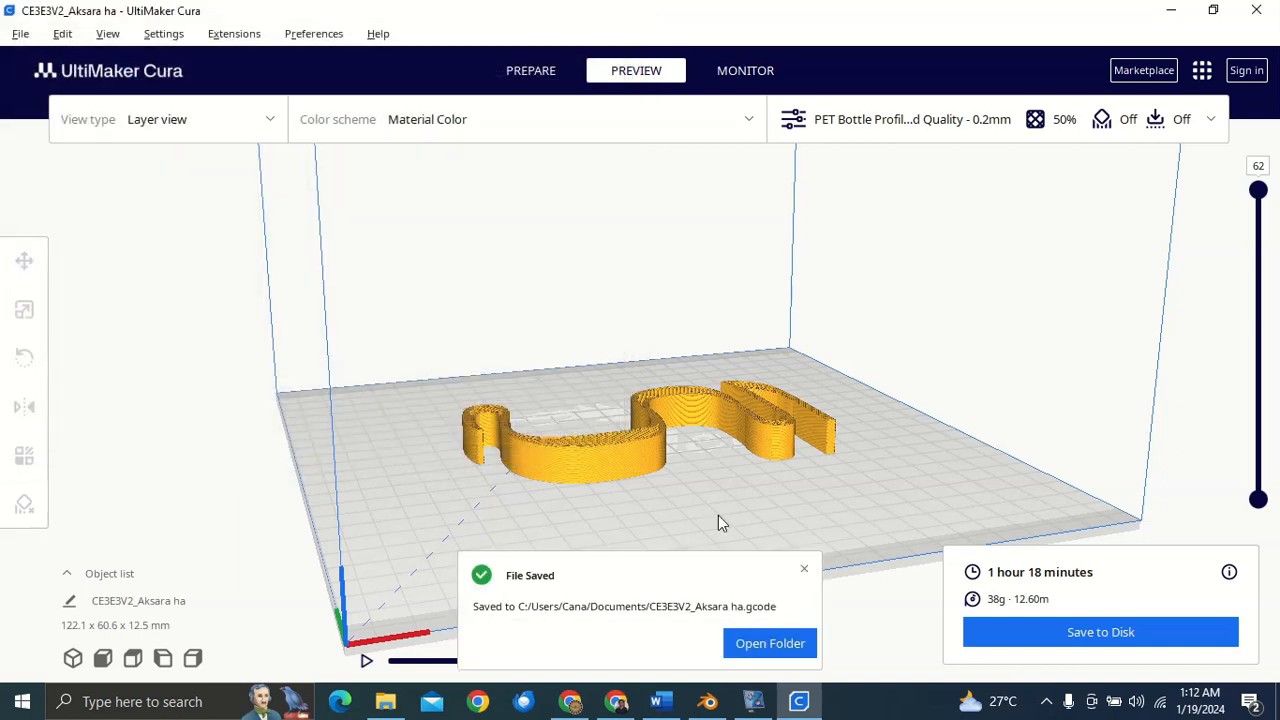
{"action": "left_click", "coordinate": [804, 568]}
{"action": "scroll", "coordinate": [828, 450], "scroll_direction": "up", "scroll_amount": 2}
{"action": "right_click_drag", "start_coordinate": [828, 450], "coordinate": [723, 549]}
- Switch to Blender and save the letter project in the Documents folder under the name aksara 3D
{"action": "left_click", "coordinate": [707, 701]}
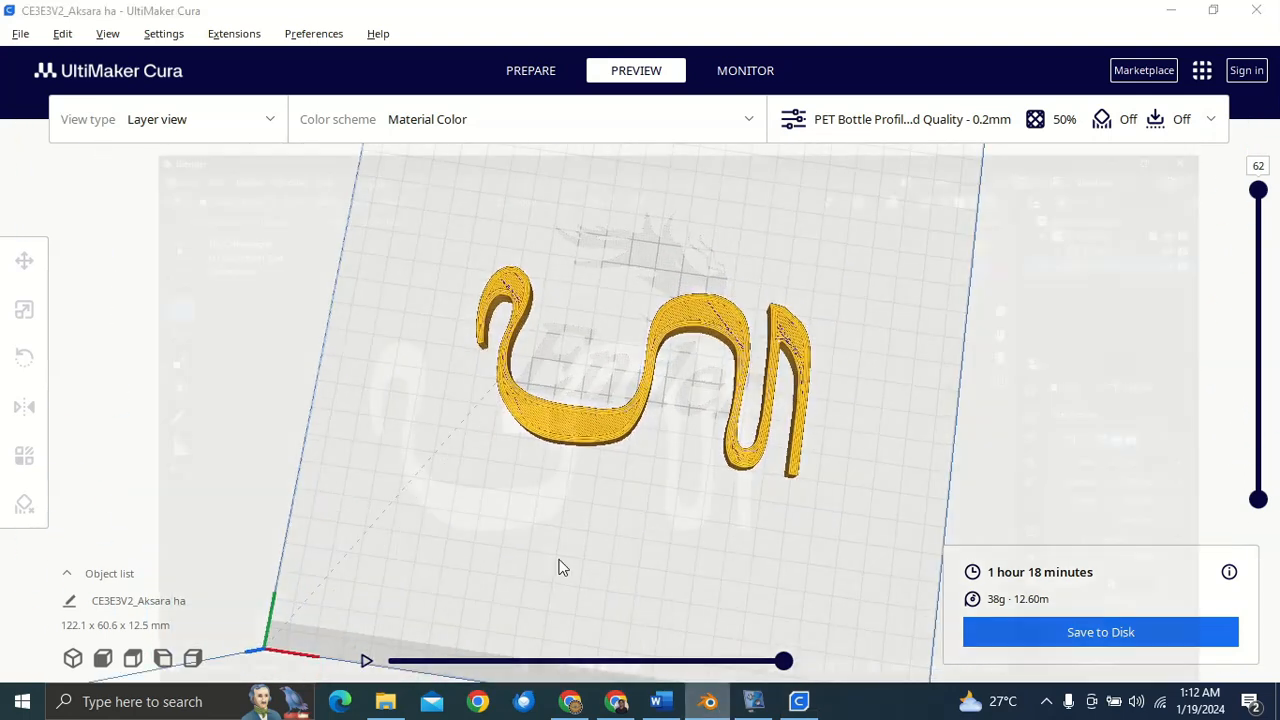
{"action": "middle_click_drag", "start_coordinate": [433, 337], "coordinate": [591, 299]}
{"action": "left_click", "coordinate": [41, 33]}
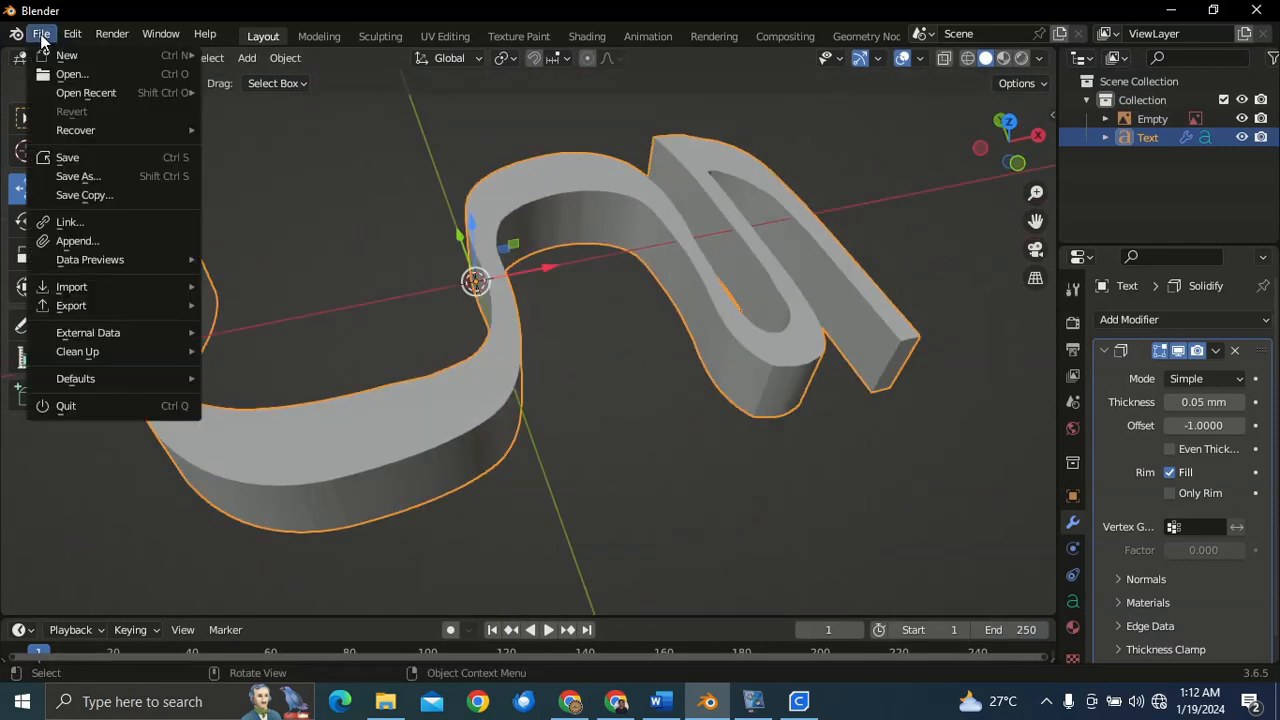
{"action": "left_click", "coordinate": [134, 186]}
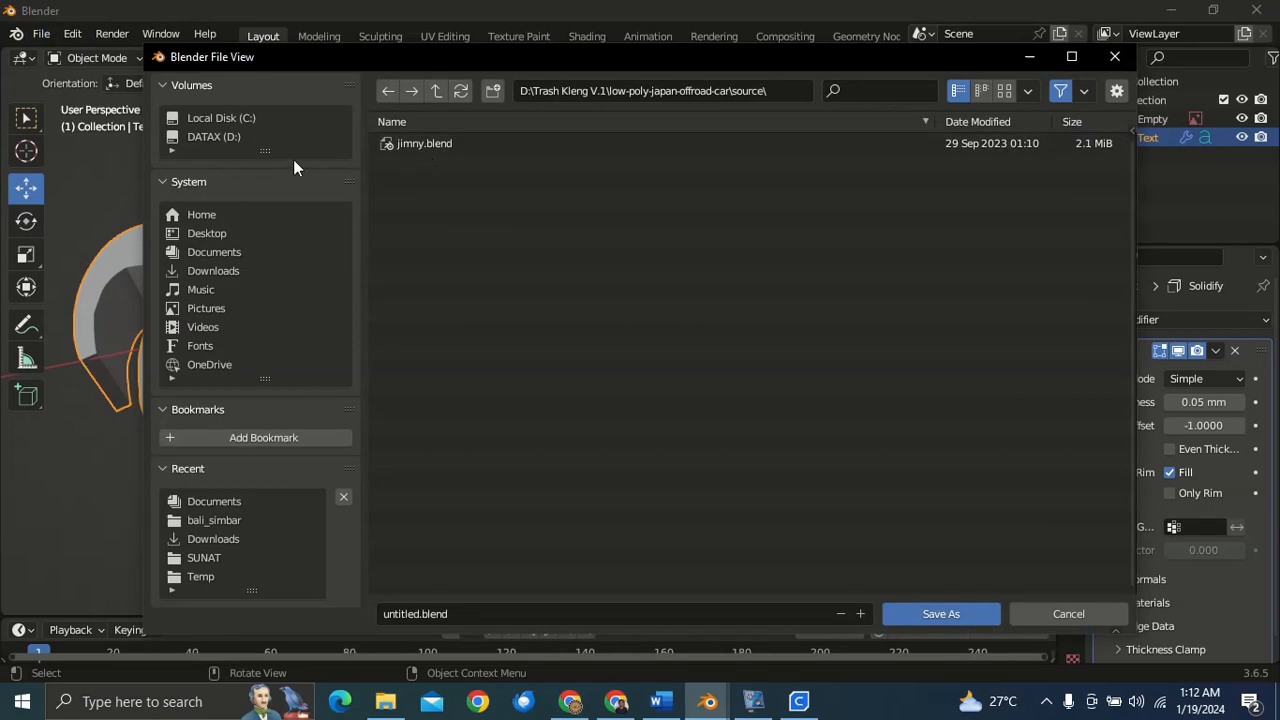
{"action": "left_click", "coordinate": [218, 252]}
{"action": "left_click", "coordinate": [449, 614]}
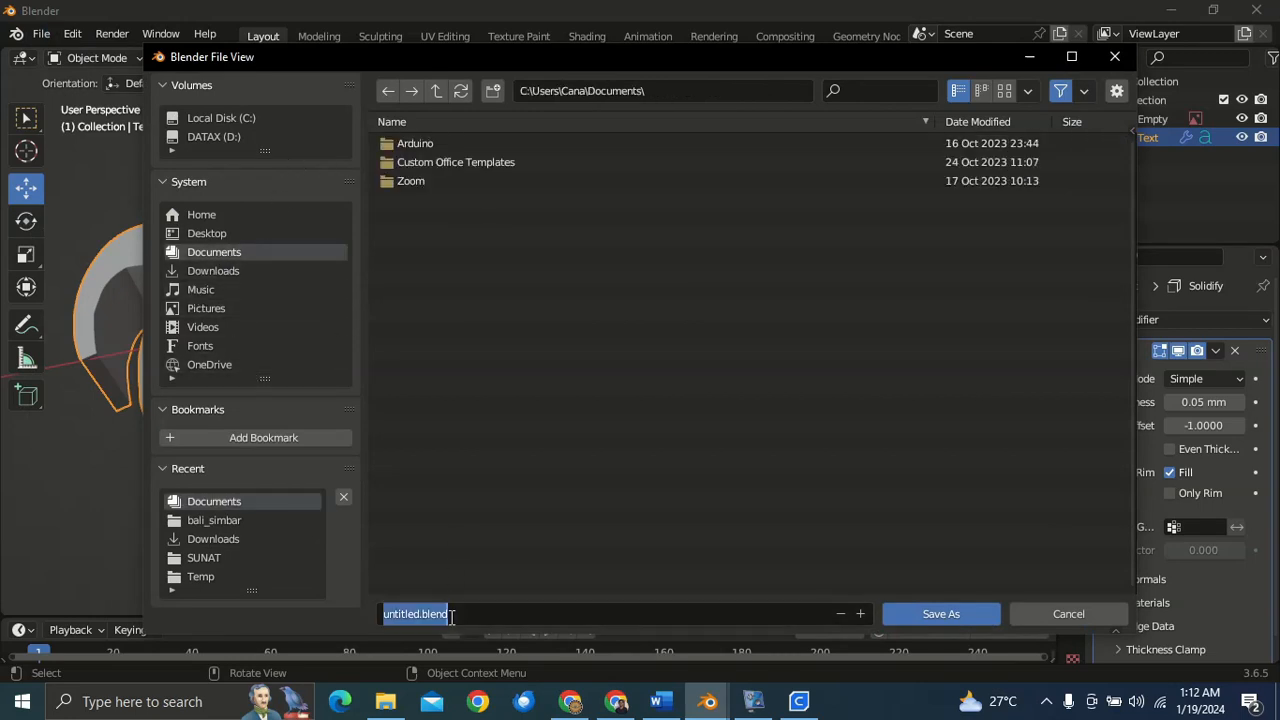
{"action": "type", "text": "aksara 3D"}
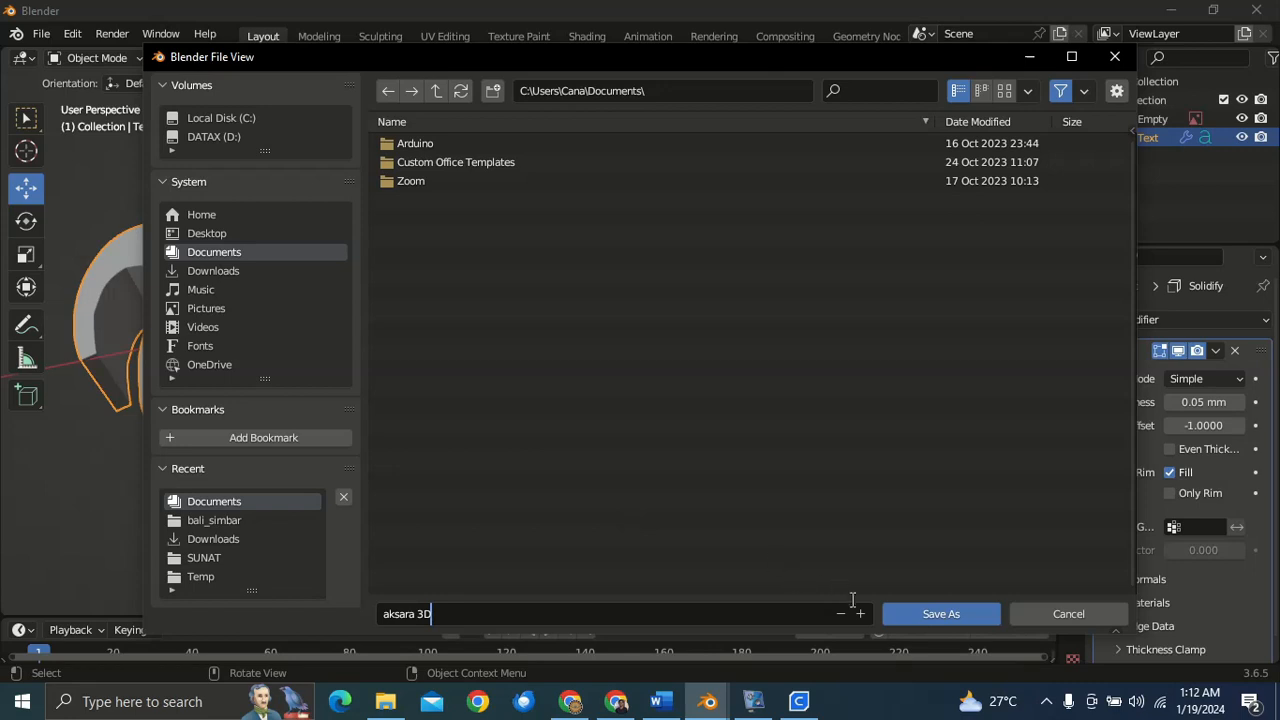
{"action": "left_click", "coordinate": [725, 499]}
{"action": "left_click", "coordinate": [934, 620]}
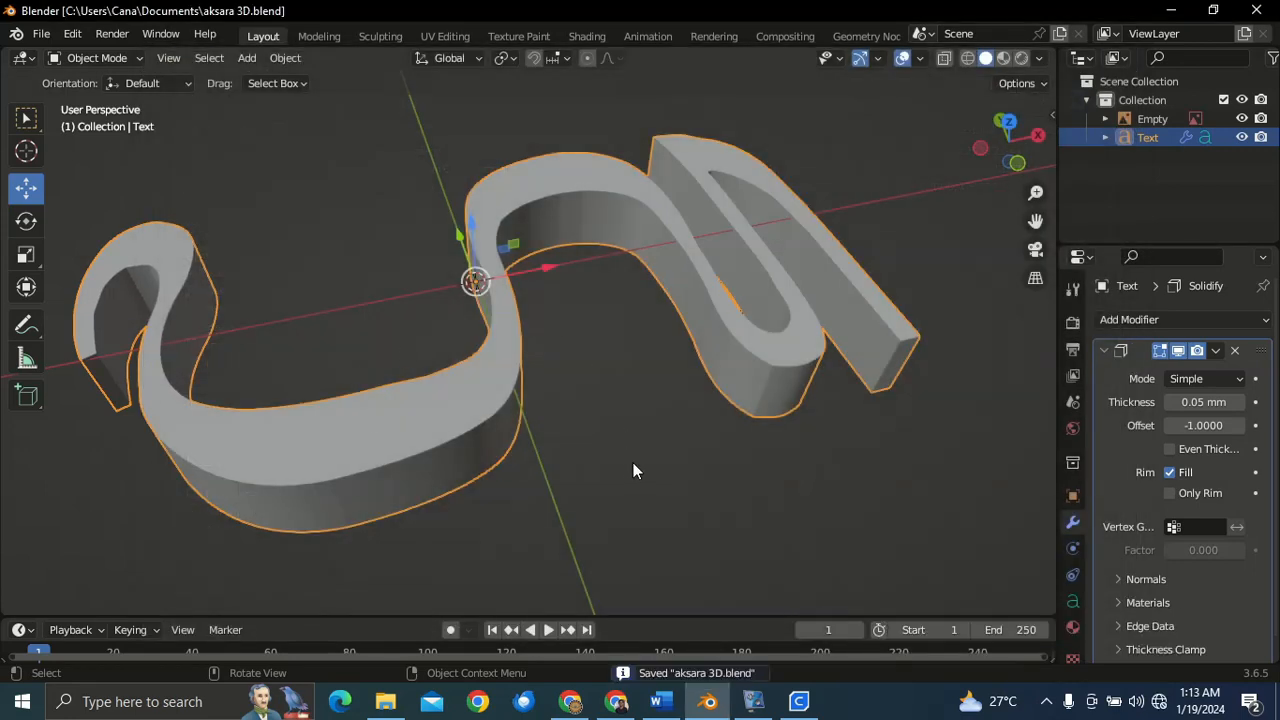
{"action": "middle_click_drag", "start_coordinate": [542, 298], "coordinate": [589, 318]}
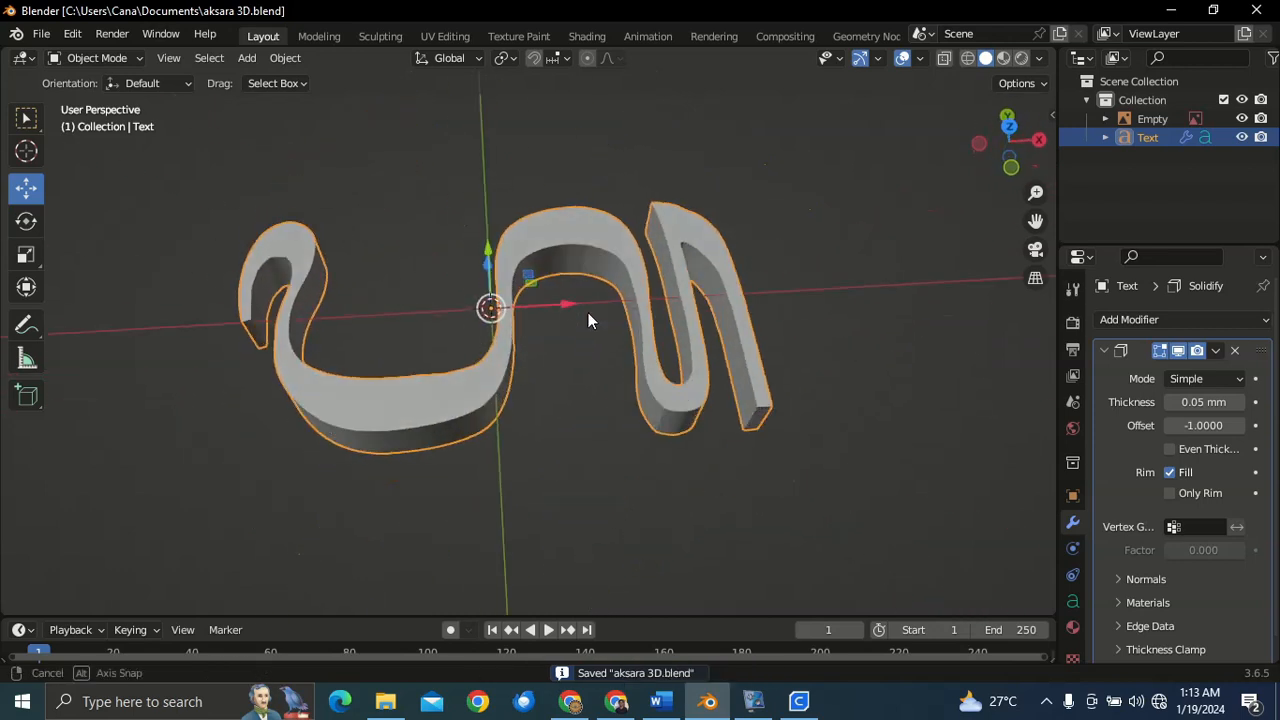
- Return to UltiMaker Cura and examine the sliced letter from above at different distances
{"action": "left_click", "coordinate": [798, 701]}
{"action": "scroll", "coordinate": [1043, 535], "scroll_direction": "up", "scroll_amount": 1}
{"action": "scroll", "coordinate": [1043, 541], "scroll_direction": "down", "scroll_amount": 1}
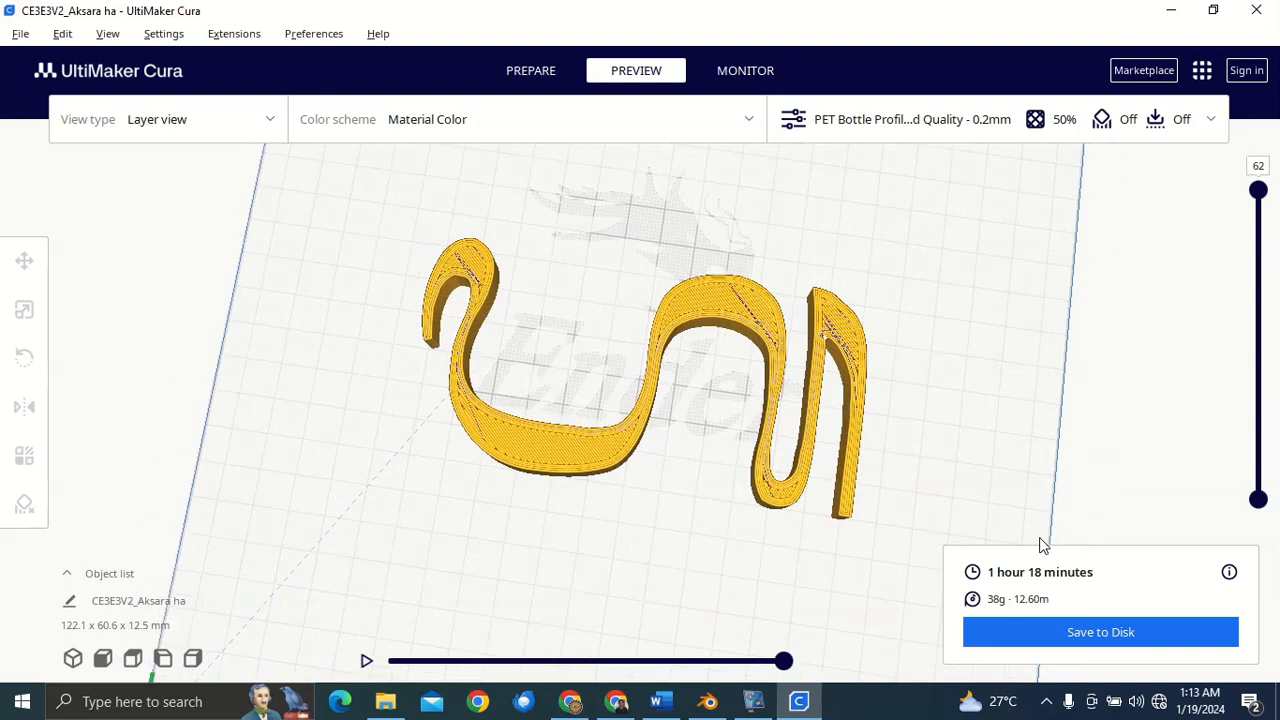
{"action": "scroll", "coordinate": [1043, 540], "scroll_direction": "up", "scroll_amount": 2}
{"action": "scroll", "coordinate": [722, 482], "scroll_direction": "up", "scroll_amount": 2}
{"action": "scroll", "coordinate": [722, 482], "scroll_direction": "down", "scroll_amount": 1}
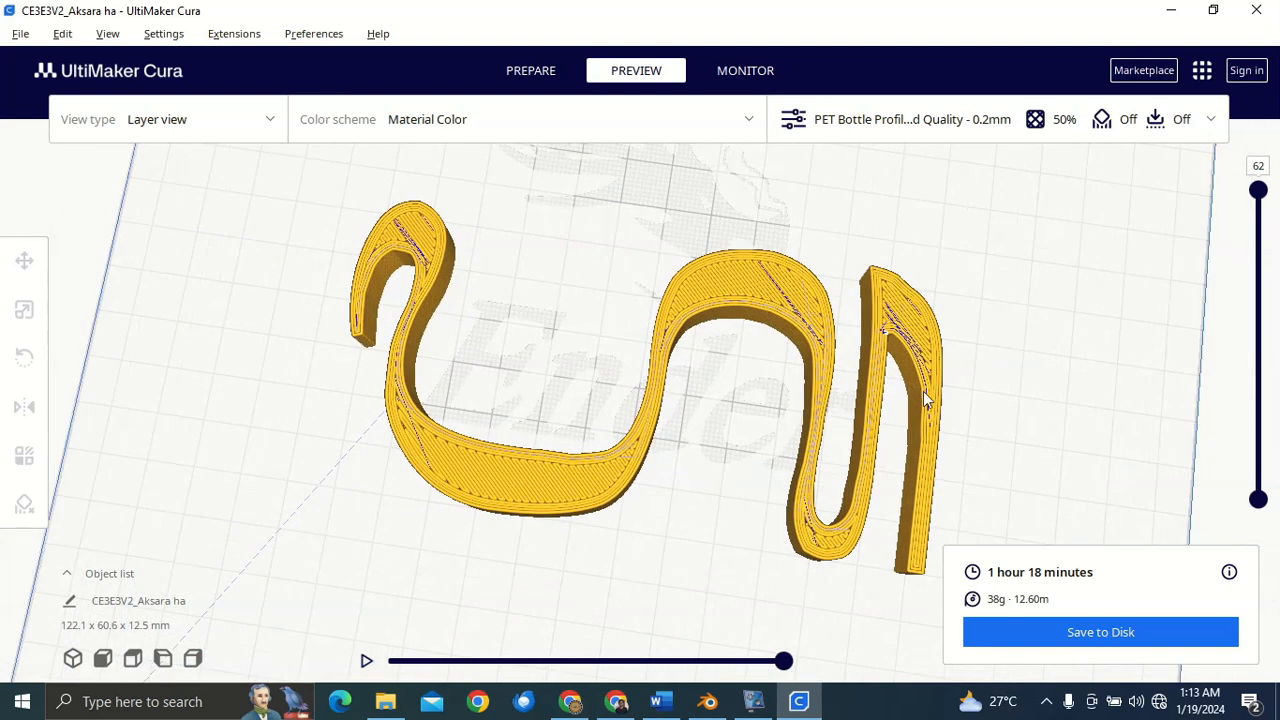
{"action": "scroll", "coordinate": [707, 413], "scroll_direction": "up", "scroll_amount": 2}
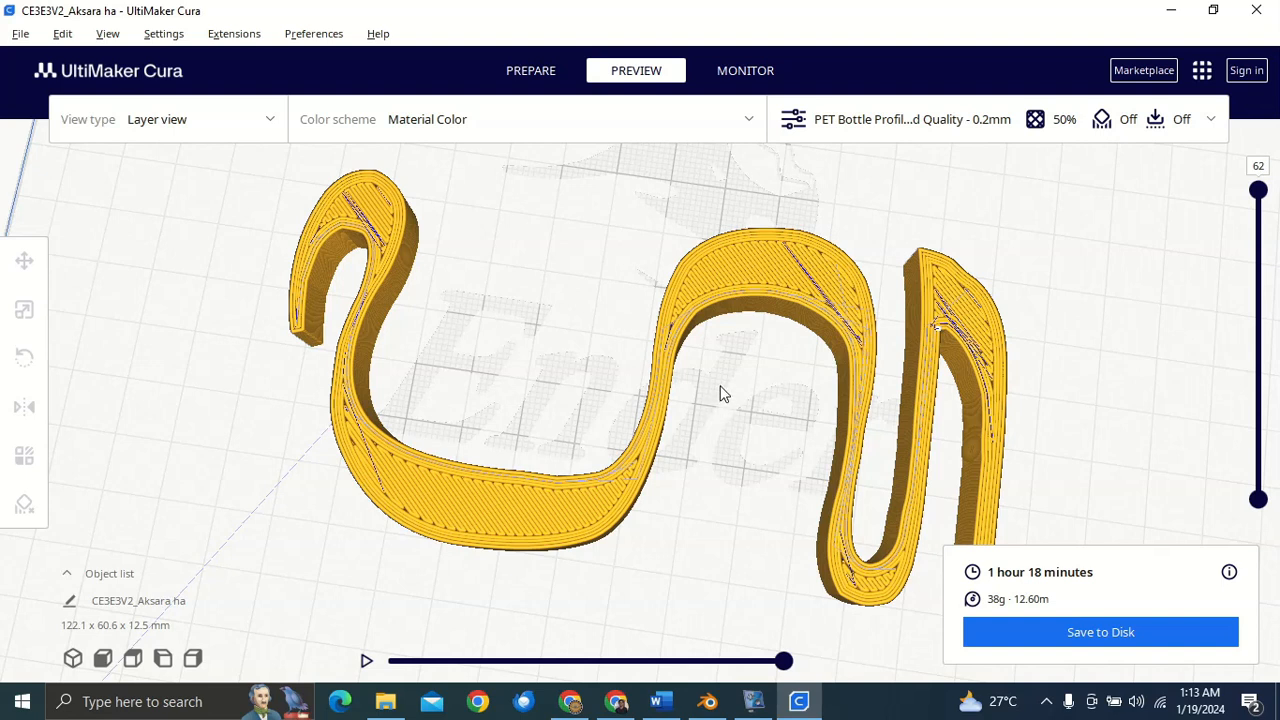
{"action": "scroll", "coordinate": [695, 375], "scroll_direction": "up", "scroll_amount": 2}
{"action": "scroll", "coordinate": [695, 375], "scroll_direction": "down", "scroll_amount": 4}
{"action": "middle_click_drag", "start_coordinate": [694, 464], "coordinate": [724, 378]}
{"action": "scroll", "coordinate": [724, 378], "scroll_direction": "up", "scroll_amount": 1}
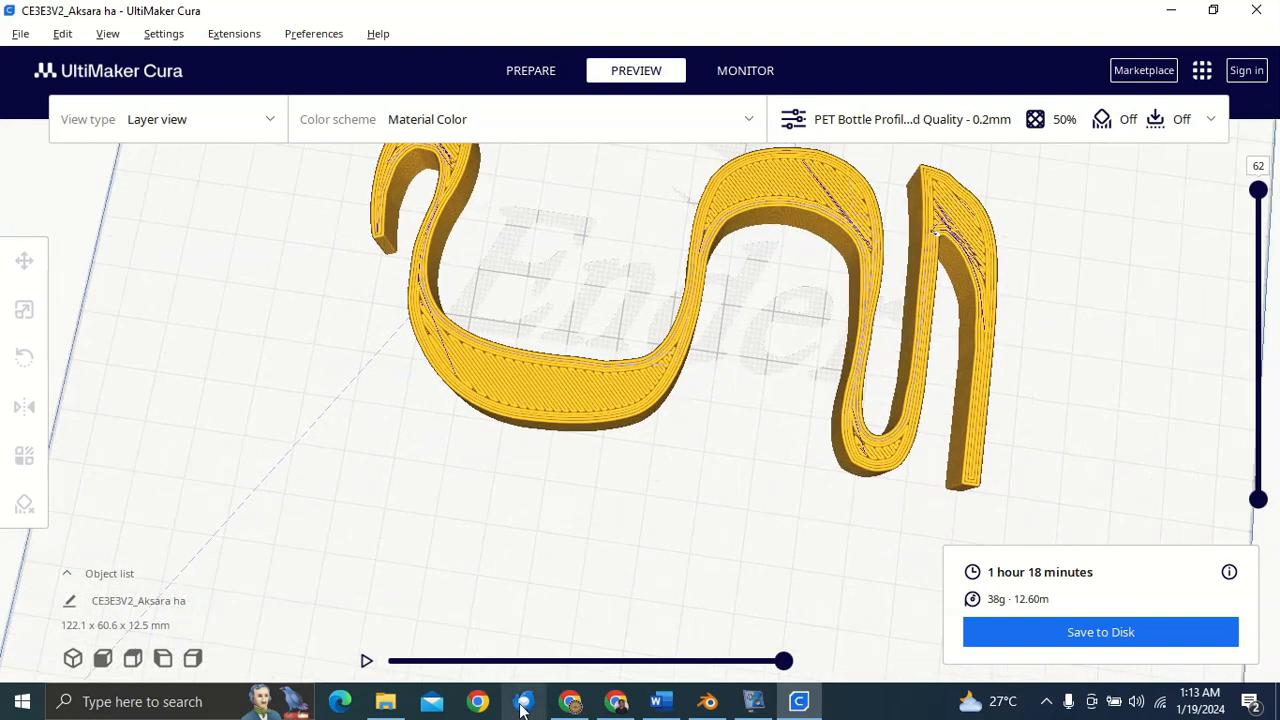
- Switch to File Explorer and locate Aksara ha.stl and CE3E3V2_Aksara ha.gcode in the Documents folder
{"action": "left_click", "coordinate": [385, 701]}
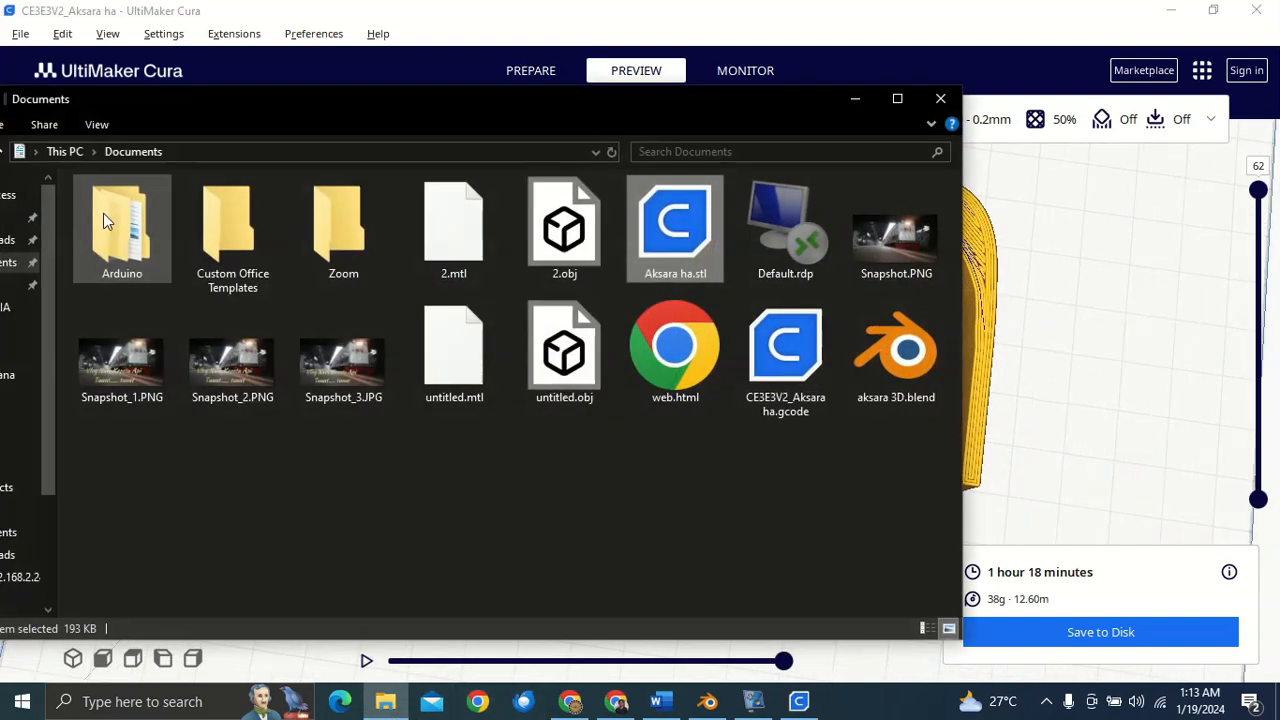
{"action": "double_click", "coordinate": [172, 100]}
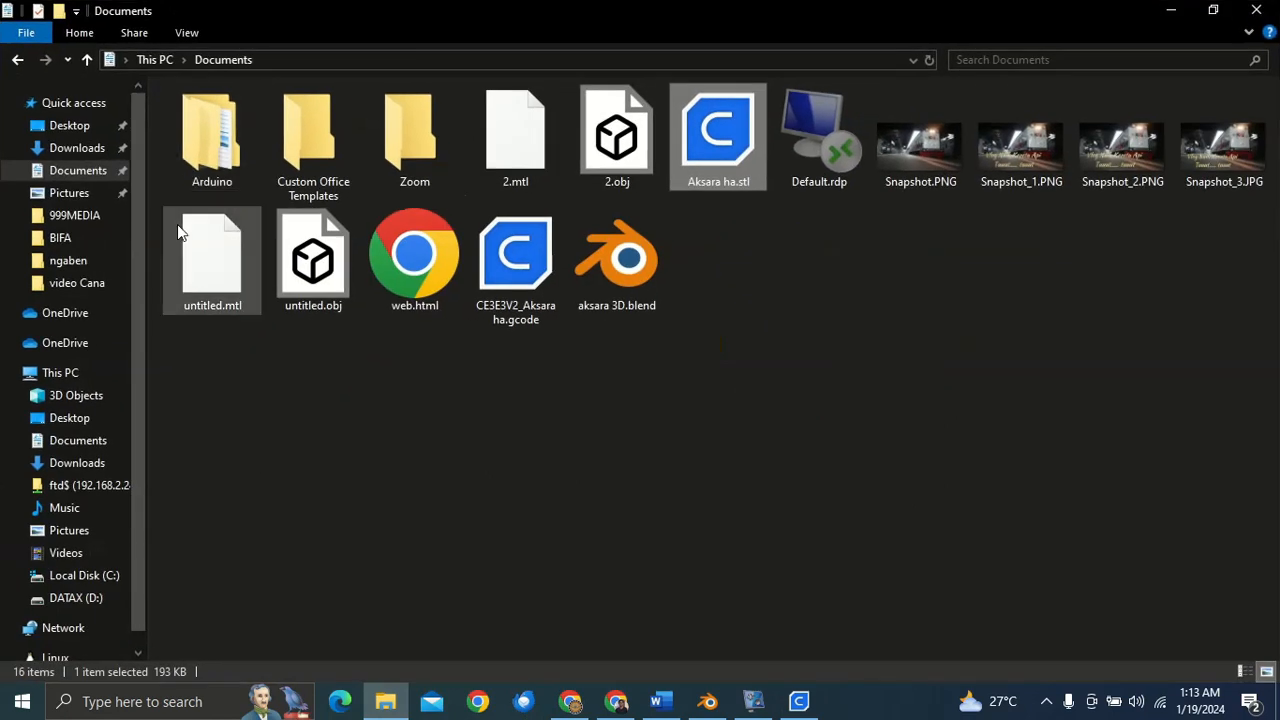
{"action": "left_click", "coordinate": [89, 174]}
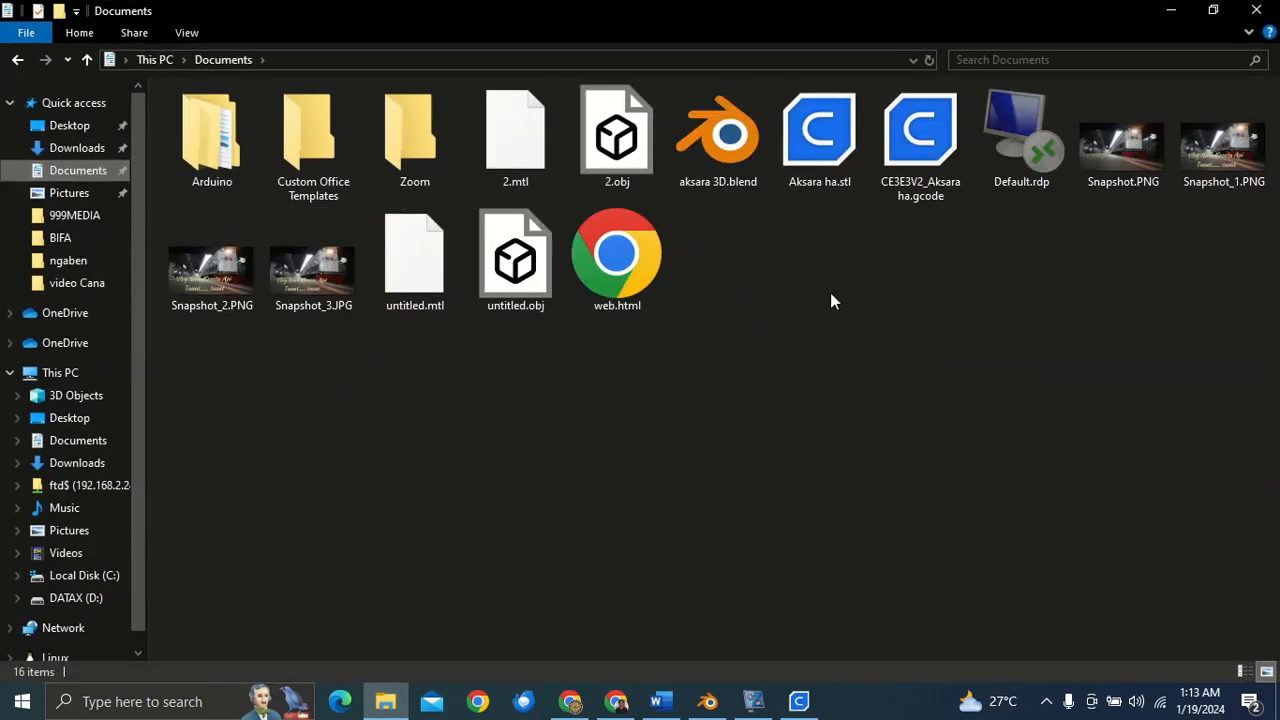
{"action": "left_click", "coordinate": [843, 168]}
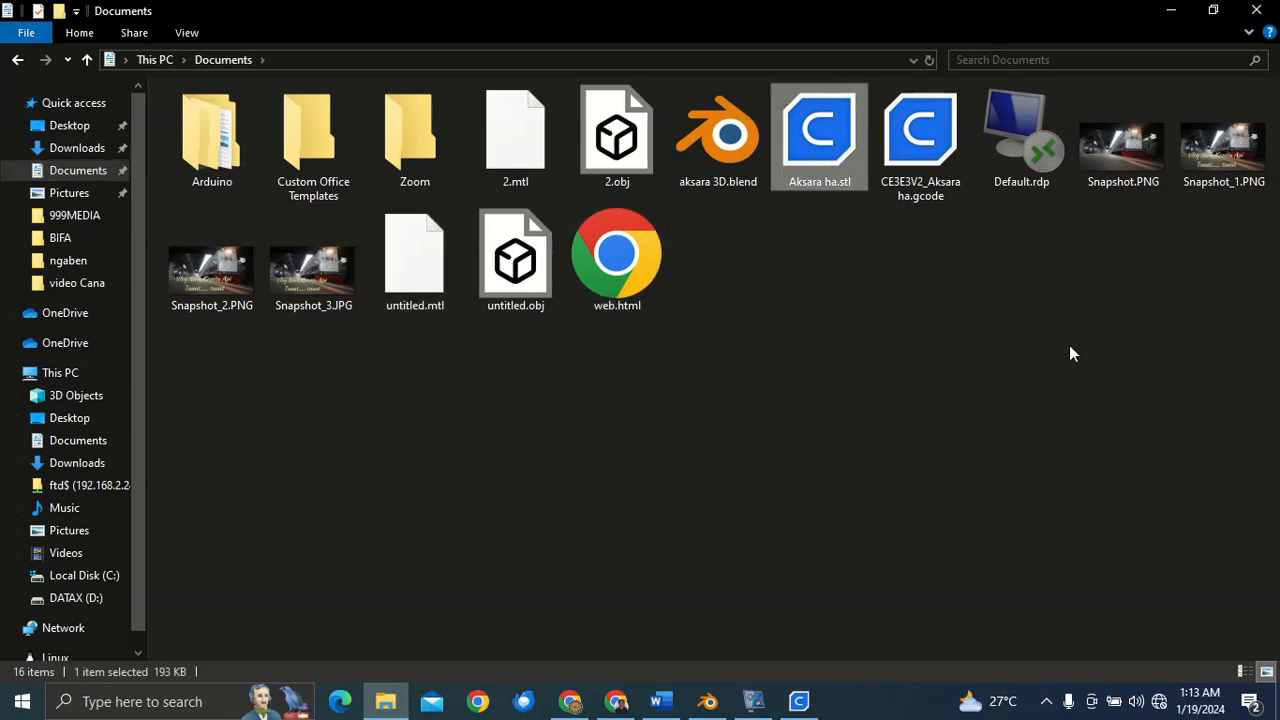
{"action": "left_click", "coordinate": [937, 199]}
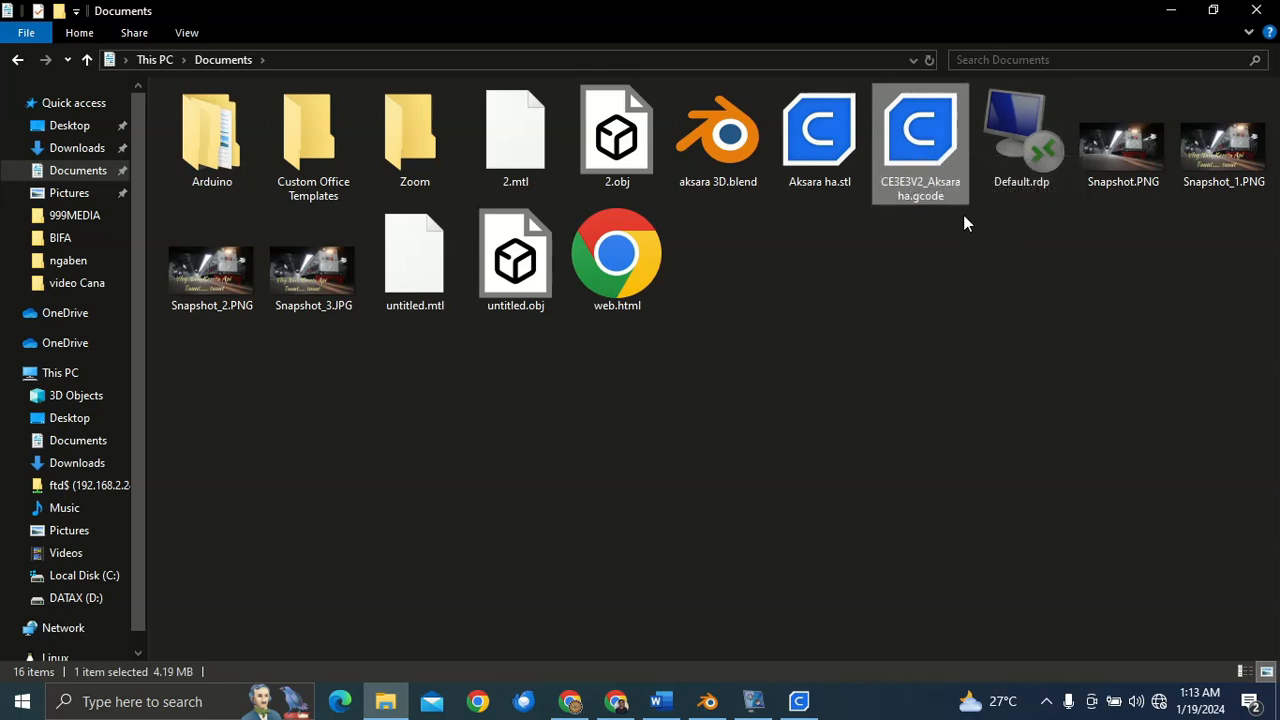
- Go back to UltiMaker Cura and examine the sliced letter close up, at bed level from the front and from above
{"action": "left_click", "coordinate": [818, 710]}
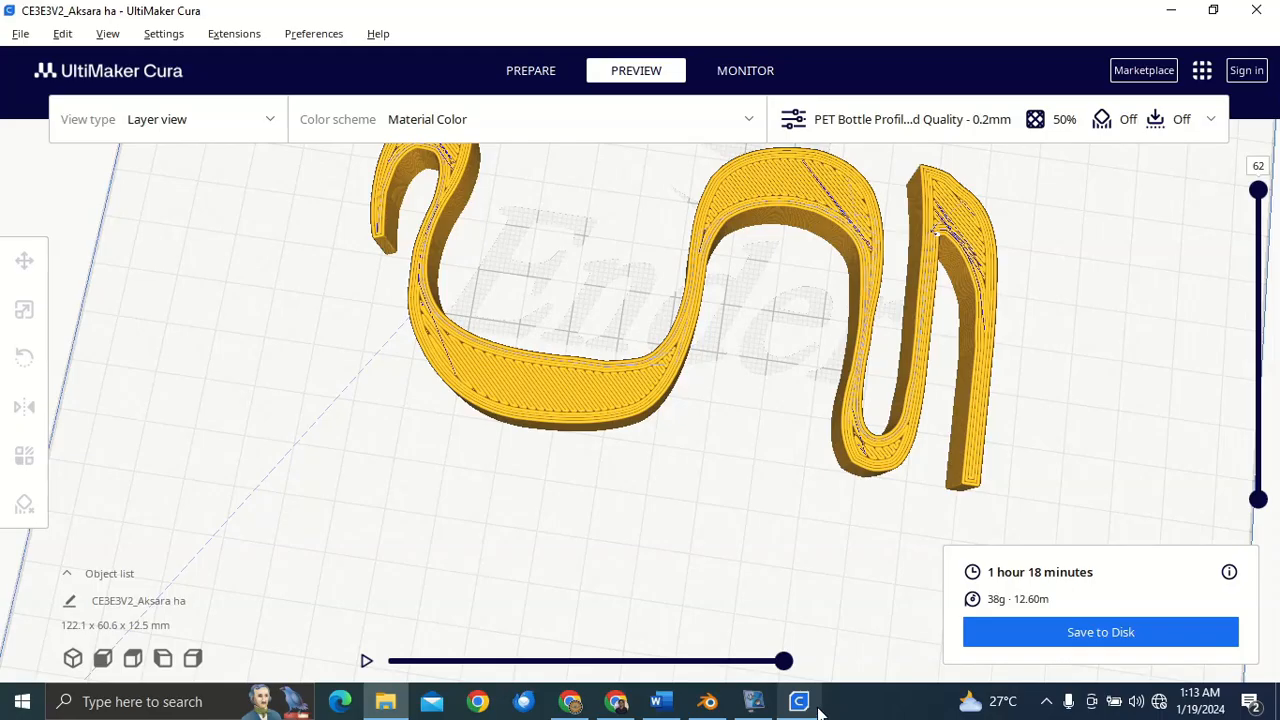
{"action": "scroll", "coordinate": [620, 463], "scroll_direction": "up", "scroll_amount": 5}
{"action": "scroll", "coordinate": [751, 477], "scroll_direction": "down", "scroll_amount": 3}
{"action": "right_click_drag", "start_coordinate": [771, 456], "coordinate": [830, 385]}
{"action": "scroll", "coordinate": [815, 392], "scroll_direction": "down", "scroll_amount": 2}
{"action": "middle_click_drag", "start_coordinate": [767, 412], "coordinate": [721, 362]}
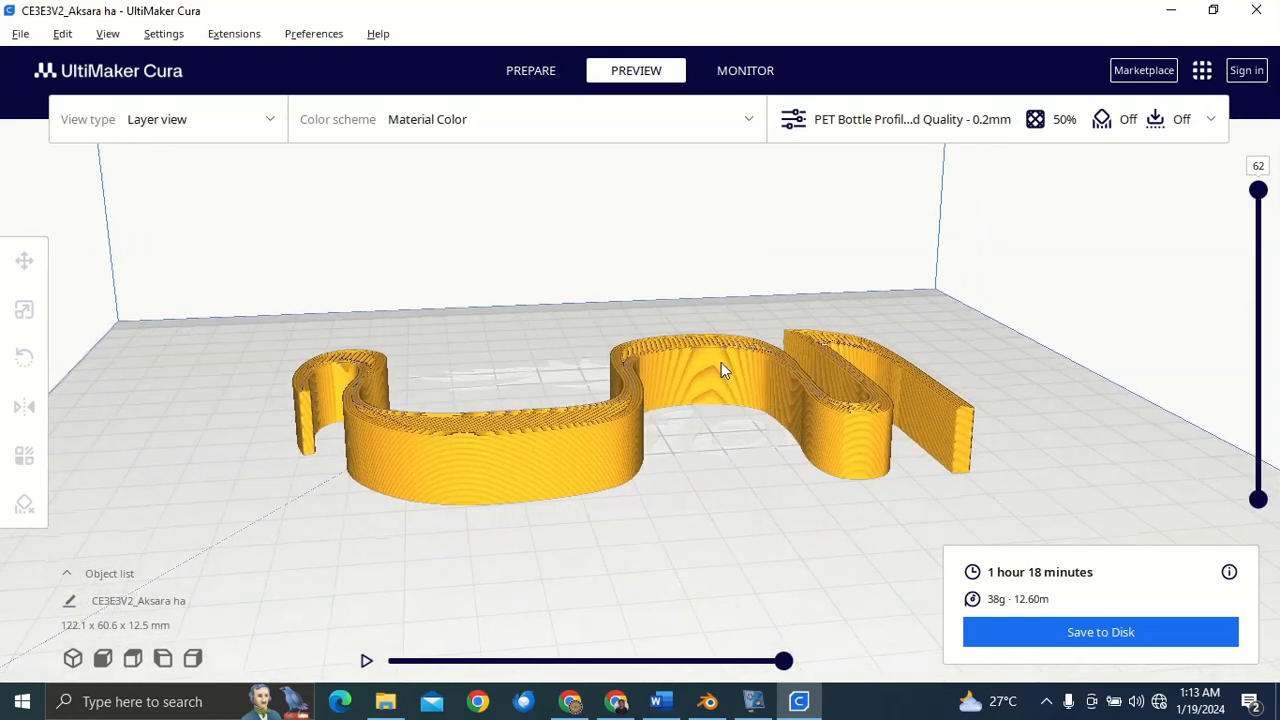
{"action": "scroll", "coordinate": [888, 388], "scroll_direction": "down", "scroll_amount": 2}
{"action": "right_click_drag", "start_coordinate": [888, 388], "coordinate": [729, 349]}
{"action": "scroll", "coordinate": [897, 421], "scroll_direction": "down", "scroll_amount": 3}
{"action": "scroll", "coordinate": [729, 349], "scroll_direction": "up", "scroll_amount": 2}
{"action": "scroll", "coordinate": [489, 563], "scroll_direction": "down", "scroll_amount": 2}
{"action": "scroll", "coordinate": [149, 613], "scroll_direction": "up", "scroll_amount": 1}
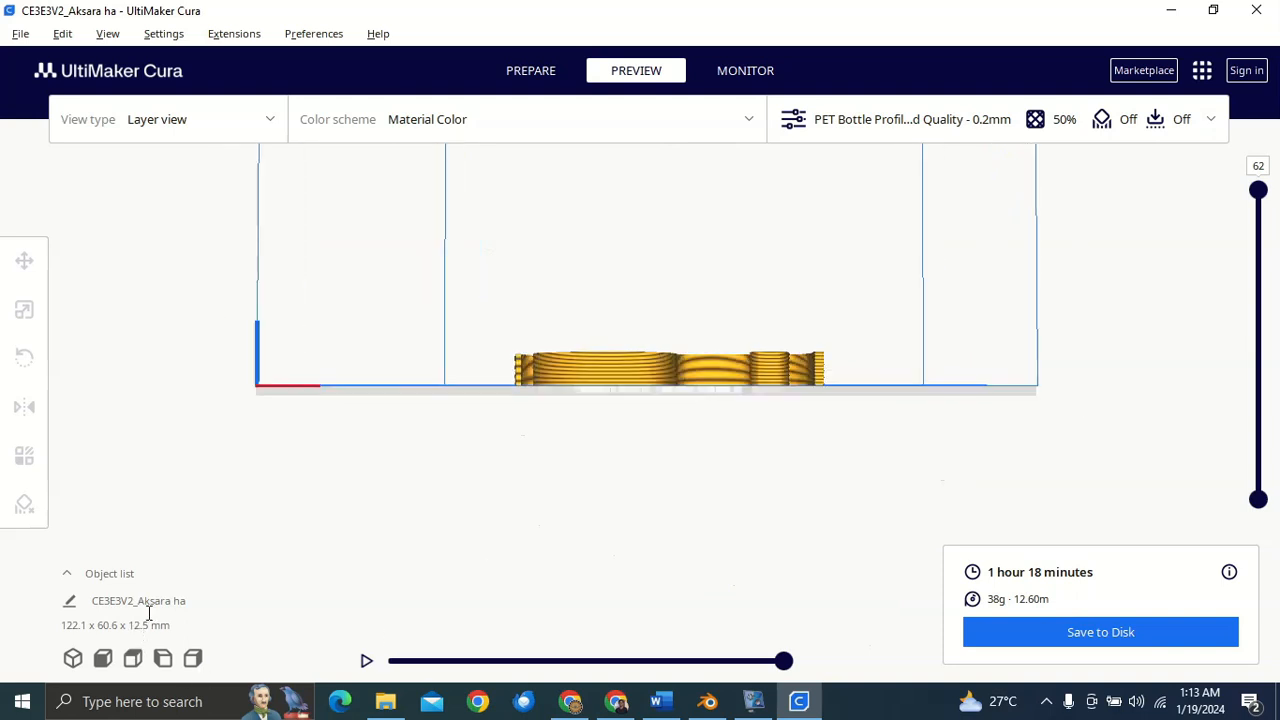
{"action": "scroll", "coordinate": [149, 631], "scroll_direction": "up", "scroll_amount": 3}
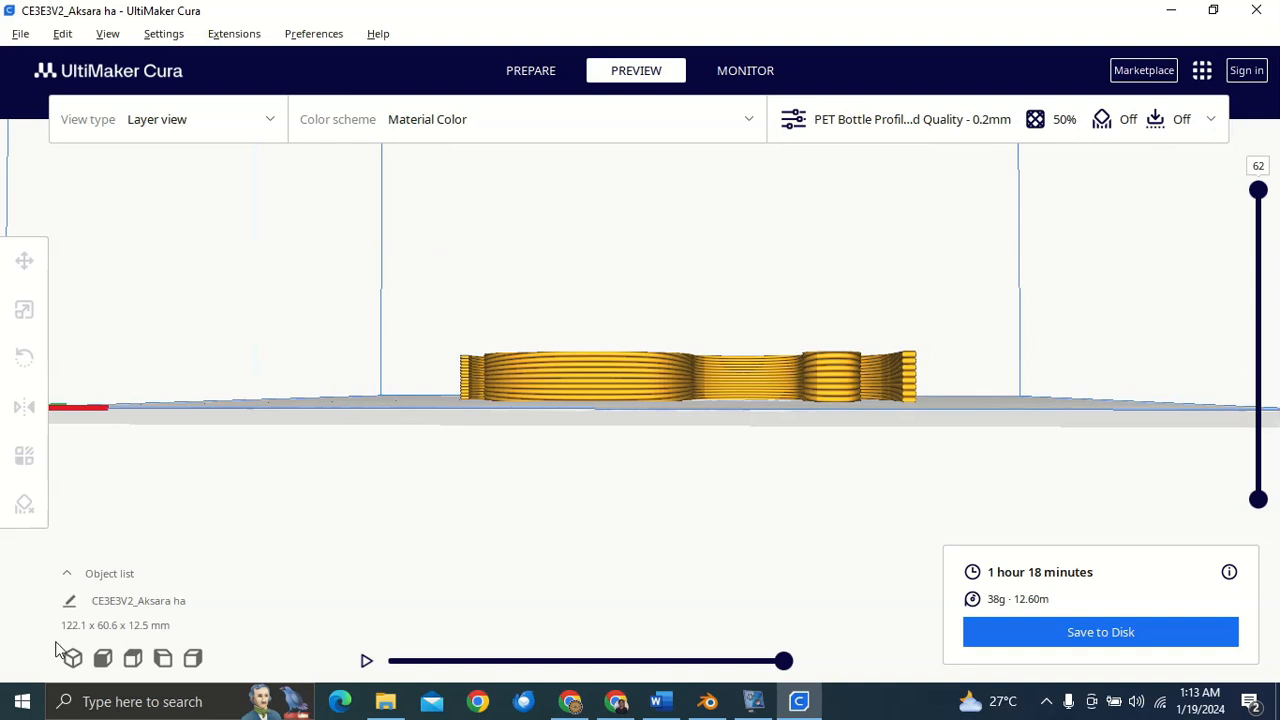
{"action": "scroll", "coordinate": [146, 637], "scroll_direction": "down", "scroll_amount": 1}
{"action": "scroll", "coordinate": [146, 637], "scroll_direction": "up", "scroll_amount": 1}
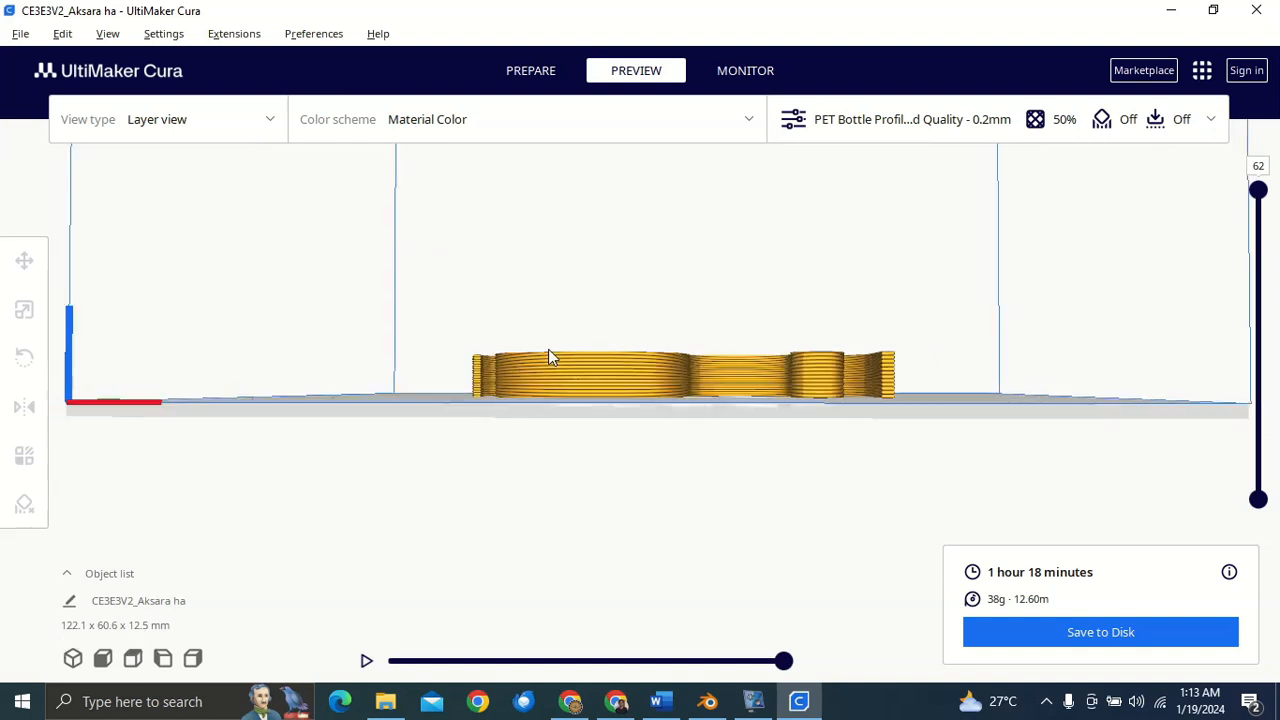
{"action": "right_click_drag", "start_coordinate": [594, 370], "coordinate": [618, 560]}
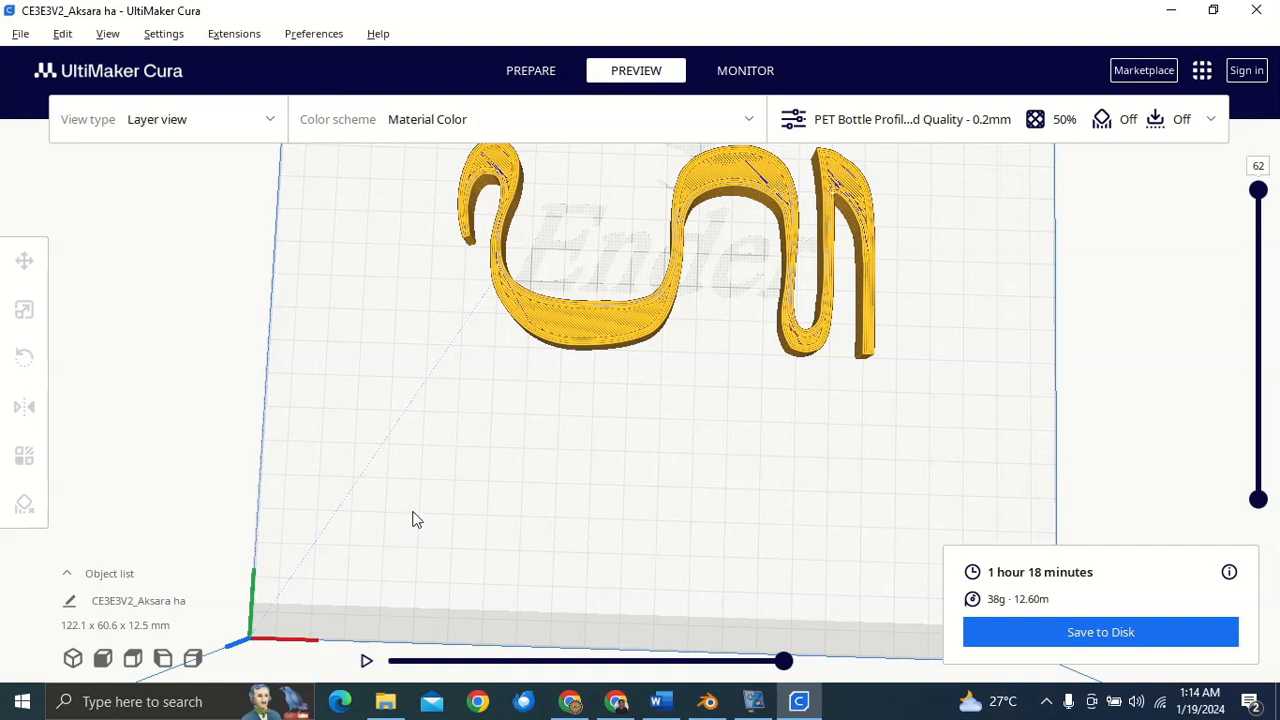
- Examine the sliced letter on the print bed from above at different distances and from a tilted front angle
{"action": "scroll", "coordinate": [514, 426], "scroll_direction": "down", "scroll_amount": 2}
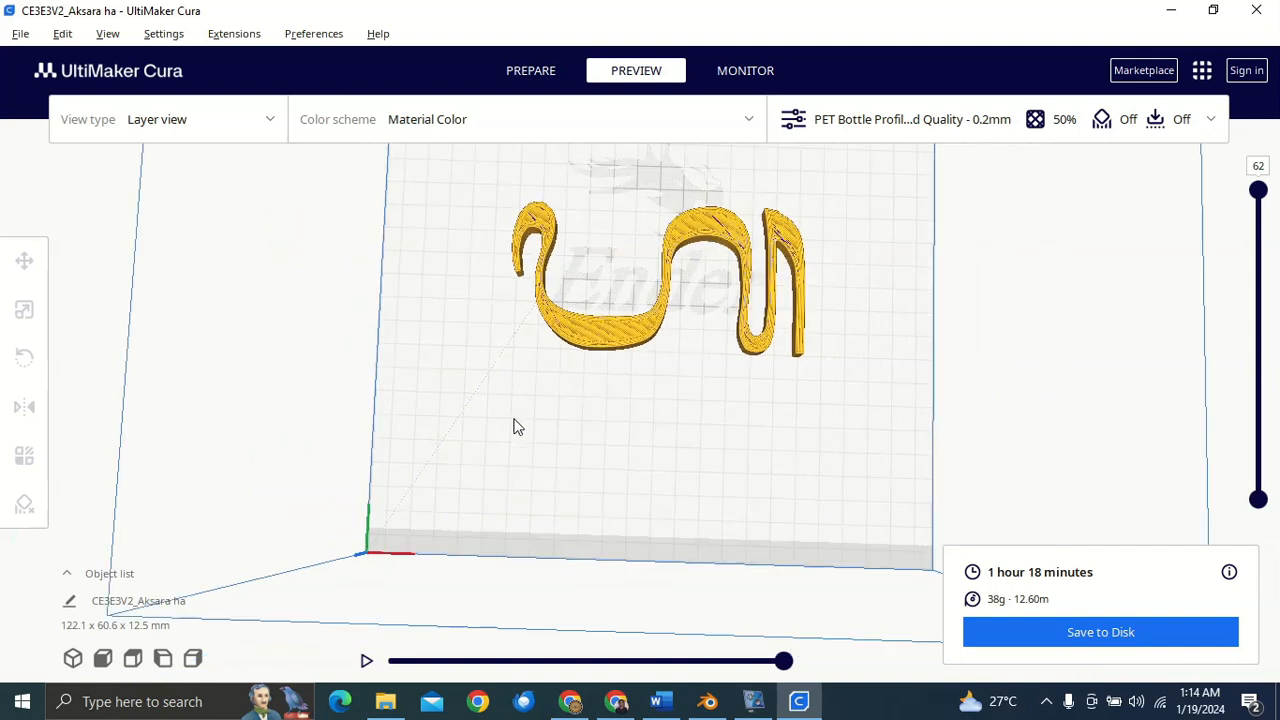
{"action": "scroll", "coordinate": [517, 429], "scroll_direction": "up", "scroll_amount": 1}
{"action": "scroll", "coordinate": [659, 487], "scroll_direction": "up", "scroll_amount": 3}
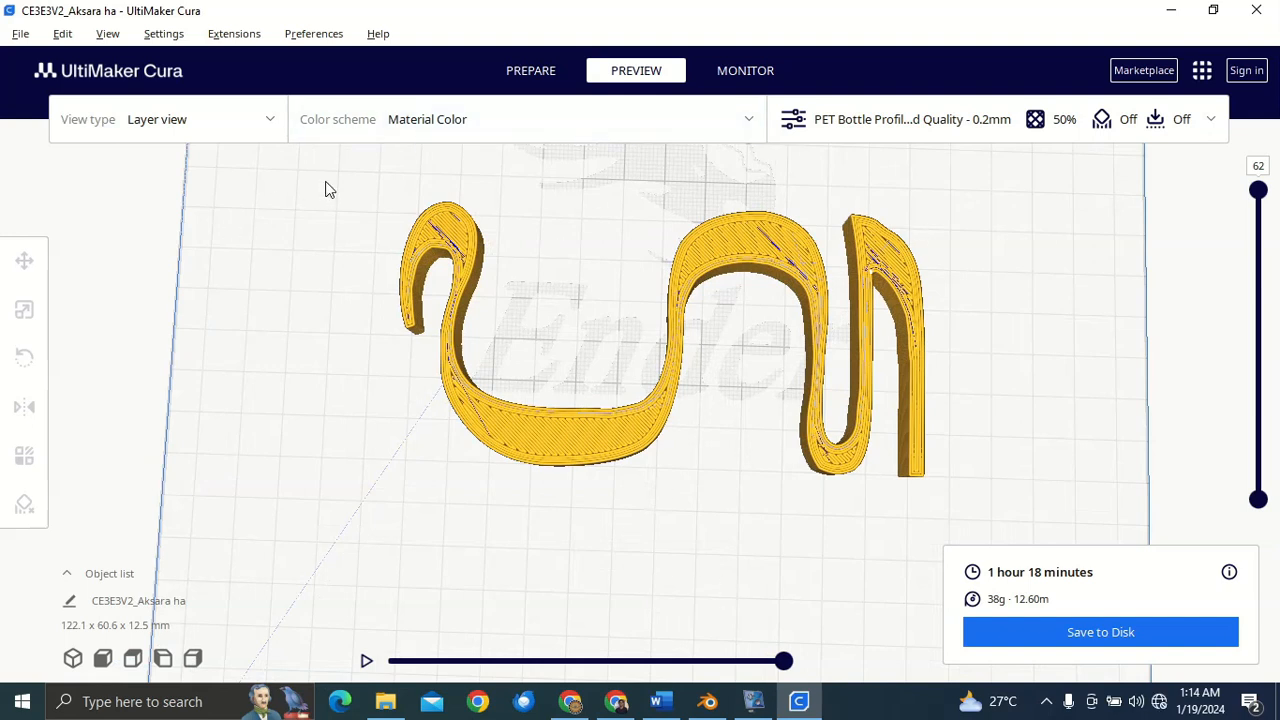
{"action": "right_click_drag", "start_coordinate": [786, 366], "coordinate": [712, 340]}
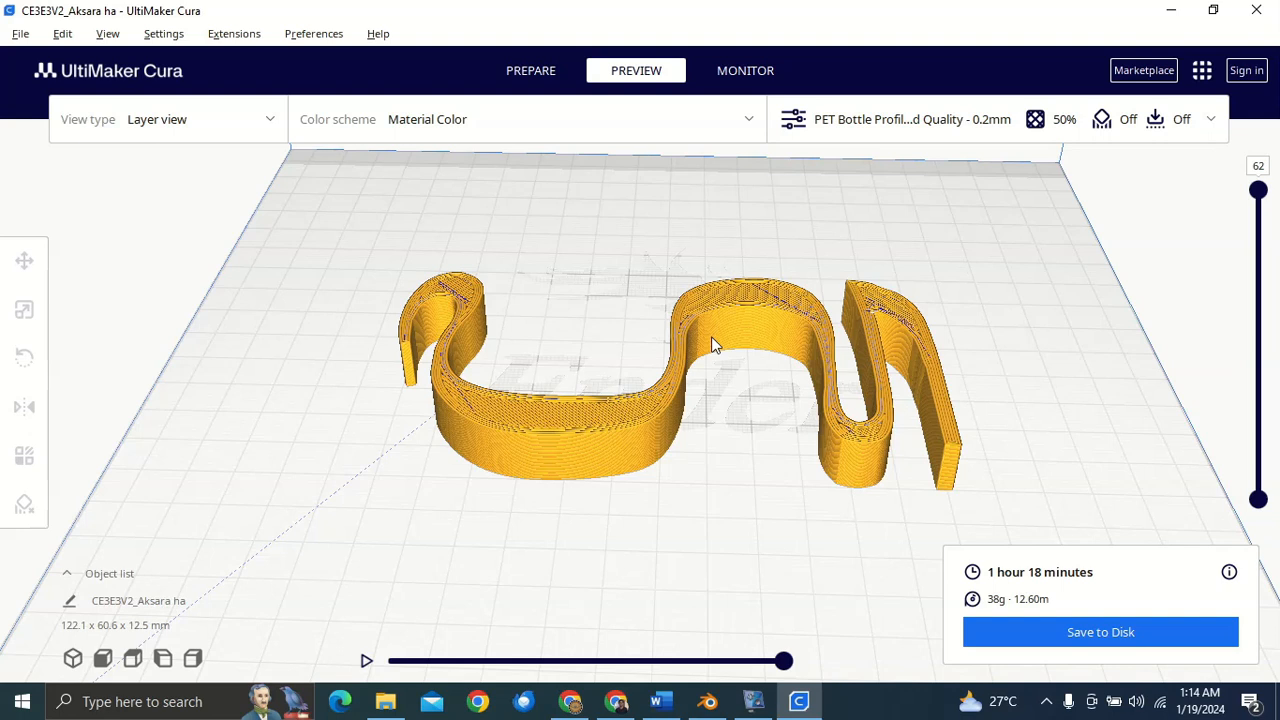
- Switch to Blender and examine the solidified letter from its underside and from above
{"action": "left_click", "coordinate": [708, 701]}
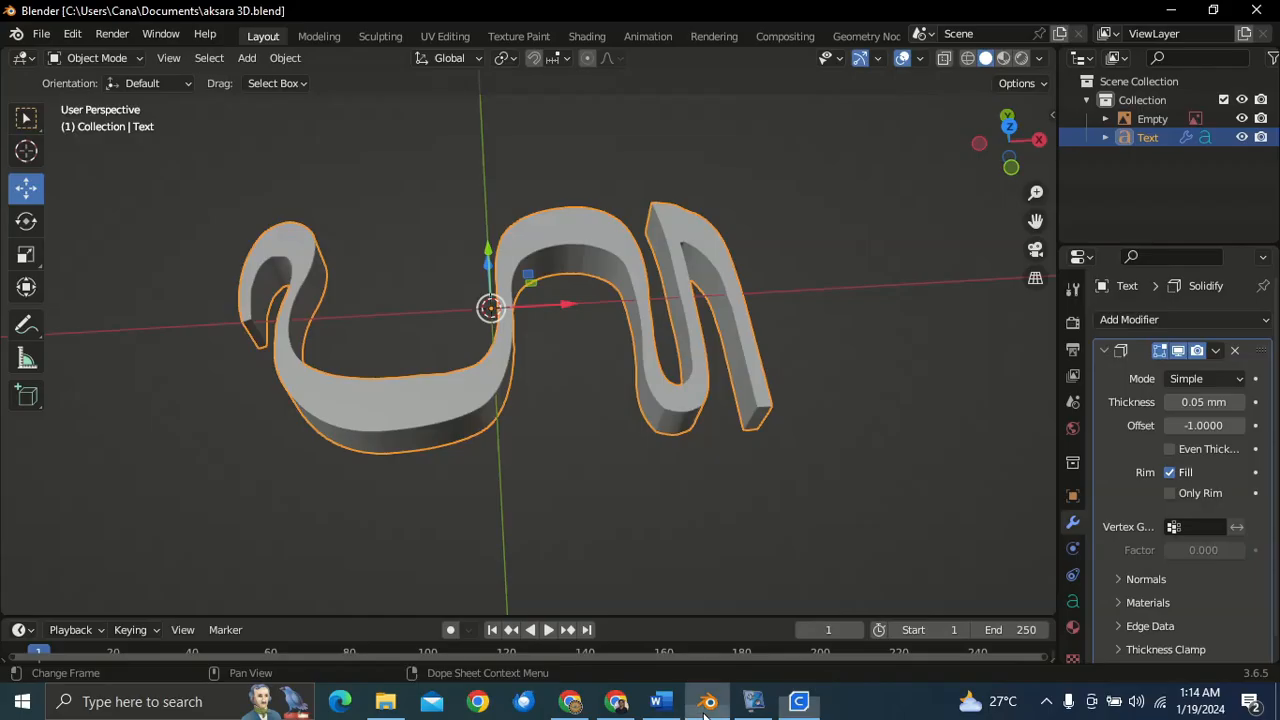
{"action": "scroll", "coordinate": [616, 470], "scroll_direction": "down", "scroll_amount": 3}
{"action": "middle_click_drag", "start_coordinate": [616, 471], "coordinate": [452, 196]}
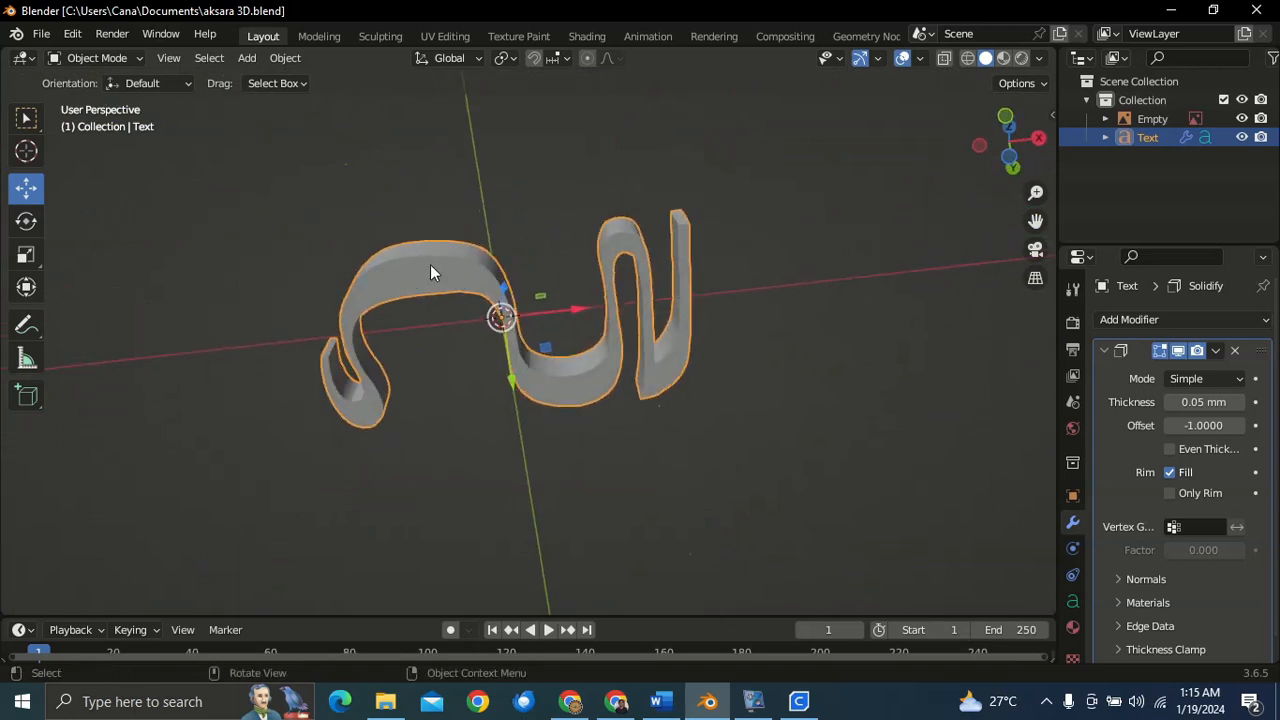
{"action": "middle_click_drag", "start_coordinate": [463, 274], "coordinate": [458, 439]}
{"action": "middle_click_drag", "start_coordinate": [558, 222], "coordinate": [581, 296]}
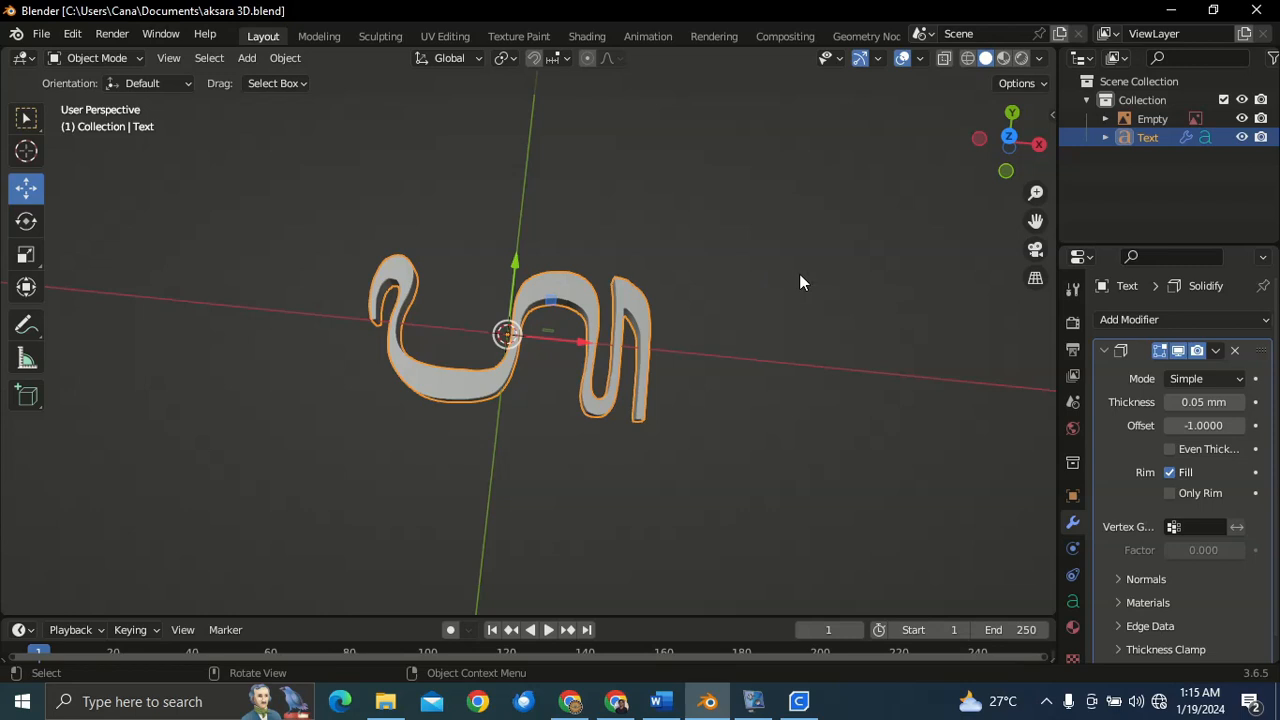
{"action": "left_click", "coordinate": [799, 701]}
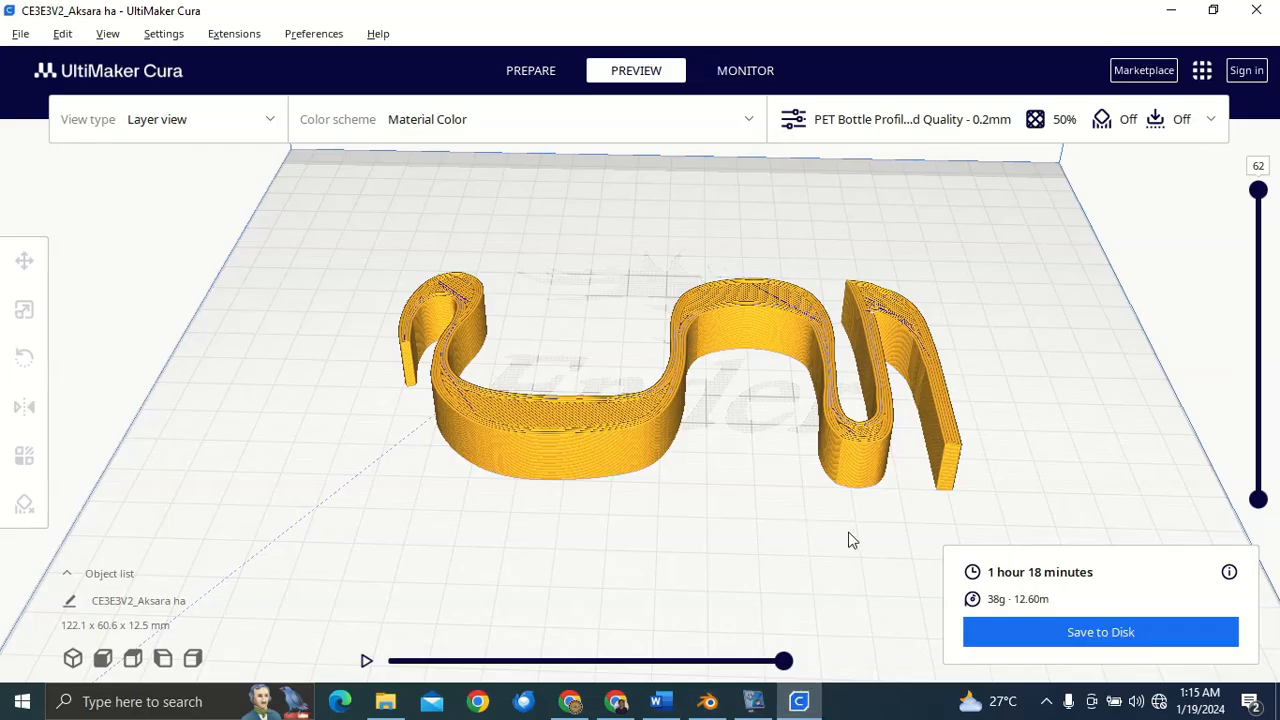
{"action": "left_click", "coordinate": [755, 702]}
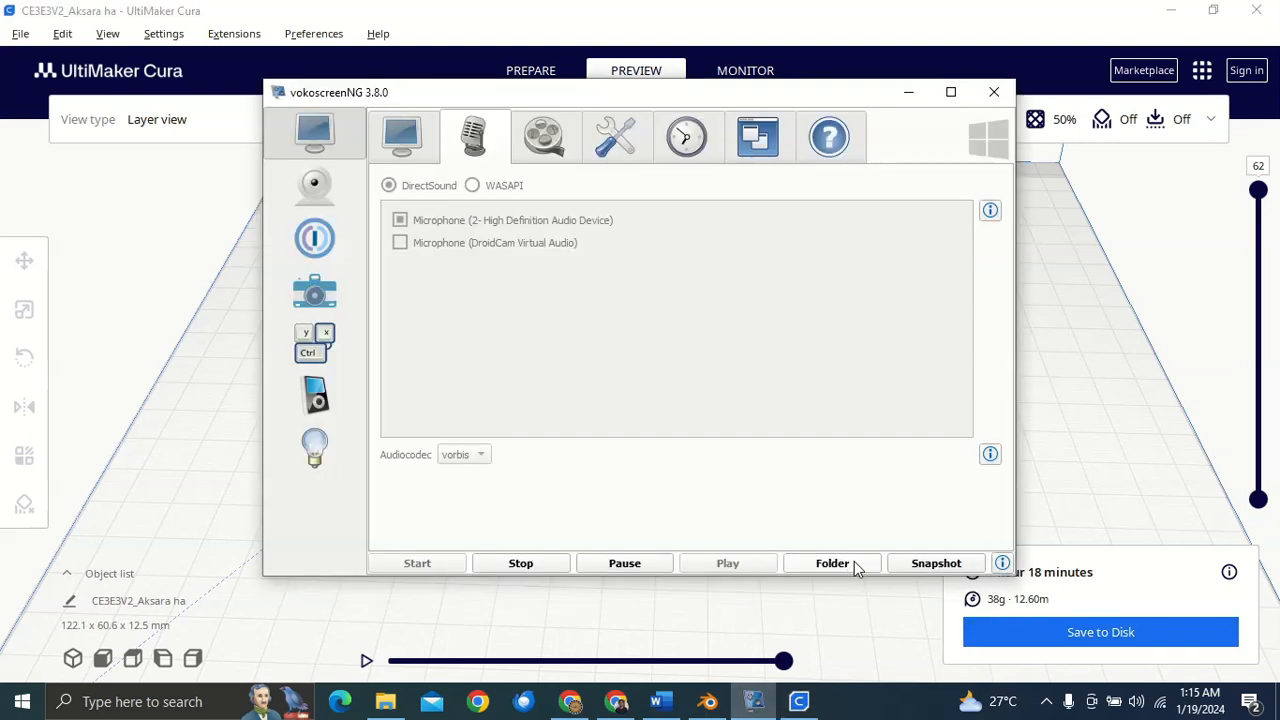